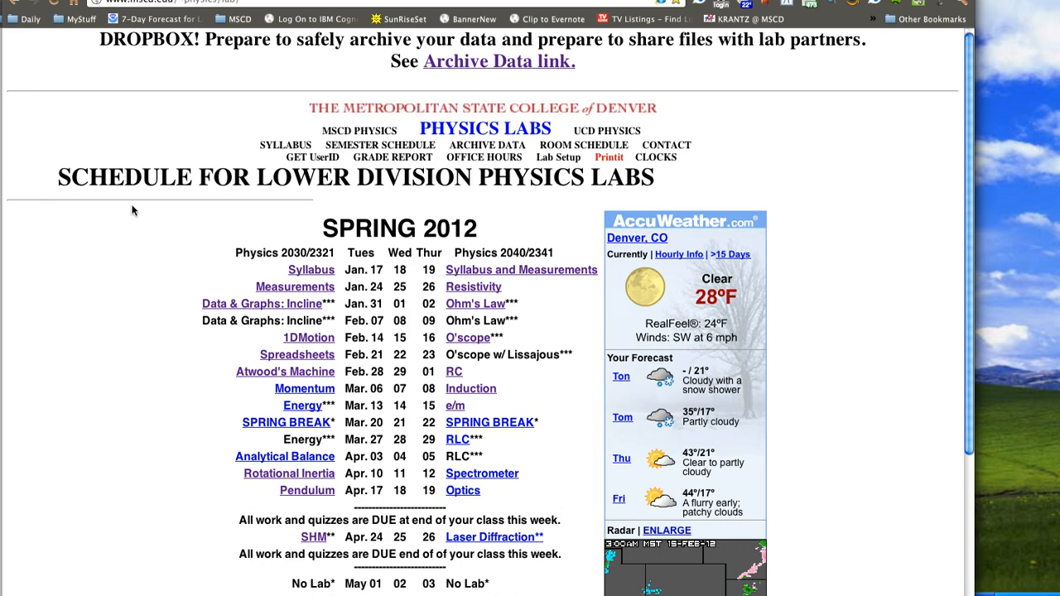
- Switch to Excel and view the finished tutorial workbook's DataTable sheet and the tutorial template workbook
left_click(1042, 271)
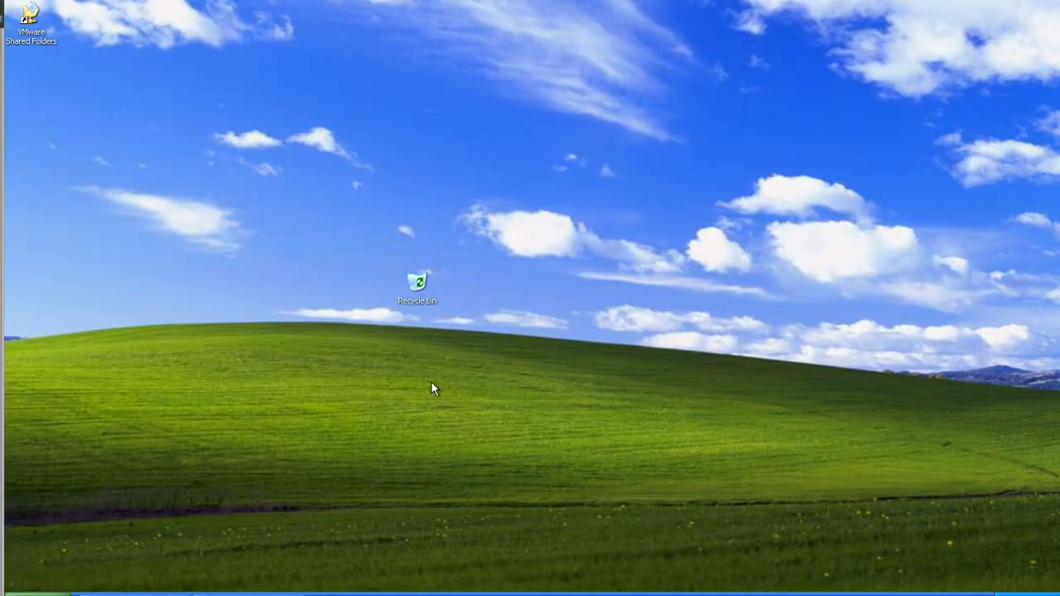
left_click(178, 590)
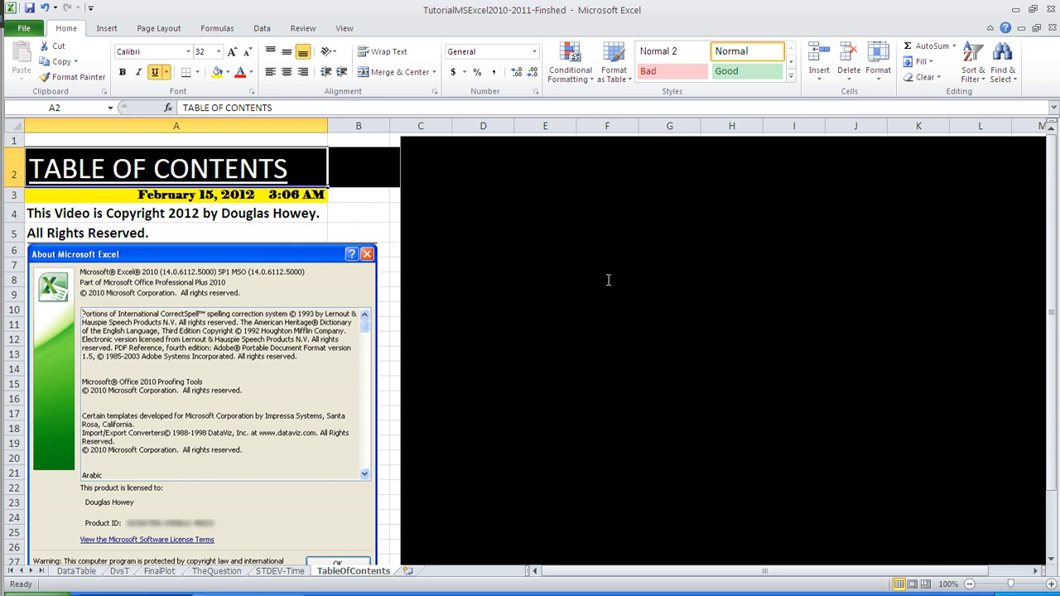
left_click(76, 572)
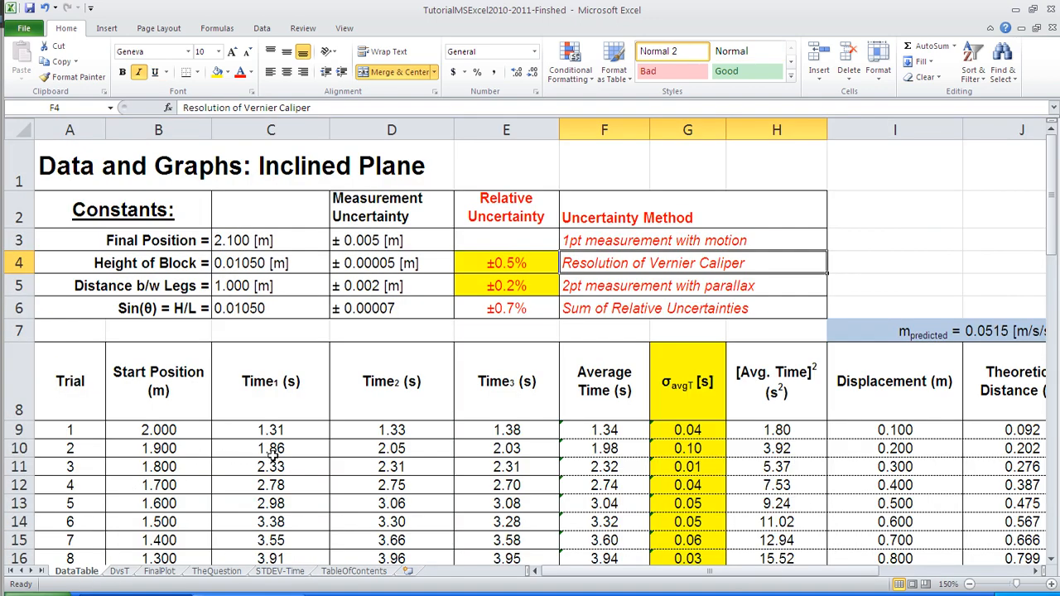
left_click(265, 590)
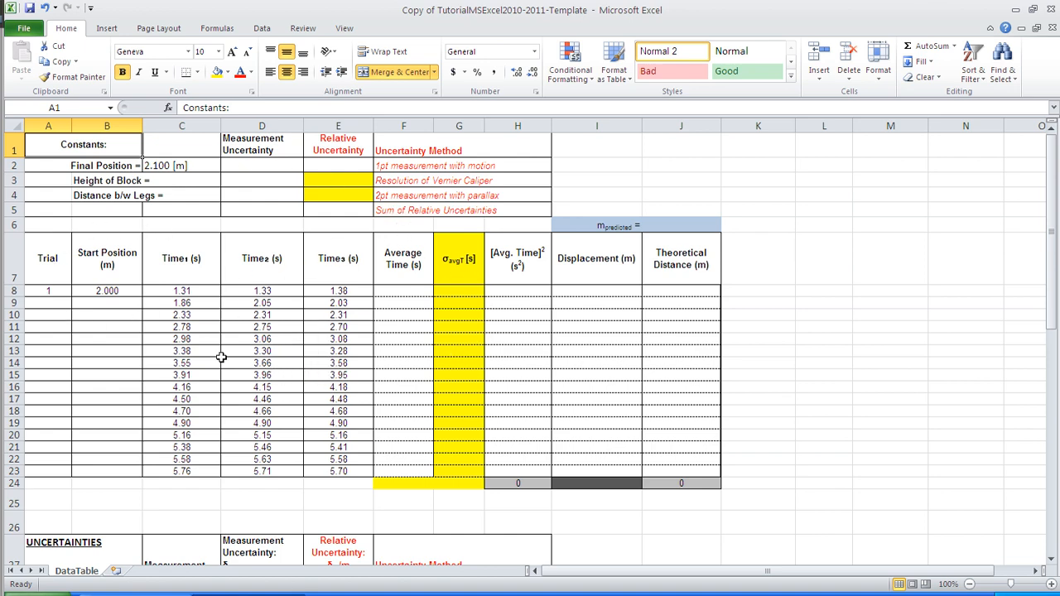
- Switch to Chrome, bring up the link options for TutorialMSExcel2010-2011-Template.xlsx on the Spreadsheets lab page, and return to Excel
key("super+Tab")
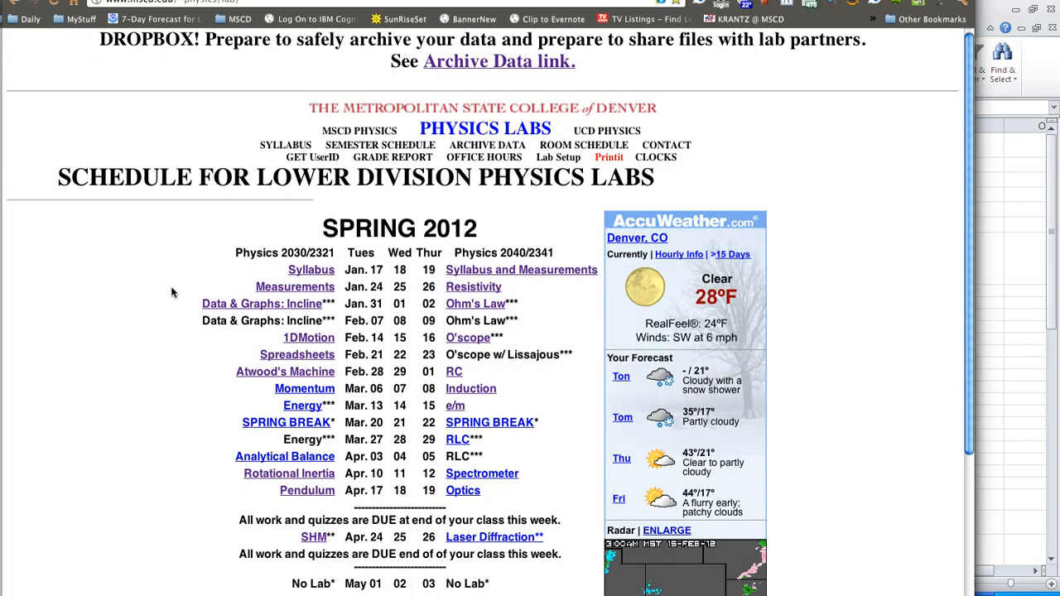
scroll(145, 276, "down", 3)
left_click(297, 356)
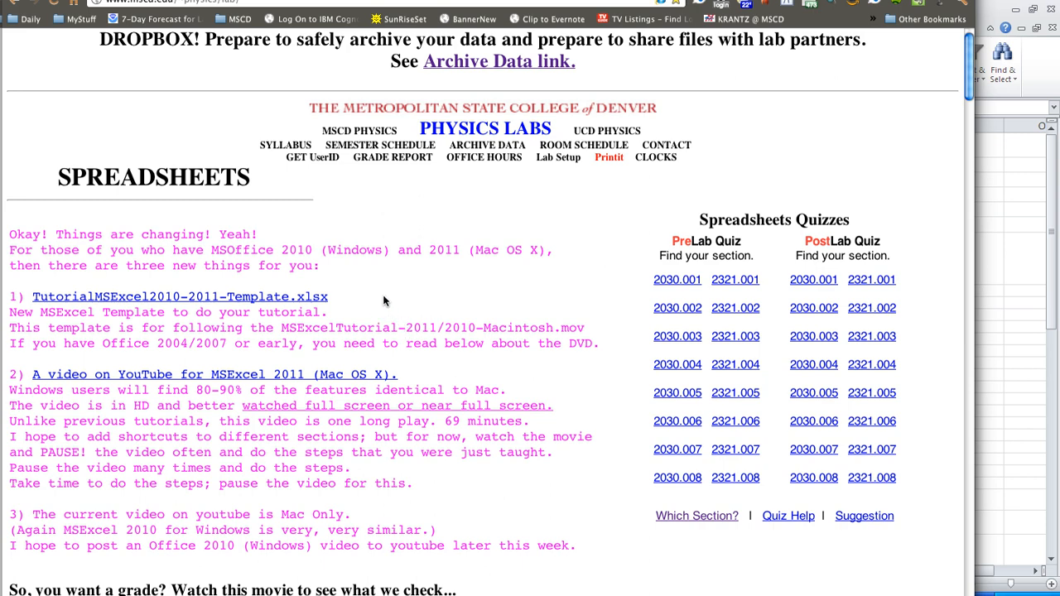
right_click(173, 299)
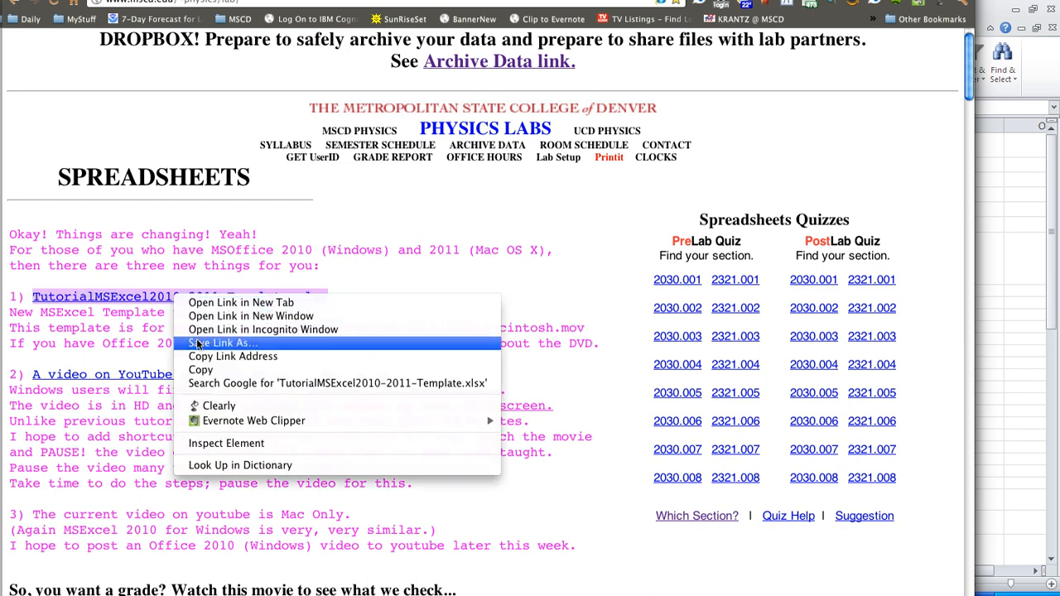
left_click(99, 331)
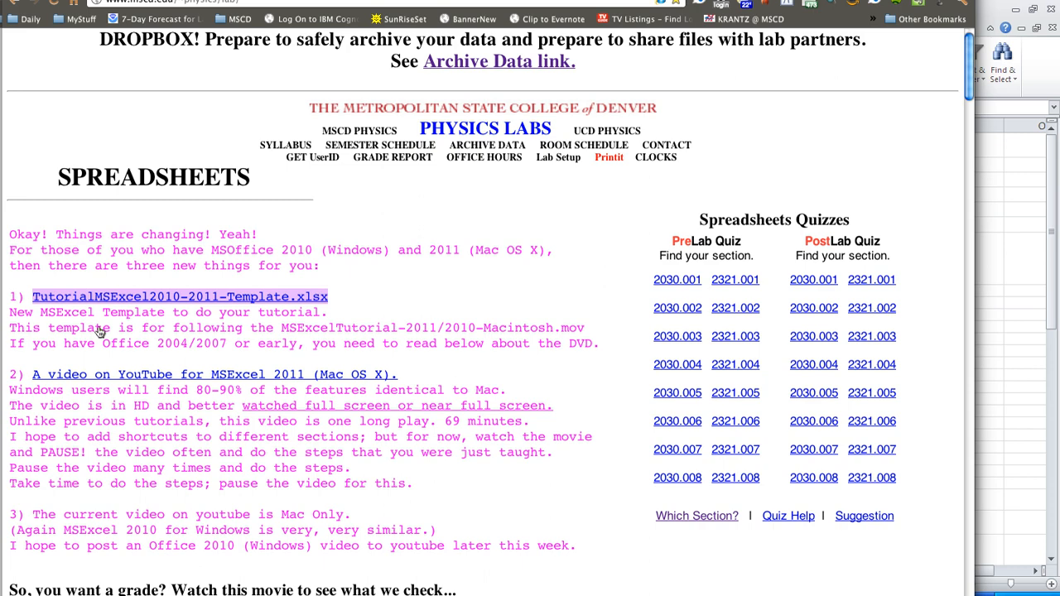
key("super+Tab")
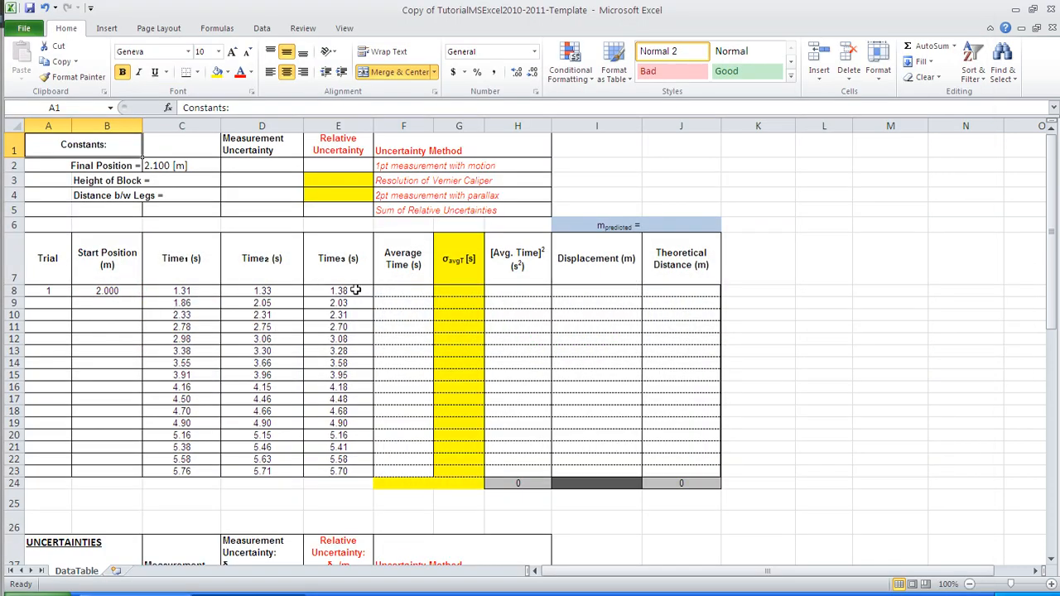
key("super+Tab")
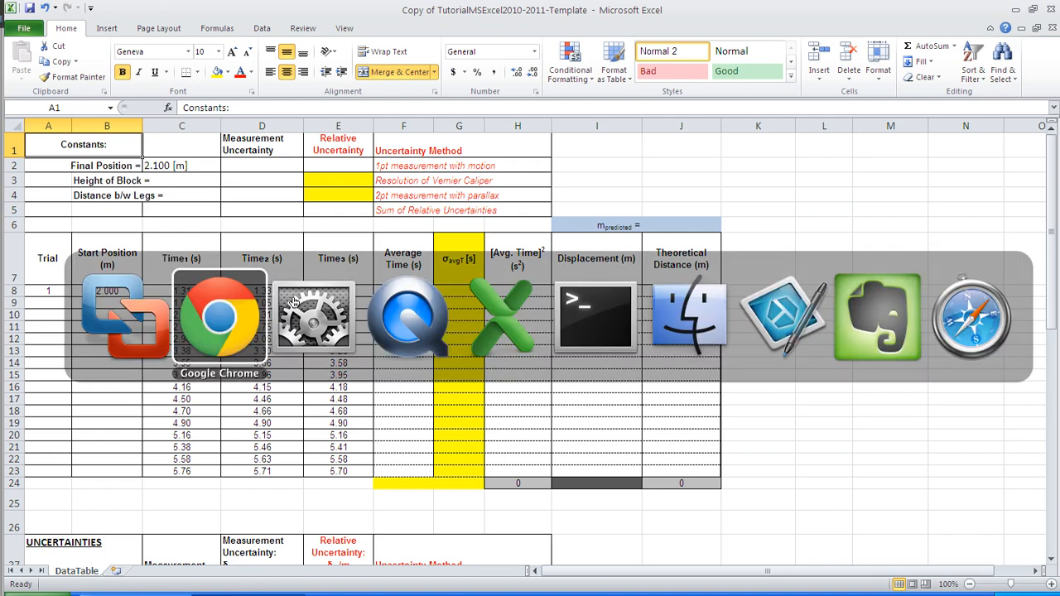
key("super+Tab")
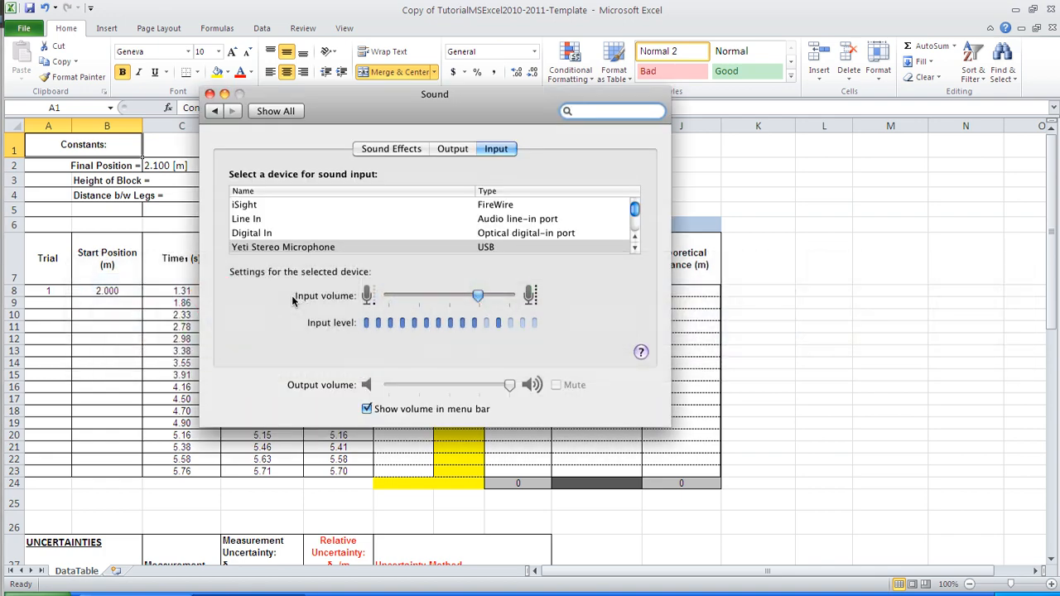
key("super+Tab")
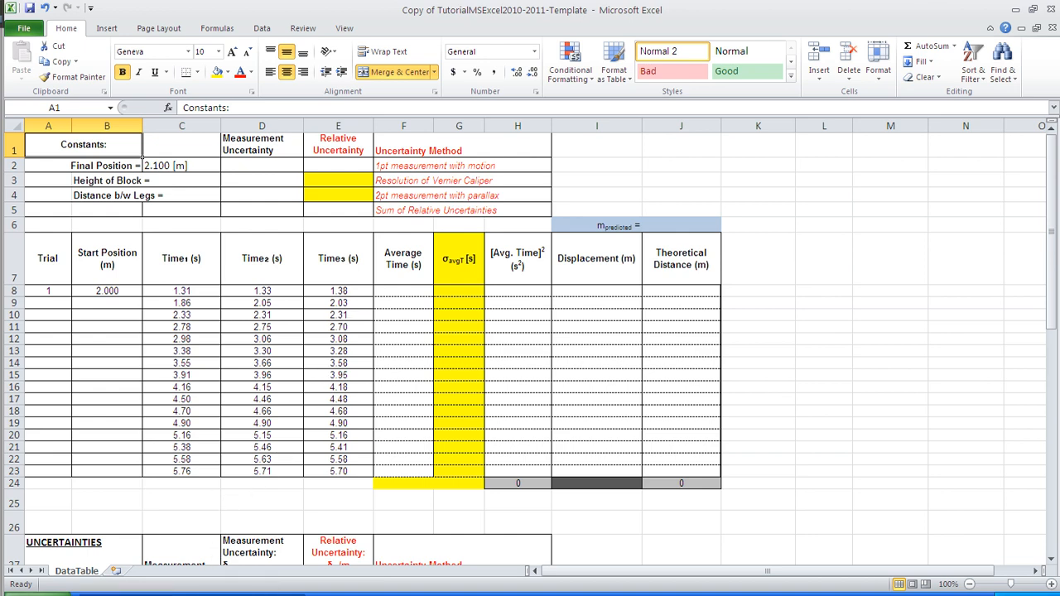
- Refresh the =NOW() date and time in cell A3 of the finished workbook's TableOfContents sheet
left_click(149, 594)
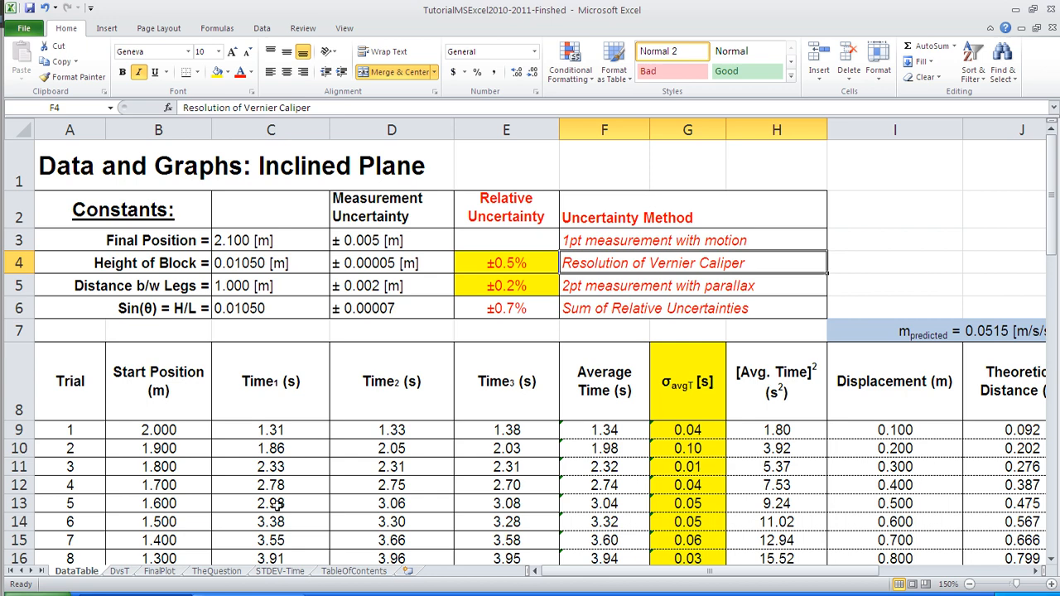
left_click(356, 571)
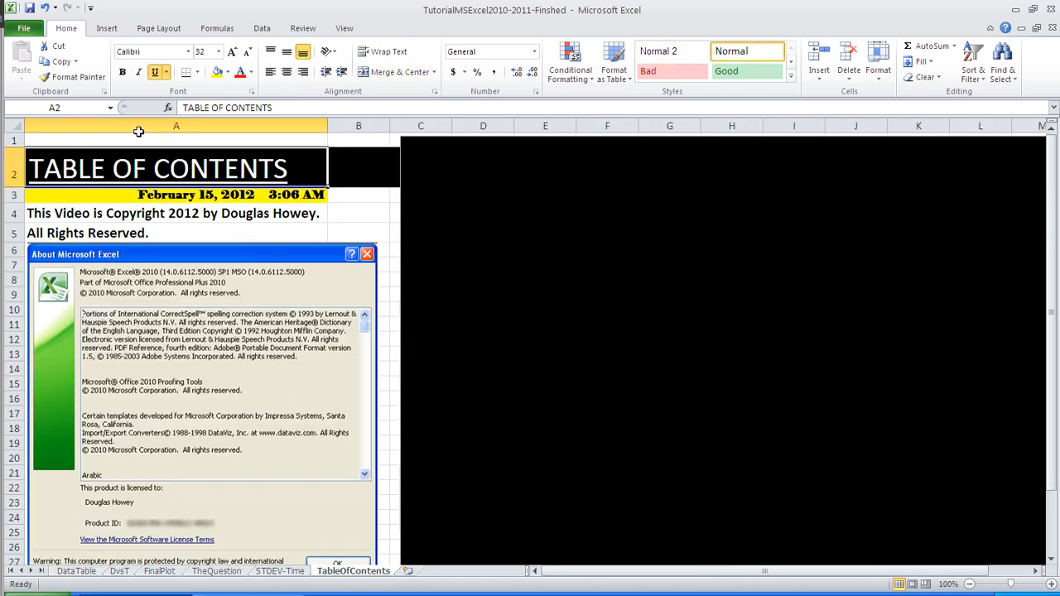
left_click(173, 194)
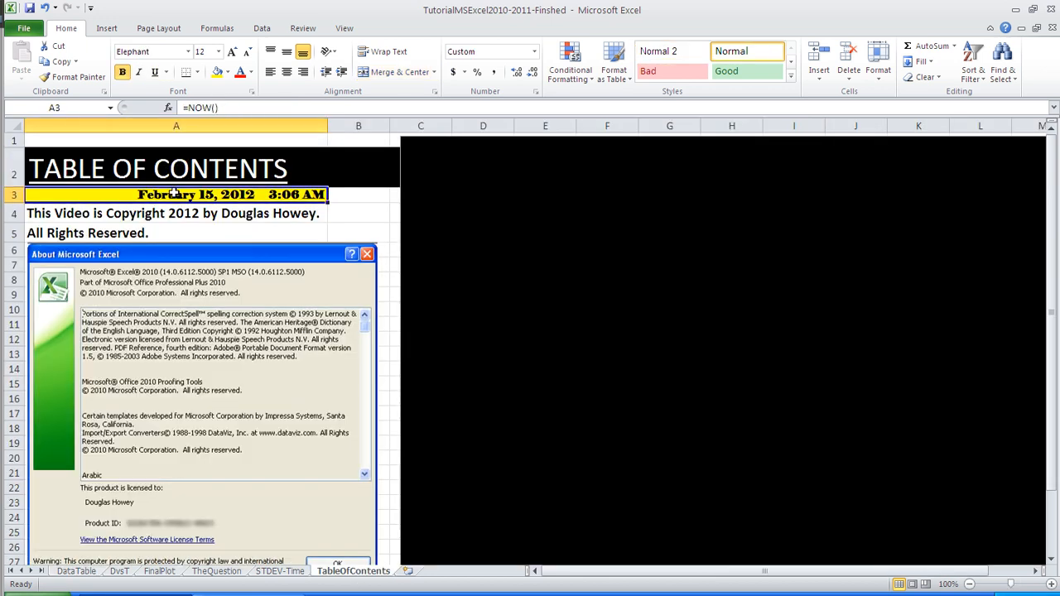
left_click(224, 107)
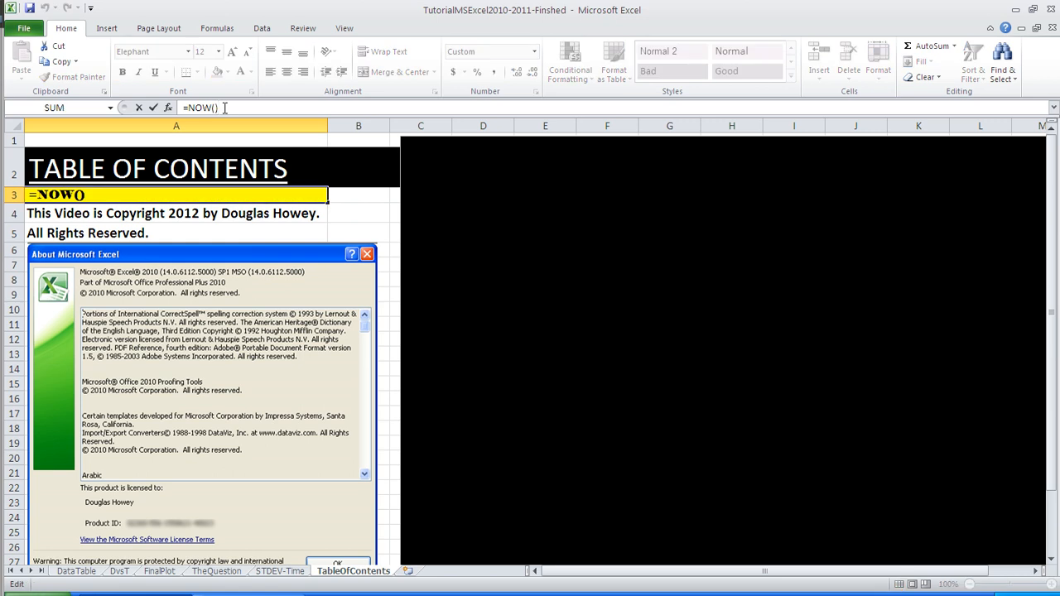
key("Return")
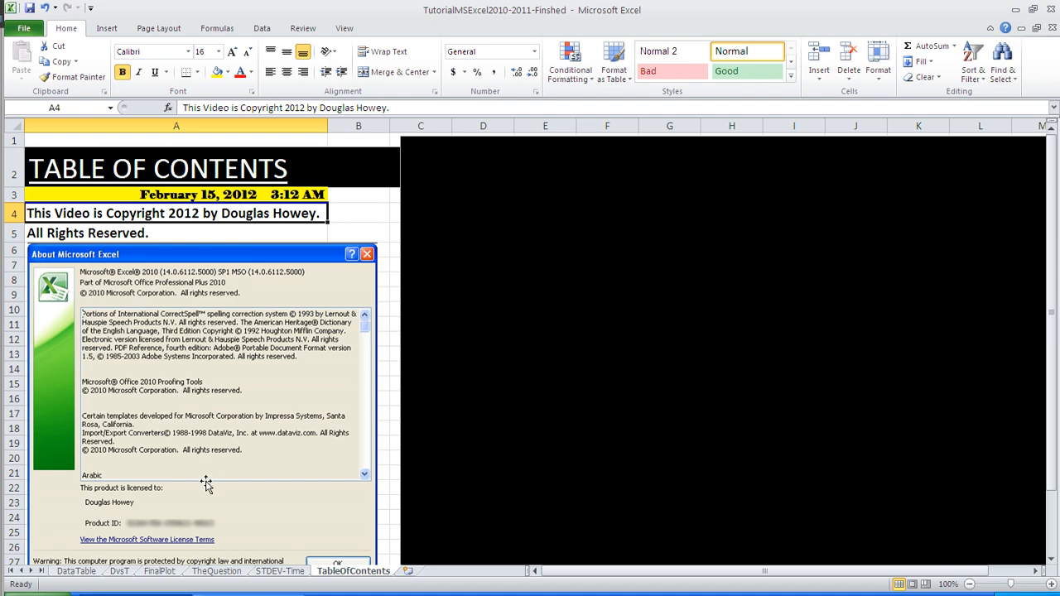
- Review the finished DataTable sheet, covering the constants, trial data, uncertainties table, g discrepancy diagram and Trial One calculations
left_click(89, 573)
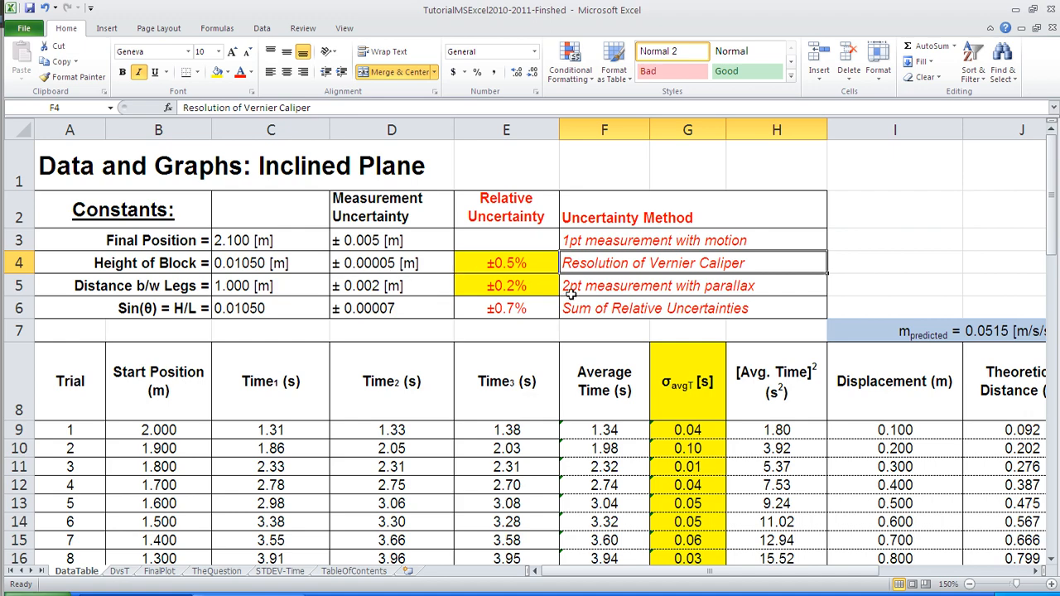
scroll(584, 296, "down", 2)
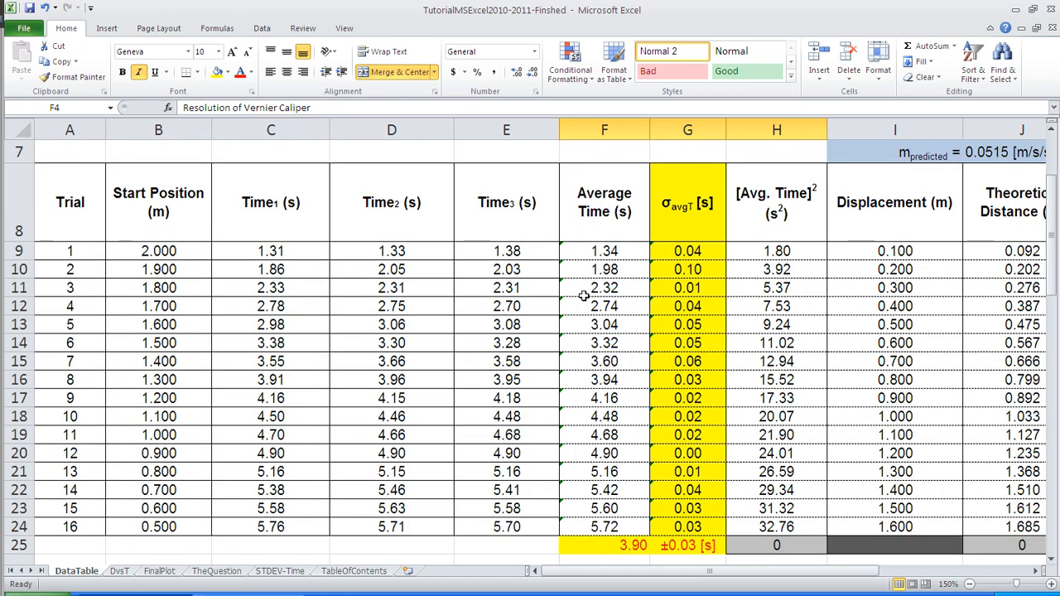
scroll(584, 296, "down", 3)
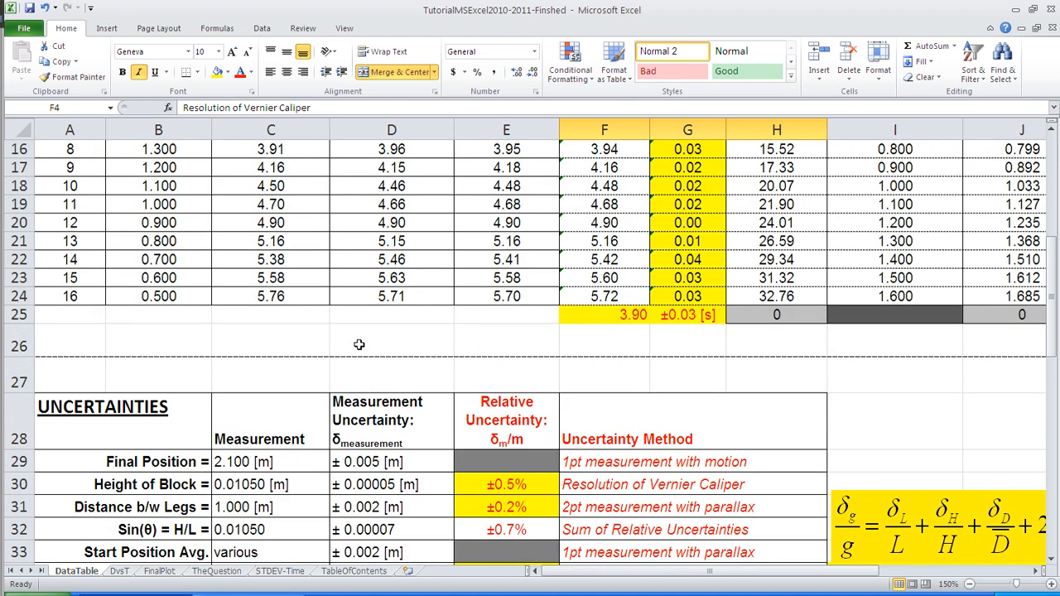
scroll(413, 362, "down", 2)
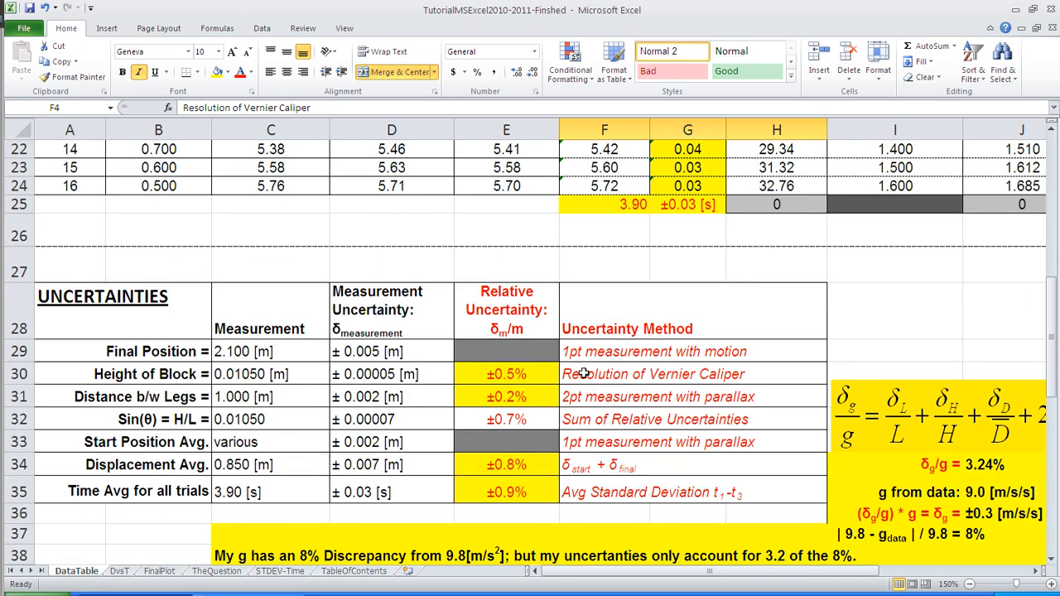
left_click(608, 373)
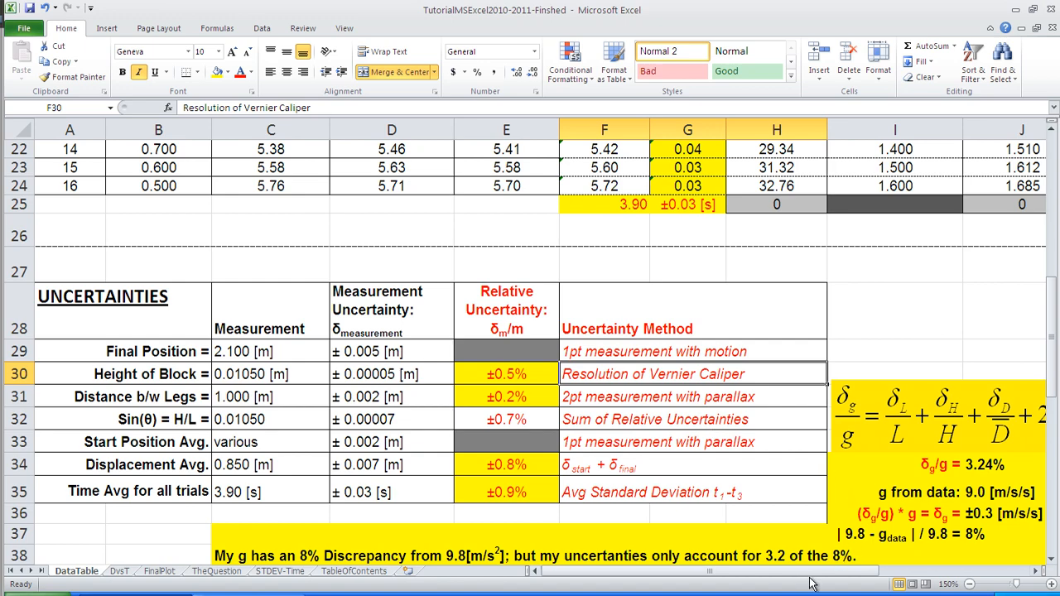
left_click_drag(796, 579, 864, 579)
scroll(456, 377, "down", 2)
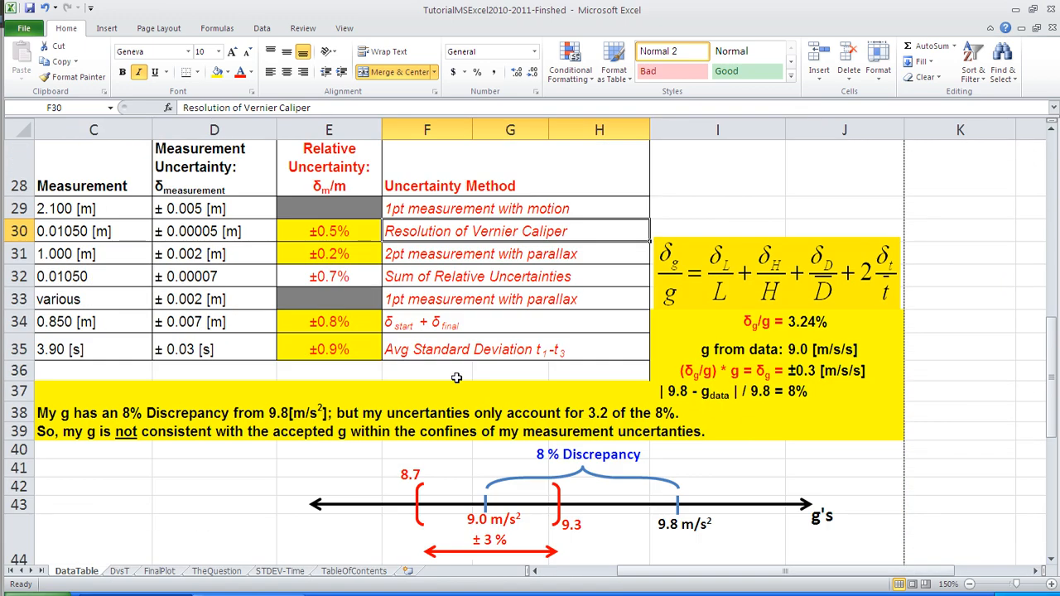
scroll(456, 377, "down", 2)
scroll(457, 380, "down", 1)
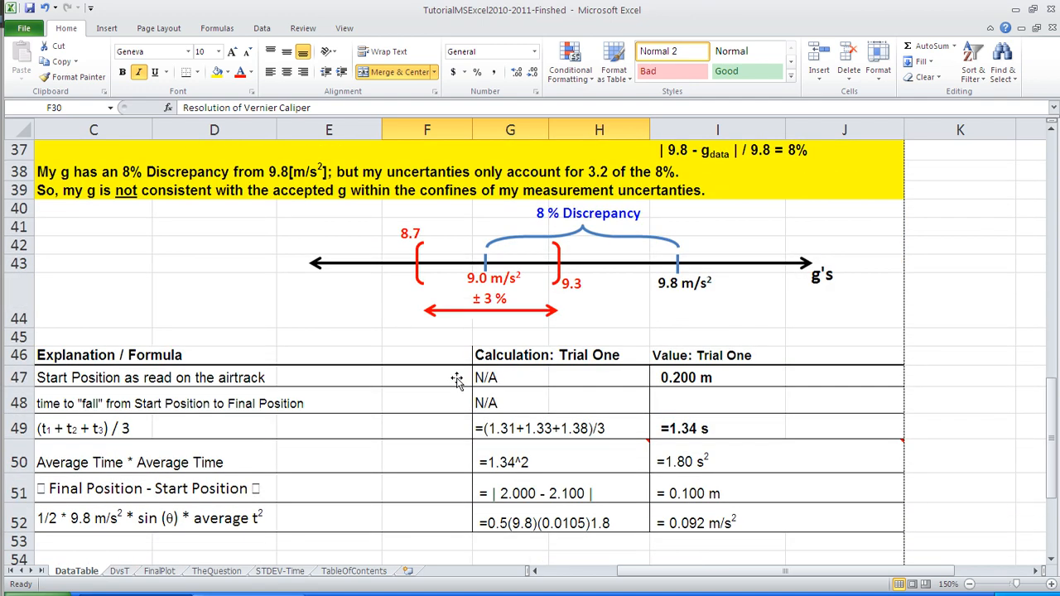
scroll(456, 379, "down", 1)
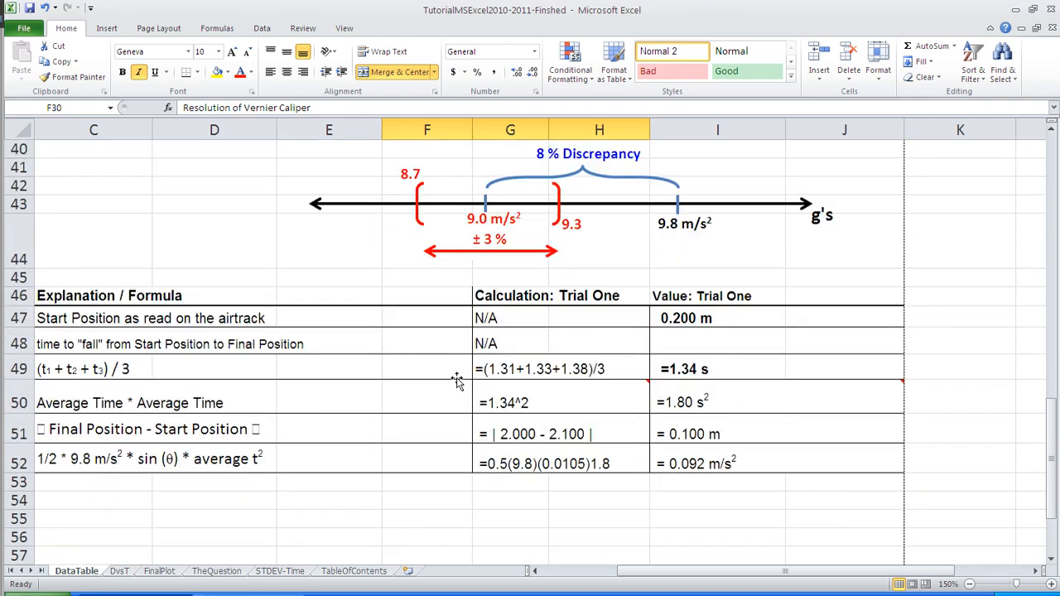
scroll(456, 380, "up", 1)
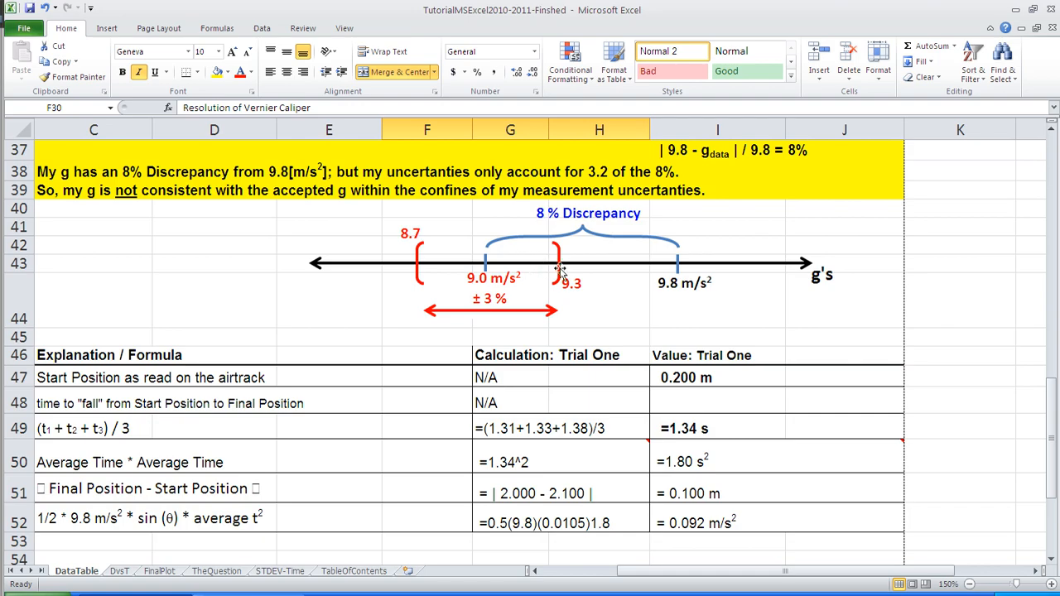
scroll(571, 274, "up", 3)
scroll(571, 273, "up", 9)
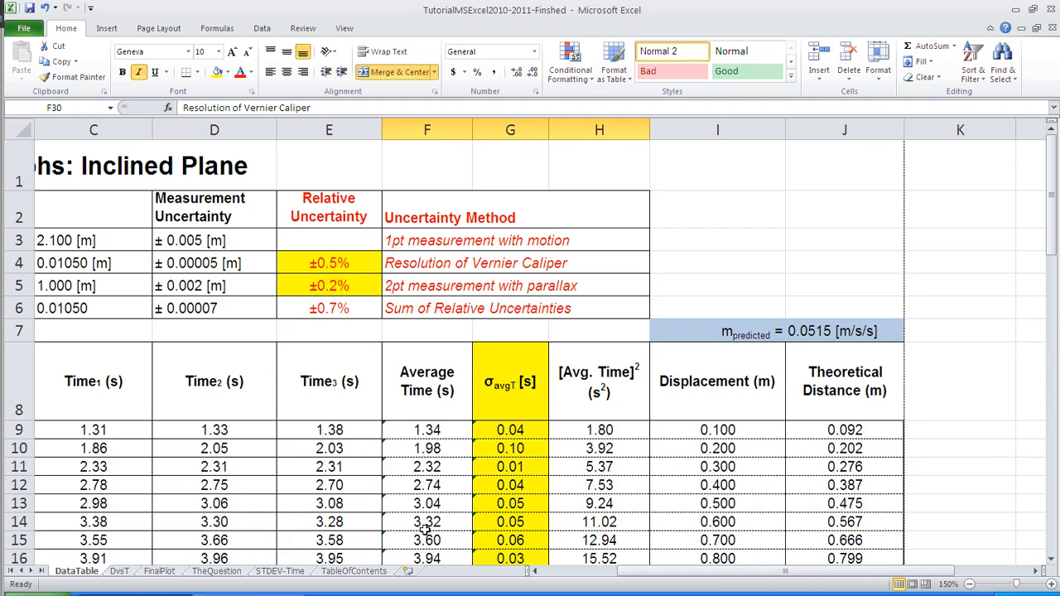
- View the DvsT and FinalPlot charts, the question on TheQuestion sheet and the formula on the STDEV-Time sheet
left_click(120, 571)
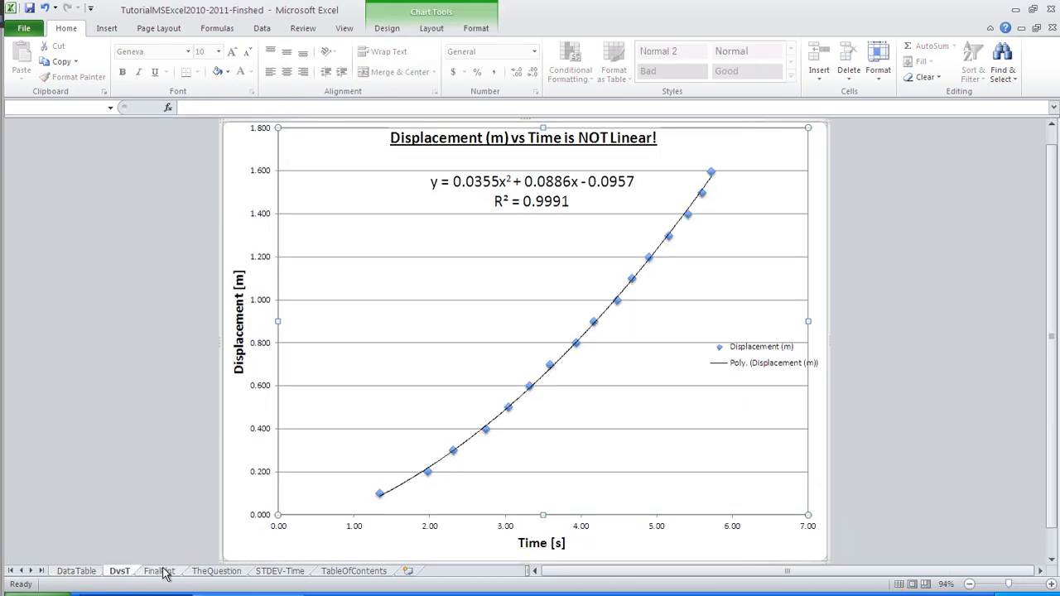
left_click(162, 571)
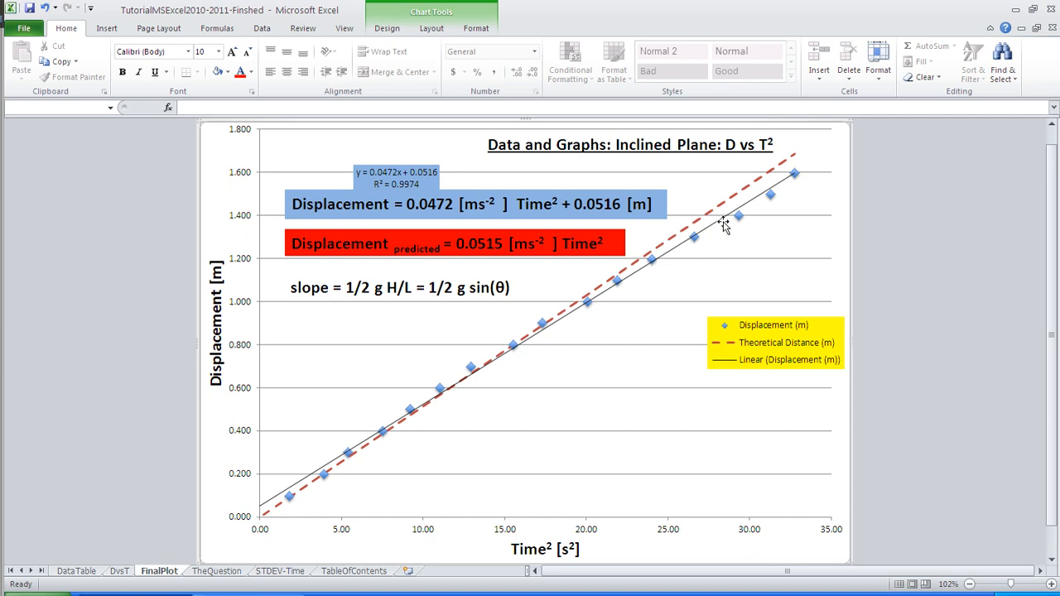
mouse_move(725, 210)
left_click(216, 571)
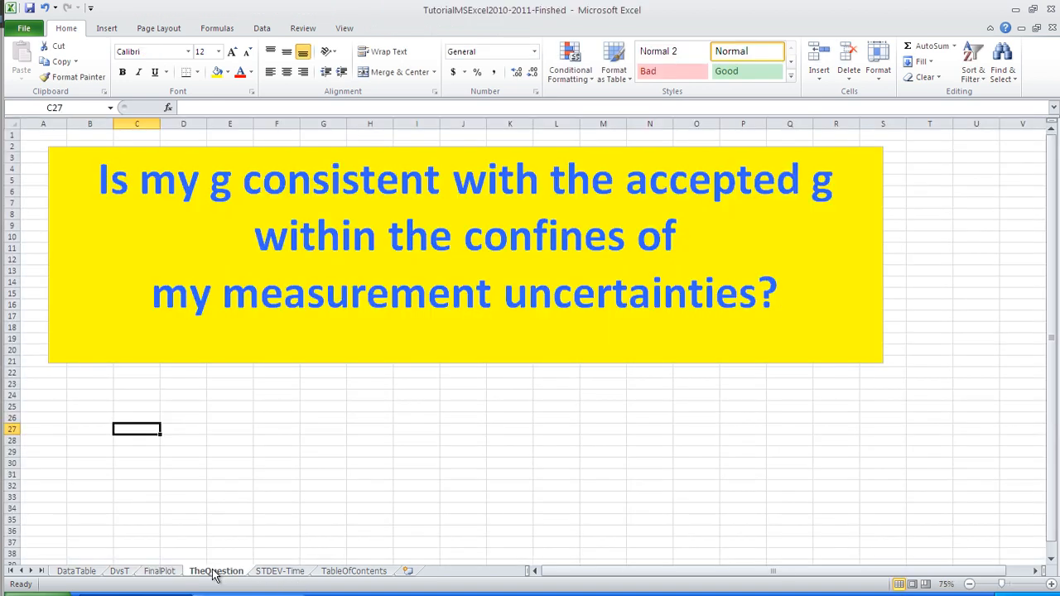
left_click(283, 571)
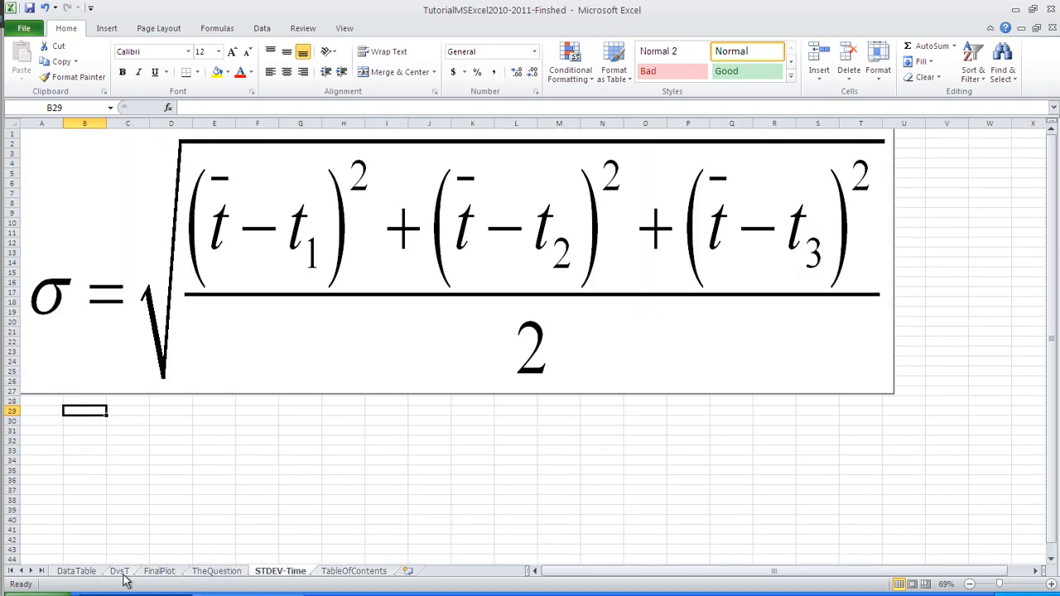
- Examine the uncertainties section of the DataTable sheet again and switch back to the Spreadsheets lab page in Chrome
left_click(77, 571)
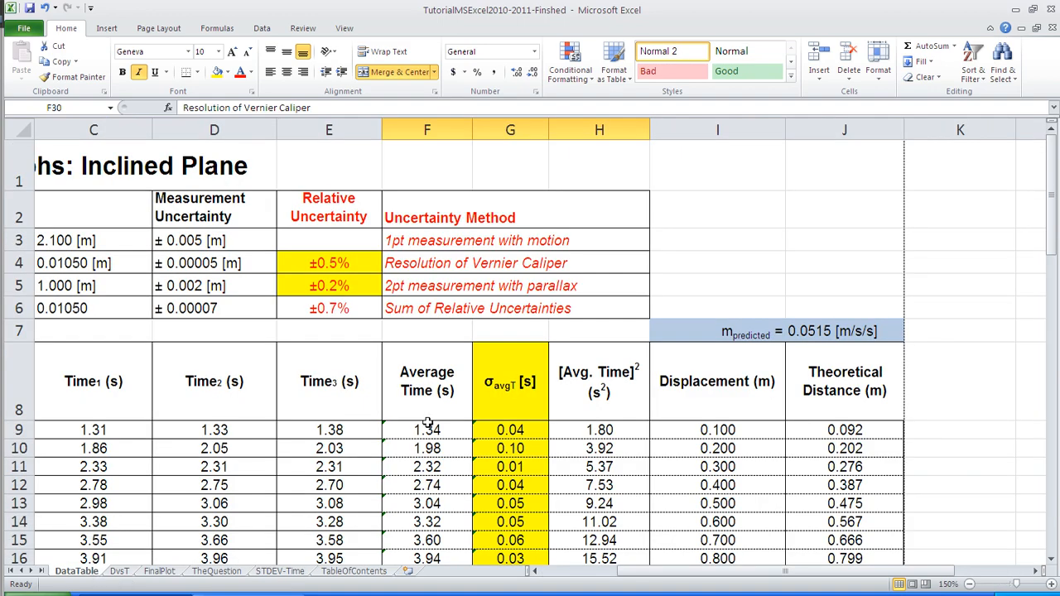
scroll(287, 293, "down", 5)
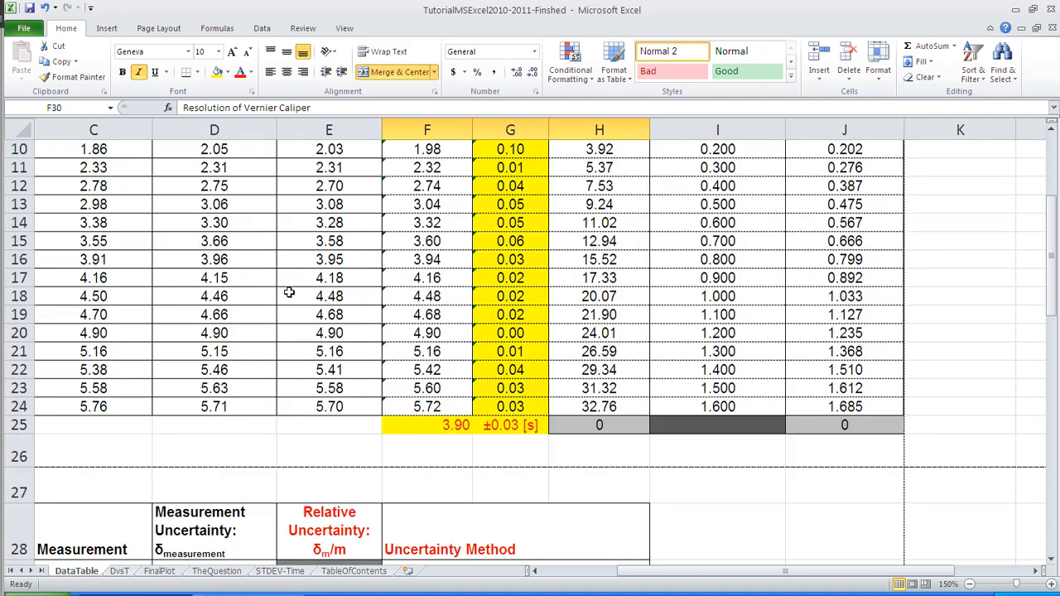
scroll(289, 292, "down", 3)
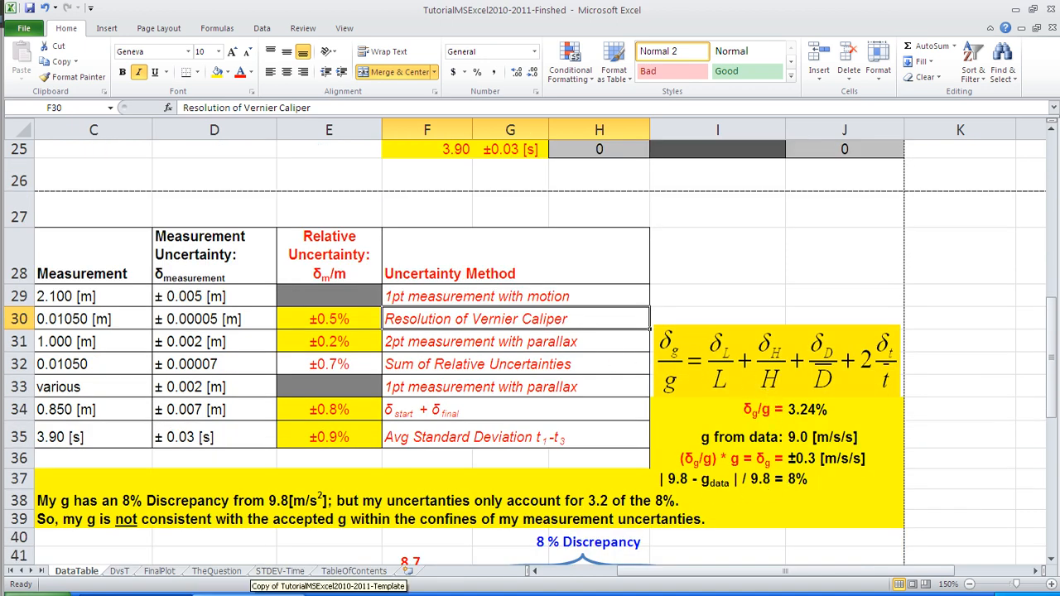
key("super+Tab")
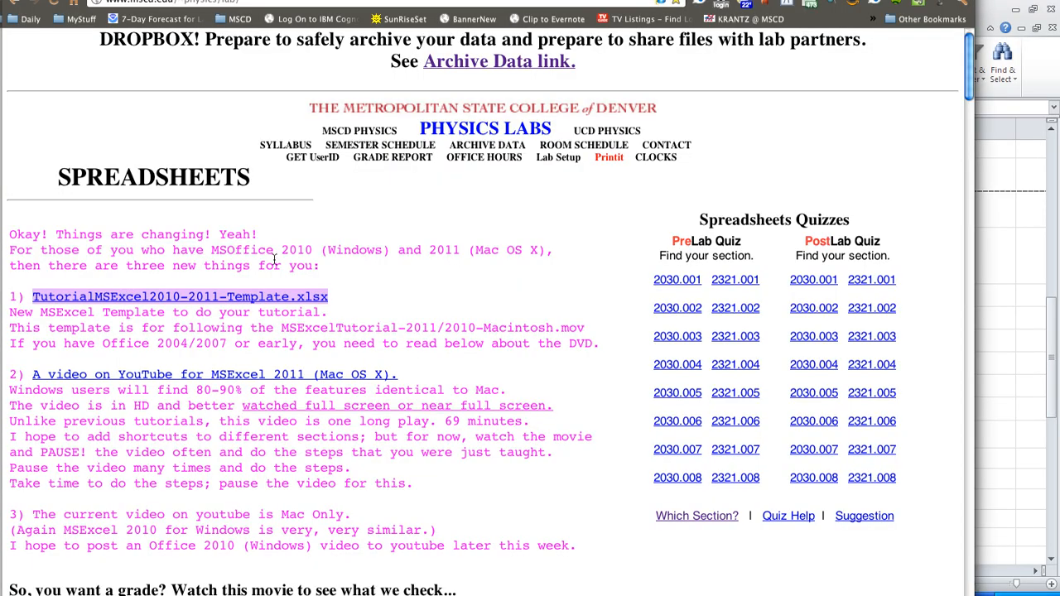
- Open the Data & Graphs: Incline lab page from the semester schedule and read its procedure changes and setup photo
left_click(430, 146)
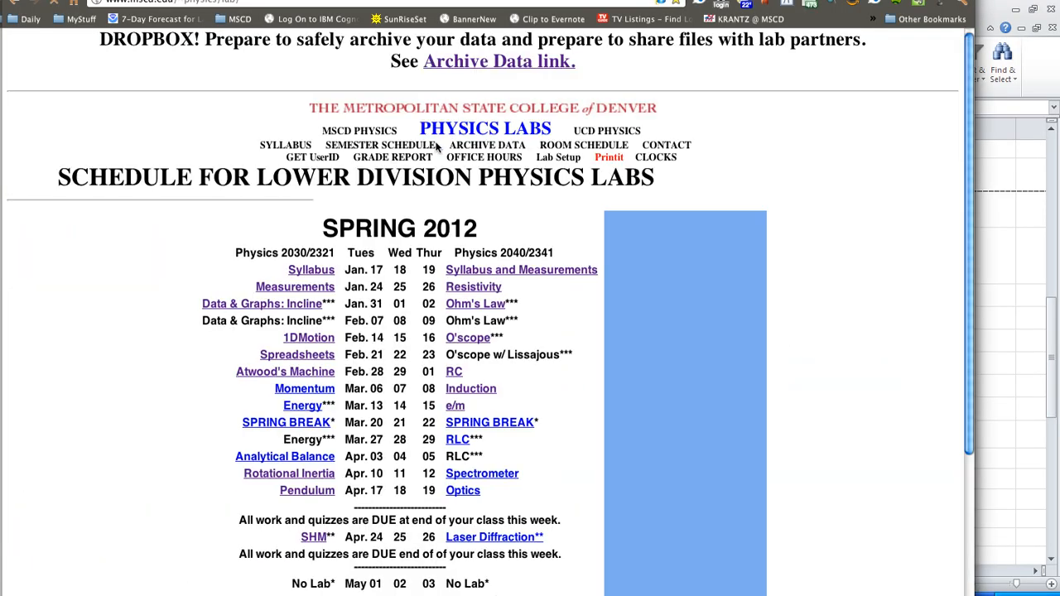
left_click(248, 304)
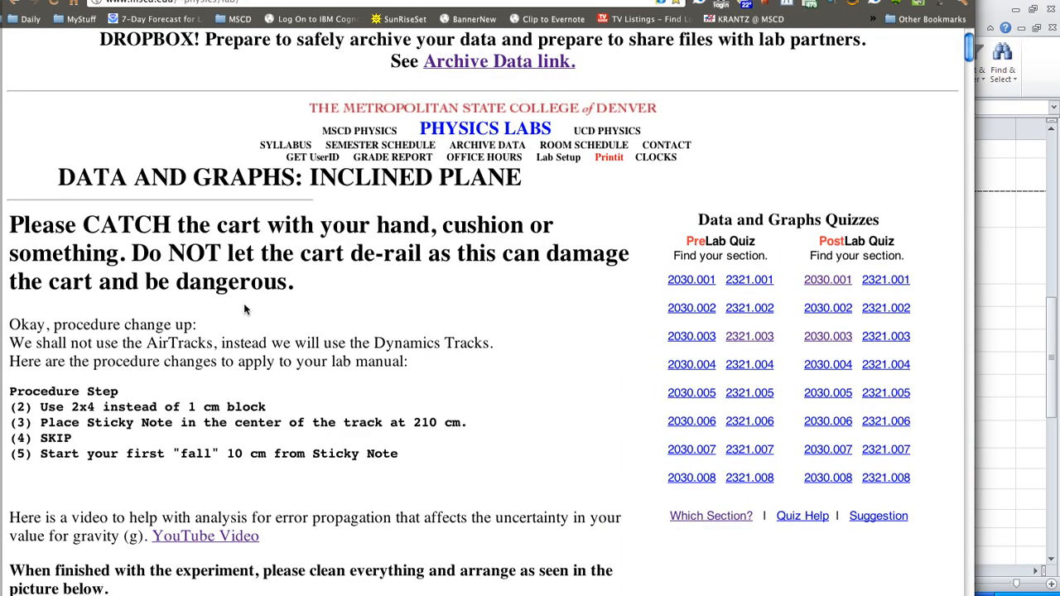
scroll(293, 346, "down", 5)
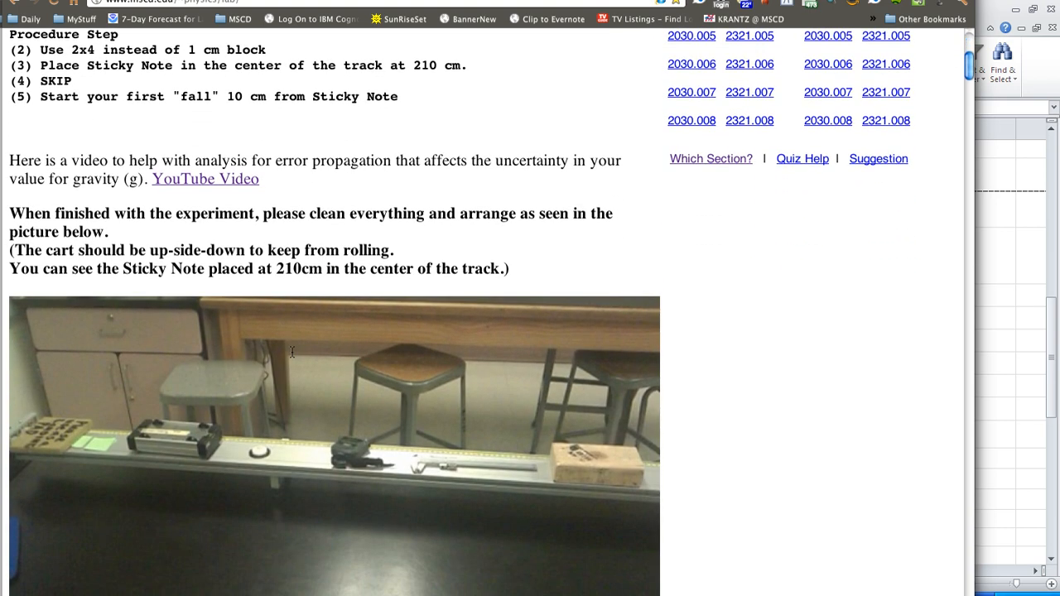
scroll(292, 352, "up", 4)
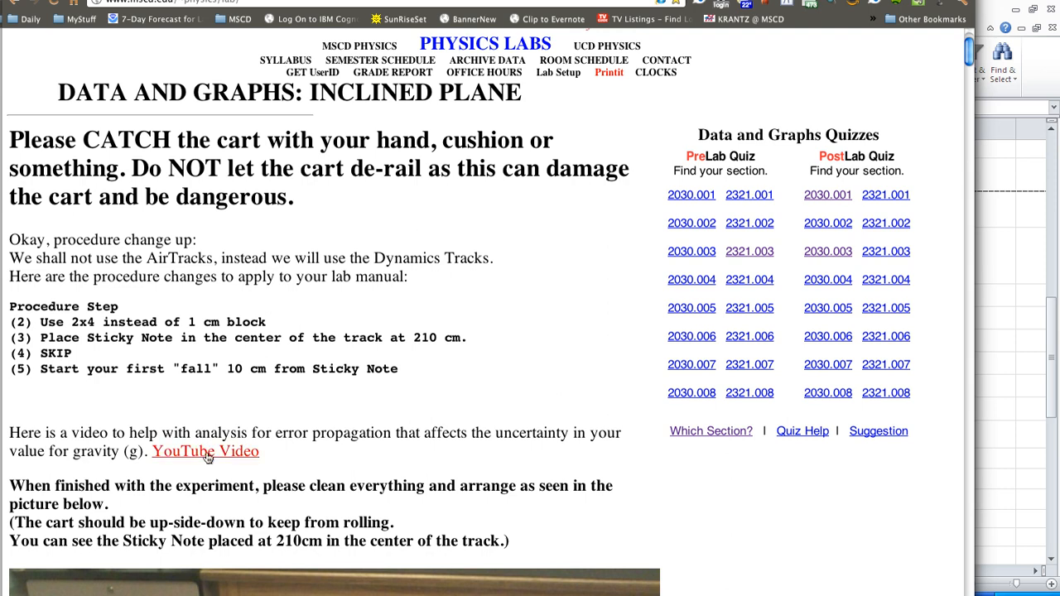
- Open the lab page's YouTube video on error propagation for g, pause it and close it to return to the lab page
left_click(206, 453)
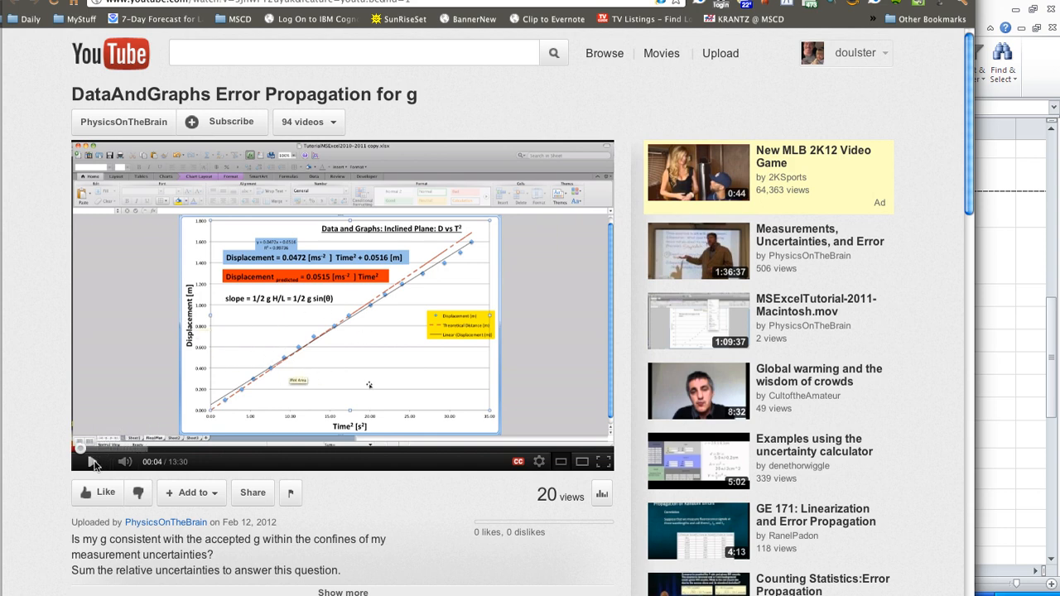
left_click(93, 462)
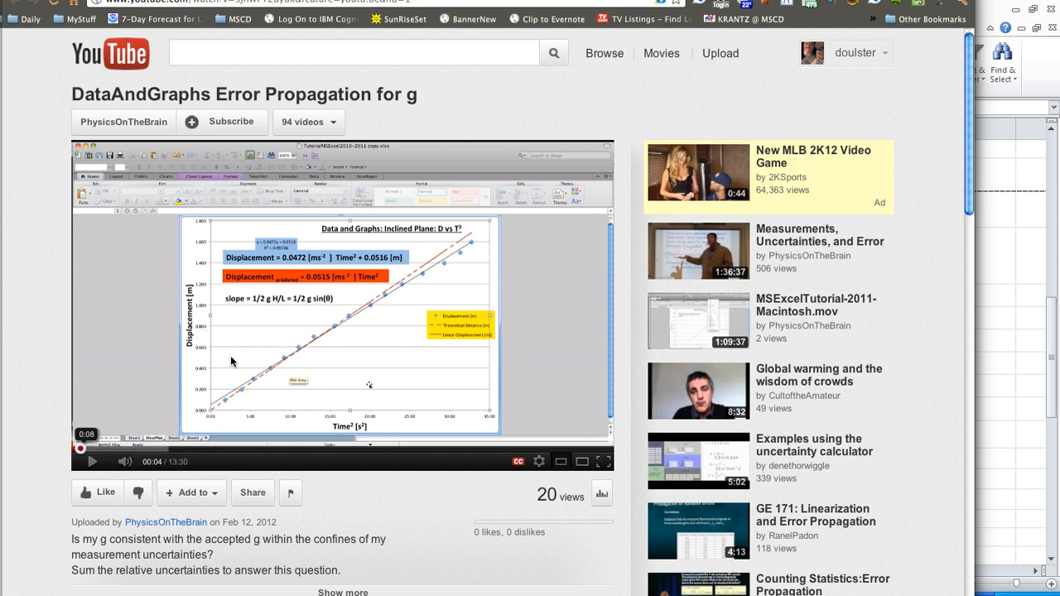
key("super+w")
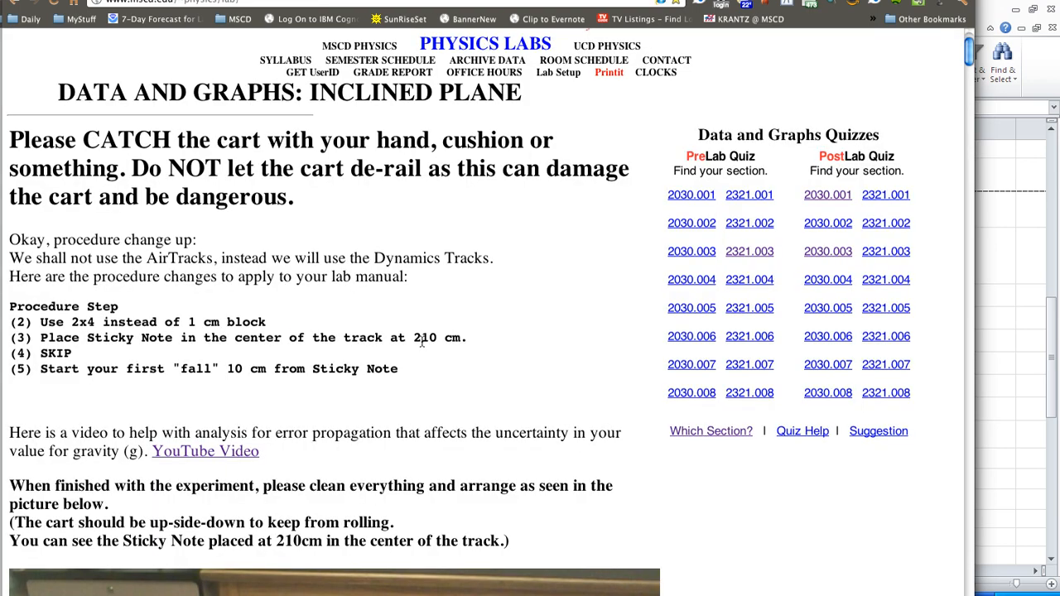
- Switch back to Excel, postpone the Automatic Updates restart and review the constants and trial data on the finished DataTable sheet
key("super+Tab")
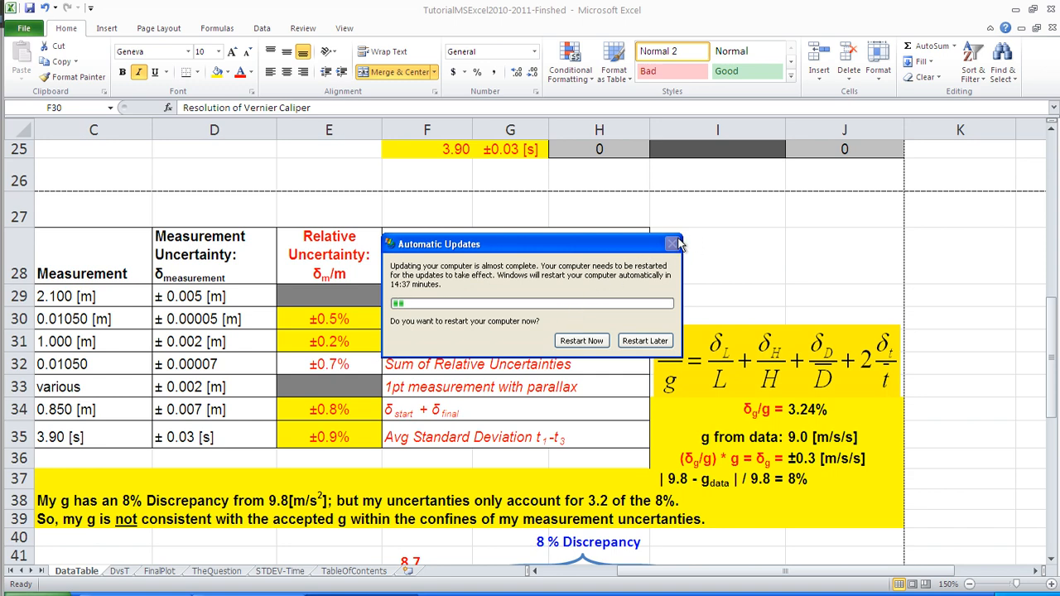
left_click(642, 341)
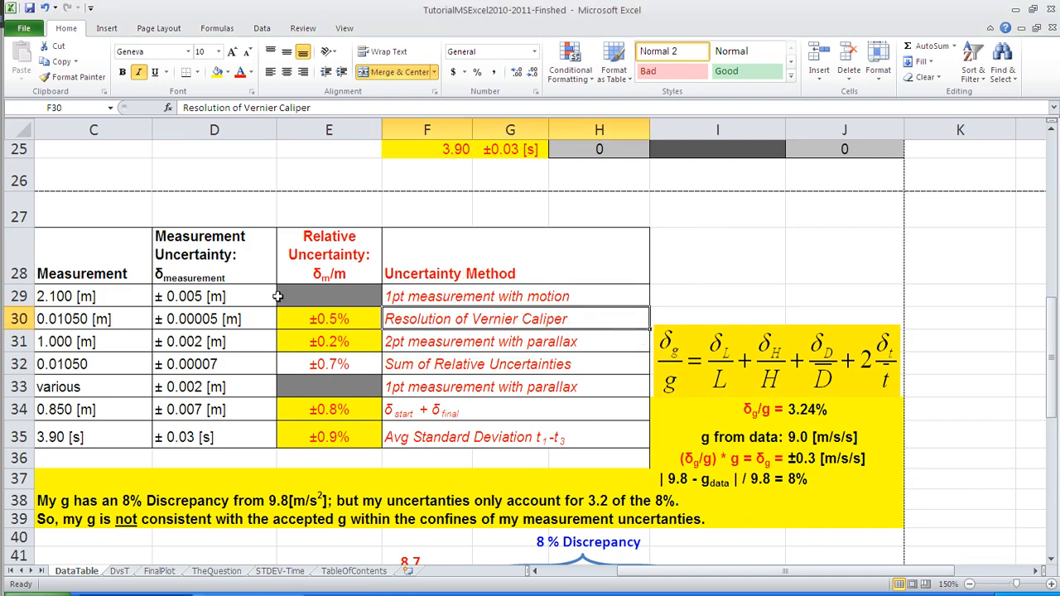
scroll(277, 296, "down", 2)
scroll(277, 296, "up", 10)
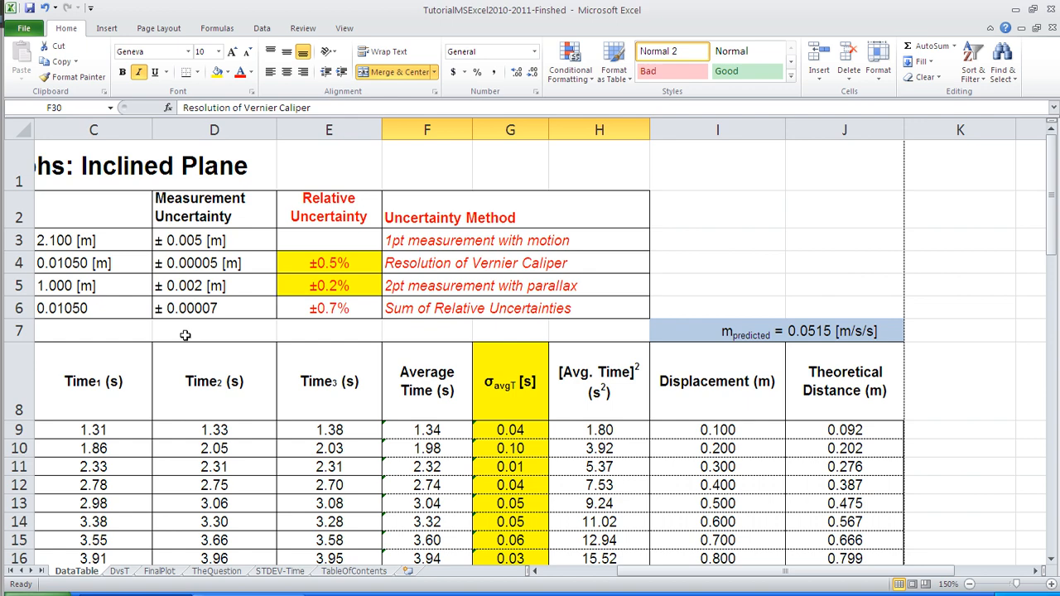
left_click_drag(700, 577, 600, 573)
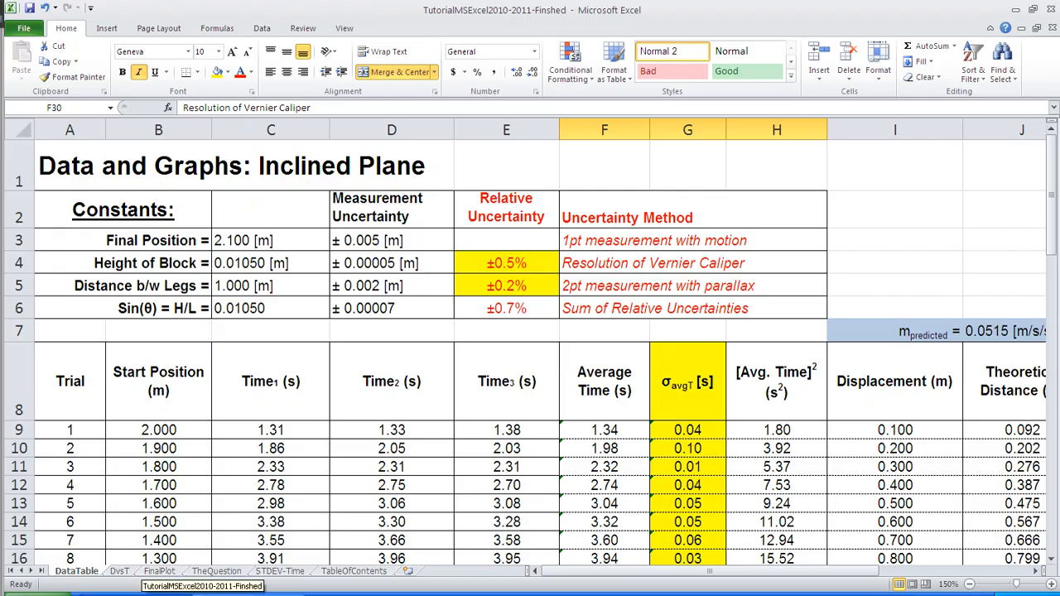
- Switch from the finished workbook to the Copy of TutorialMSExcel2010-2011-Template workbook
left_click(166, 590)
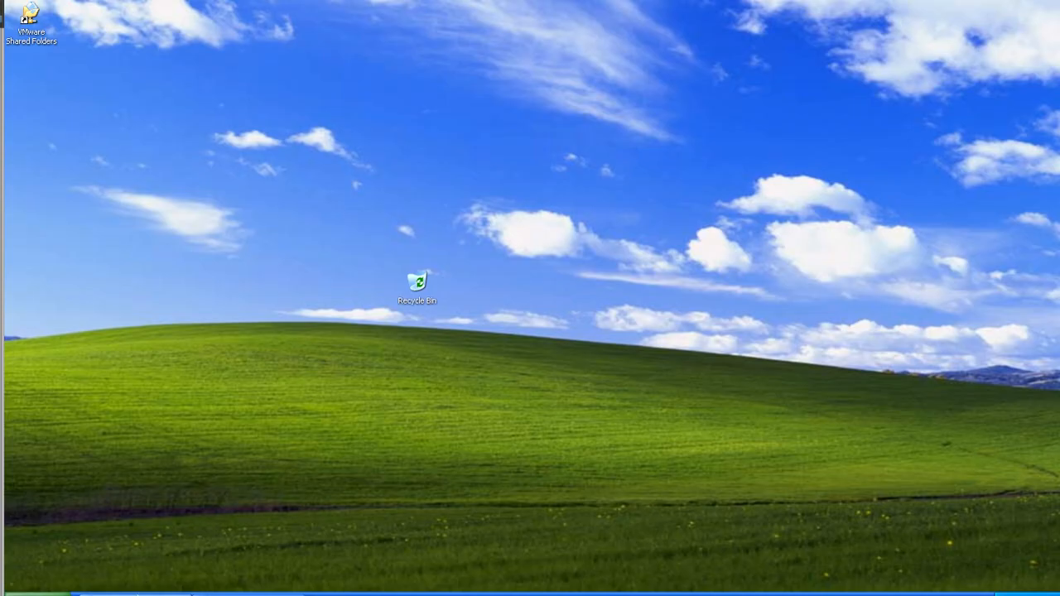
left_click(166, 590)
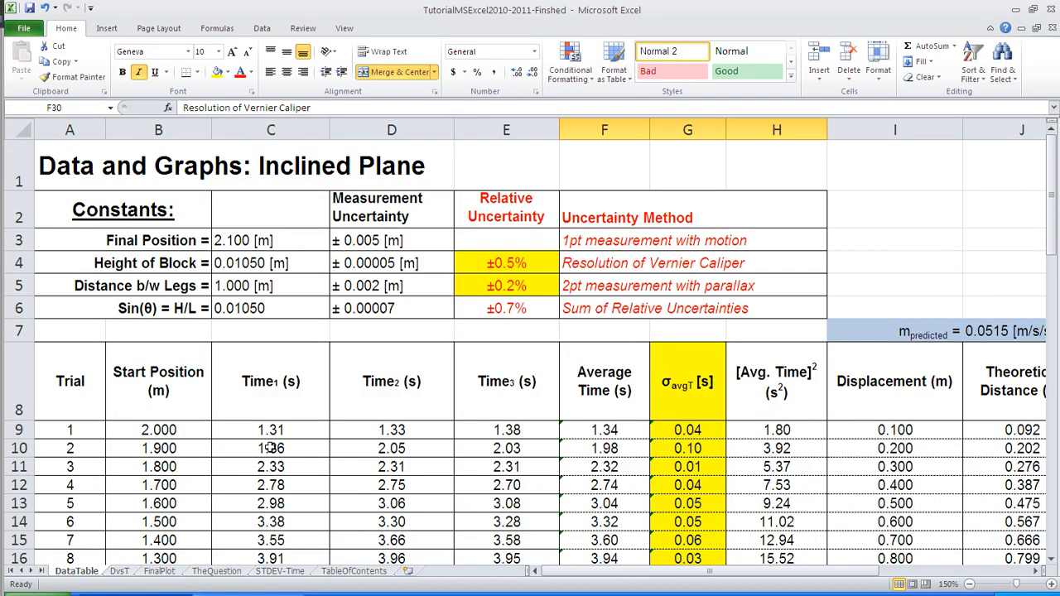
left_click(249, 589)
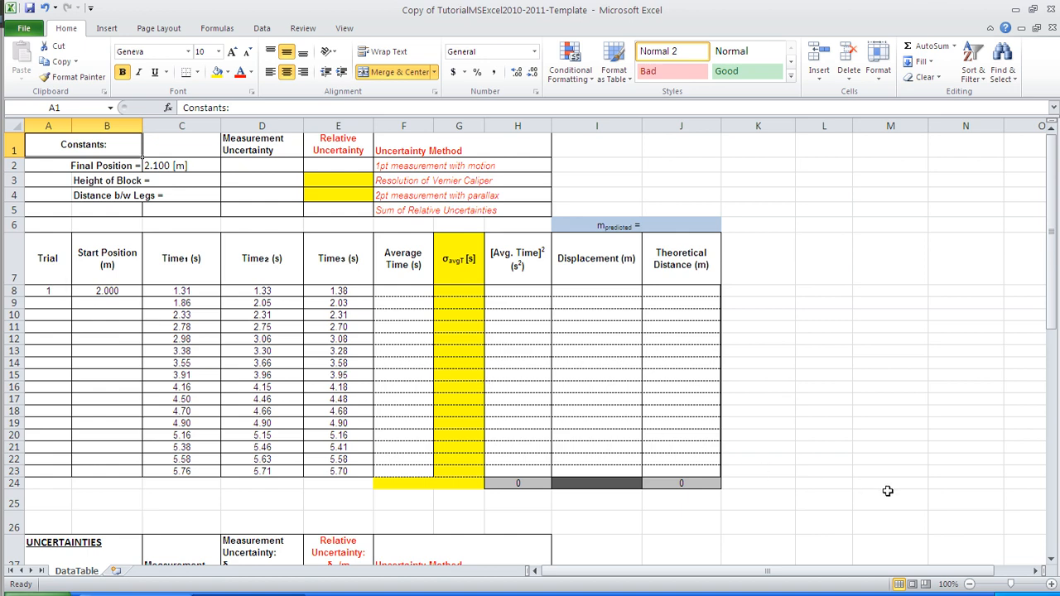
- Show the template's DataTable sheet in Page Layout view, check where its pages break and magnify it to 154%
left_click(912, 584)
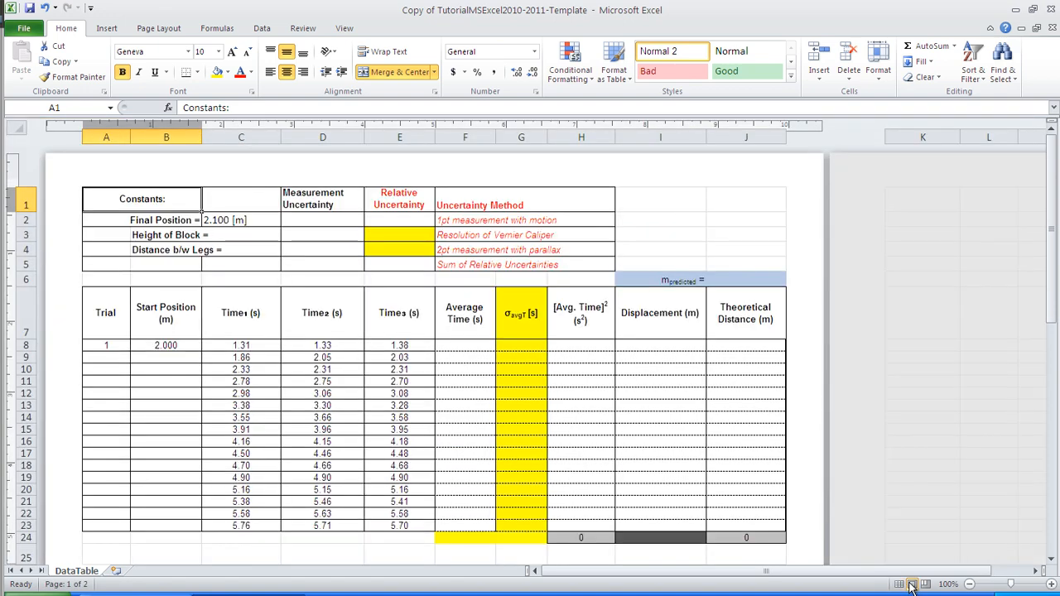
scroll(589, 317, "down", 5)
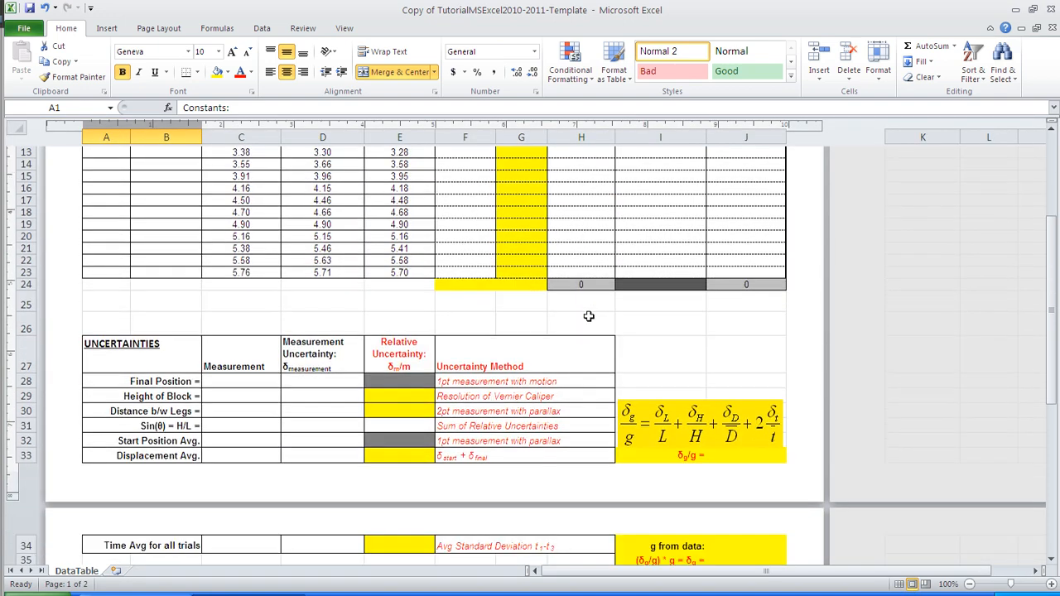
scroll(589, 316, "up", 5)
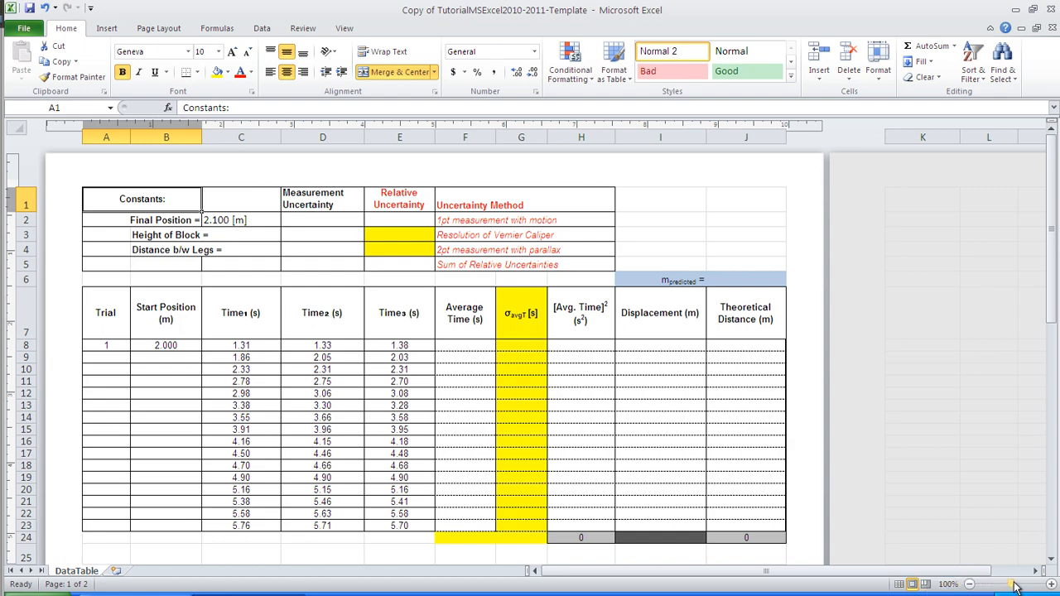
mouse_move(1014, 586)
left_mouse_down()
mouse_move(1029, 586)
mouse_move(1019, 586)
left_mouse_up()
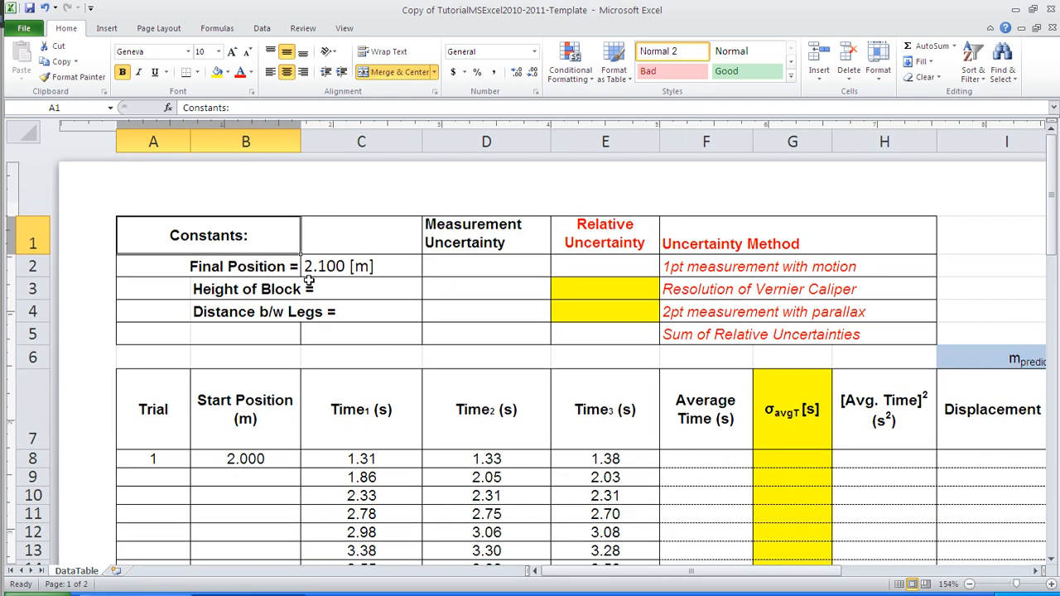
- Reset the sheet's magnification to 100% and set a custom zoom of 75%
left_click(230, 265)
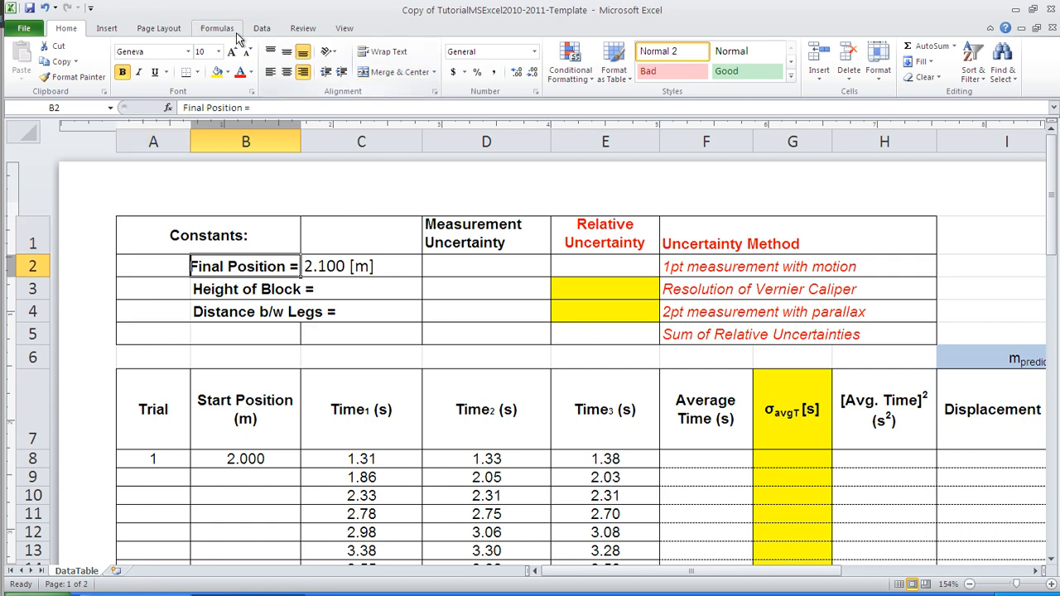
left_click(343, 30)
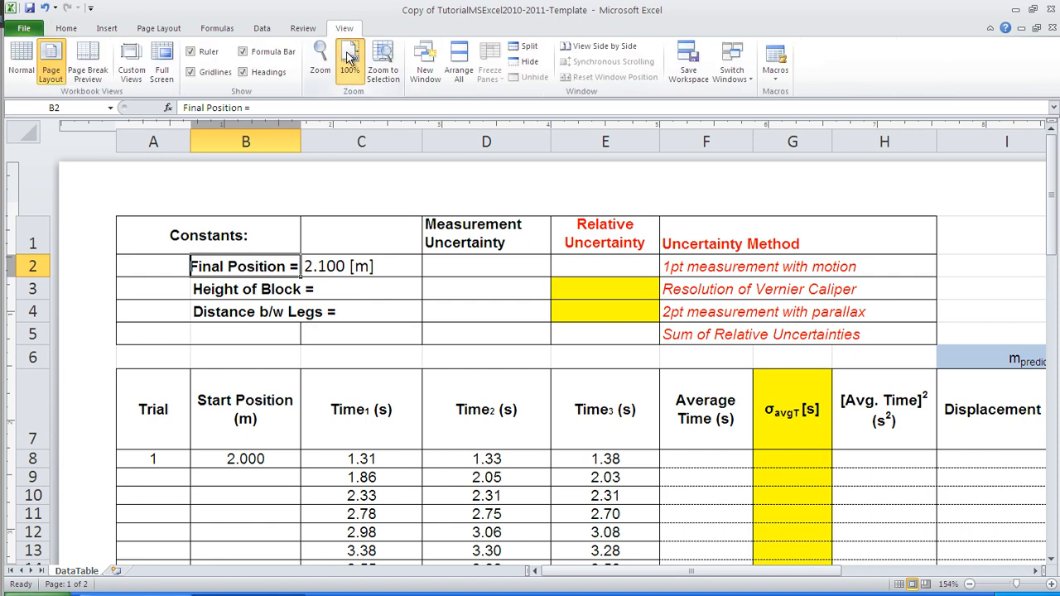
left_click(349, 57)
left_click(321, 56)
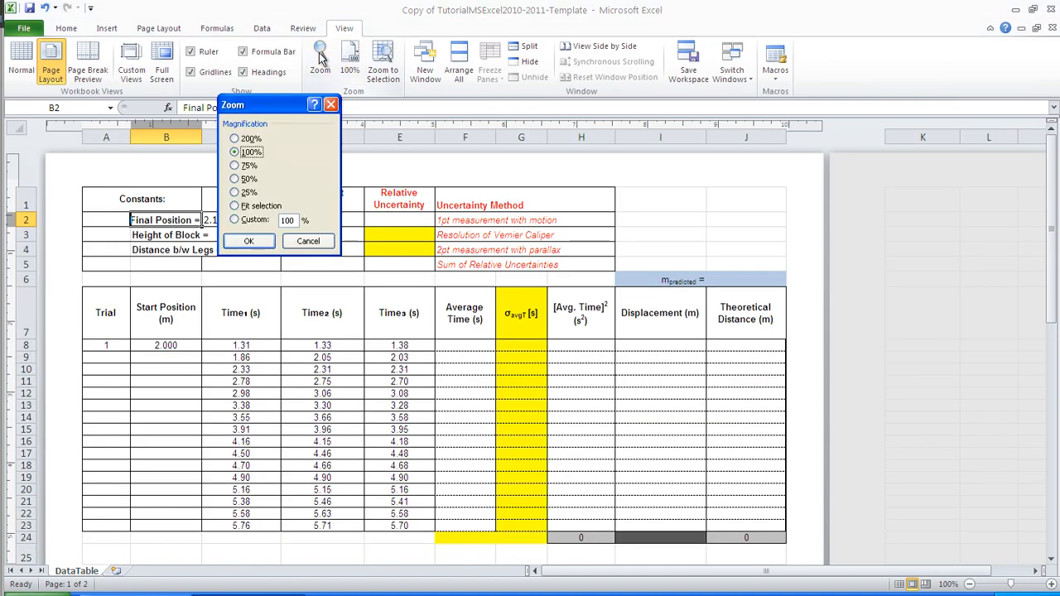
left_click(235, 219)
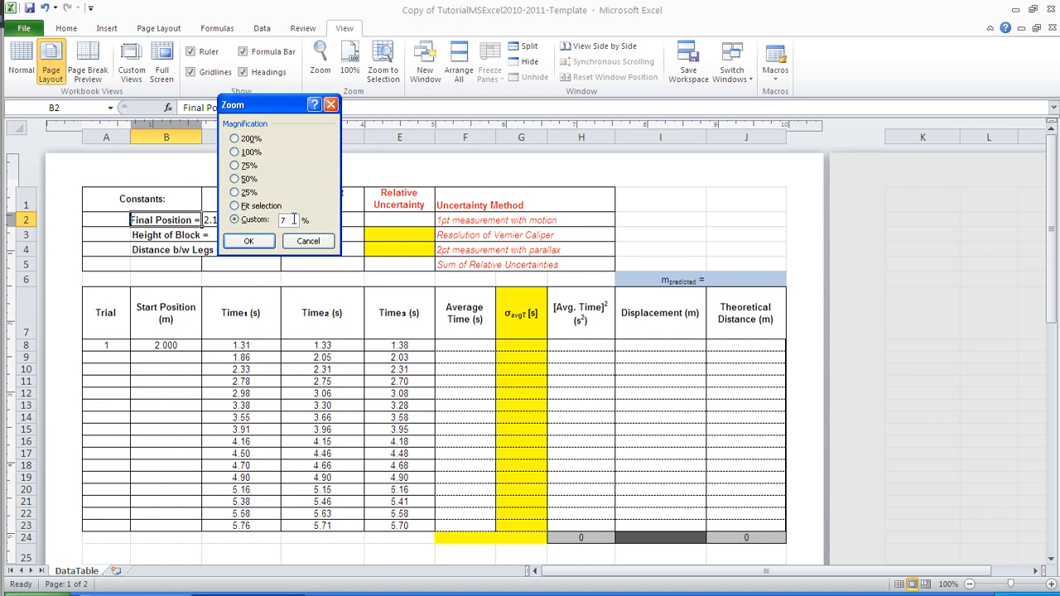
type("75")
left_click(250, 241)
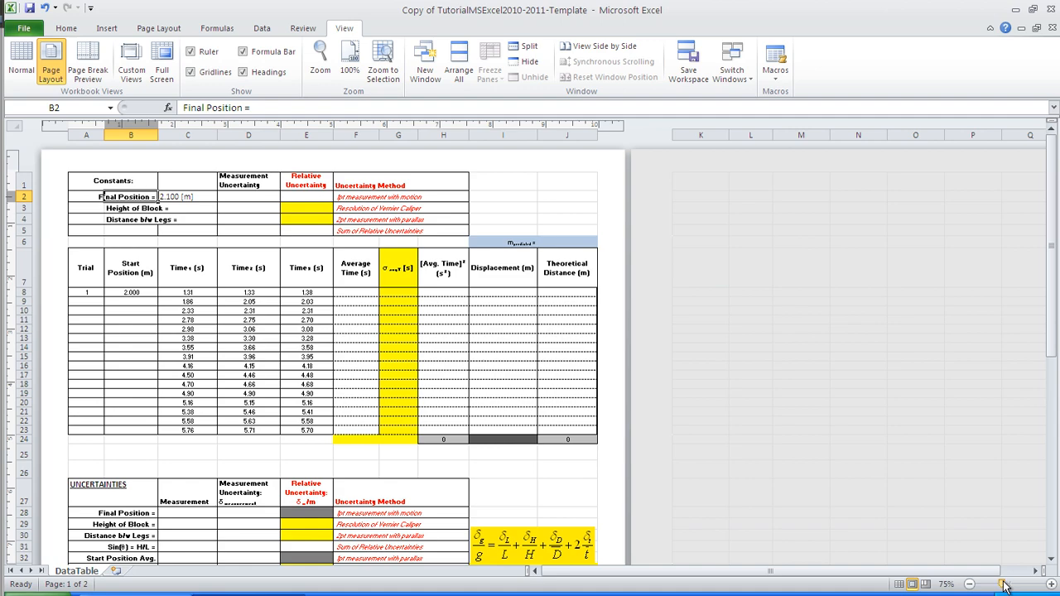
- Magnify the sheet to 148%, return it to Normal view and select the Constants cell A1
left_click_drag(1003, 585, 1018, 586)
scroll(305, 353, "up", 2)
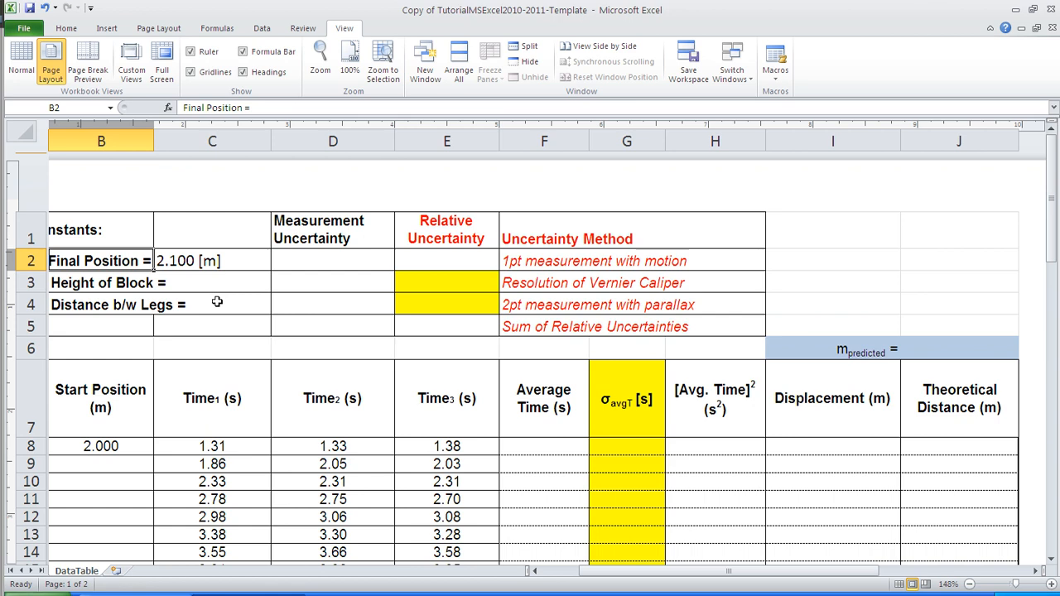
left_click(899, 584)
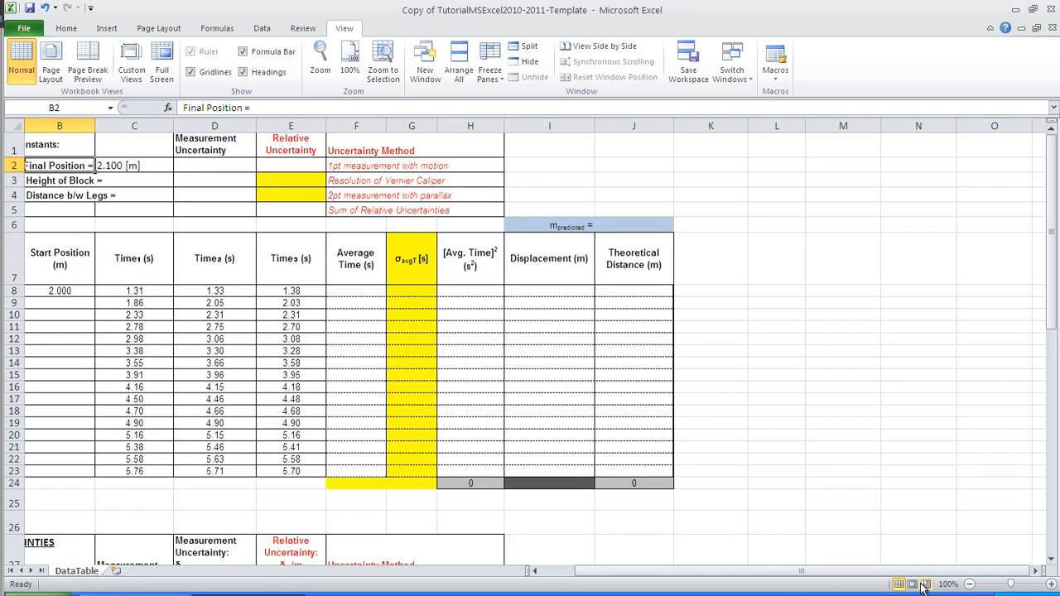
left_click(58, 140)
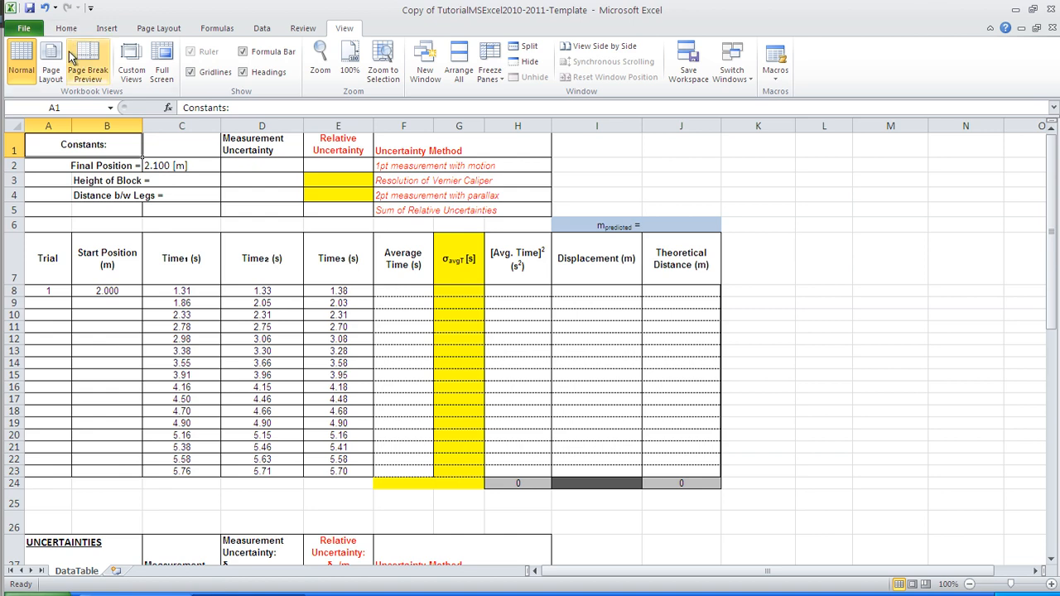
left_click(307, 30)
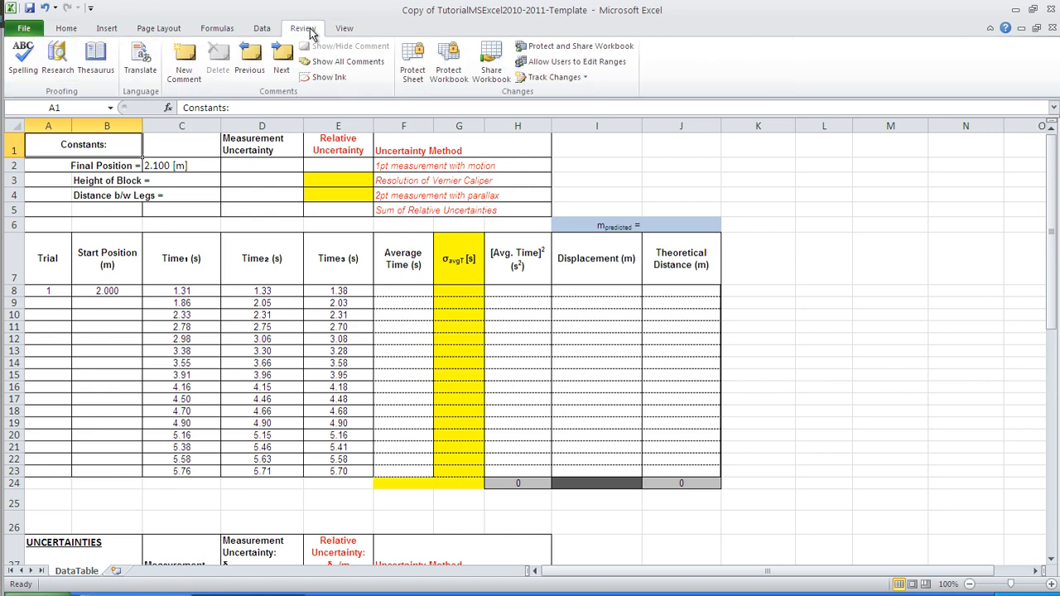
left_click(263, 30)
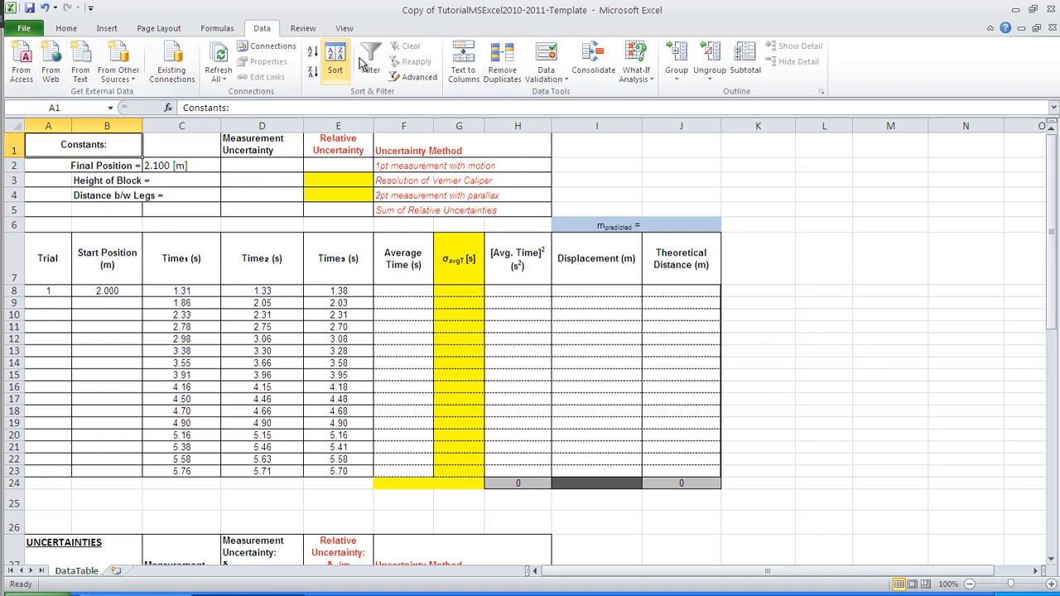
left_click(209, 28)
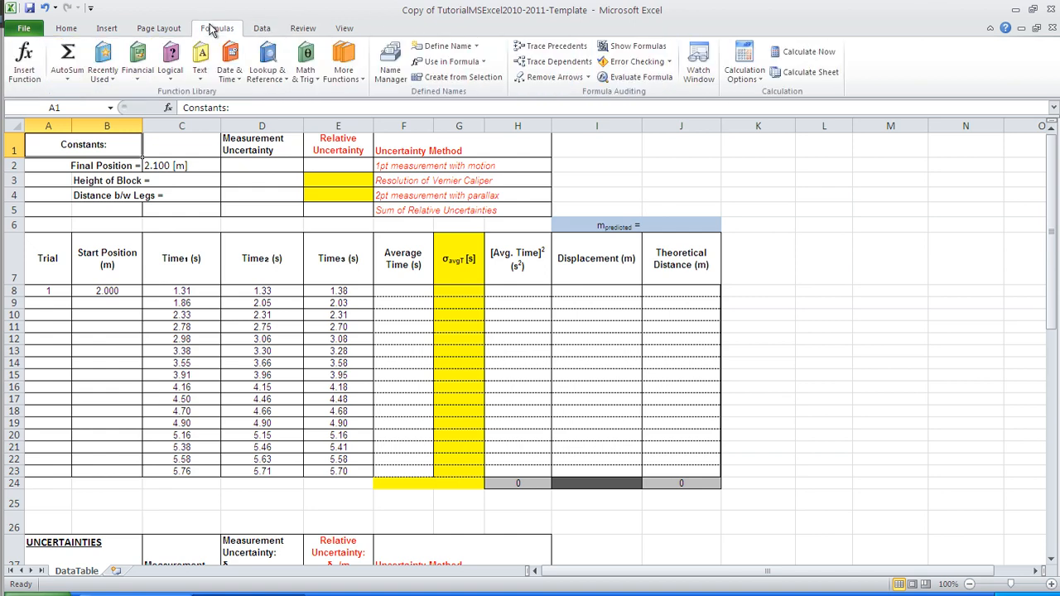
left_click(163, 30)
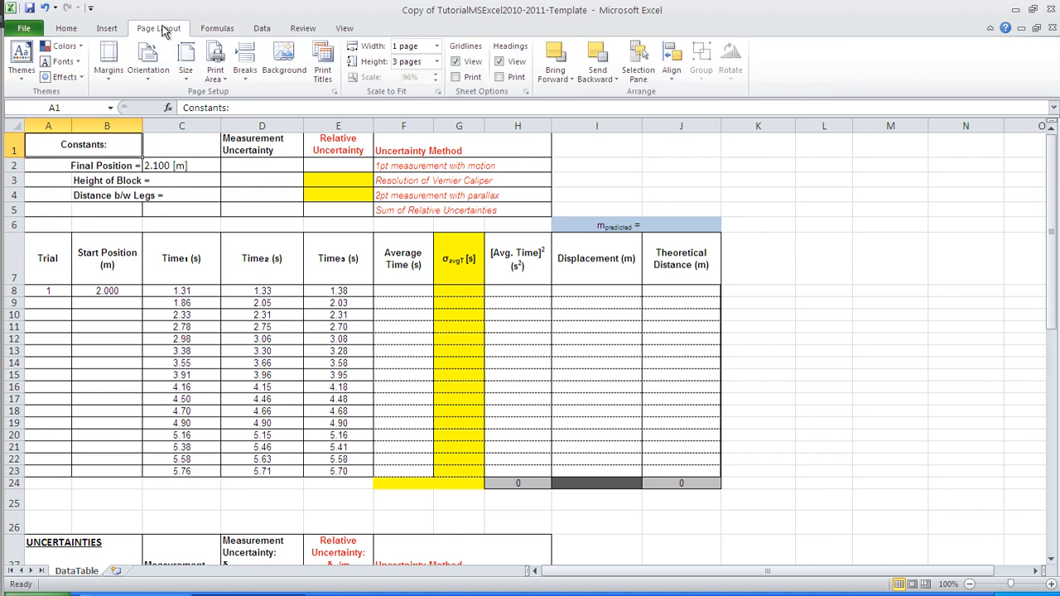
left_click(106, 28)
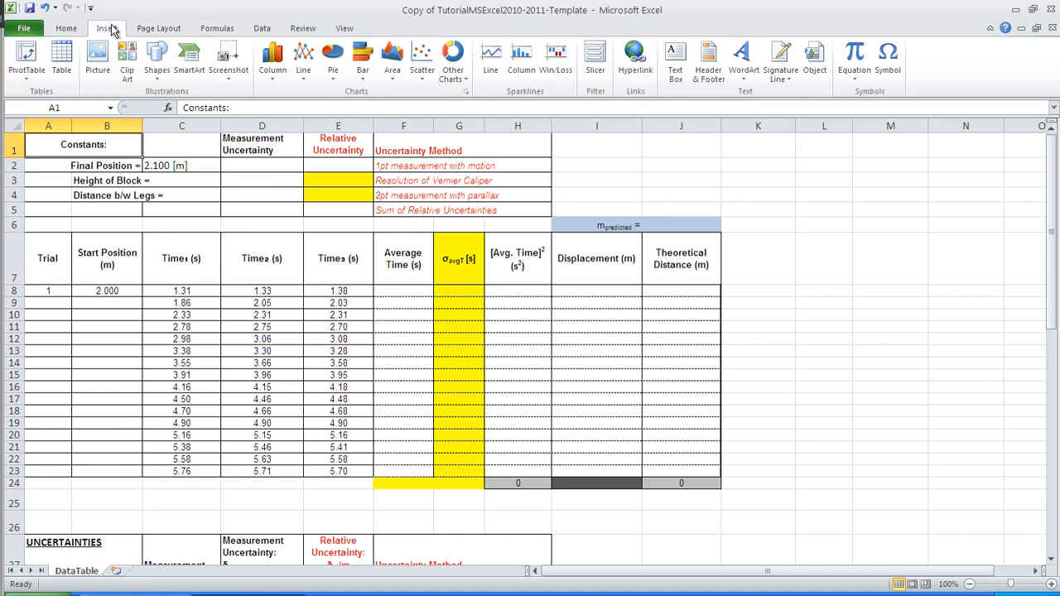
left_click(69, 29)
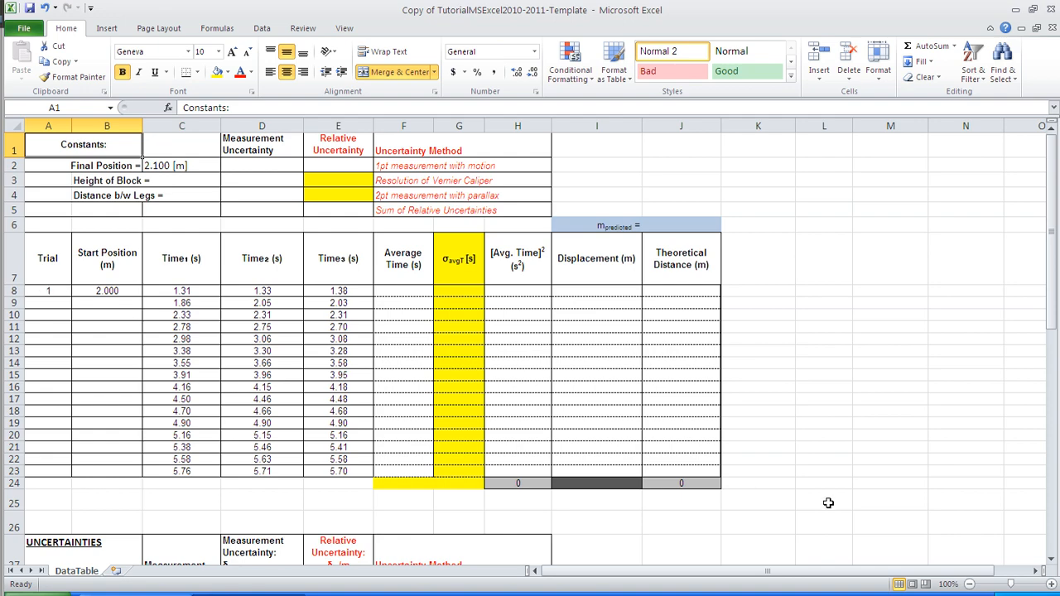
- Enter the trial numbers 2, 3, 4, 6 and 8 manually in cells A9 to A13 of the Trial column
left_click_drag(1010, 586, 1015, 586)
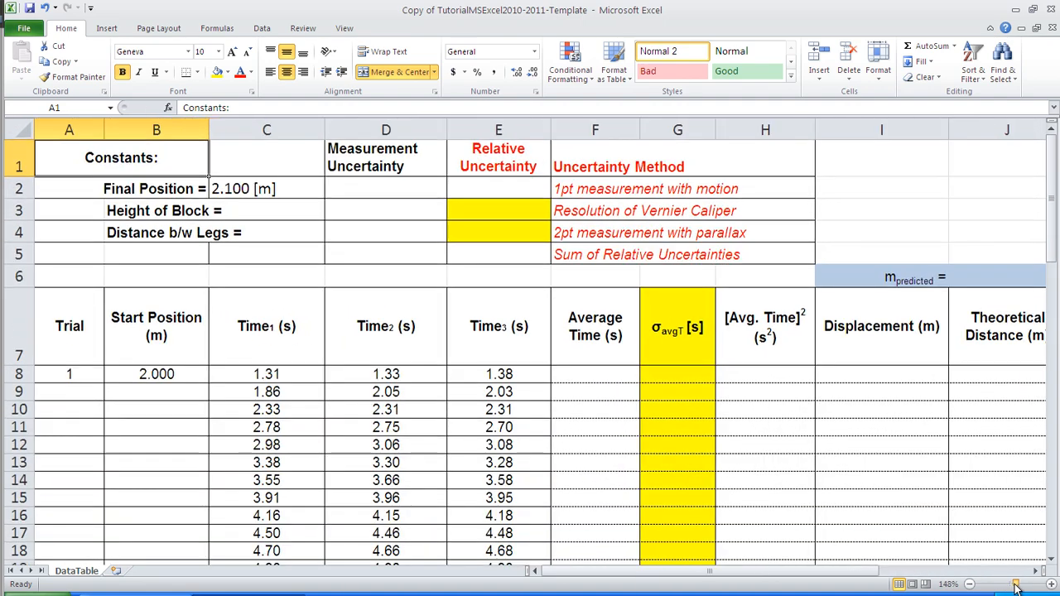
left_click(91, 374)
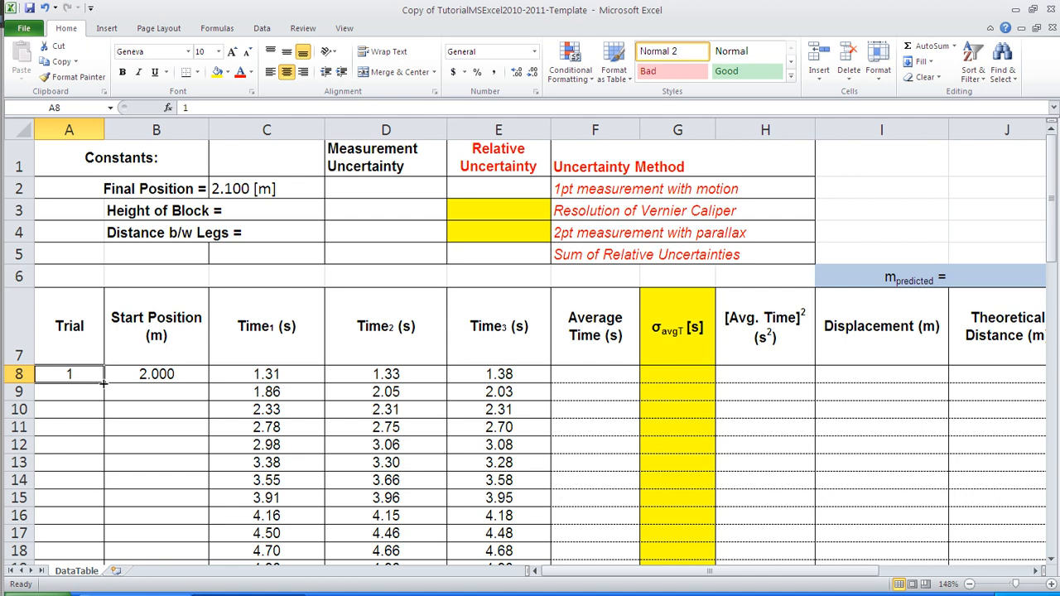
left_click(69, 390)
type("2")
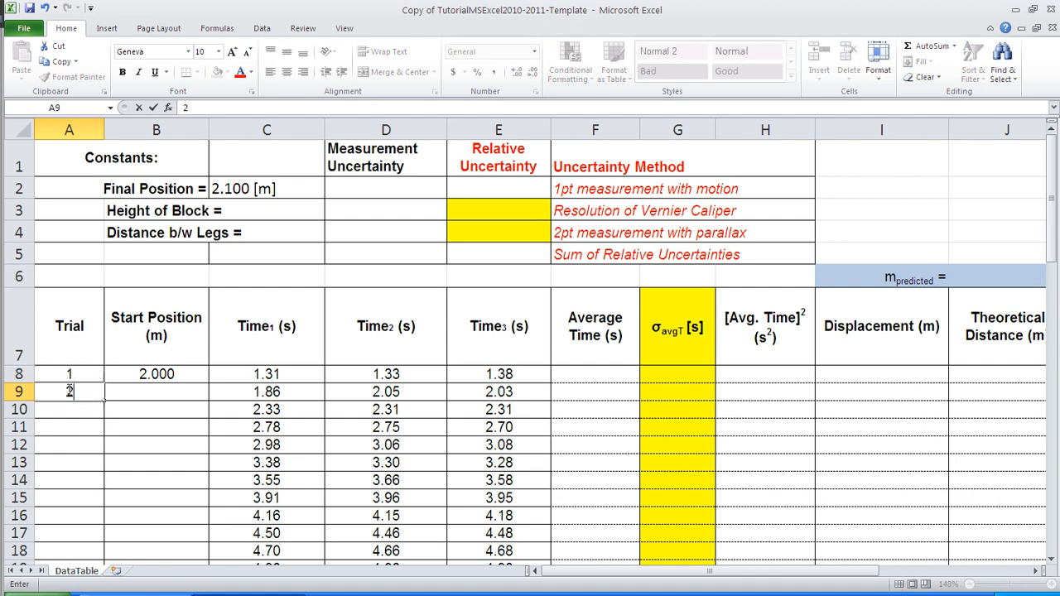
key("Return")
type("3")
key("Return")
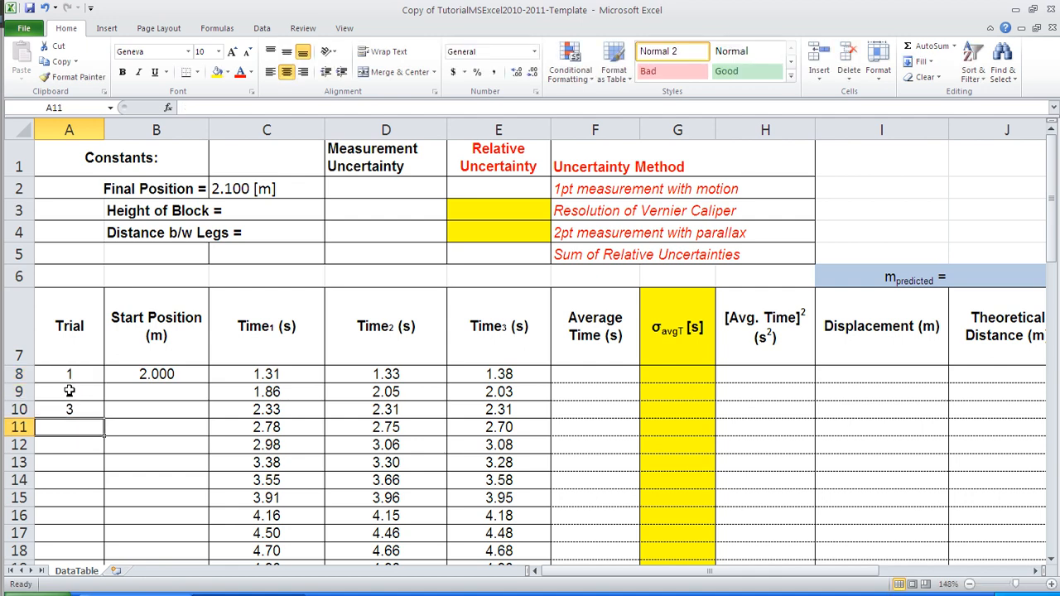
type("4")
key("Return")
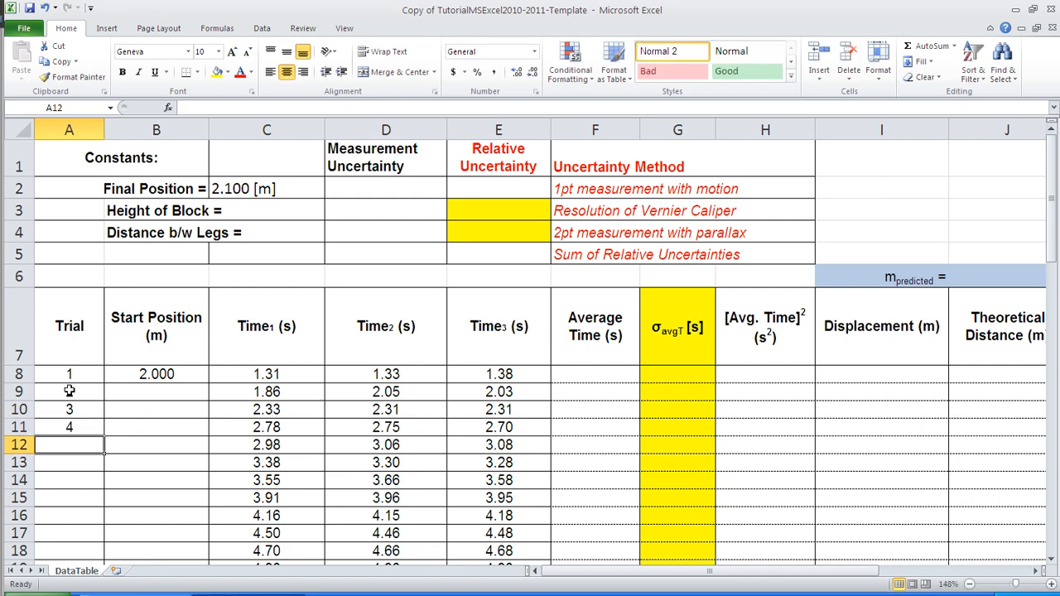
type("6")
key("Return")
type("8")
key("Return")
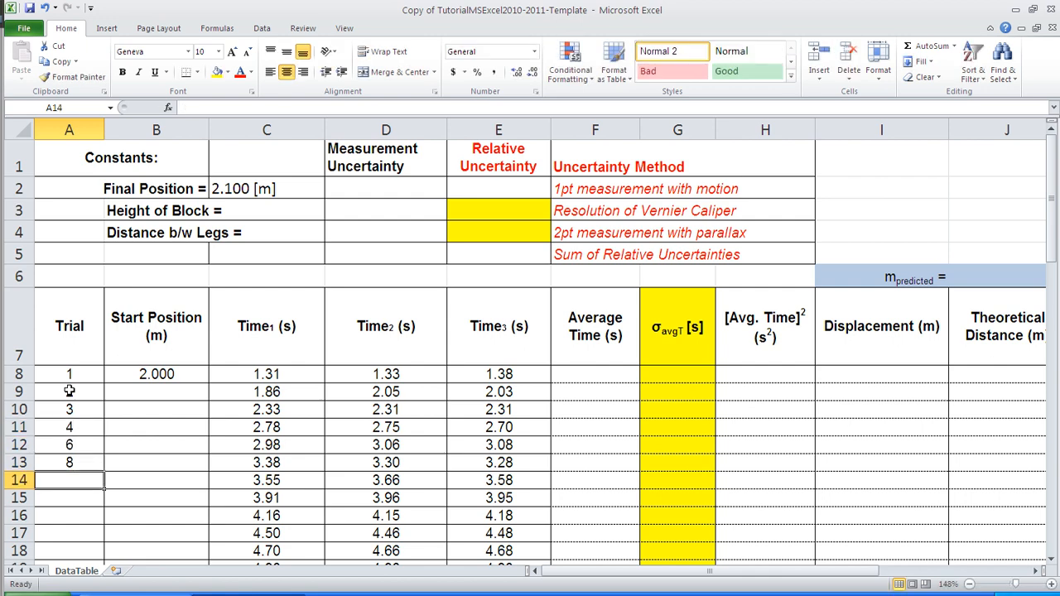
- Try moving the trial number in A8 down the column and copying it through A12, undoing both attempts
key("Up")
key("Up")
key("Up")
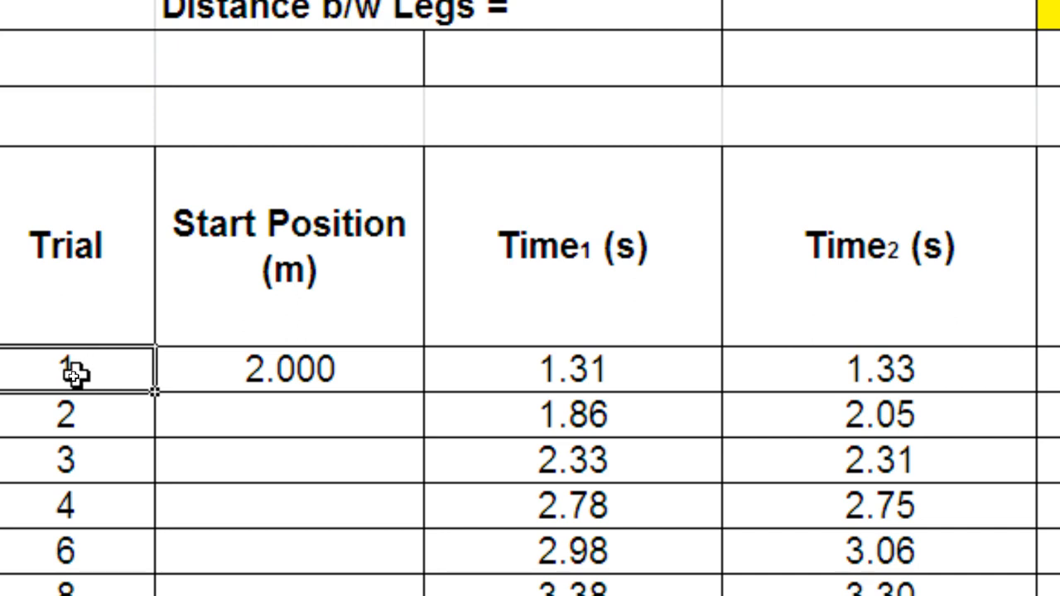
left_click_drag(83, 371, 133, 380)
left_click_drag(90, 392, 90, 593)
key("Escape")
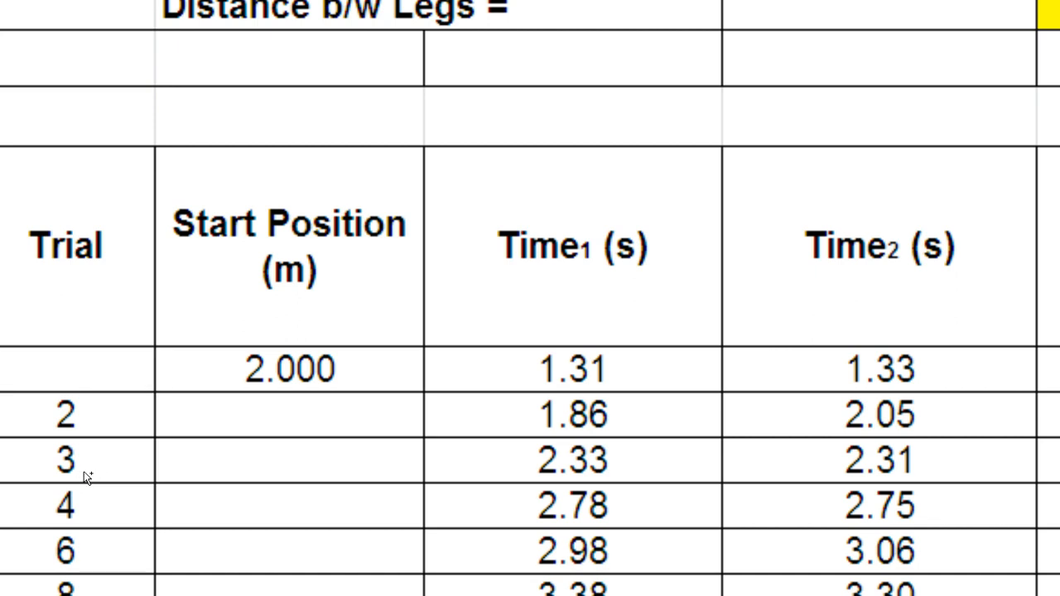
key("ctrl+z")
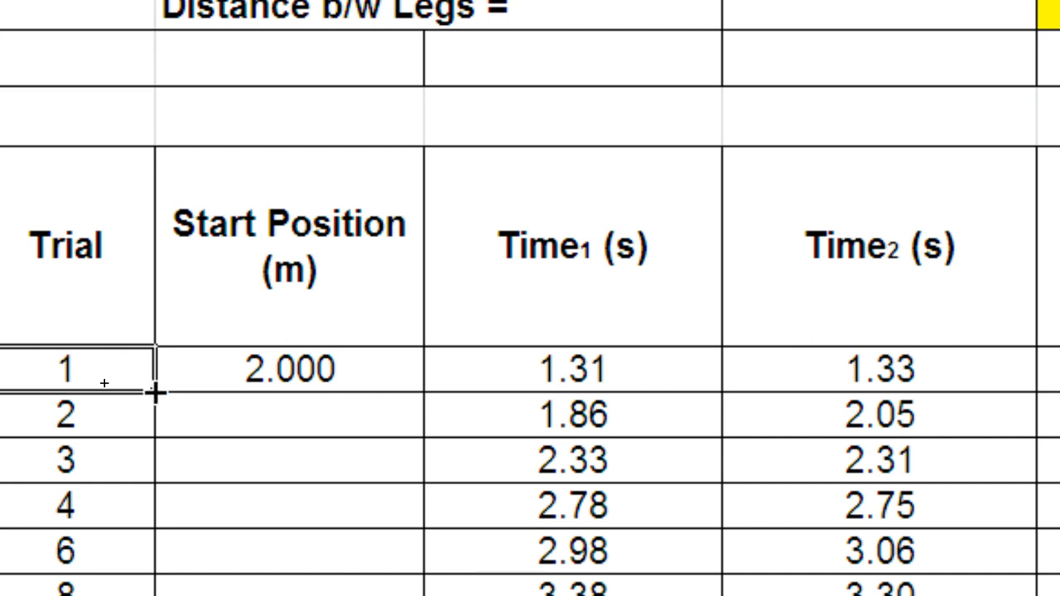
left_click_drag(155, 393, 142, 573)
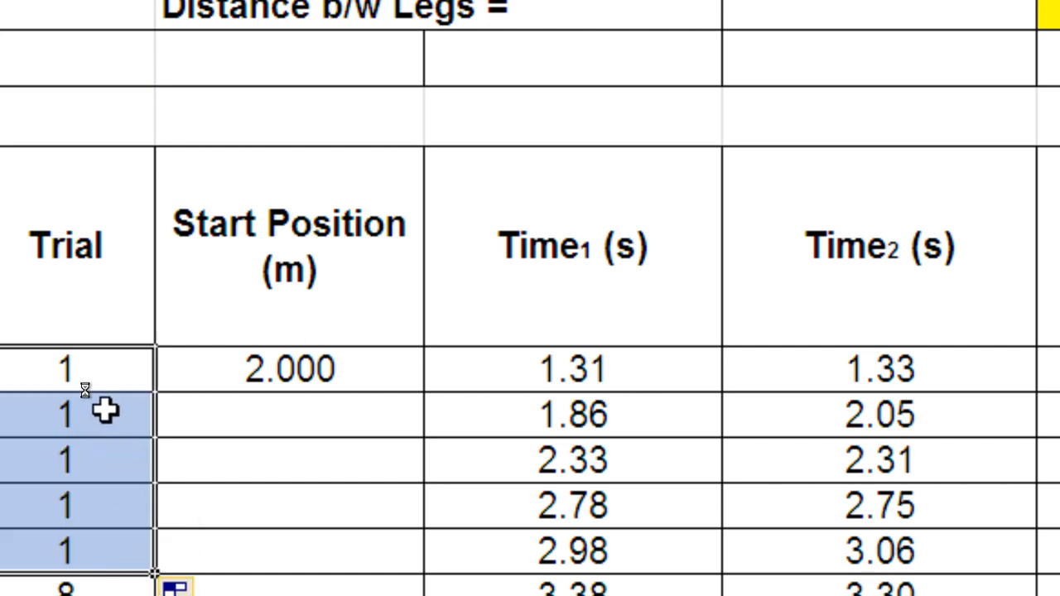
key("ctrl+z")
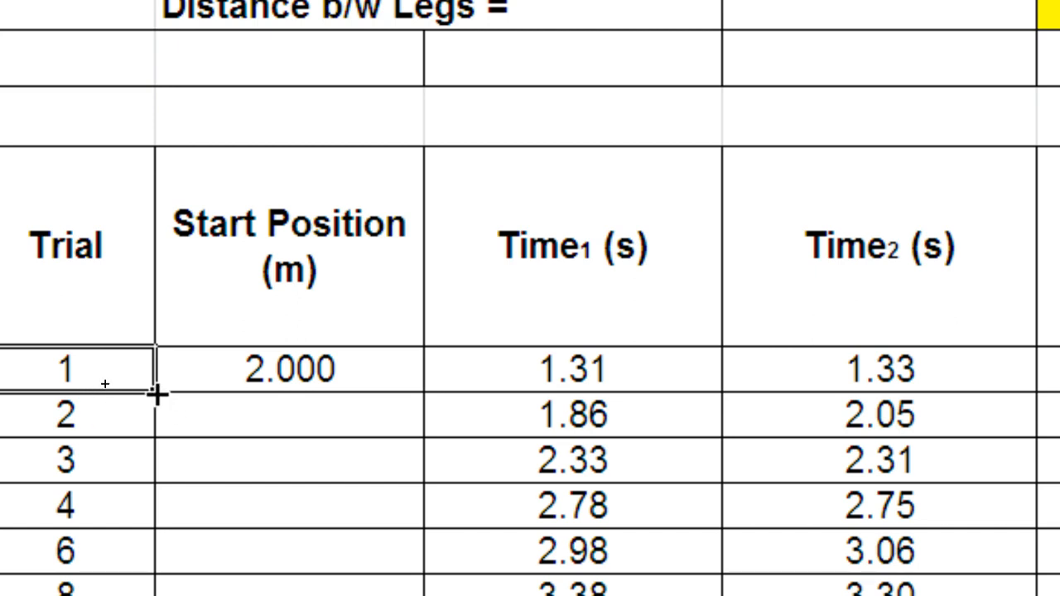
- Fill the Trial column from A8 through A23 with a consecutive series from 1 to 16
left_click_drag(158, 395, 152, 595)
key("ctrl")
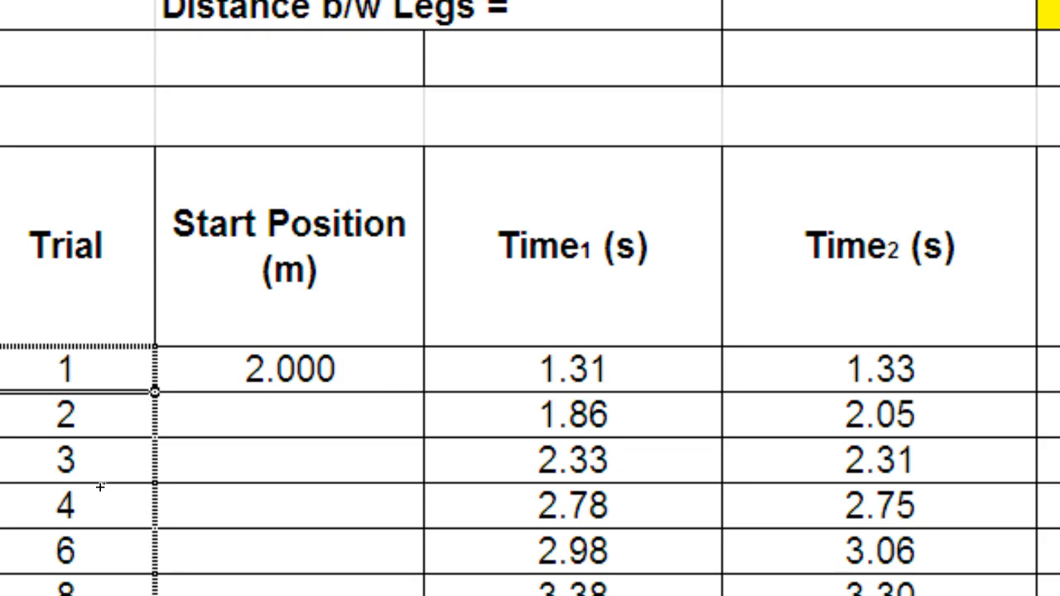
left_click_drag(99, 486, 99, 489)
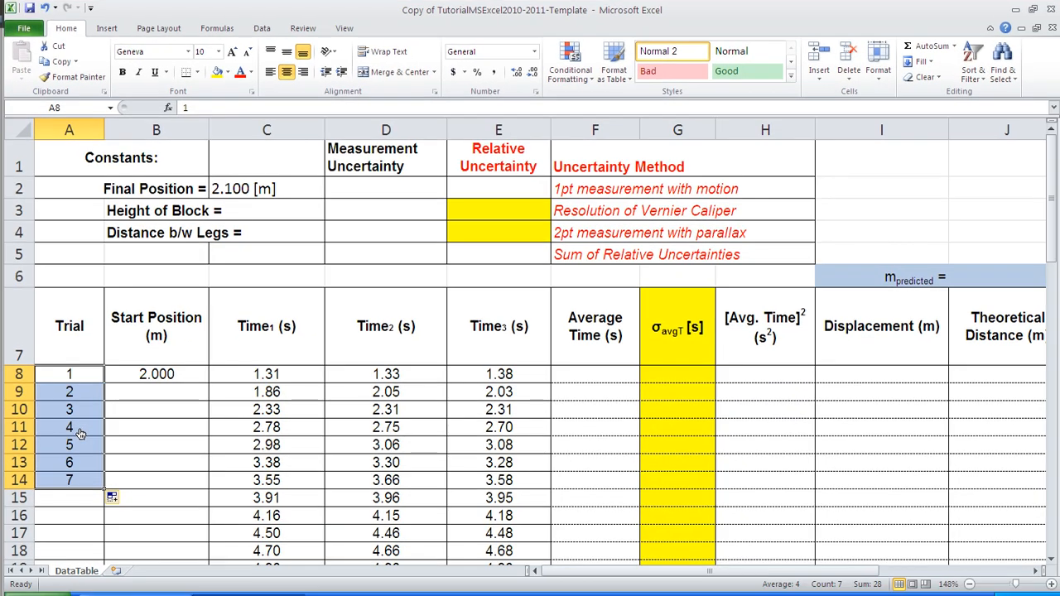
scroll(79, 430, "down", 2)
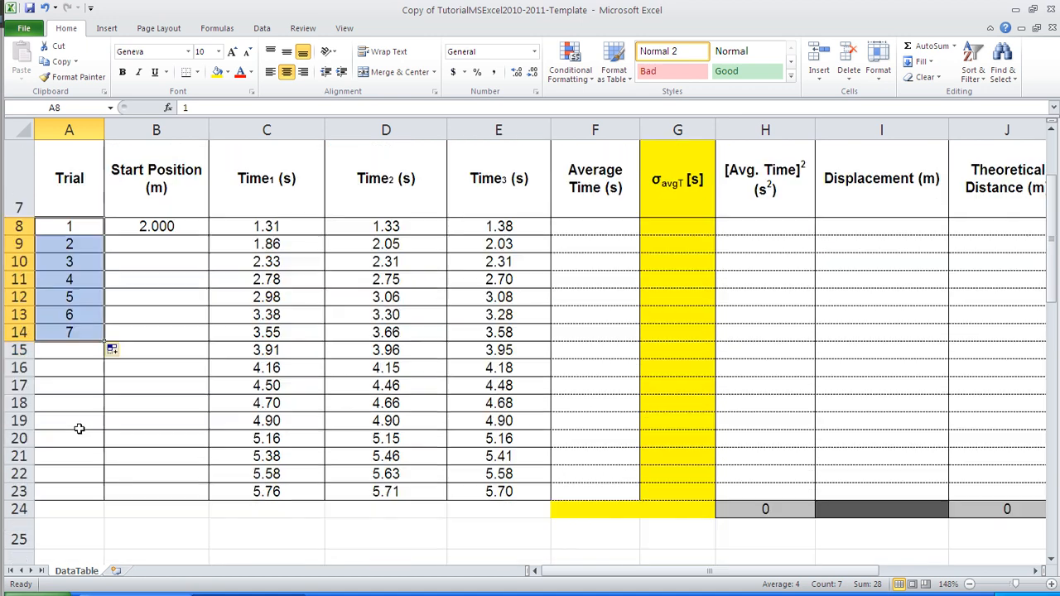
left_click(75, 223)
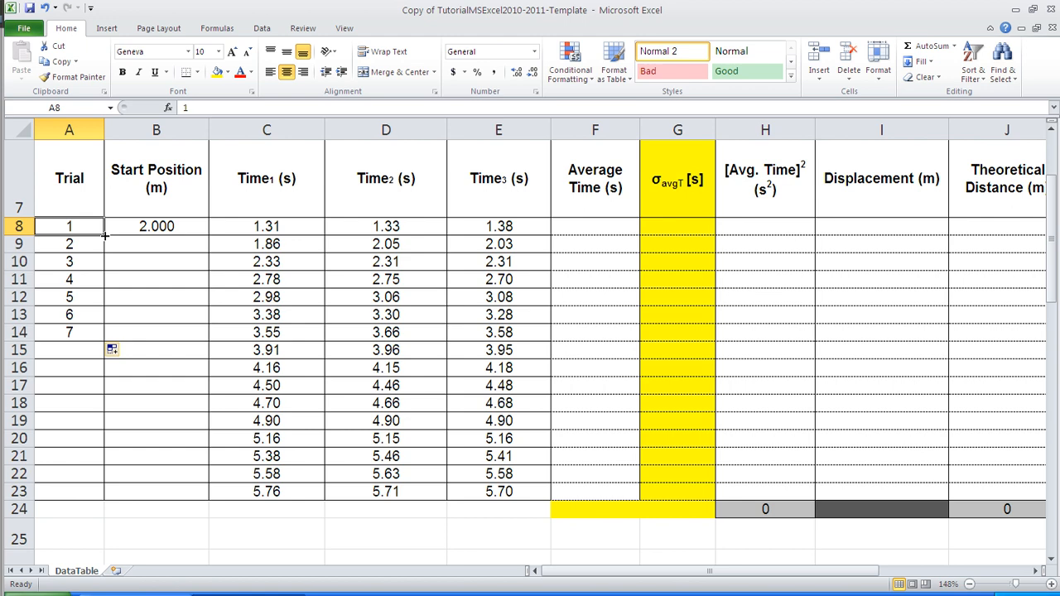
left_click_drag(106, 234, 88, 495)
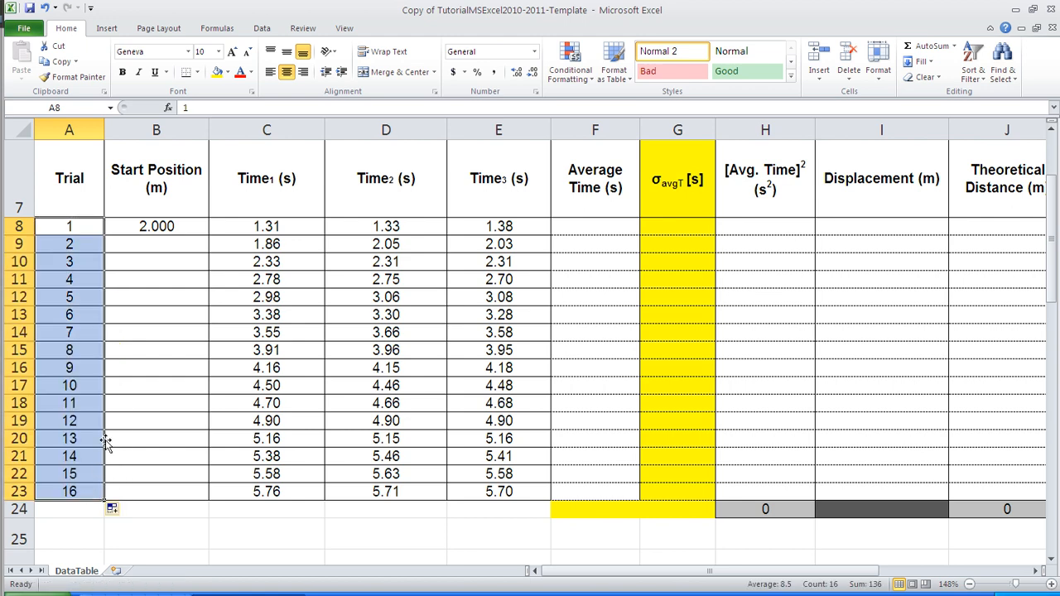
- Enter a start position of 1.900 m for trial 2 in cell B9
left_click(162, 225)
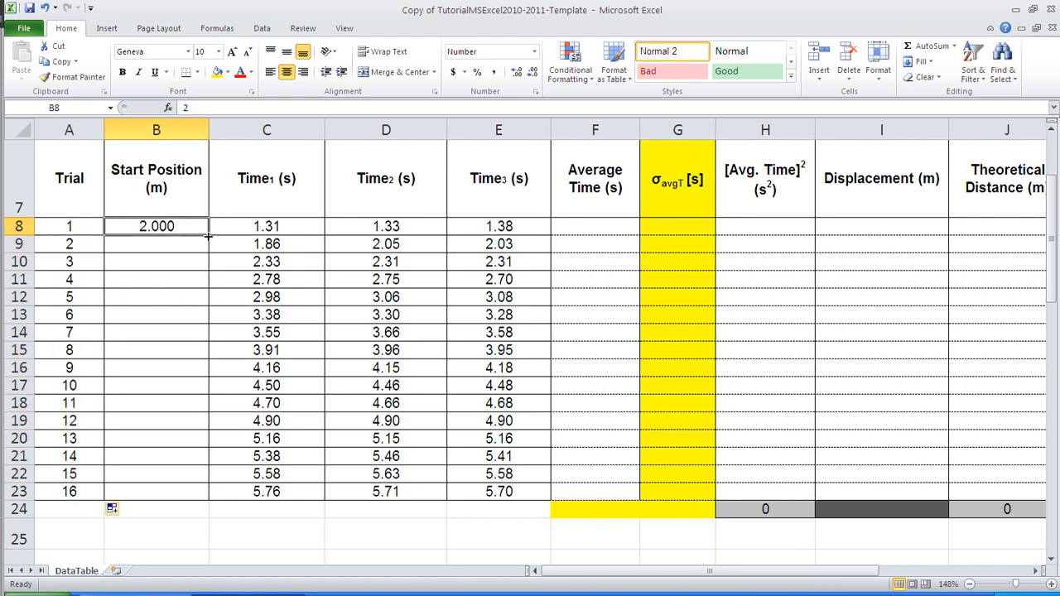
mouse_move(208, 236)
left_mouse_down()
mouse_move(208, 430)
mouse_move(213, 238)
left_mouse_up()
left_click(156, 241)
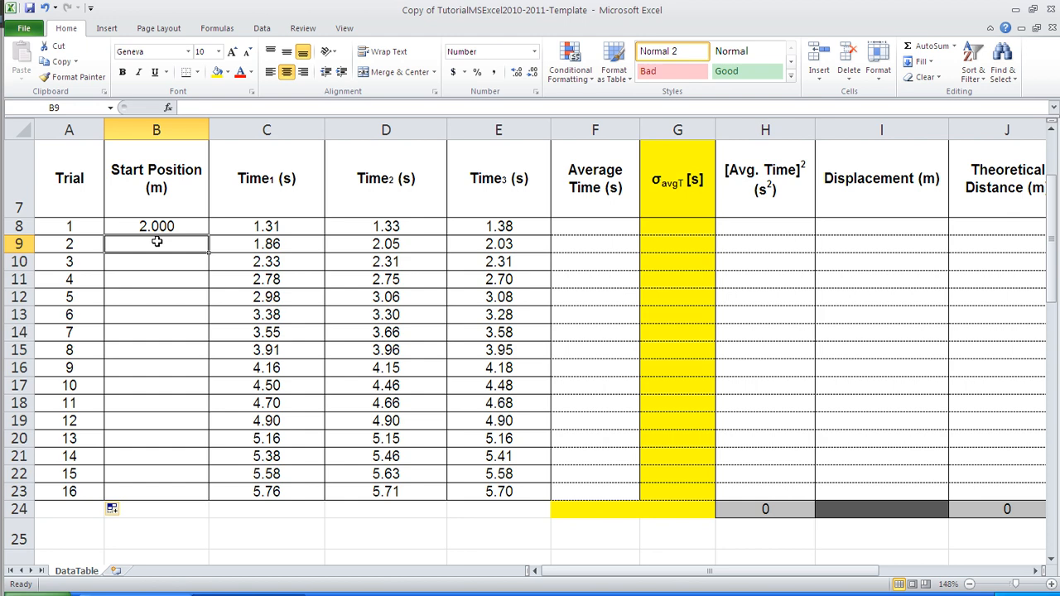
type("1.900")
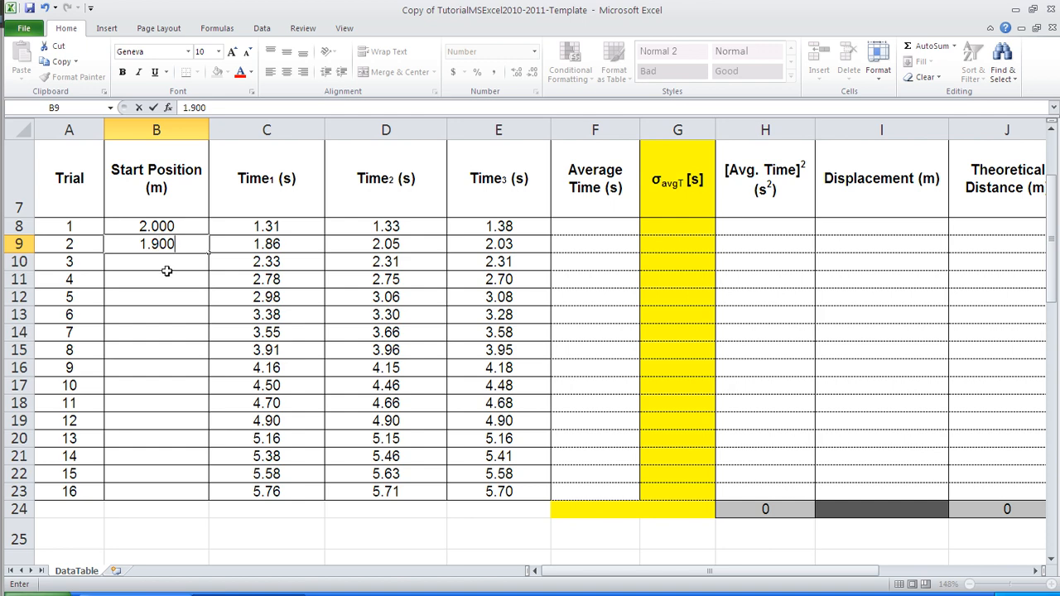
key("Return")
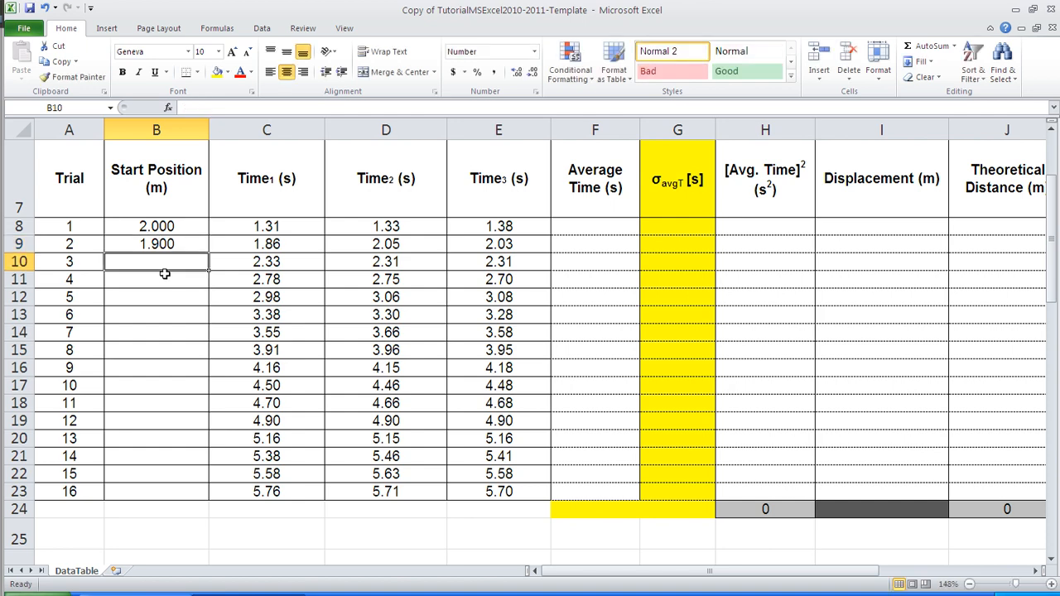
- Try filling B8:B9 down to B23 as repeated copies and undo the fill
left_click_drag(147, 225, 201, 492)
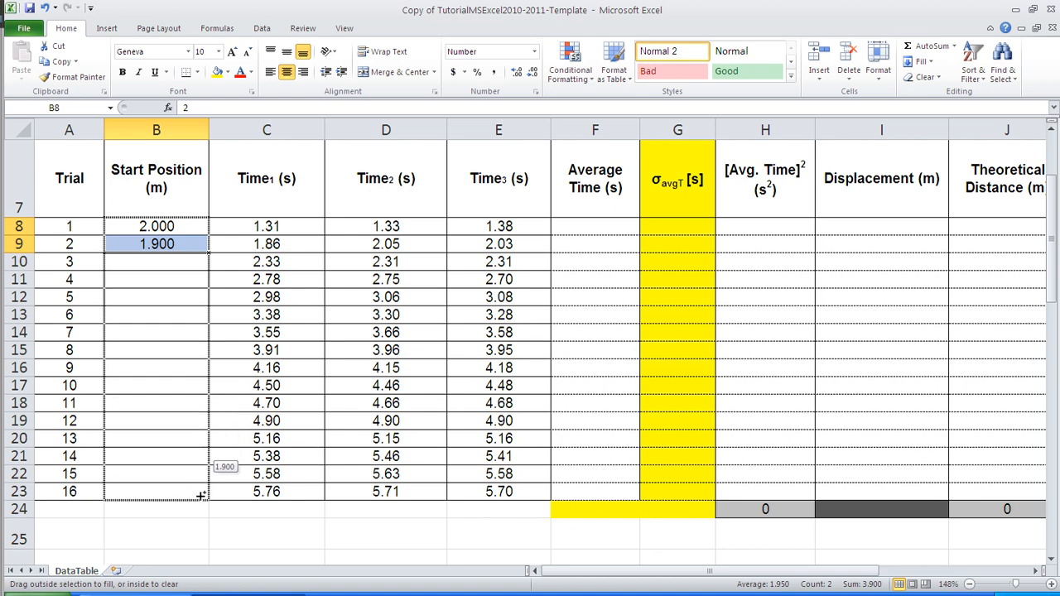
left_click_drag(200, 495, 199, 495)
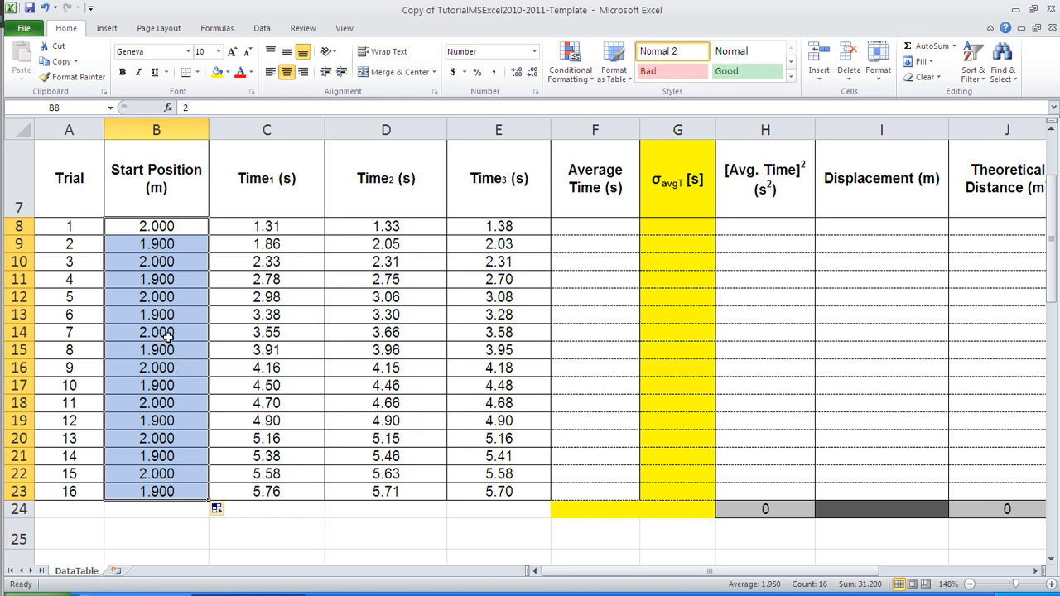
key("ctrl+z")
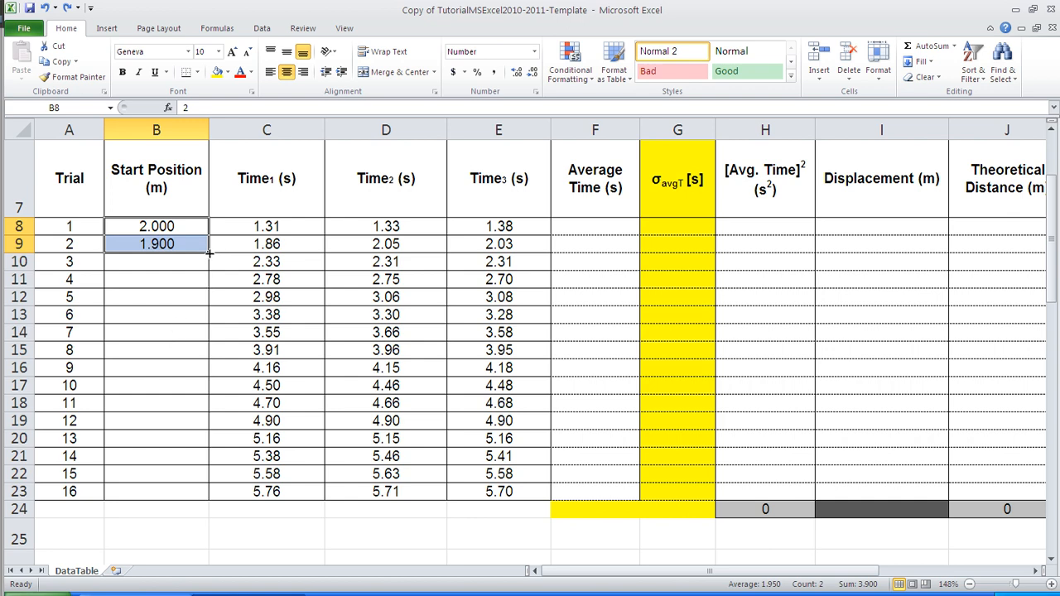
- Extend the start positions in B8:B9 through B23 as a linear series decreasing by 0.100 m to 0.500 m
left_click_drag(209, 253, 205, 496)
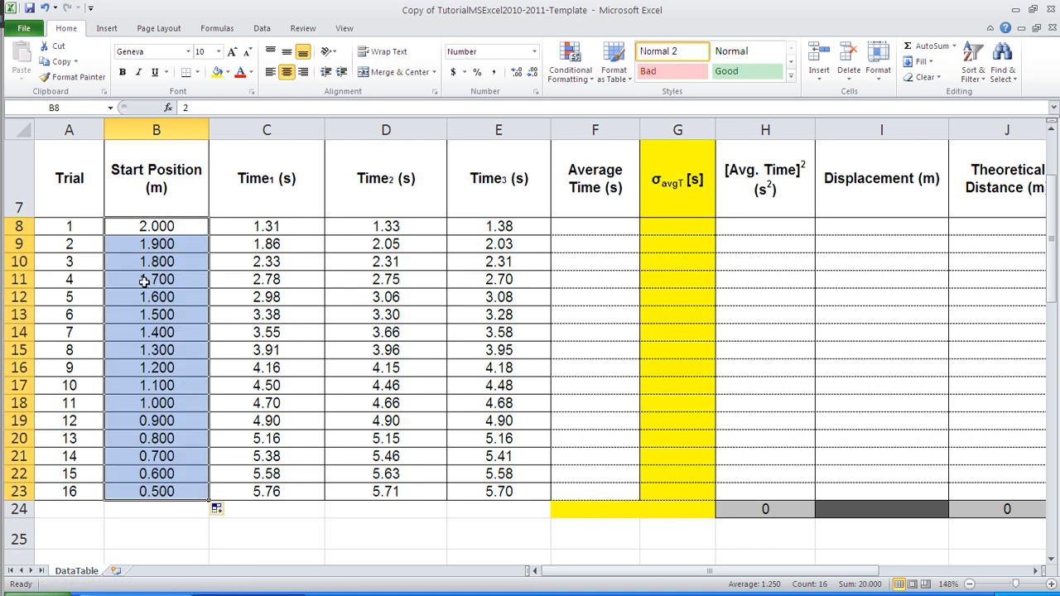
left_click(156, 225)
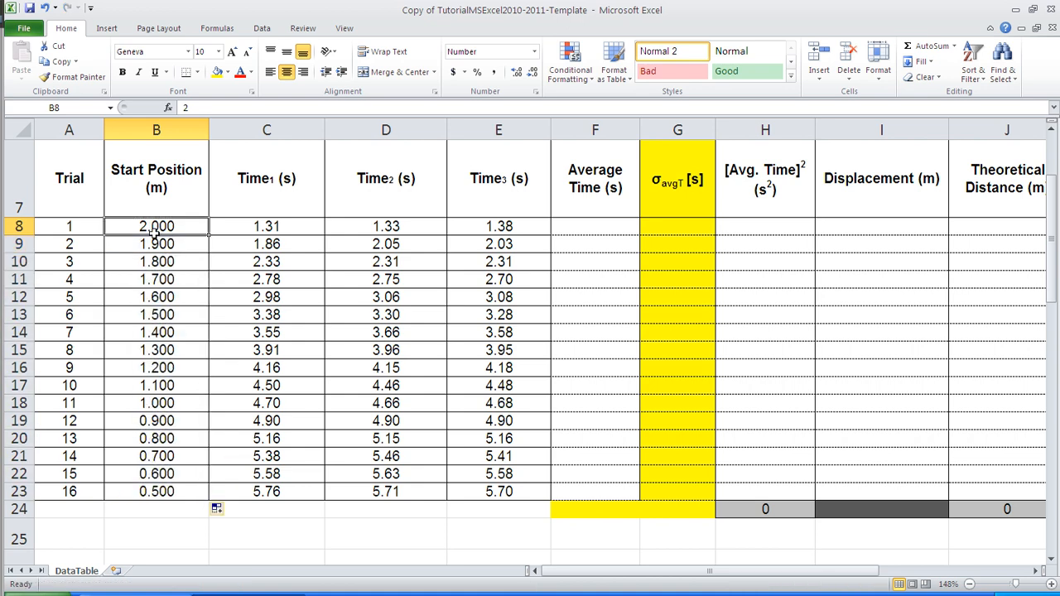
left_click_drag(165, 226, 200, 496)
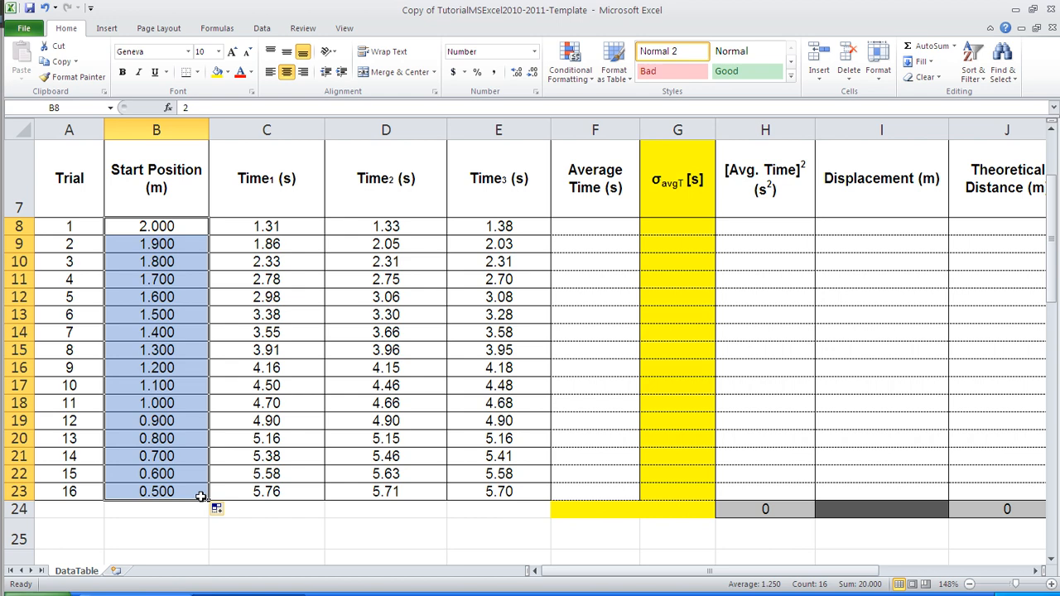
- Clear the contents of the three time columns in C8:E23 and undo the clearing
left_click(252, 230)
left_click_drag(251, 231, 494, 499)
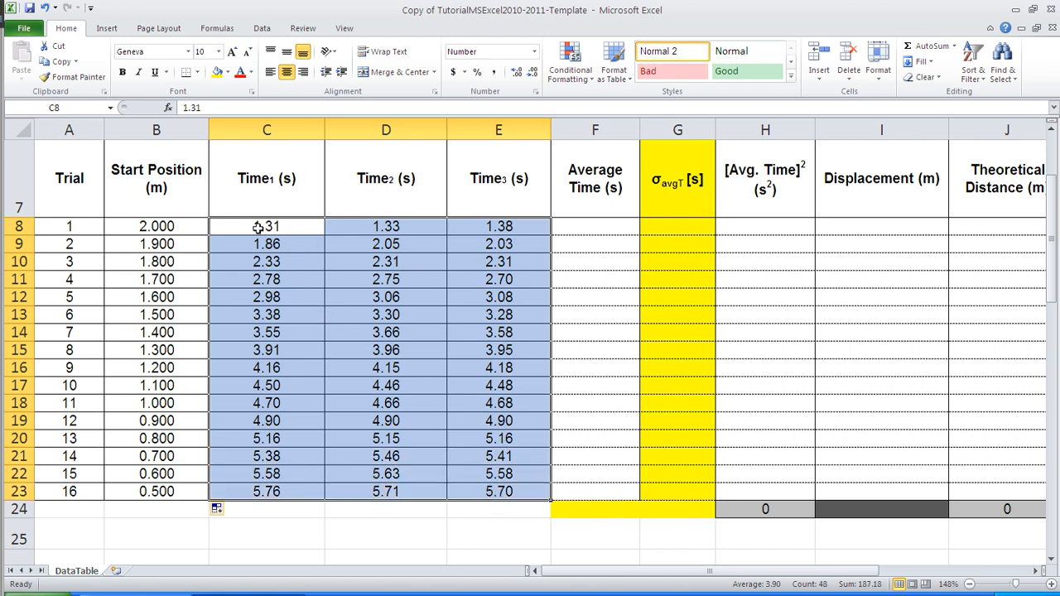
left_click_drag(258, 227, 484, 487)
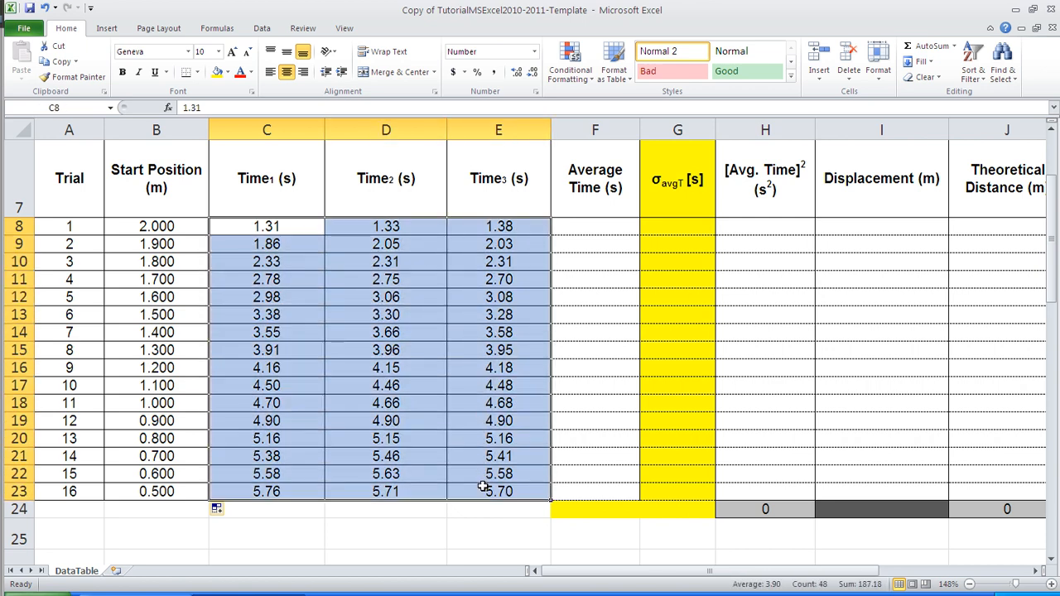
right_click(281, 294)
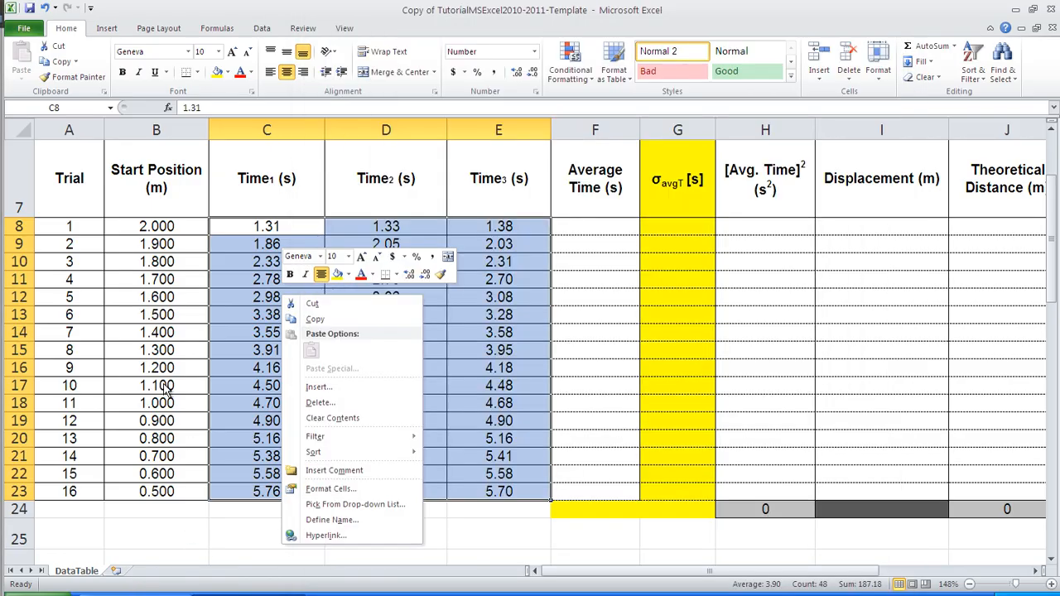
left_click(329, 421)
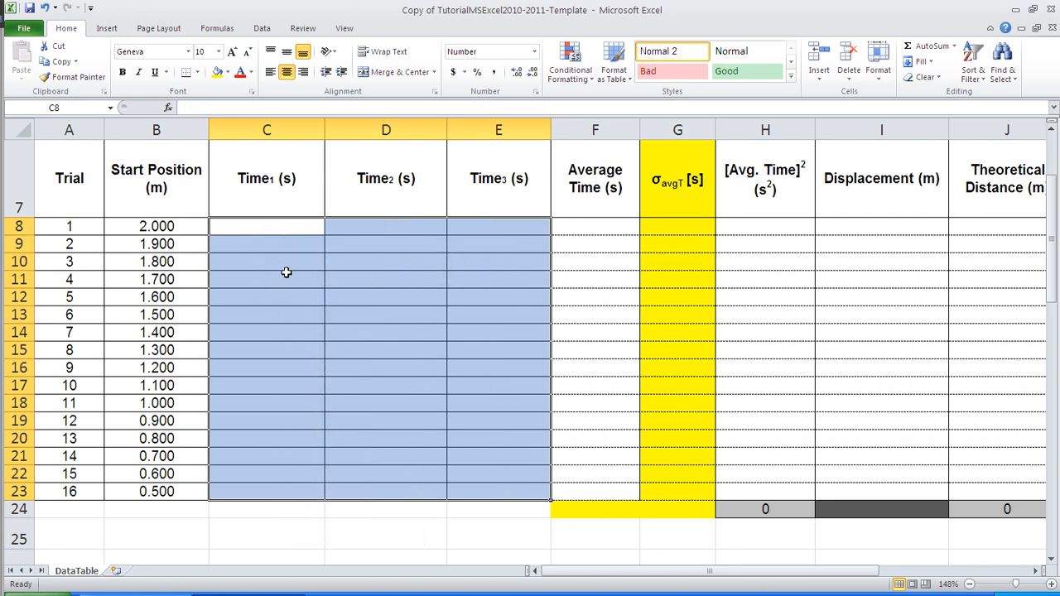
right_click(287, 275)
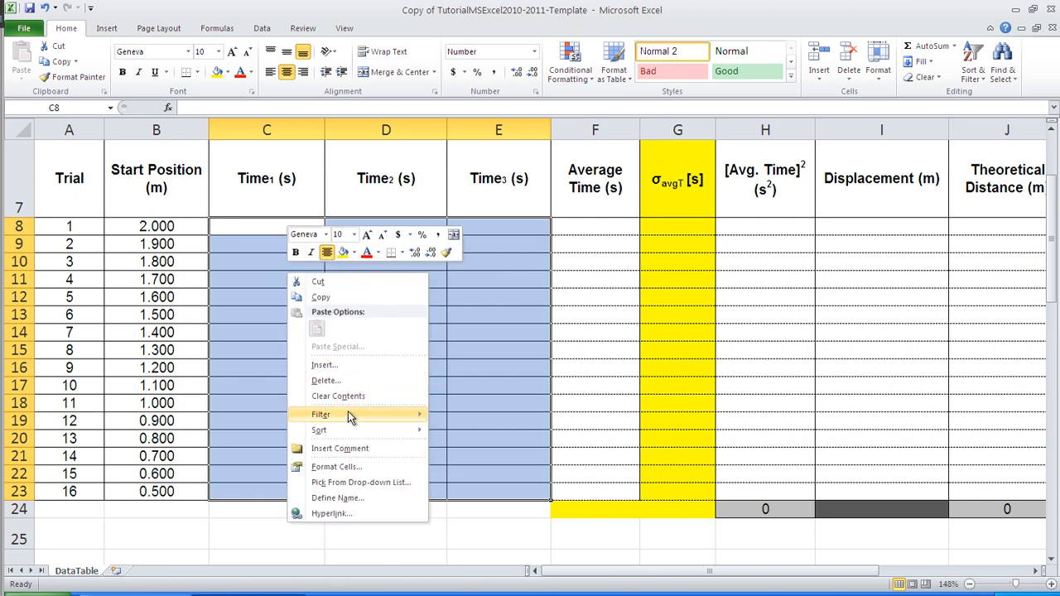
key("Escape")
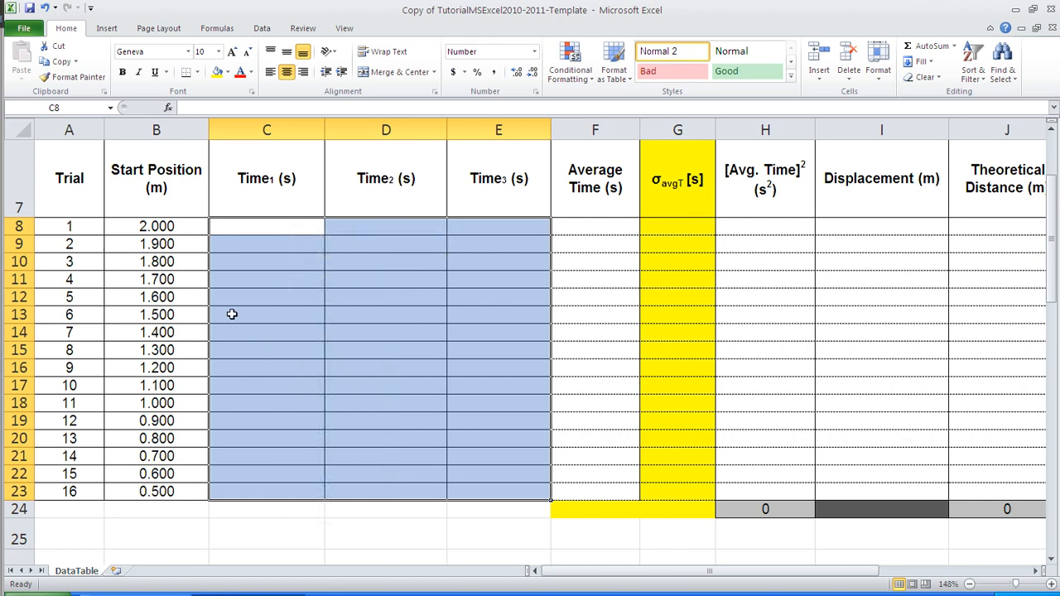
key("ctrl+v")
left_click(258, 226)
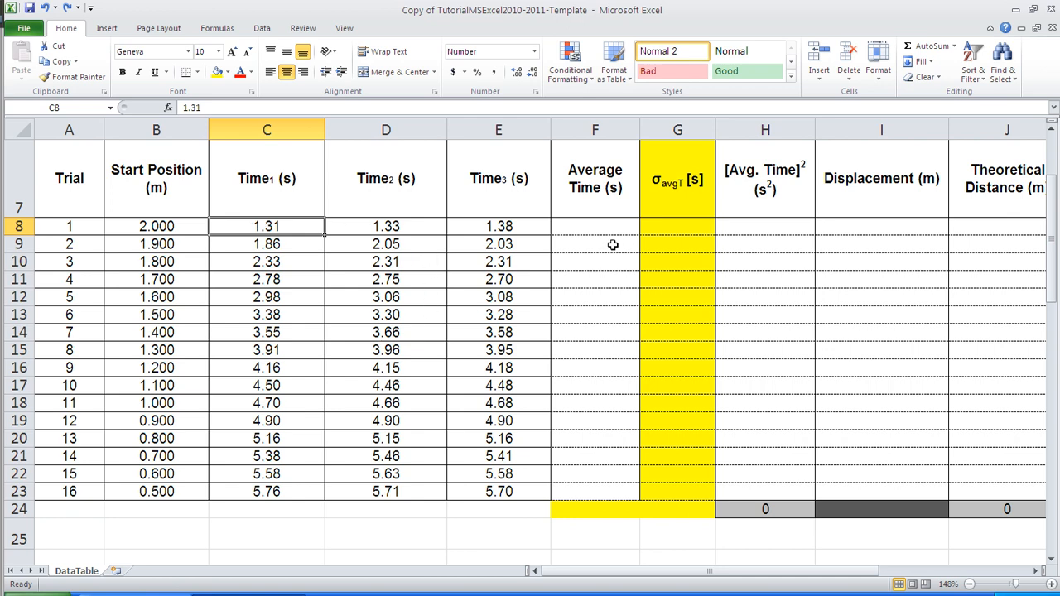
left_click(582, 223)
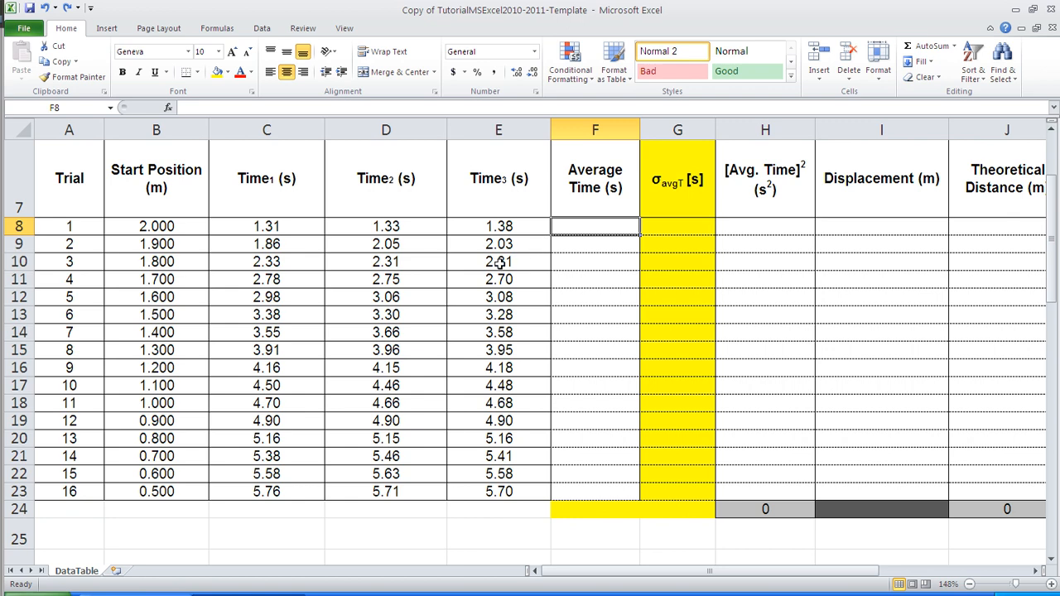
type("=")
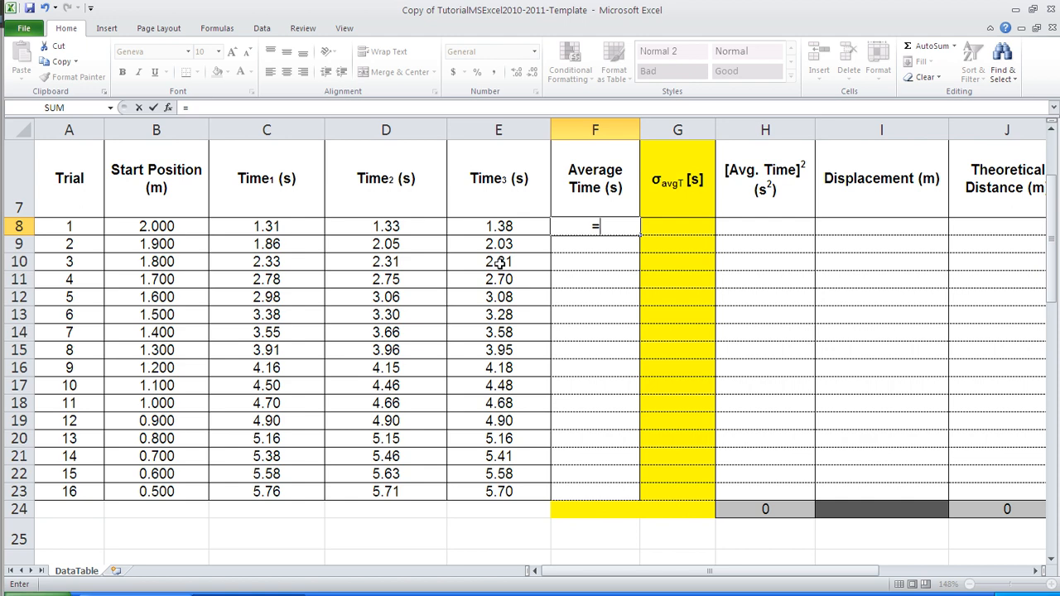
key("BackSpace")
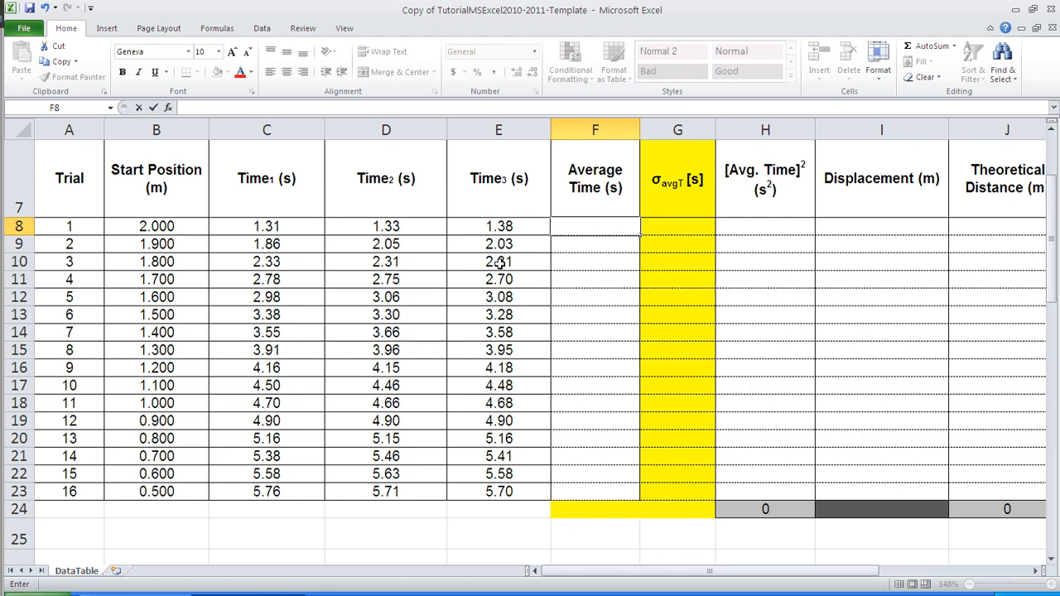
key("Escape")
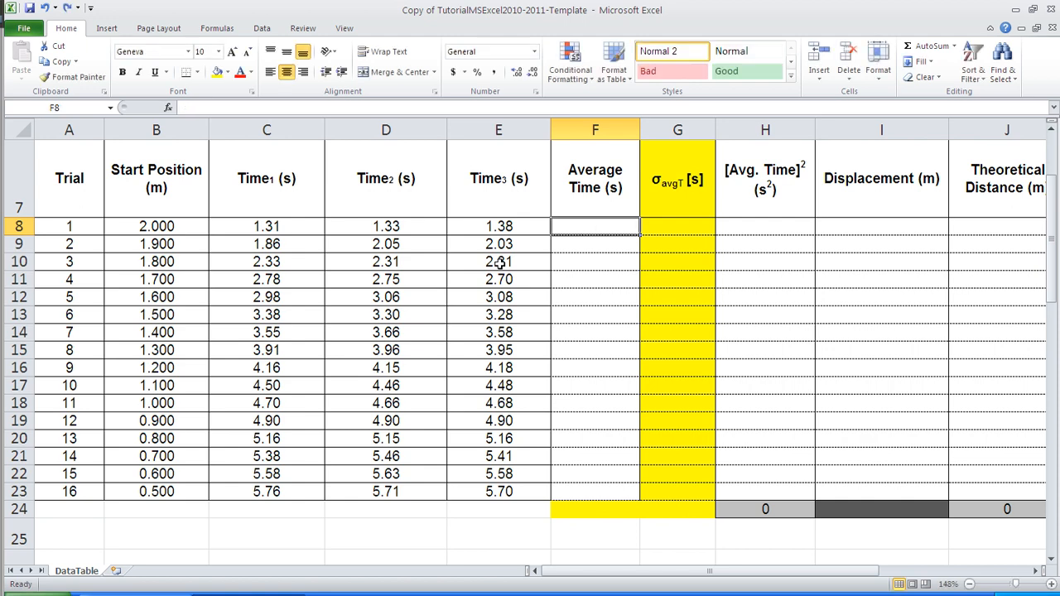
- Browse the complete list of available functions in the Insert Function dialog for cell F8 and cancel without inserting one
left_click(168, 109)
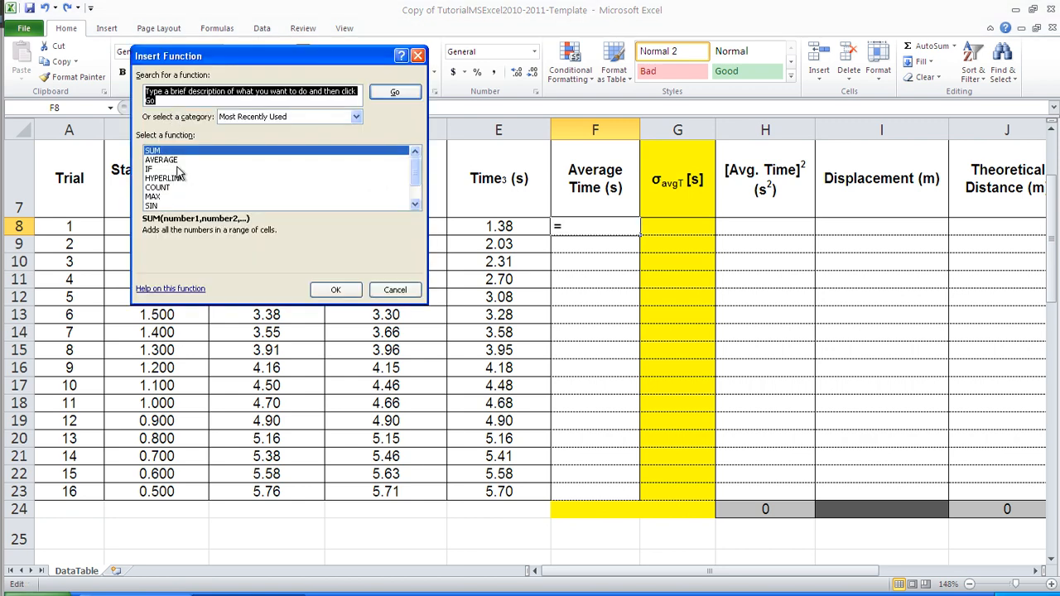
left_click(357, 117)
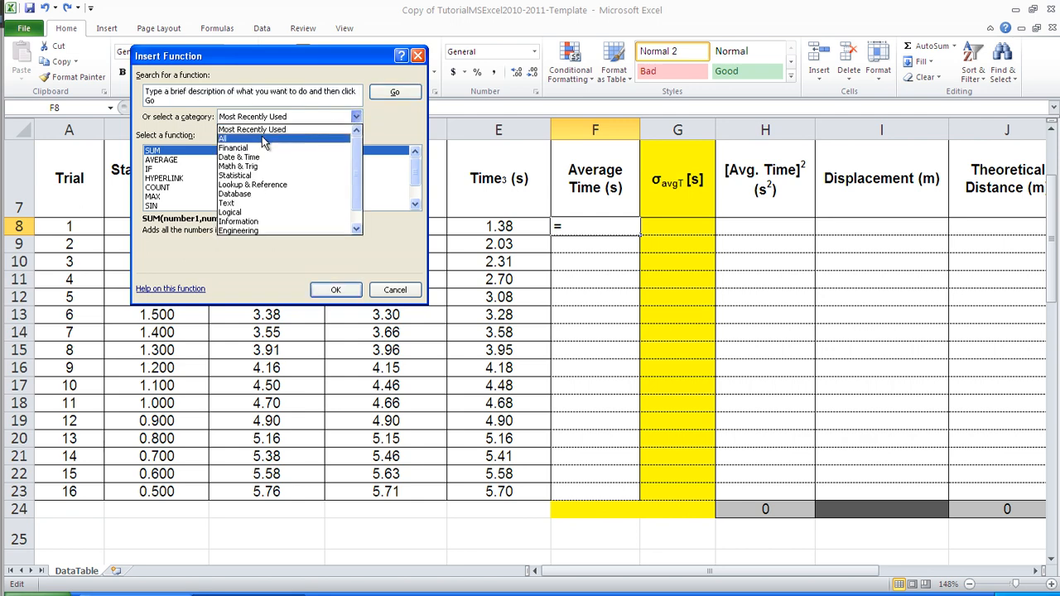
left_click(224, 139)
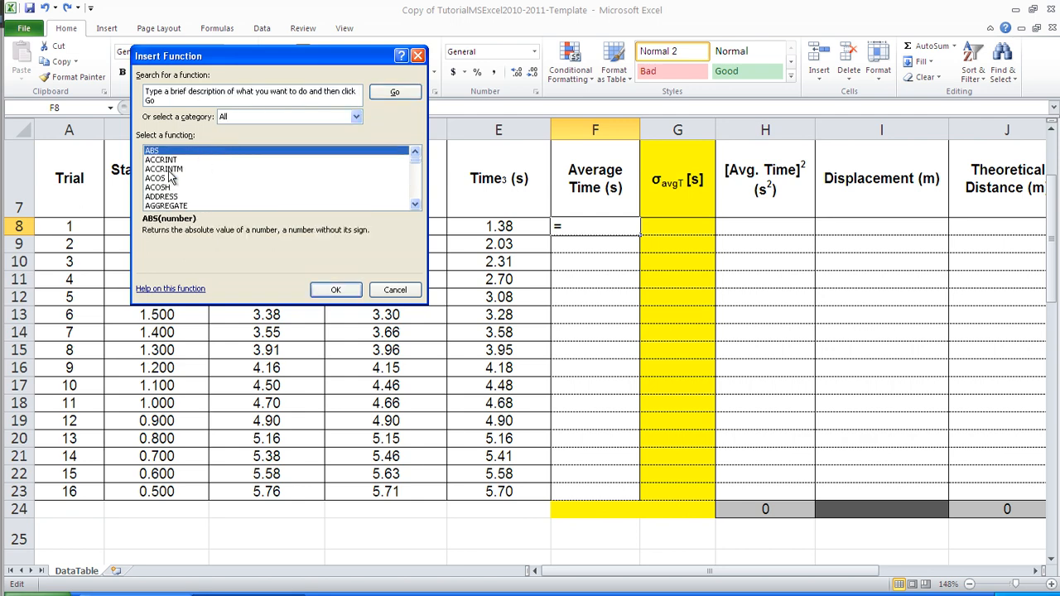
scroll(170, 176, "down", 11)
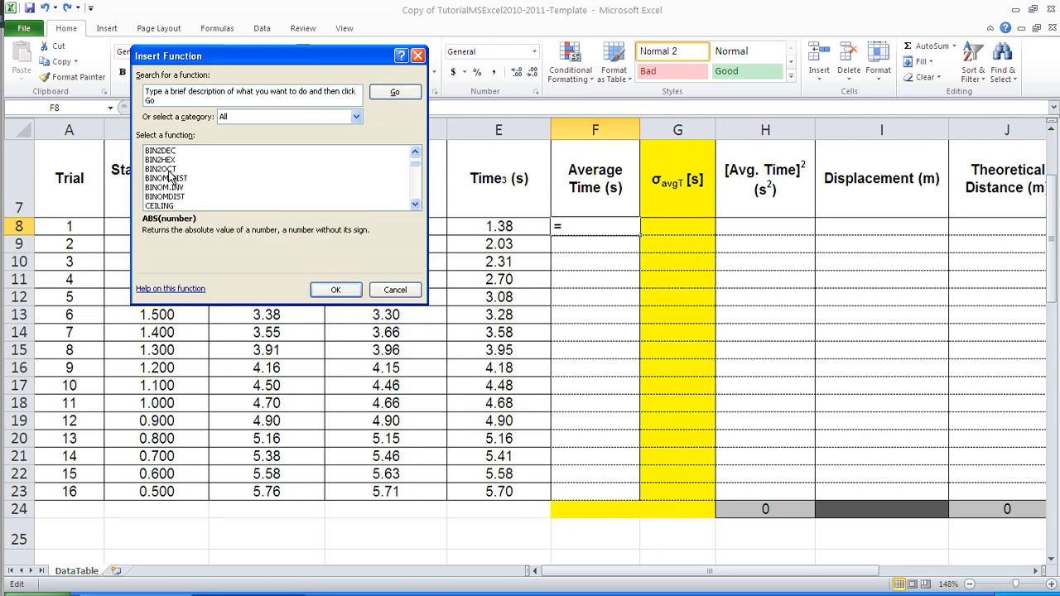
scroll(170, 176, "down", 12)
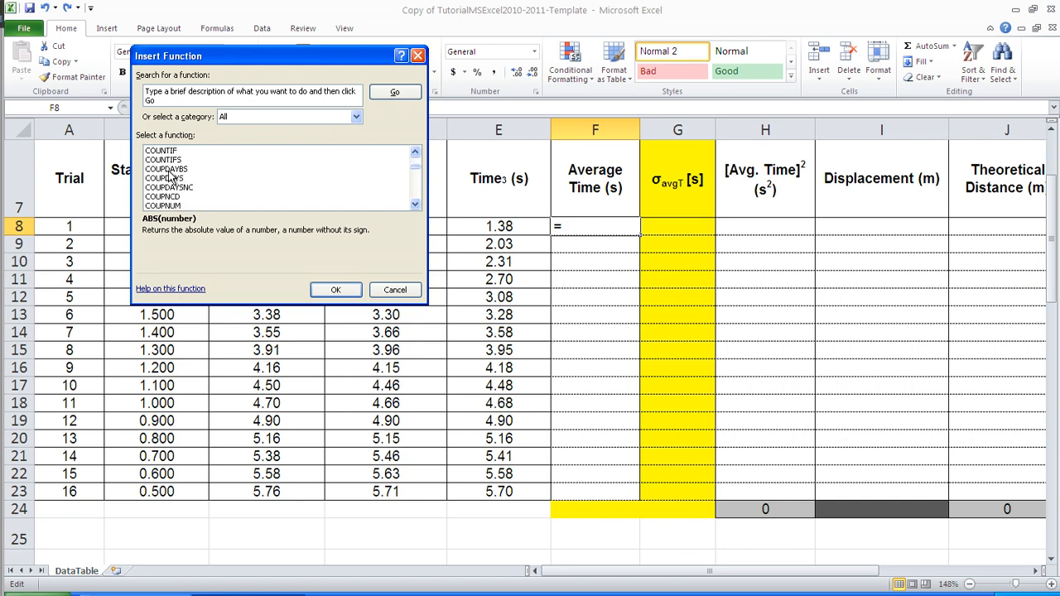
scroll(172, 176, "down", 12)
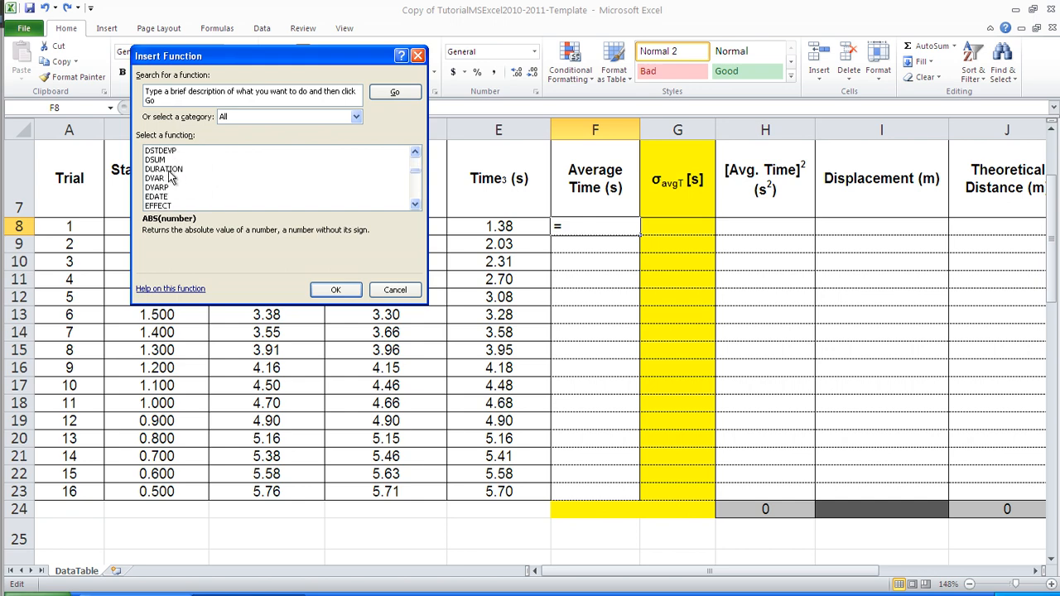
scroll(170, 176, "down", 12)
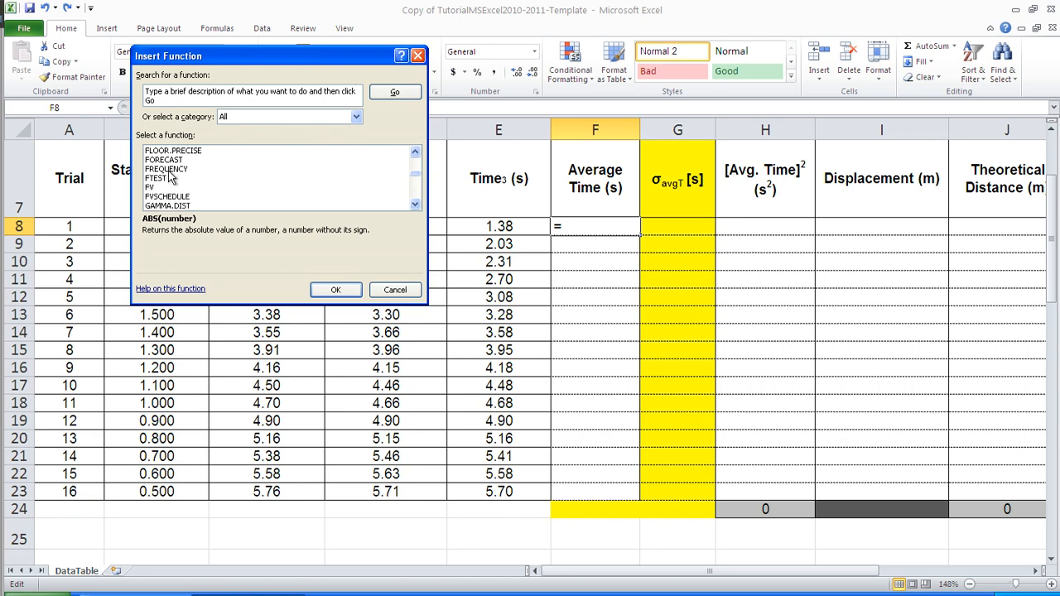
scroll(169, 176, "up", 15)
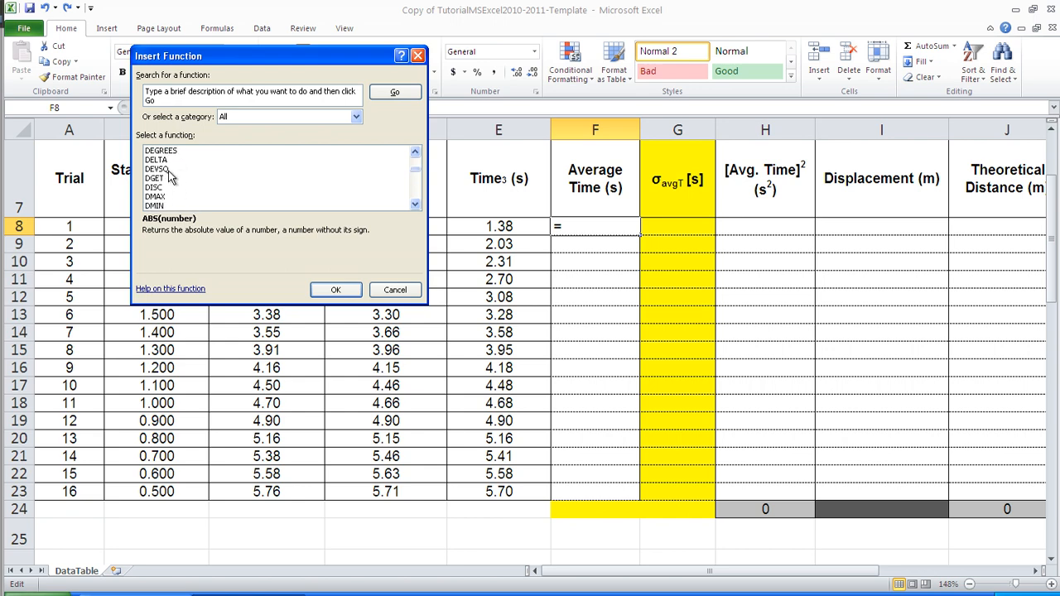
scroll(170, 177, "up", 12)
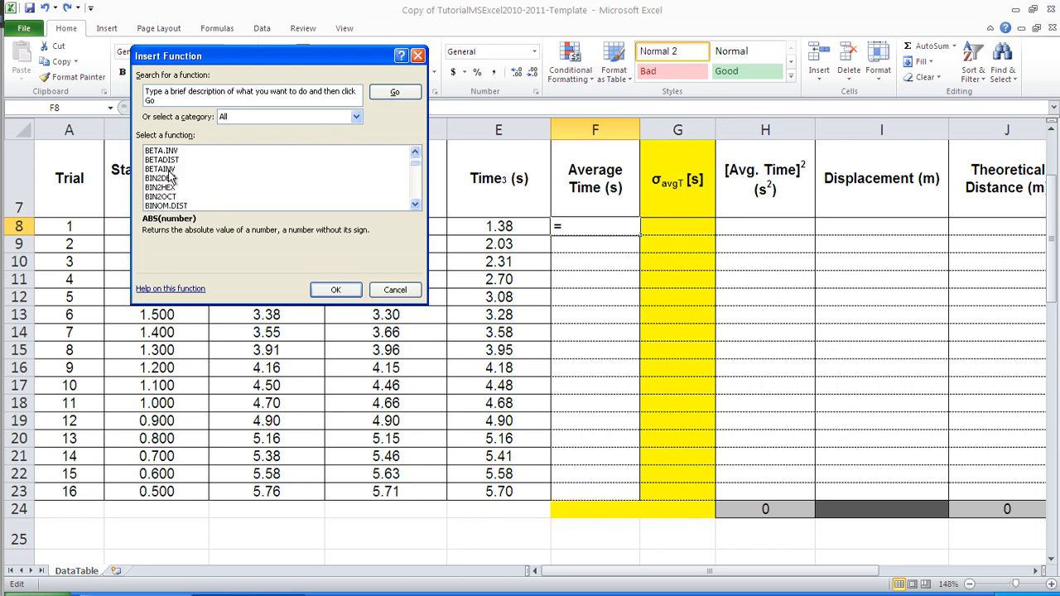
scroll(170, 176, "up", 9)
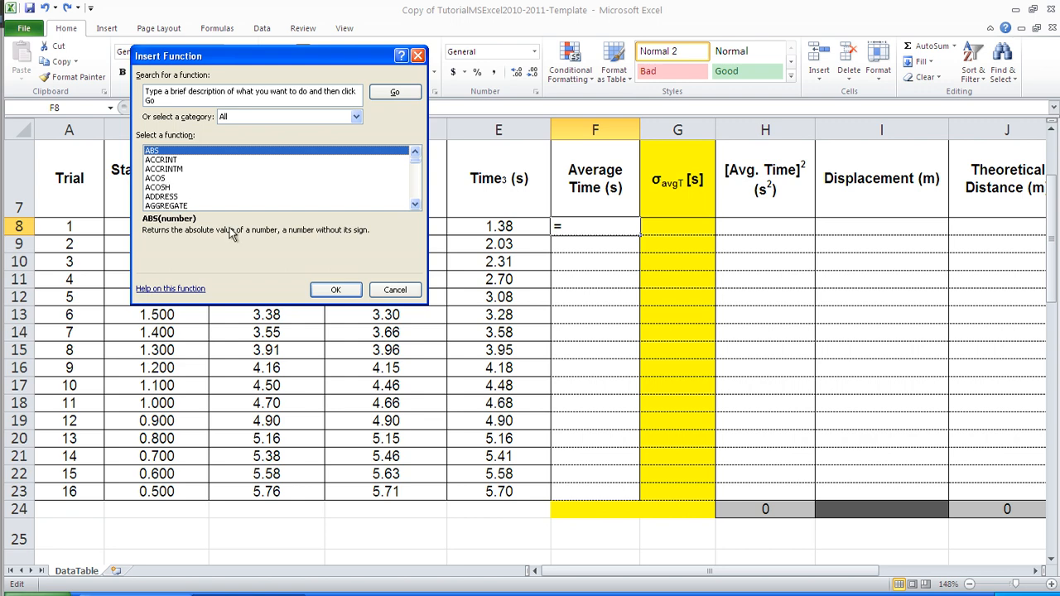
left_click(394, 290)
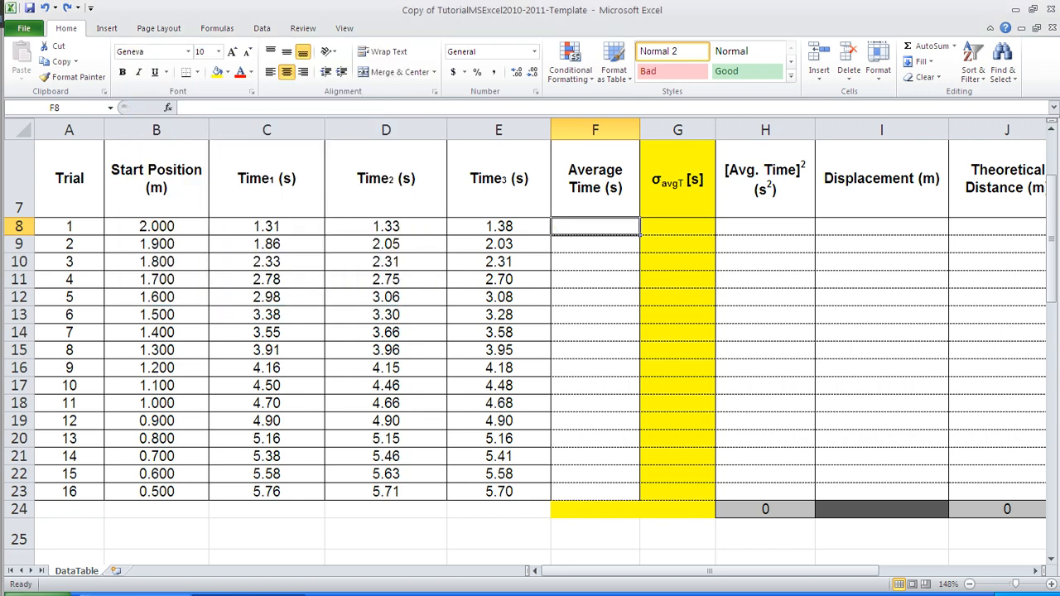
- Enter the formula =AVERAGE(C8:E8) in cell F8 to average the three times of trial 1
left_click(204, 31)
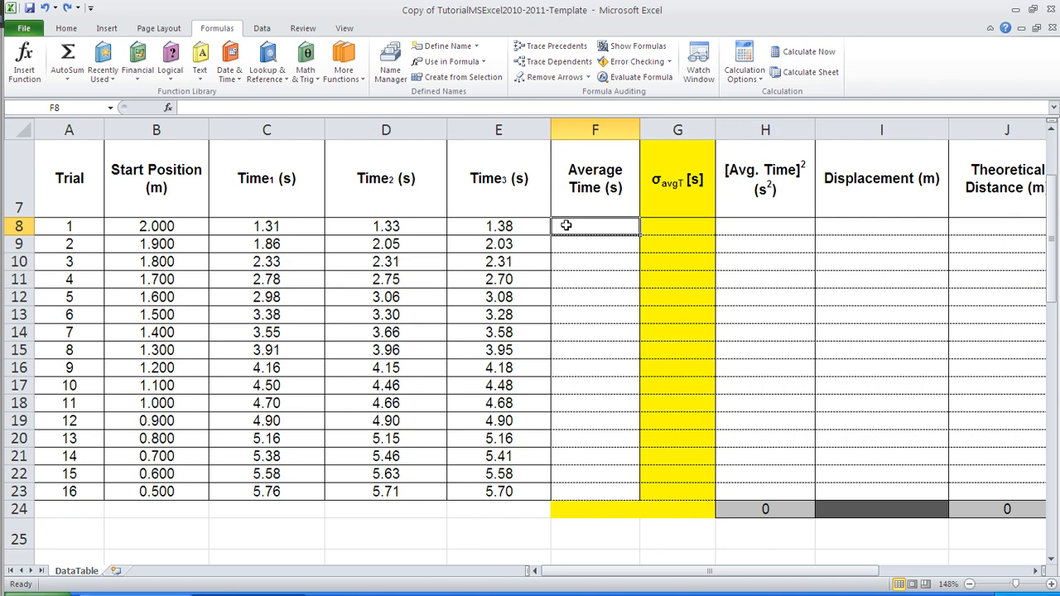
type("=")
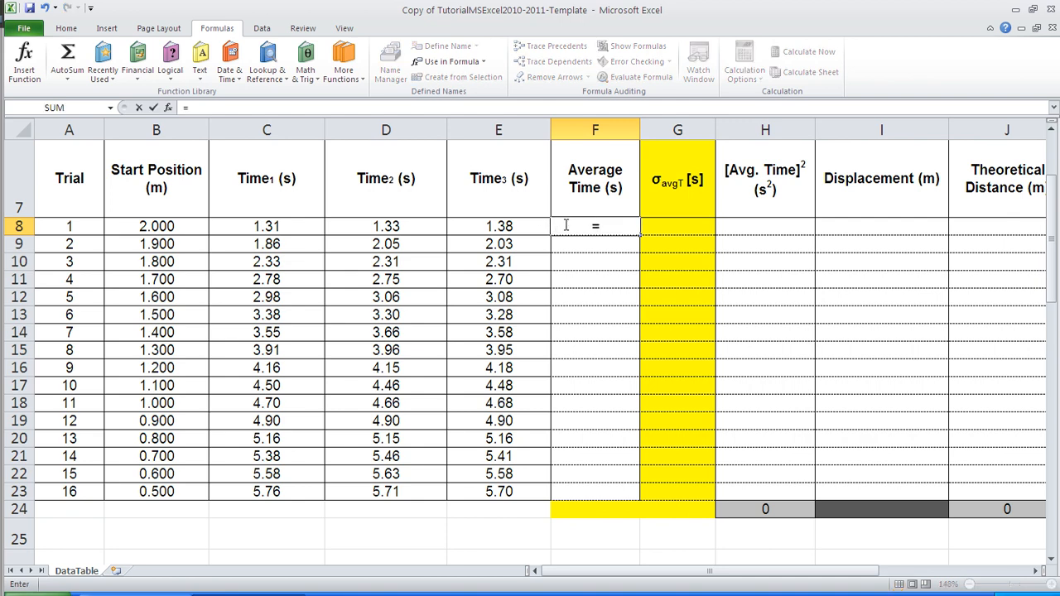
type("aver")
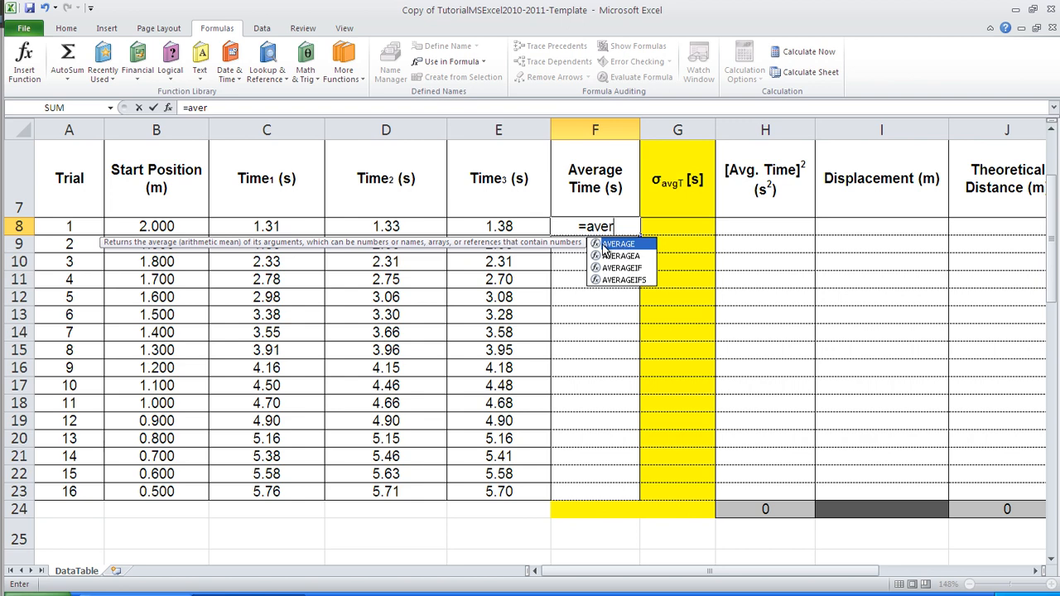
double_click(597, 248)
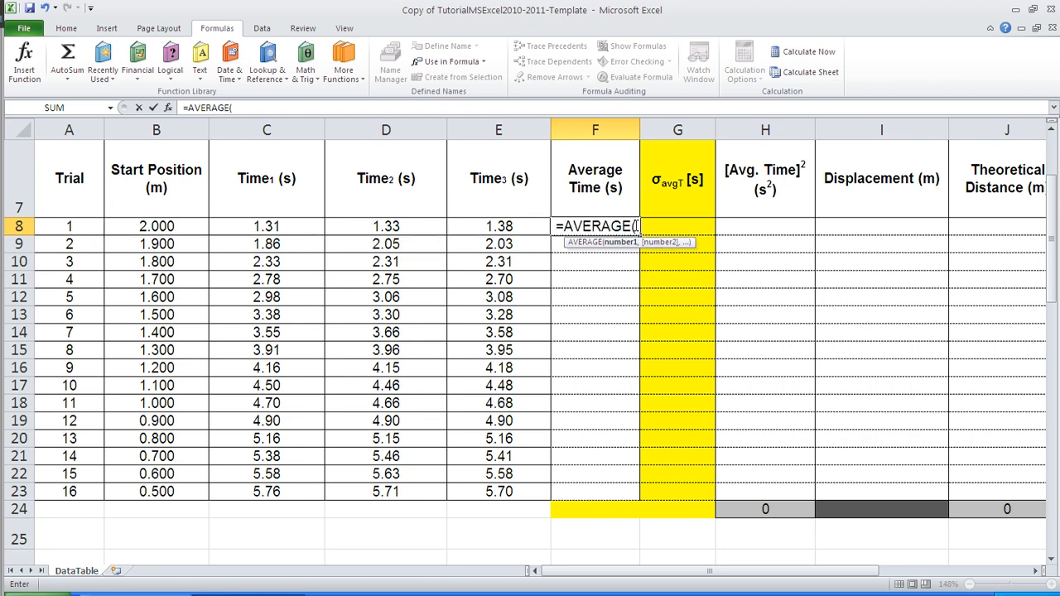
left_click(254, 226)
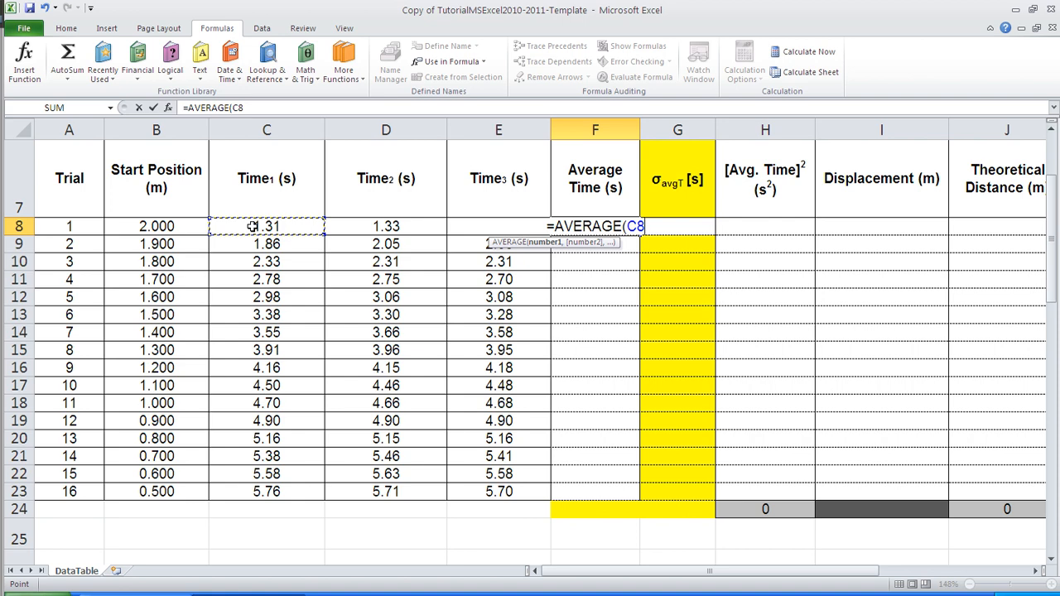
left_click_drag(254, 226, 509, 230)
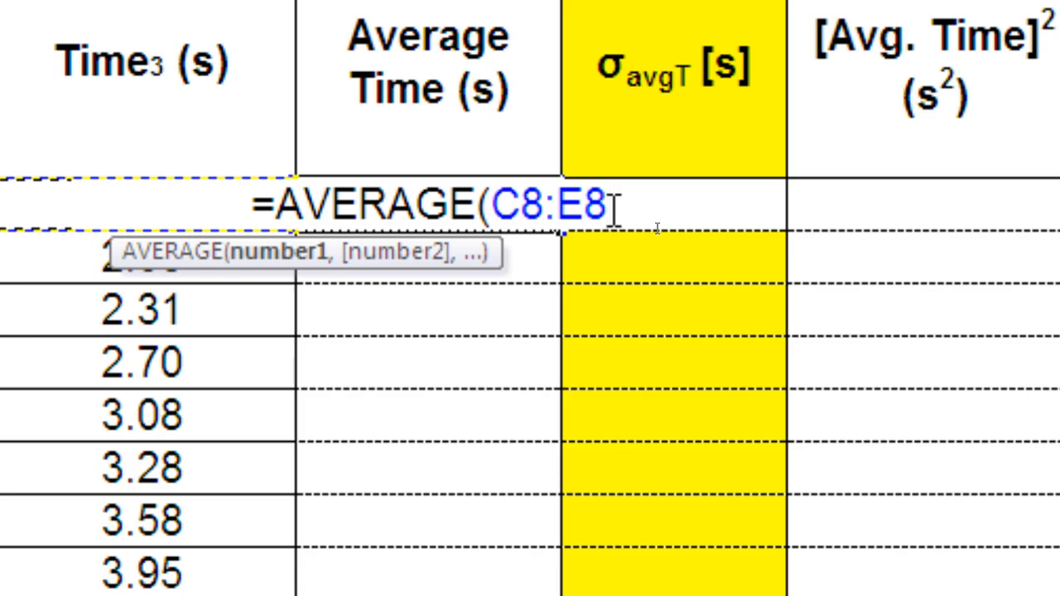
type(")")
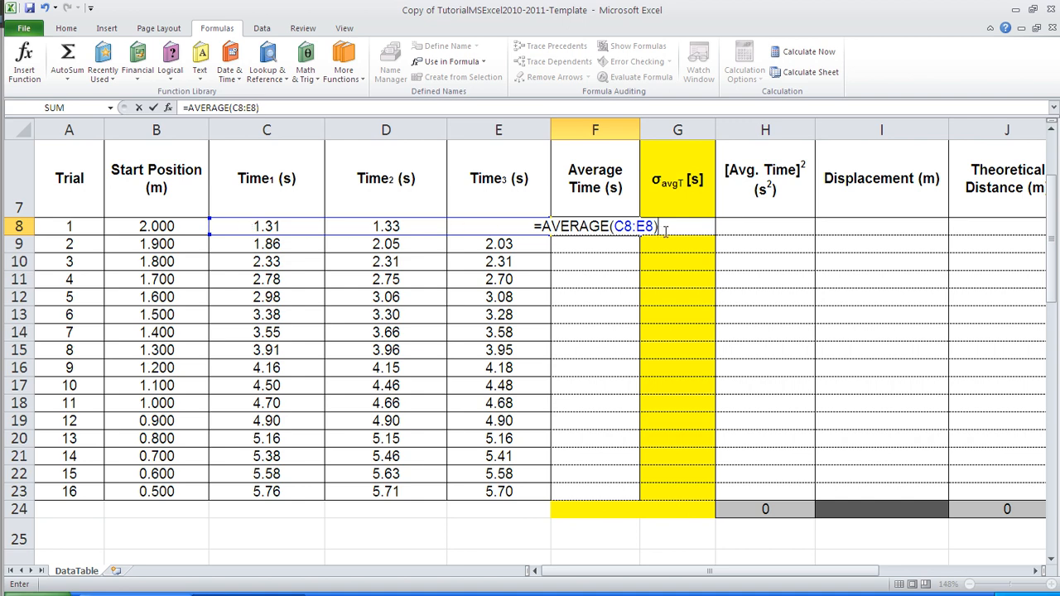
key("Return")
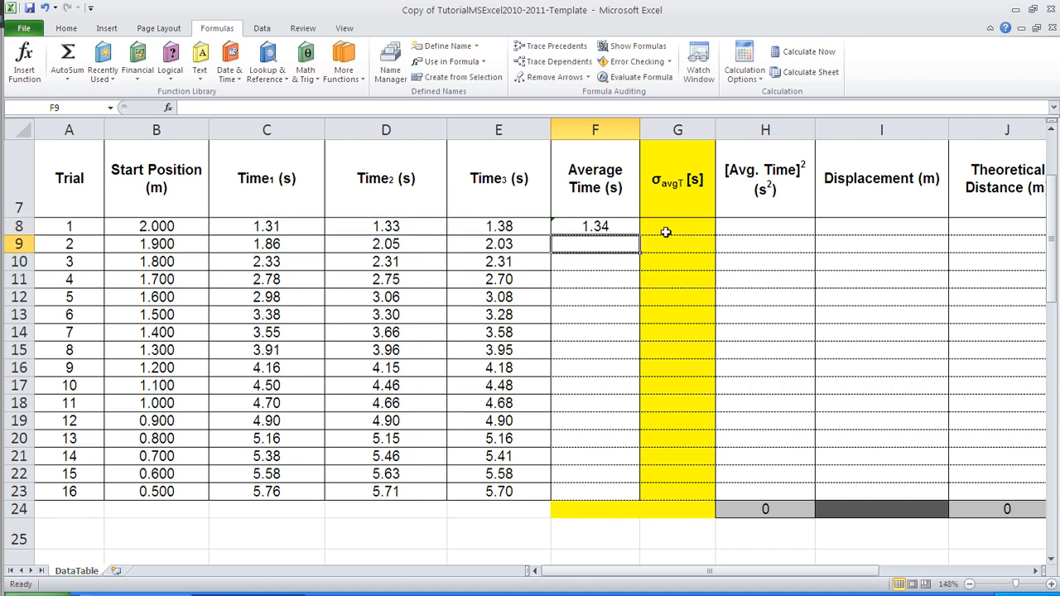
- Fill the average formula from F8 down through F23 and check the copied formula in F10
left_click(595, 226)
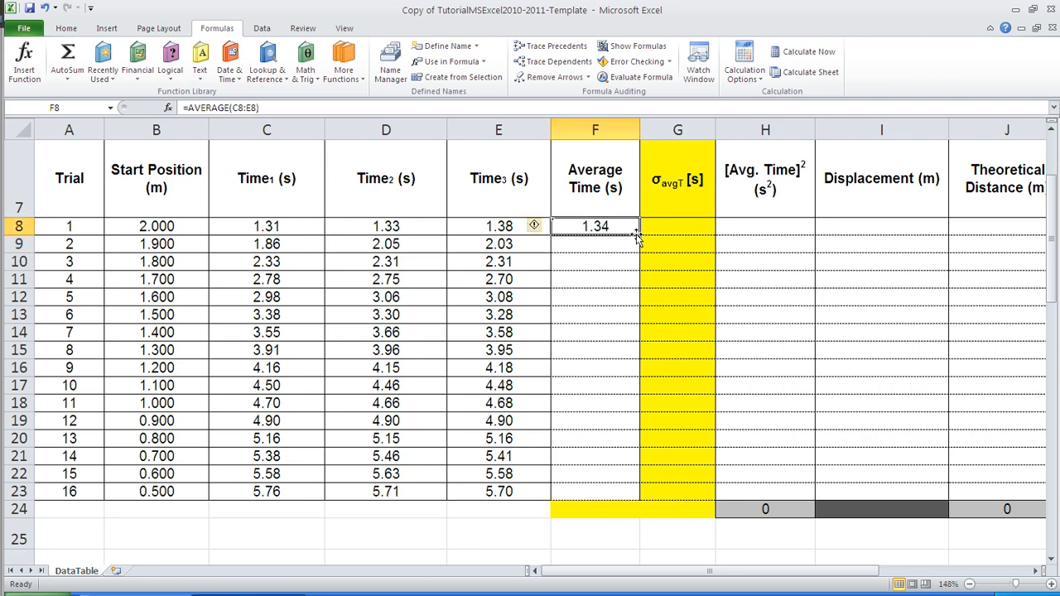
left_click_drag(639, 235, 630, 497)
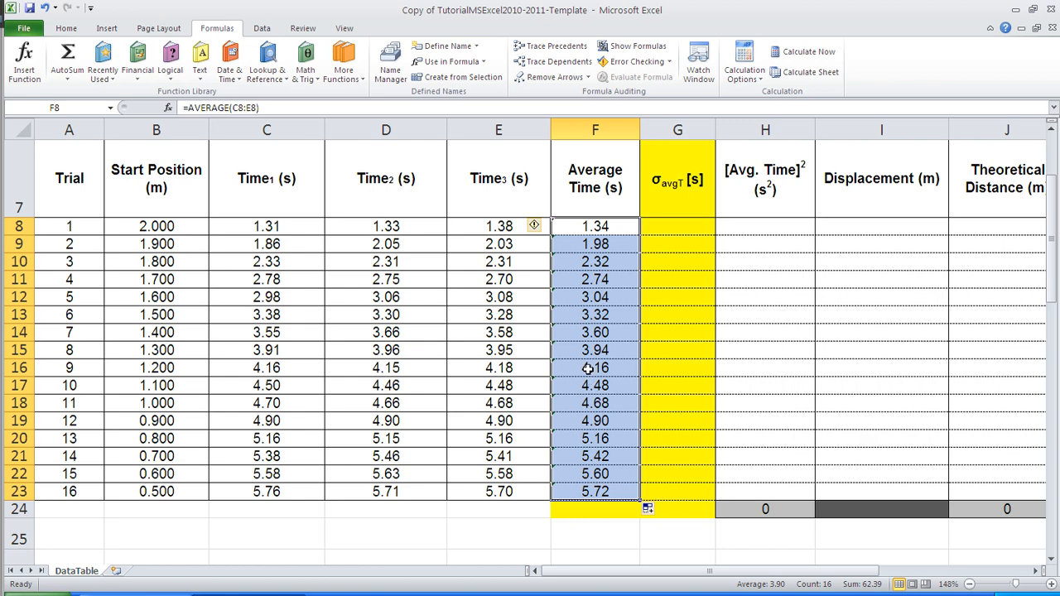
left_click(599, 260)
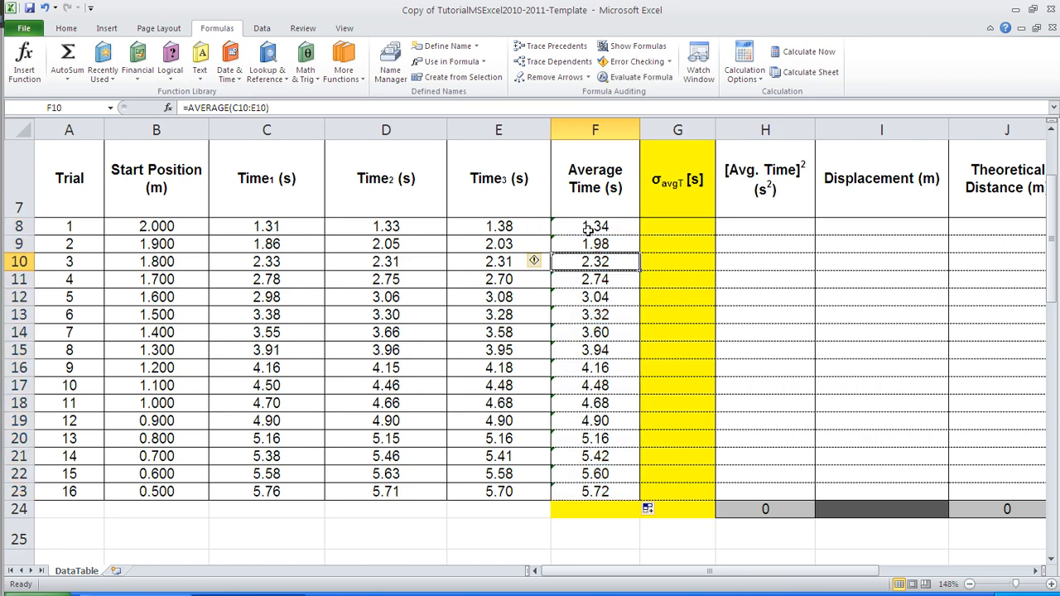
- Increase the displayed precision of the average times in F8:F23 to ten decimal places
left_click(586, 229)
left_click_drag(586, 227, 585, 498)
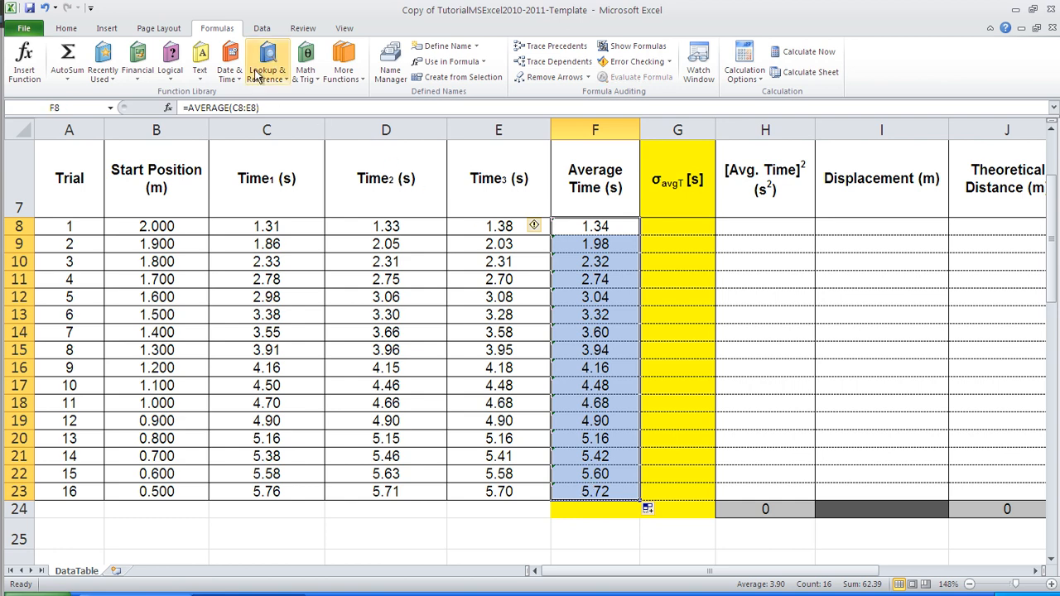
left_click(66, 29)
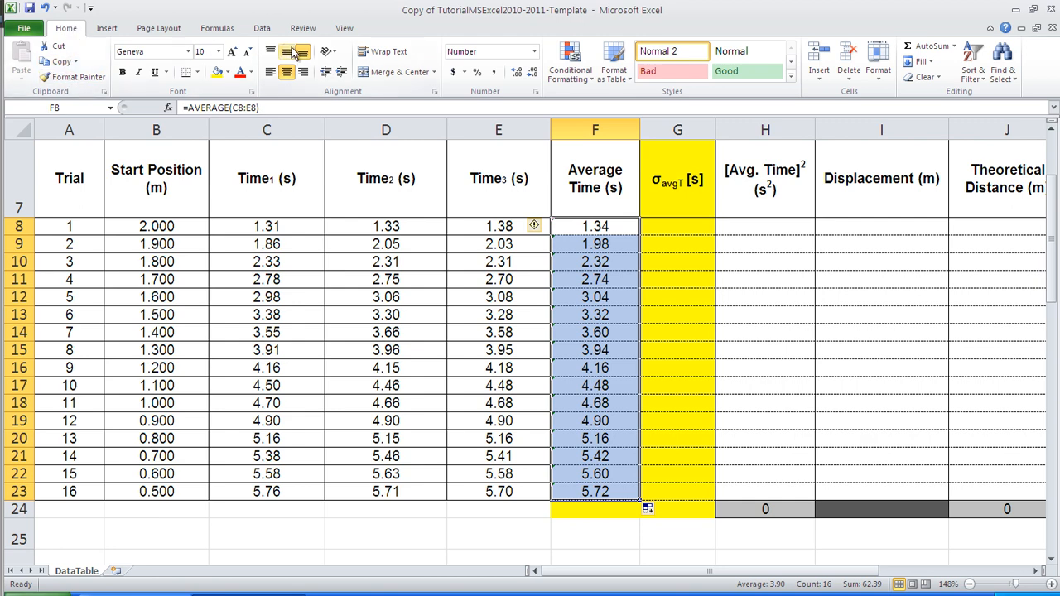
left_click(516, 73)
left_click(516, 73)
left_click(516, 73)
left_click(516, 73)
left_click(516, 73)
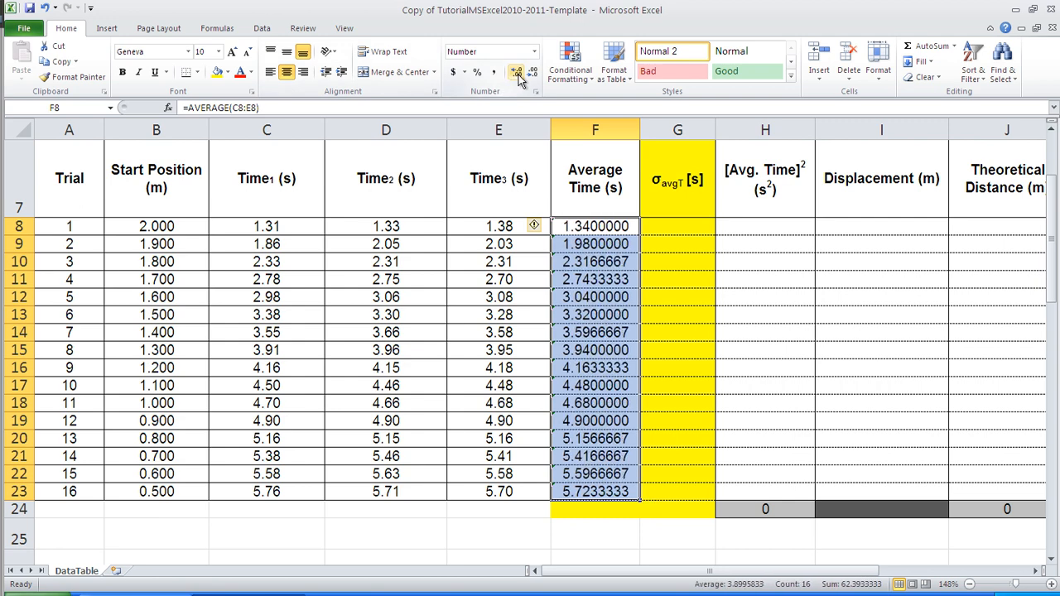
left_click(517, 73)
left_click(517, 73)
left_click(516, 73)
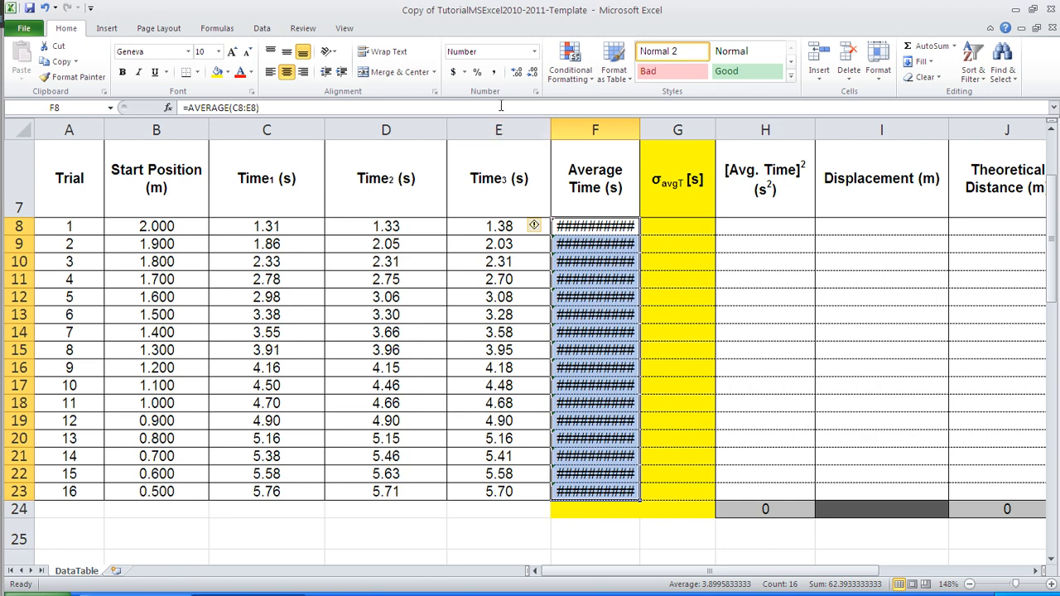
- Reduce the displayed precision of the average times in F8:F23 to two decimal places
left_click(532, 70)
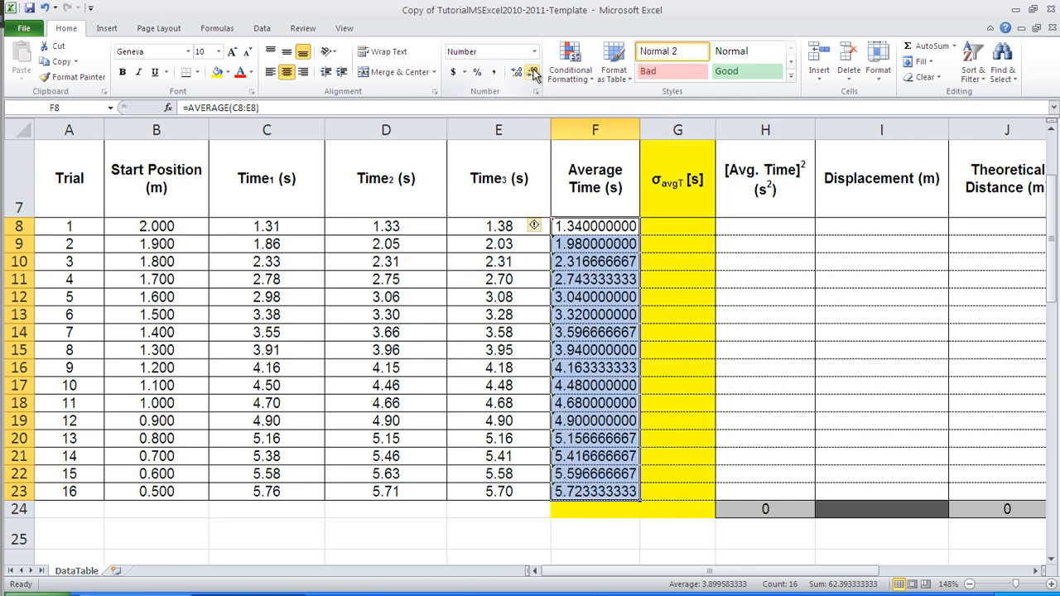
left_click(532, 70)
left_click(534, 71)
left_click(534, 73)
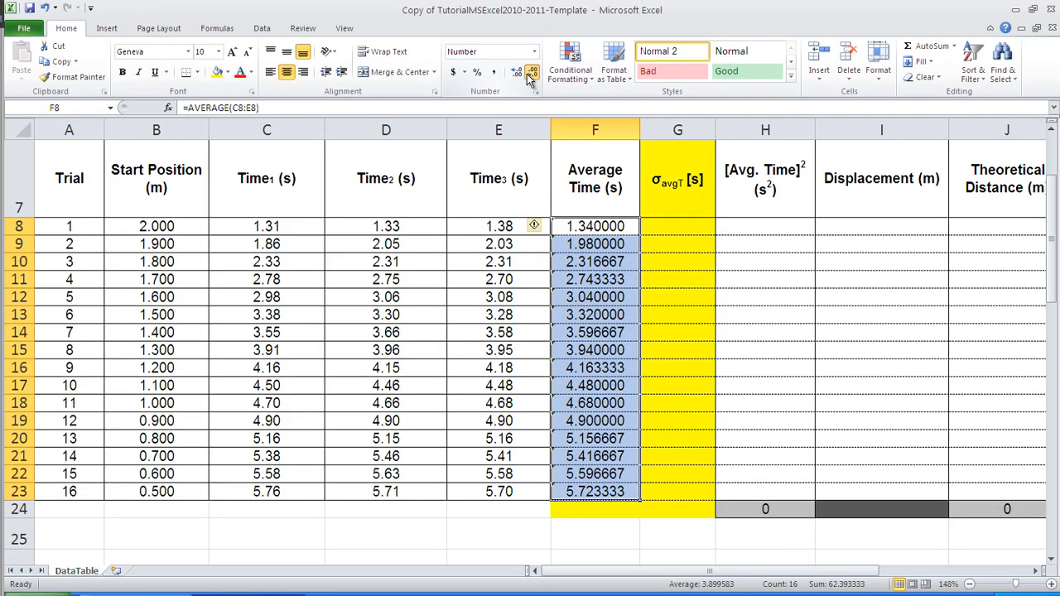
left_click(529, 77)
left_click(529, 77)
left_click(530, 78)
left_click(529, 78)
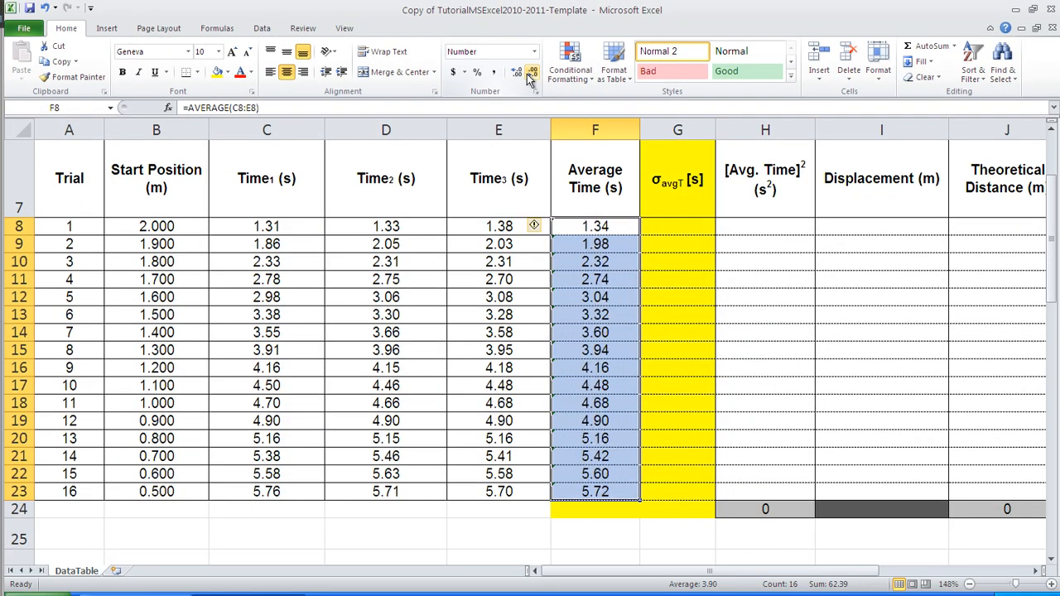
- Enter the formula =F8^2 in cell H8 to square the average time of trial 1
left_click(600, 227)
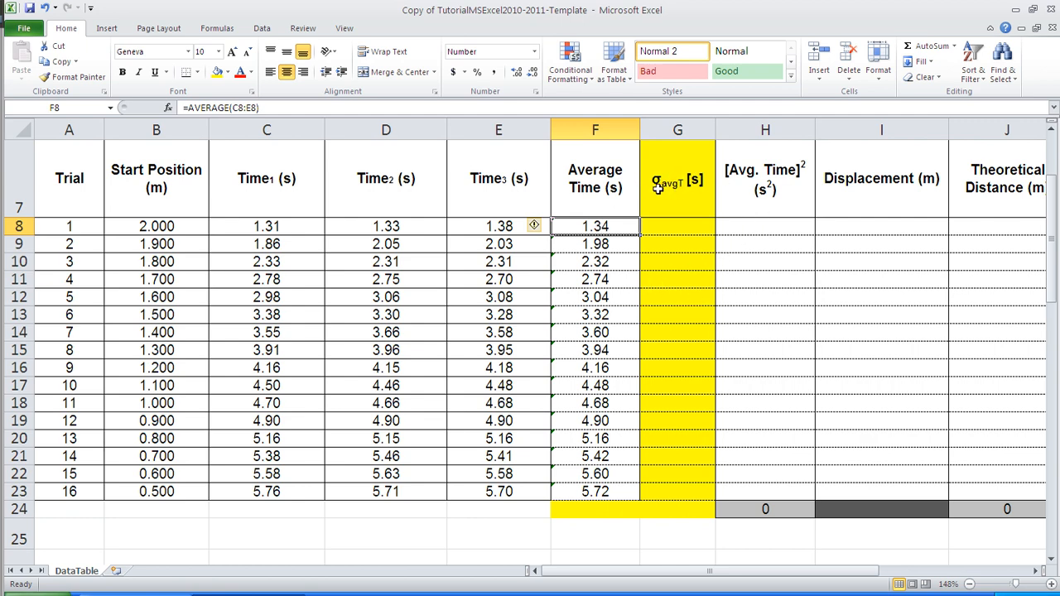
left_click(747, 227)
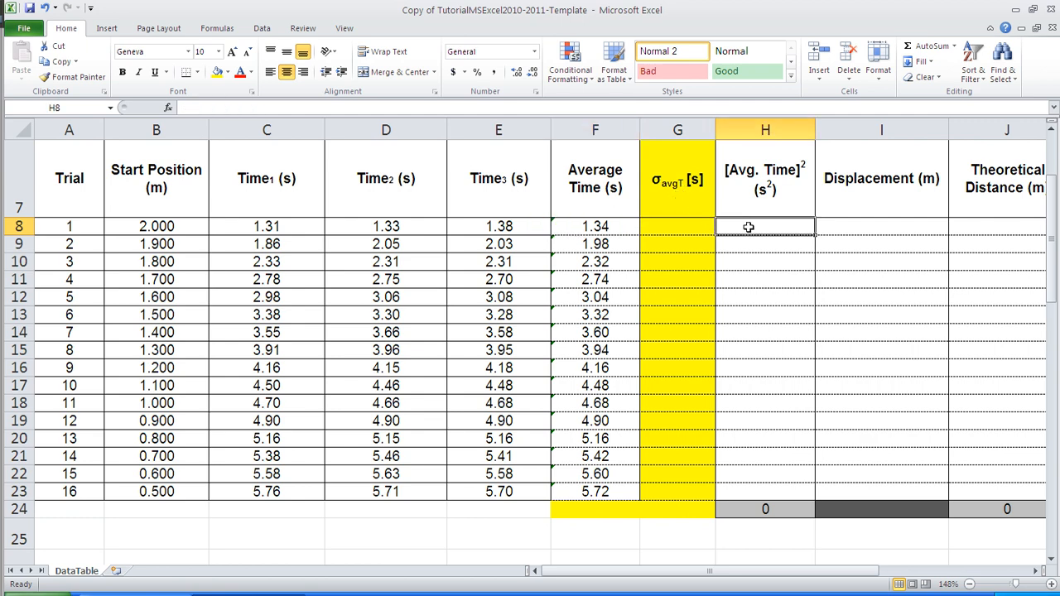
type("=")
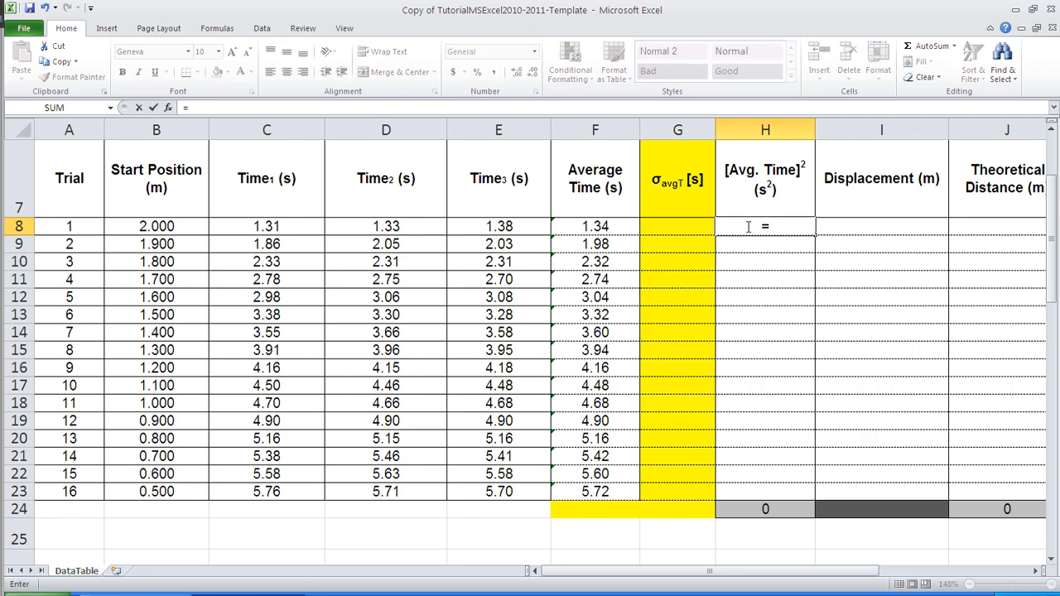
left_click(586, 227)
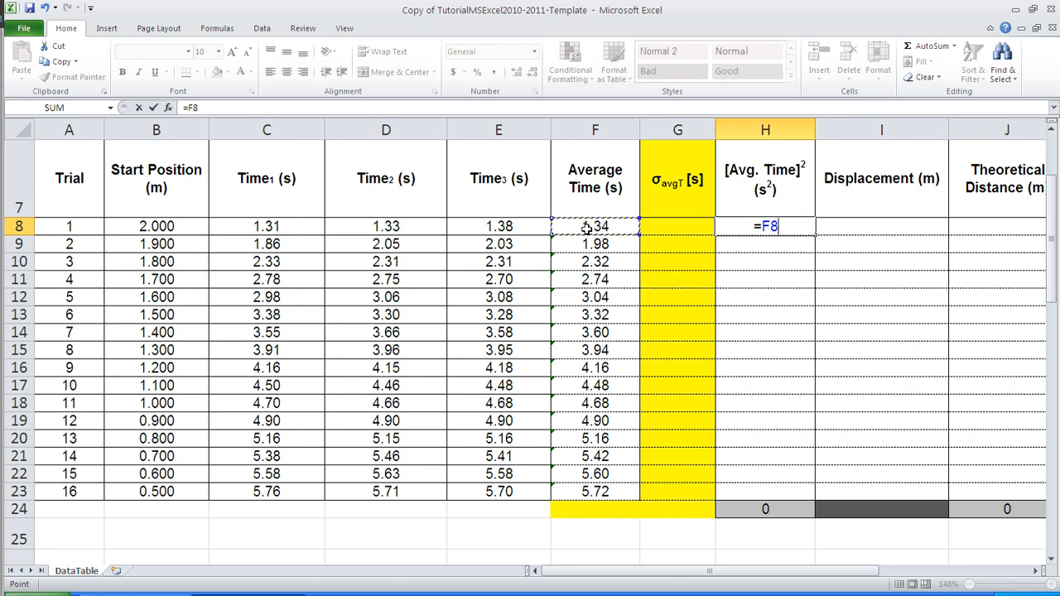
type("^2")
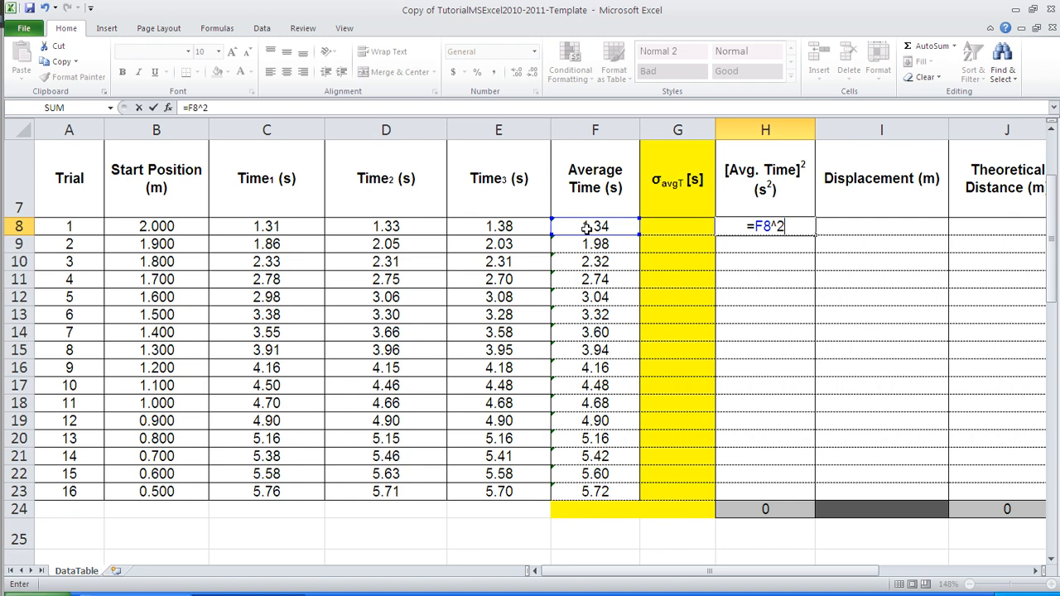
key("Return")
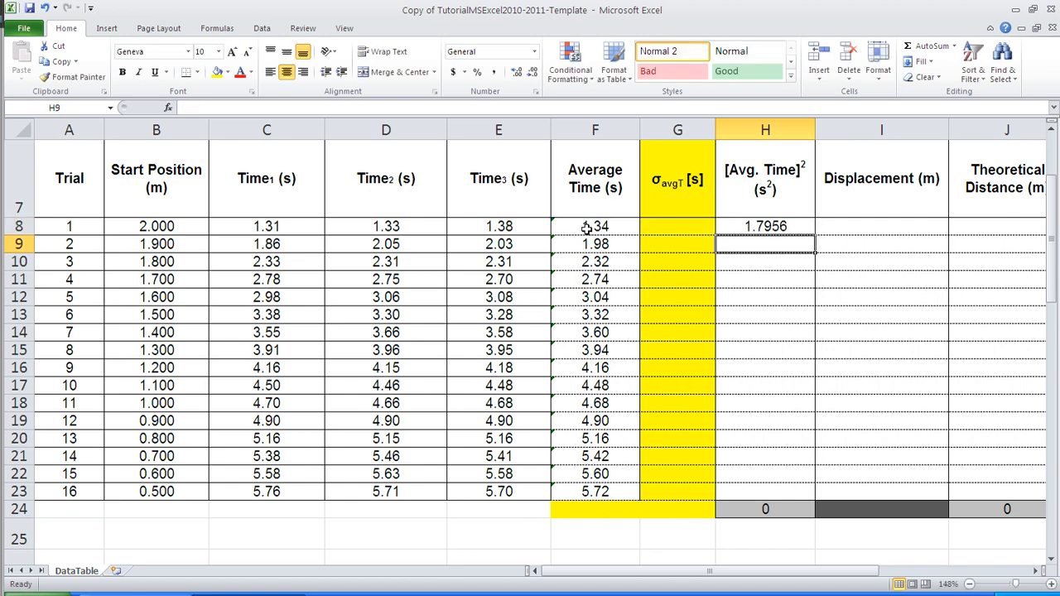
- Enter the formula =POWER(F9,2) in cell H9 to square the average time of trial 2
type("=pwe")
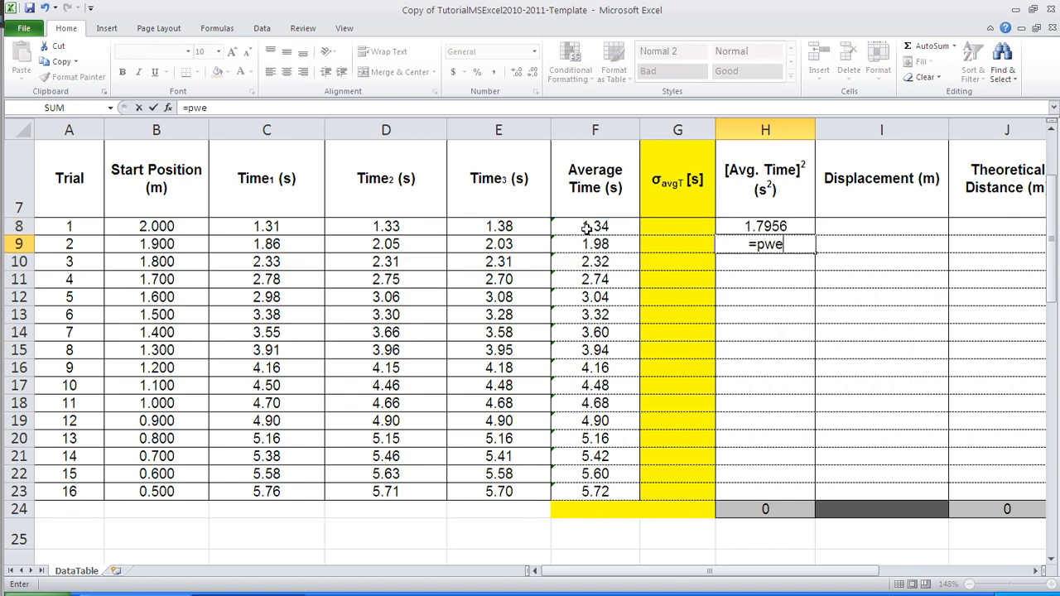
key("BackSpace")
key("BackSpace")
type("owe")
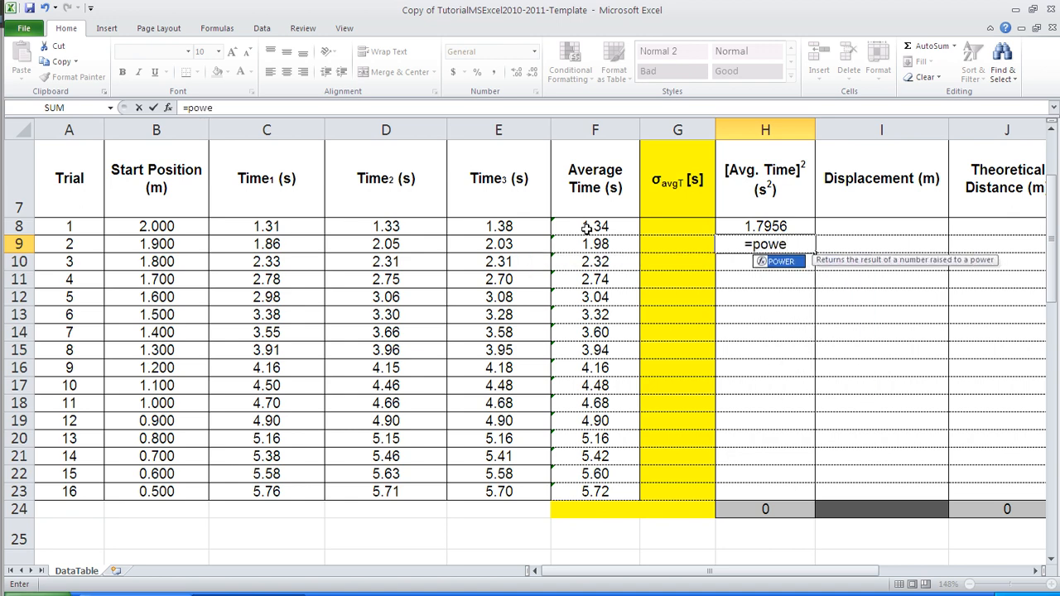
double_click(760, 264)
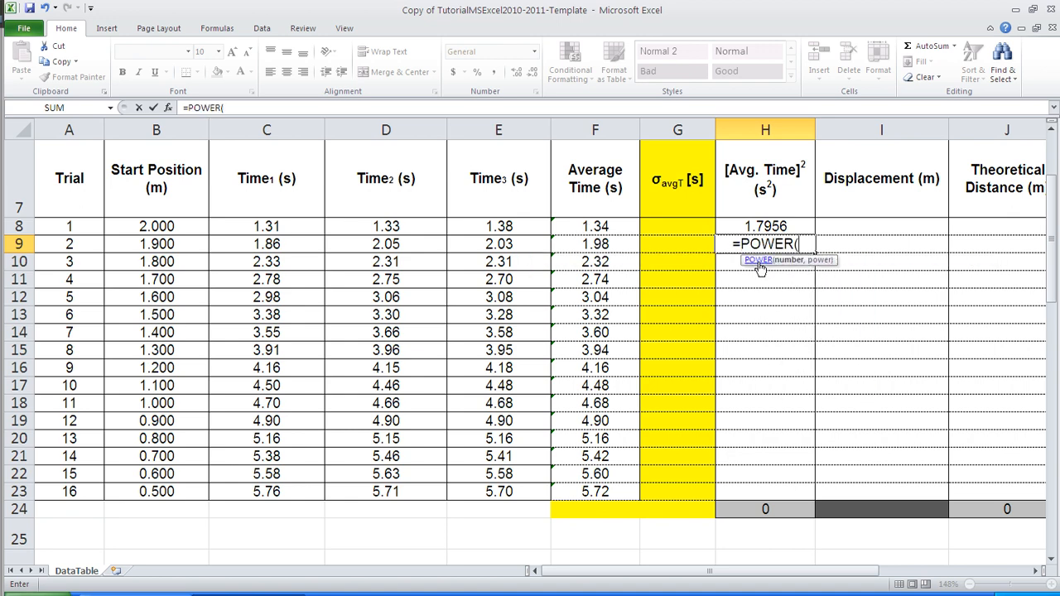
left_click(583, 243)
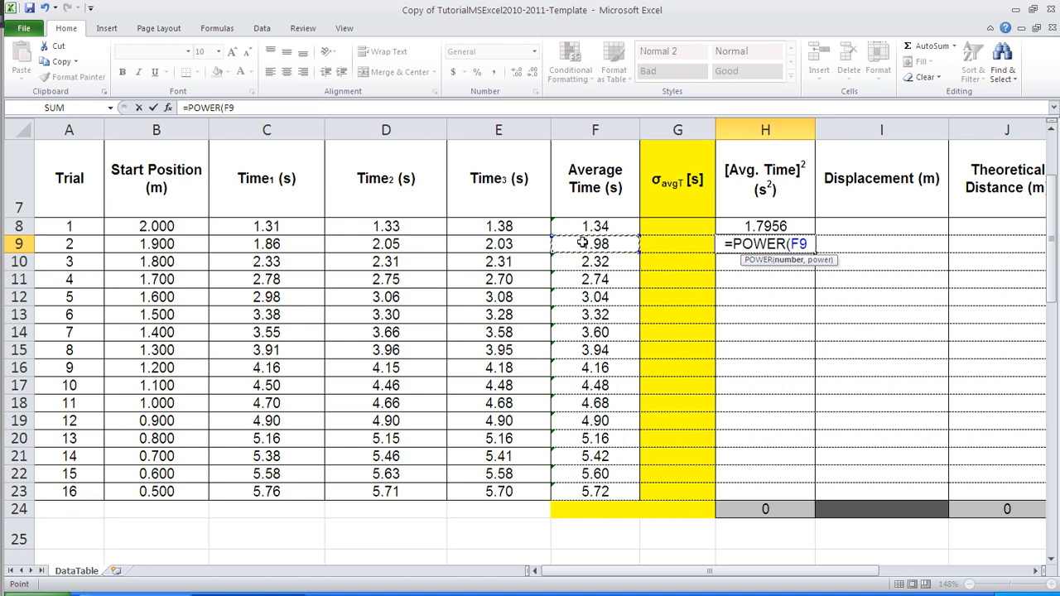
type(",")
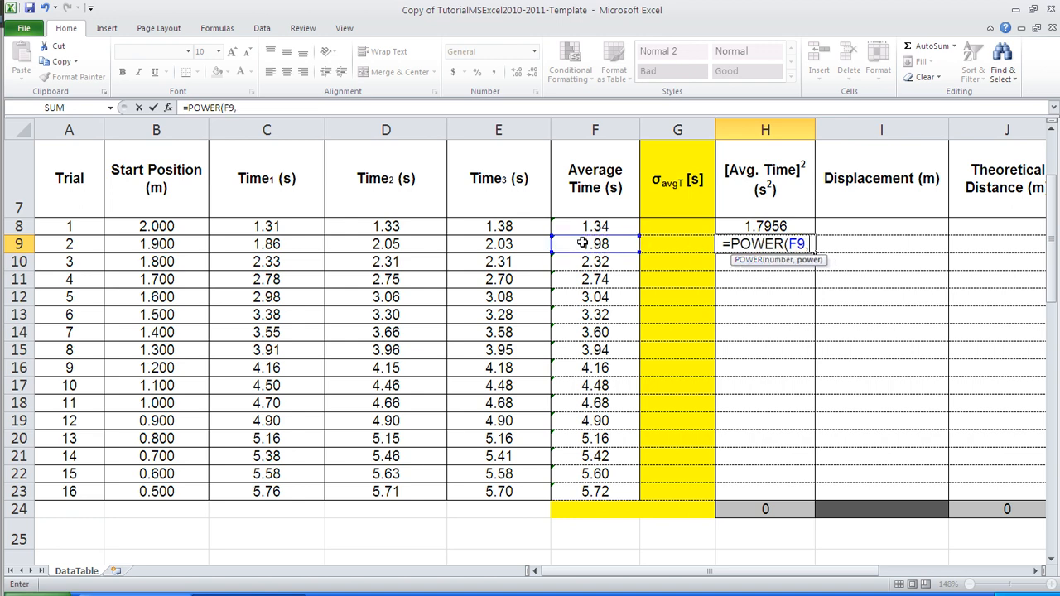
type("2")
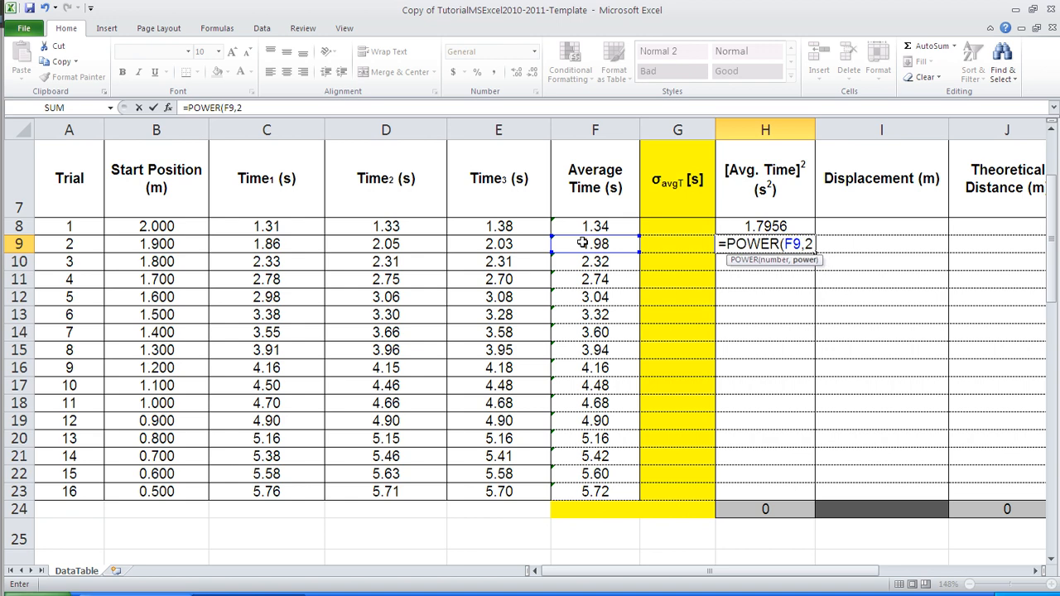
type(")")
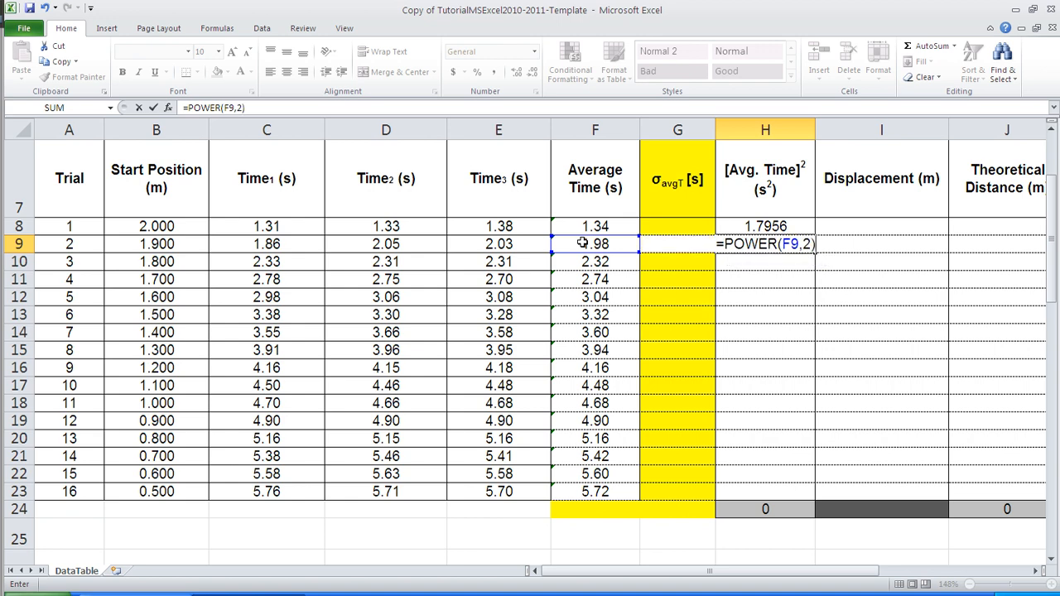
key("Return")
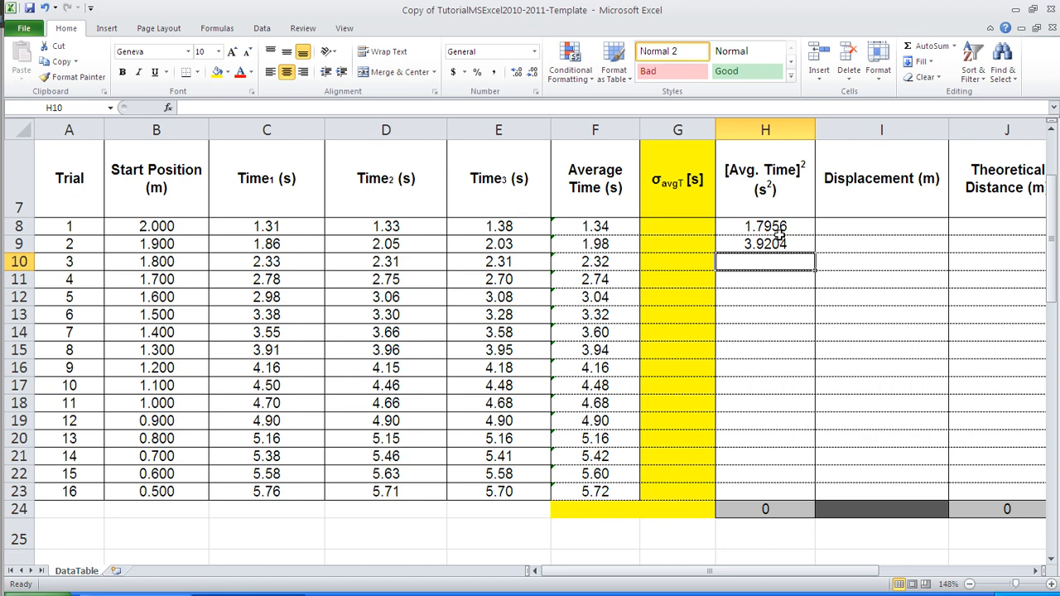
- Fill the squared-time formula from H8 down through H23
left_click(783, 226)
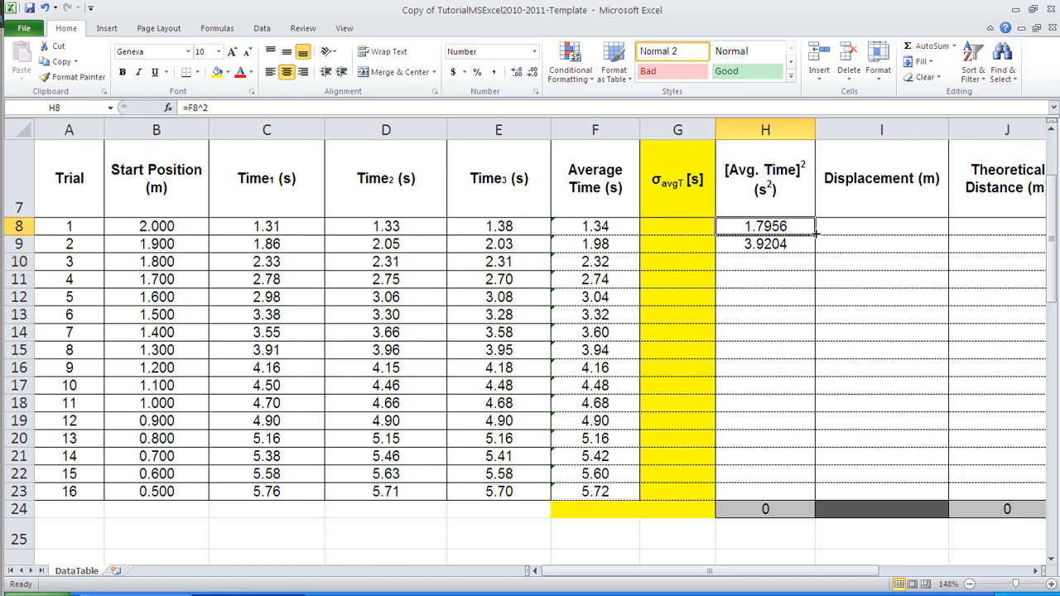
left_click_drag(816, 235, 816, 236)
left_click_drag(822, 383, 797, 493)
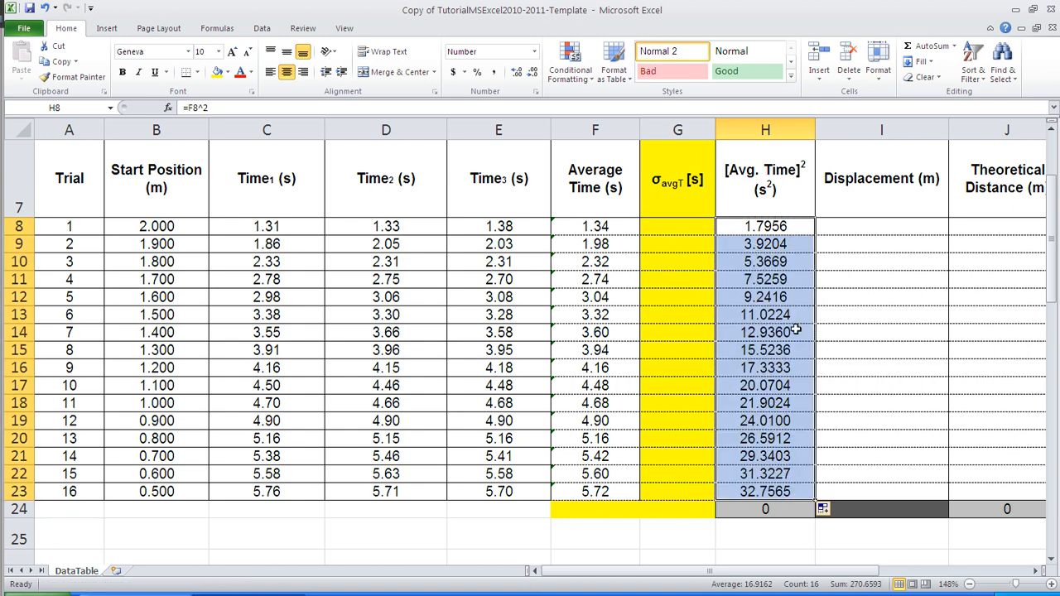
- Select the Final Position value in cell C2 and postpone the restart requested by Automatic Updates
left_click(850, 233)
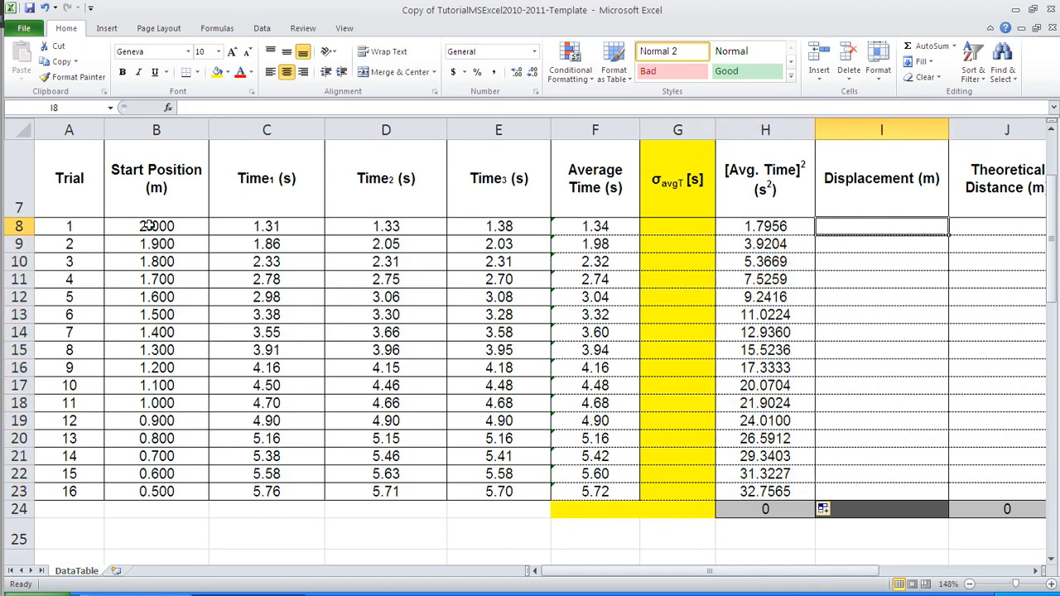
scroll(149, 225, "up", 2)
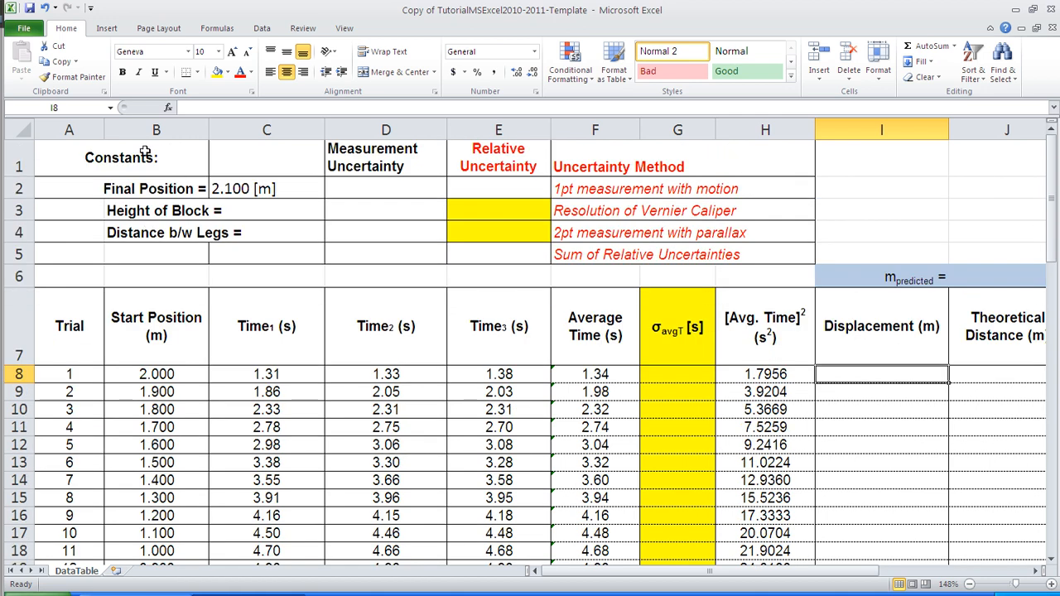
left_click(259, 188)
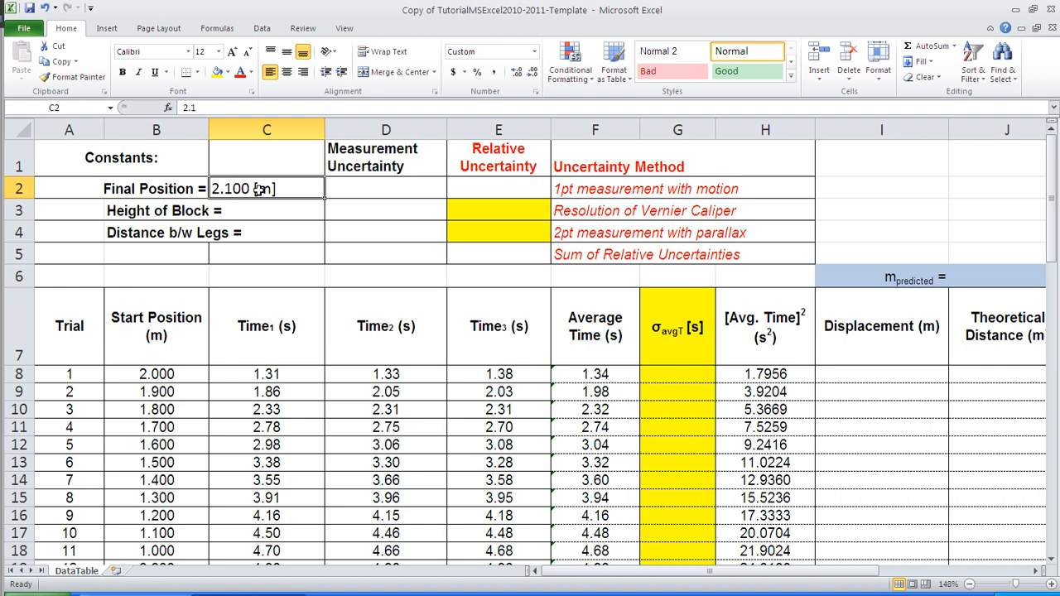
right_click(261, 190)
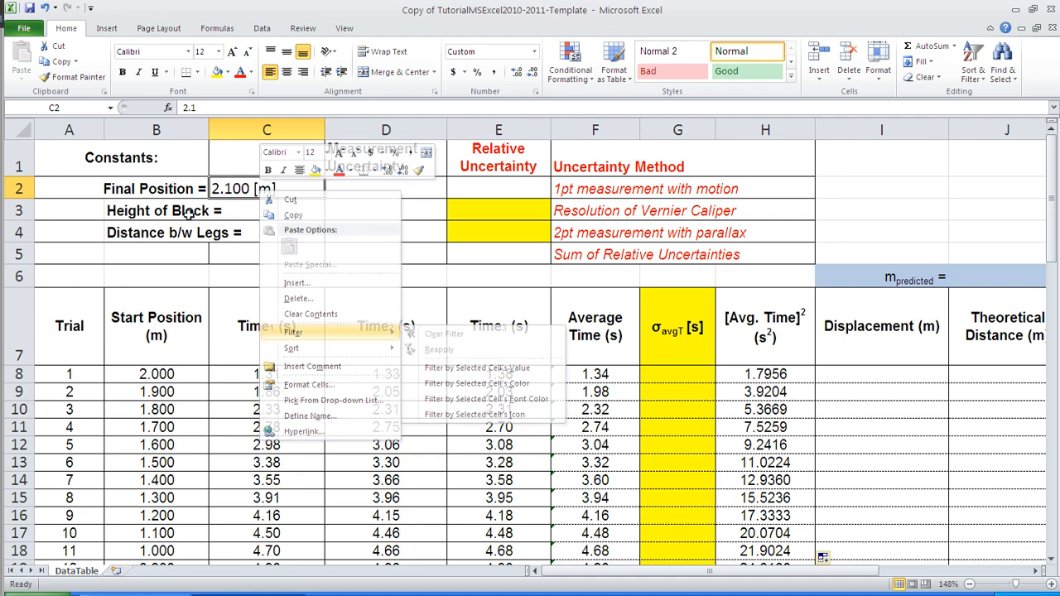
left_click(223, 187)
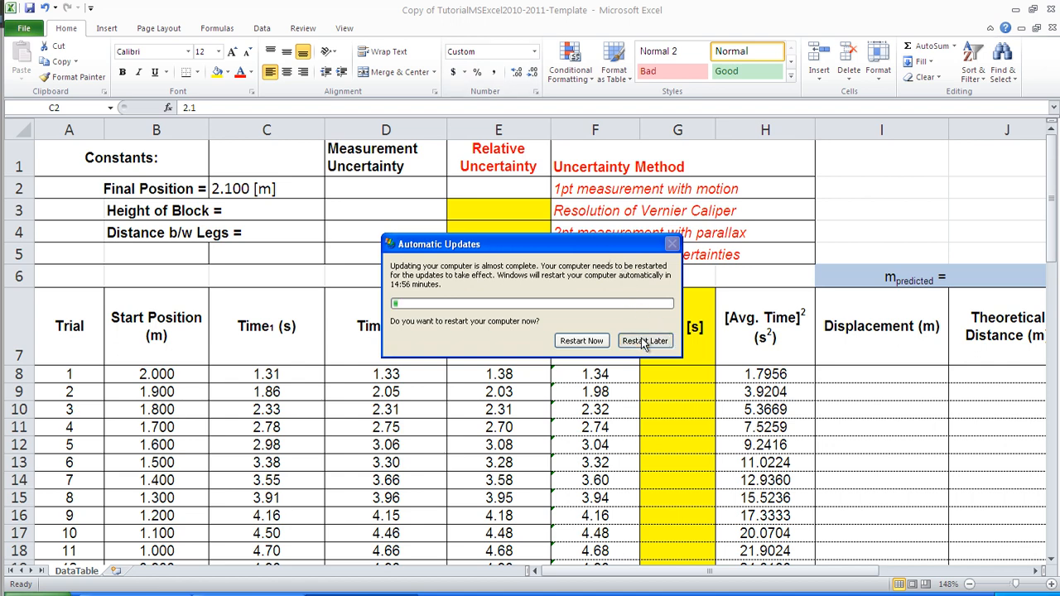
left_click(644, 341)
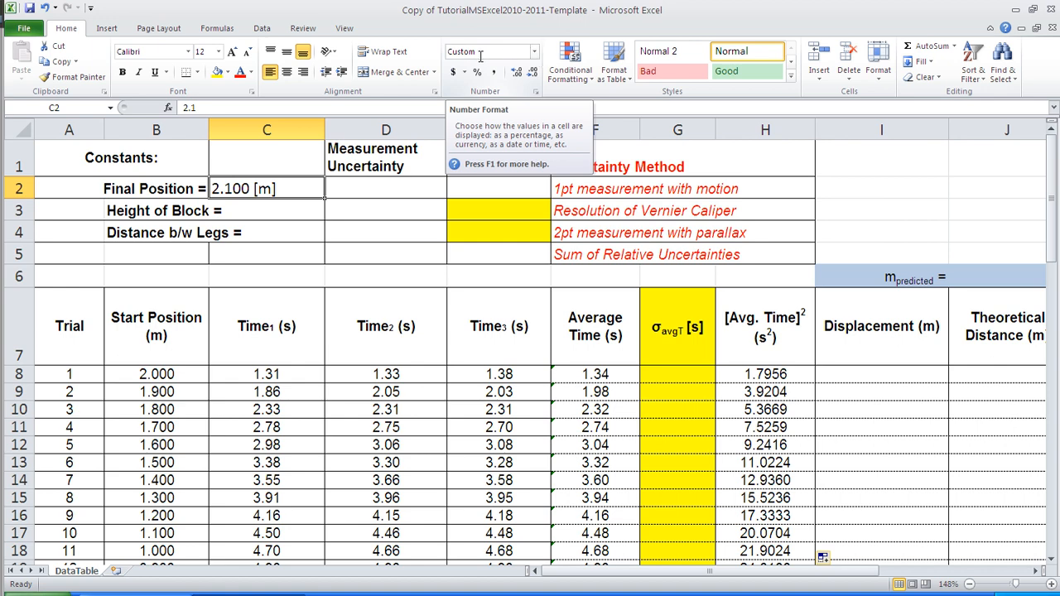
- Apply the custom number format 0.000" [m]" to the Final Position value in cell C2
left_click(535, 52)
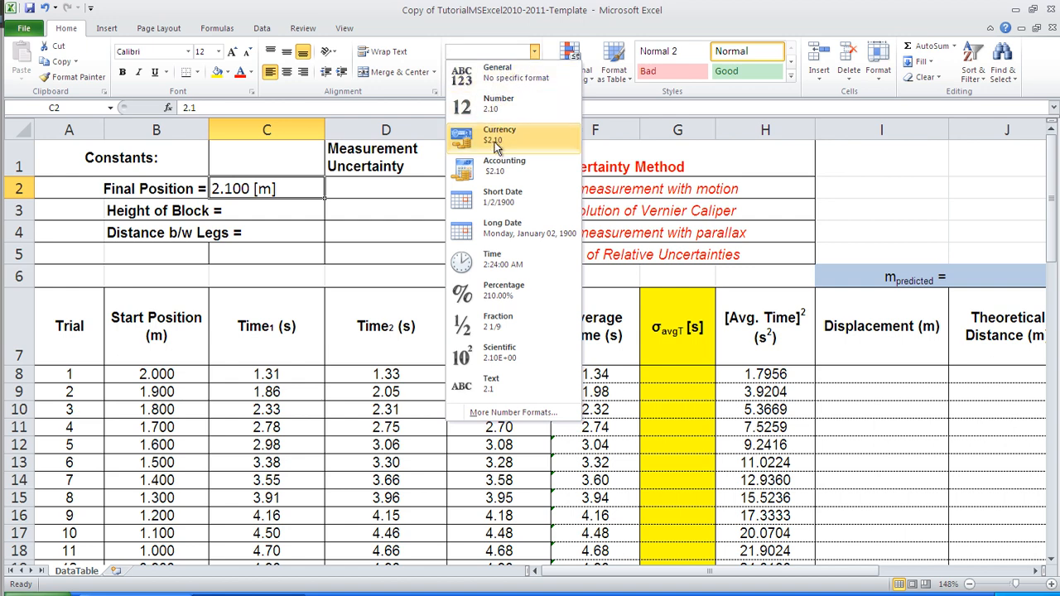
left_click(511, 413)
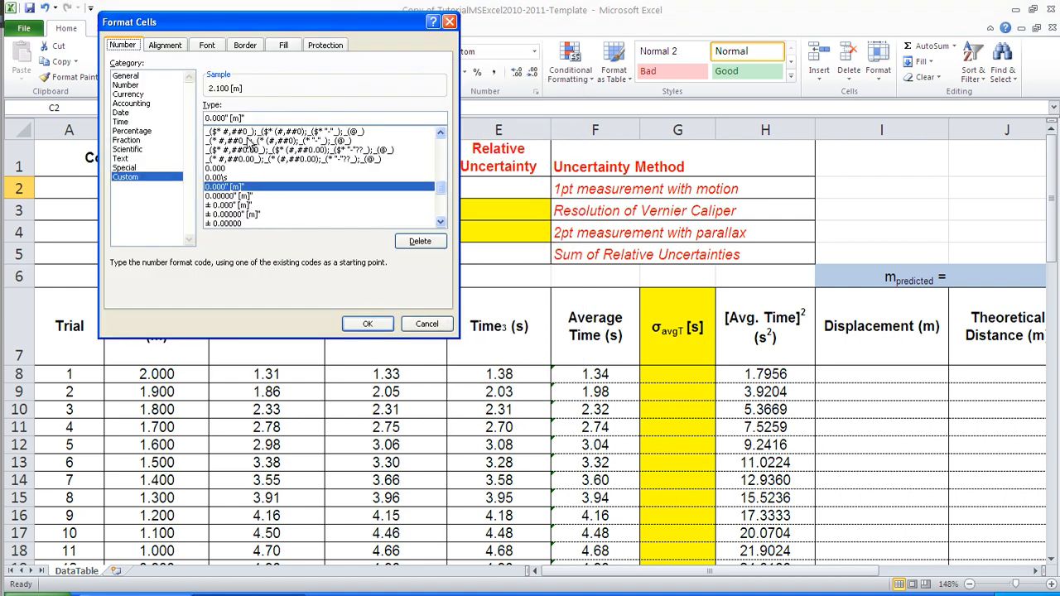
left_click(126, 85)
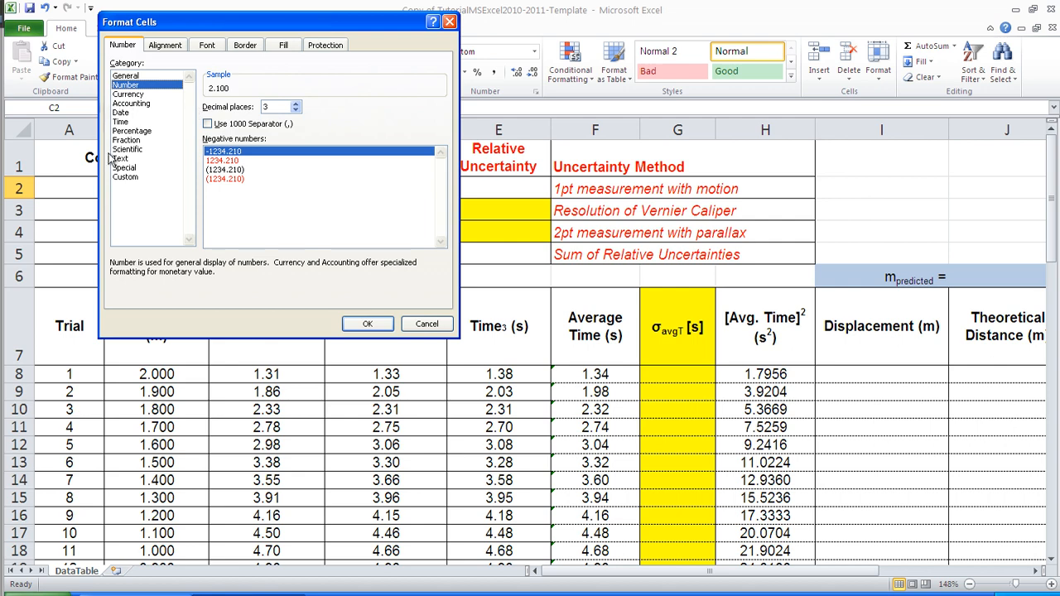
left_click(125, 176)
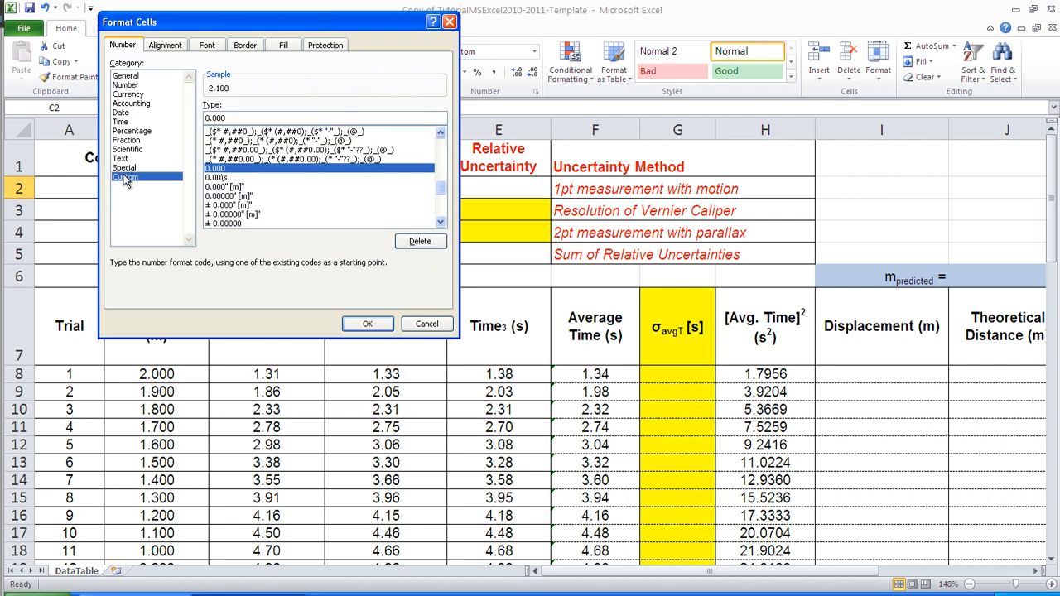
left_click(226, 187)
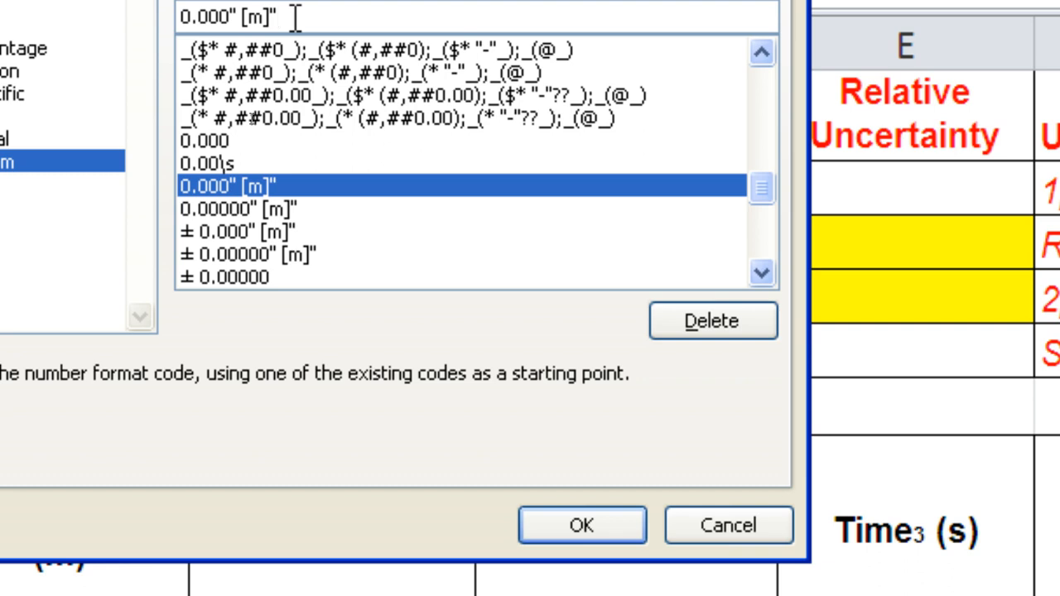
left_click(593, 519)
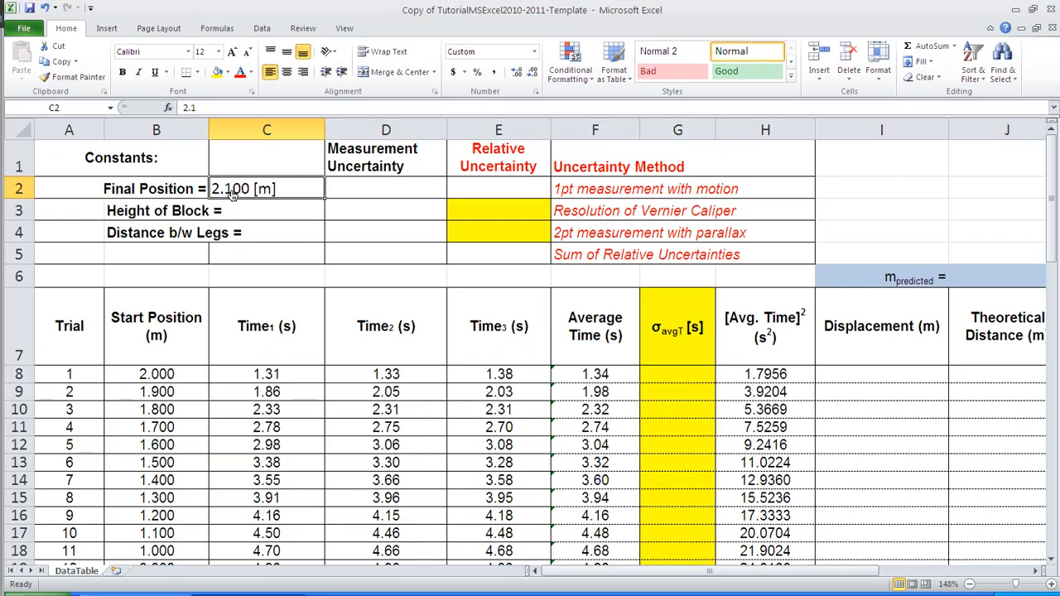
- Enter 0.0105 as the Height of Block in C3 and 1 as the Distance b/w Legs in C4
left_click(266, 211)
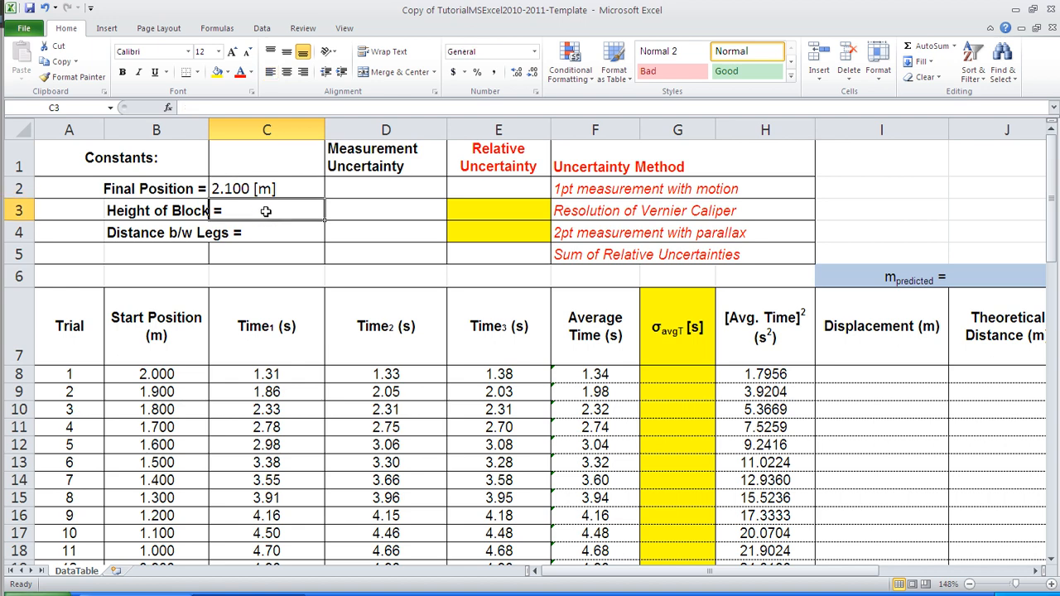
type("0")
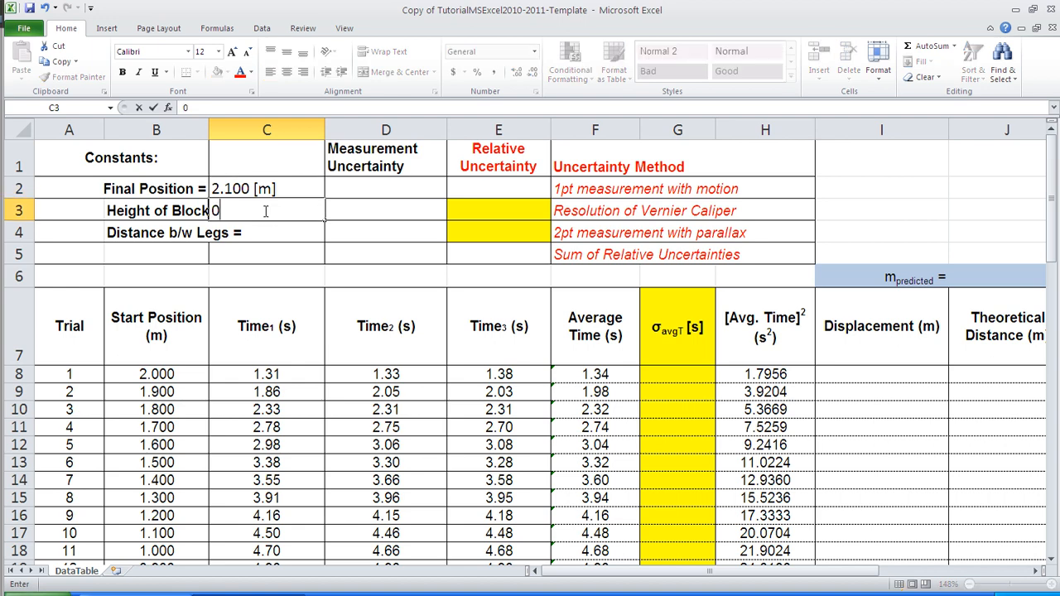
type(".0105")
key("Return")
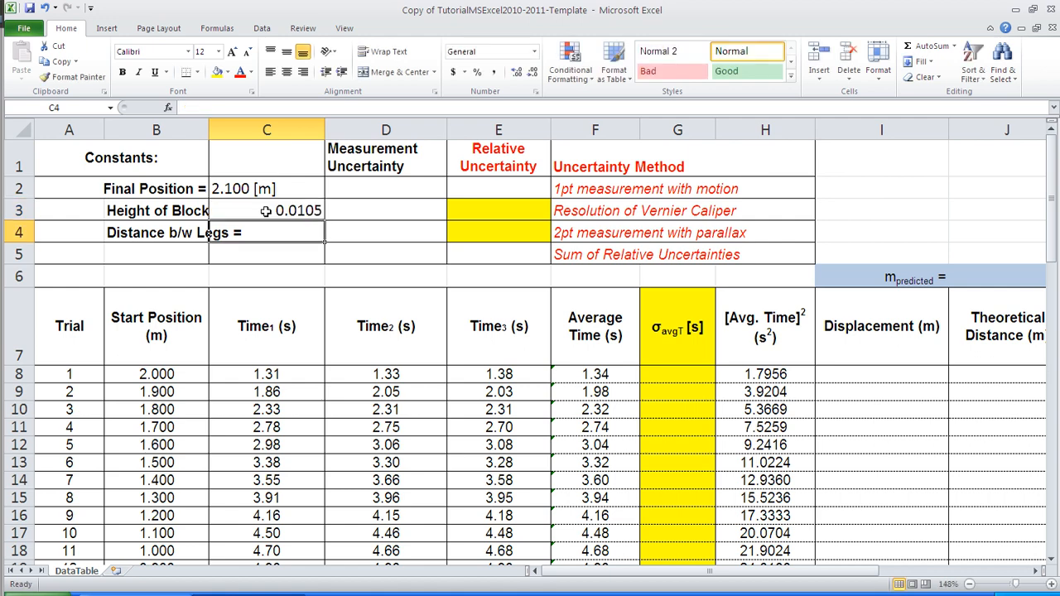
type("1")
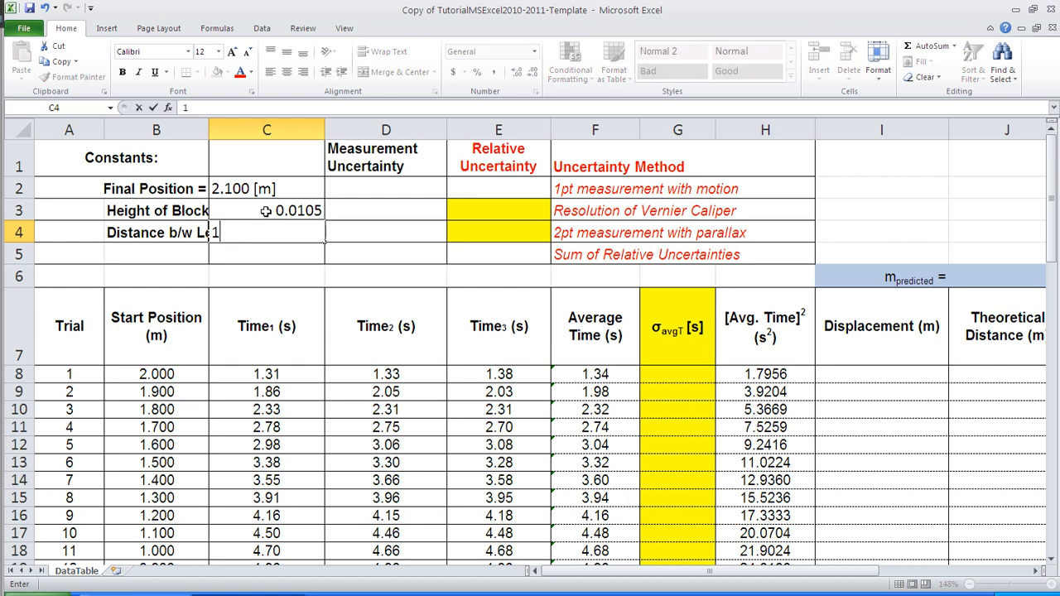
key("Return")
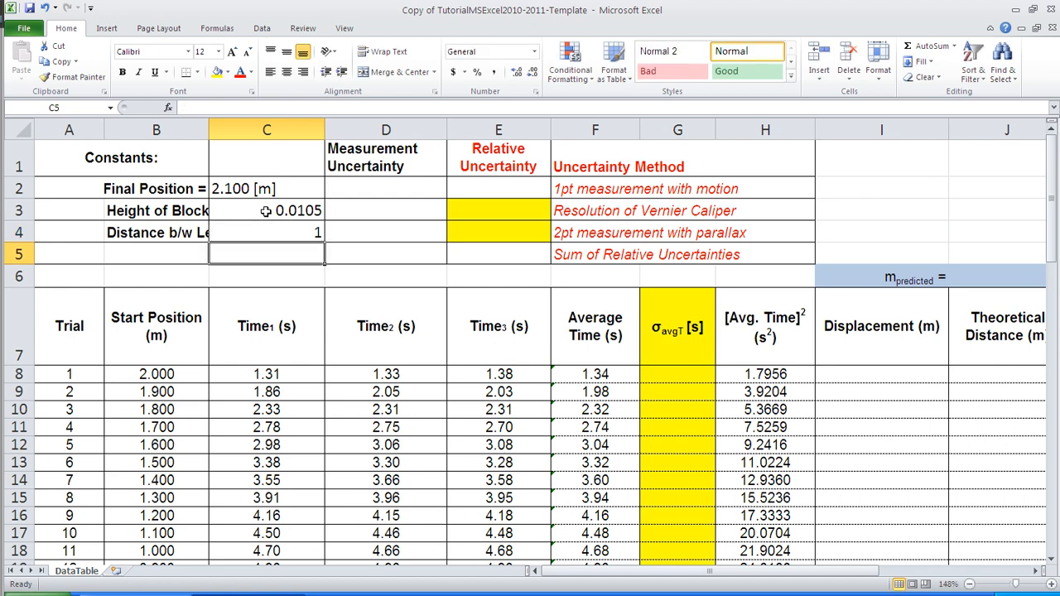
- Enter the label "sin() = H/L =" in cell B5 of the constants block
key("Left")
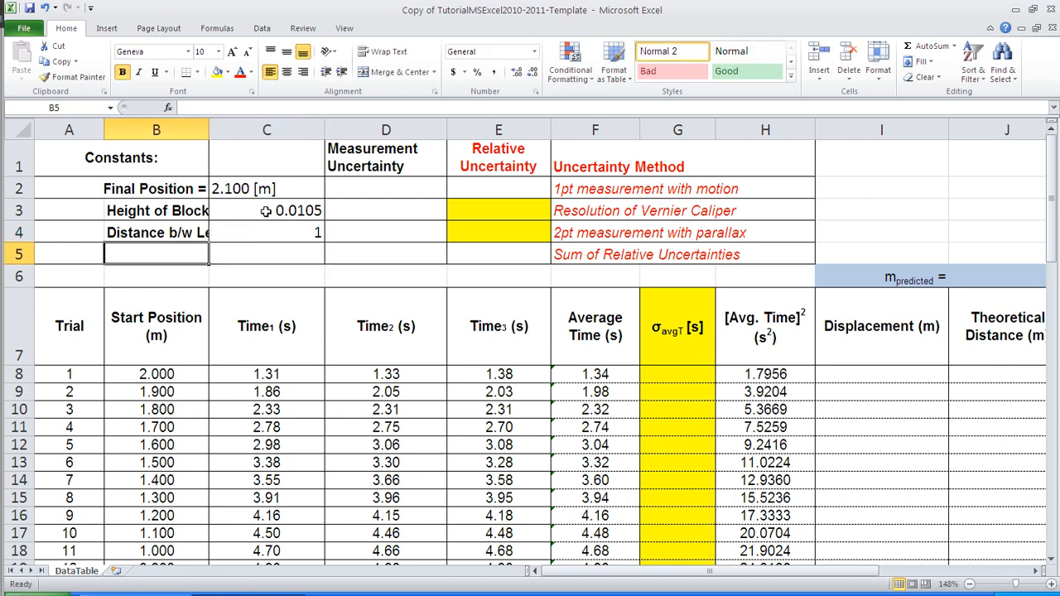
type("sin")
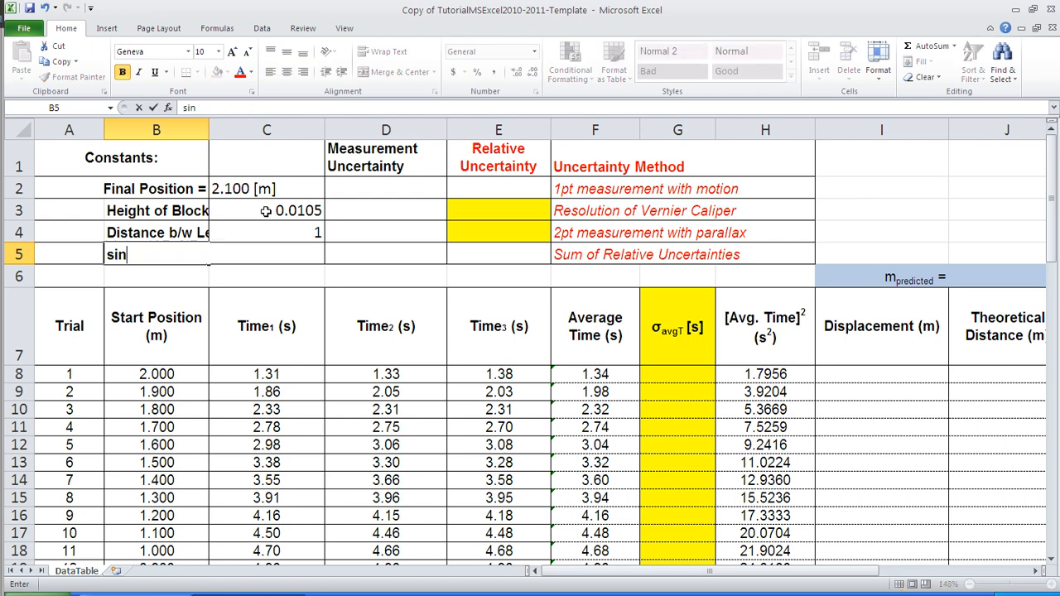
type("() = H/L =")
key("Tab")
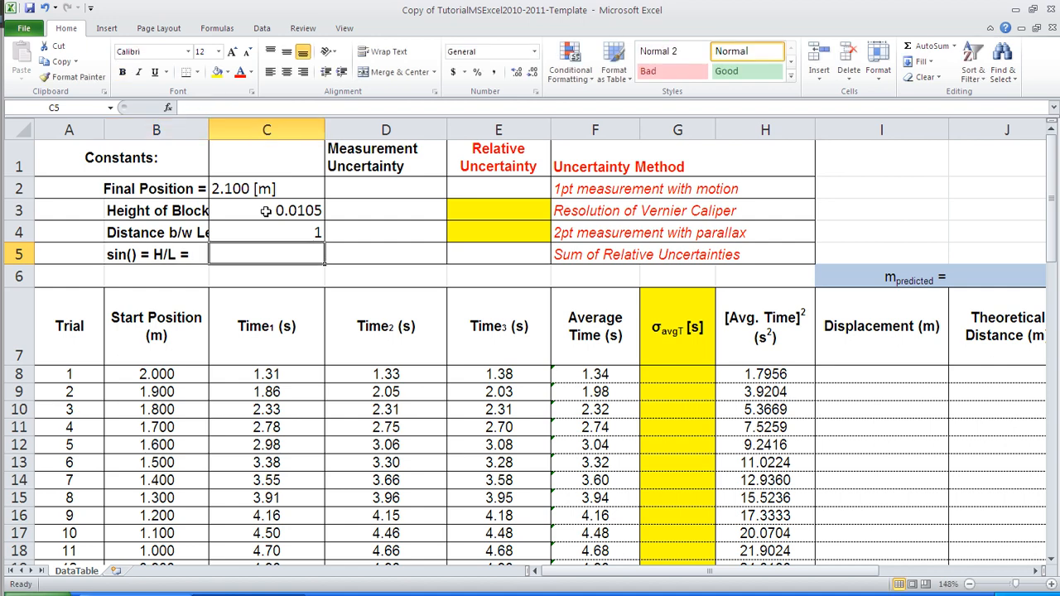
- Calculate the sine value in cell C5 with the formula =C3/C4
type("=")
left_click(265, 212)
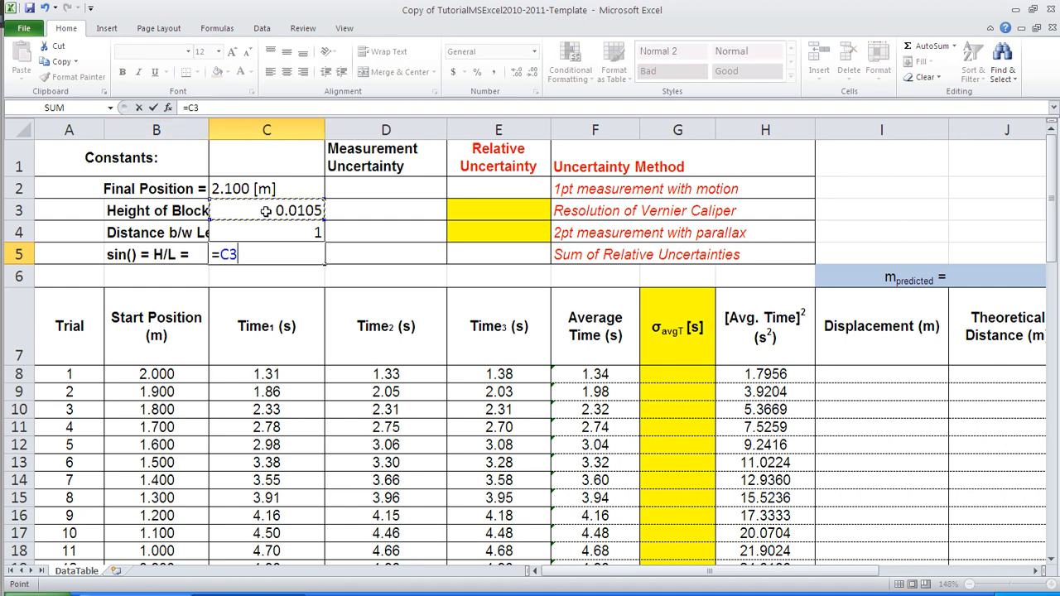
type("/")
left_click(255, 231)
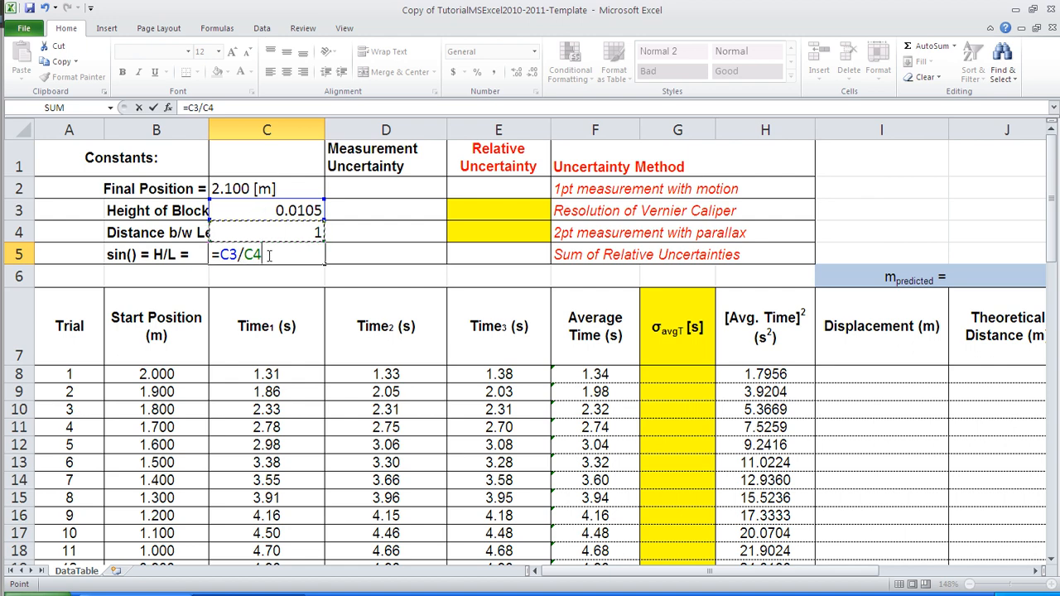
key("Return")
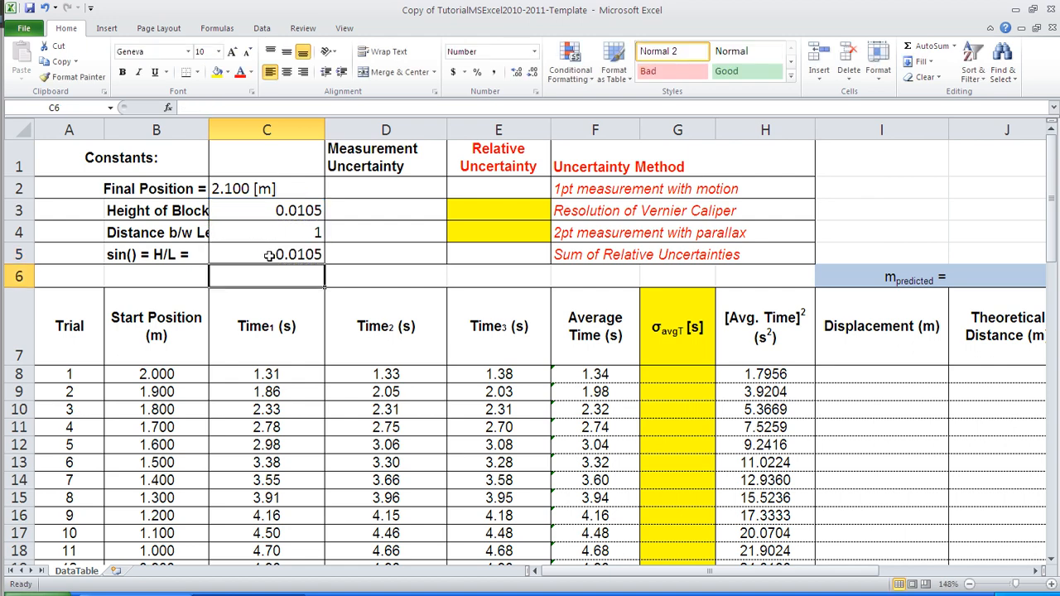
left_click(282, 254)
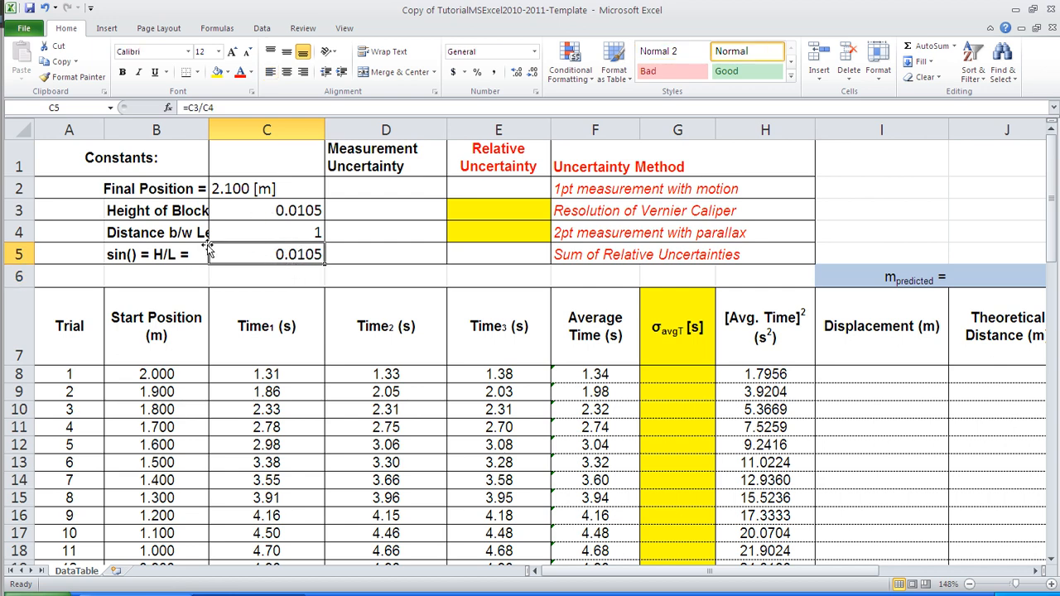
- Insert a single Greek small letter theta from the Georgia symbols between the parentheses of the sine label in B5
left_click(137, 251)
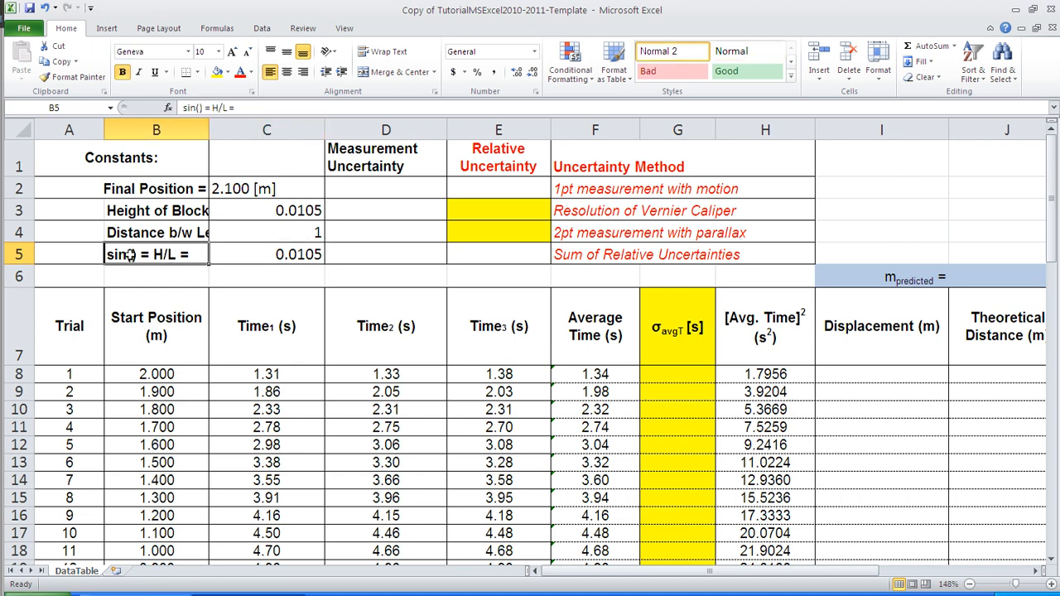
double_click(133, 254)
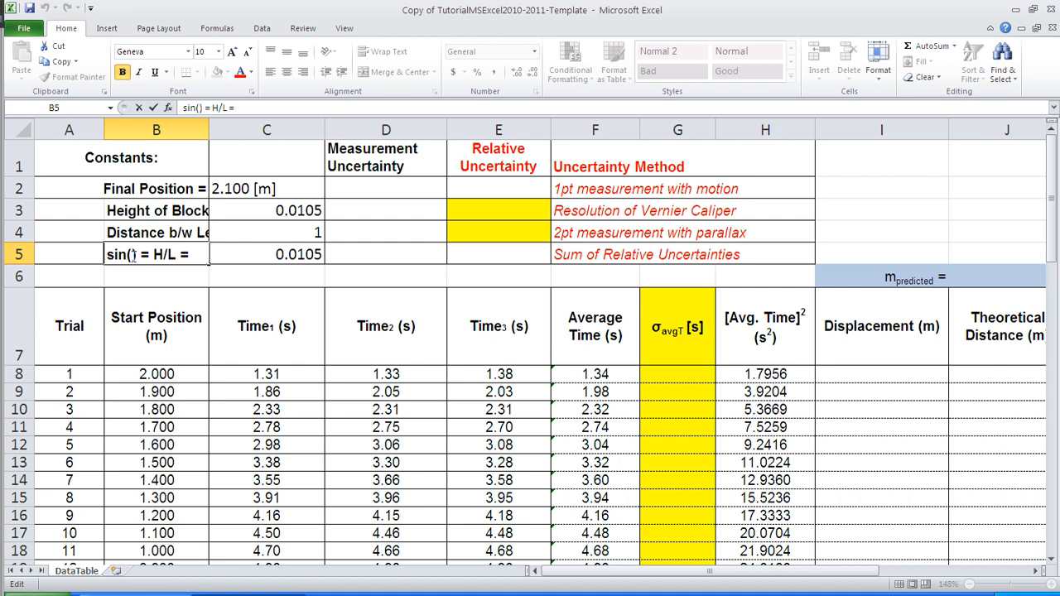
left_click(106, 28)
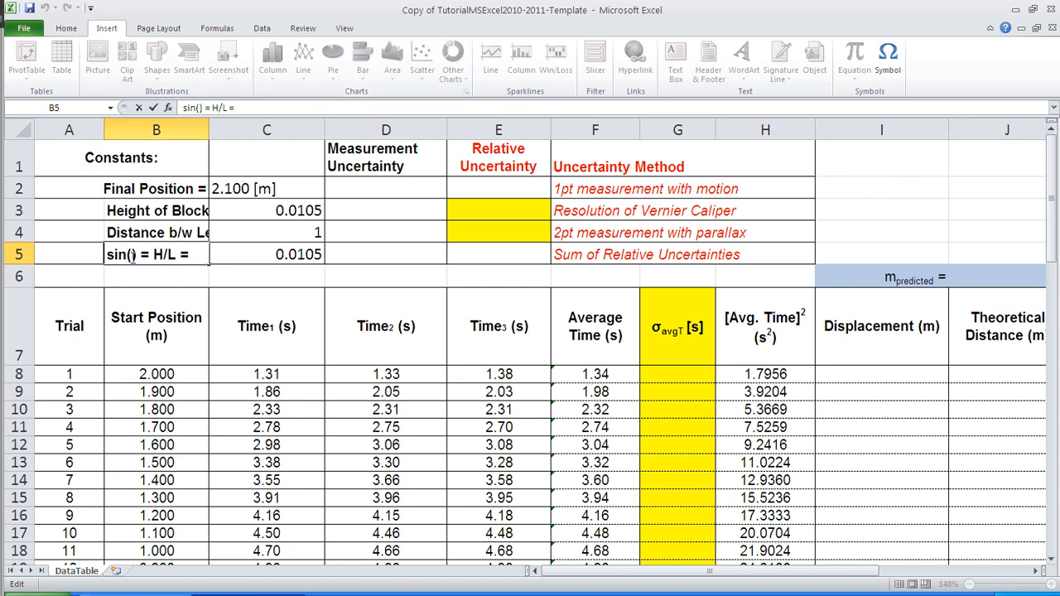
left_click(888, 71)
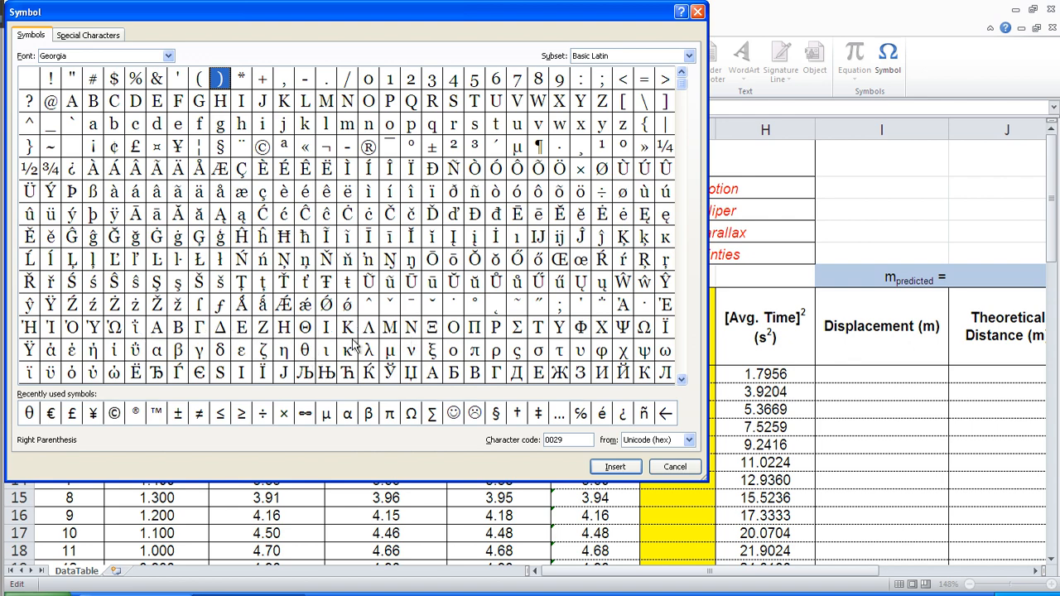
left_click(305, 351)
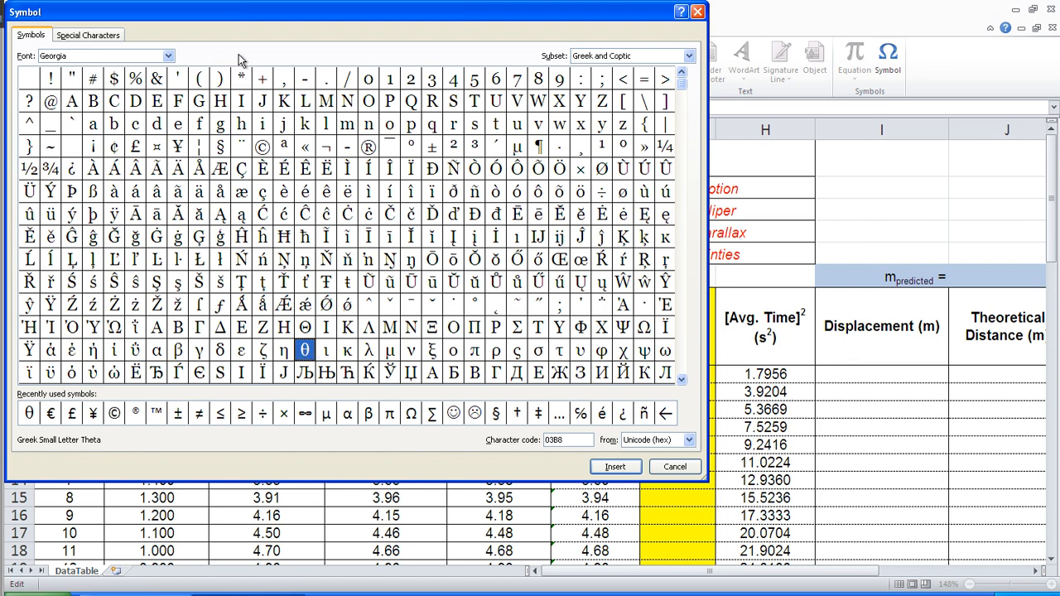
left_click_drag(219, 16, 499, 51)
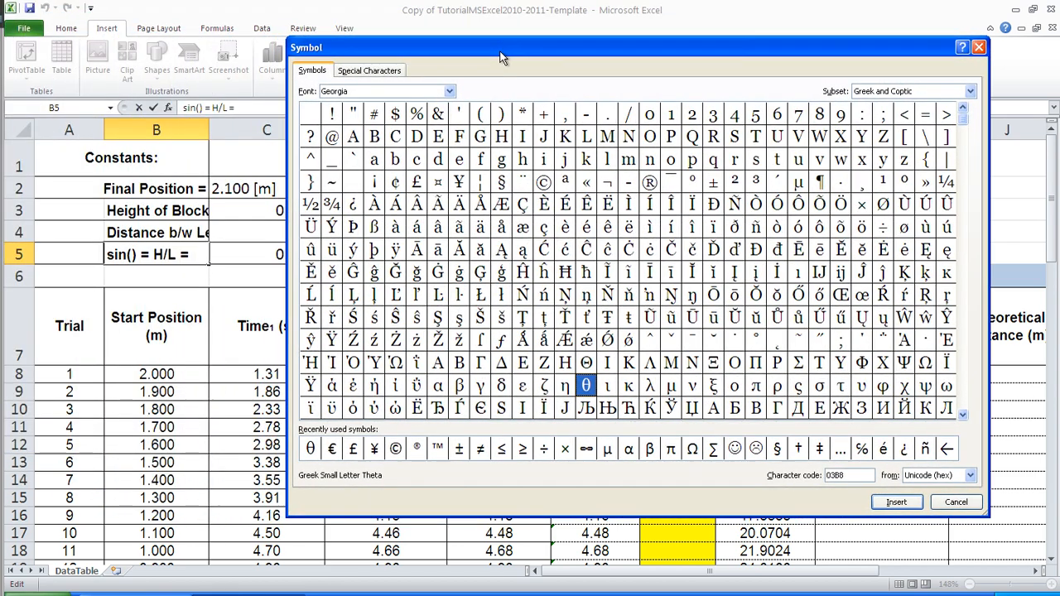
double_click(585, 387)
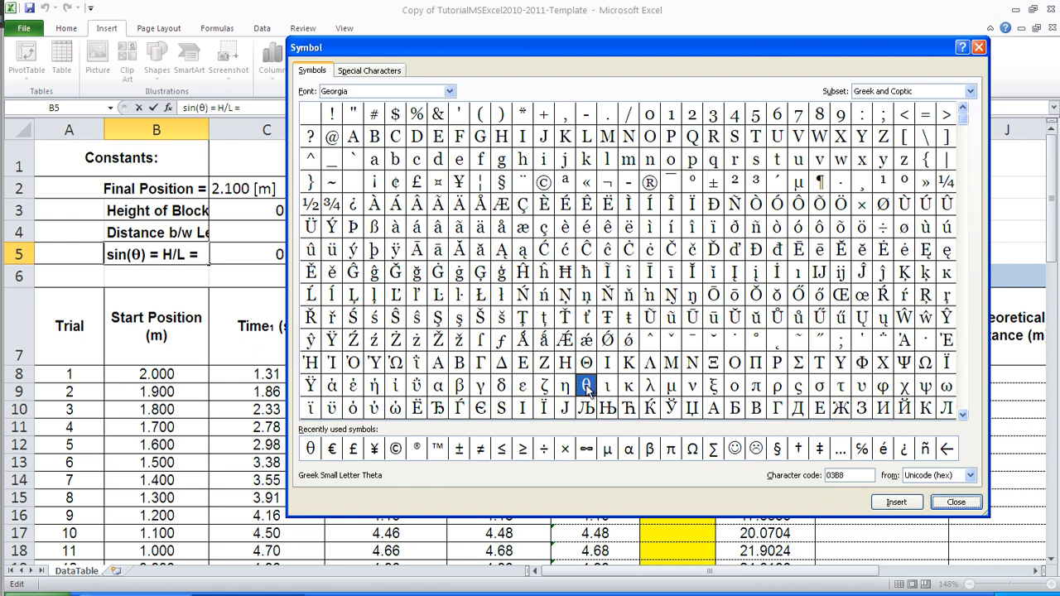
left_click(895, 502)
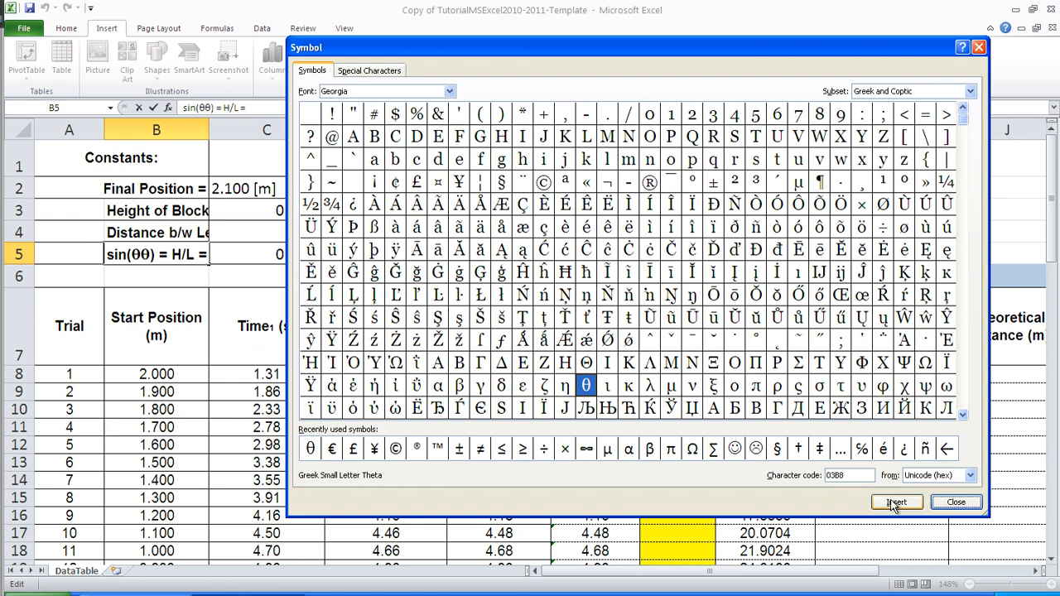
left_click(956, 502)
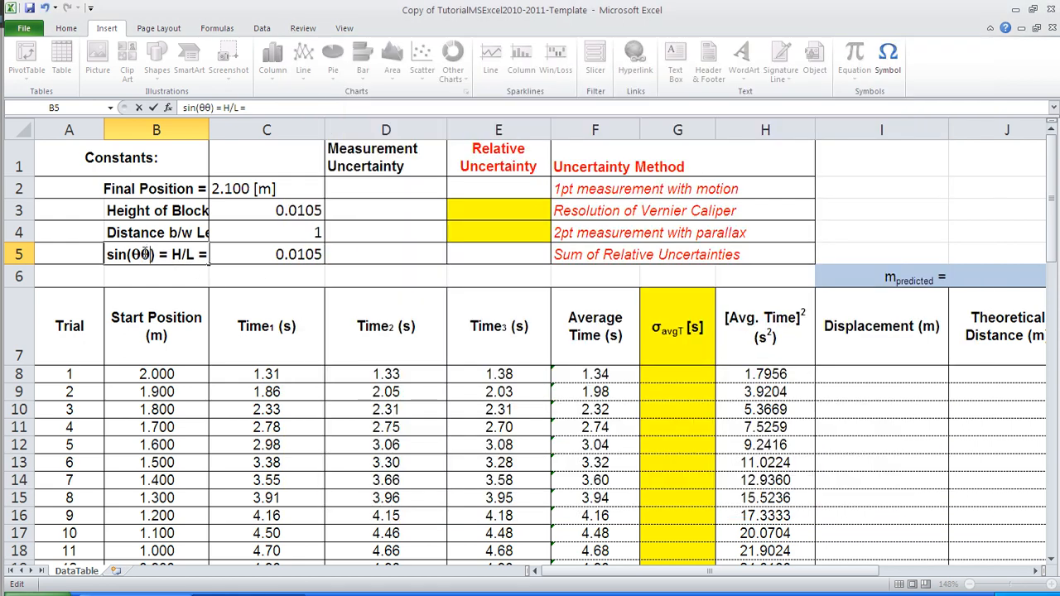
left_click(144, 254)
key("BackSpace")
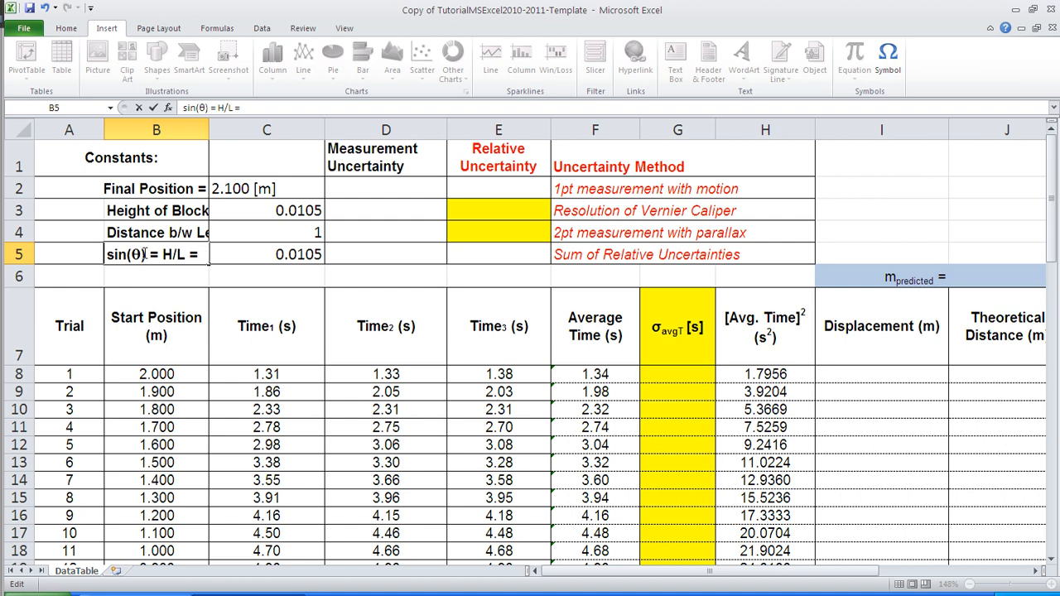
left_click(261, 205)
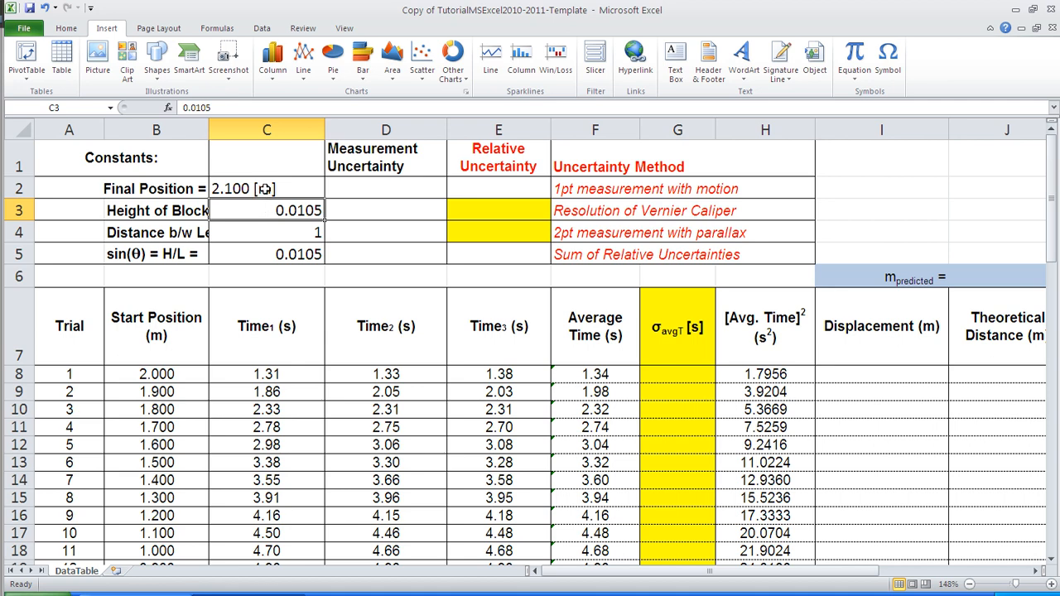
- Copy the Final Position value's format to the Height of Block value in C3 and extend it to five decimal places
left_click(69, 32)
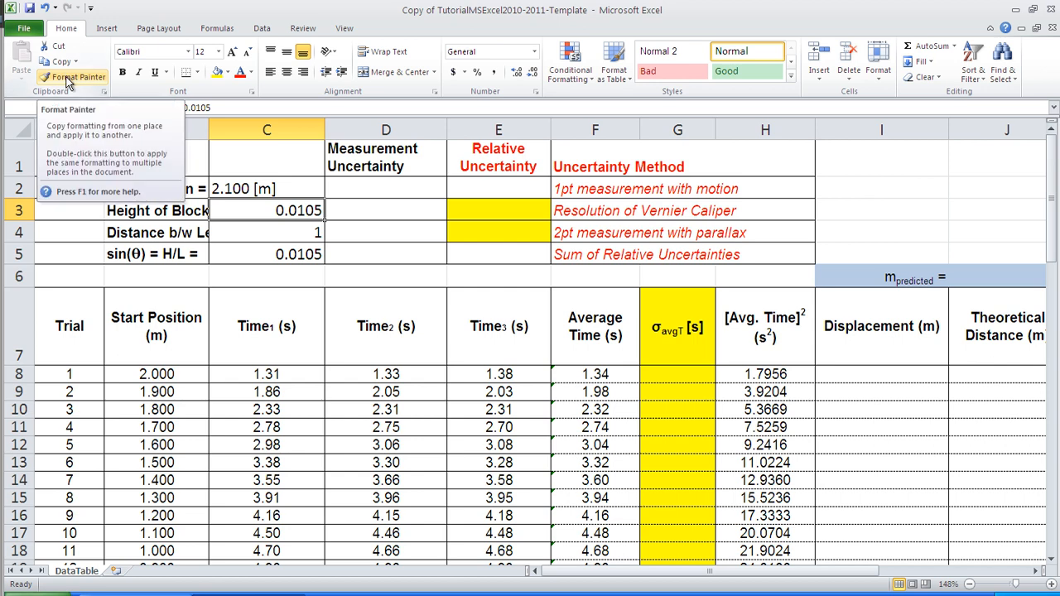
left_click(256, 189)
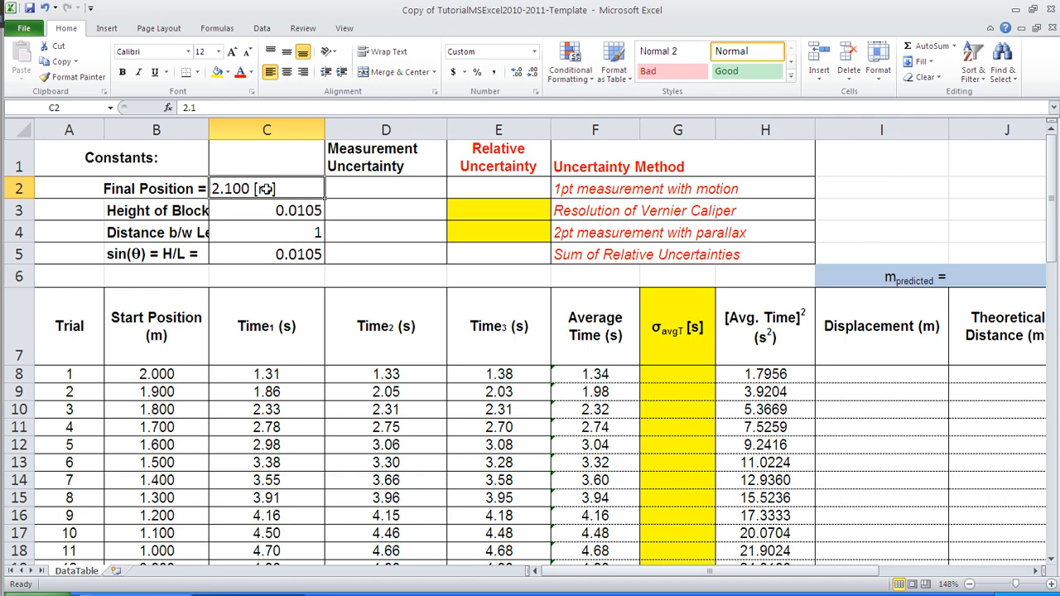
left_click(71, 75)
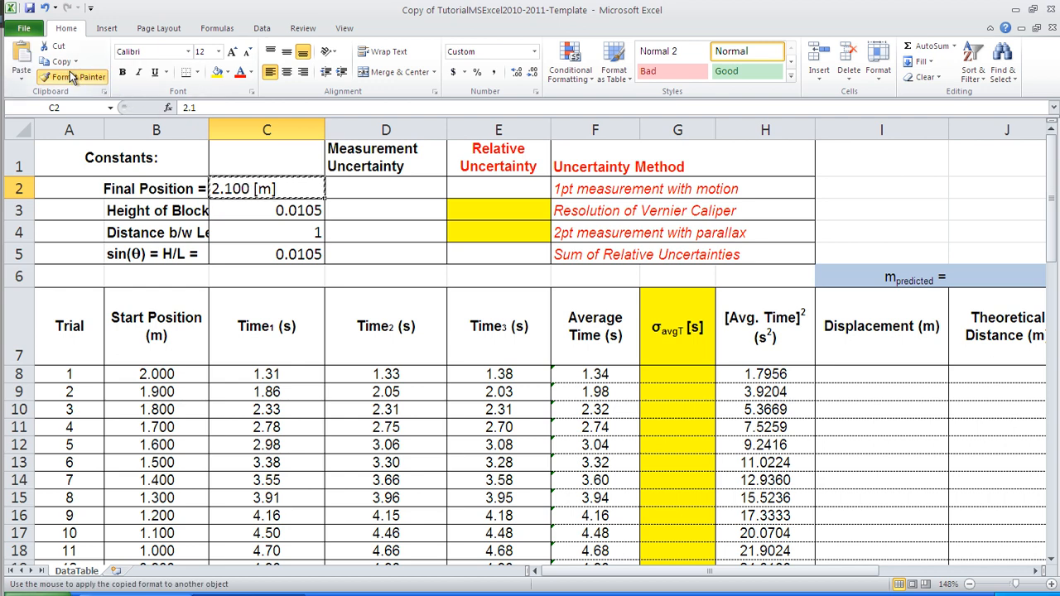
left_click(257, 210)
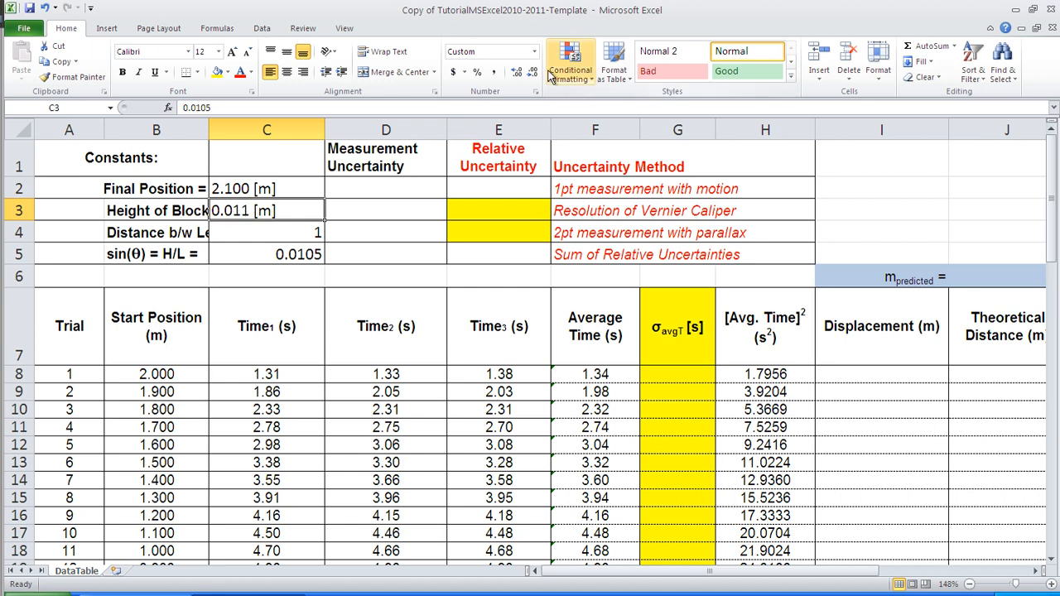
left_click(515, 75)
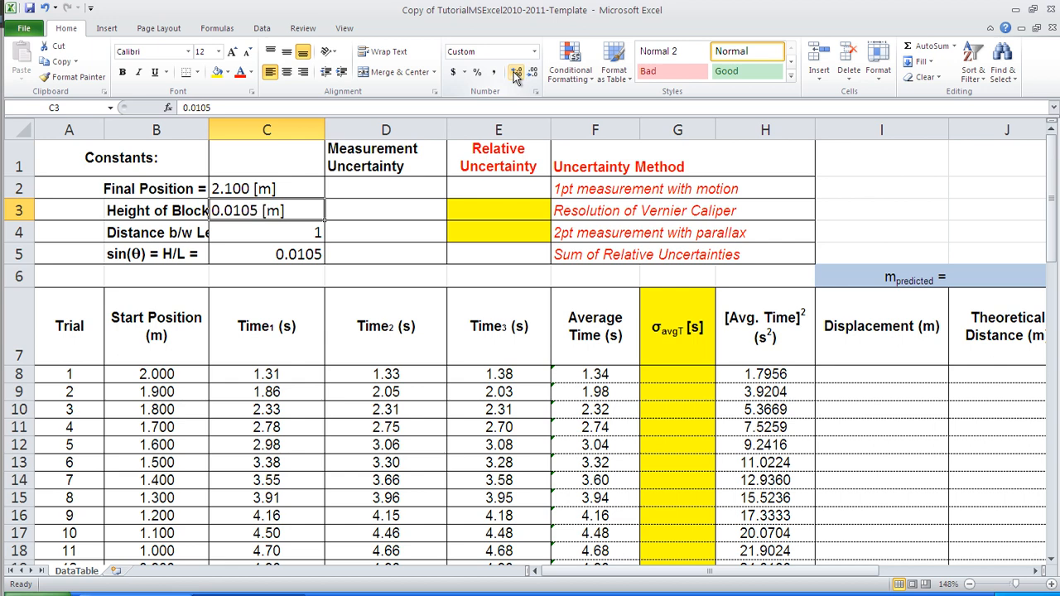
left_click(515, 75)
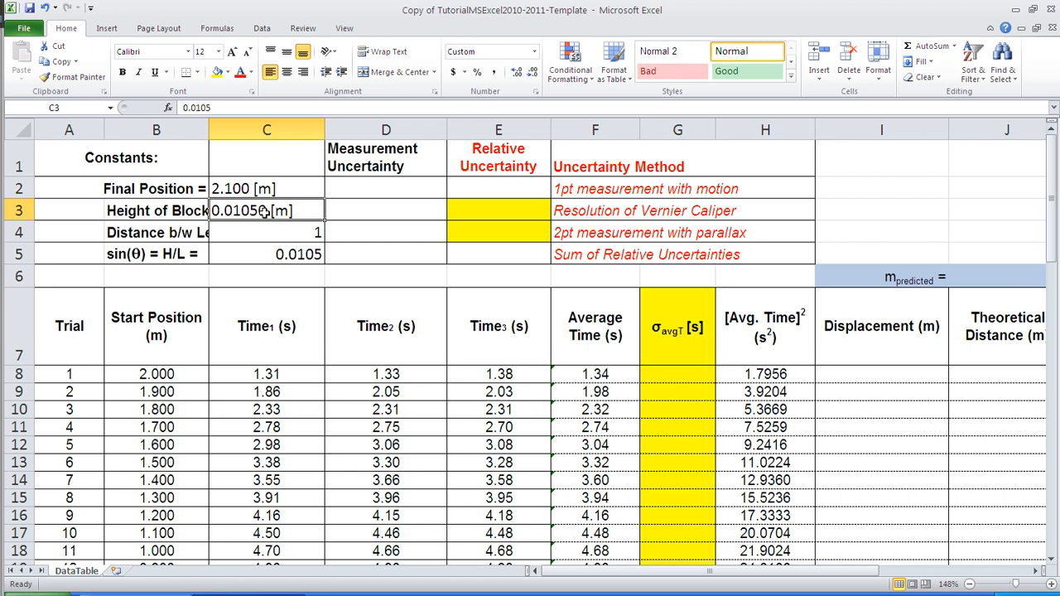
- Copy the format of the Final Position value in C2 to the Distance b/w Legs value in C4
left_click(236, 188)
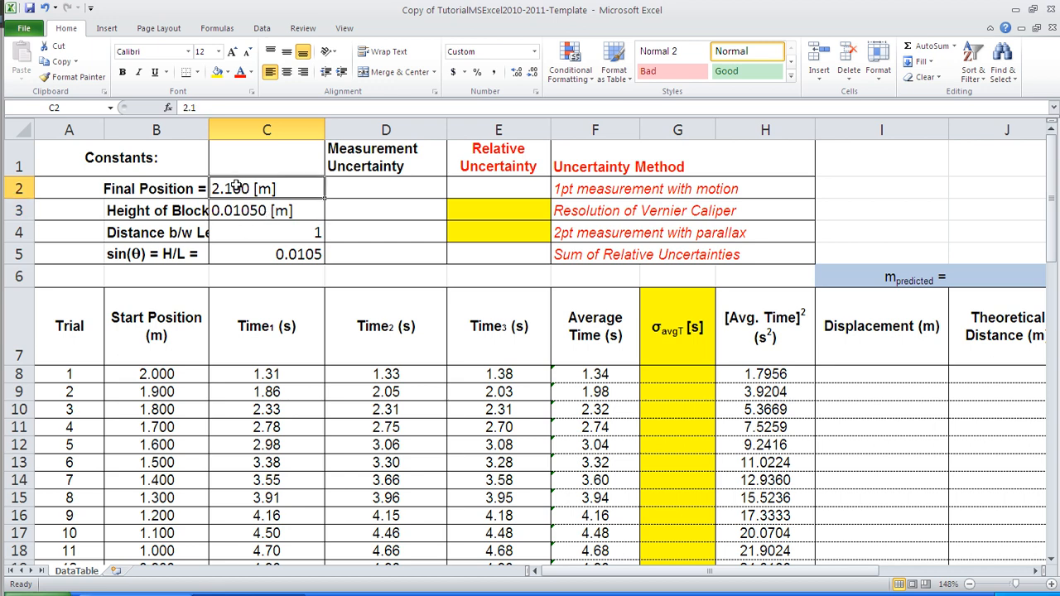
left_click(72, 76)
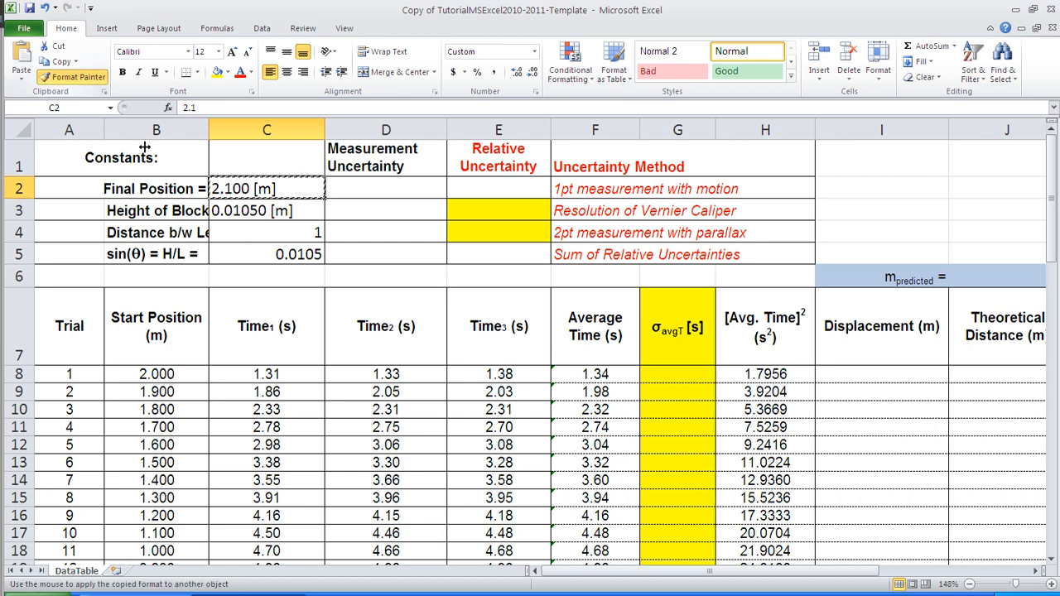
left_click(240, 232)
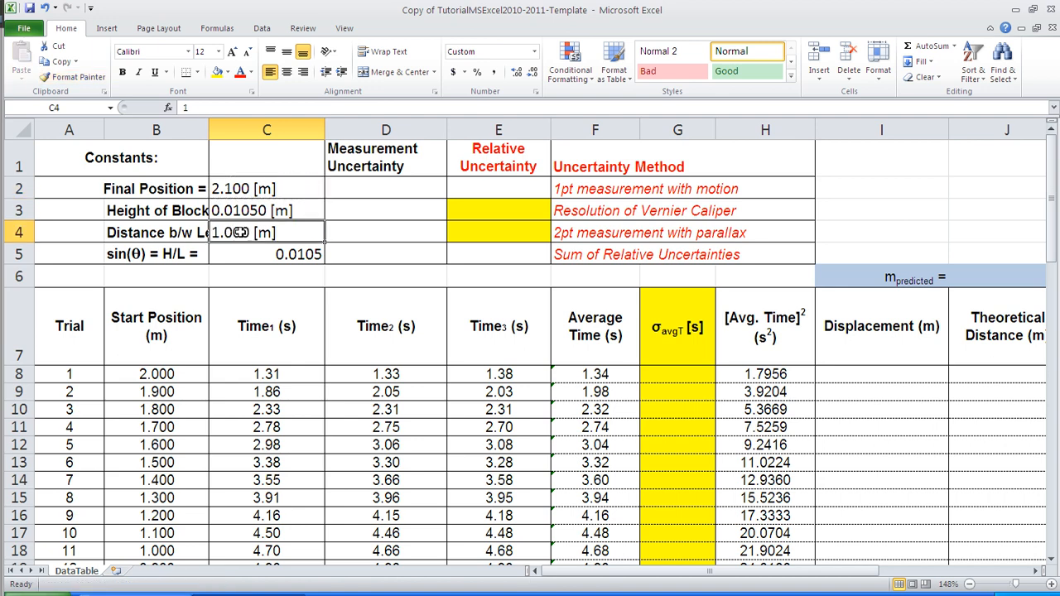
- Right-align the constant labels in B2:B5 and left-align the sine value in C5
left_click(183, 189)
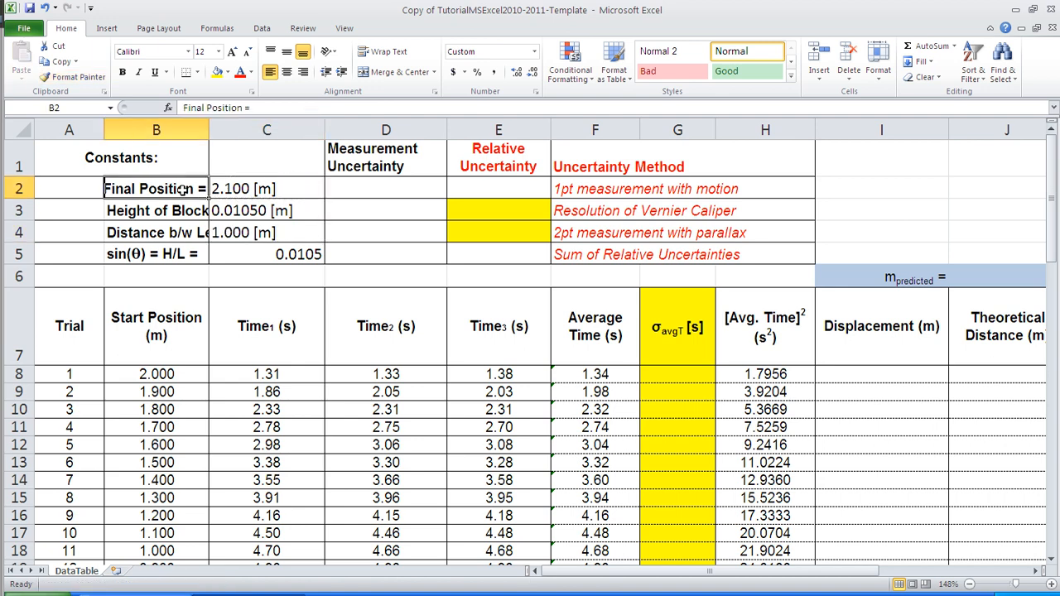
left_click_drag(184, 189, 178, 255)
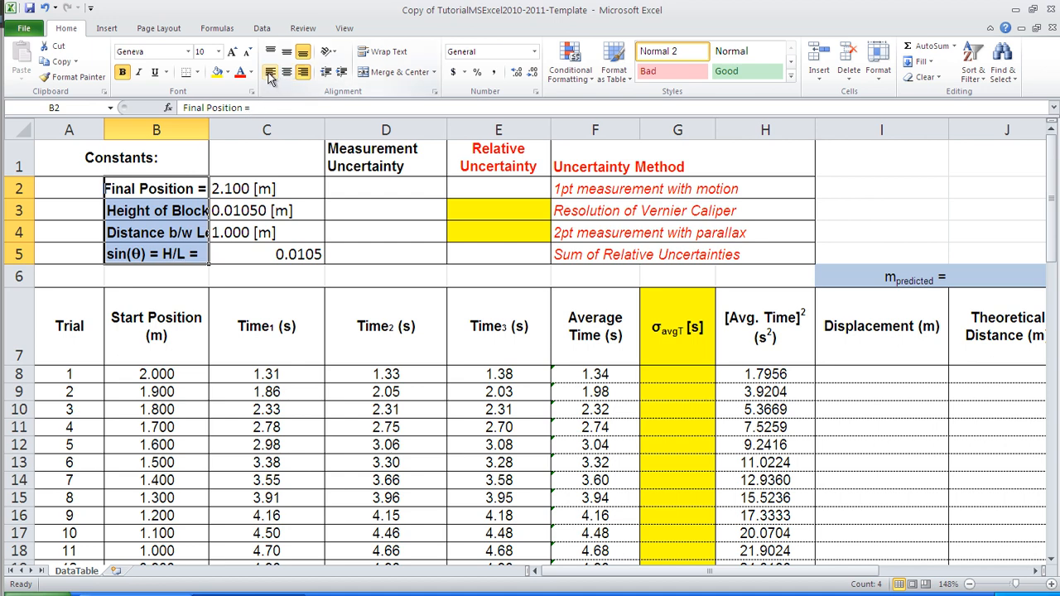
left_click(303, 74)
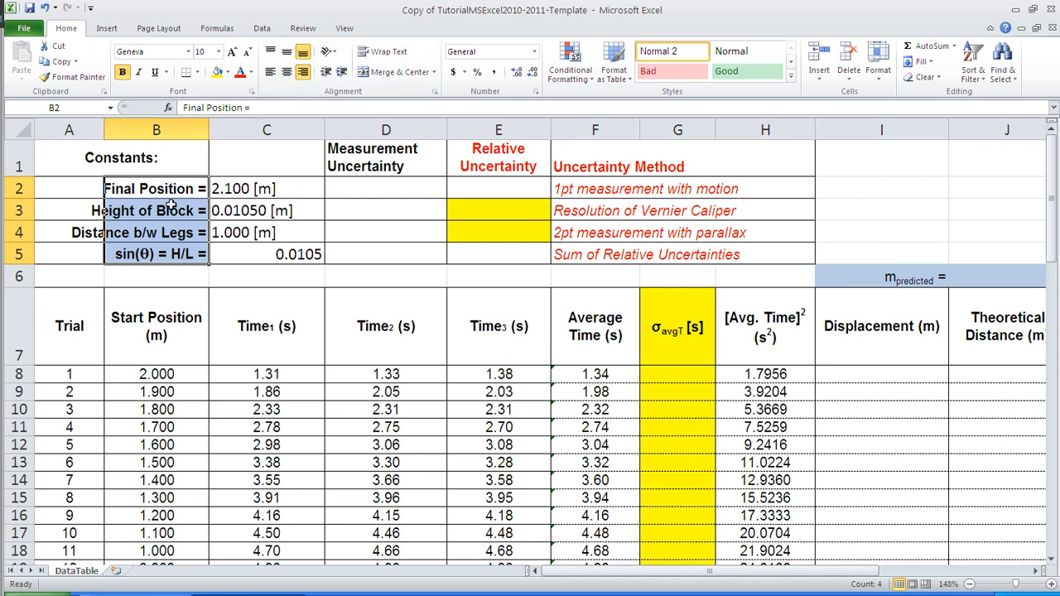
left_click(303, 75)
left_click(303, 74)
left_click(166, 250)
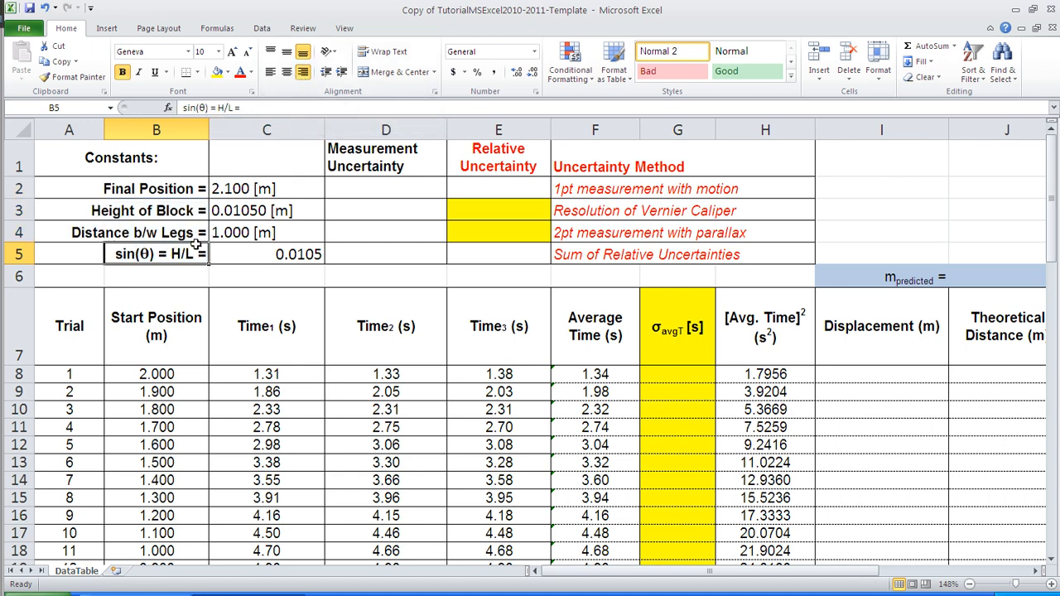
left_click(290, 255)
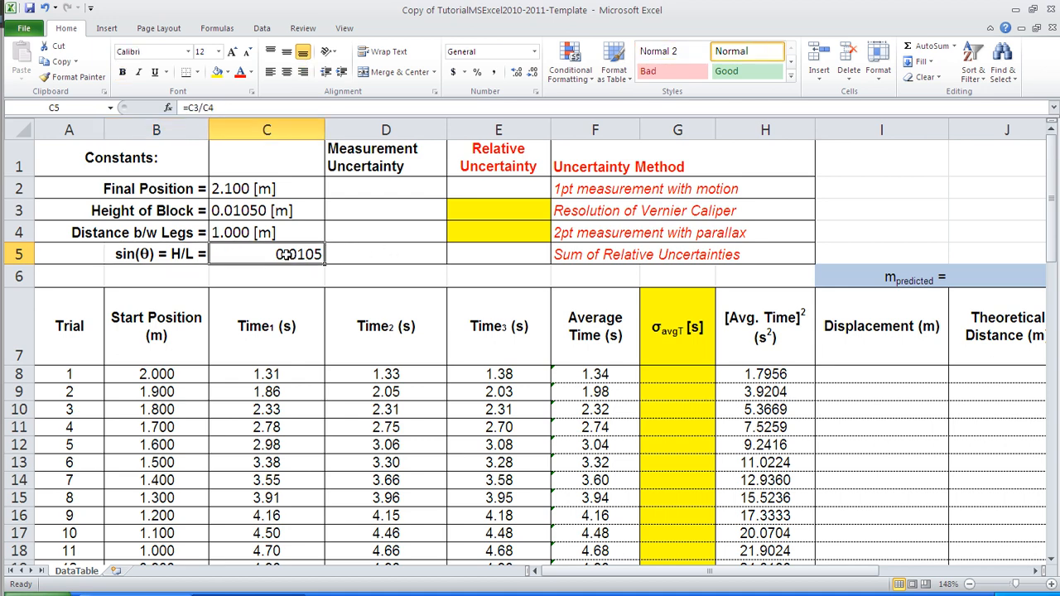
left_click(270, 72)
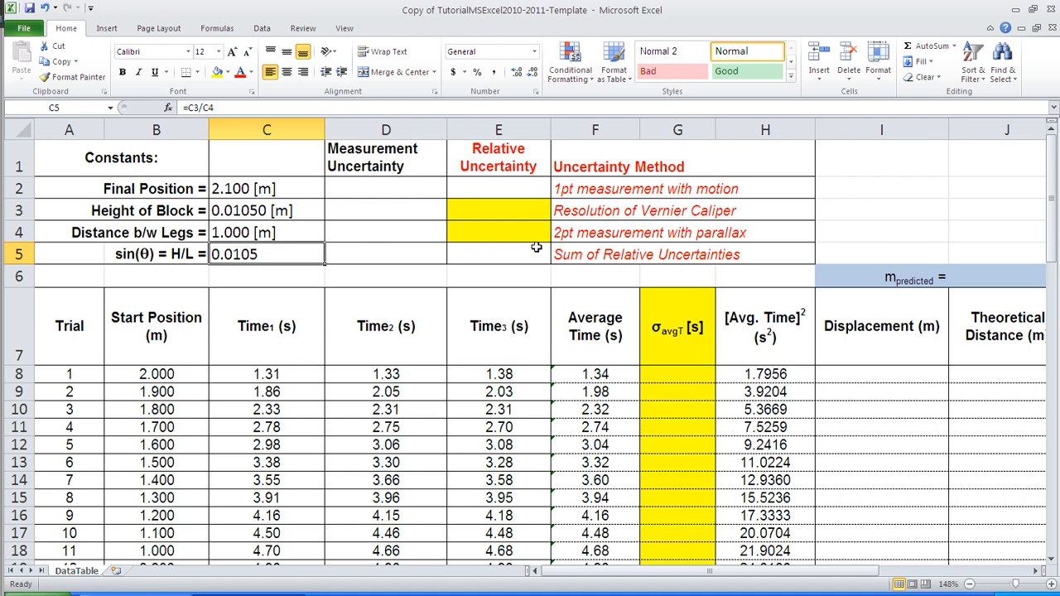
- Enter the first trial's displacement in I8 as the start position minus the Final Position constant, =B8-C2
left_click(870, 378)
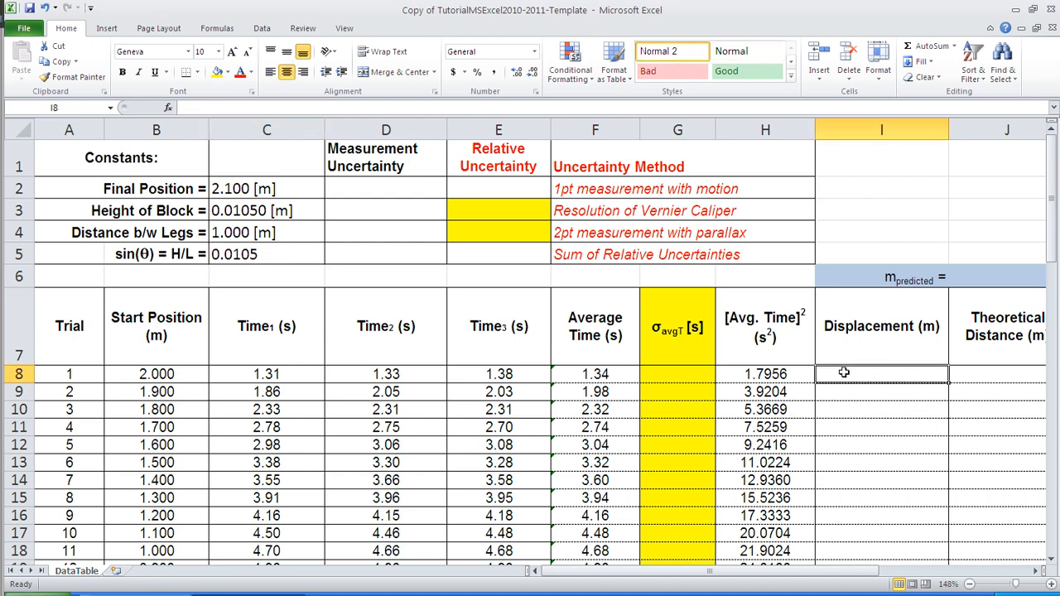
type("=")
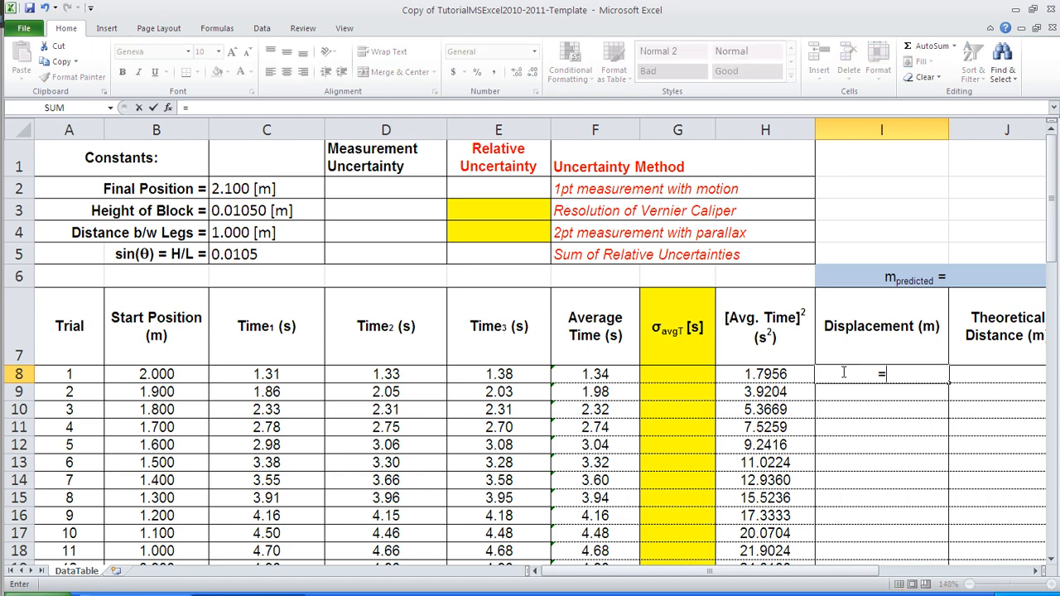
left_click(166, 374)
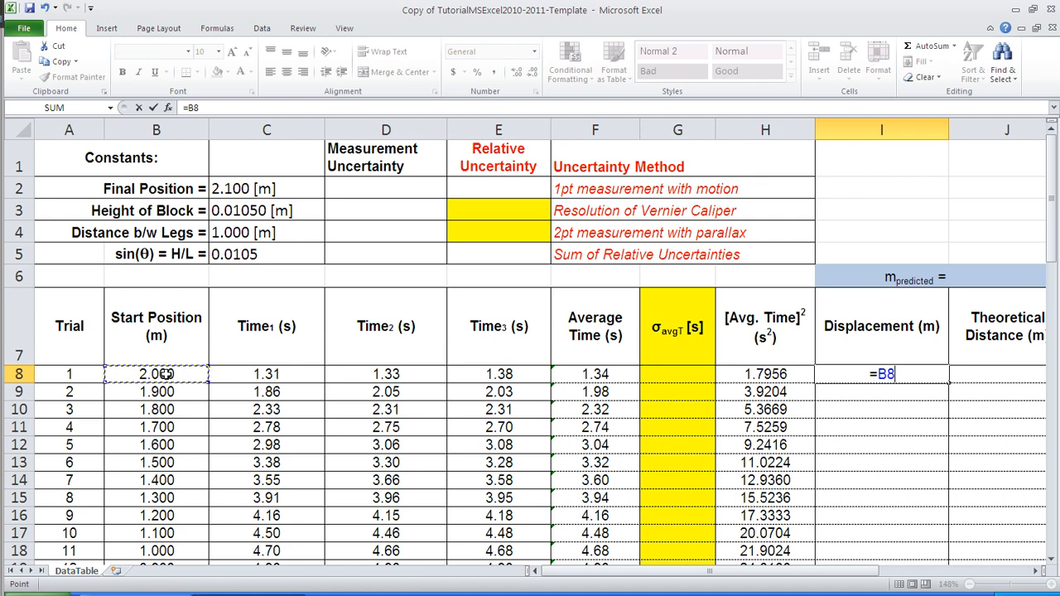
type("-")
left_click(223, 185)
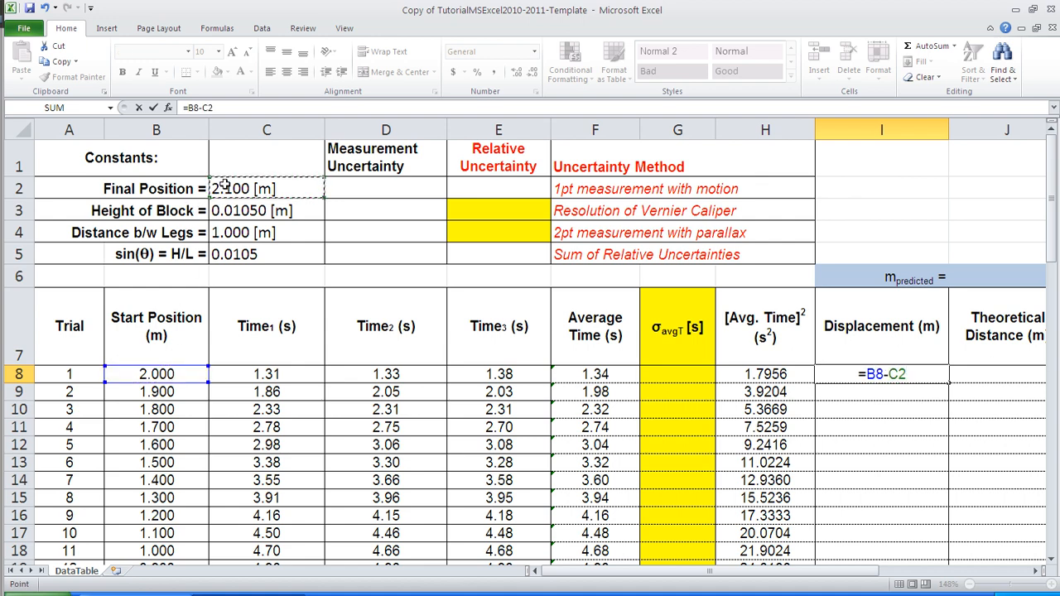
key("Return")
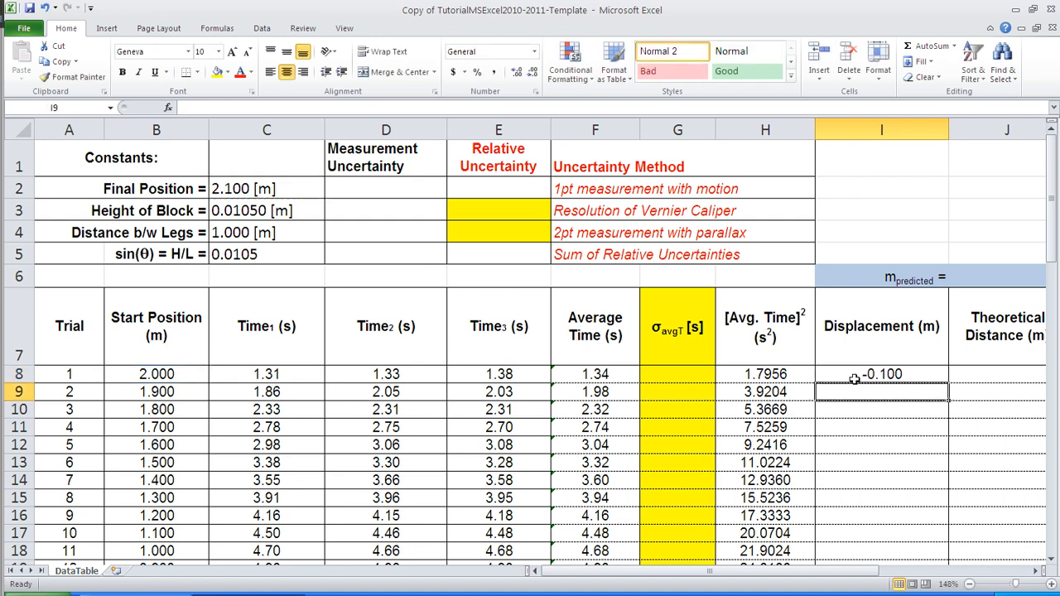
left_click(883, 375)
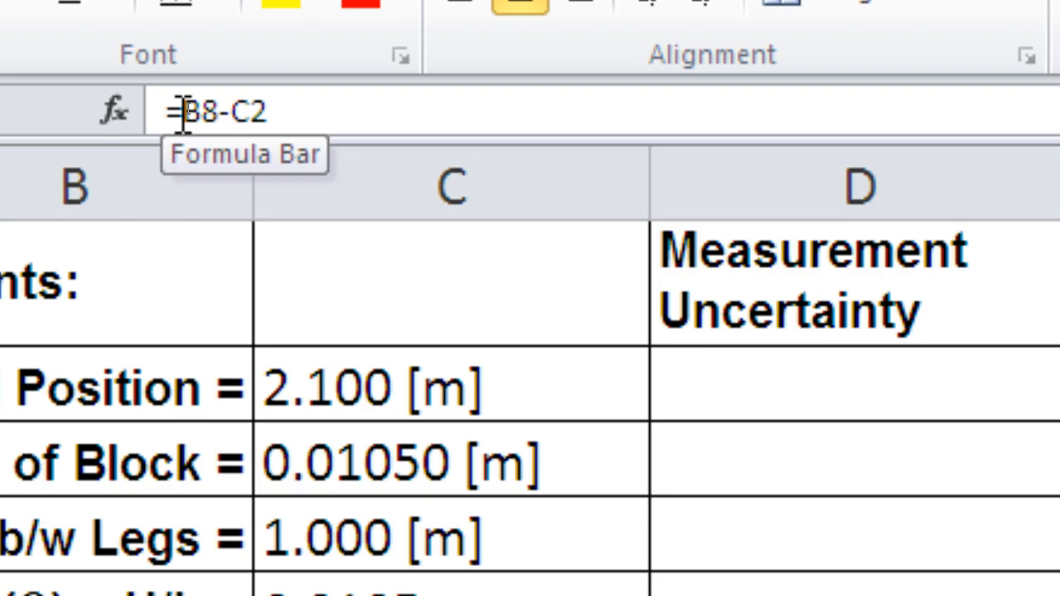
left_click(183, 112)
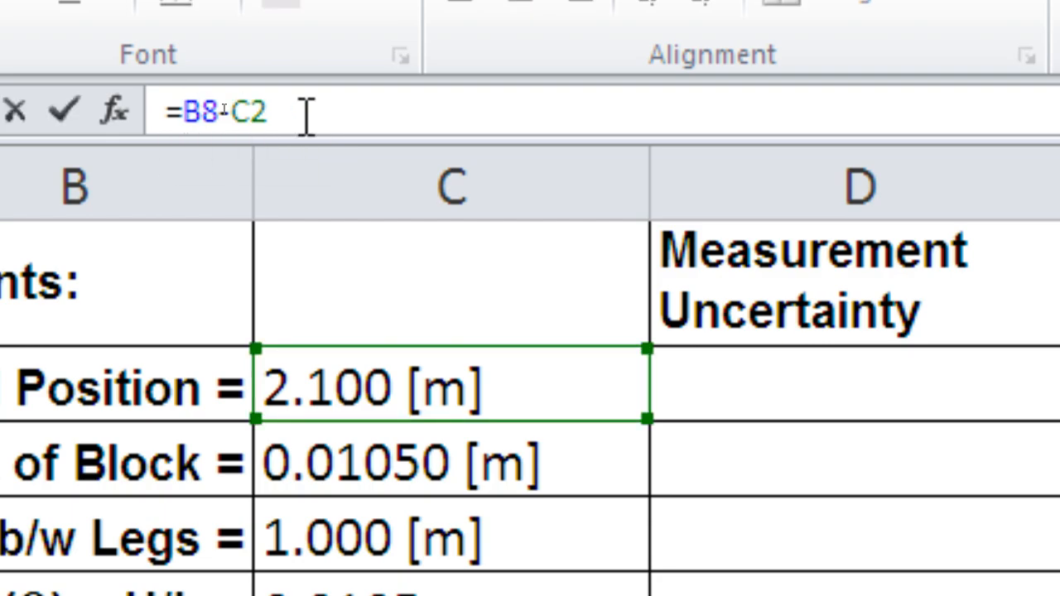
key("Escape")
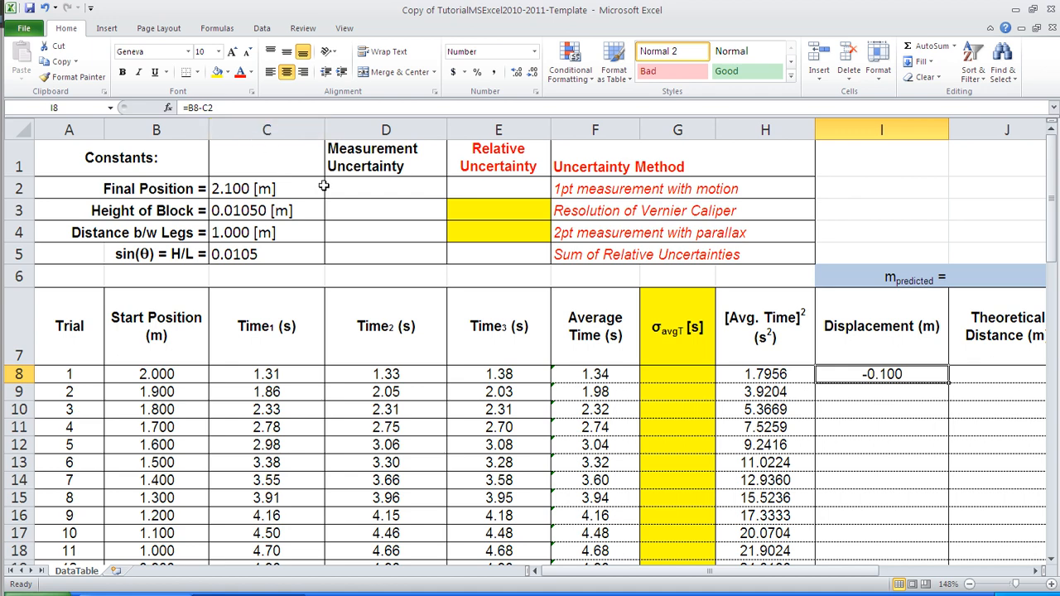
- Wrap the displacement formula in I8 in the absolute value function so it reads =ABS(B8-C2)
double_click(874, 374)
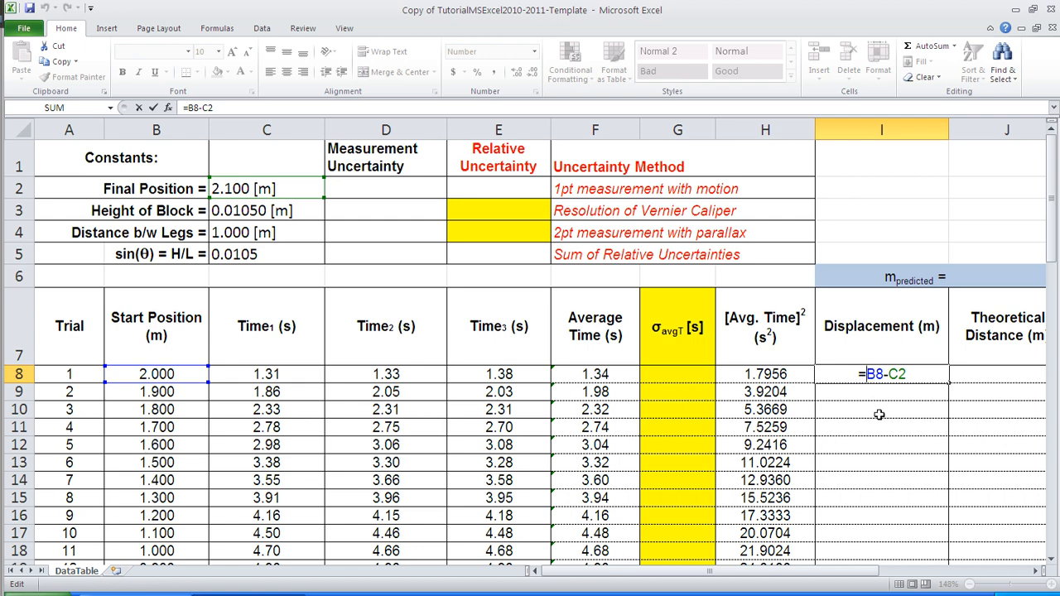
type("ab")
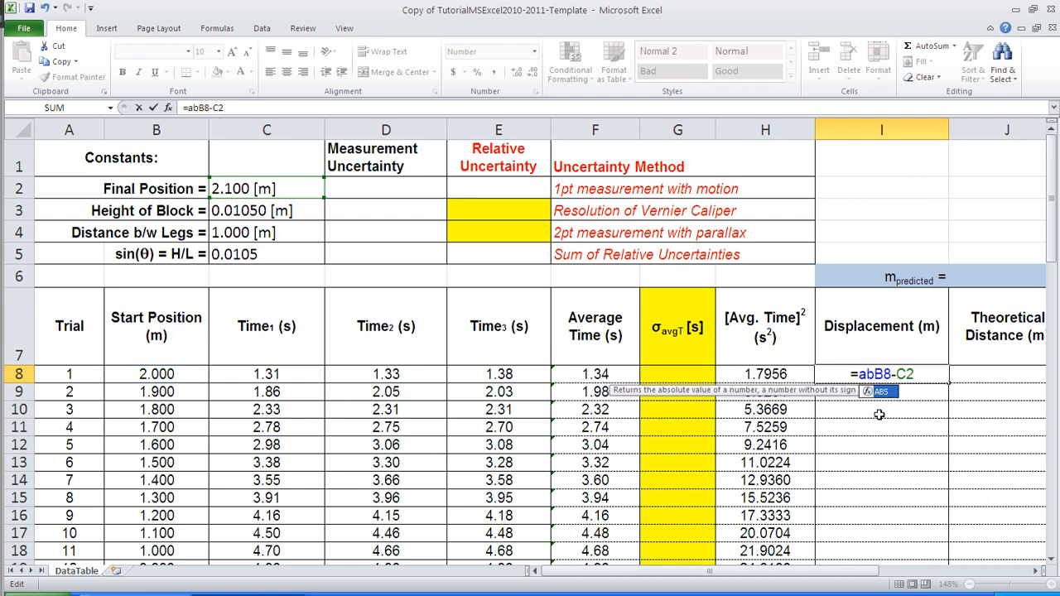
type("s")
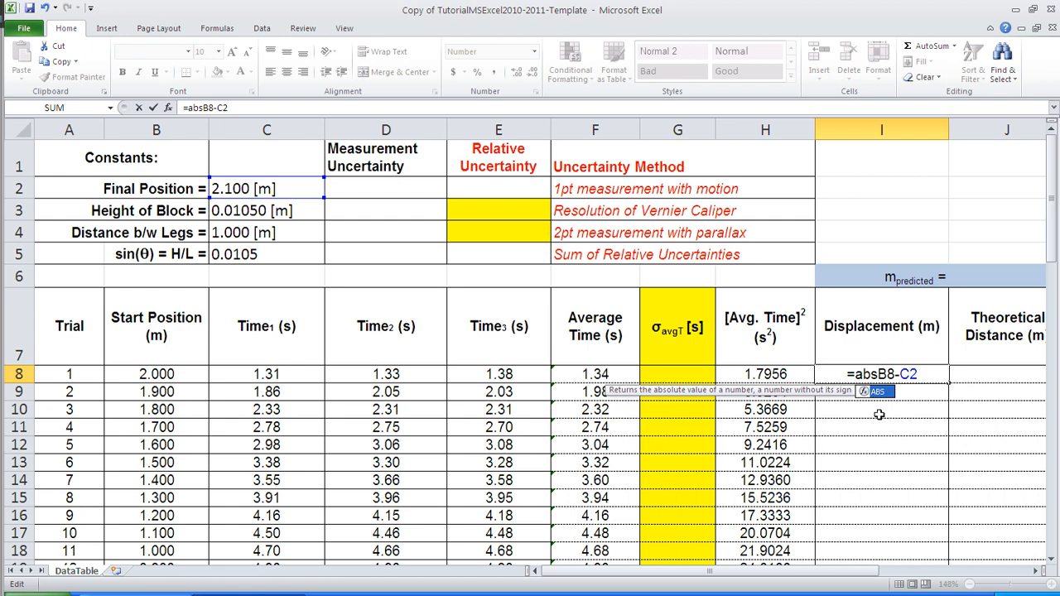
type("(")
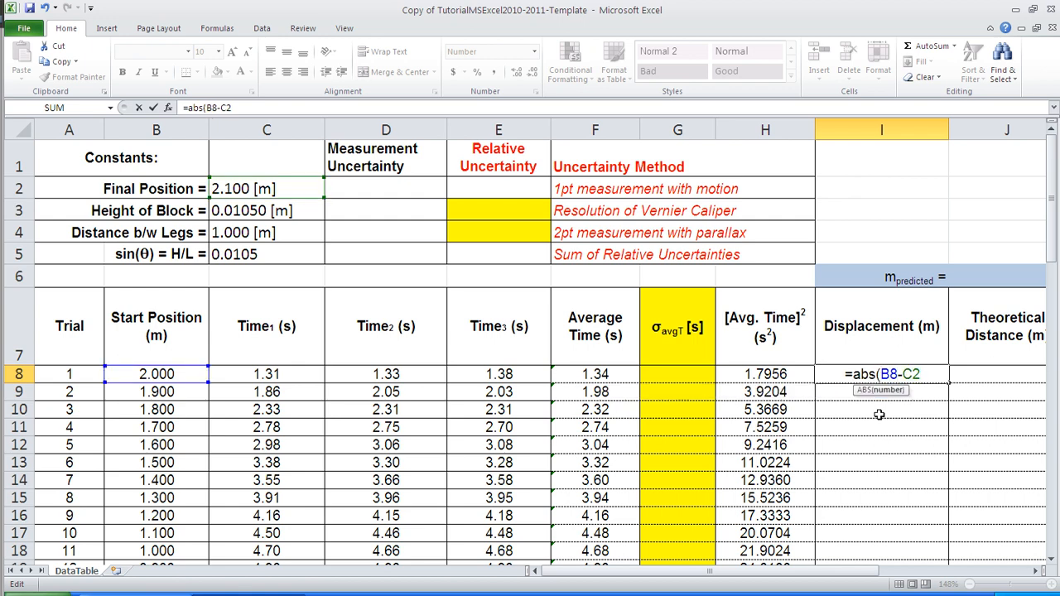
type(")")
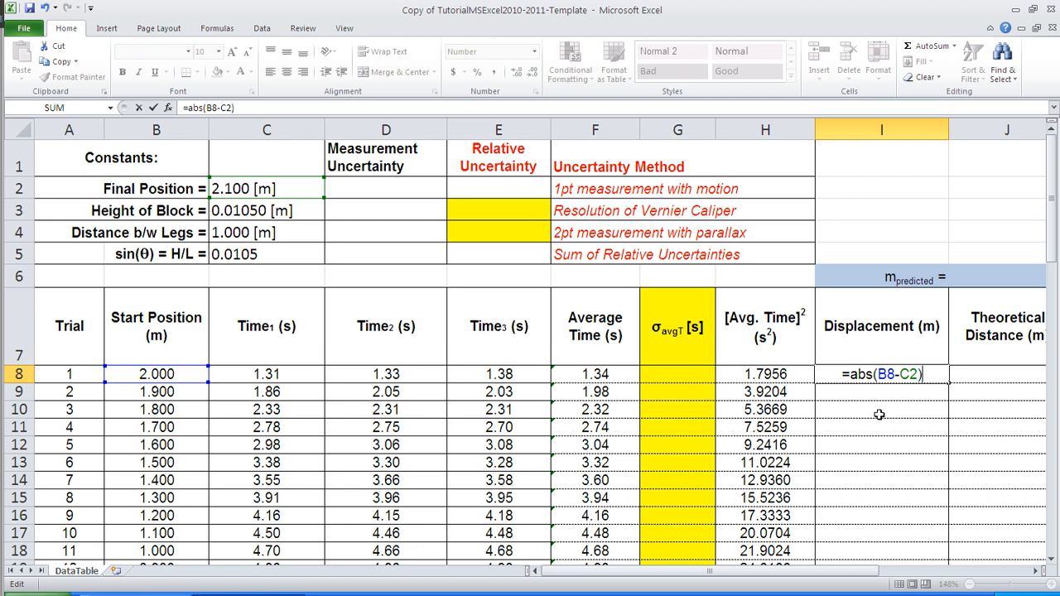
key("Return")
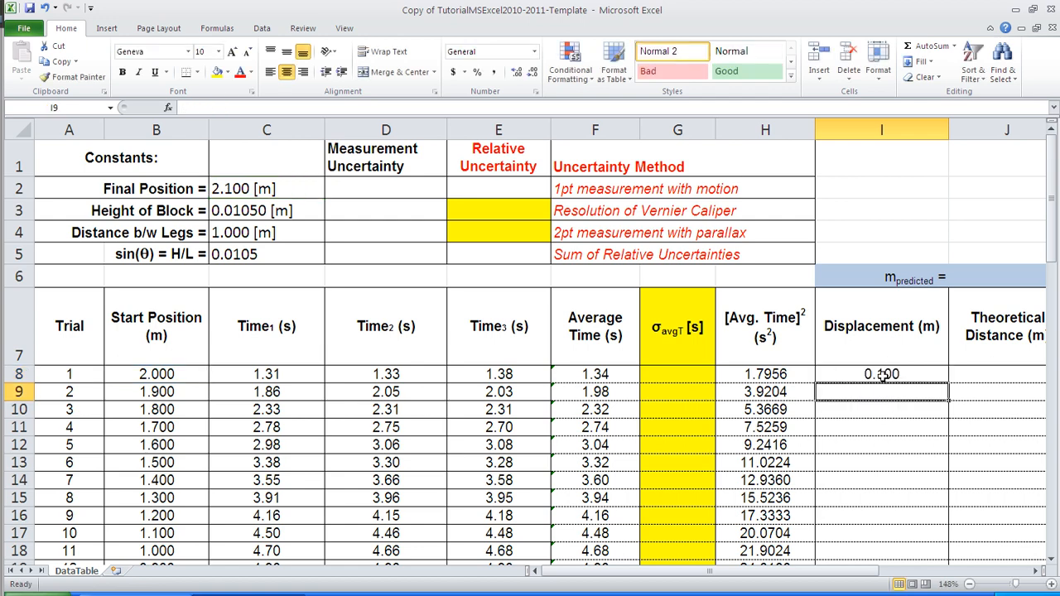
- Try to fill the displacement formula from I8 down to I15 and examine the copied cell references in I13
left_click(883, 374)
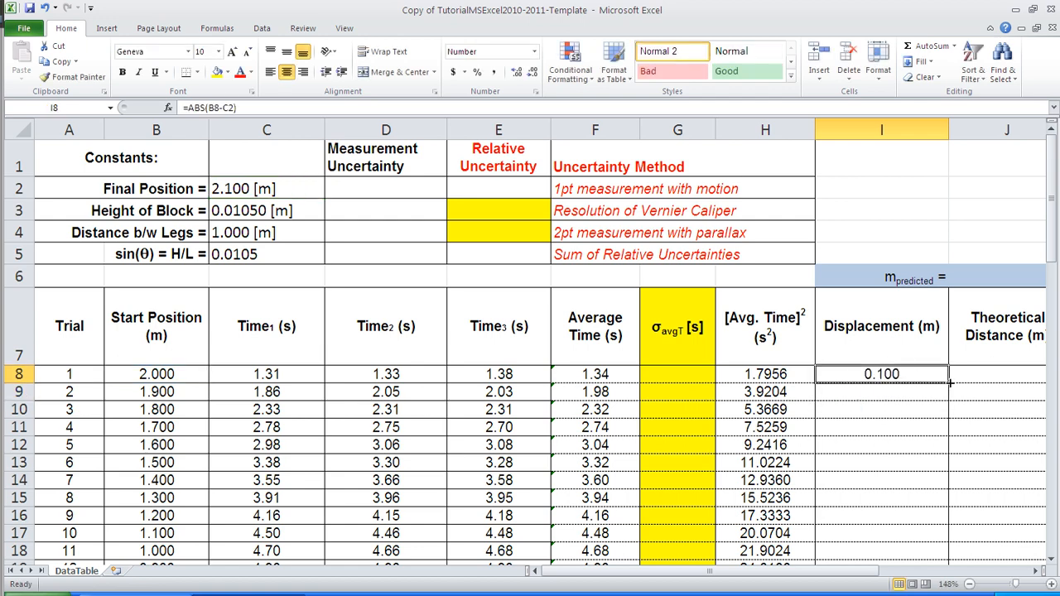
left_click_drag(950, 383, 944, 512)
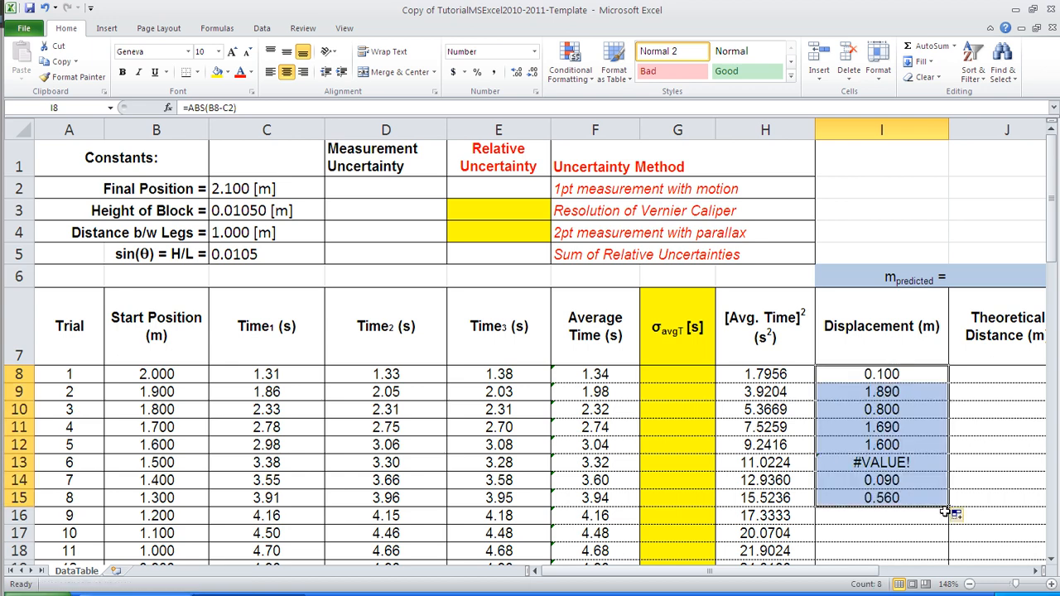
left_click(883, 465)
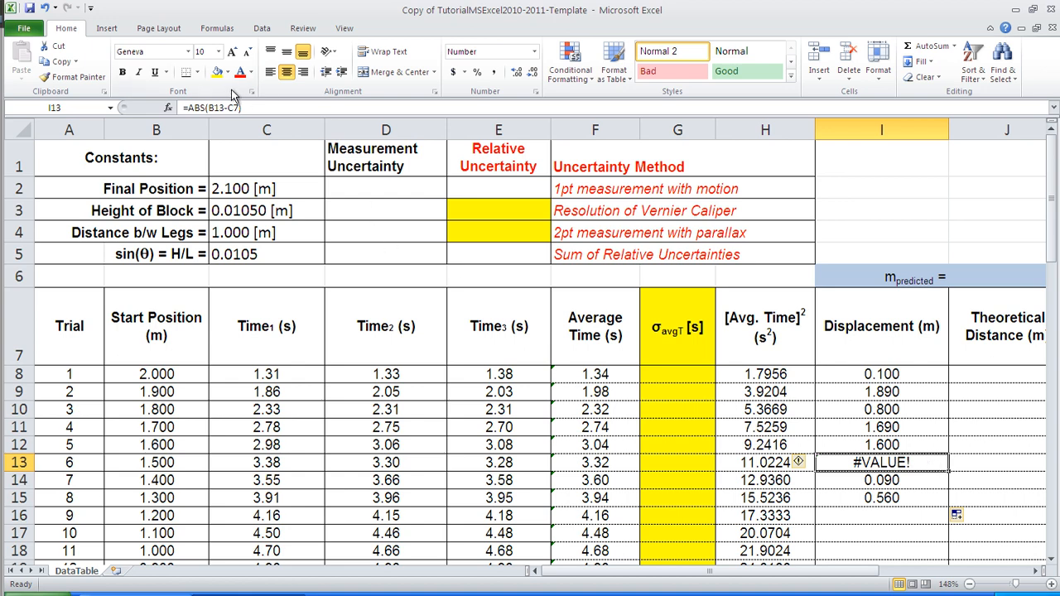
double_click(898, 461)
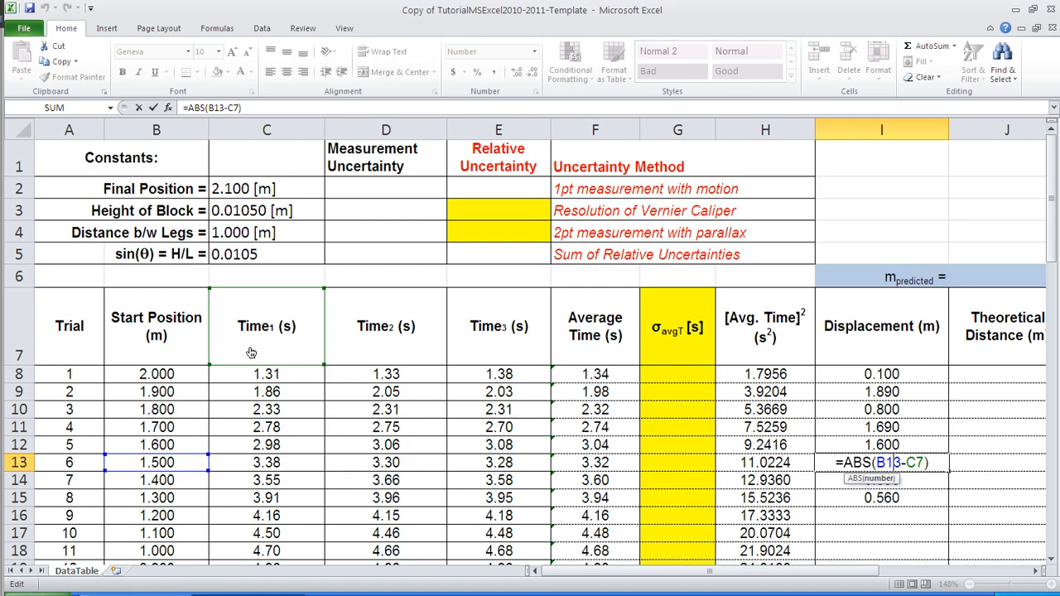
key("Return")
left_click(886, 374)
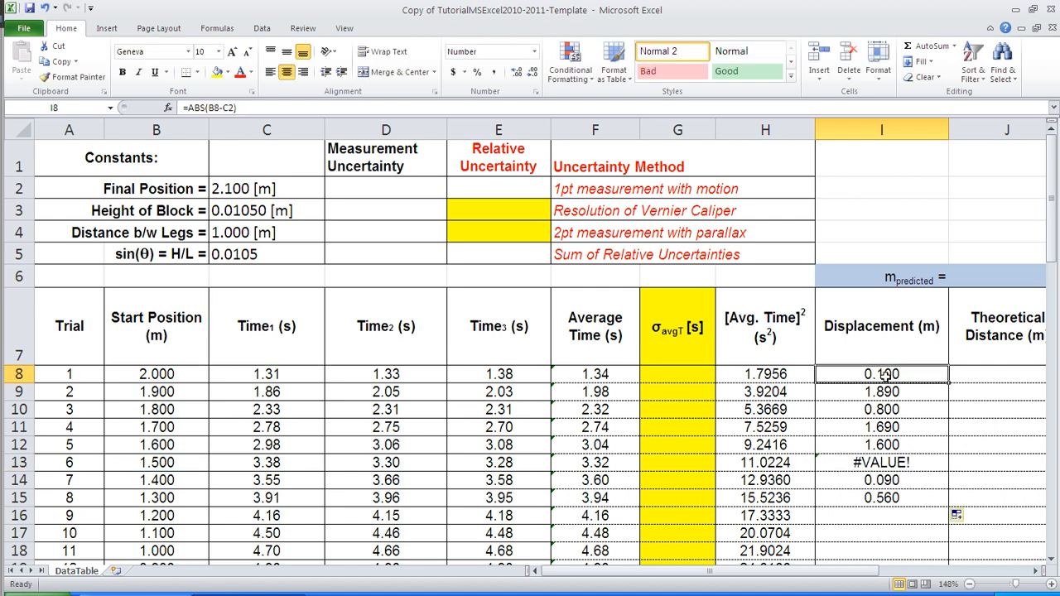
key("ctrl+z")
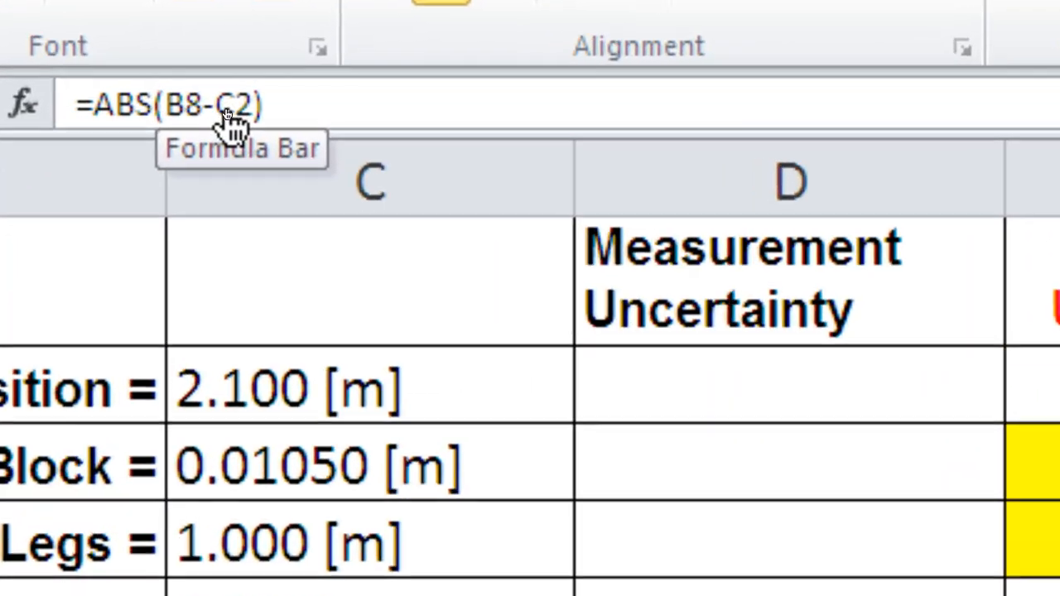
- Lock the row of the Final Position reference in I8 so the formula reads =ABS(B8-C$2)
left_click(236, 106)
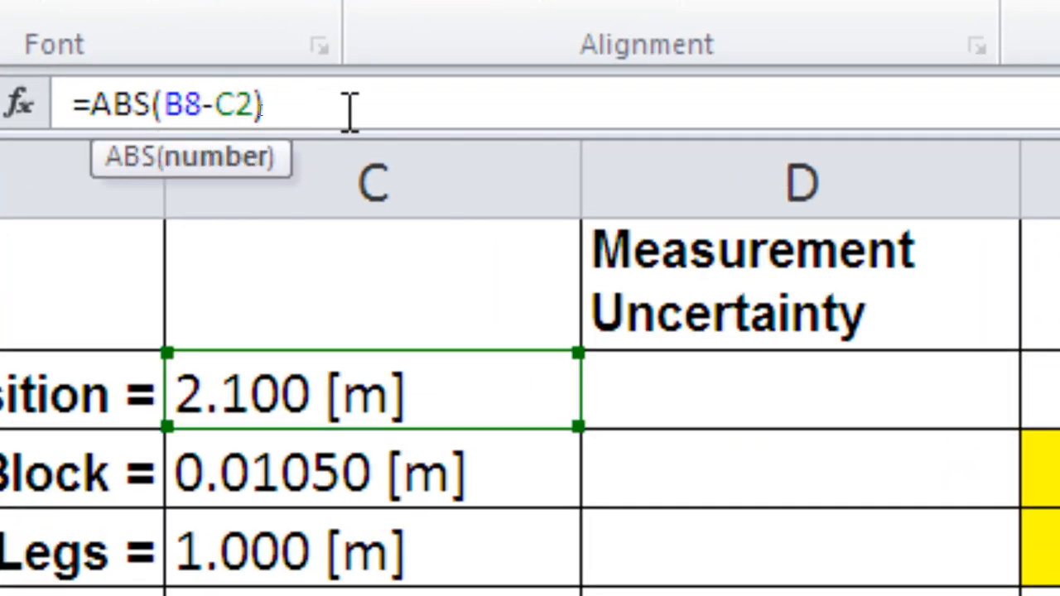
type("$")
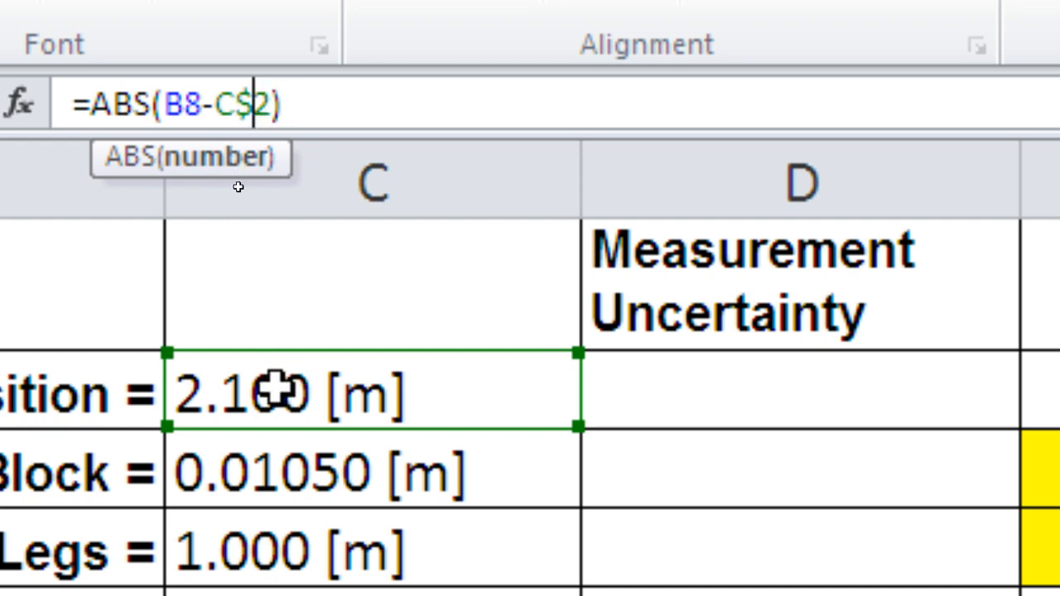
left_click(215, 106)
type("$")
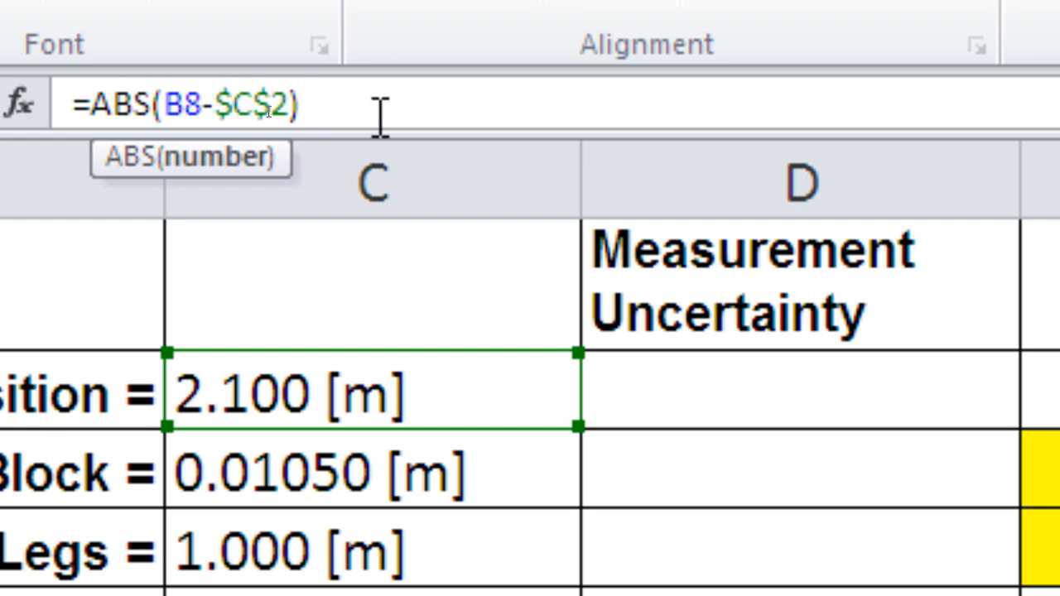
key("BackSpace")
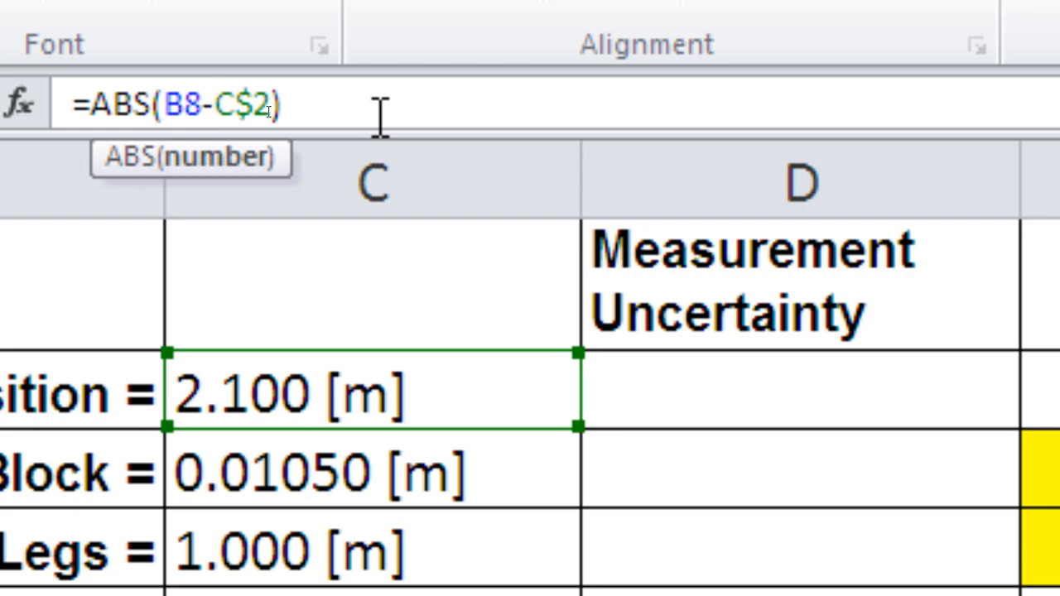
key("Return")
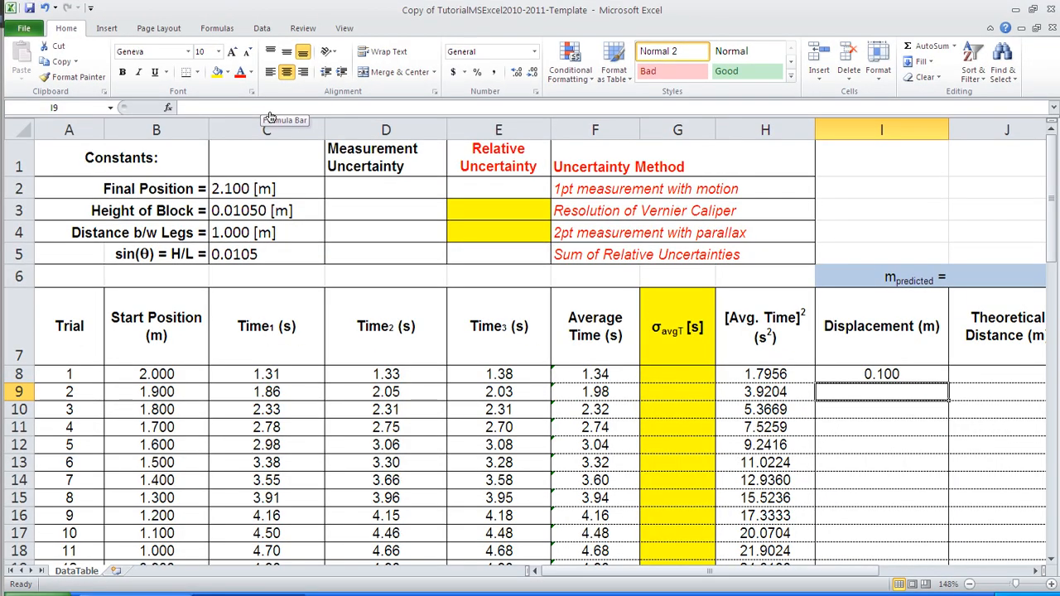
- Try filling the row-locked displacement formula from I8 down to I14 and check the copied formulas in I9:I11
left_click(883, 375)
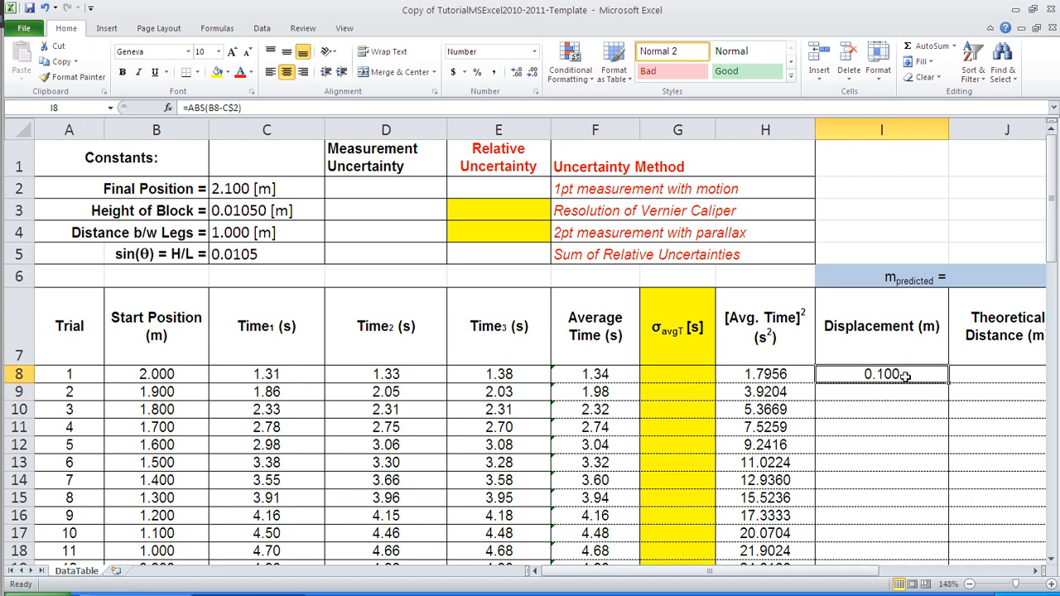
left_click_drag(950, 382, 939, 485)
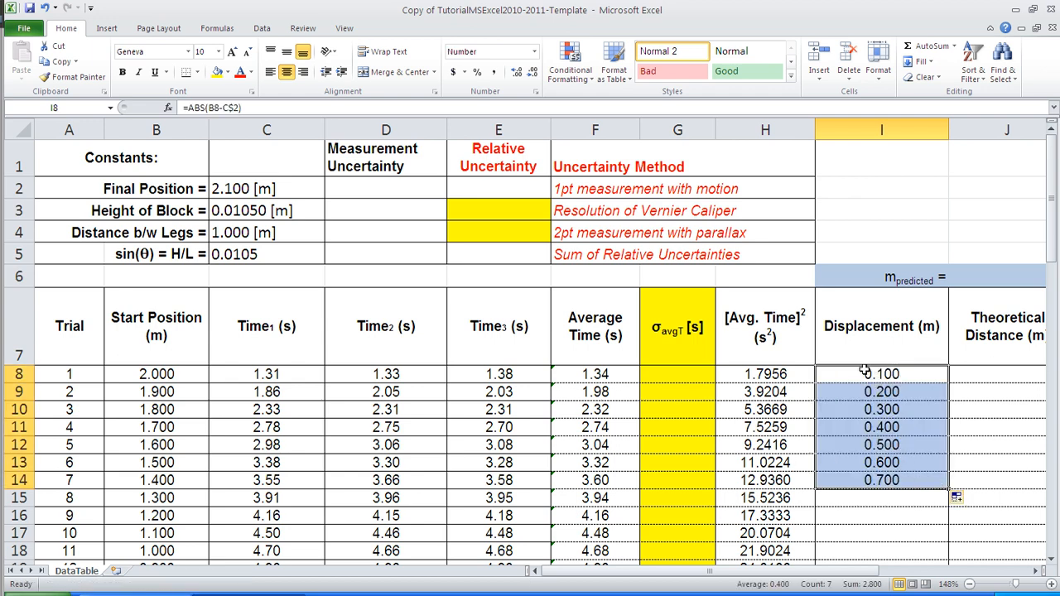
left_click(876, 390)
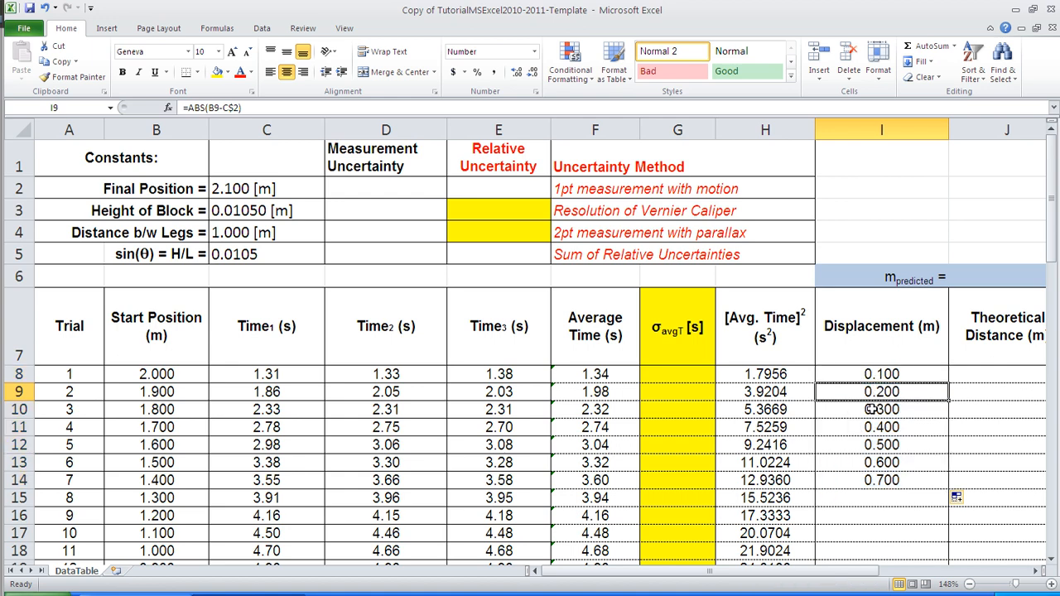
left_click(871, 409)
left_click(871, 426)
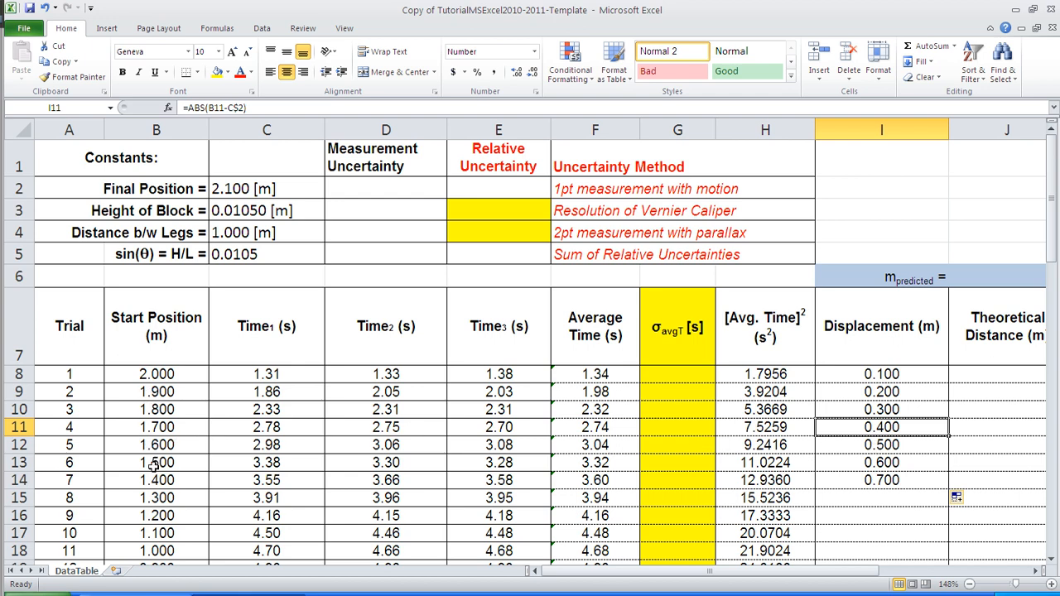
left_click(871, 376)
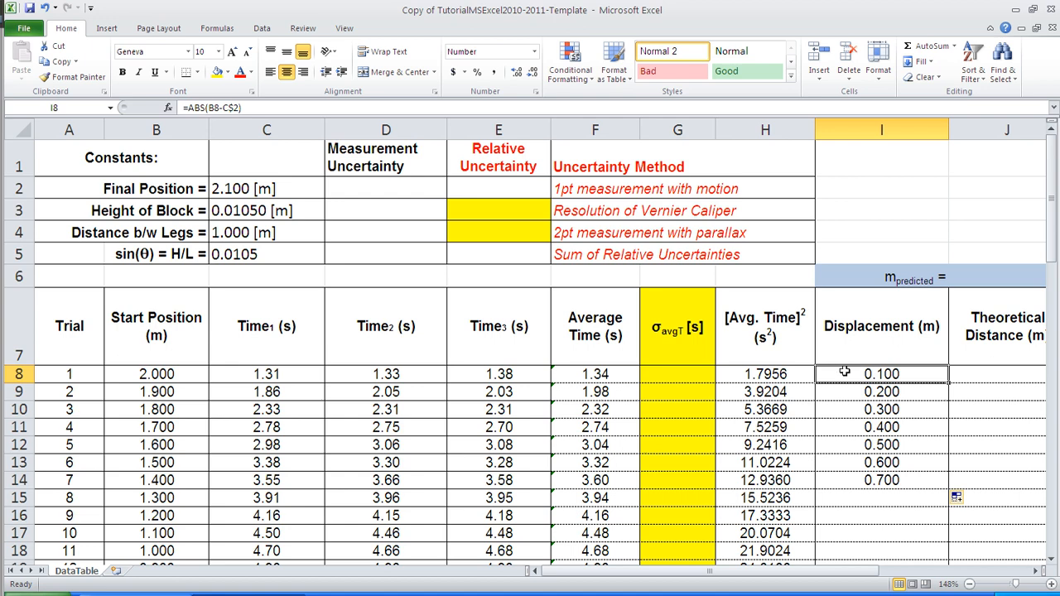
key("ctrl+z")
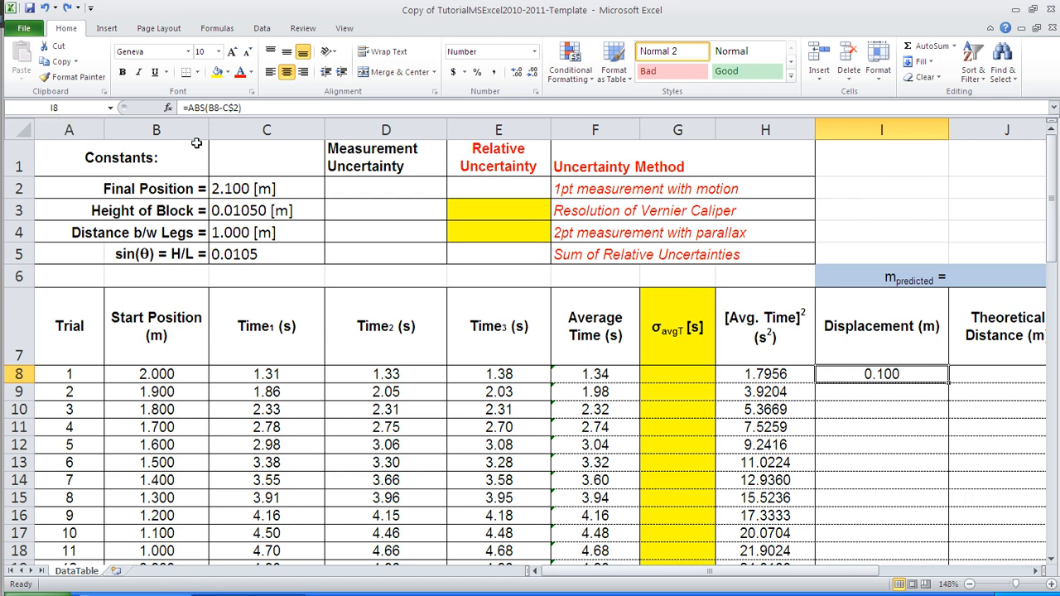
left_click(774, 374)
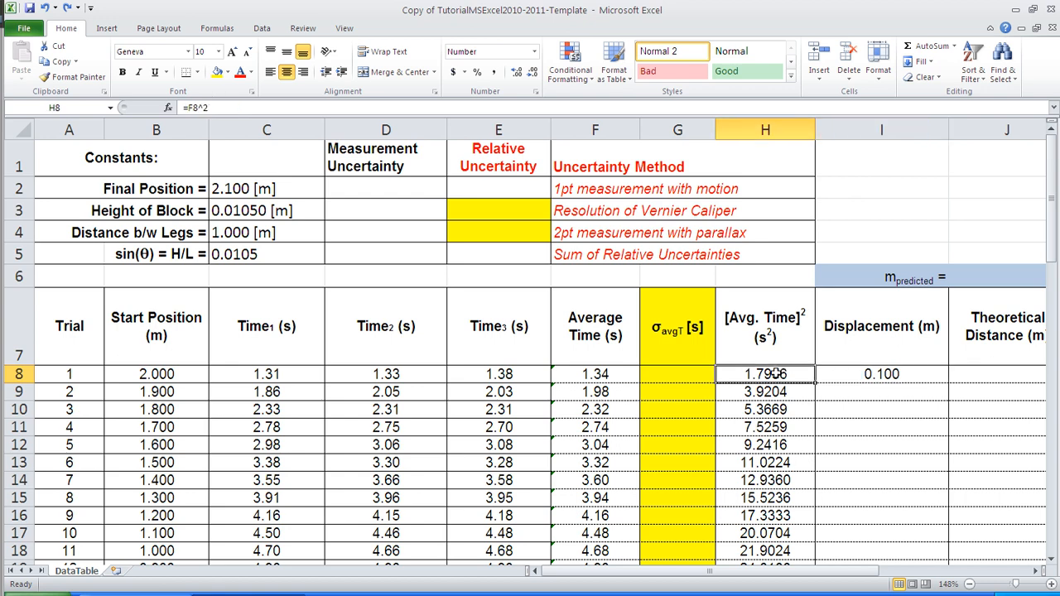
left_click(598, 375)
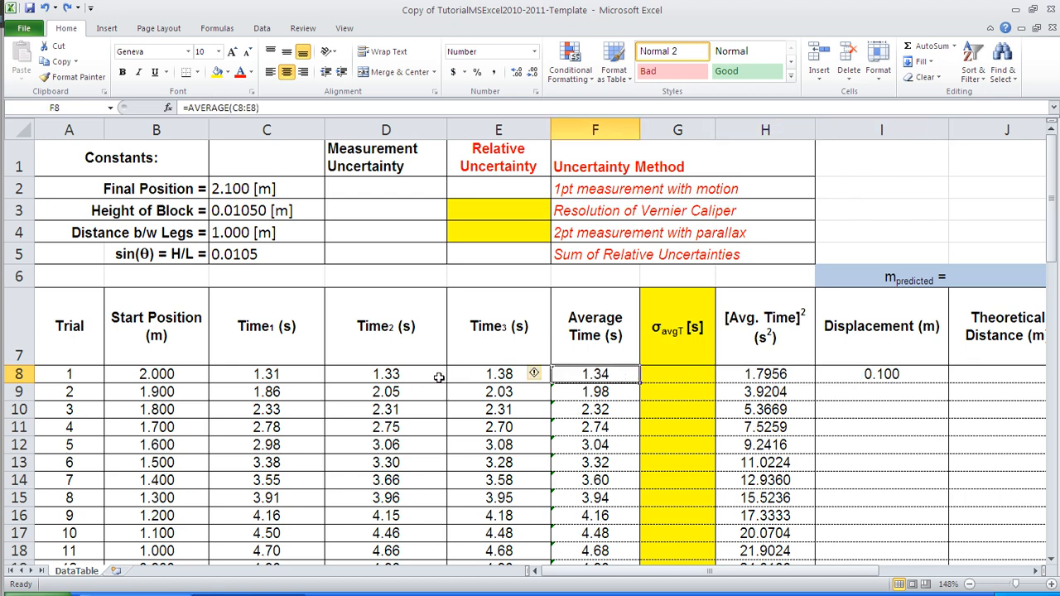
left_click(477, 377)
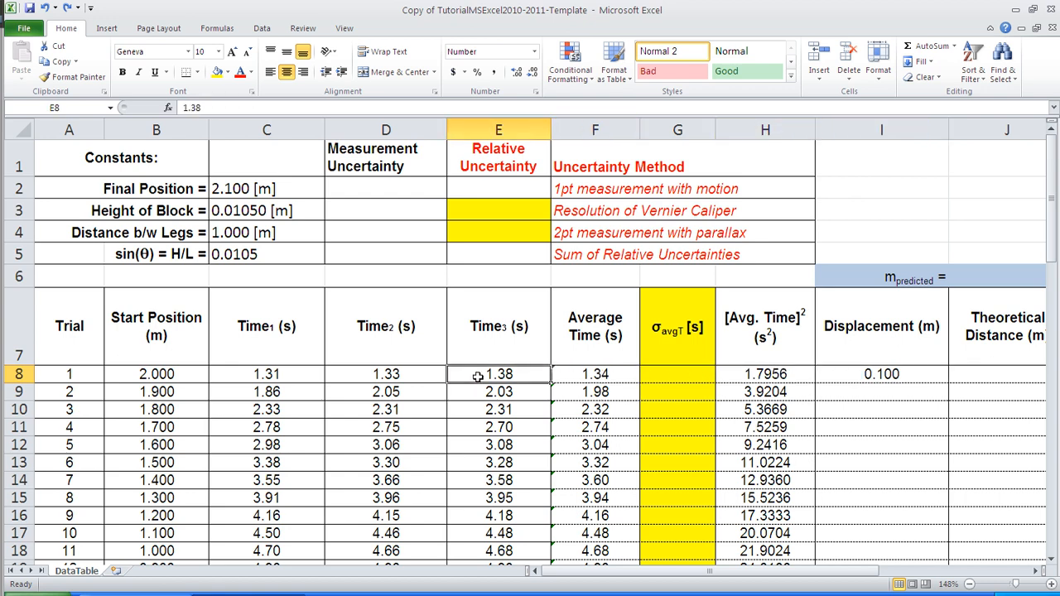
left_click(378, 304)
- Name the Final Position value cell C2 as Final_P and reselect the cell to check the name
left_click(250, 189)
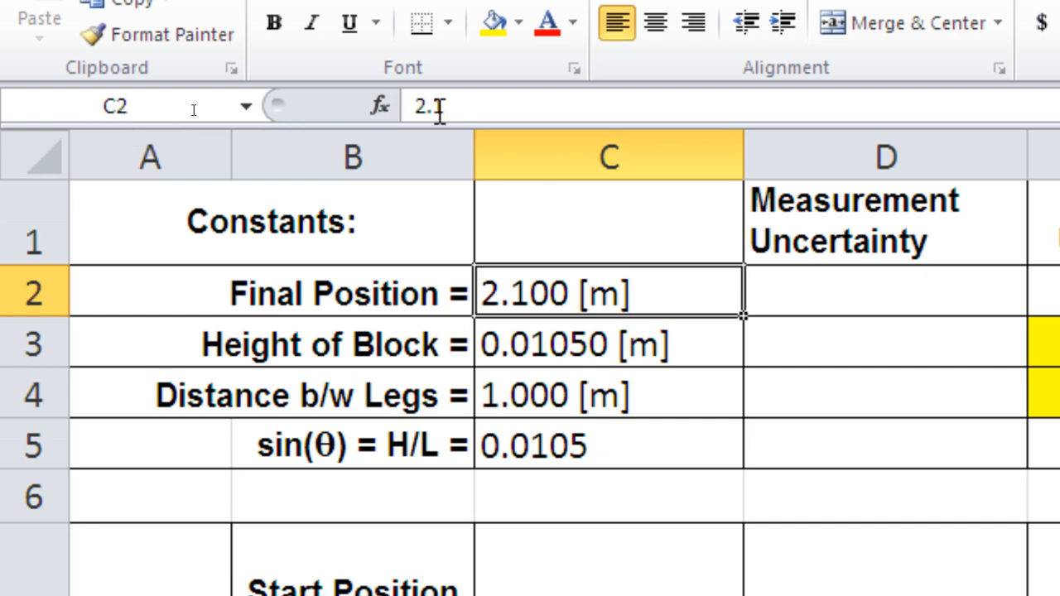
left_click(119, 105)
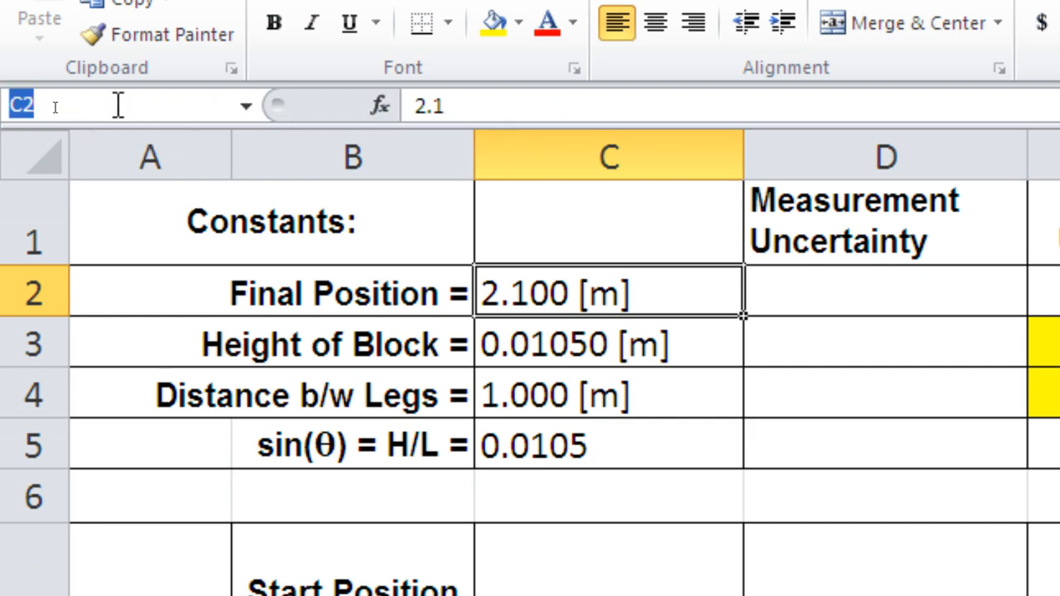
type("F")
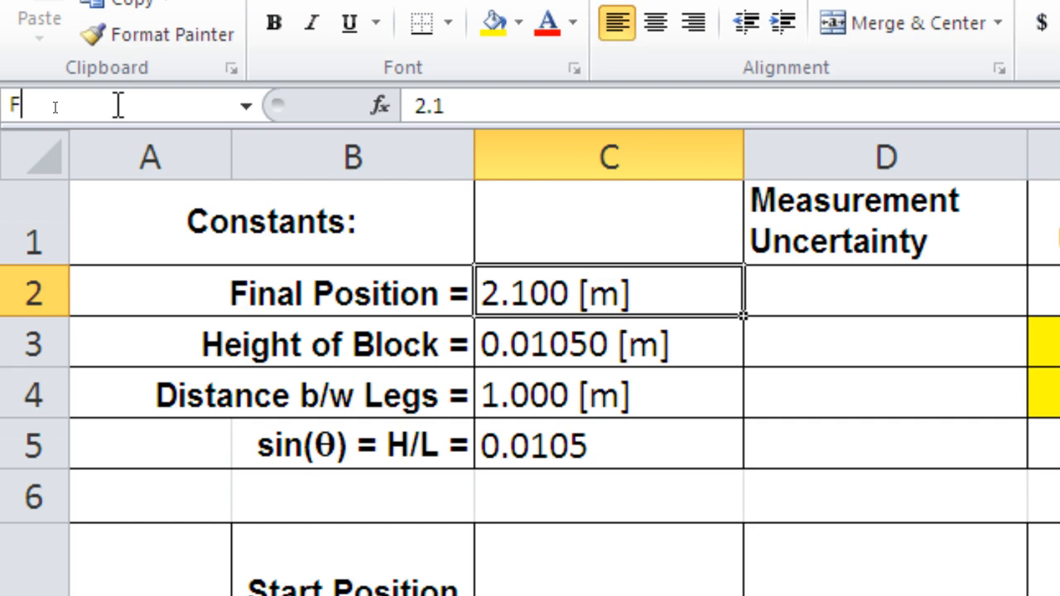
type("inal_")
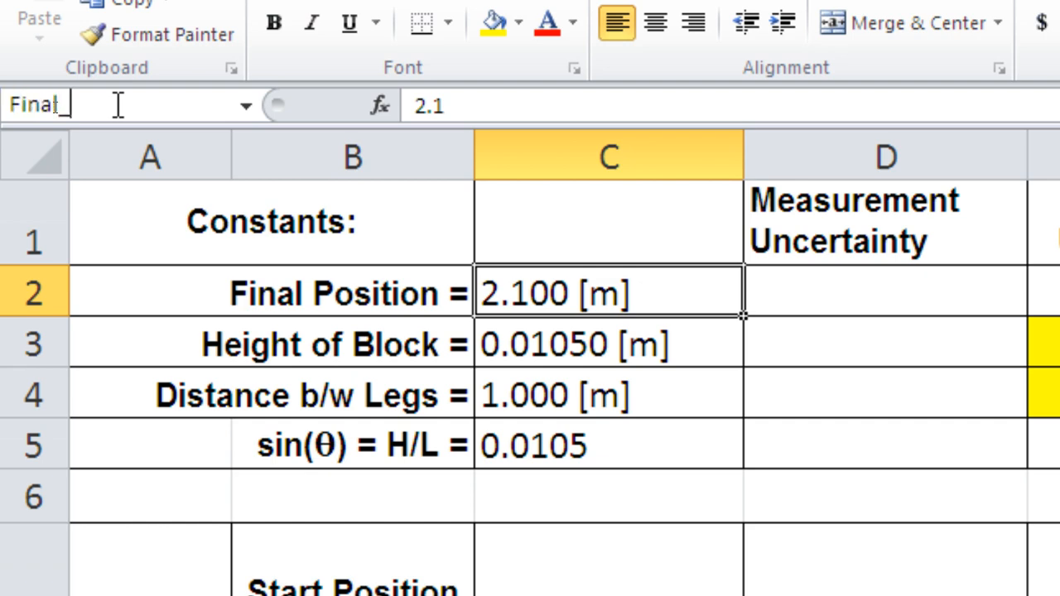
type("P")
key("Return")
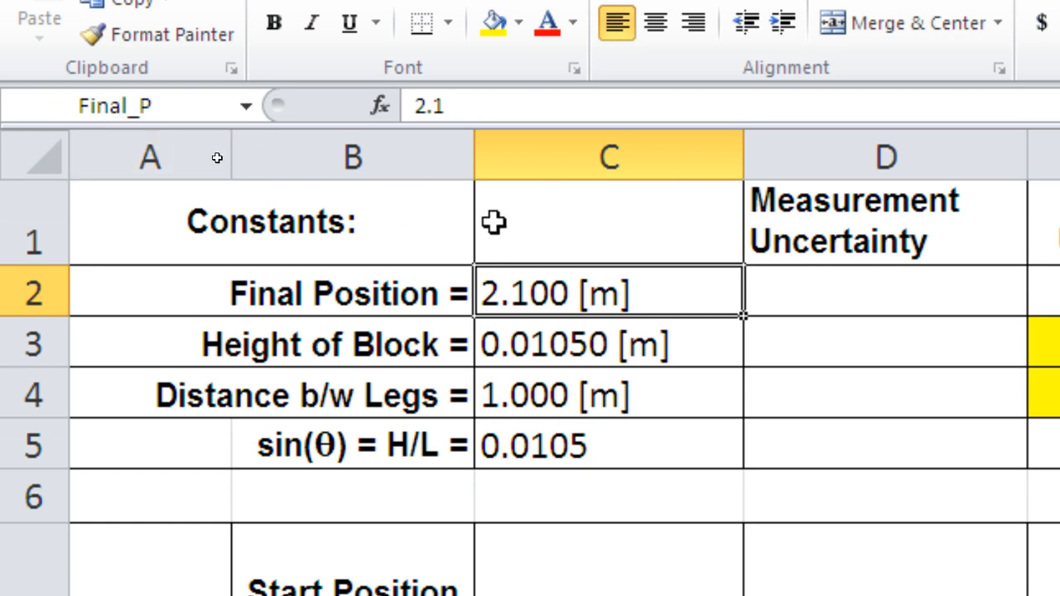
left_click(795, 314)
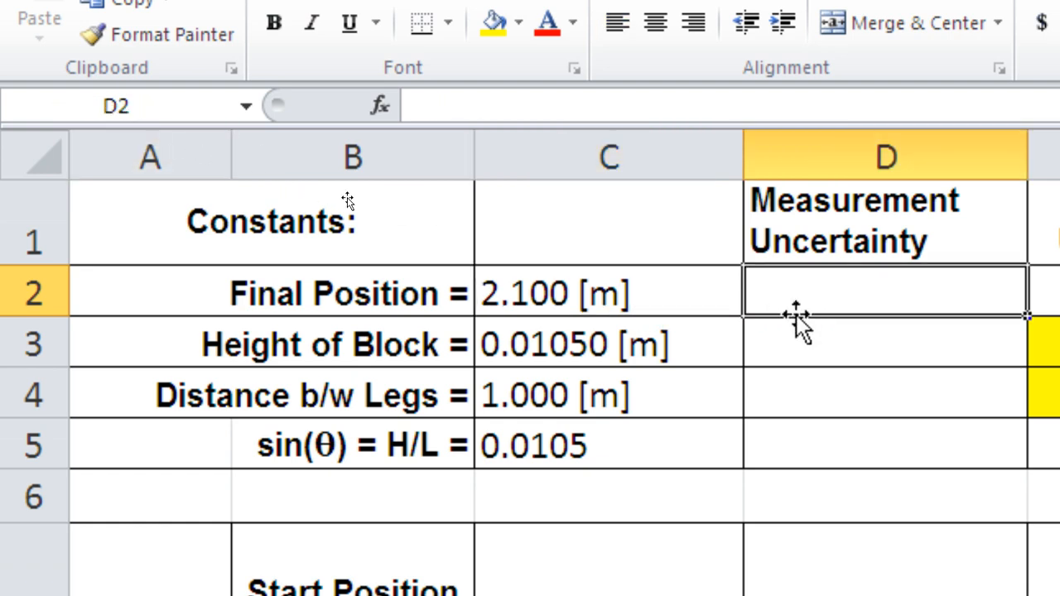
left_click(598, 296)
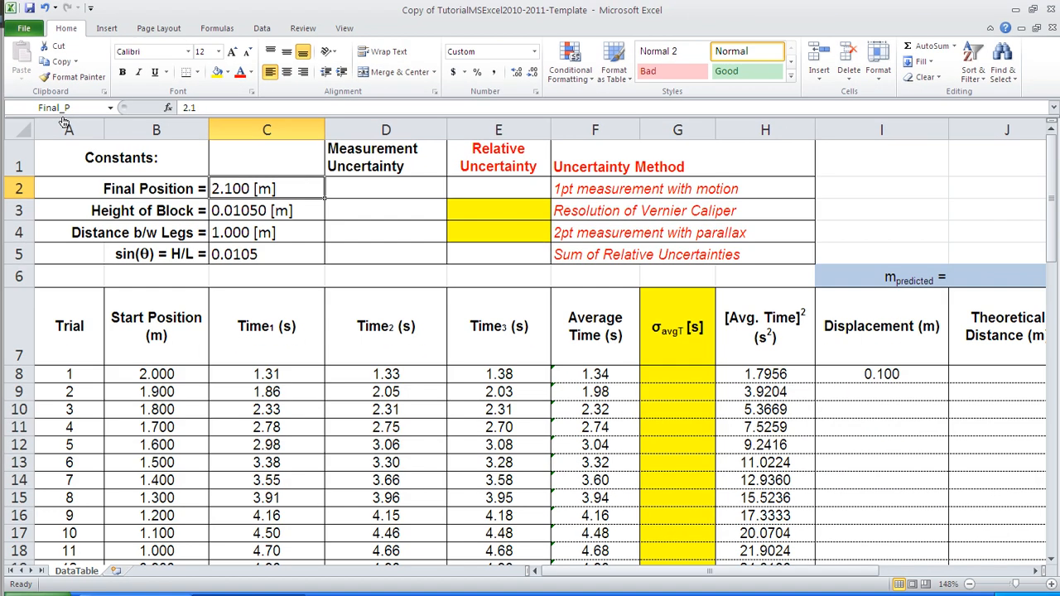
- Replace the displacement formula in I8 with =ABS(Final_P-B8), using the named Final Position cell
left_click(871, 376)
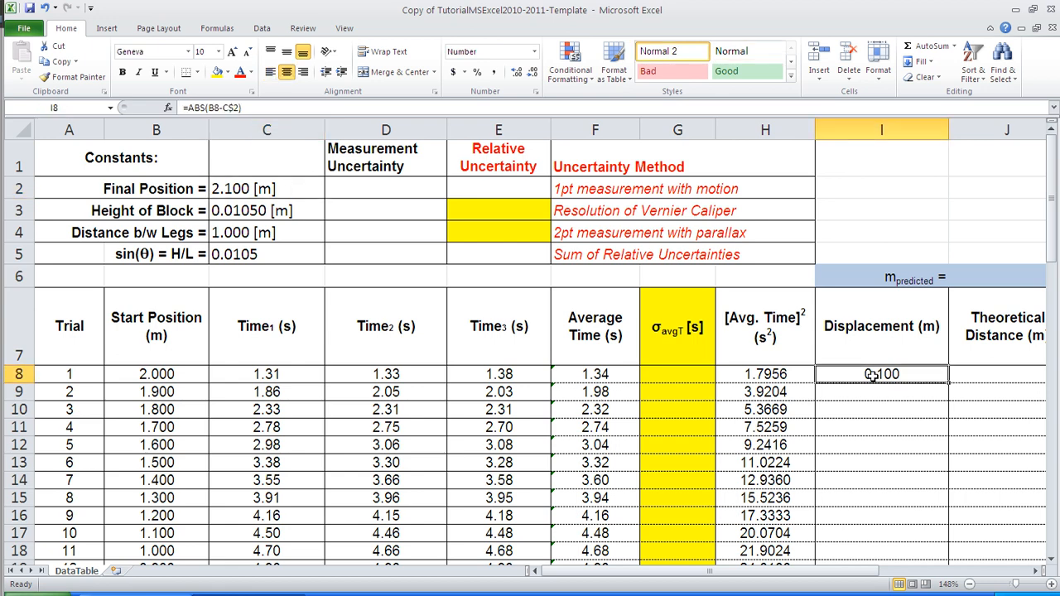
left_click(245, 106)
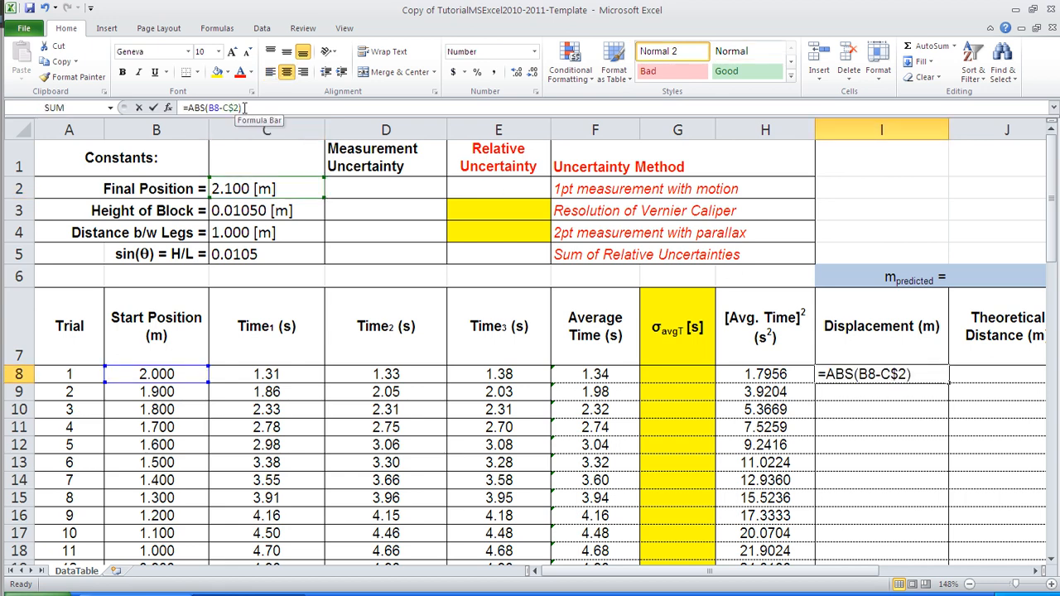
type("=a")
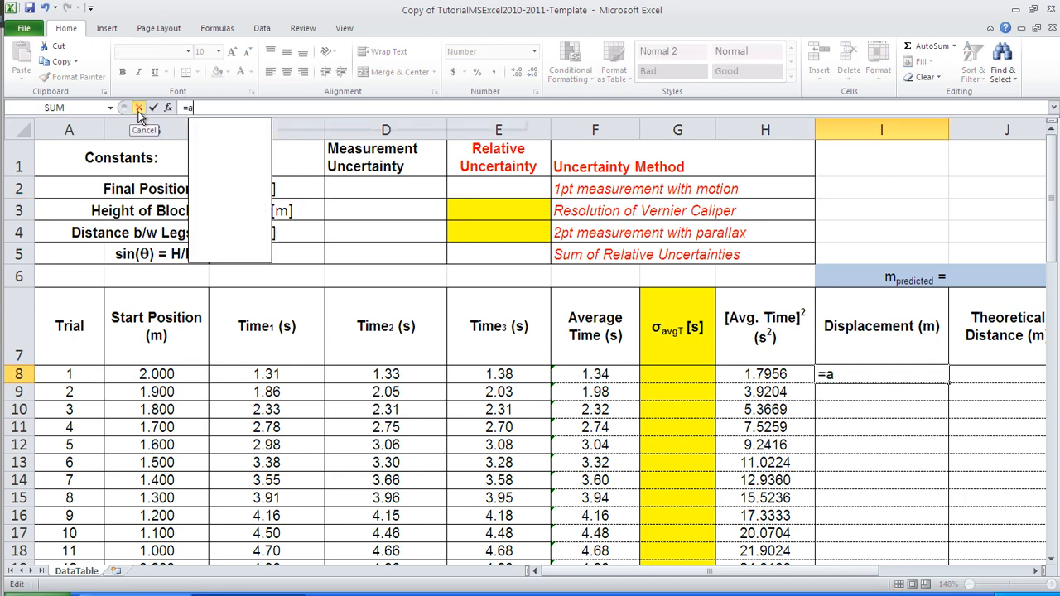
type("bs(")
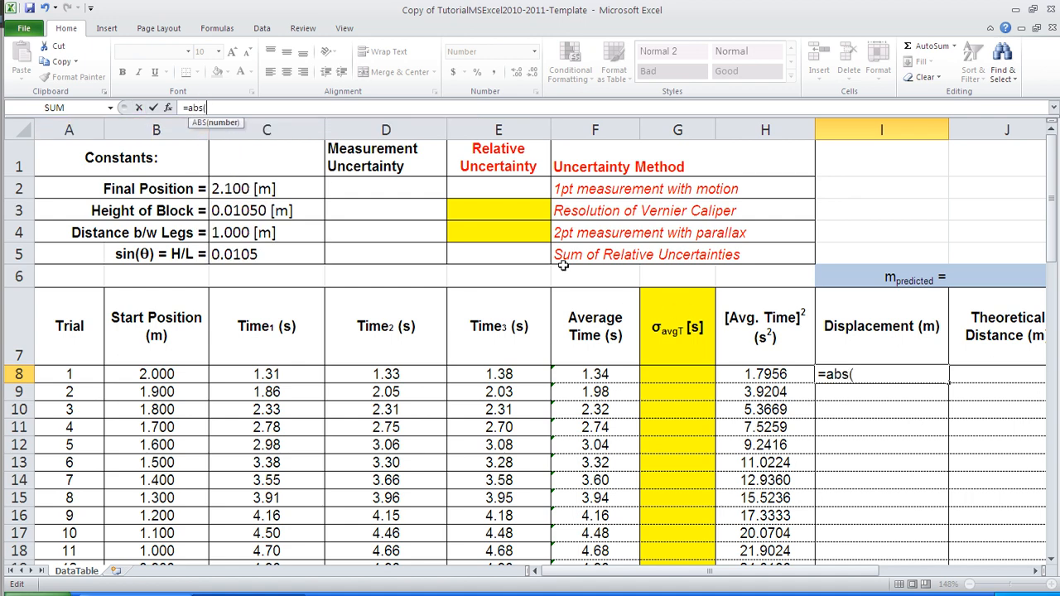
left_click(243, 189)
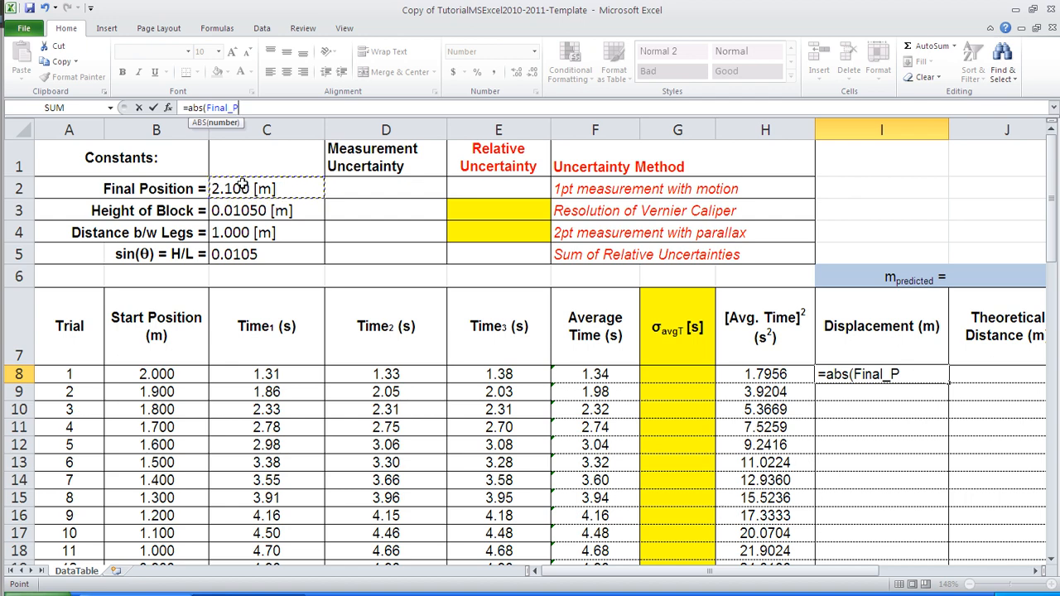
type("-")
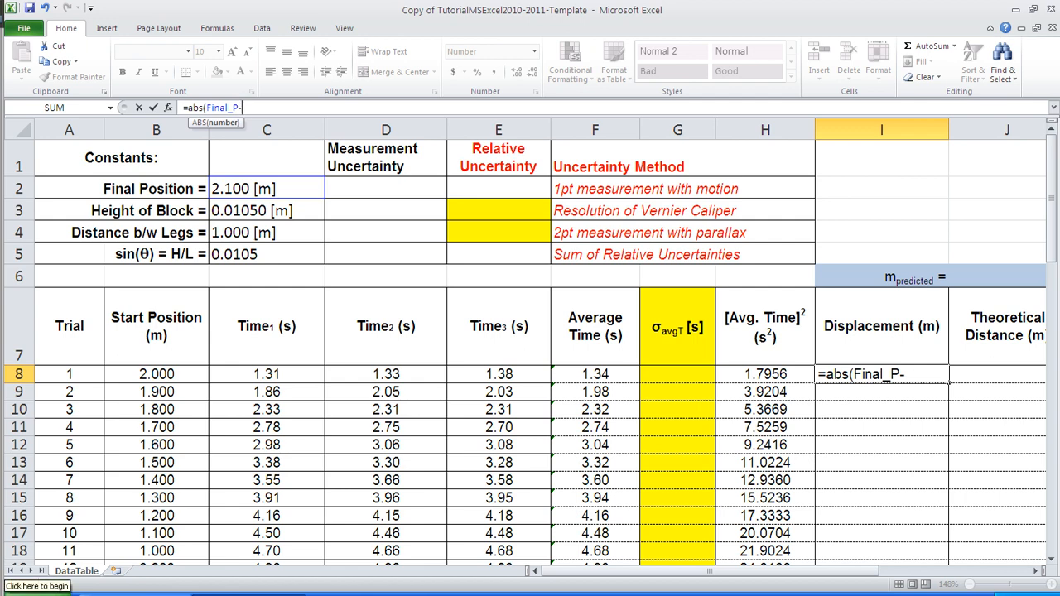
left_click(141, 374)
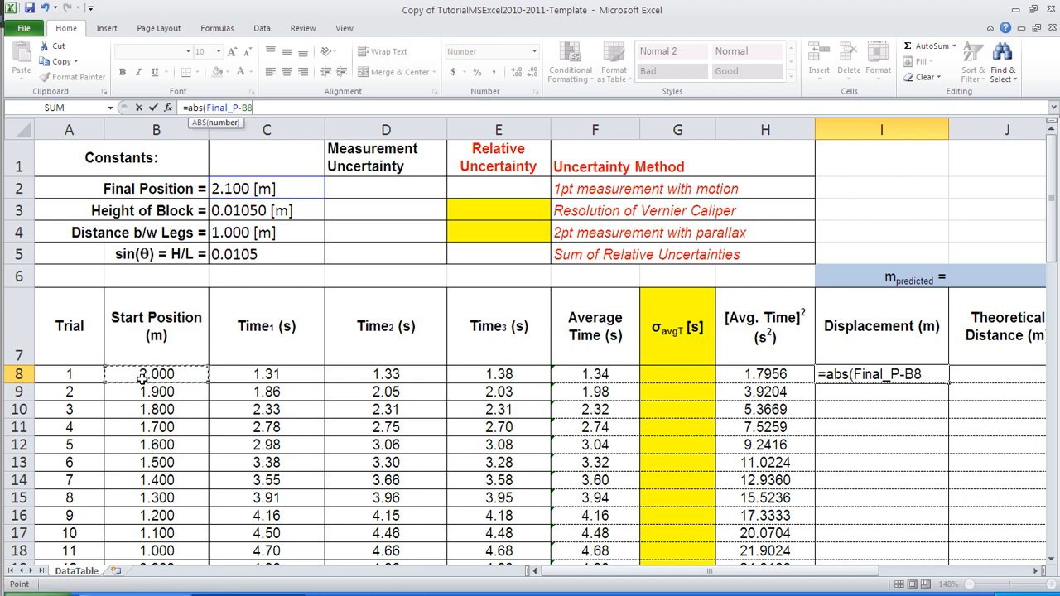
type(")")
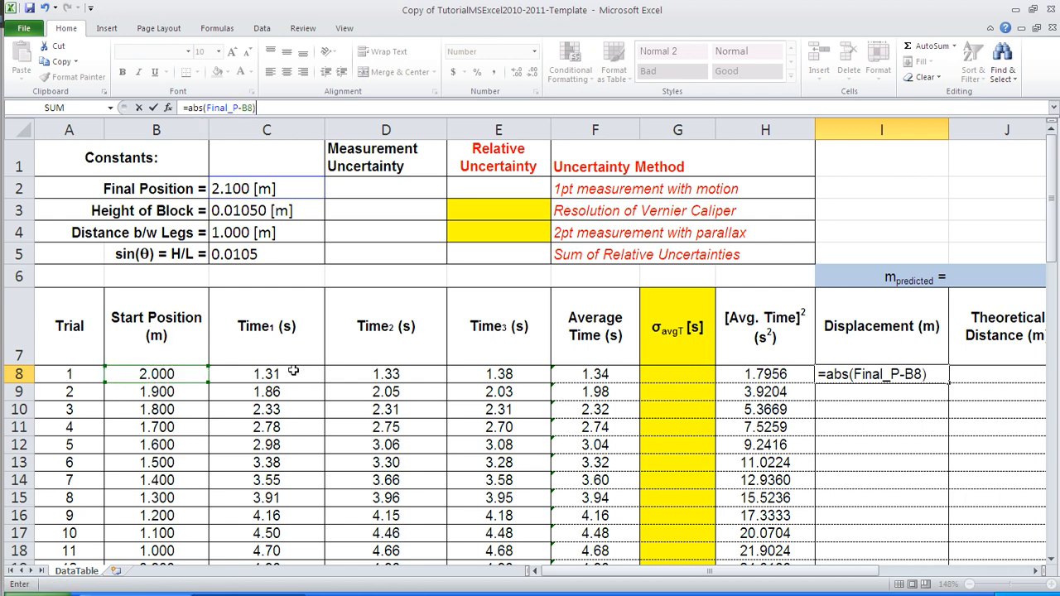
key("Return")
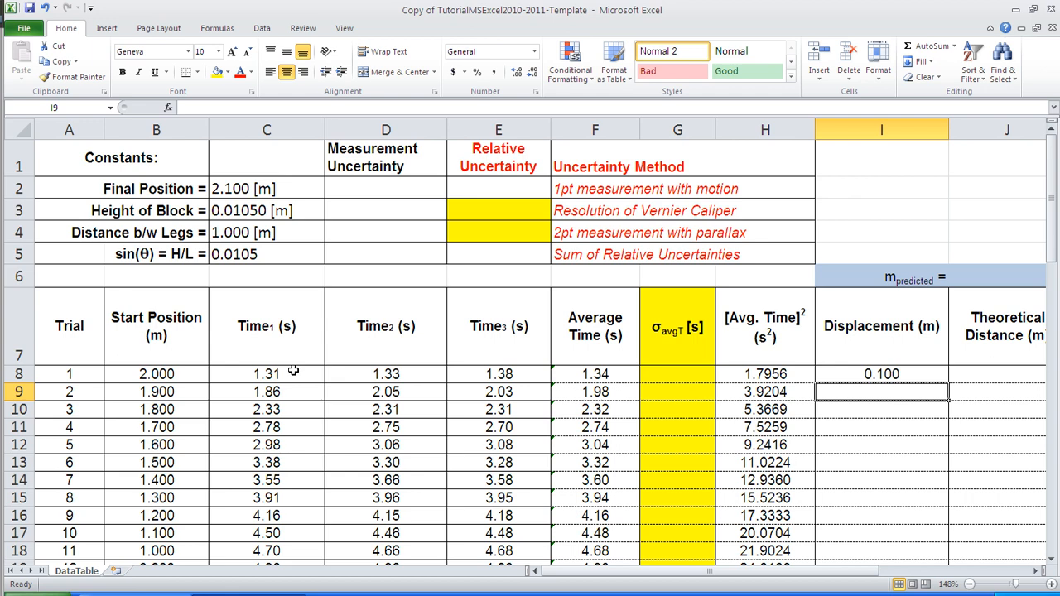
- Fill the named-reference displacement formula from I8 down to I23 for all 16 trials
left_click(875, 376)
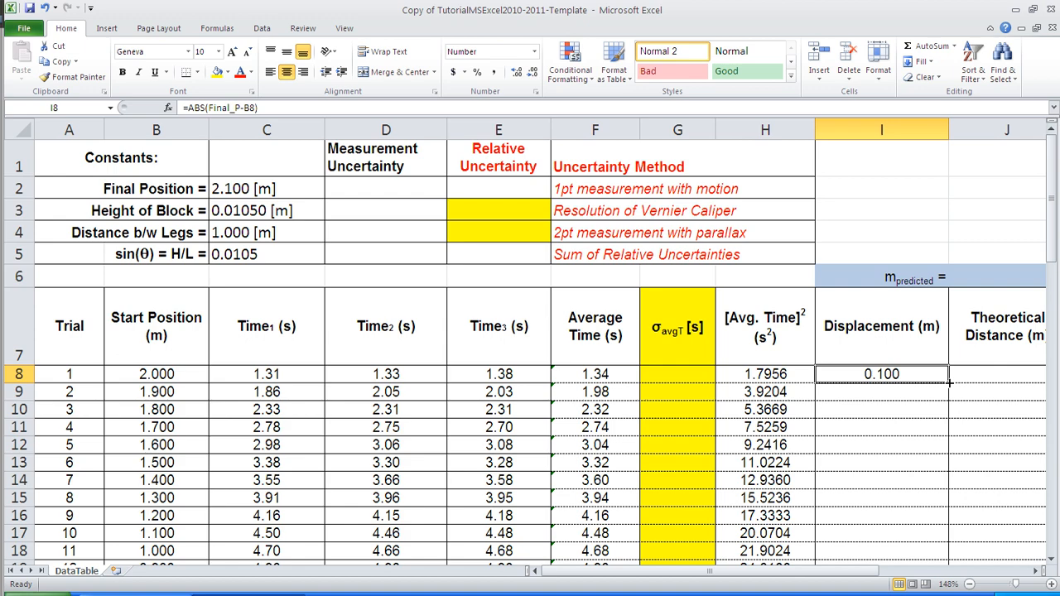
left_click_drag(950, 381, 920, 493)
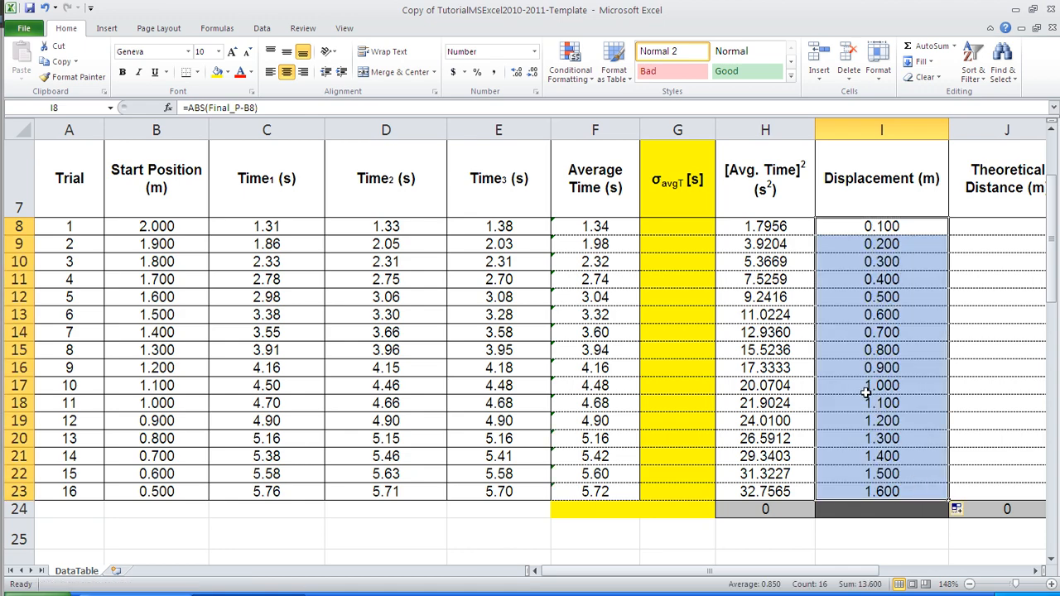
scroll(865, 393, "up", 1)
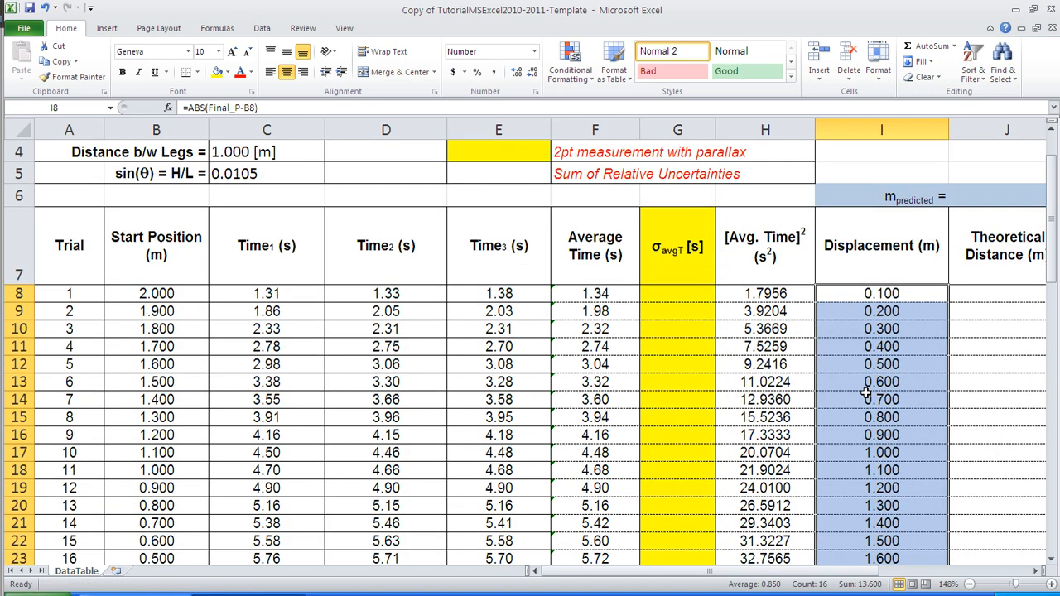
- Shade the Theoretical Distance column light blue from its header in J7 down through the trial rows
left_click(972, 292)
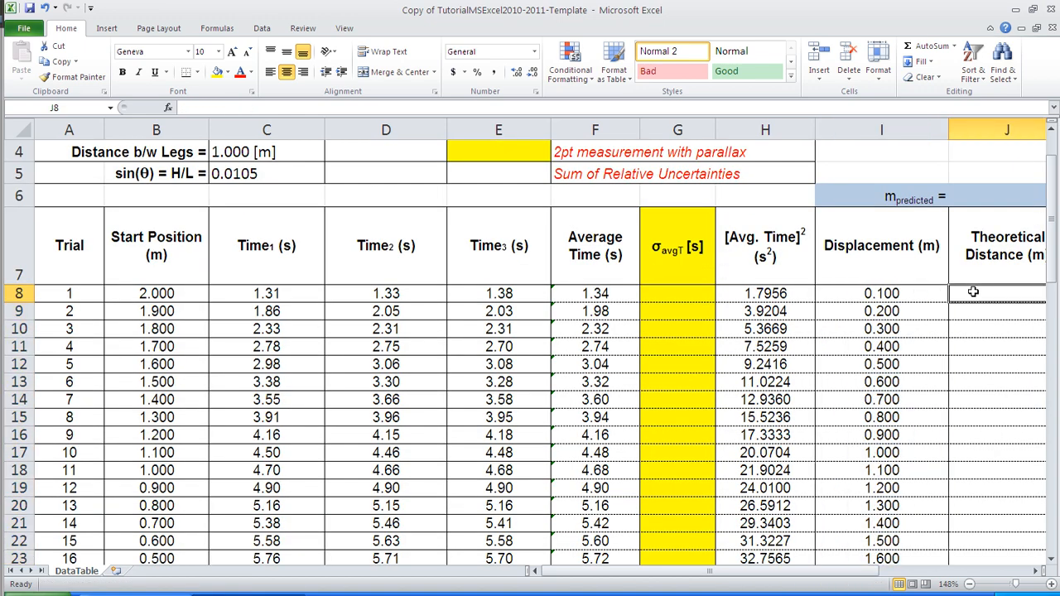
left_click(1036, 570)
left_click(1035, 571)
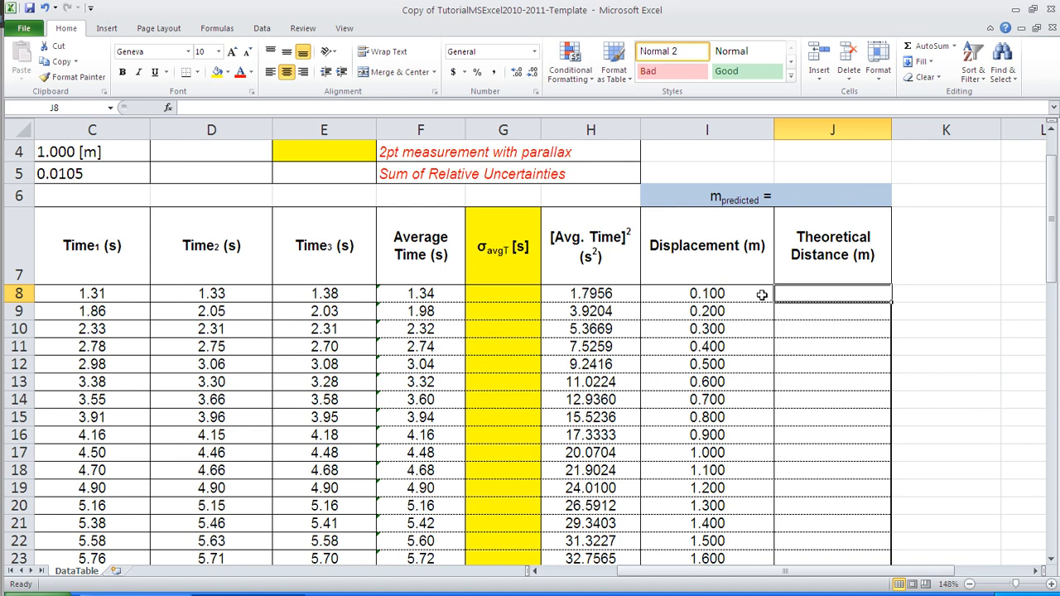
left_click_drag(829, 239, 827, 492)
scroll(826, 492, "up", 2)
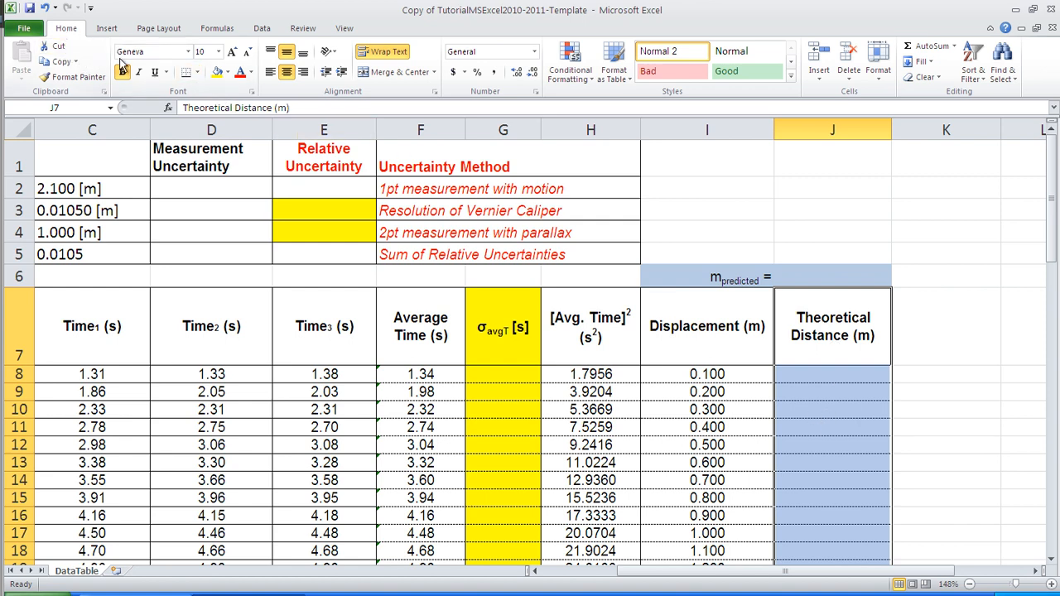
left_click(226, 73)
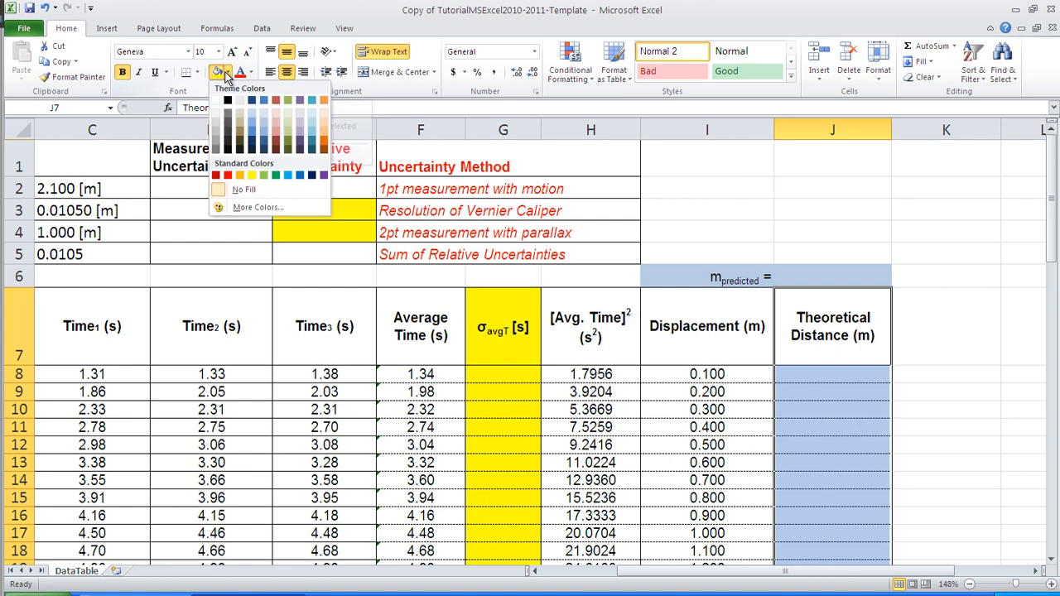
left_click(265, 125)
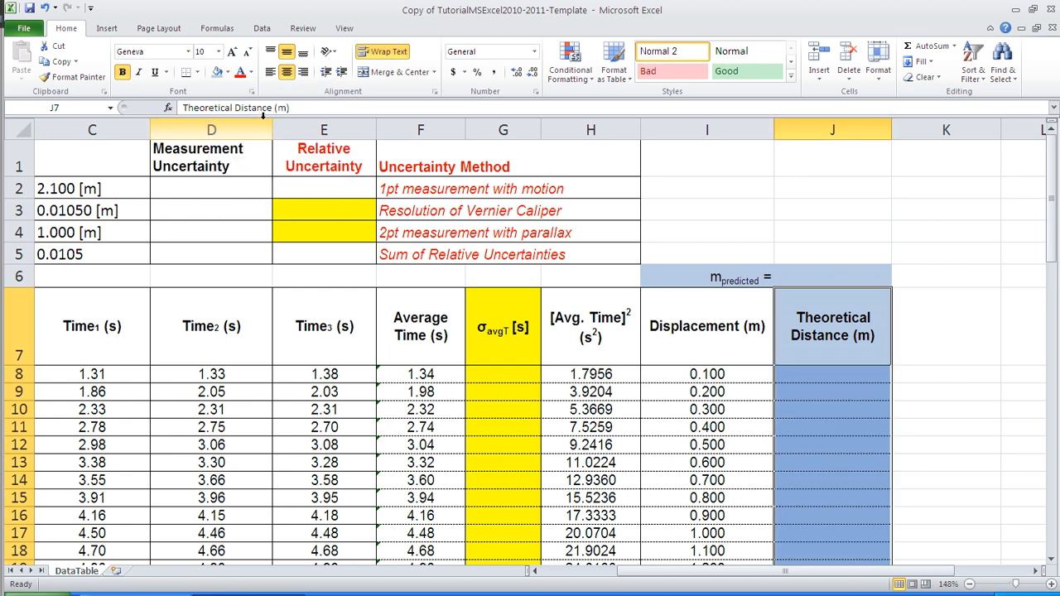
left_click(694, 374)
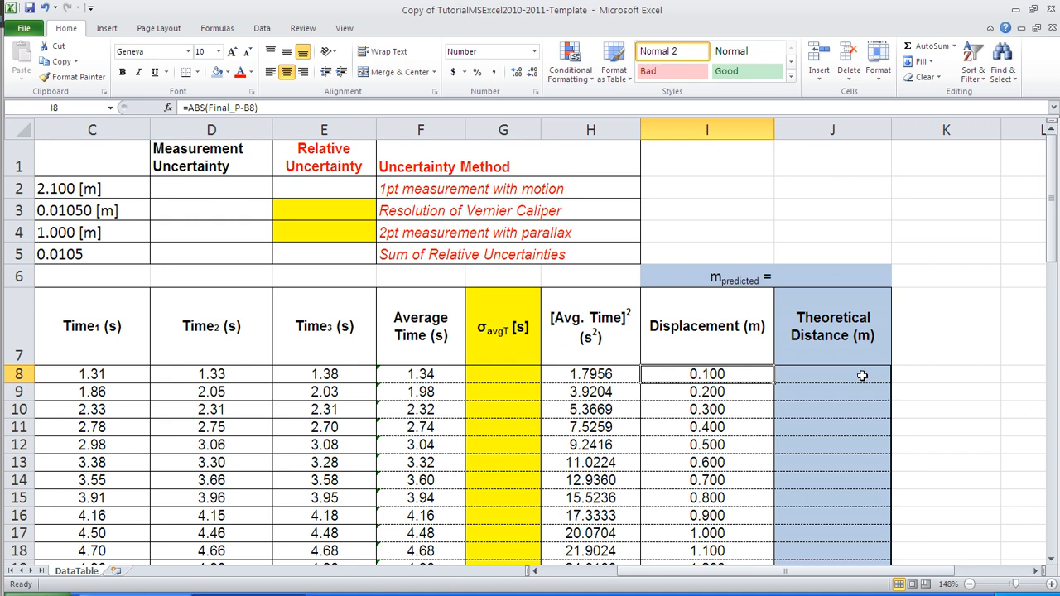
- Enter =1/2*9.8*C5 in J6 as the predicted slope, postponing the computer restart for automatic updates
left_click(801, 276)
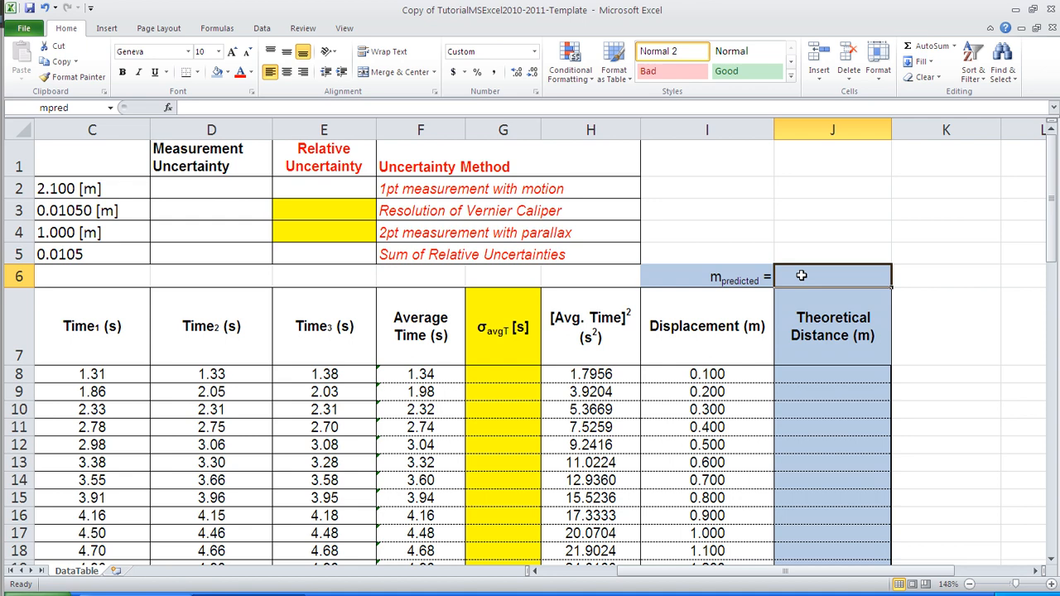
type("=")
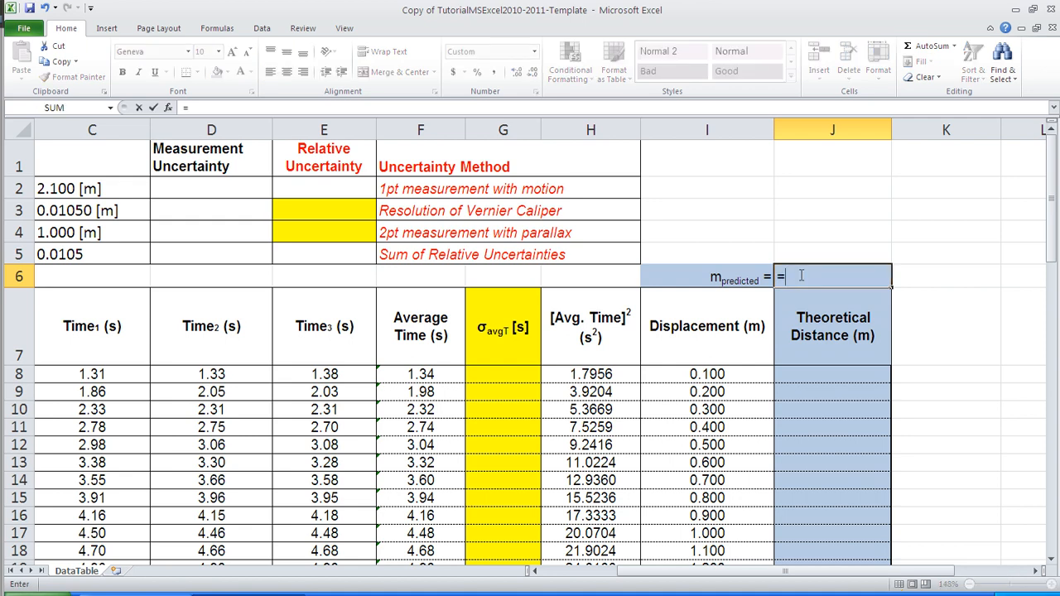
type("1/2*9.8")
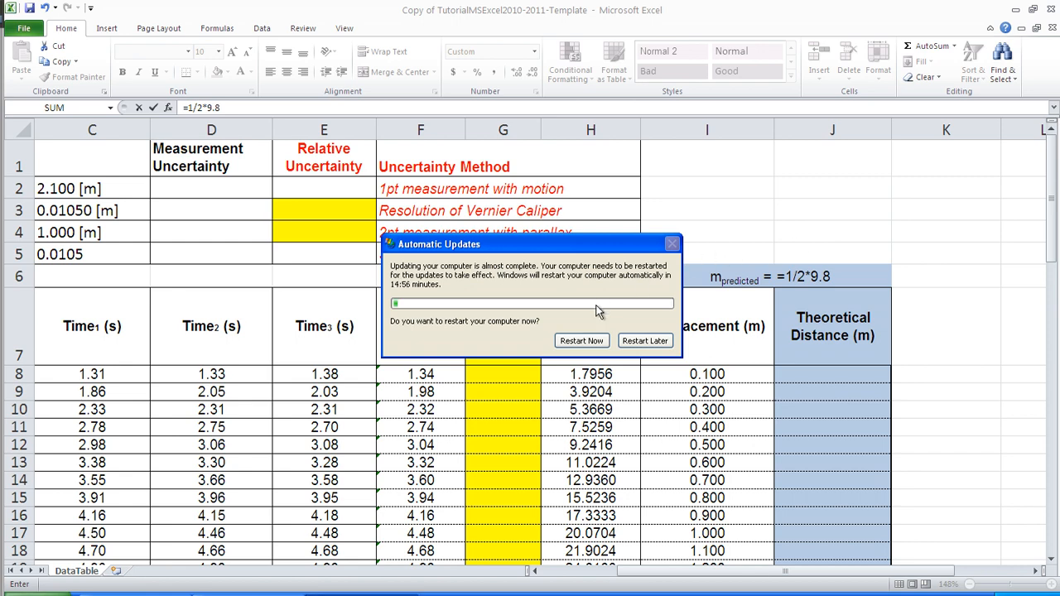
left_click(642, 340)
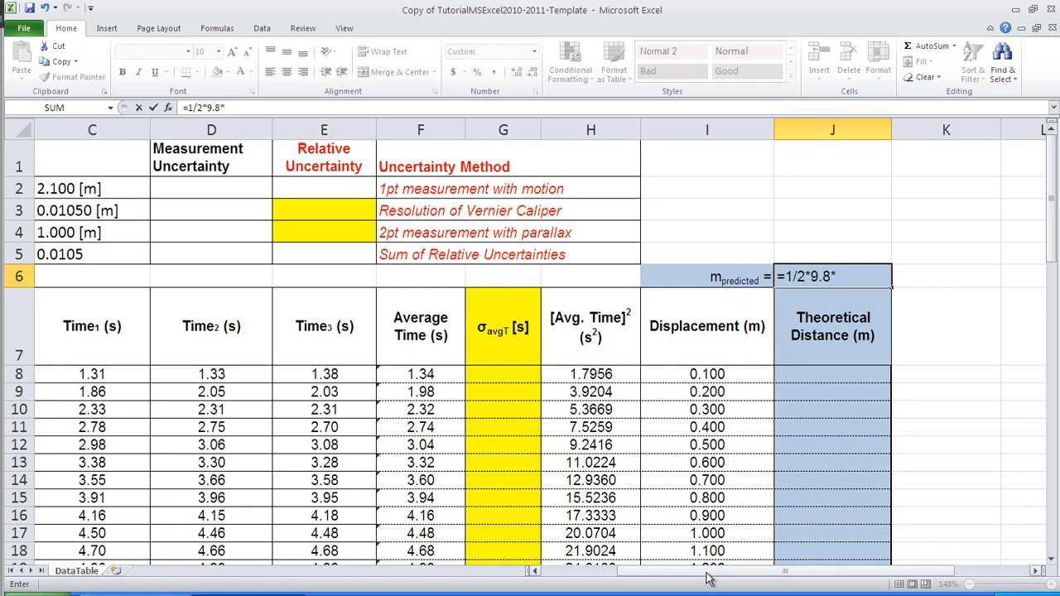
left_click_drag(703, 572, 611, 570)
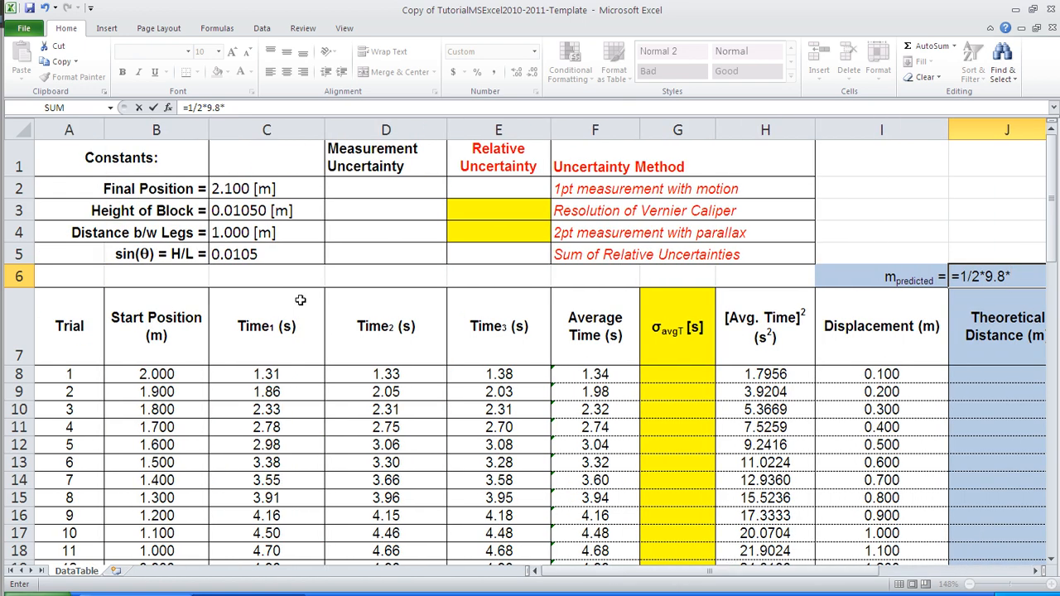
left_click(240, 256)
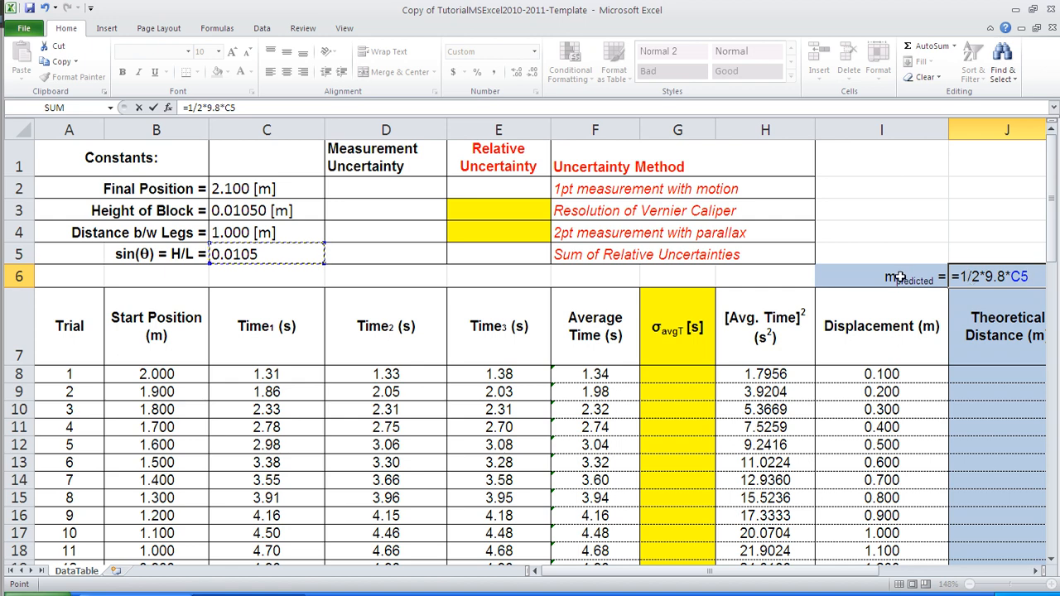
key("Return")
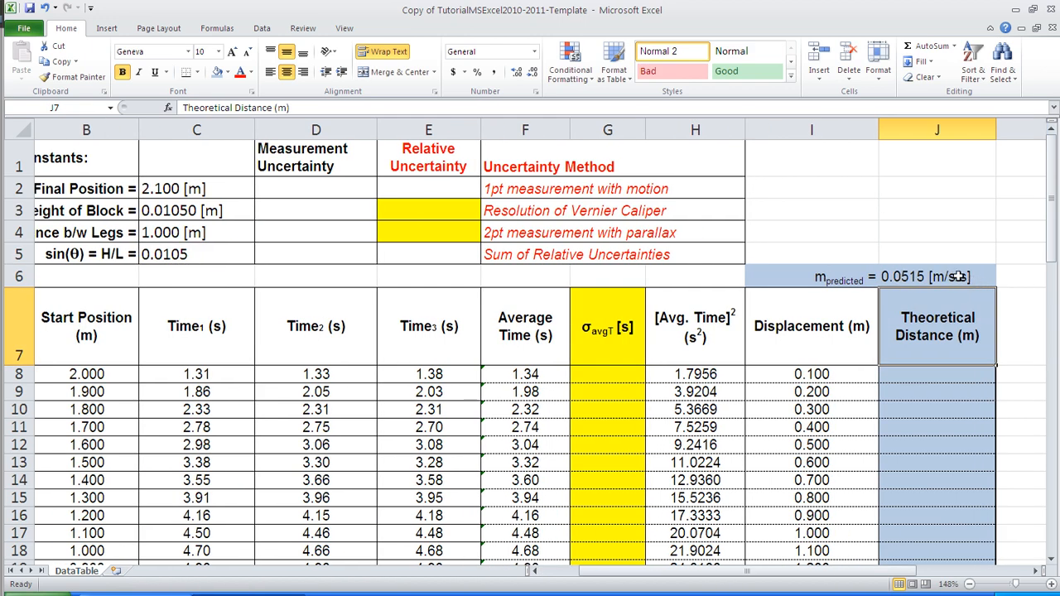
- Check the custom number format applied to the predicted slope in J6 and keep it
left_click(923, 275)
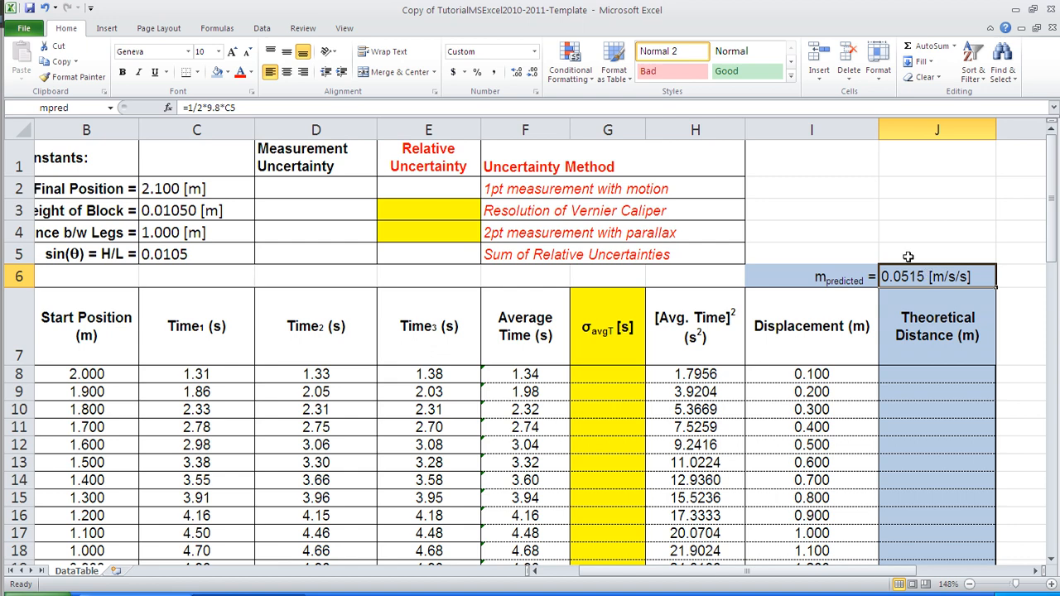
key("ctrl+1")
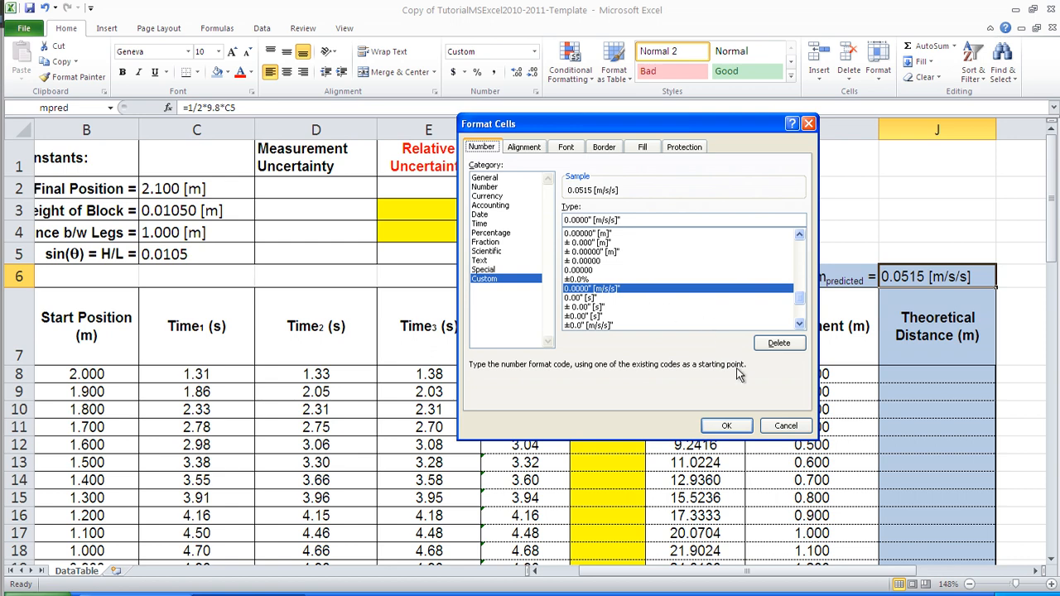
left_click(728, 425)
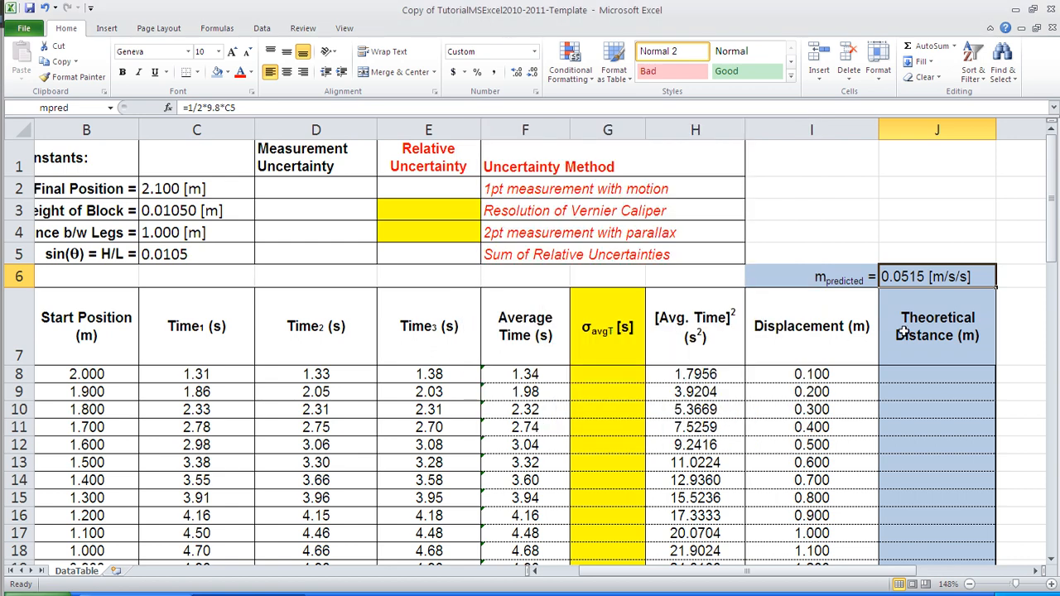
- Enter =mpred*H8 in J8 as the theoretical distance and fill the formula down to J23
left_click(938, 376)
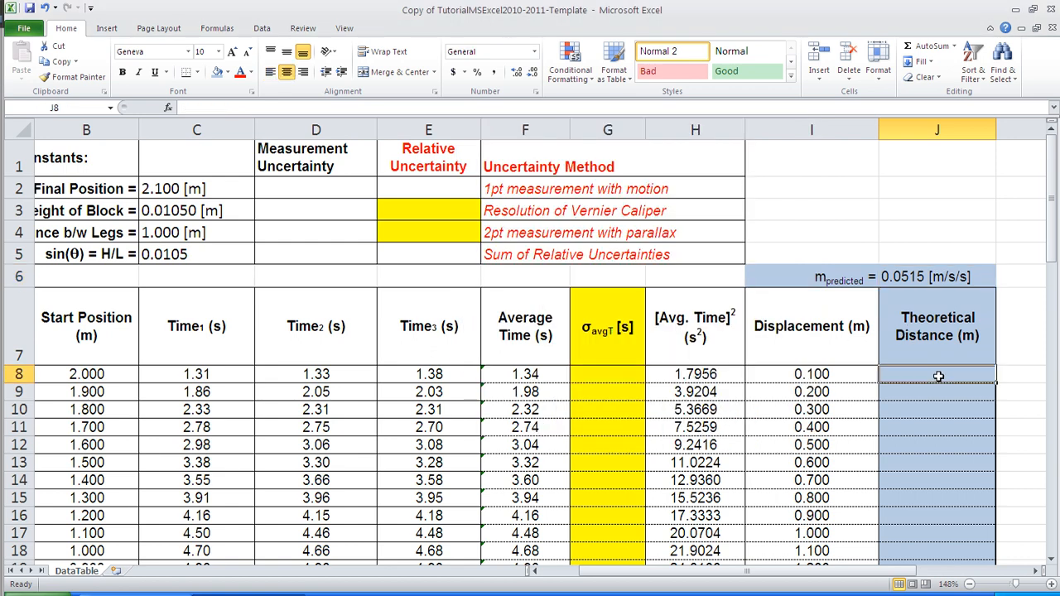
type("=")
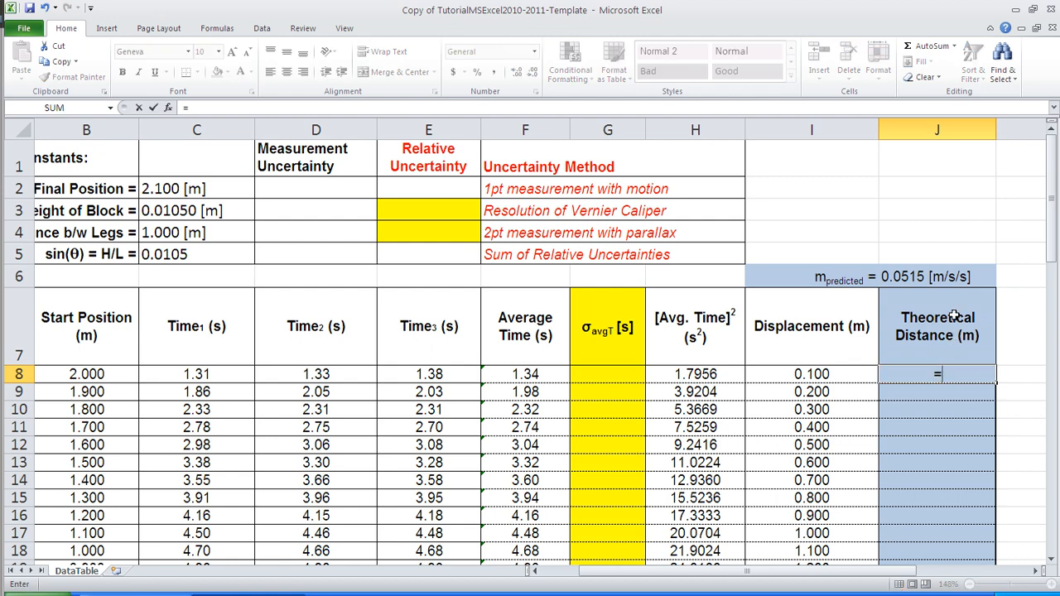
left_click(928, 274)
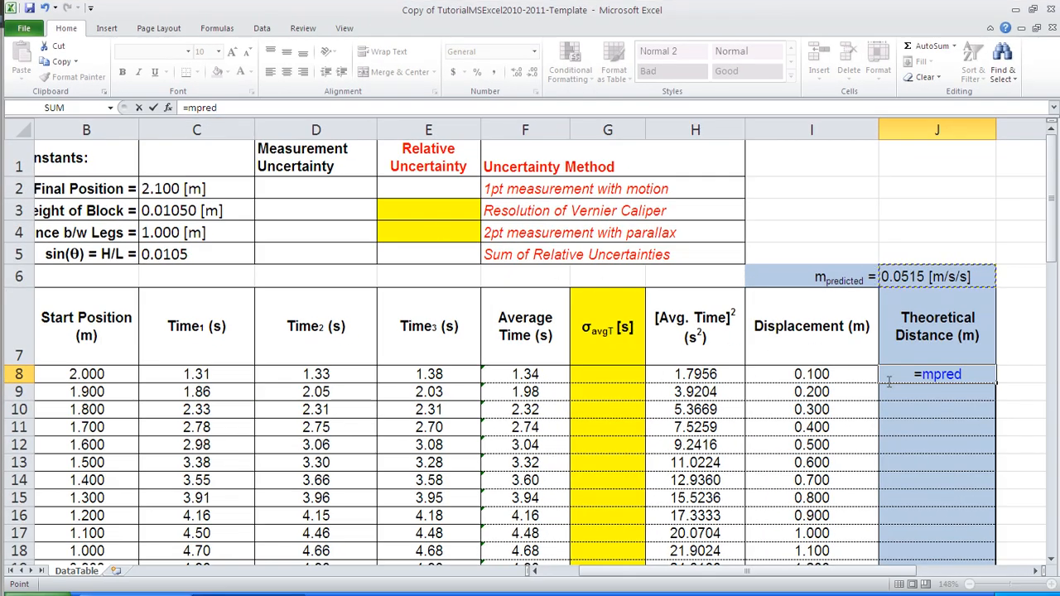
type("*")
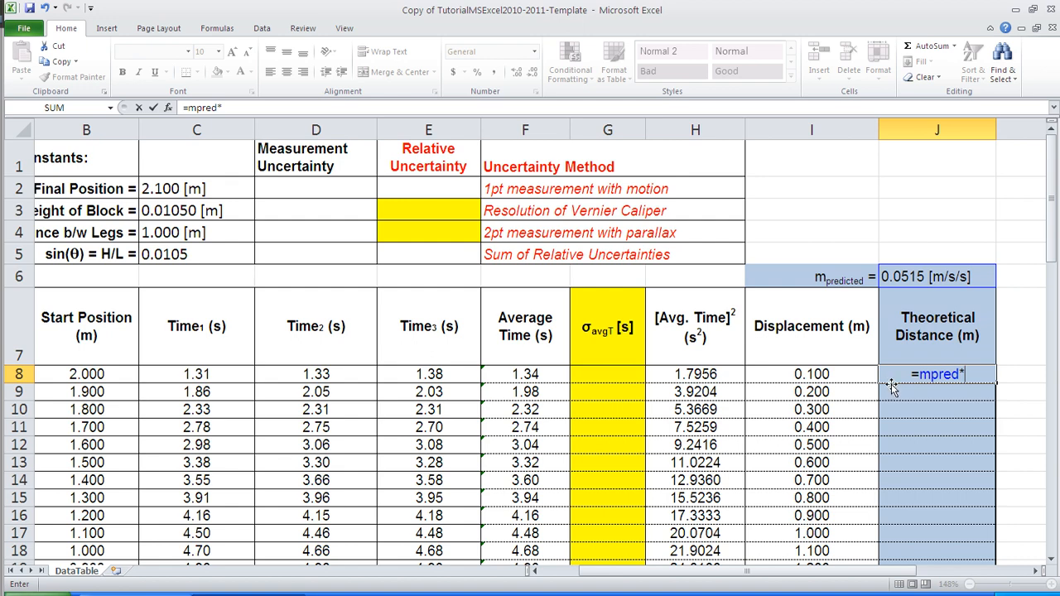
left_click(704, 375)
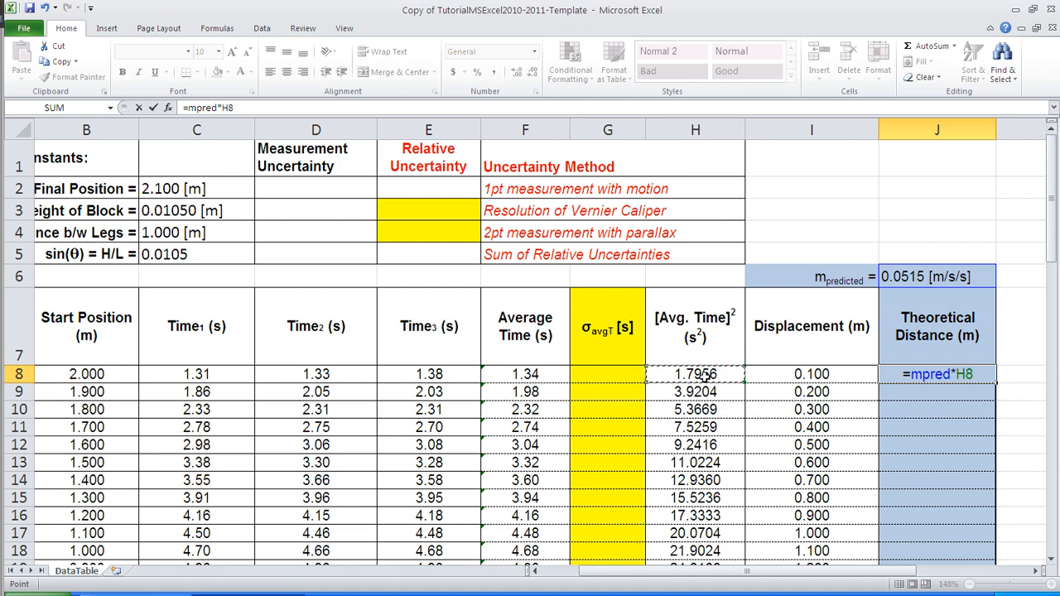
key("Return")
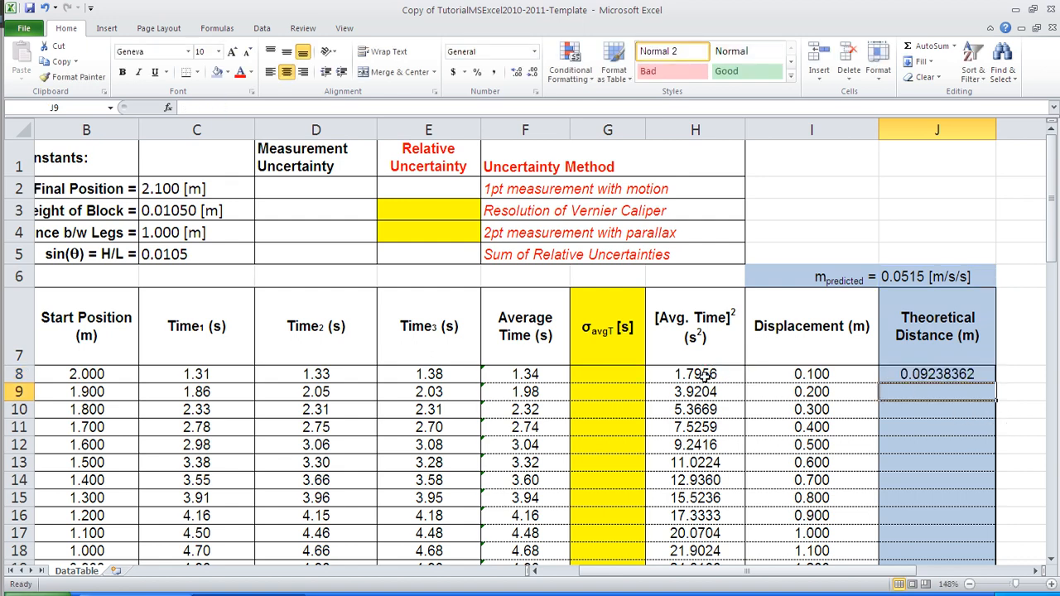
left_click(917, 373)
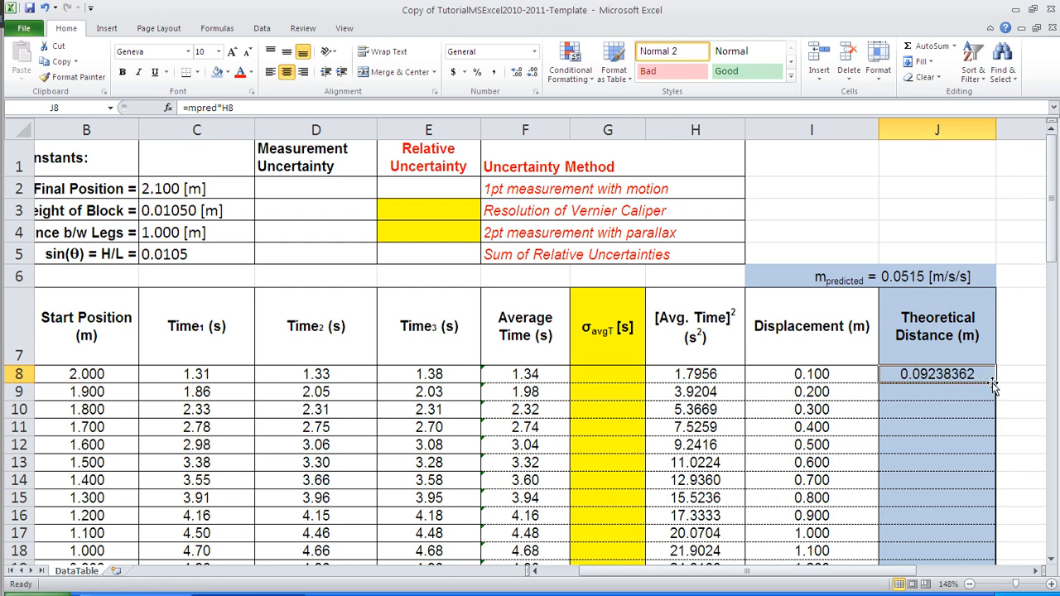
left_click_drag(995, 383, 979, 495)
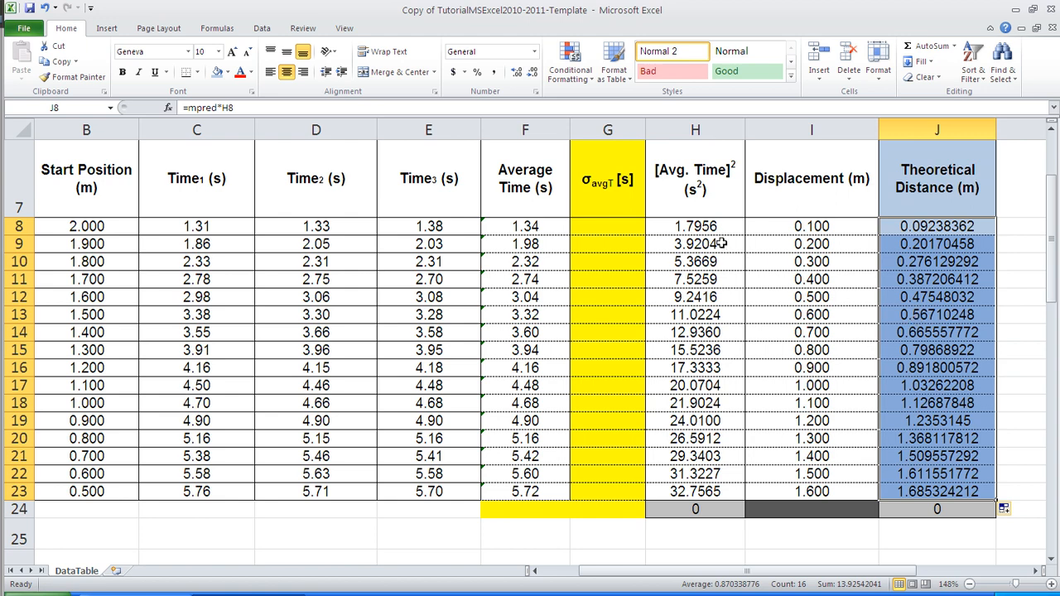
- Format the squared time, displacement and theoretical distance values in H8:J23 to two decimal places
left_click(685, 225)
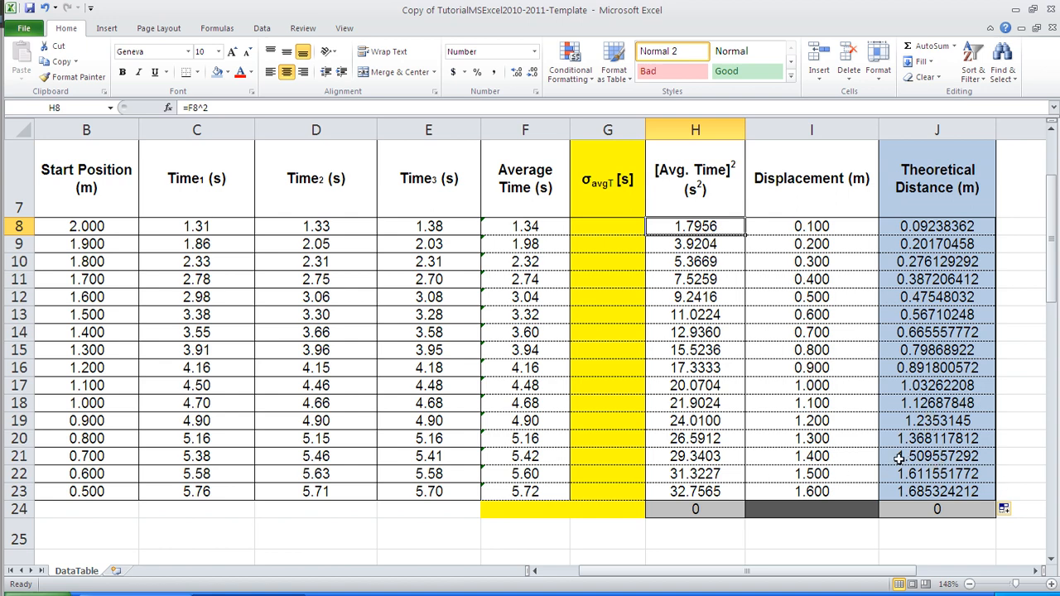
left_click_drag(681, 226, 931, 490)
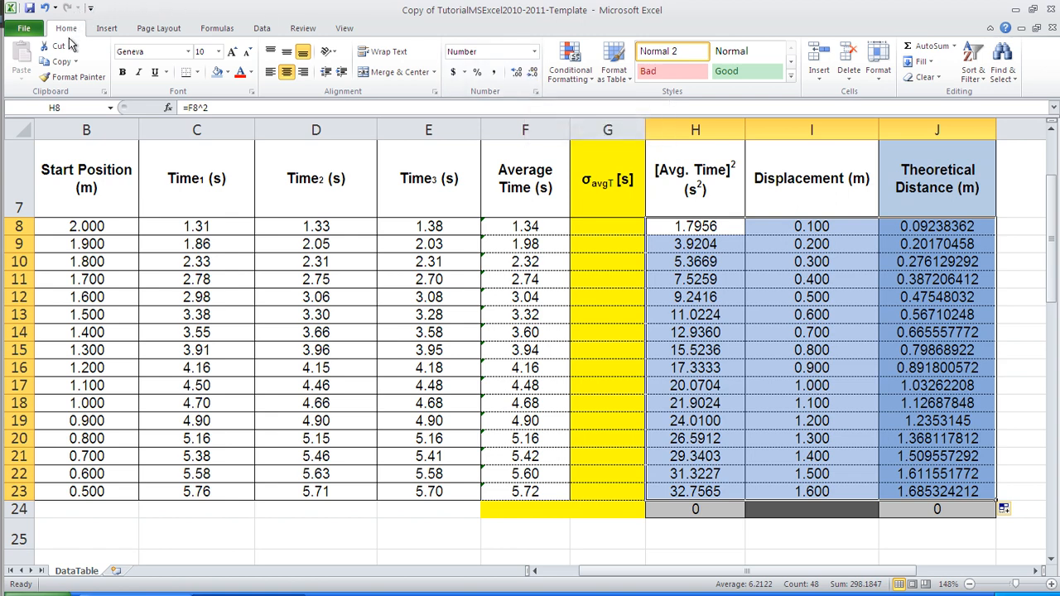
left_click(532, 73)
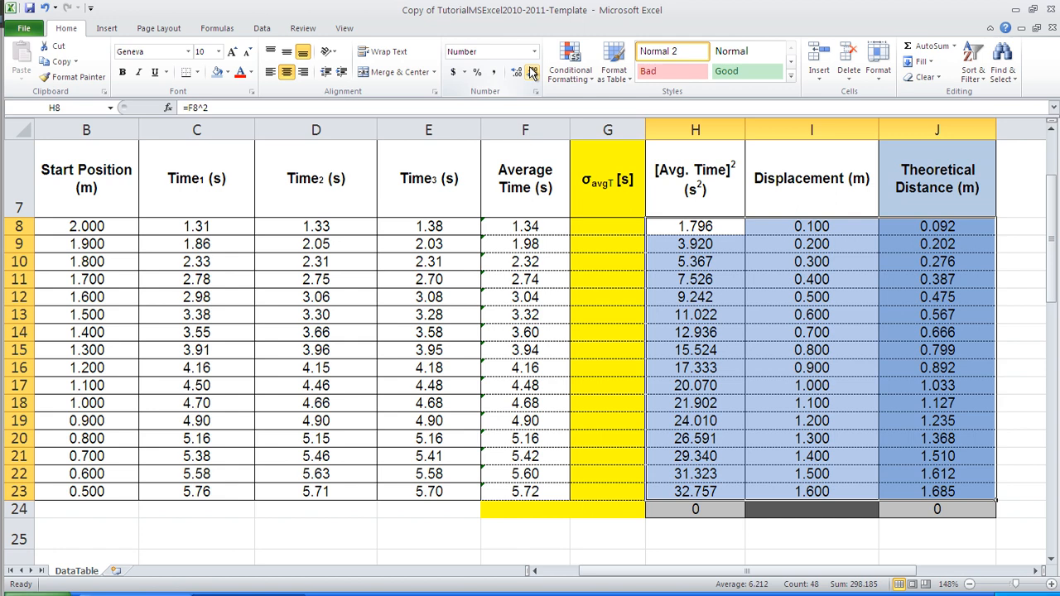
left_click(532, 73)
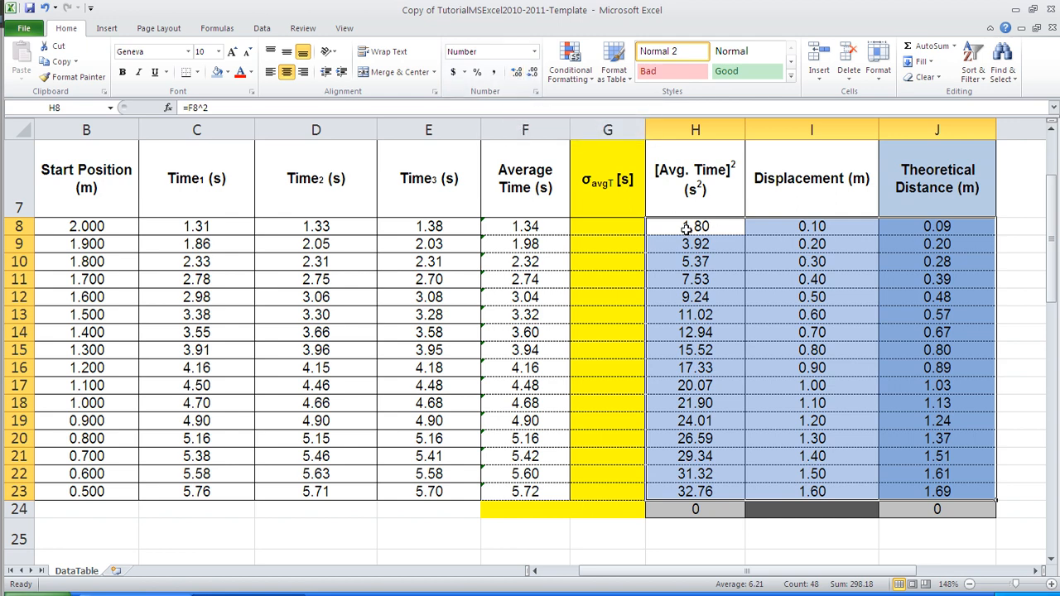
- Expand the squared average time in H9 to eight decimal places to reveal its stored digits
left_click(686, 228)
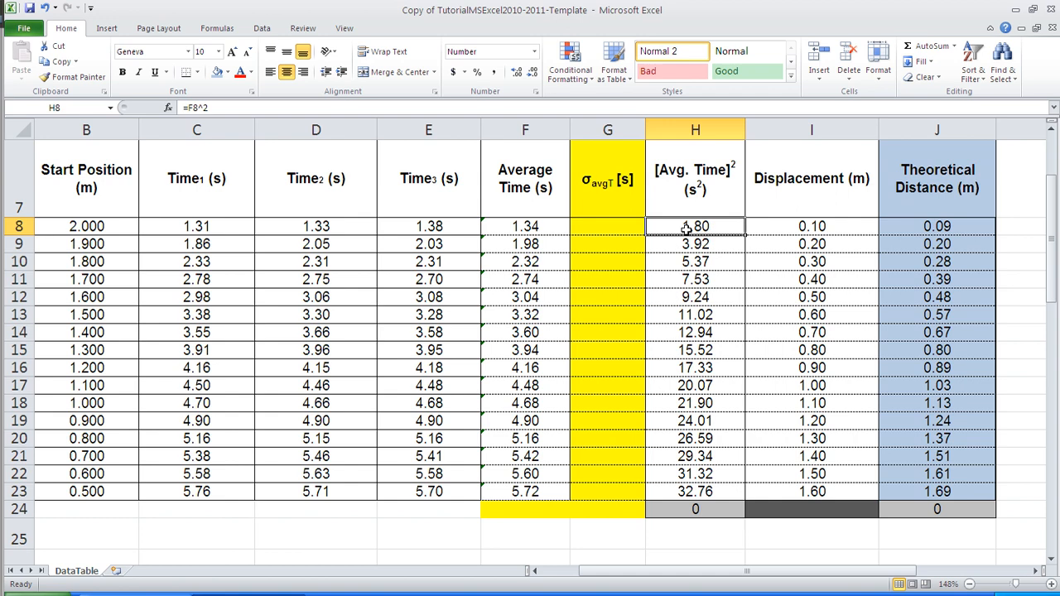
left_click(694, 243)
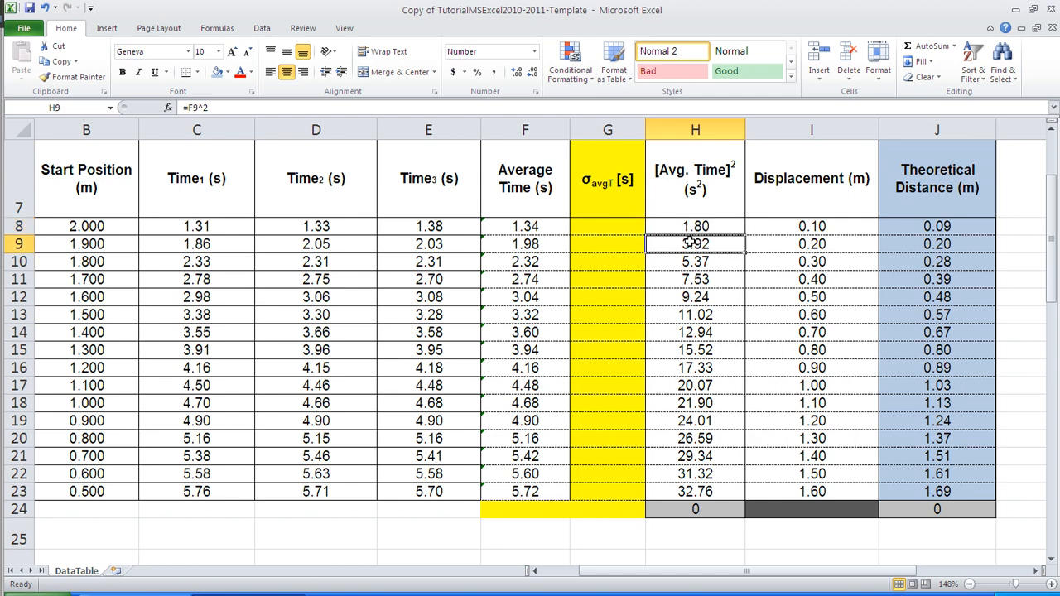
left_click(516, 73)
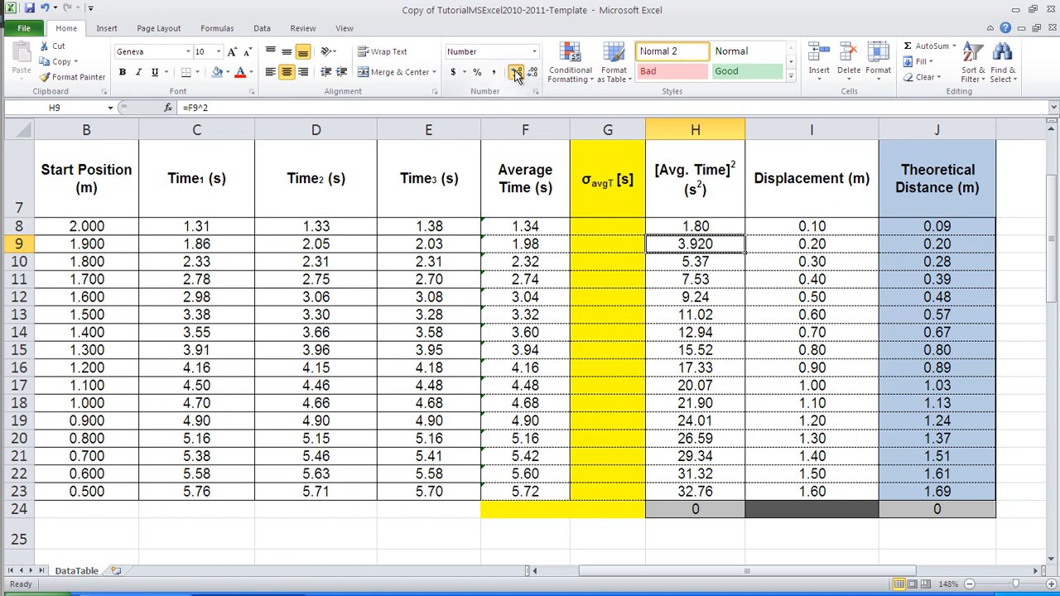
left_click(516, 73)
left_click(516, 73)
left_click(516, 73)
left_click(515, 73)
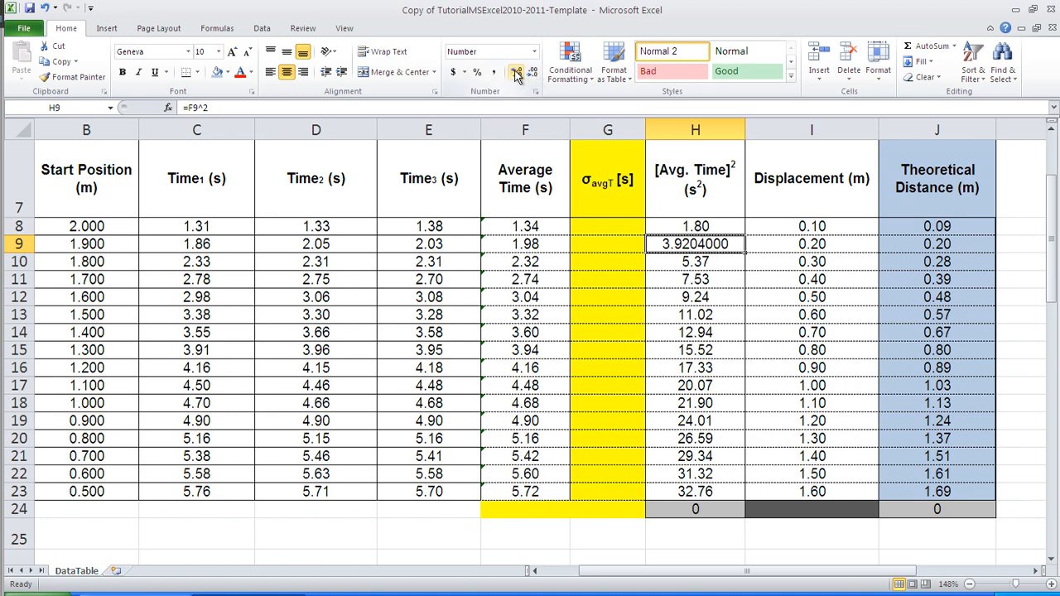
left_click(515, 73)
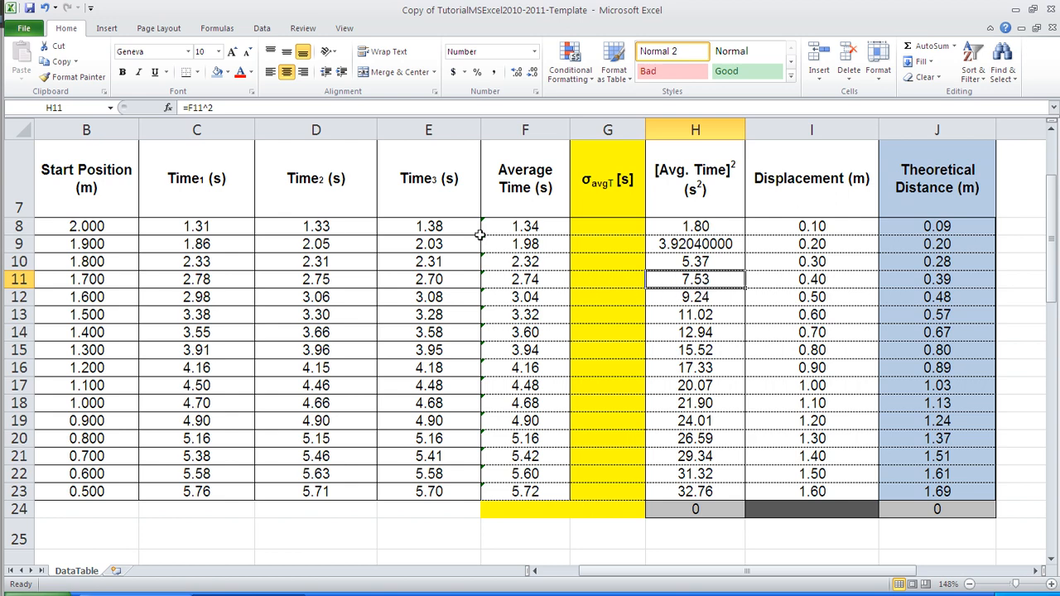
- Expand the squared average time in H11 to nine decimal places to reveal its unrounded value
left_click(519, 73)
left_click(519, 73)
left_click(519, 73)
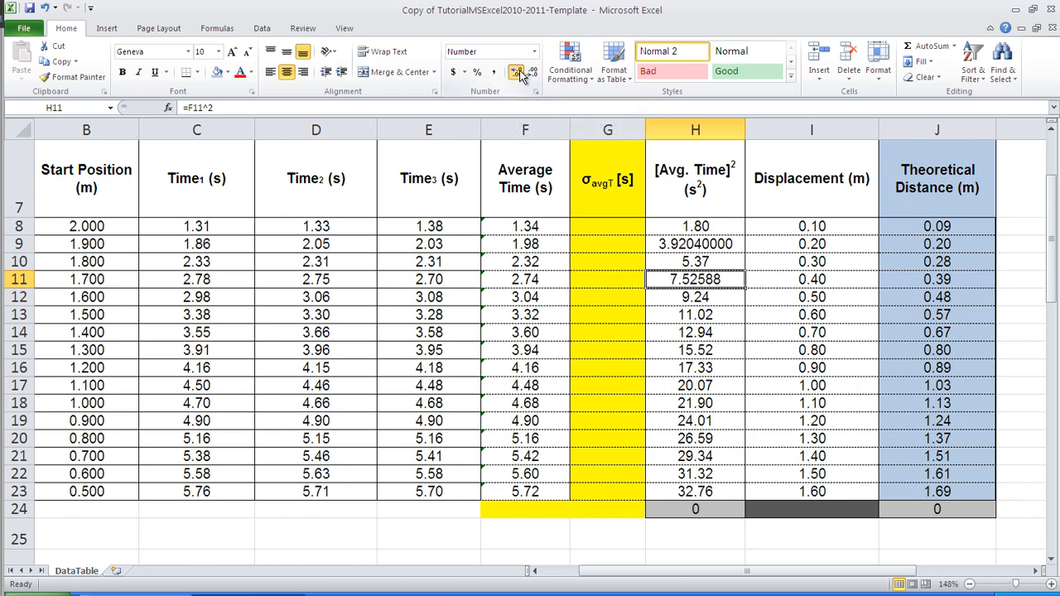
left_click(519, 73)
left_click(519, 72)
left_click(519, 72)
left_click(519, 73)
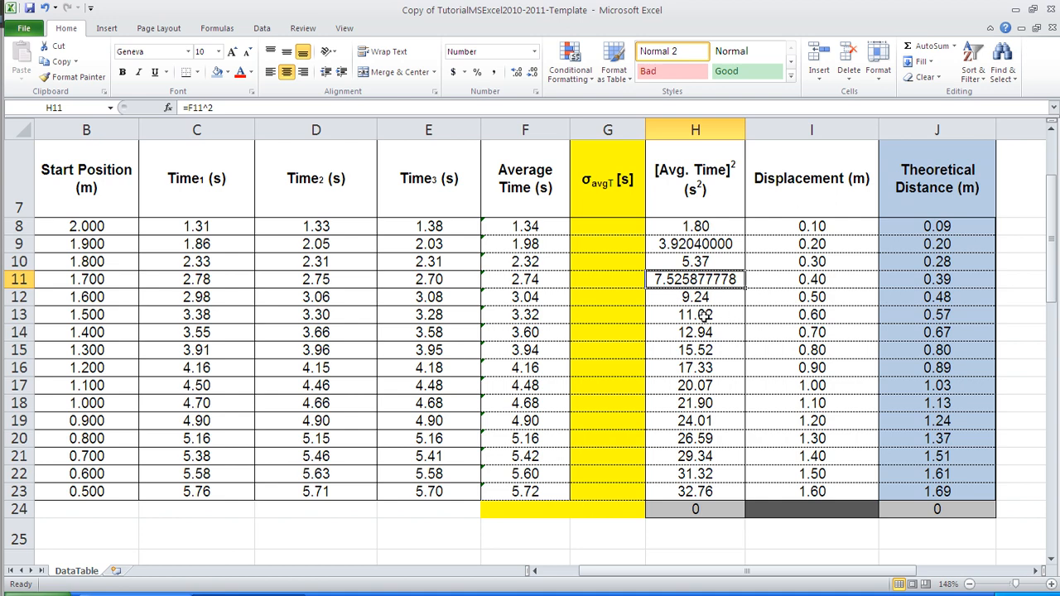
- Reset all squared average times in H8:H23 to a uniform two decimal places
left_click_drag(702, 228, 690, 488)
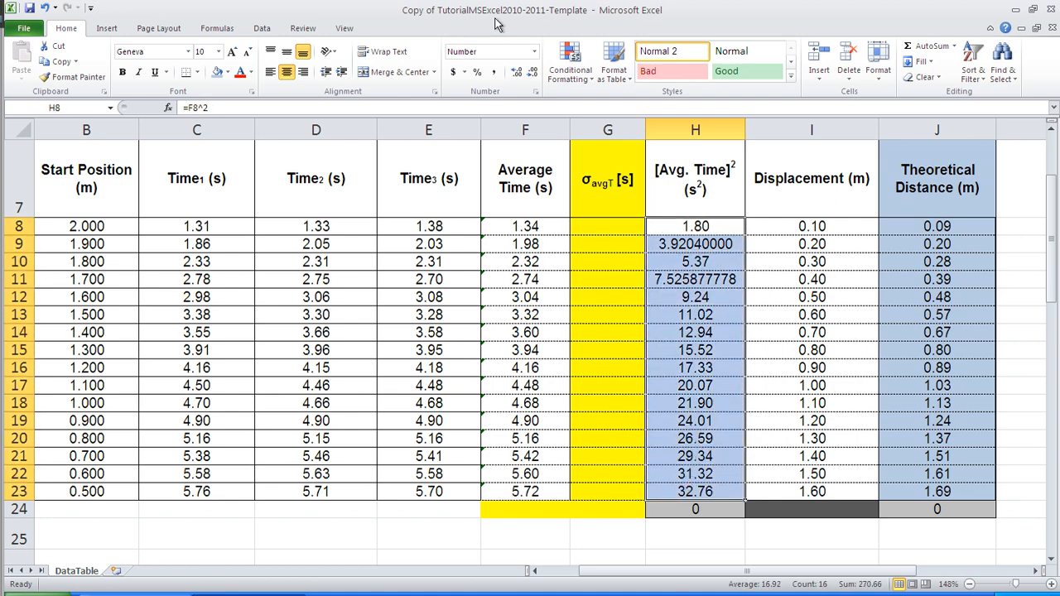
left_click(533, 73)
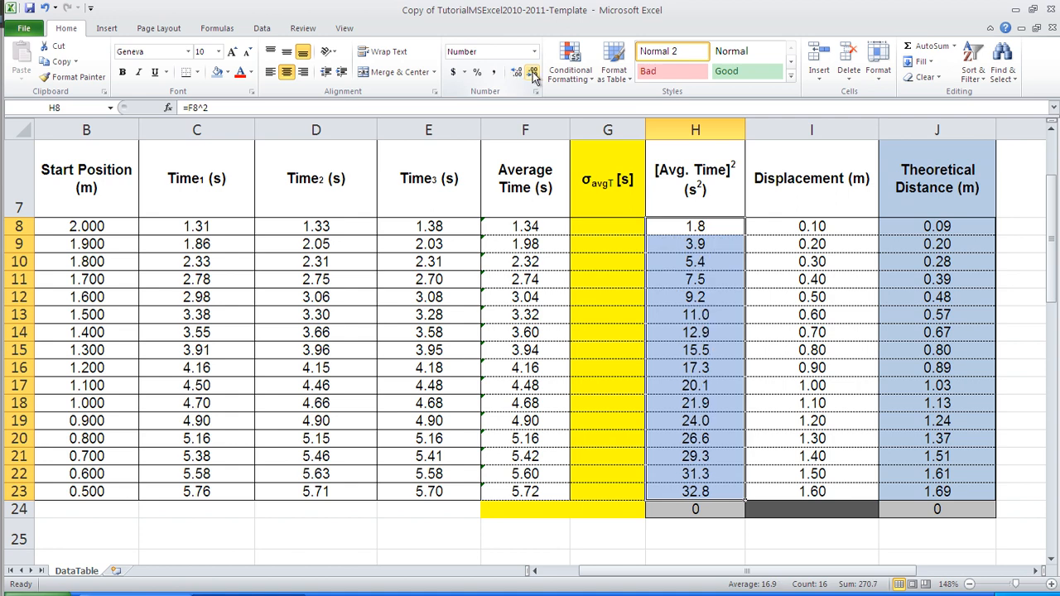
left_click(516, 72)
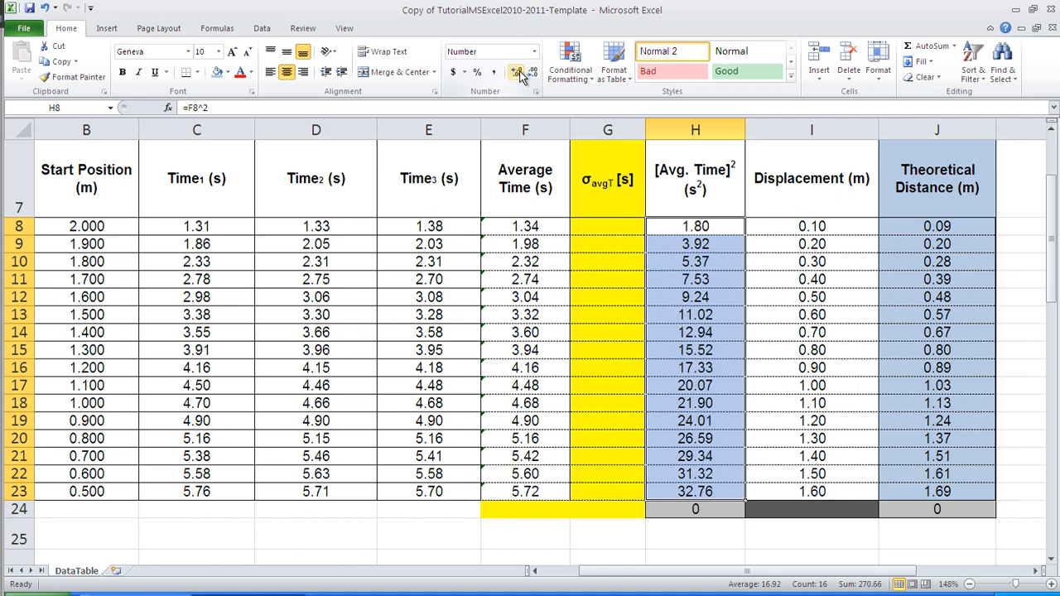
- Wrap the squared time formula in H8 in a rounding function so it reads =ROUND(F8^2,2)
left_click(699, 226)
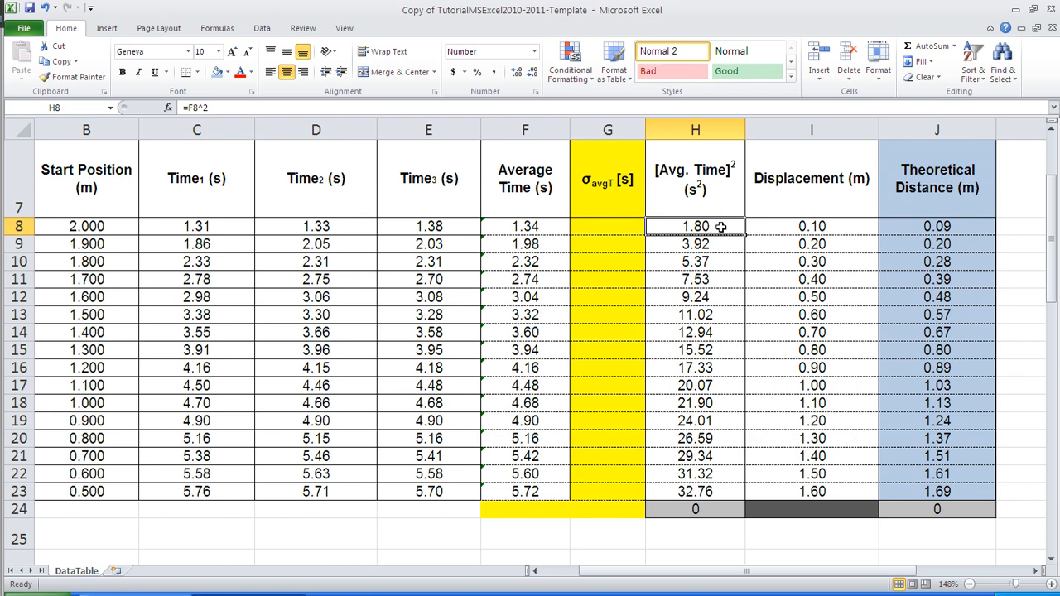
left_click(185, 107)
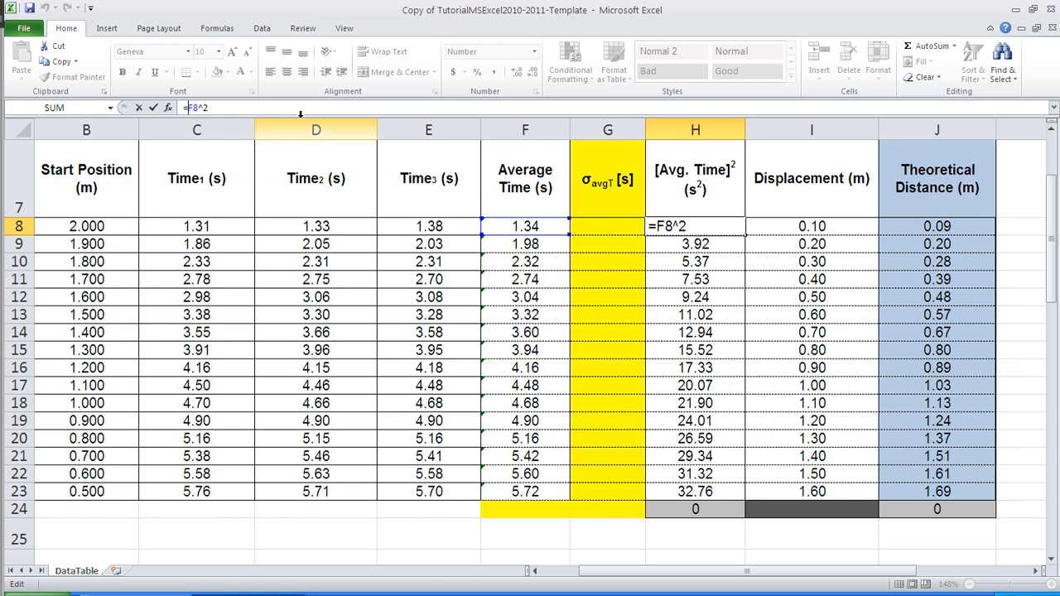
type("round")
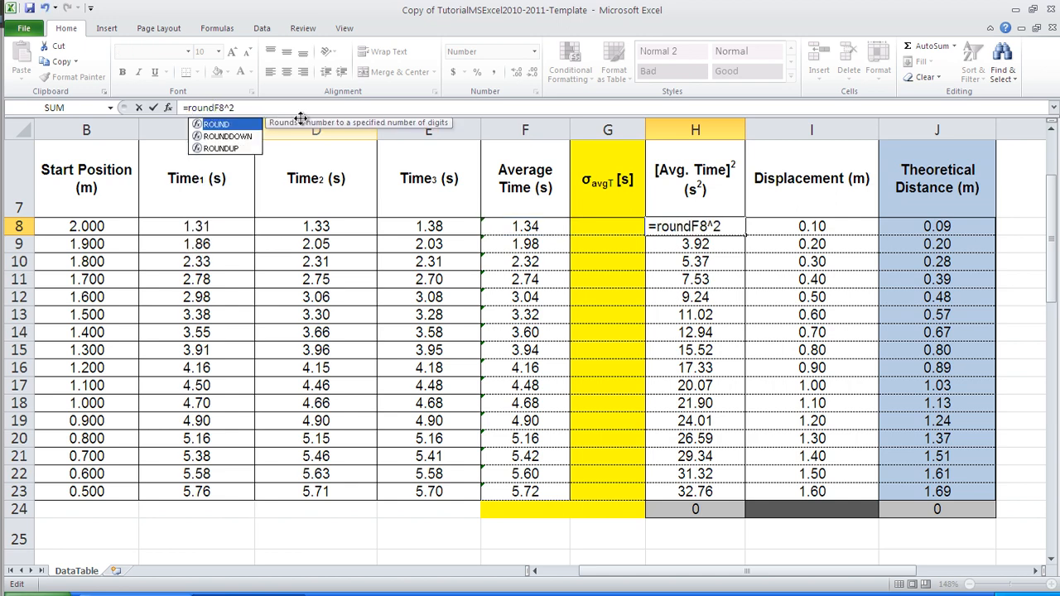
type("(F8^2")
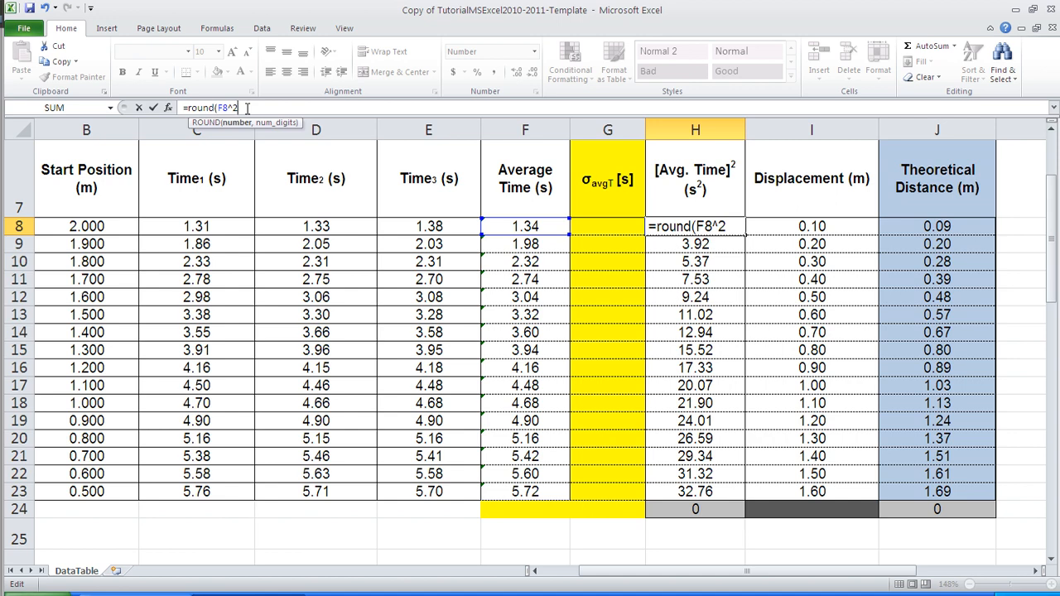
type(",2")
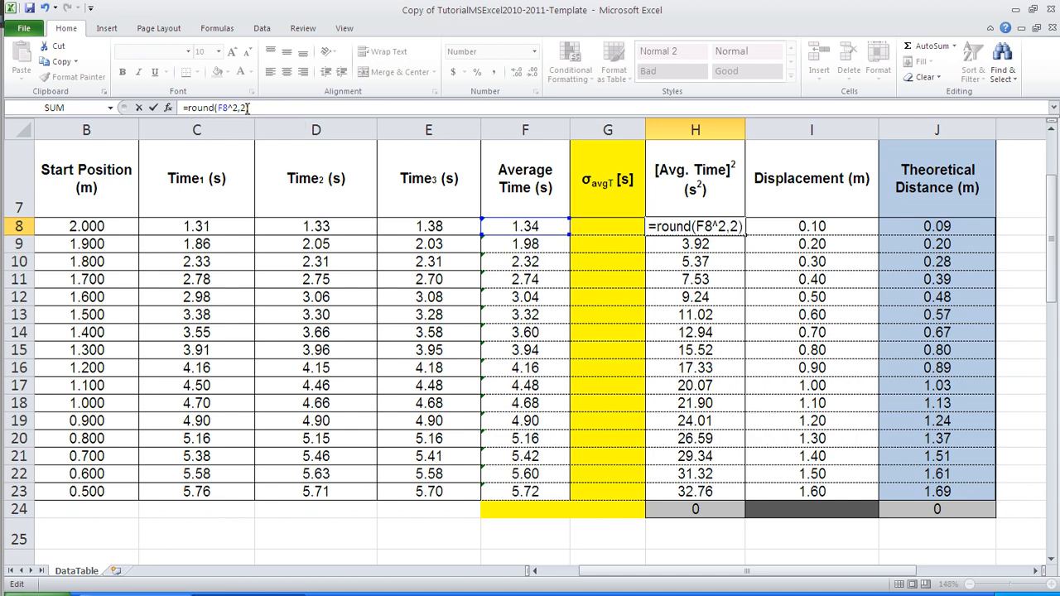
key("Return")
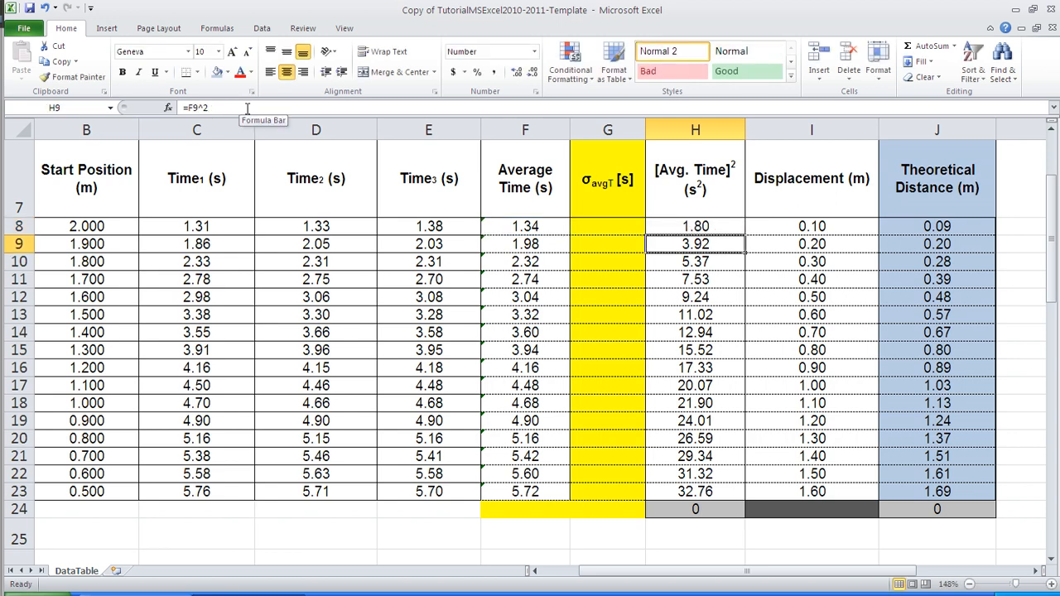
- Fill the ROUND formula from H8 down to H23 and check the copied formula in H12
left_click(727, 220)
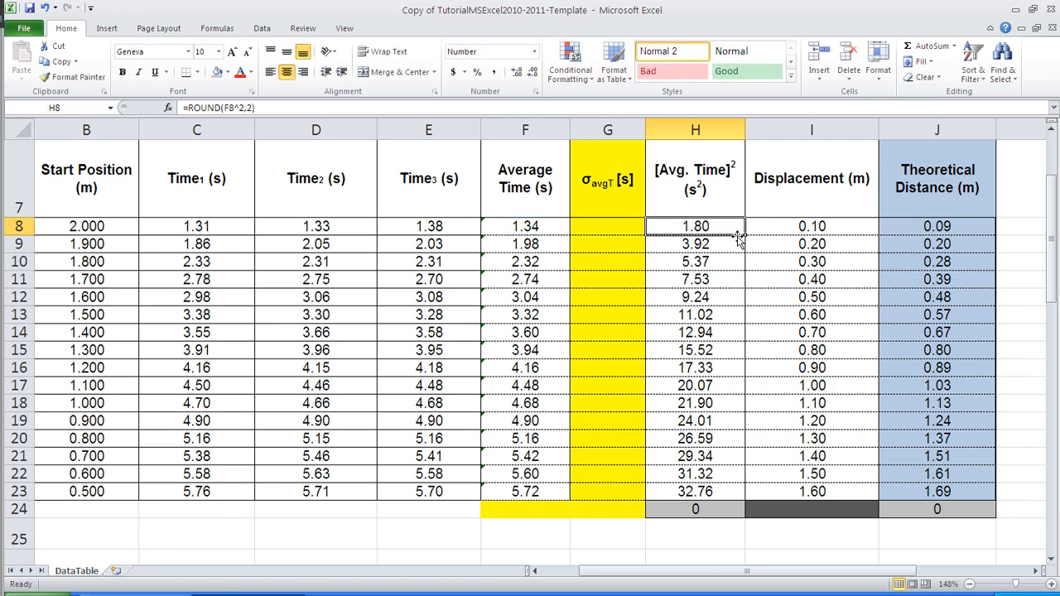
left_click_drag(745, 236, 735, 494)
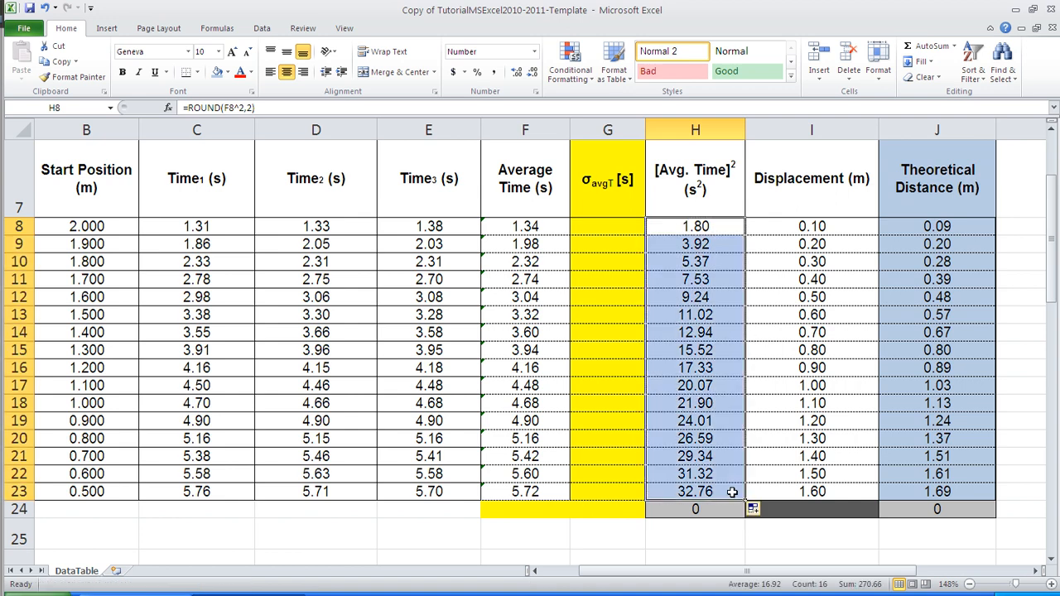
left_click(699, 295)
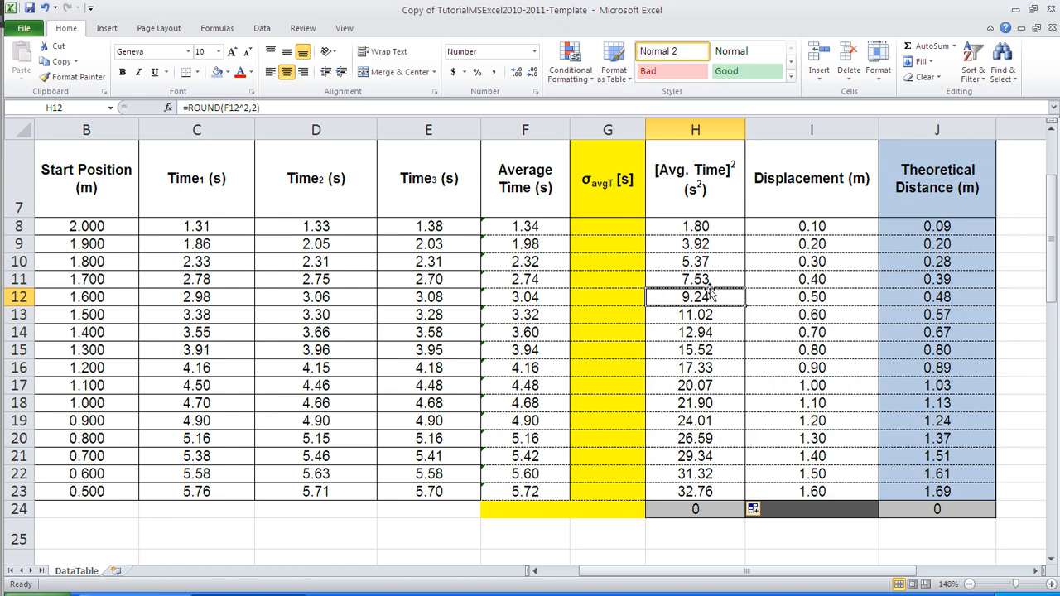
left_click(701, 229)
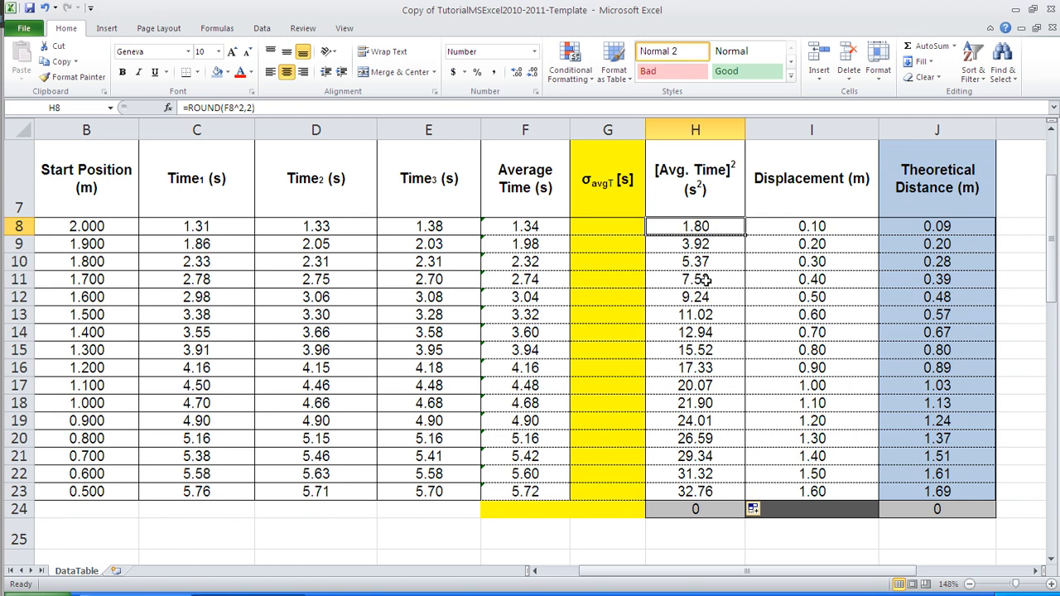
- Switch to the TutorialMSExcel2010-2011-Finshed workbook and view its displacement versus time chart sheet
scroll(702, 279, "up", 2)
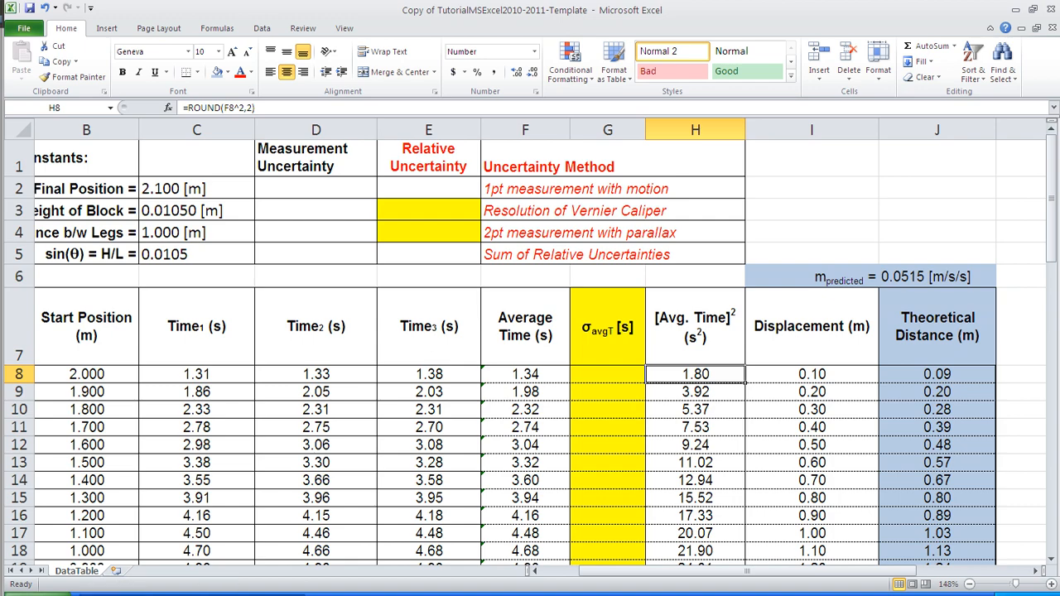
left_click(158, 594)
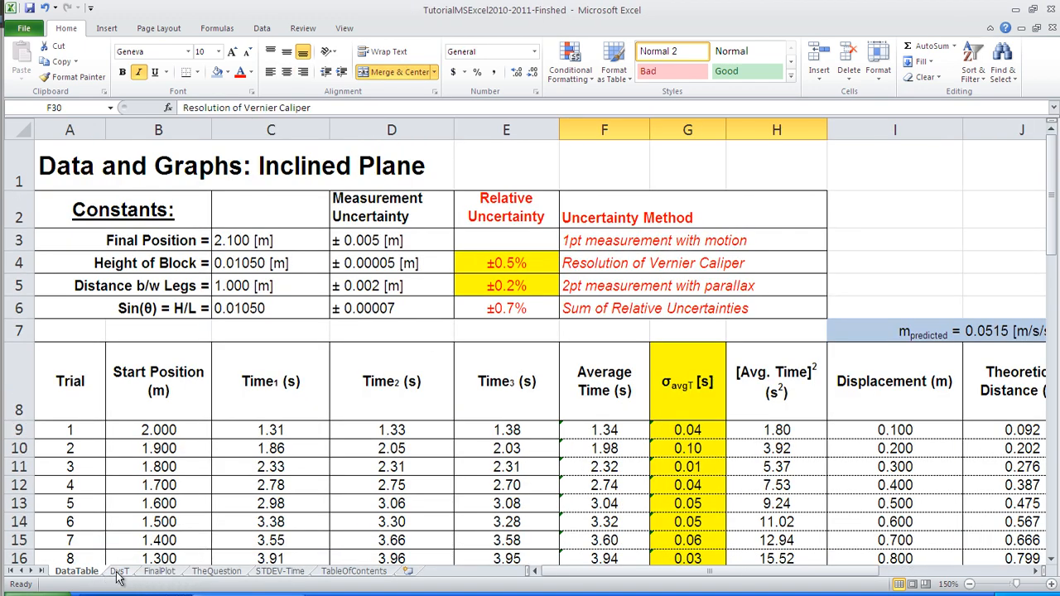
left_click(119, 572)
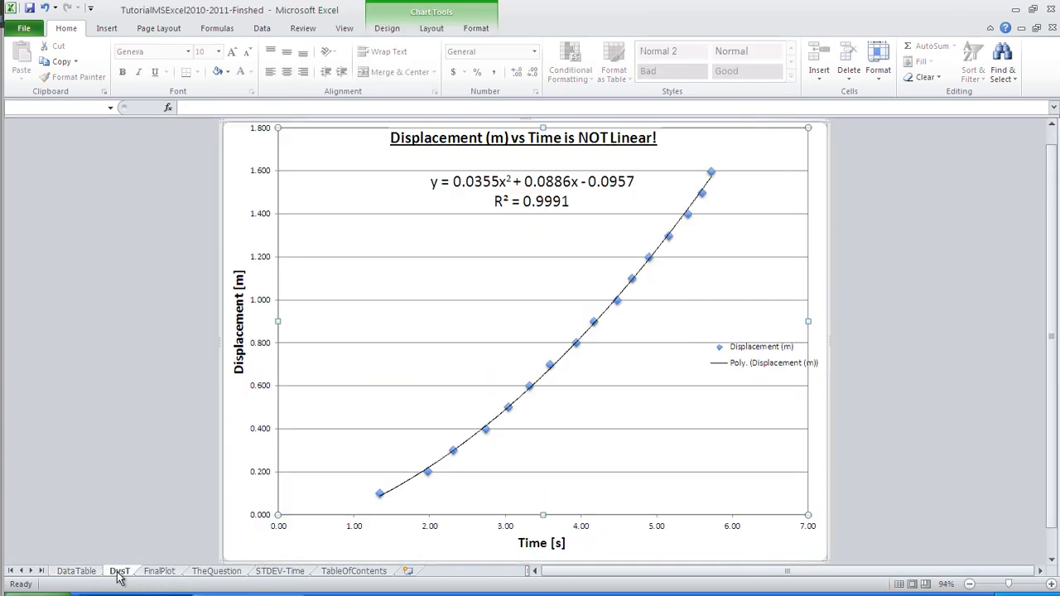
- View the finished workbook's FinalPlot sheet and return to the template's DataTable to inspect the displacement and average time headers
left_click(159, 572)
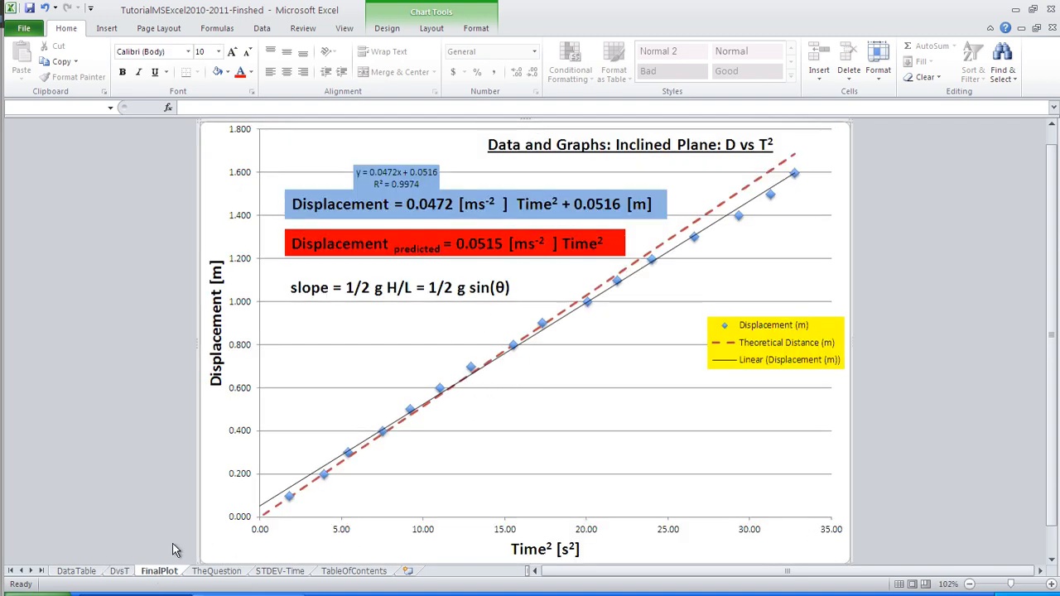
left_click(237, 593)
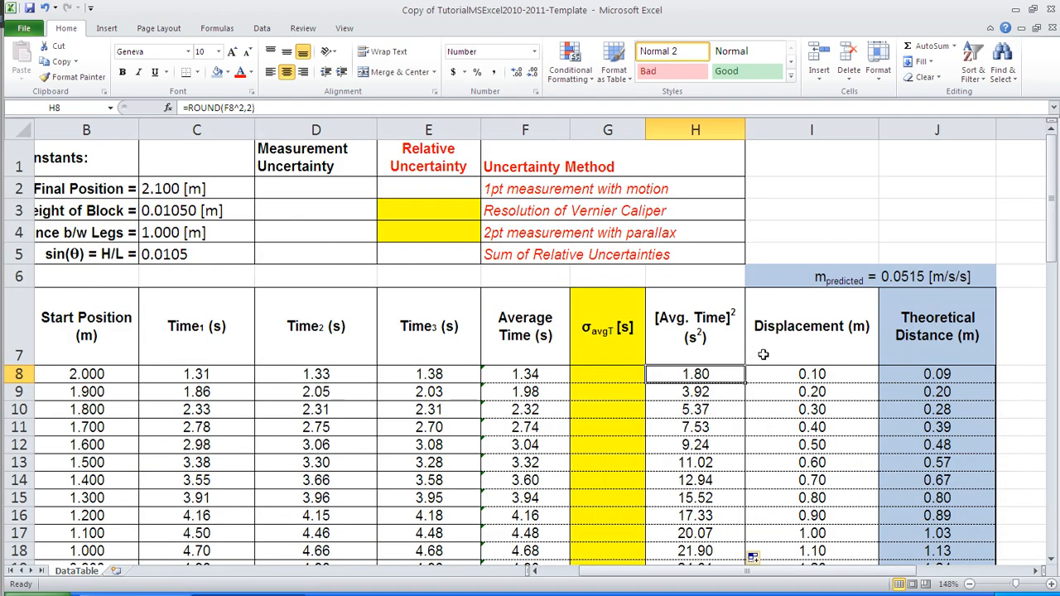
left_click(794, 335)
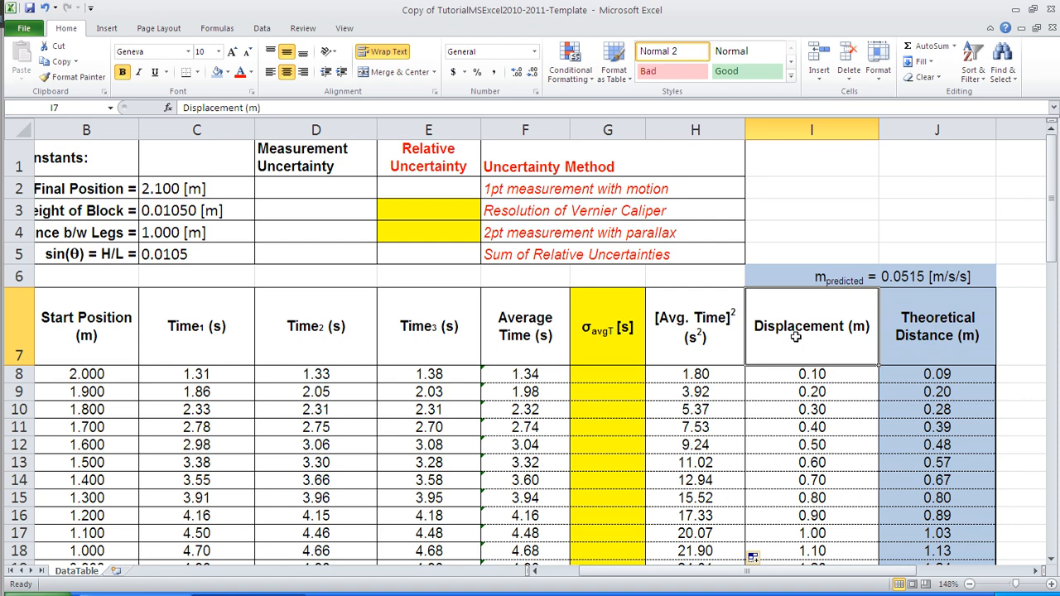
left_click(516, 338)
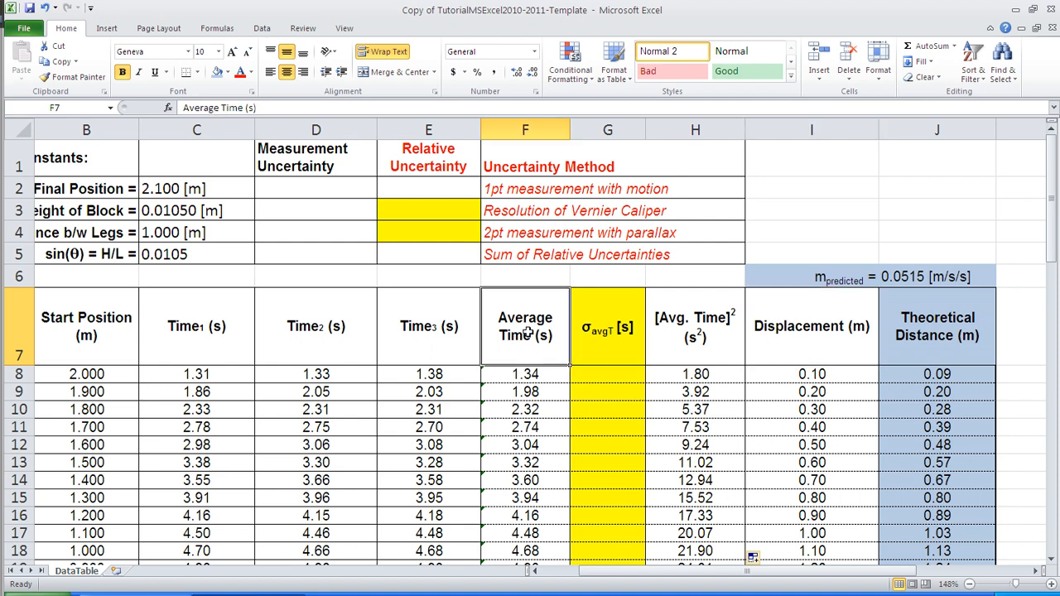
- Select the average time column F7:F23 and open the On-Screen Keyboard, placing it over the individual time columns
scroll(528, 332, "down", 1)
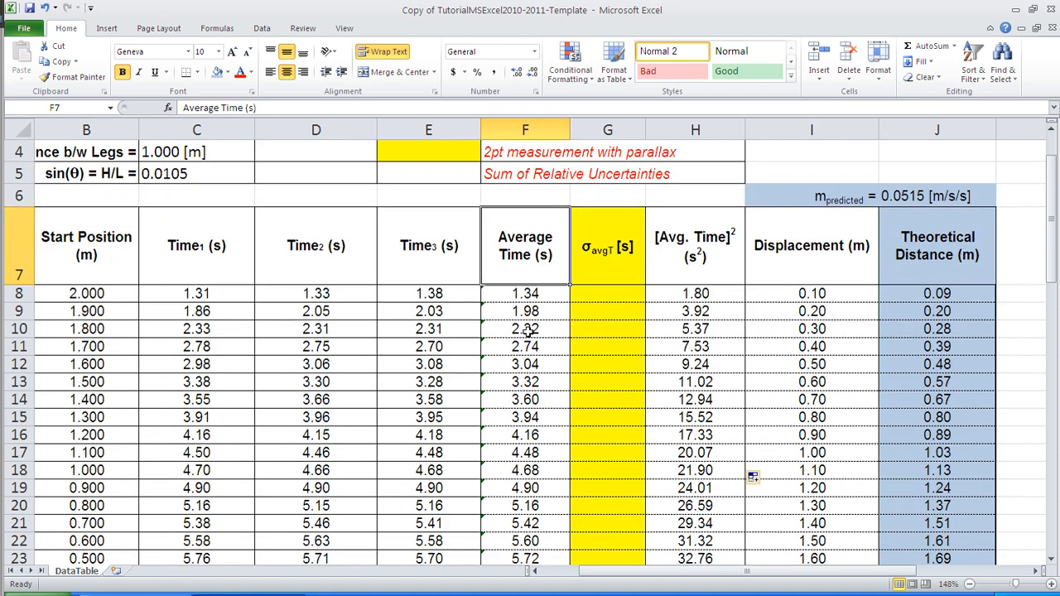
scroll(527, 329, "down", 1)
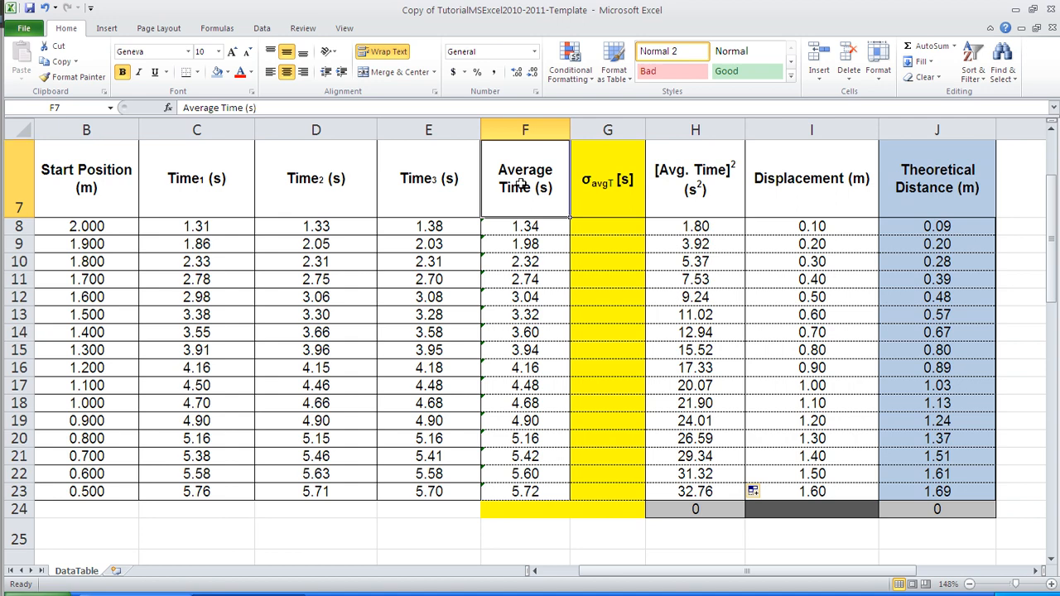
left_click_drag(521, 204, 525, 482)
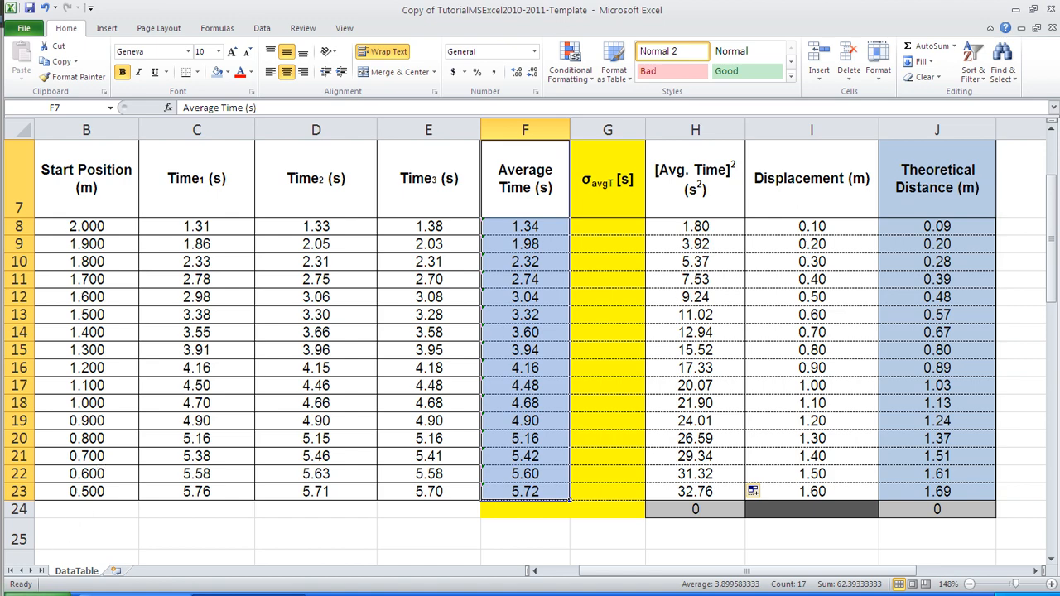
left_click(50, 594)
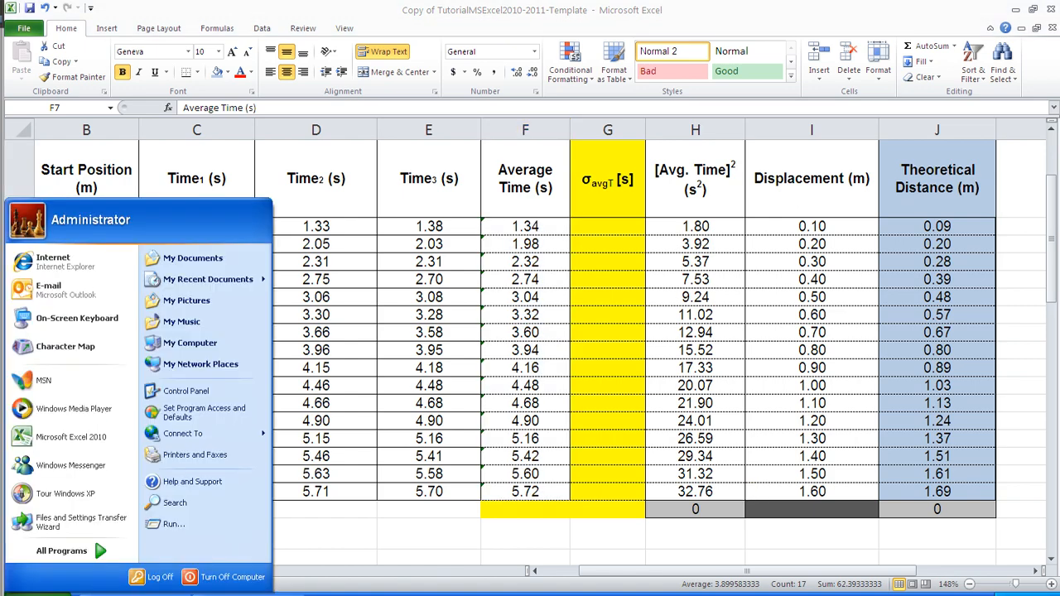
left_click(79, 321)
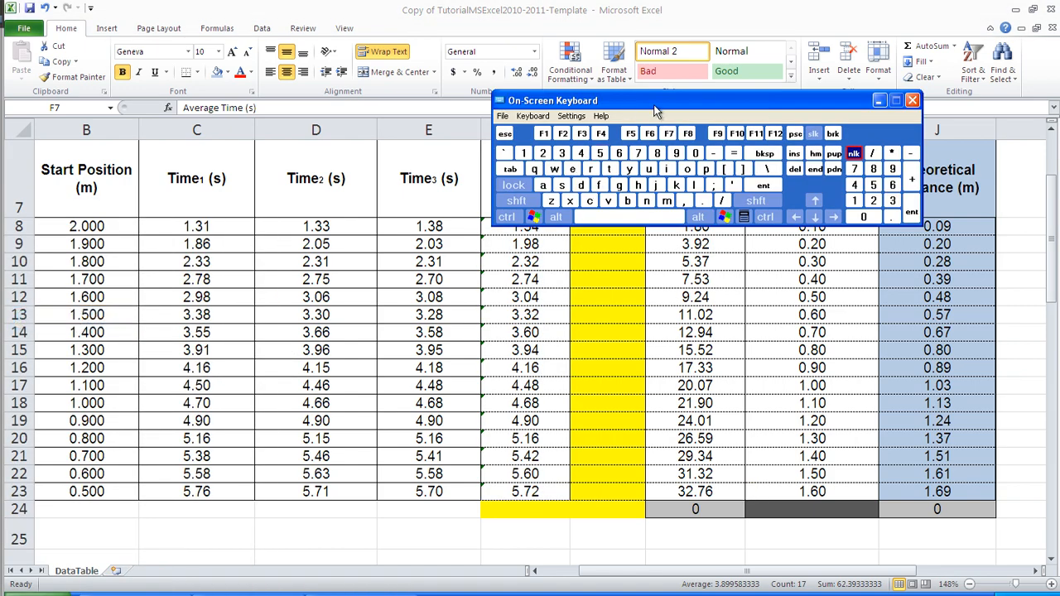
left_click_drag(652, 101, 193, 158)
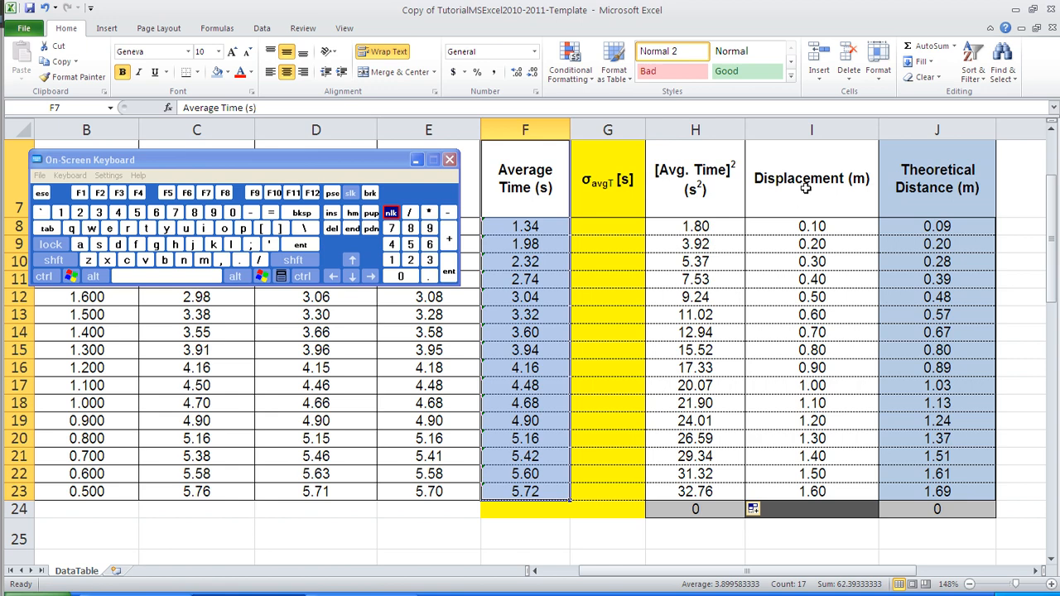
- Add the displacement cells I7:I23 to the selected average times as a nonadjacent range
left_click(46, 277)
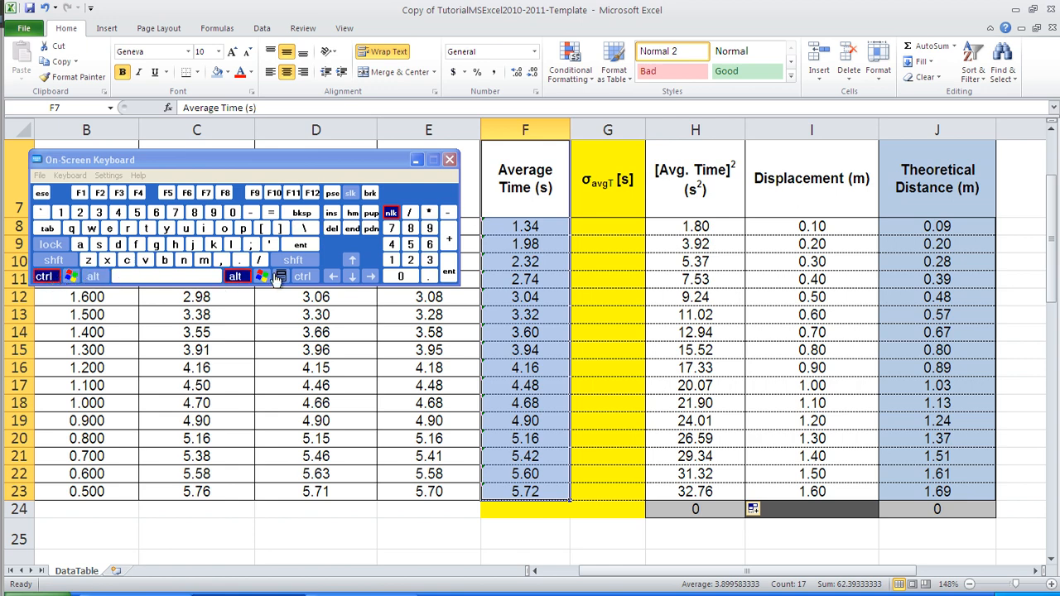
left_click(429, 259)
left_click_drag(792, 184, 791, 486)
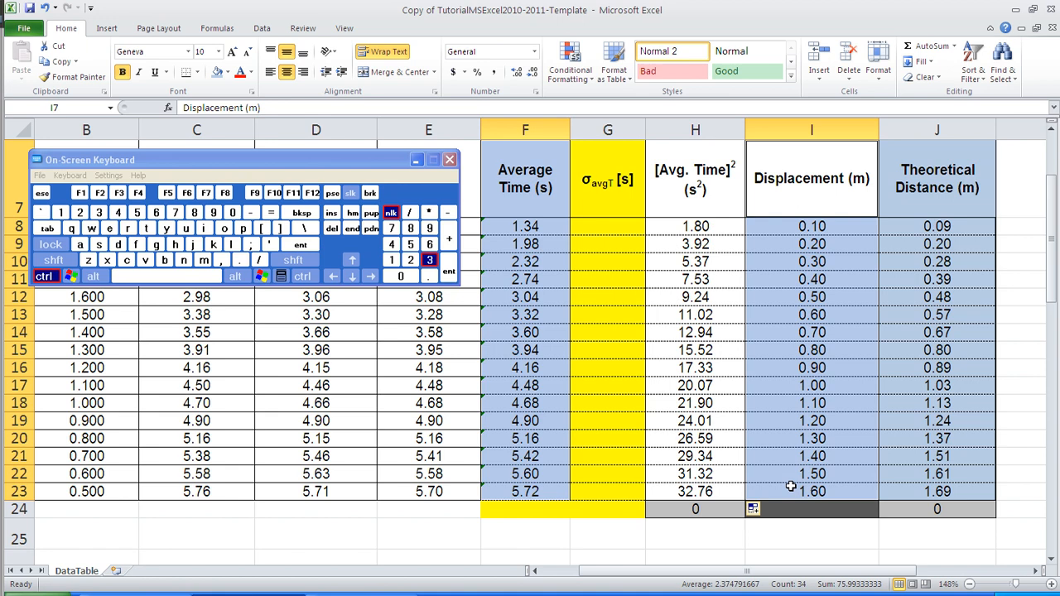
left_click(44, 275)
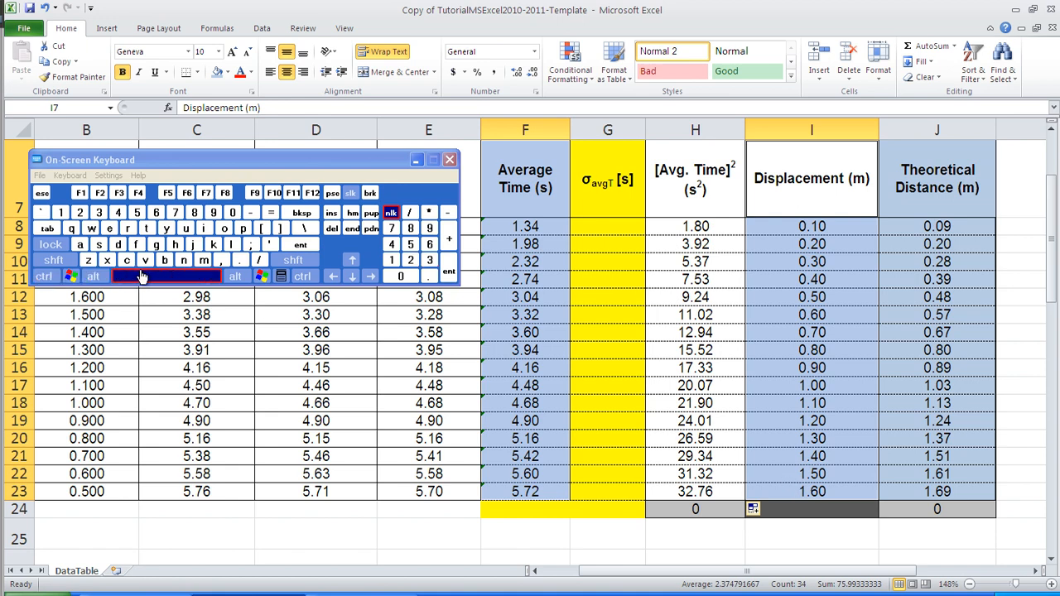
- Reselect the average times F7:F23 together with the displacements I7:I23, and close the On-Screen Keyboard
left_click(523, 180)
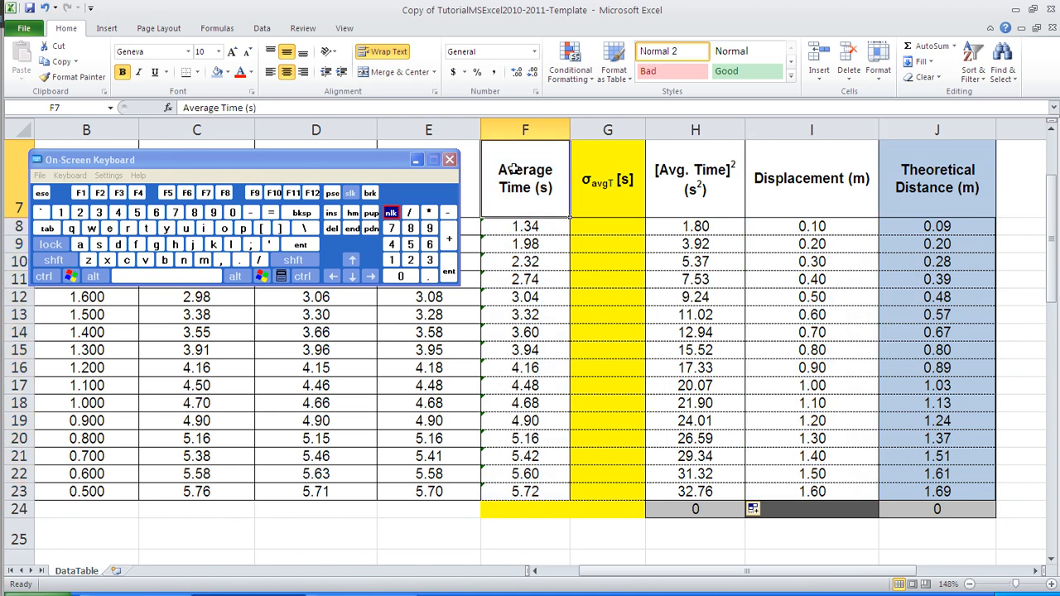
left_click_drag(513, 168, 523, 489)
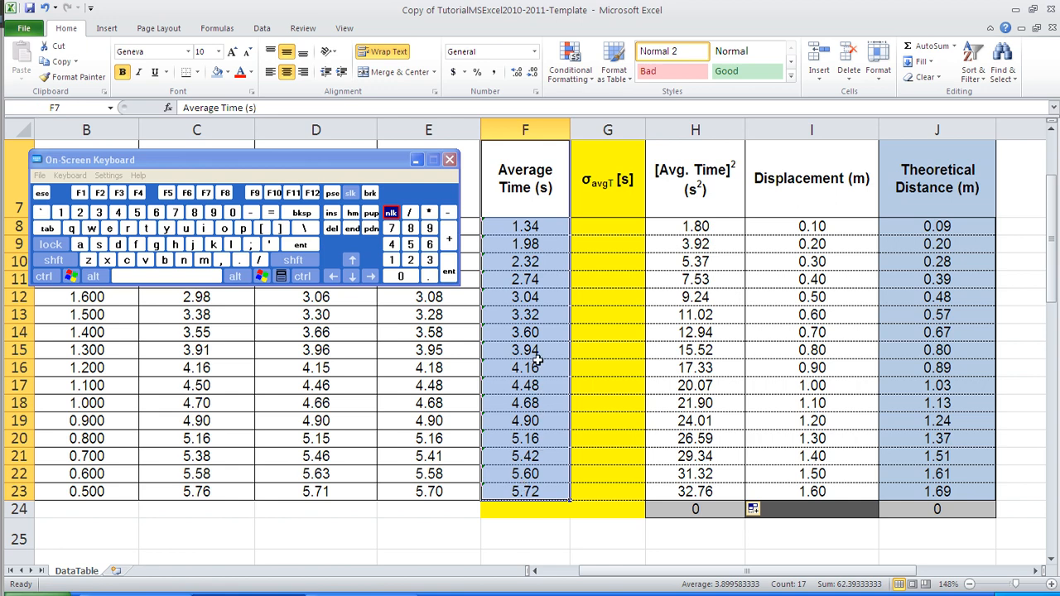
left_click(45, 277)
left_click(796, 187)
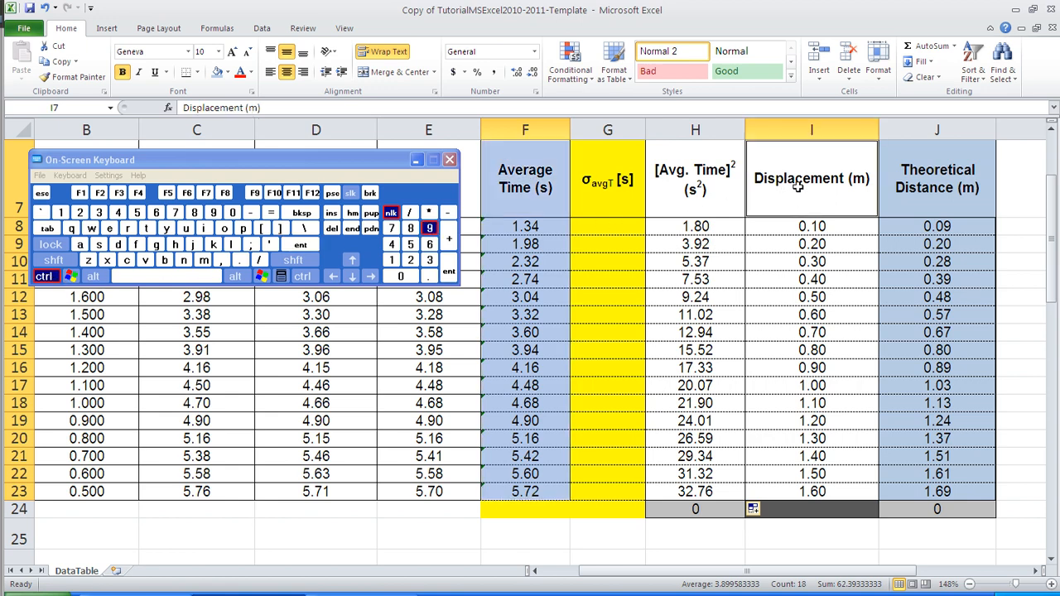
left_click_drag(796, 187, 799, 489)
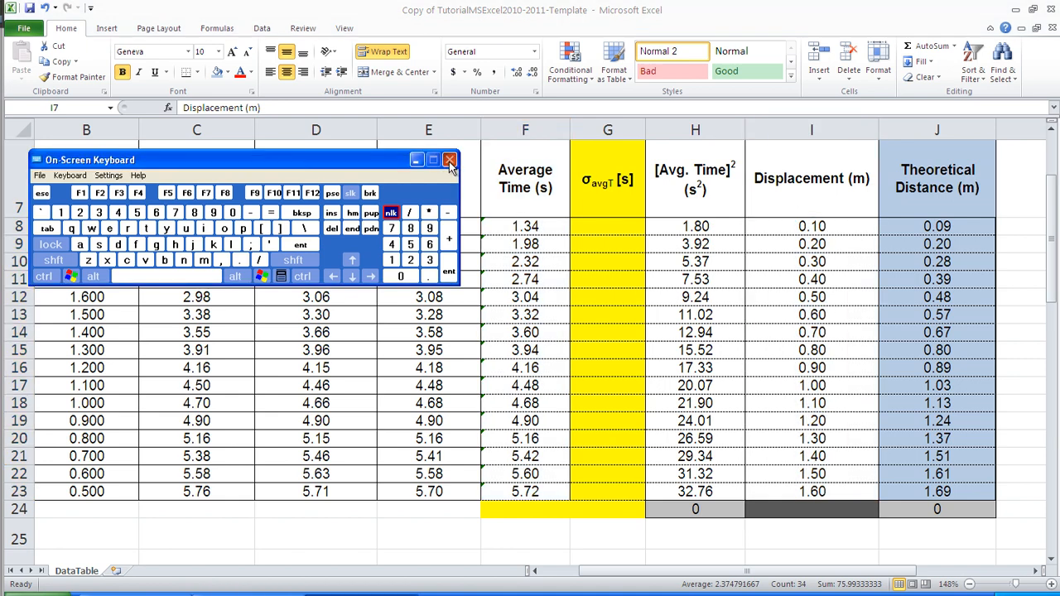
left_click(449, 159)
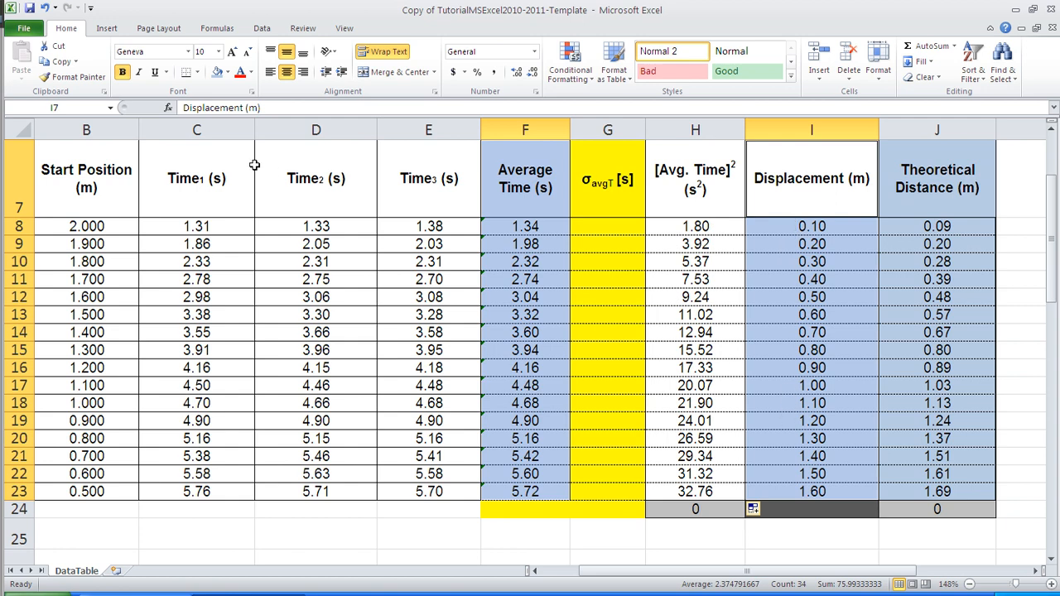
- Insert a markers-only scatter chart of displacement against average time from the selected ranges
left_click(108, 29)
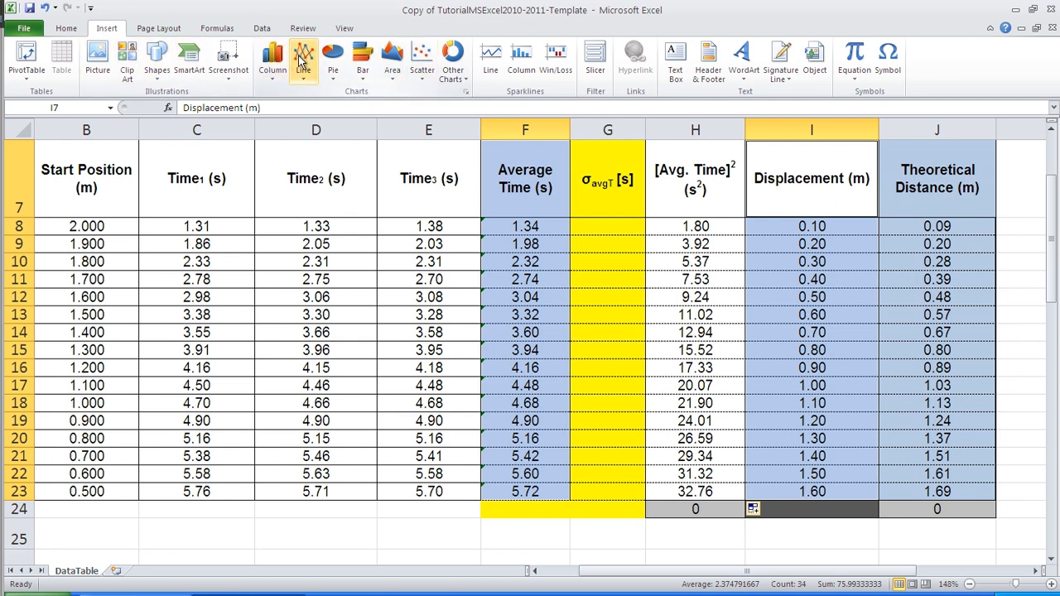
left_click(424, 71)
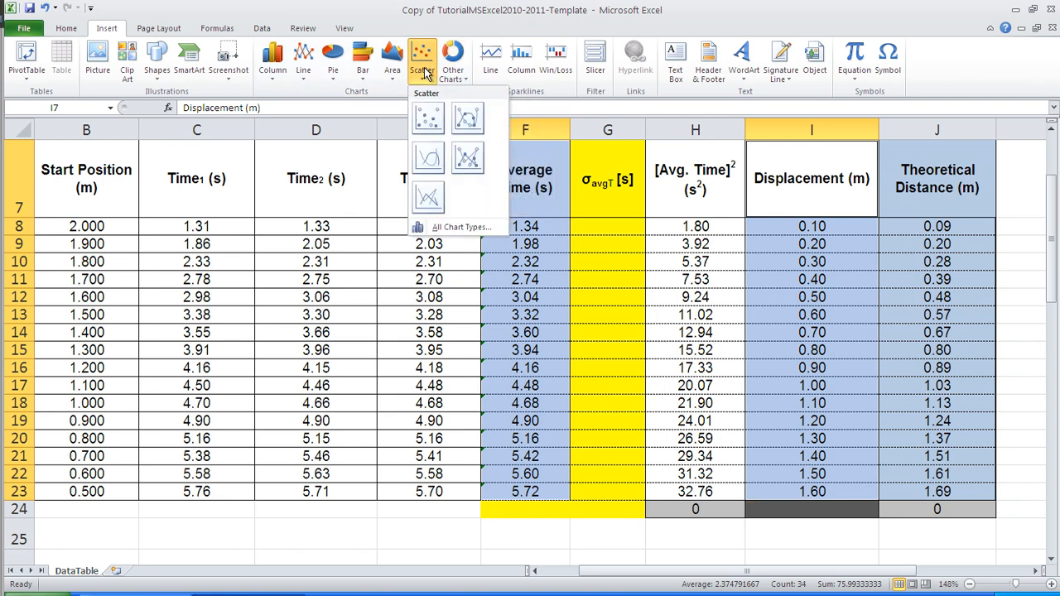
left_click(431, 117)
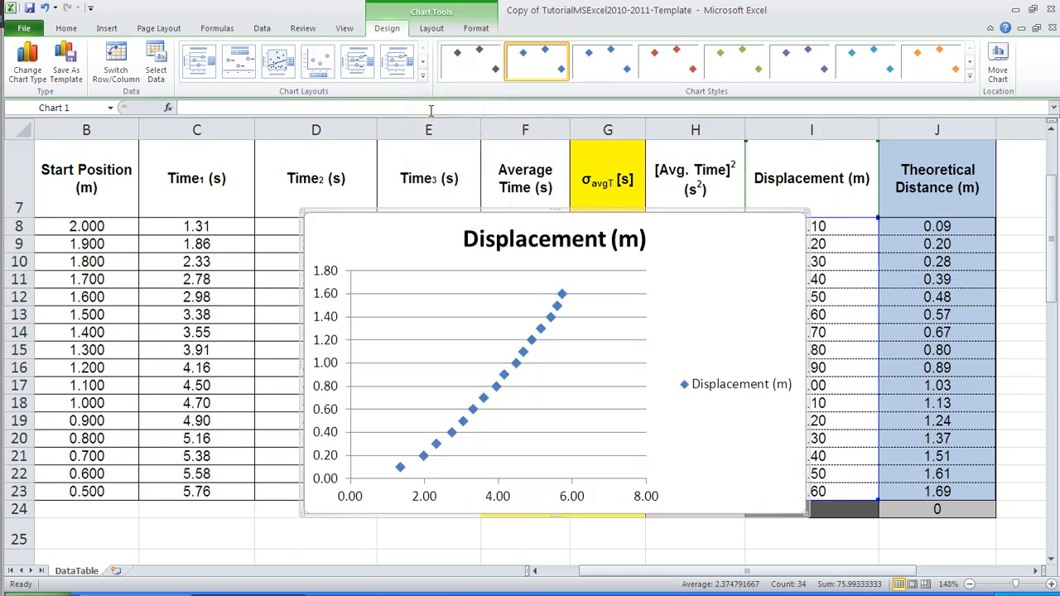
- Move the displacement scatter chart to its own new sheet named DvsT
right_click(713, 282)
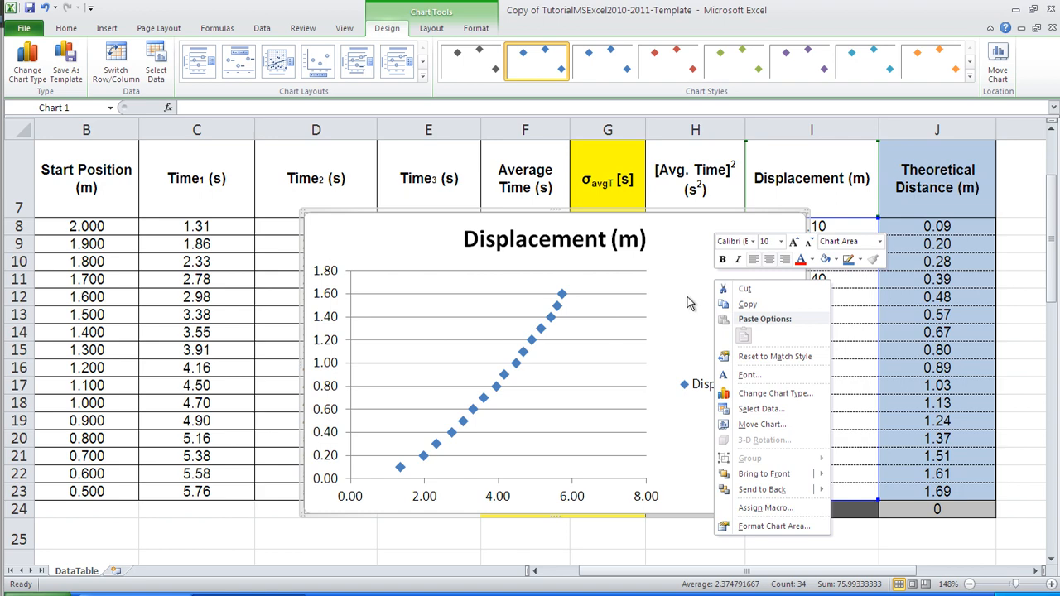
left_click(777, 425)
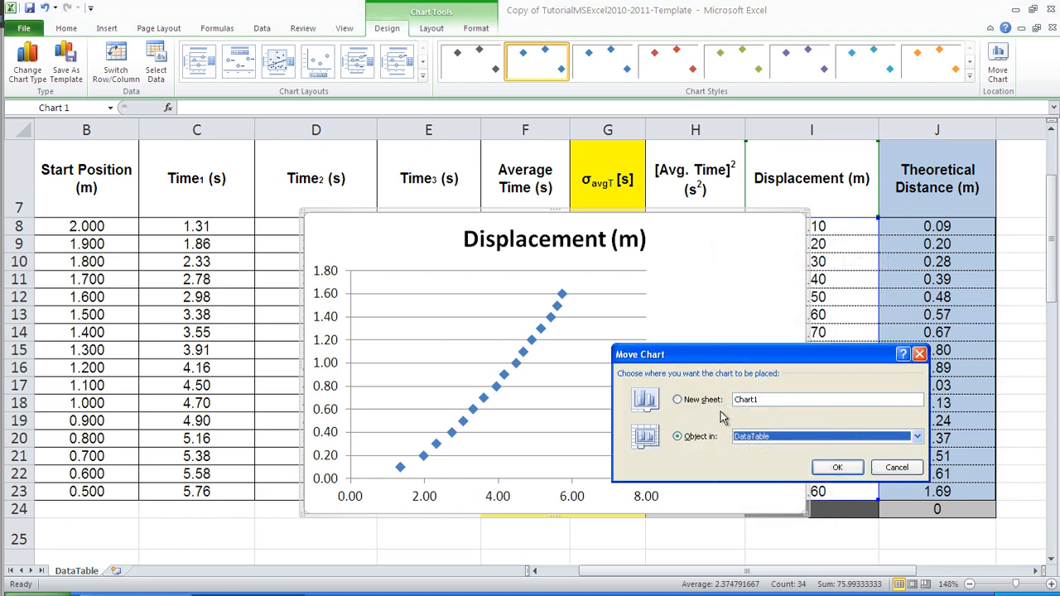
left_click(677, 399)
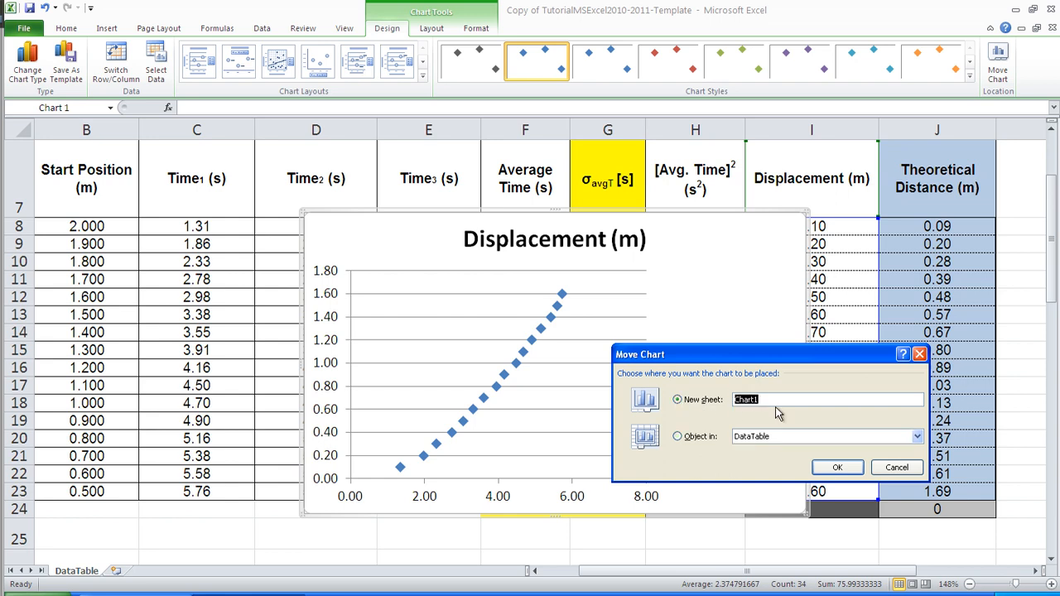
type("DvsT")
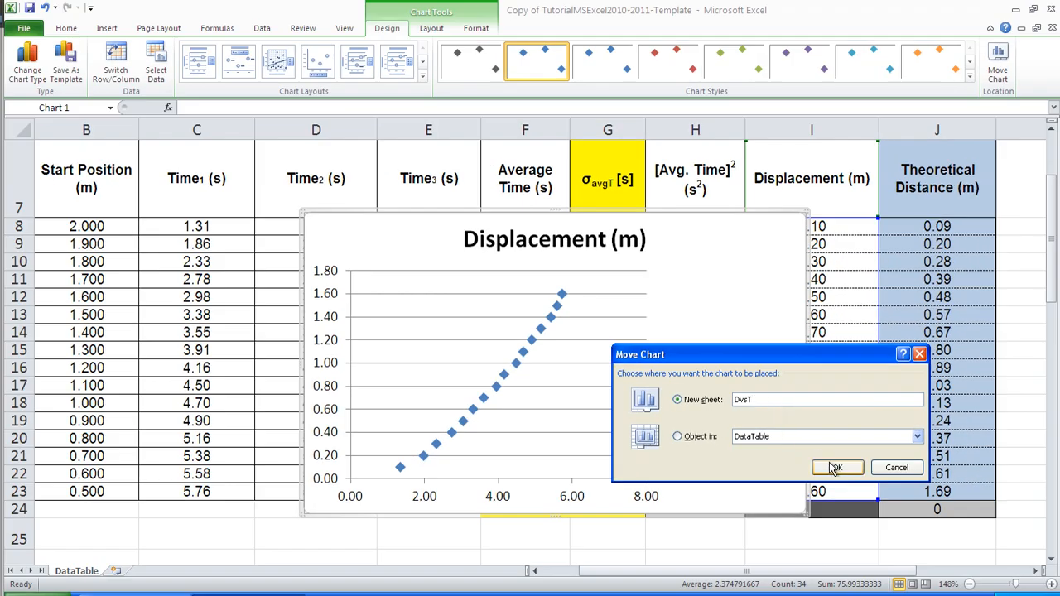
left_click(835, 468)
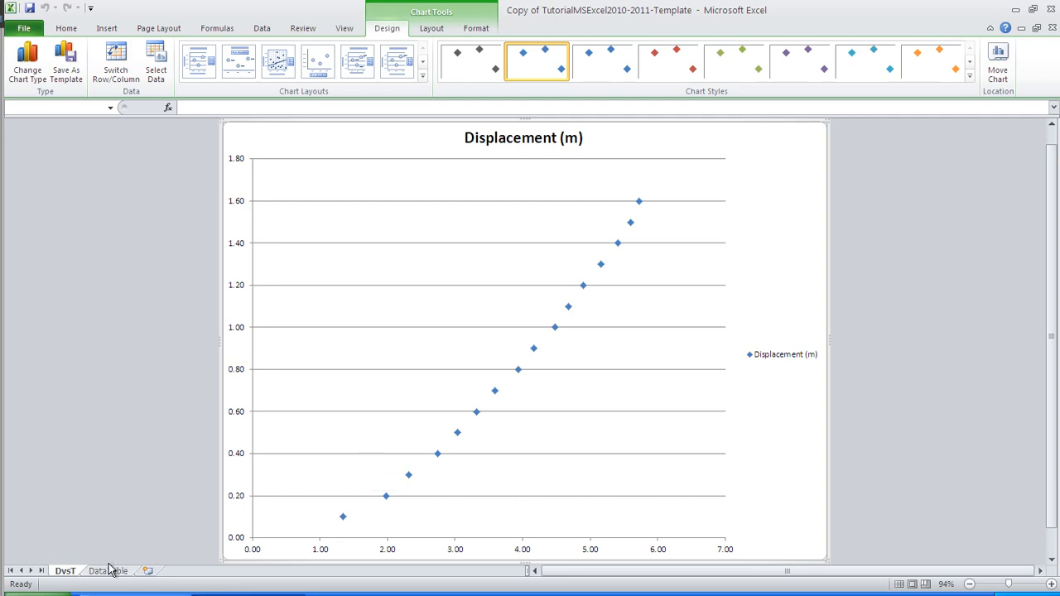
- Reorder the sheets so DvsT follows DataTable, check both sheets, and return to DataTable
left_click(108, 572)
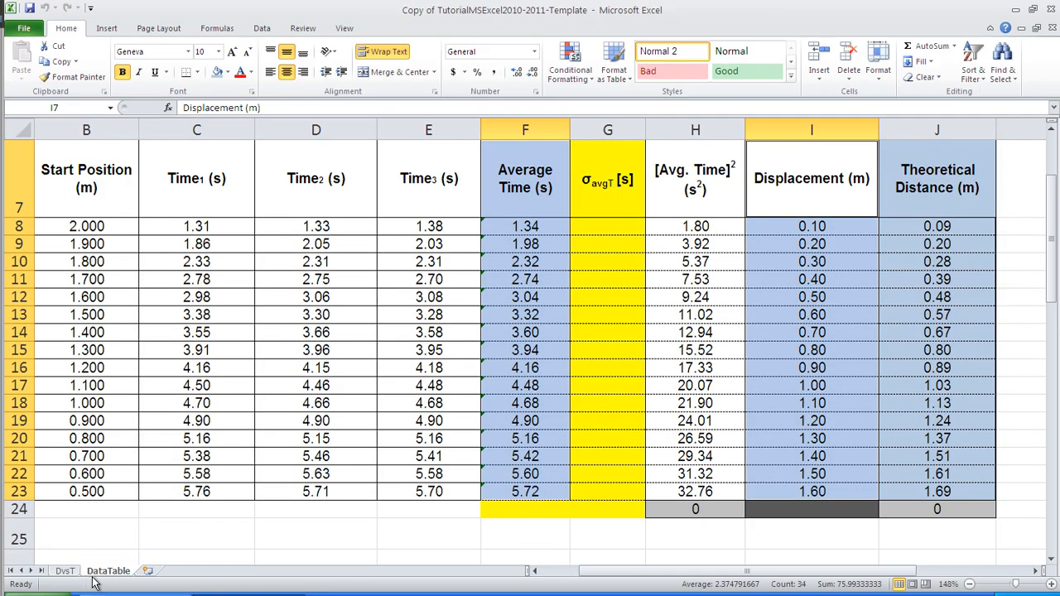
left_click(66, 571)
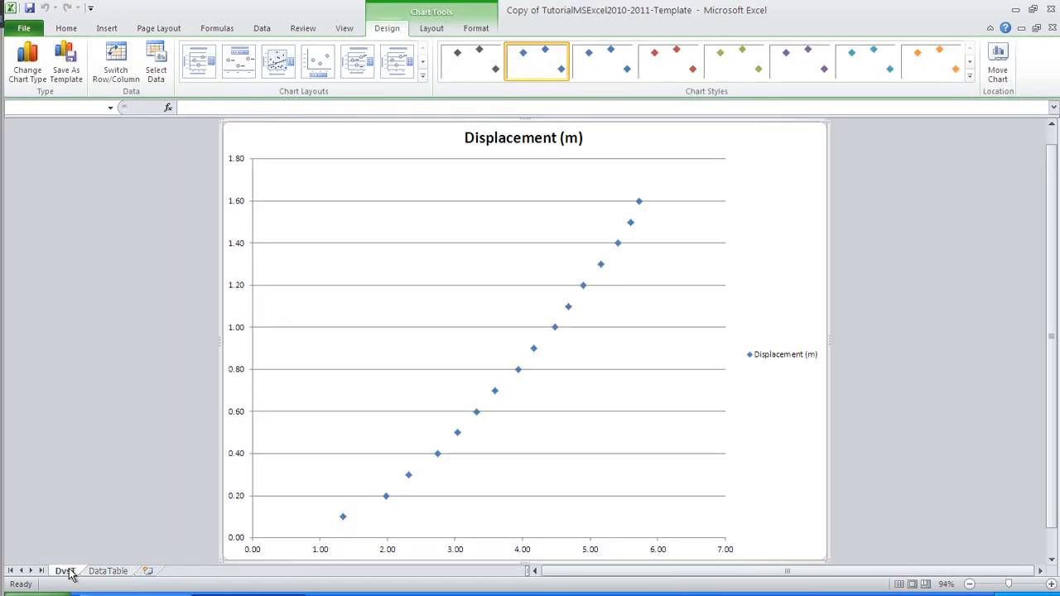
left_click_drag(70, 574, 148, 577)
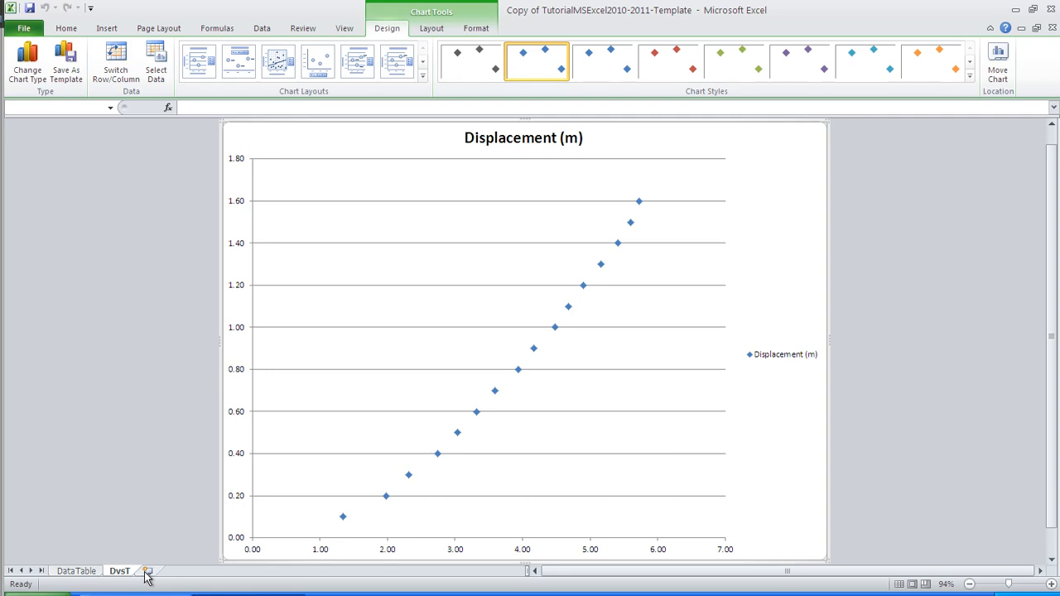
left_click(67, 573)
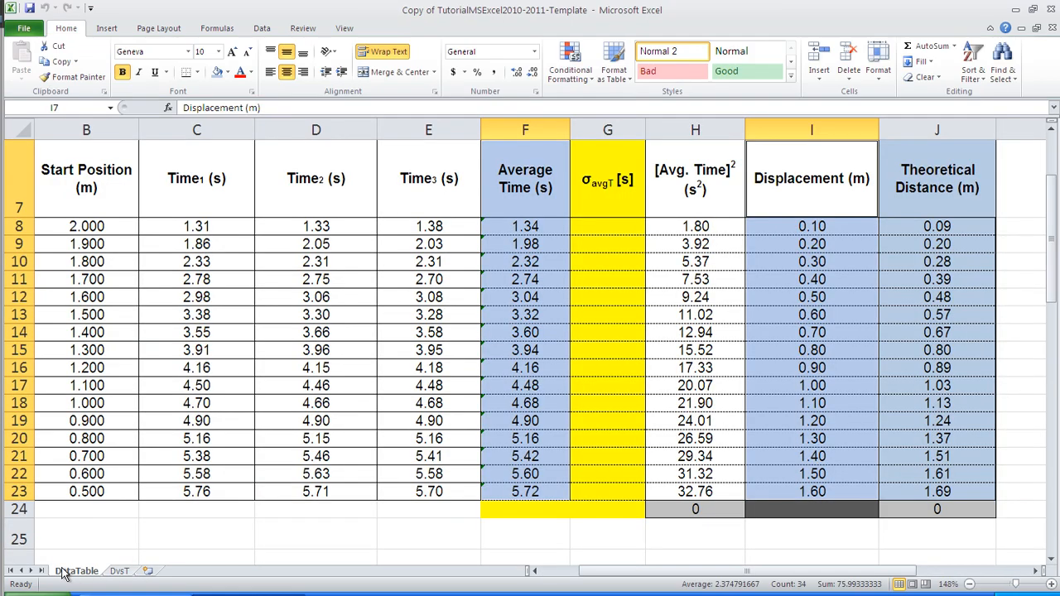
left_click(119, 572)
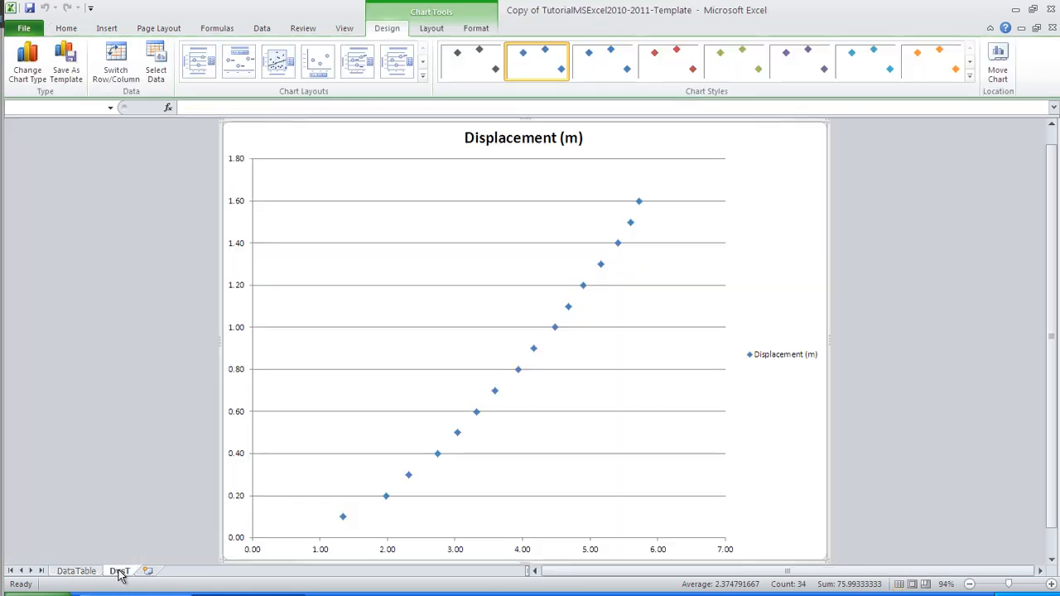
left_click(98, 571)
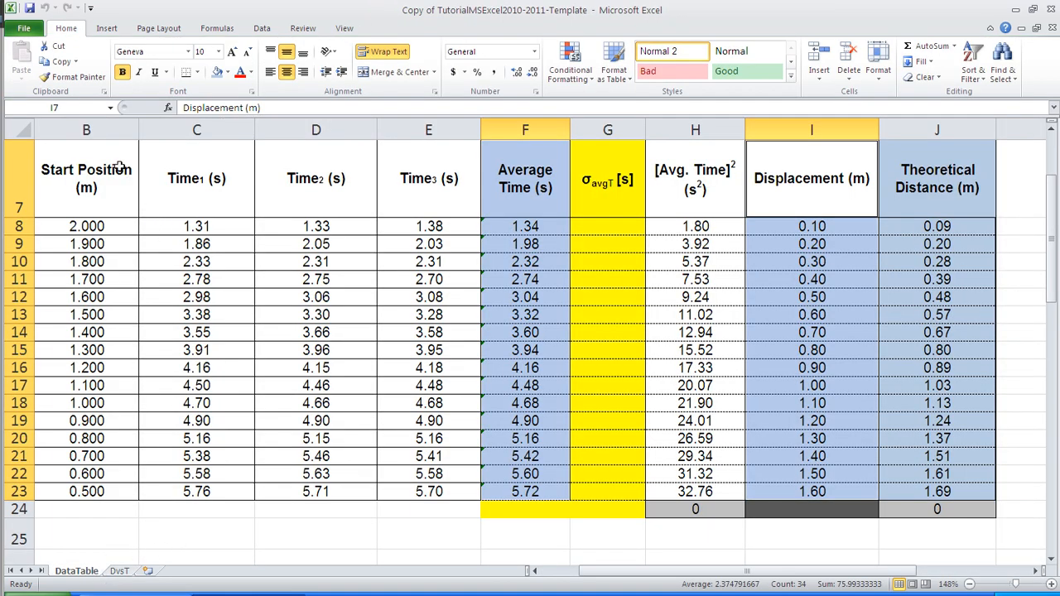
- Save the template workbook under its existing name and return to the beginning of the DataTable sheet
left_click(24, 29)
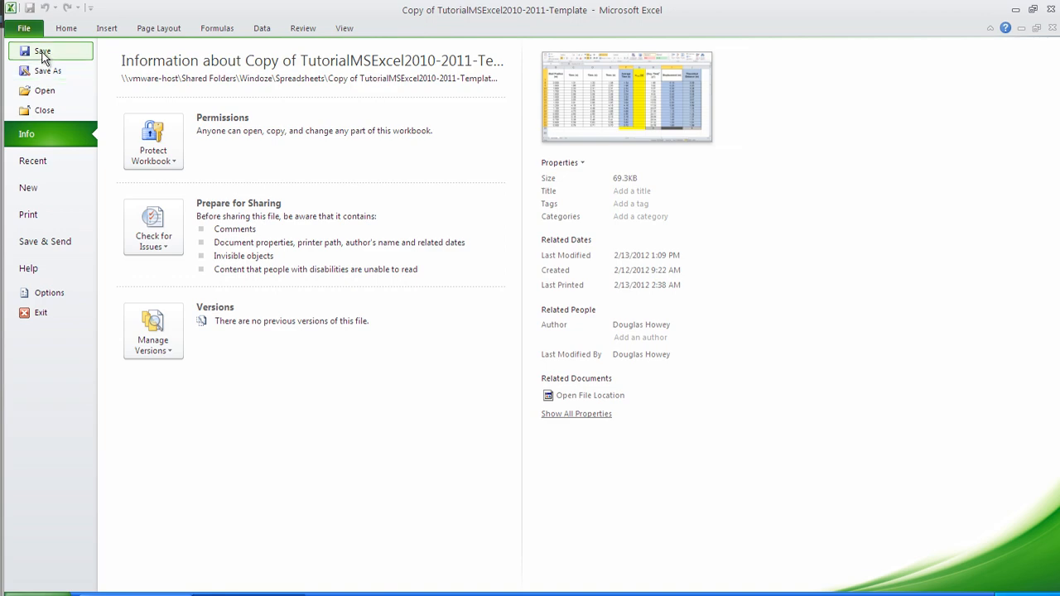
left_click(43, 54)
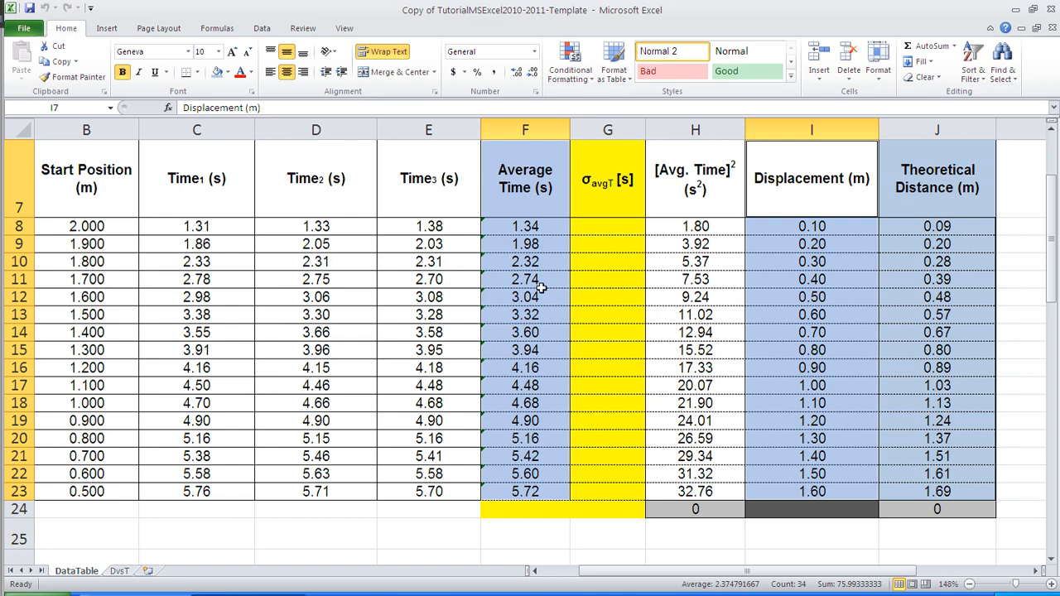
scroll(541, 287, "up", 2)
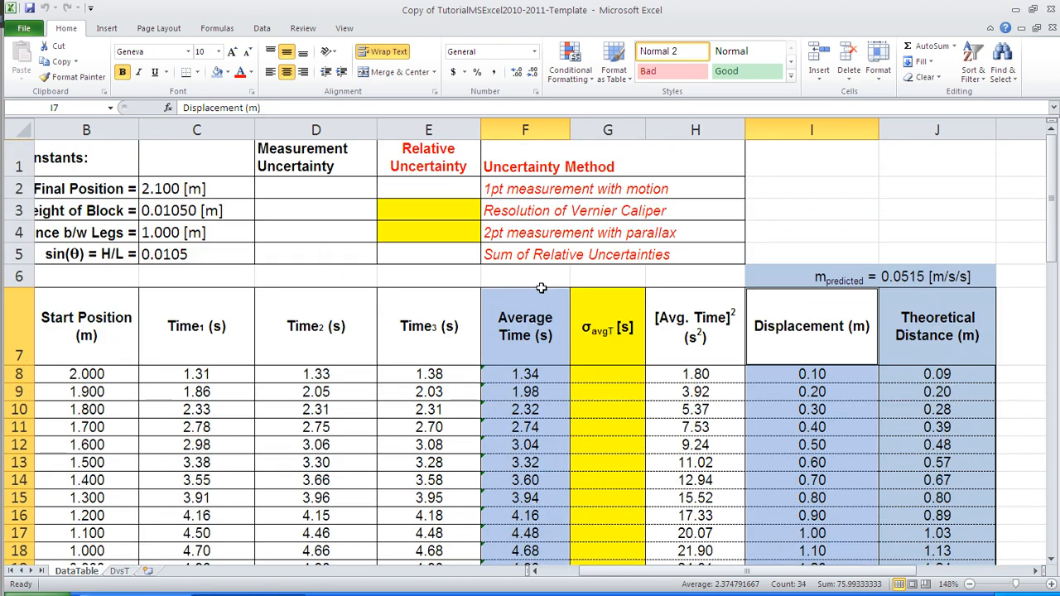
- Switch to the DvsT chart sheet and review the available chart types, including the XY (Scatter) variants, and the chart layout options
scroll(541, 287, "down", 2)
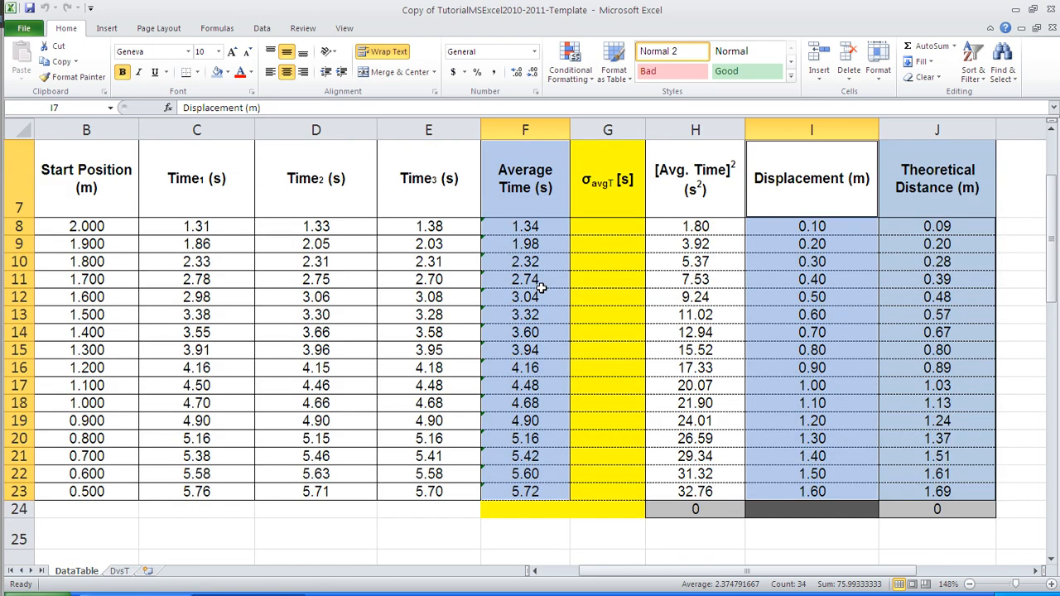
left_click(119, 571)
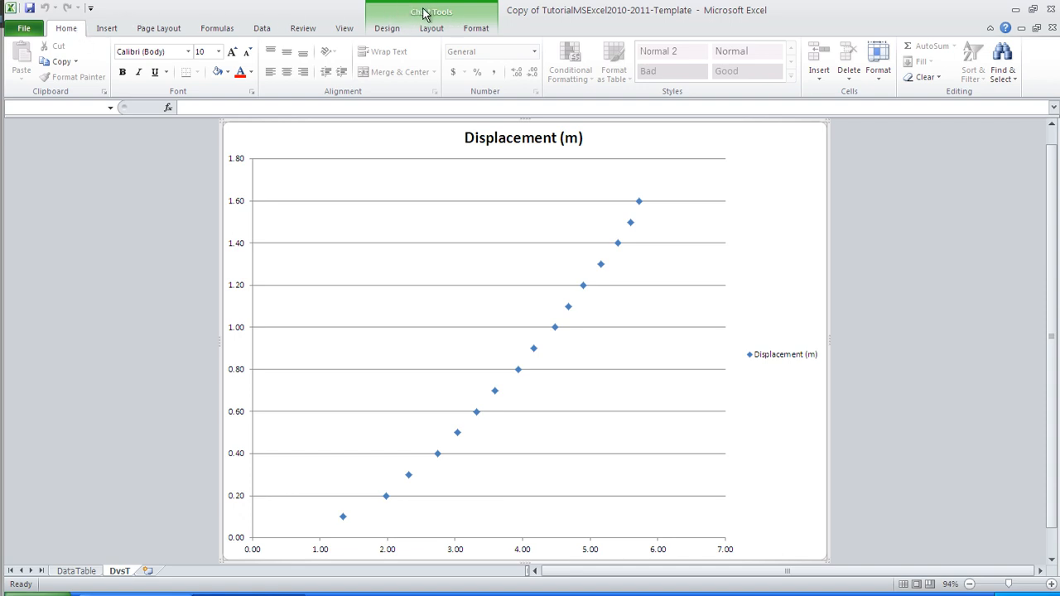
left_click(382, 32)
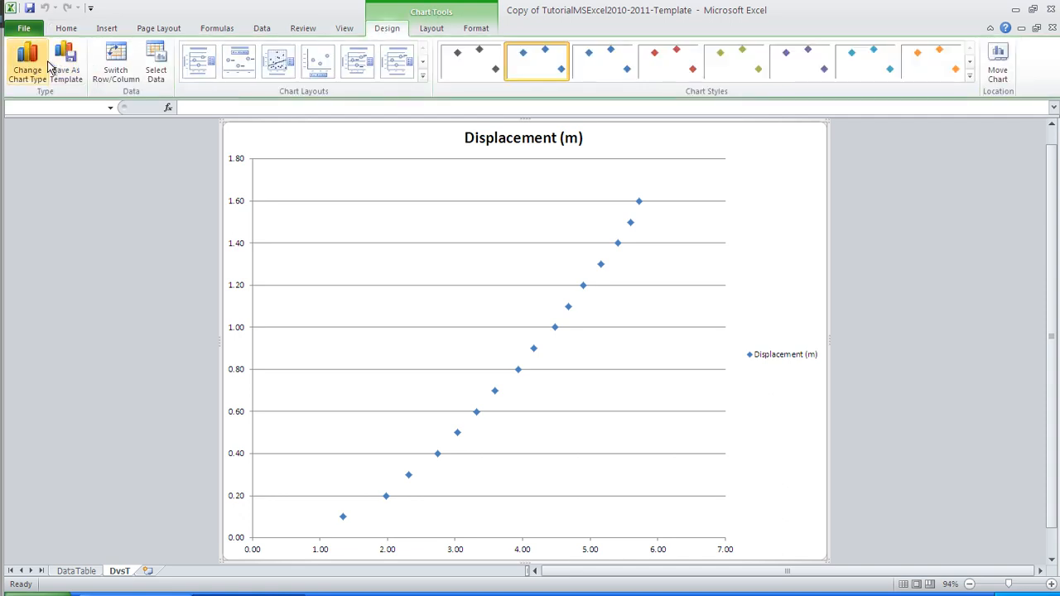
left_click(40, 67)
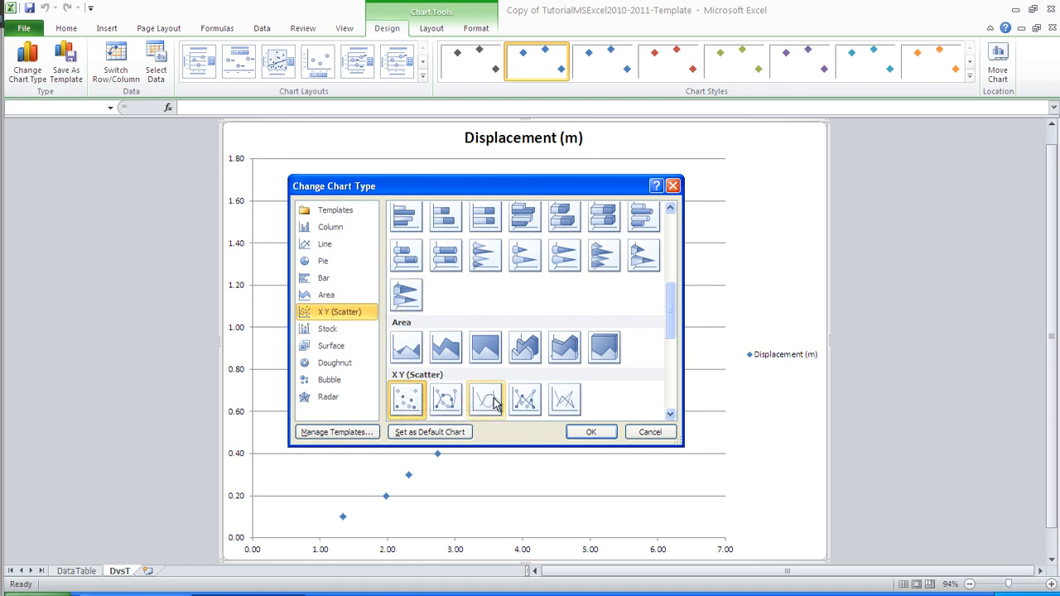
left_click(648, 433)
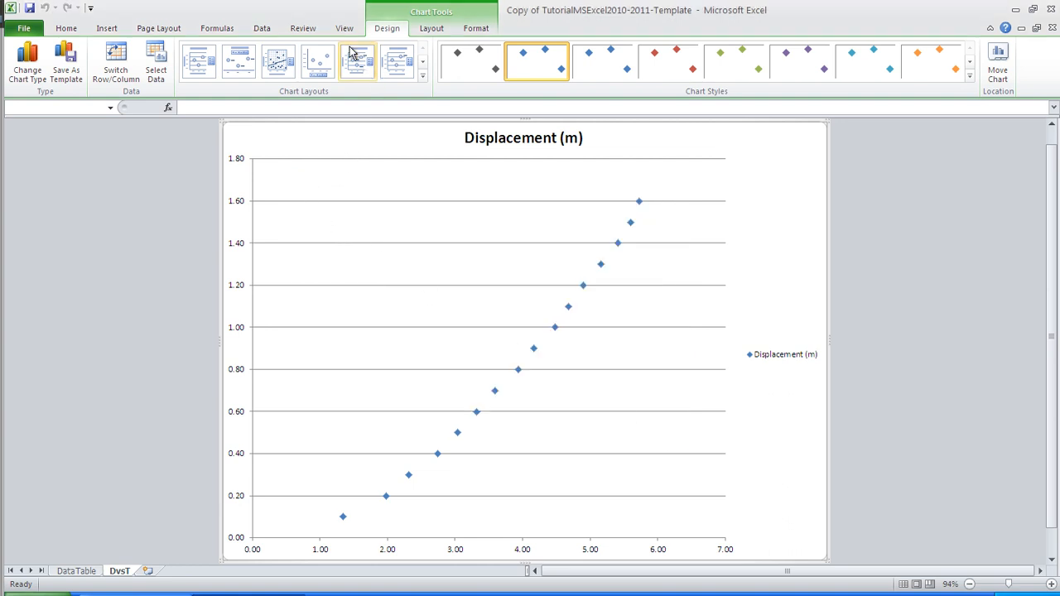
left_click(431, 29)
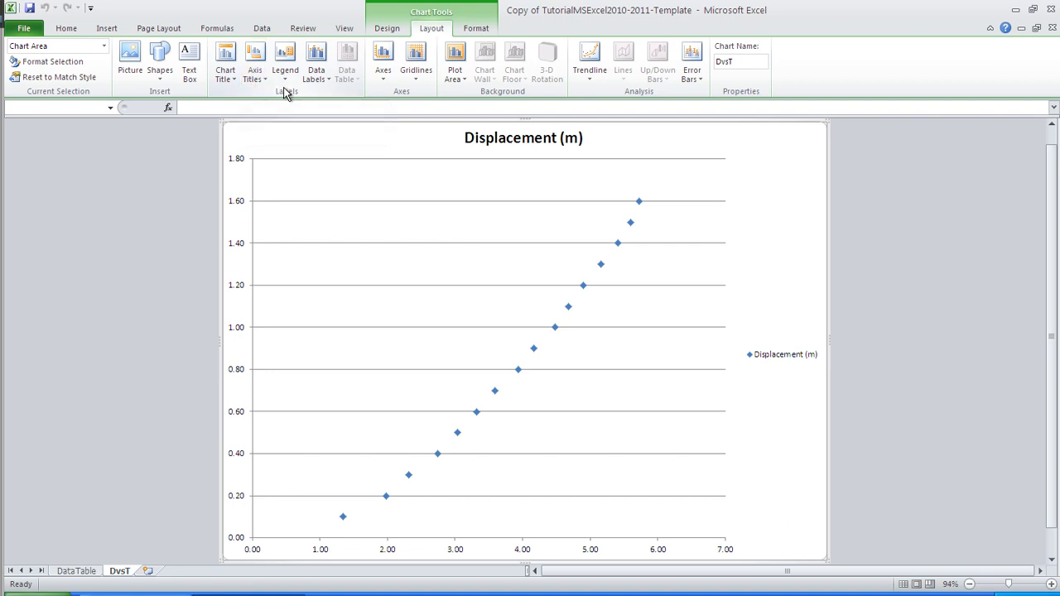
- Add a primary horizontal axis title below the axis and a rotated primary vertical axis title to the chart
left_click(258, 73)
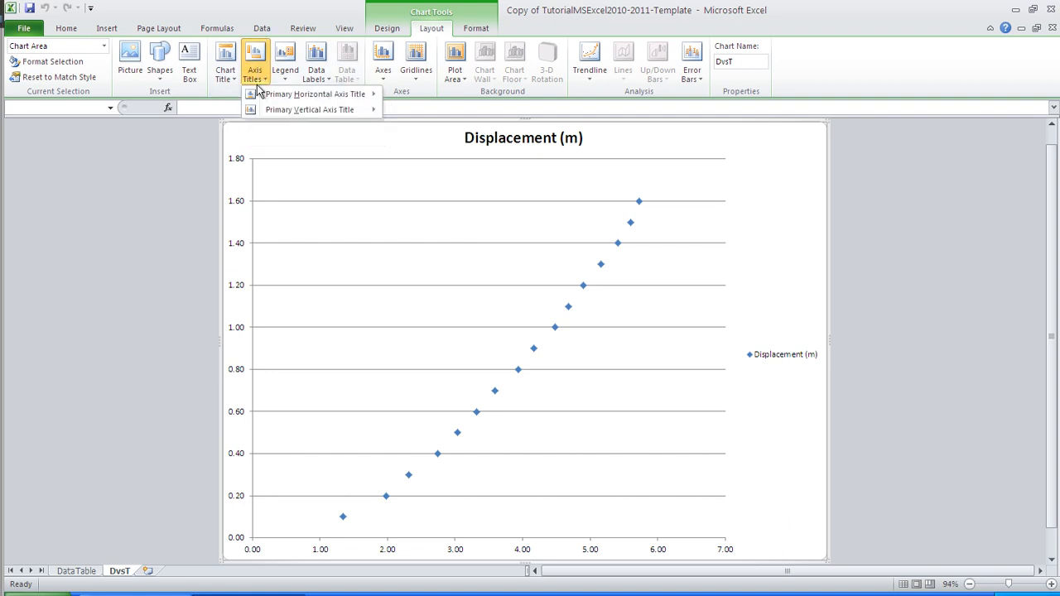
mouse_move(264, 101)
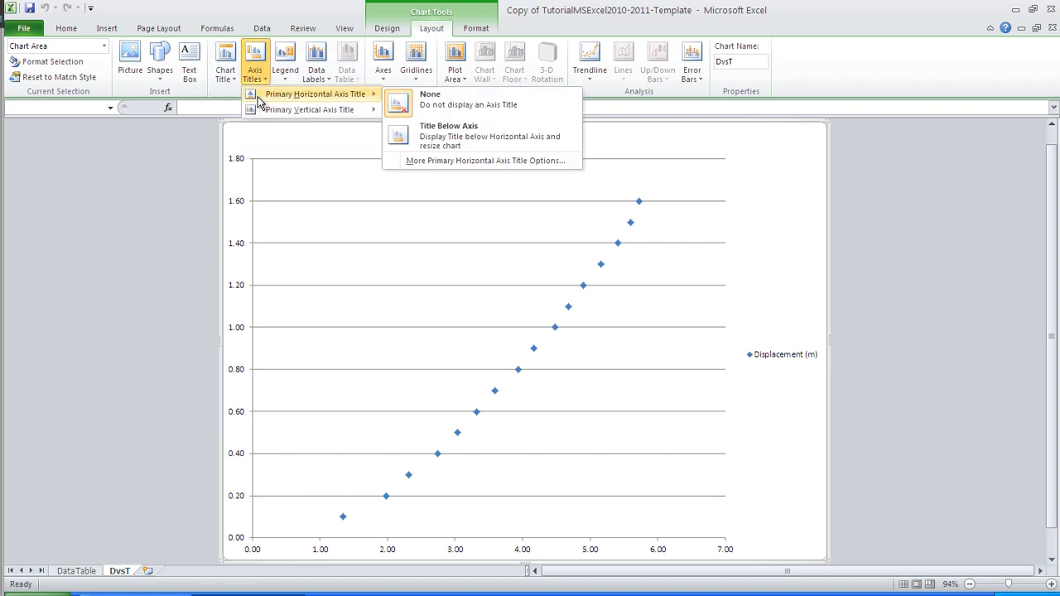
left_click(440, 133)
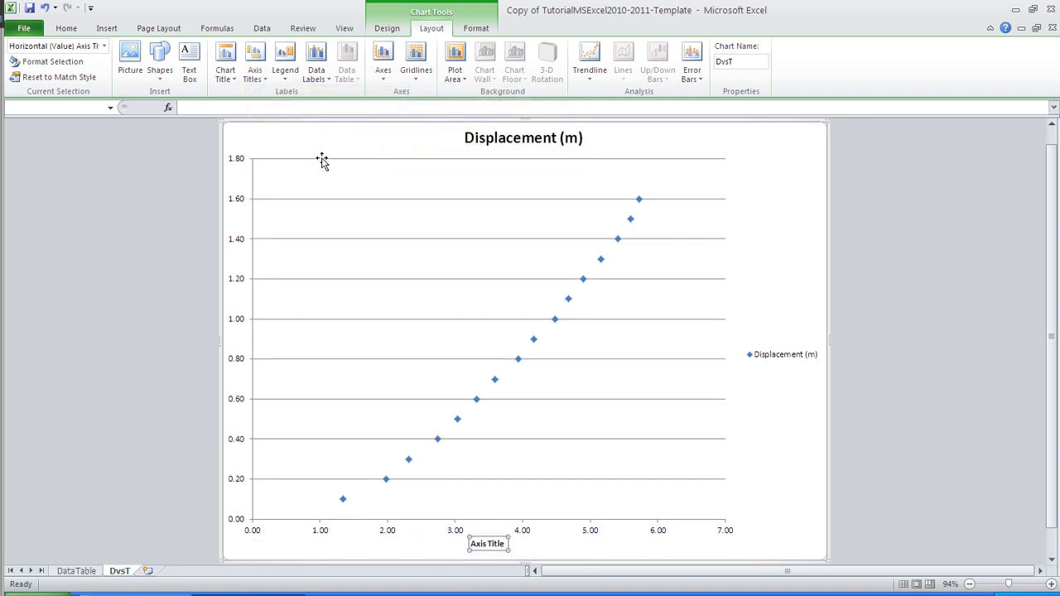
left_click(255, 75)
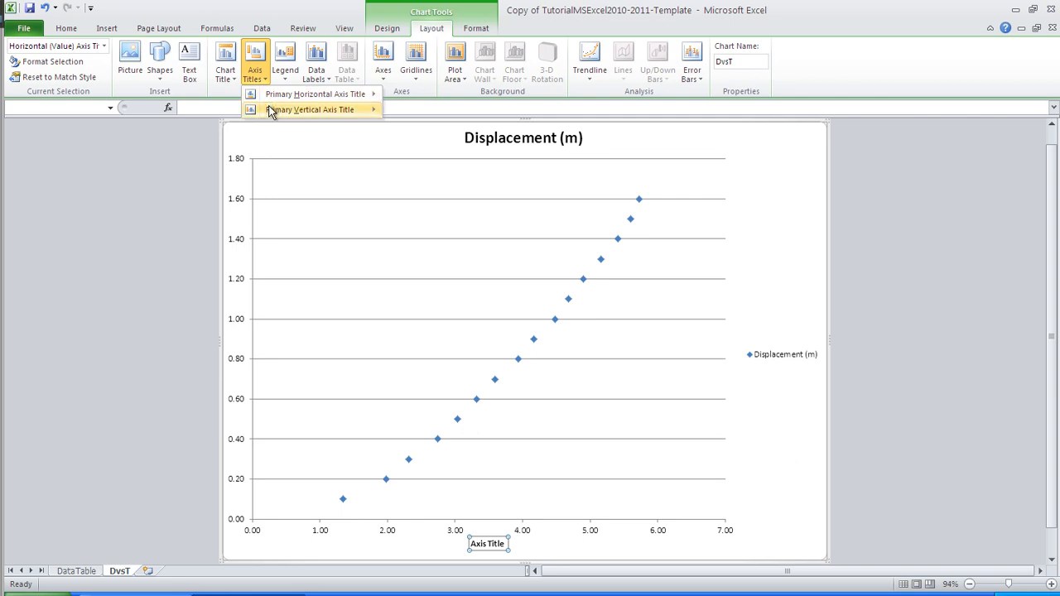
mouse_move(274, 109)
left_click(439, 157)
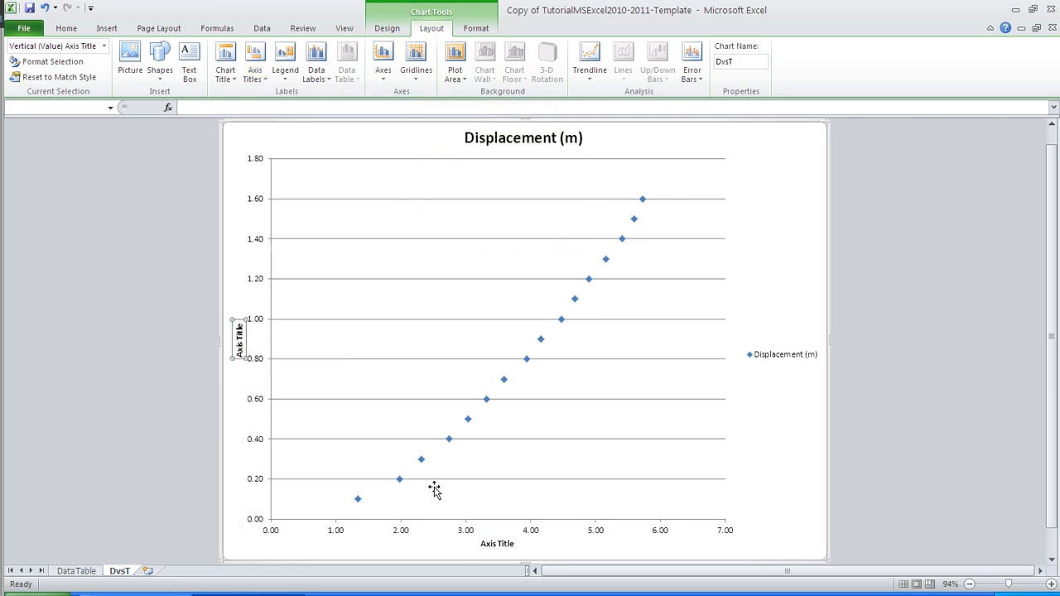
- Set the font size of both the horizontal and the vertical axis title to 16
left_click(498, 545)
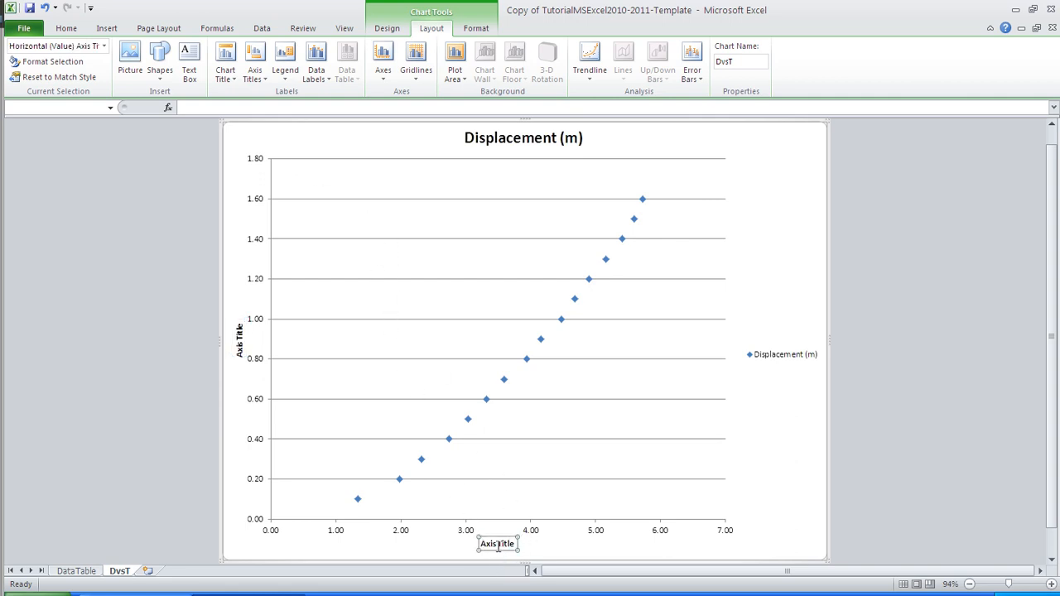
left_click(66, 29)
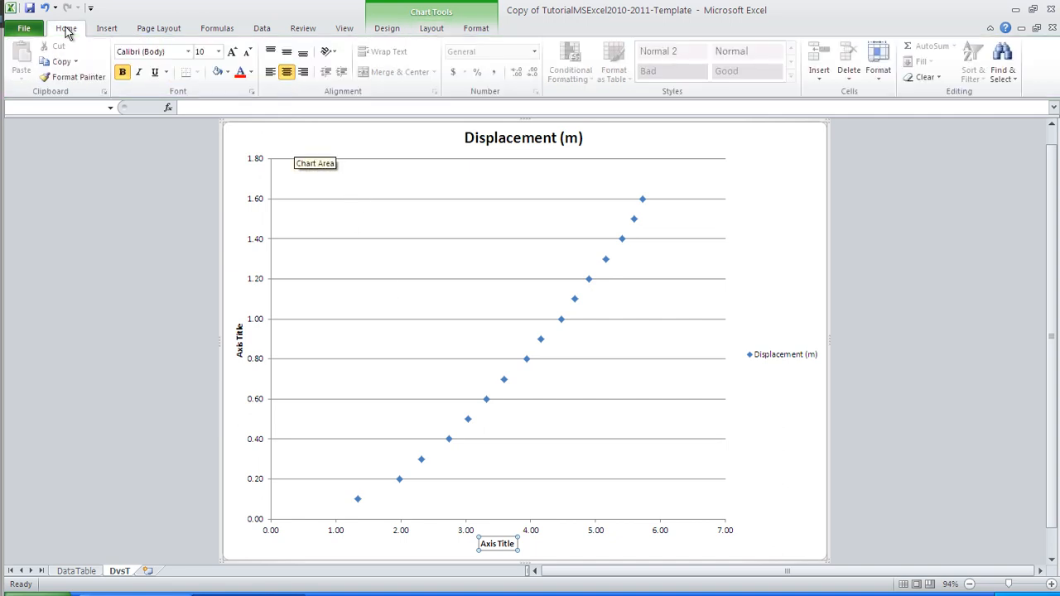
left_click(218, 54)
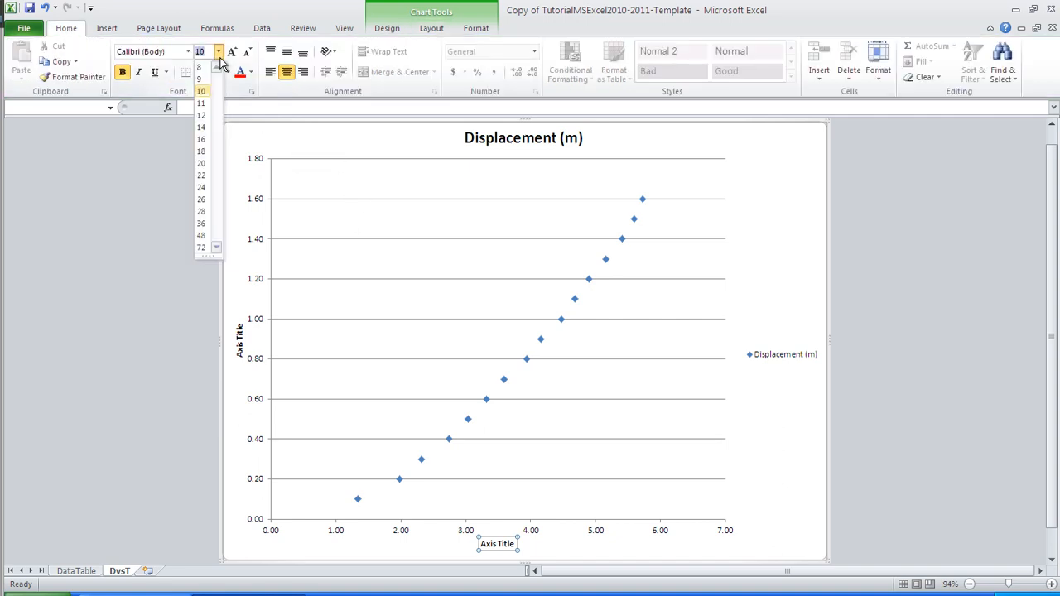
left_click(203, 140)
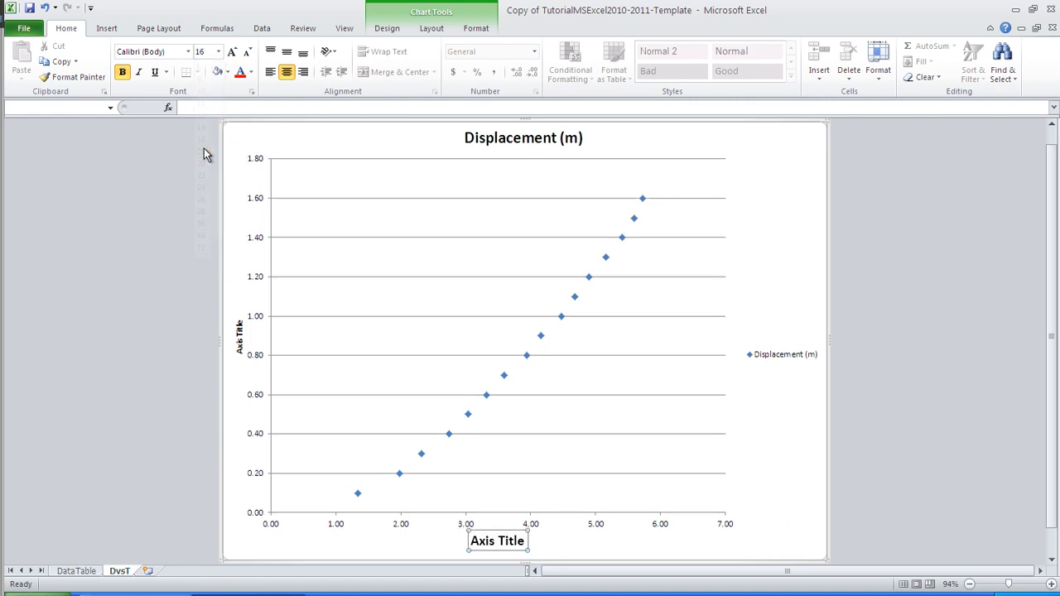
left_click(239, 335)
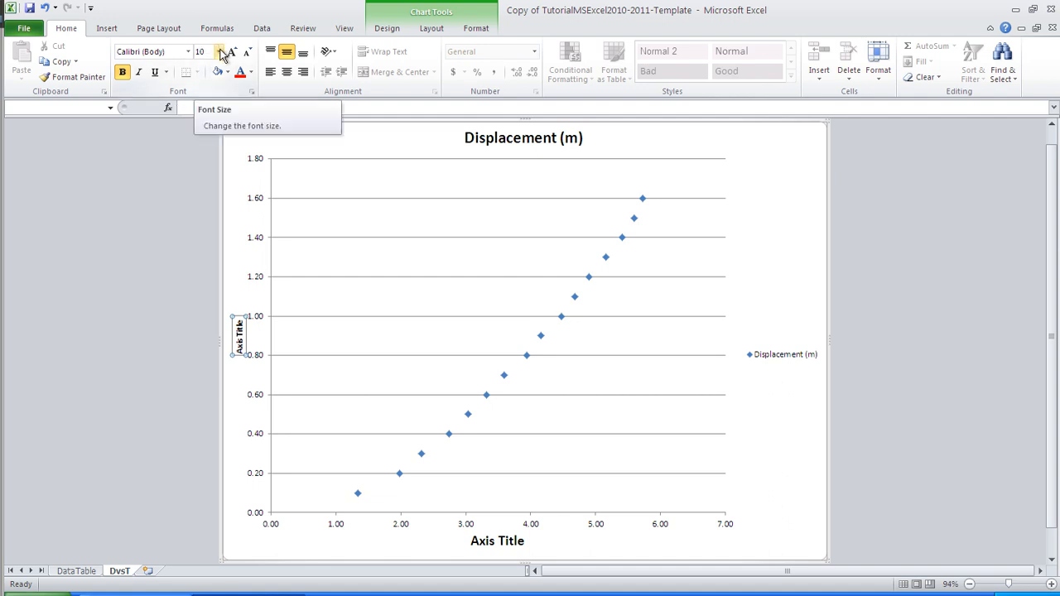
left_click(218, 51)
left_click(205, 154)
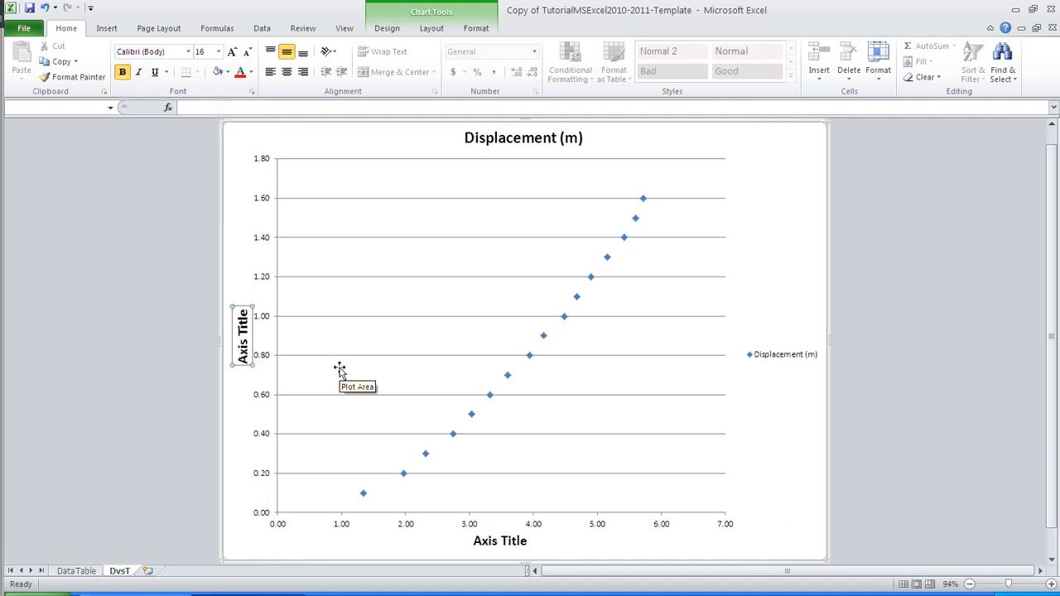
- Replace the vertical axis title's placeholder text with "Displacement [m]"
triple_click(242, 335)
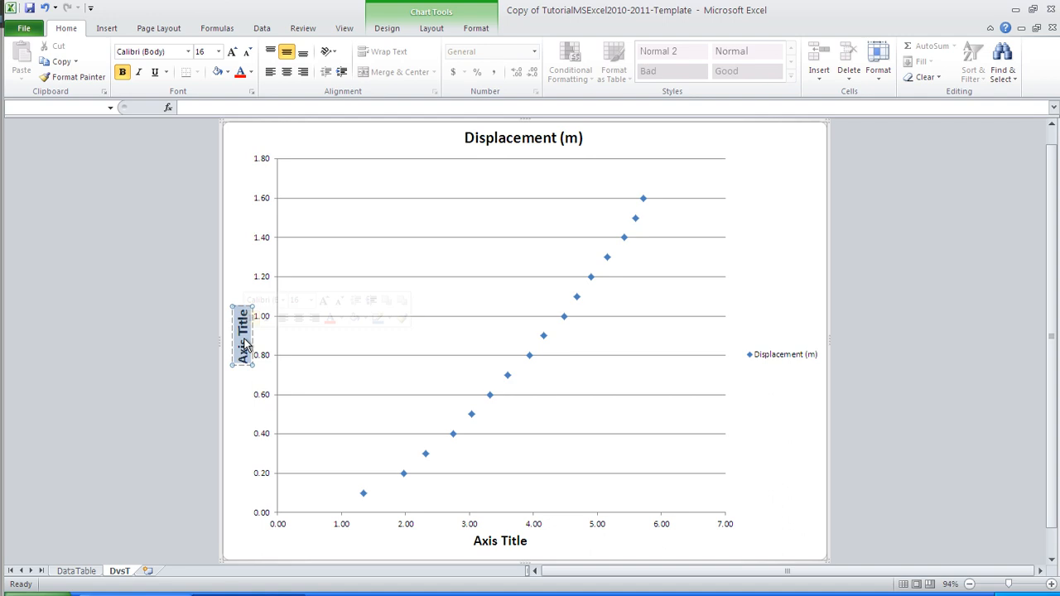
type("D")
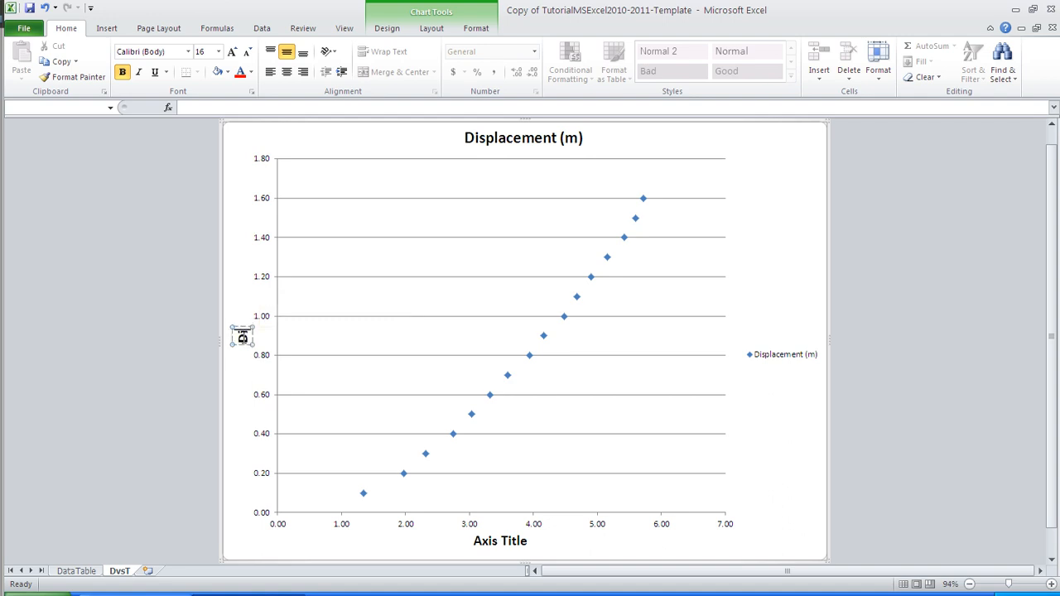
type("isplacement")
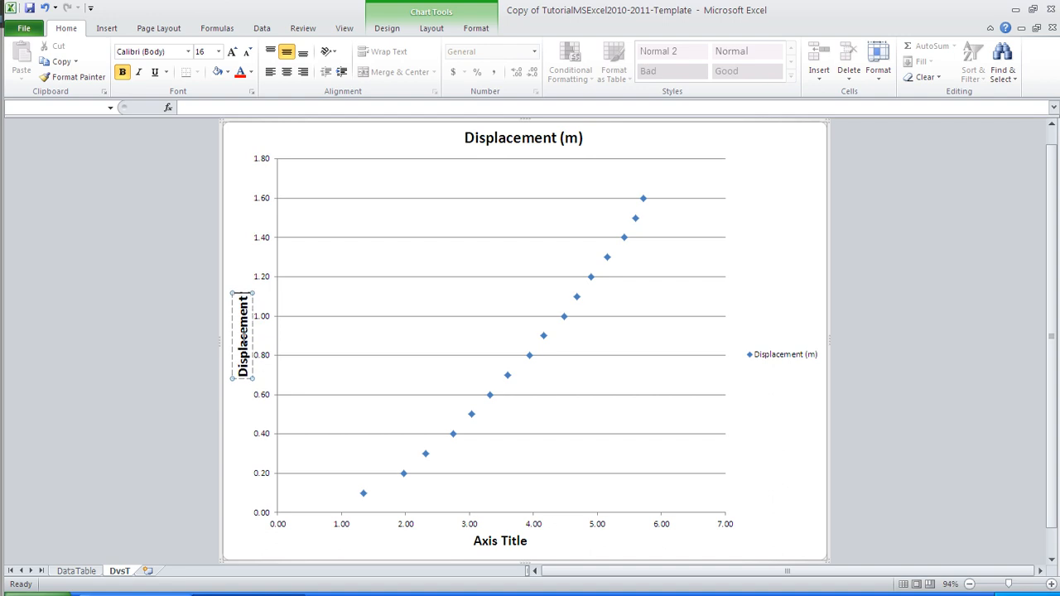
type(" [m]")
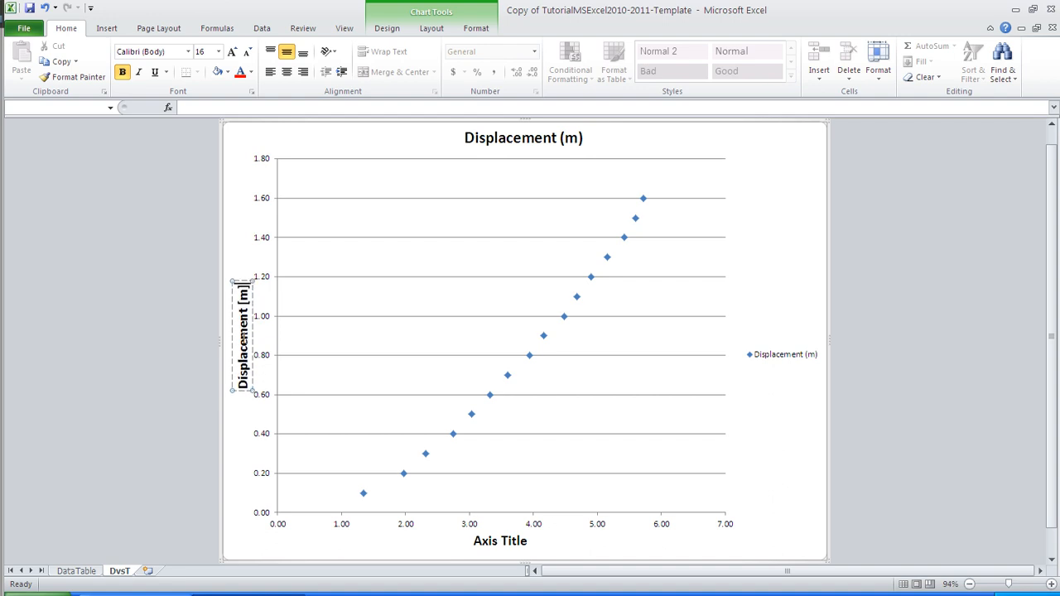
left_click(391, 302)
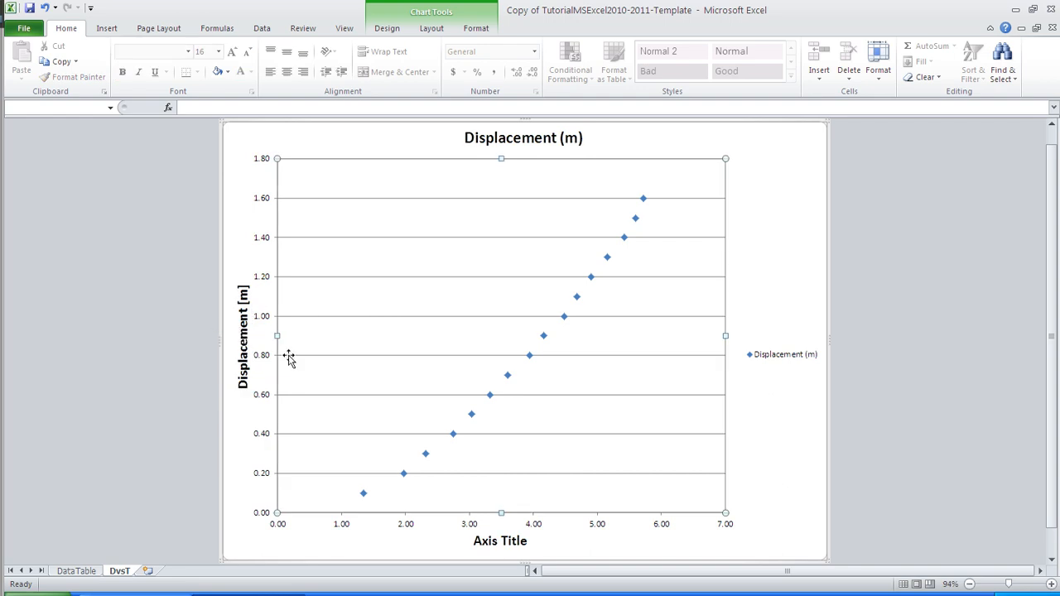
- Replace the horizontal axis title's placeholder text with "Time [s]"
double_click(500, 540)
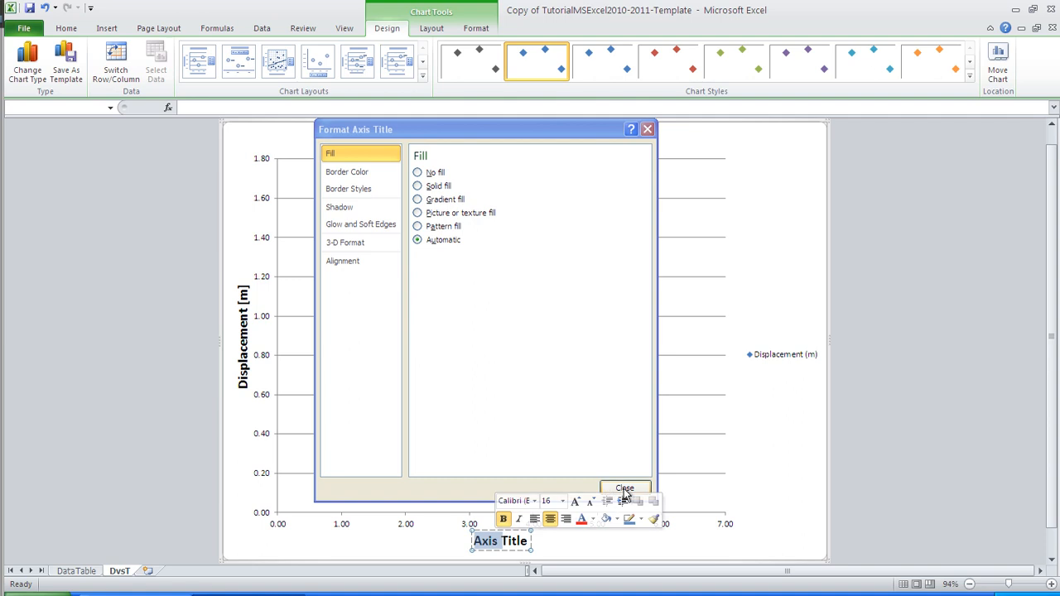
left_click(624, 488)
left_click(498, 541)
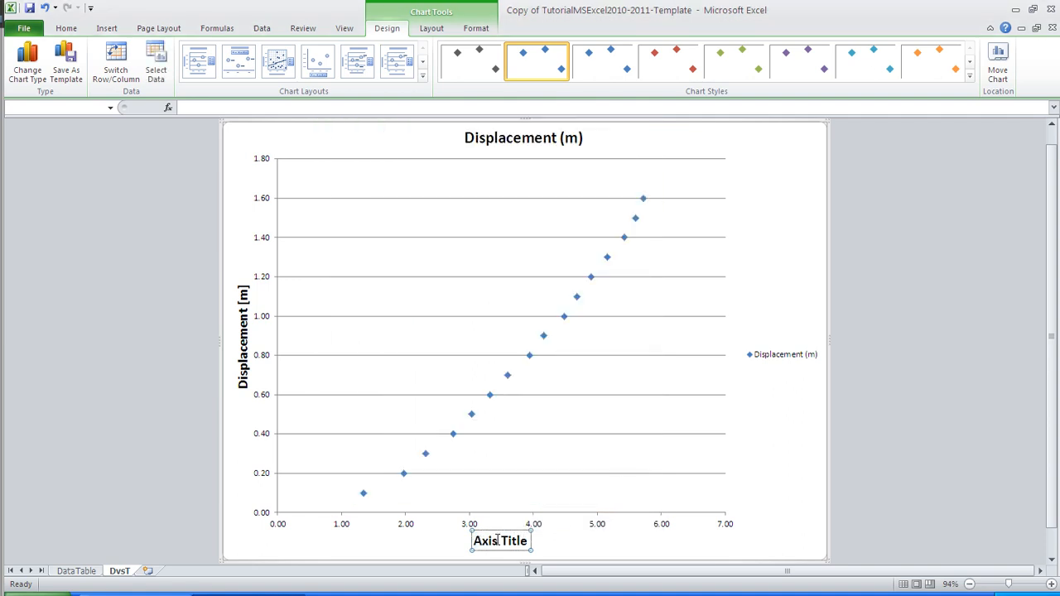
triple_click(500, 543)
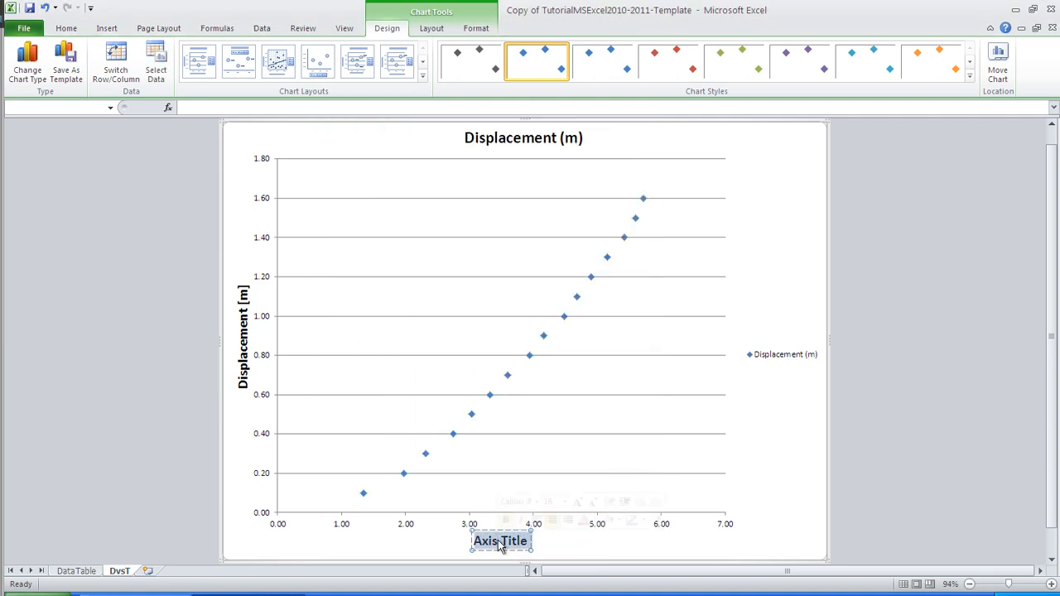
type("Time")
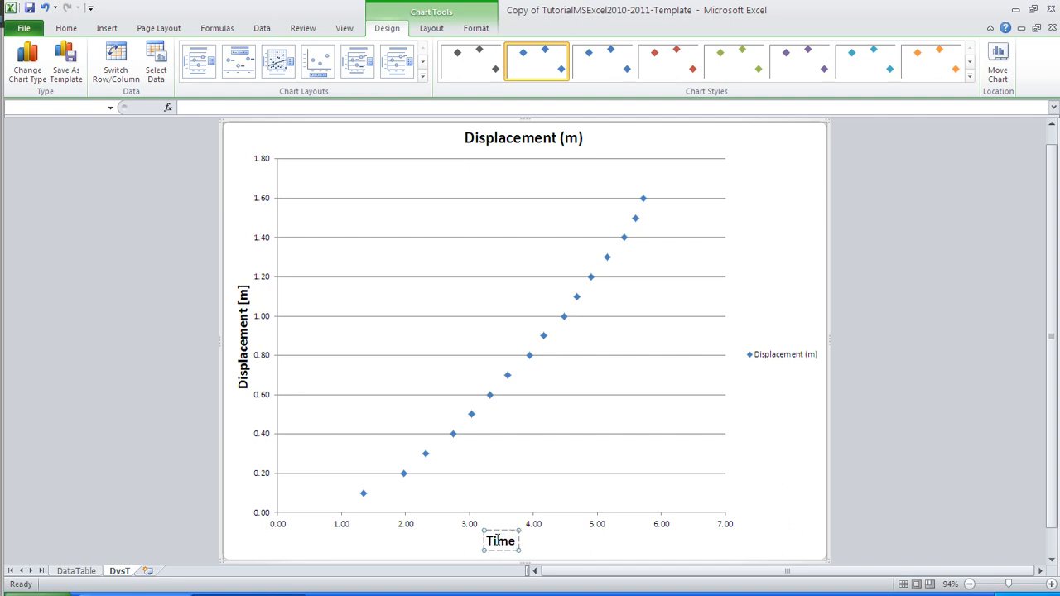
type(" [s]")
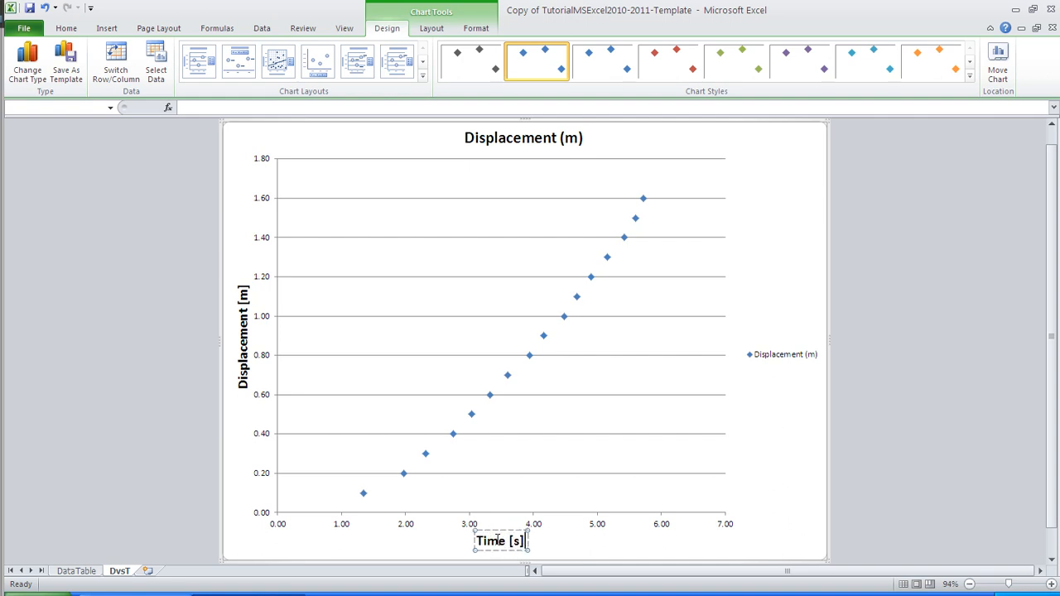
- Resize the plot area to fill nearly the whole chart sheet, postponing the computer restart for updates
left_click(464, 328)
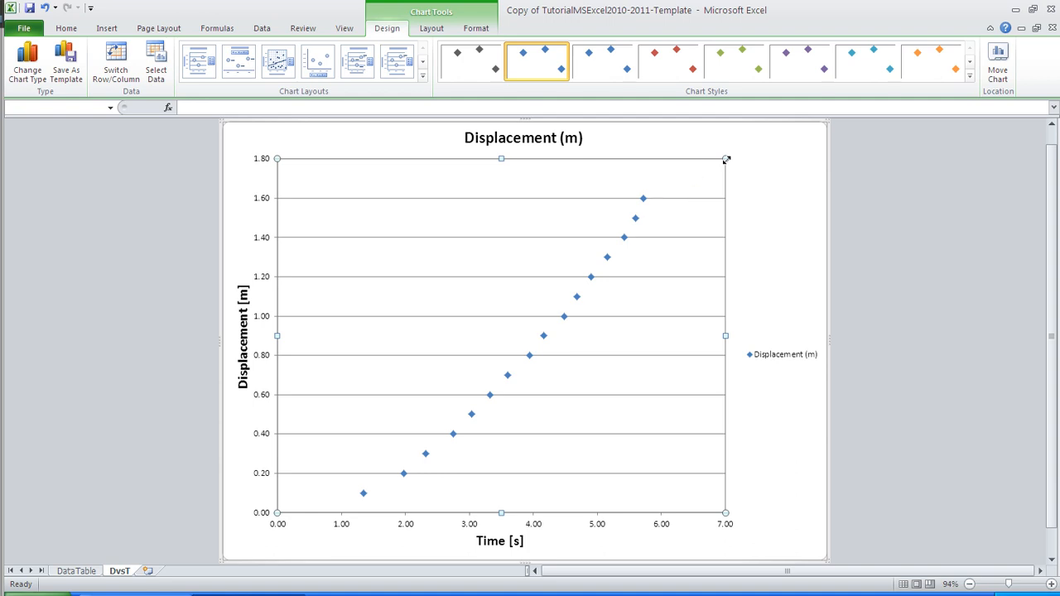
left_click_drag(725, 159, 497, 335)
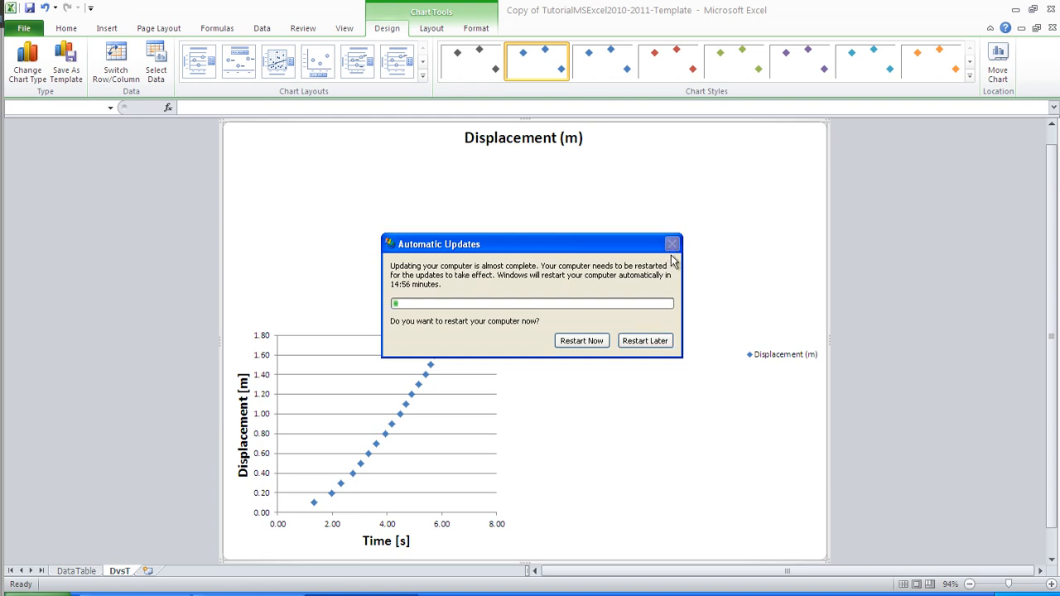
left_click(636, 343)
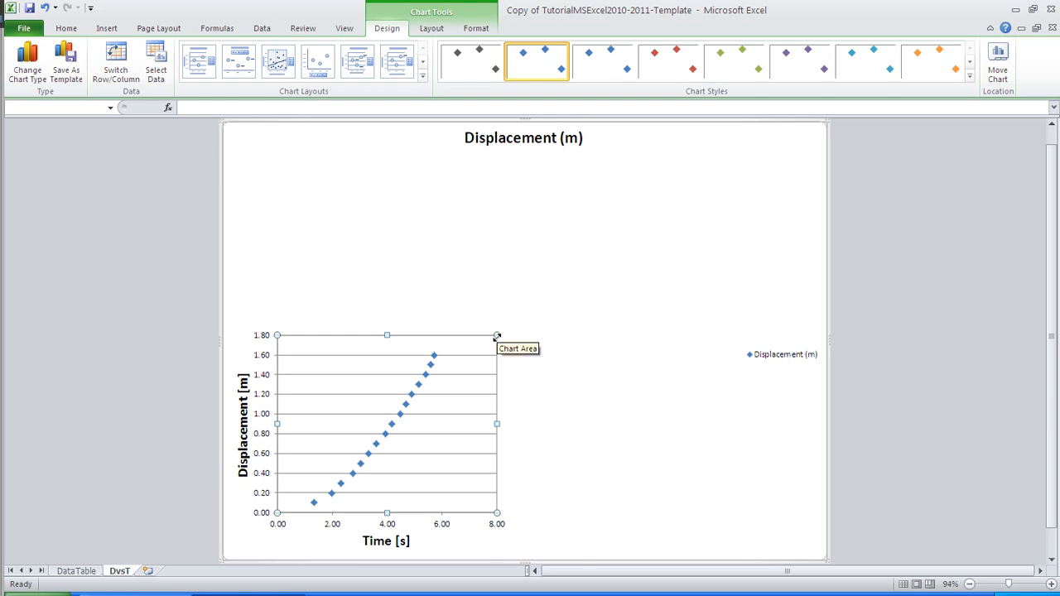
left_click_drag(496, 335, 803, 132)
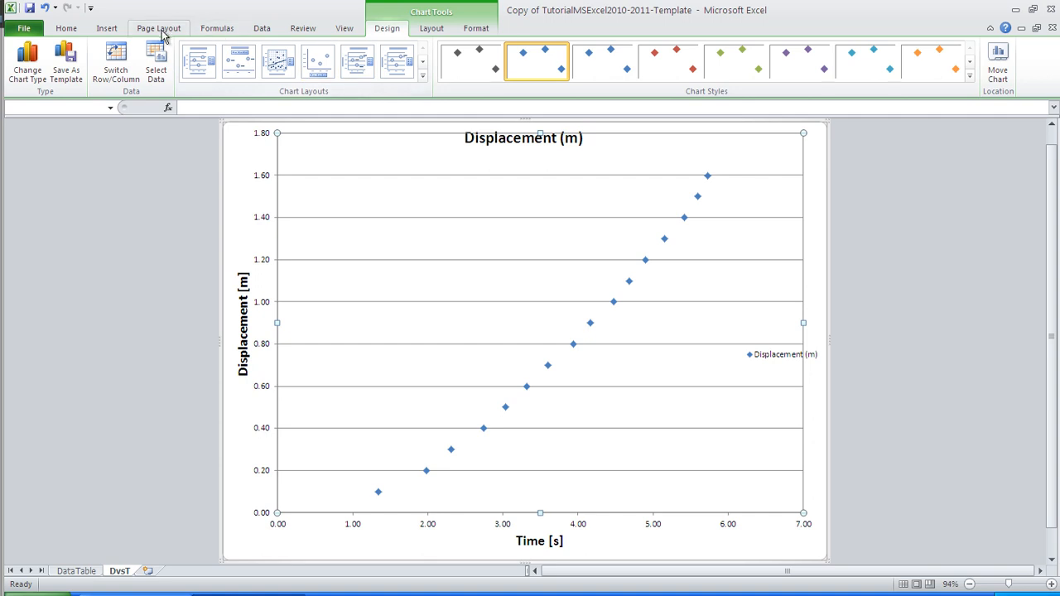
- Insert a text box in the plot area's empty upper-left region reading "This data does not appear linear." at font size 18
left_click(107, 32)
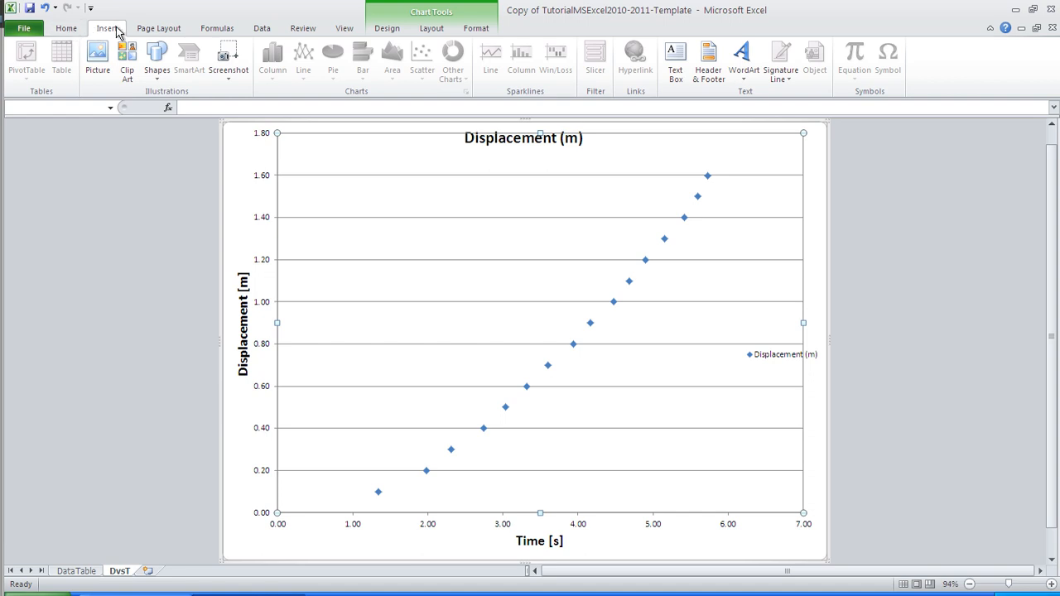
left_click(674, 53)
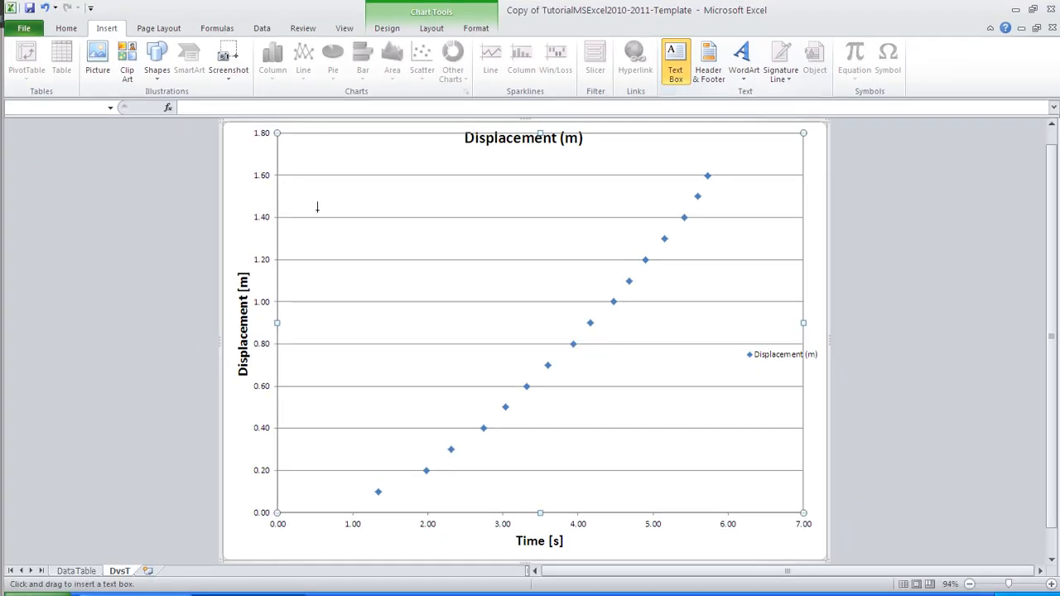
mouse_move(309, 182)
left_mouse_down()
mouse_move(444, 240)
mouse_move(552, 245)
left_mouse_up()
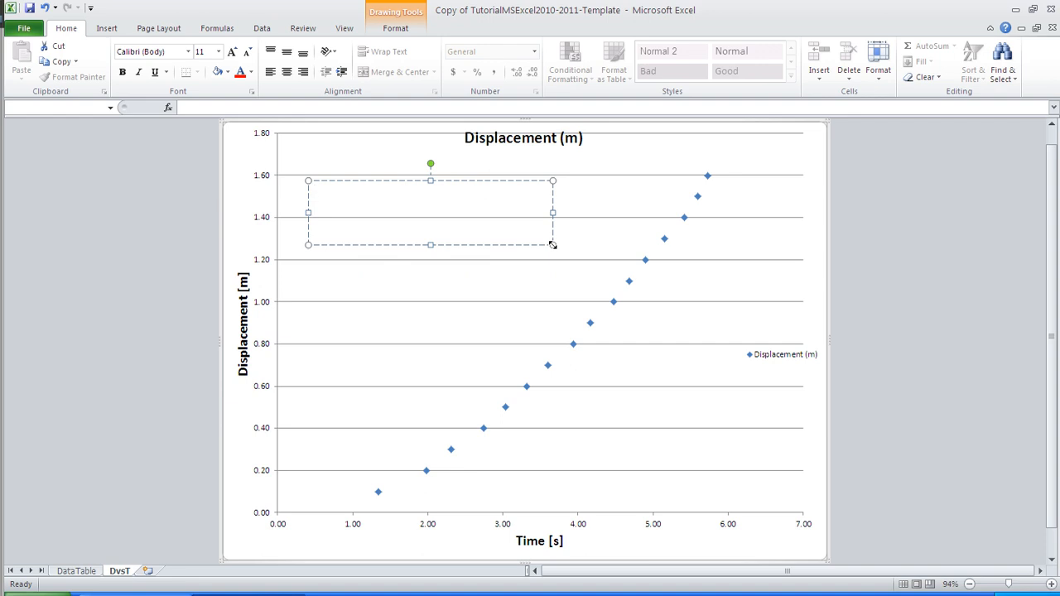
left_click(218, 51)
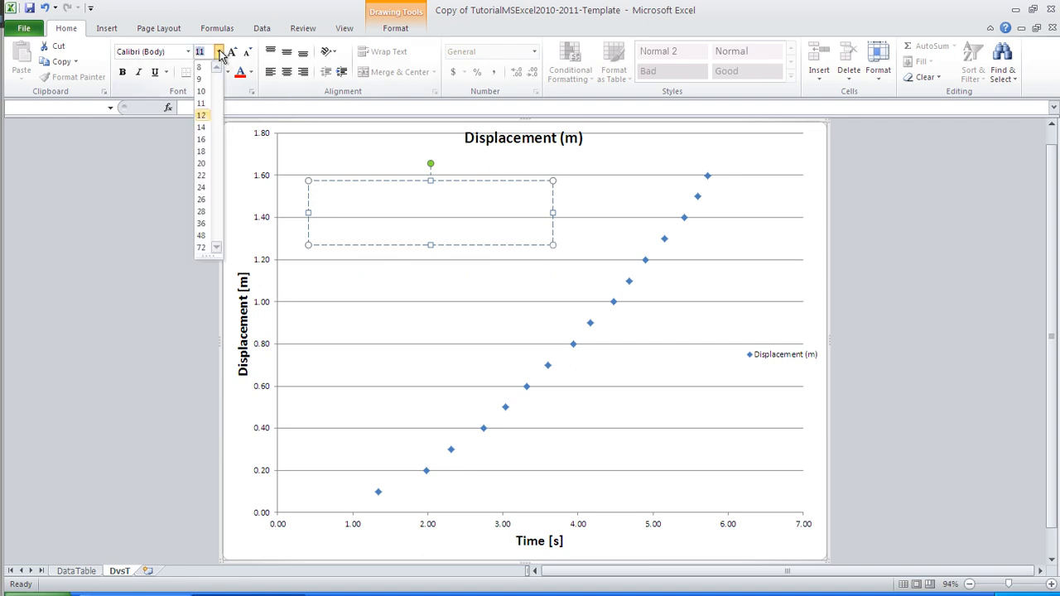
left_click(203, 151)
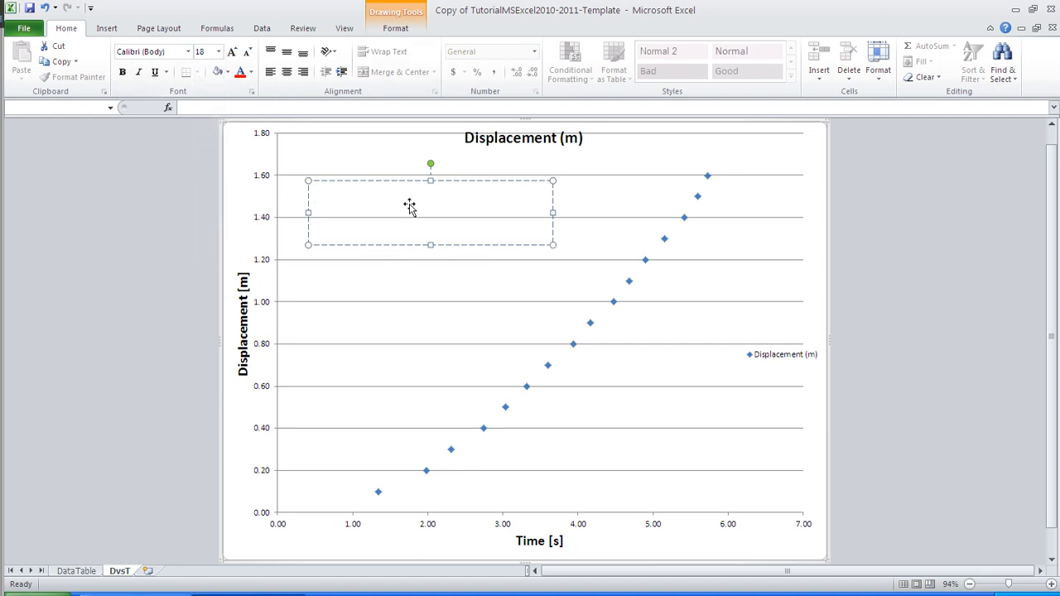
type("T his data does not")
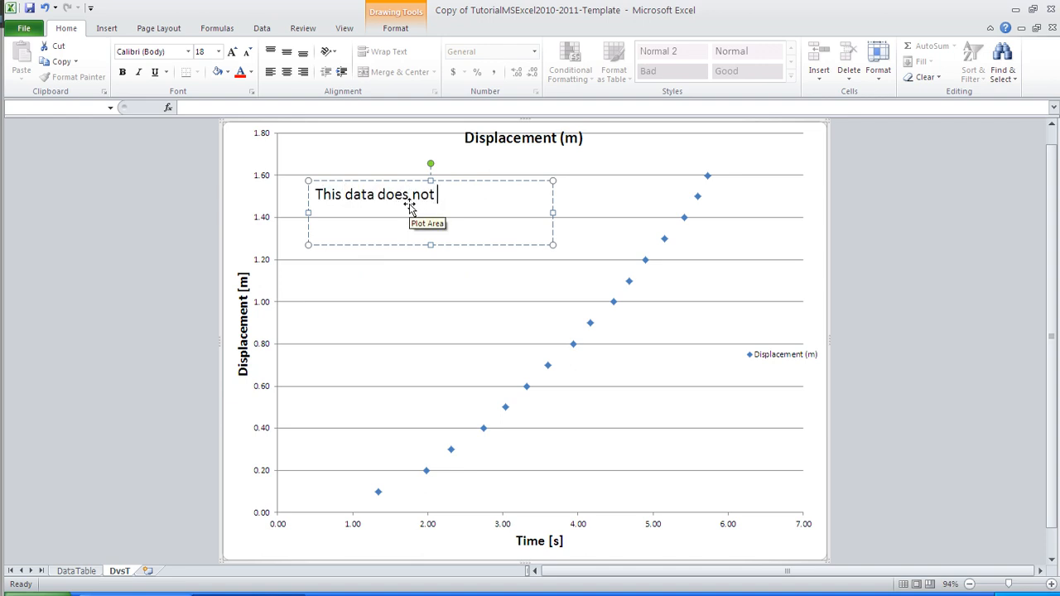
type(" appear linear.")
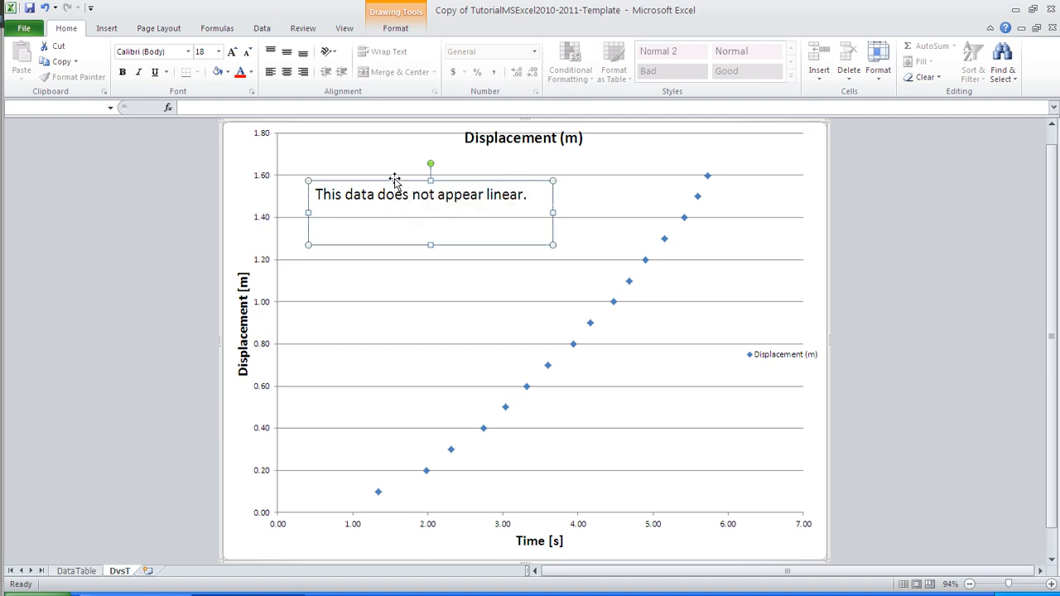
- Format the text box with bold red text and a yellow fill, and shorten its height to fit the single line
left_click(124, 73)
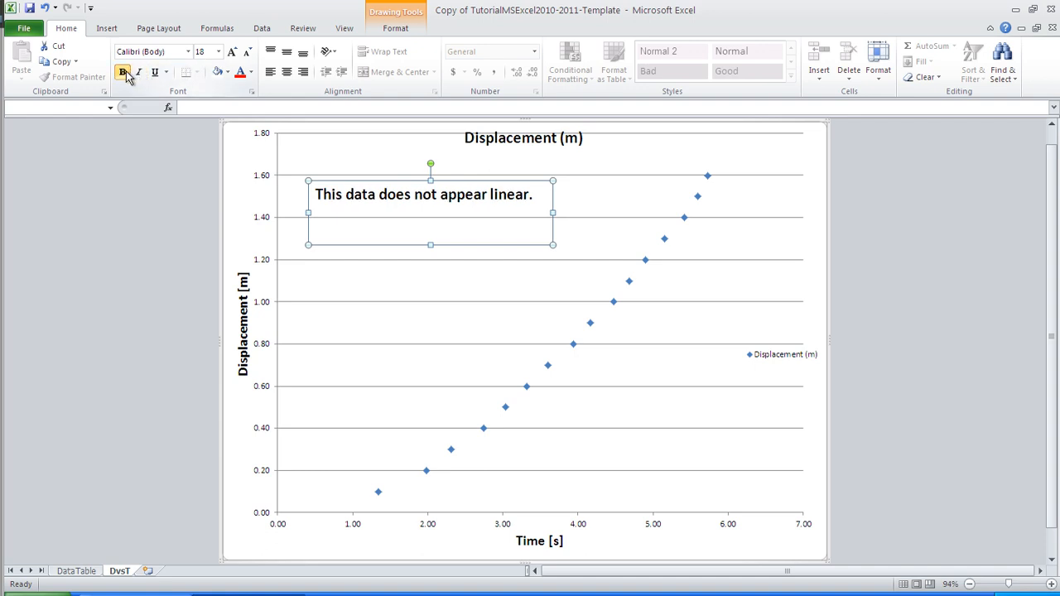
left_click(239, 73)
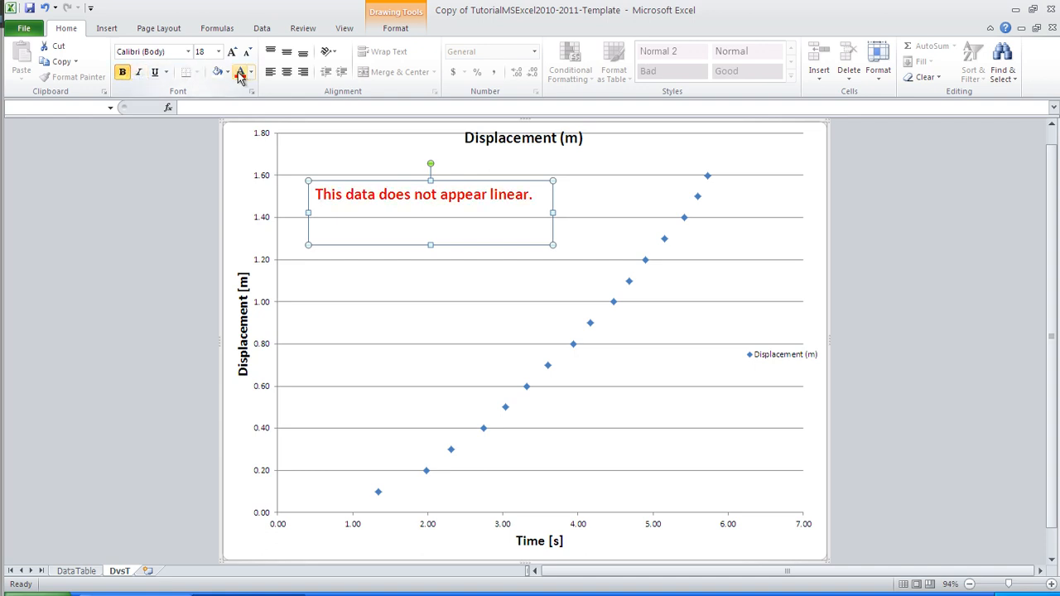
left_click(227, 73)
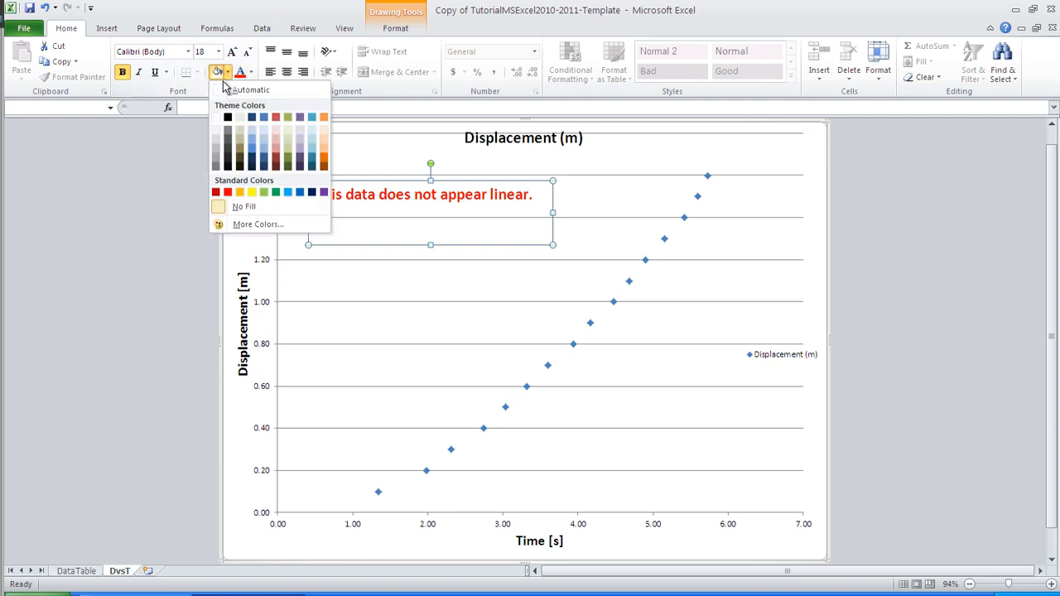
left_click(251, 193)
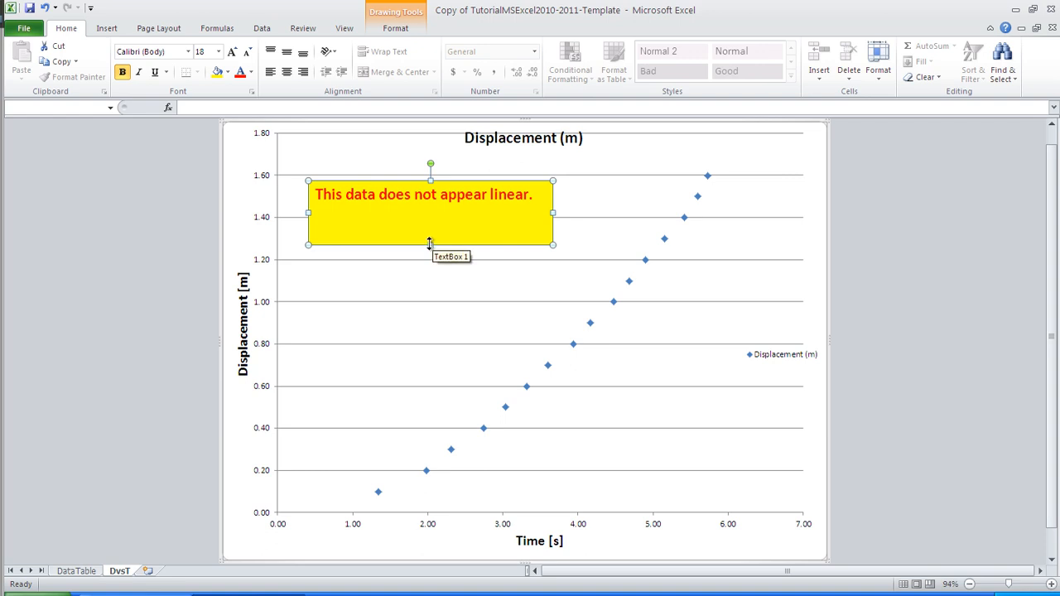
left_click_drag(429, 244, 430, 211)
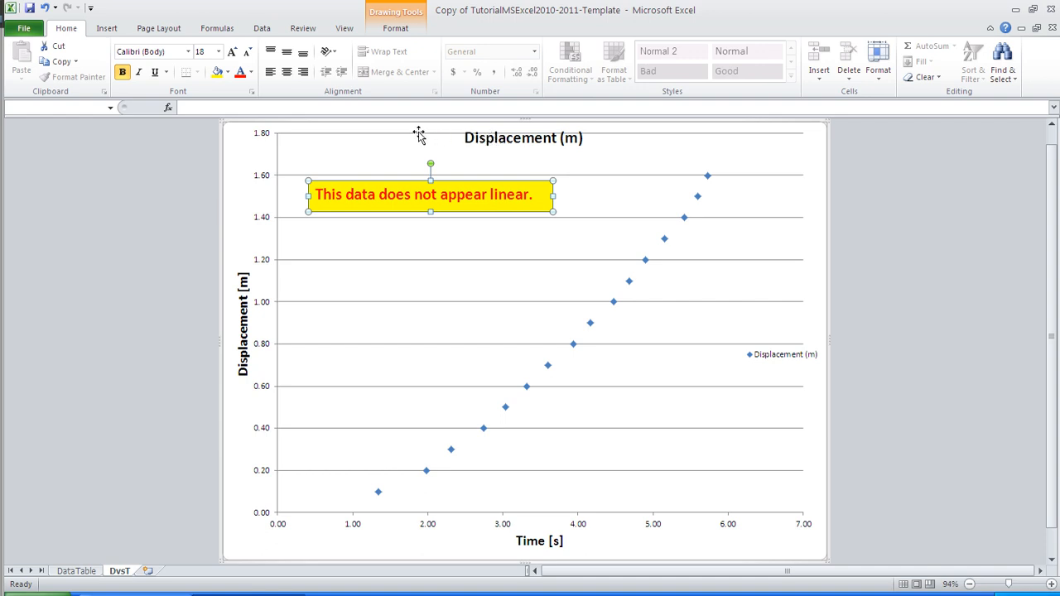
- Give the chart title "Displacement (m)" a white fill
left_click(485, 134)
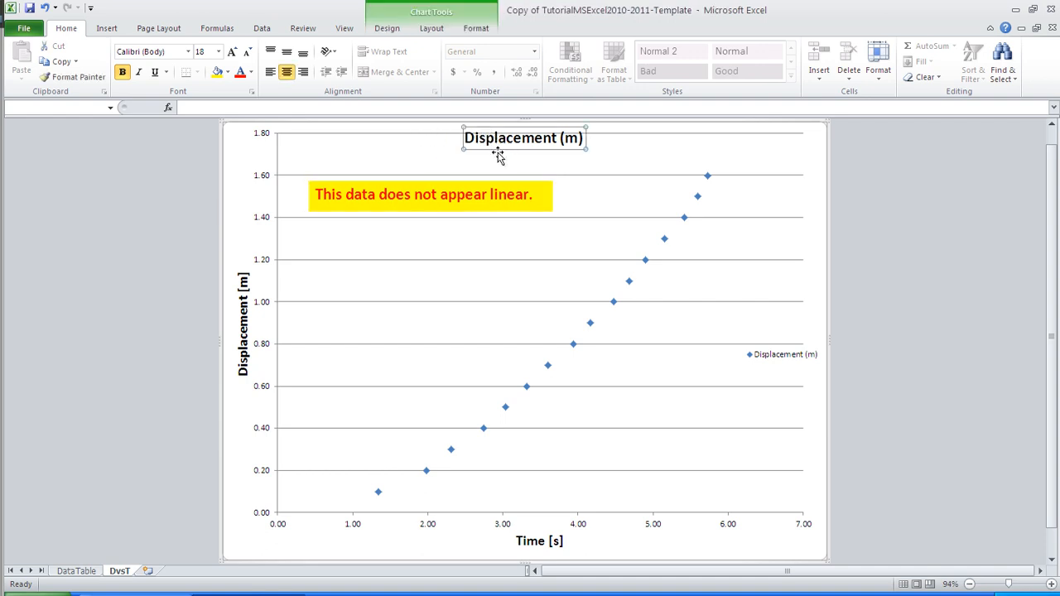
left_click(227, 72)
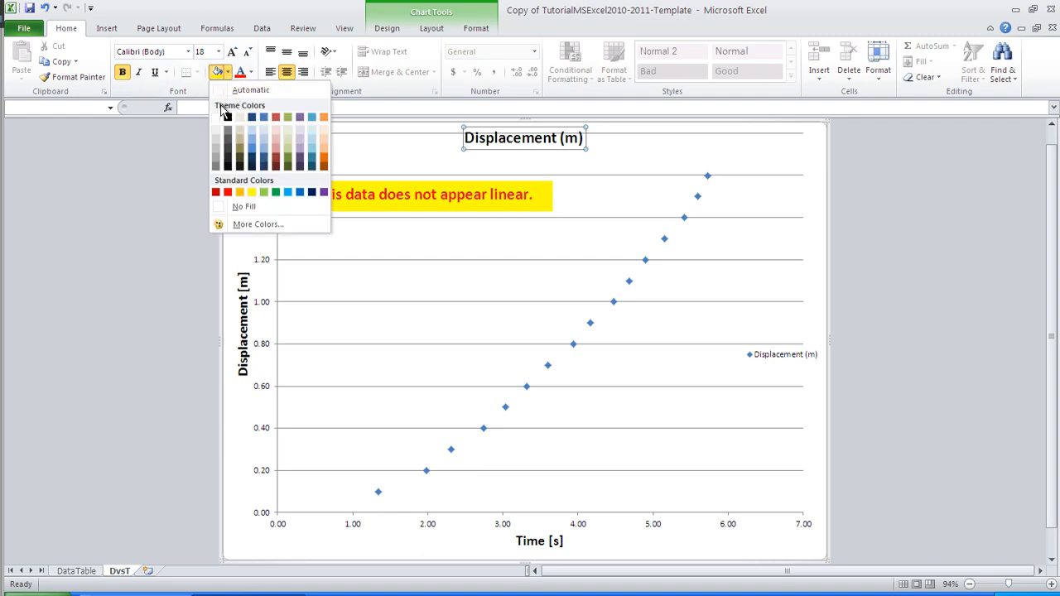
left_click(217, 118)
left_click(391, 273)
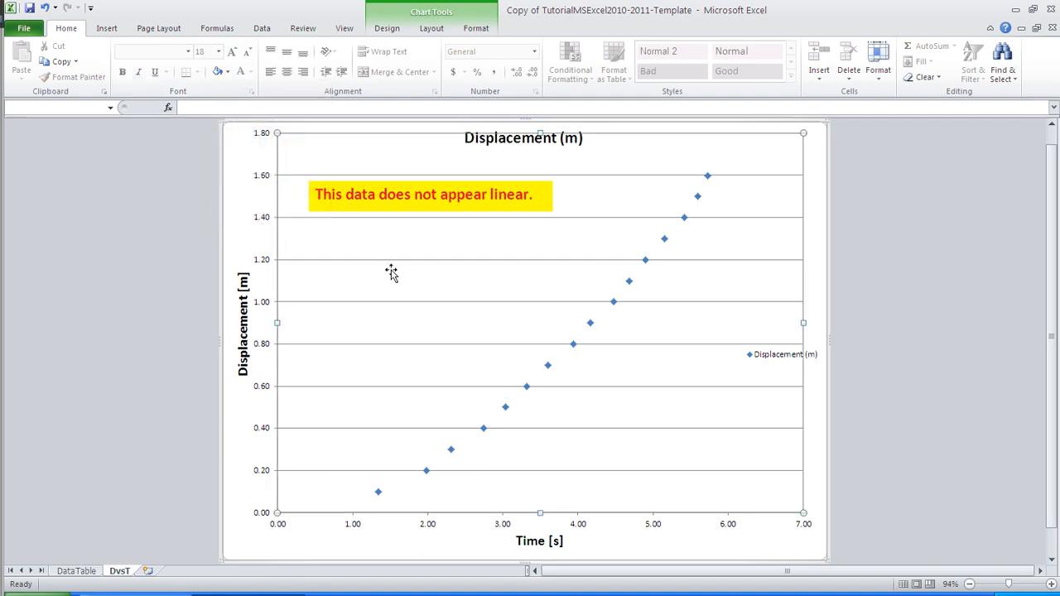
left_click(237, 201)
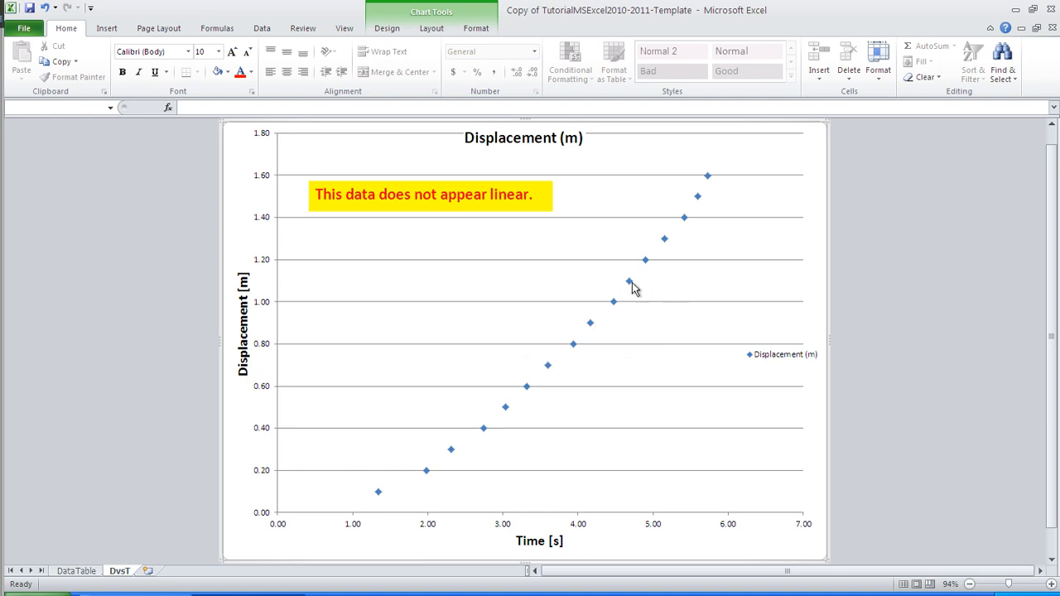
- Add a linear trendline to the Displacement (m) series and display its R-squared value on the chart
mouse_move(631, 285)
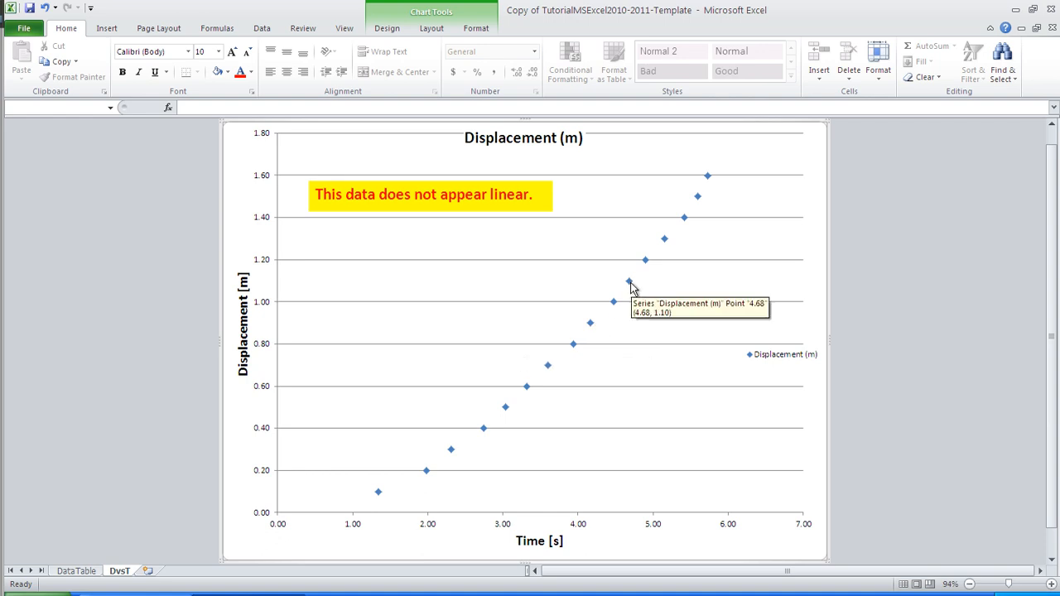
right_click(631, 285)
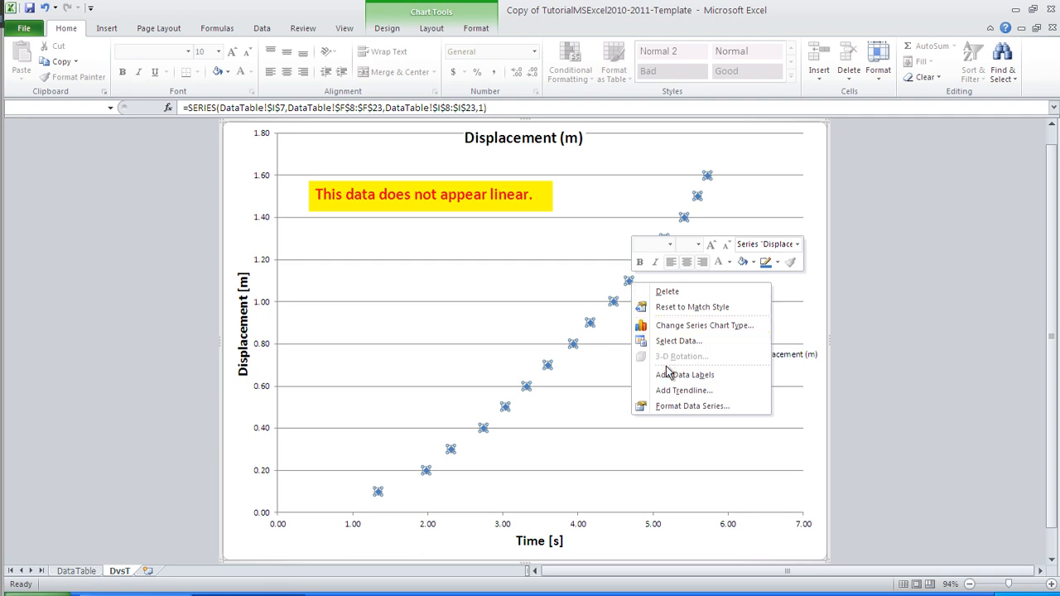
left_click(669, 391)
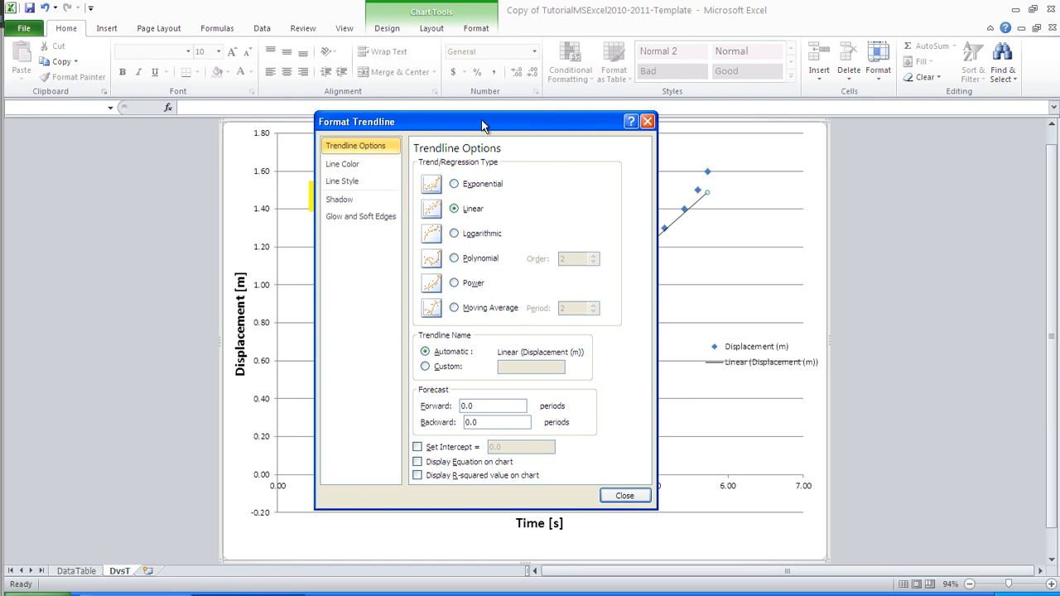
left_click_drag(482, 124, 193, 131)
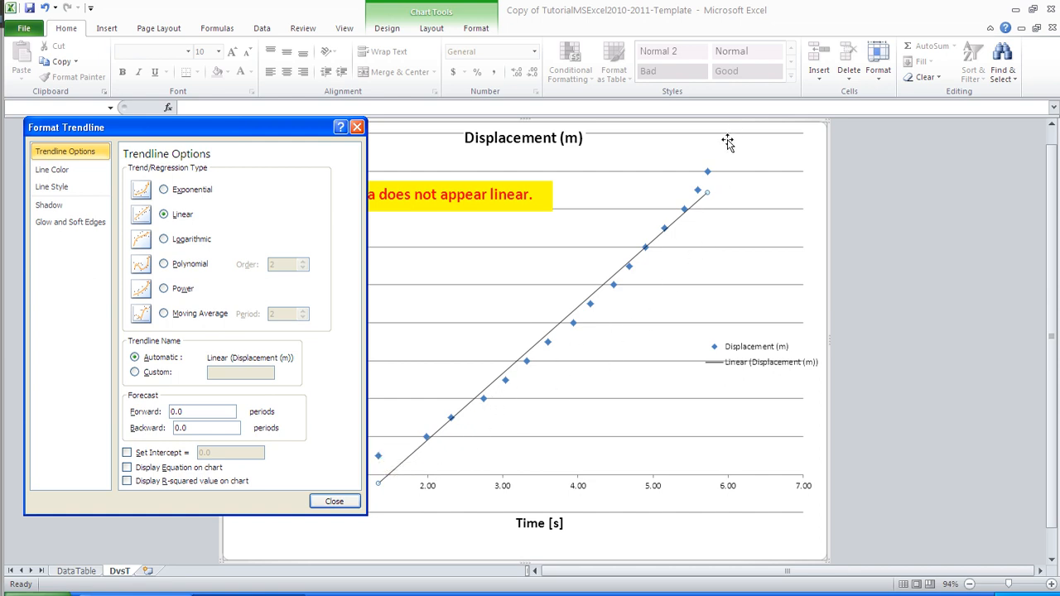
left_click(151, 482)
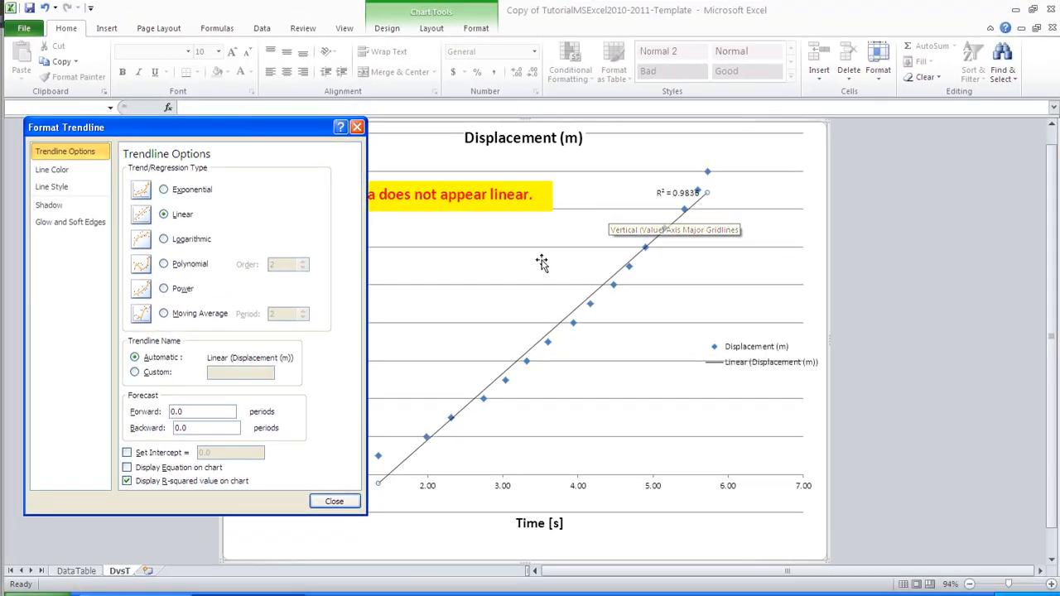
- Change the trendline to a second-order polynomial and display its equation on the chart
left_click(164, 264)
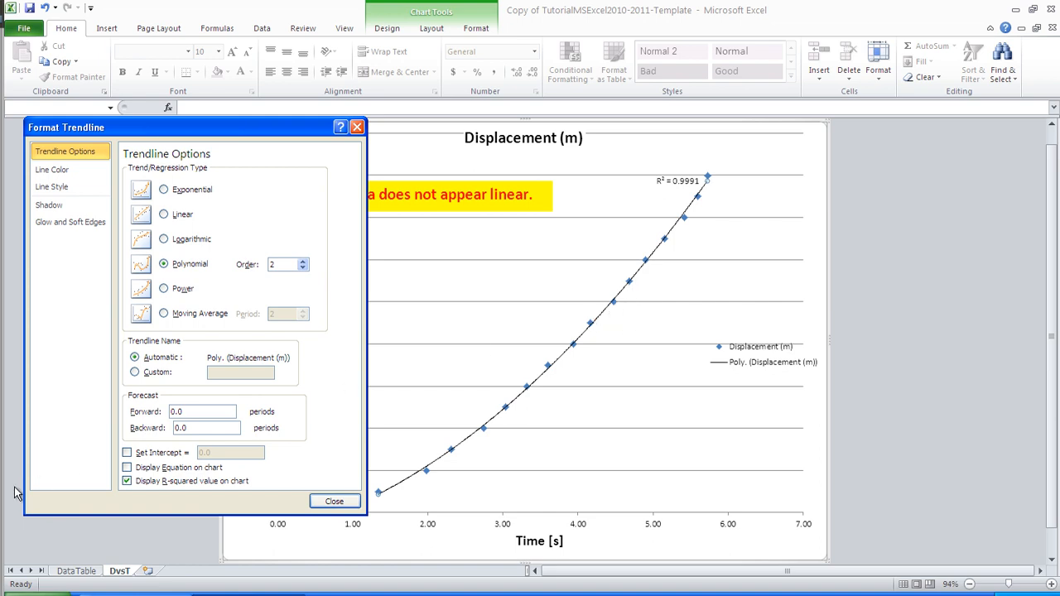
left_click(127, 467)
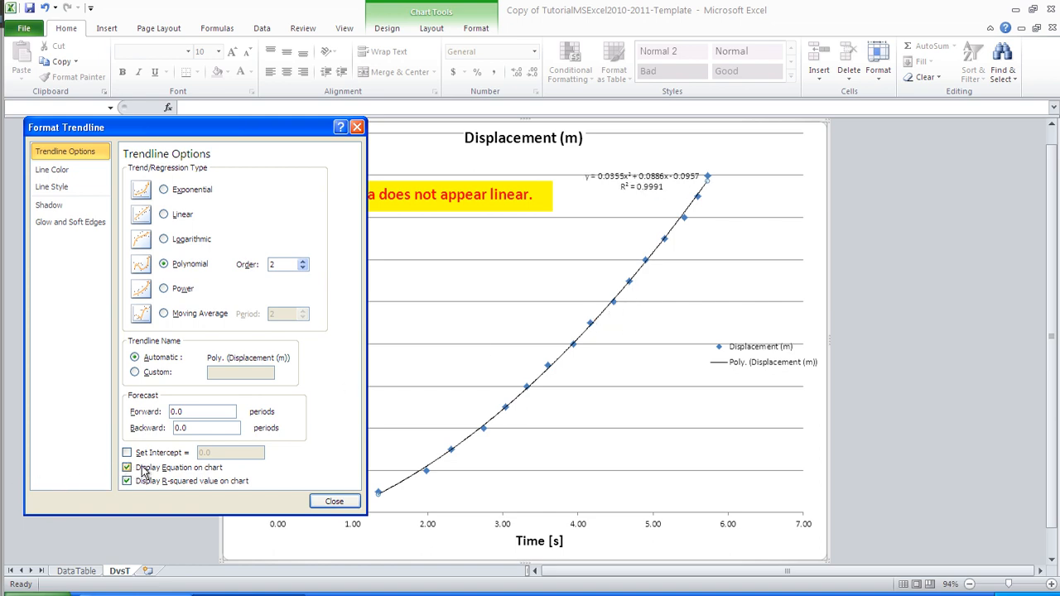
left_click(333, 501)
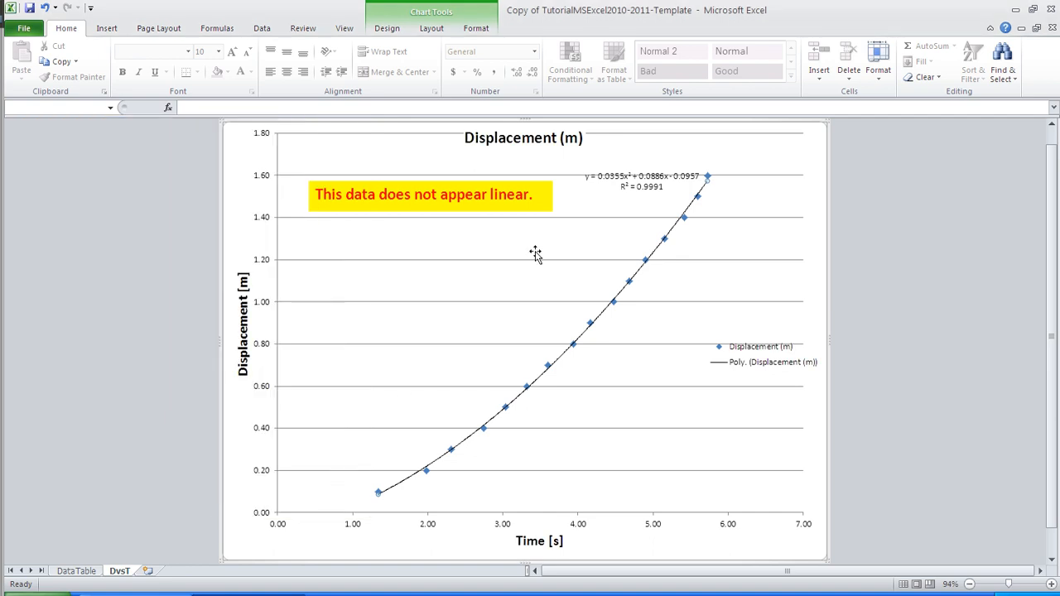
left_click(638, 176)
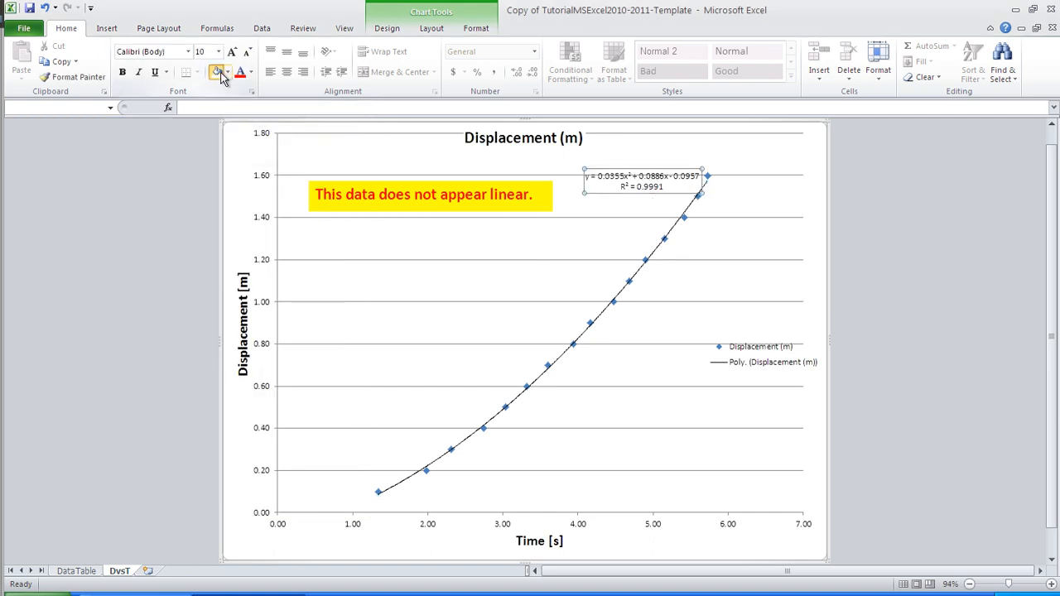
left_click(525, 291)
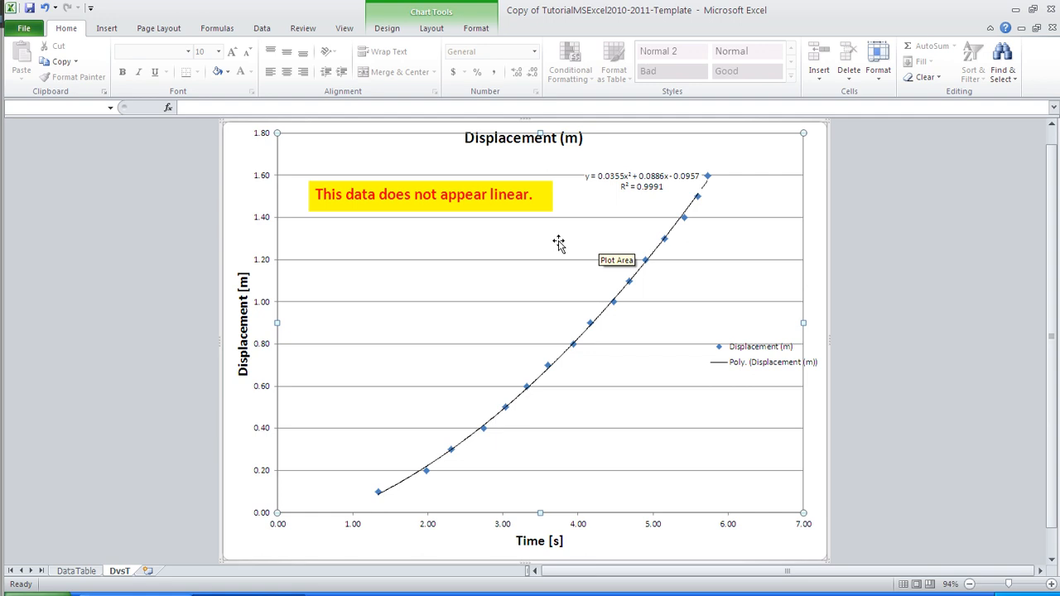
- On the DataTable sheet, fill the predicted slope cells I6:J6 and the Theoretical Distance column J7:J23 with light red
left_click(72, 571)
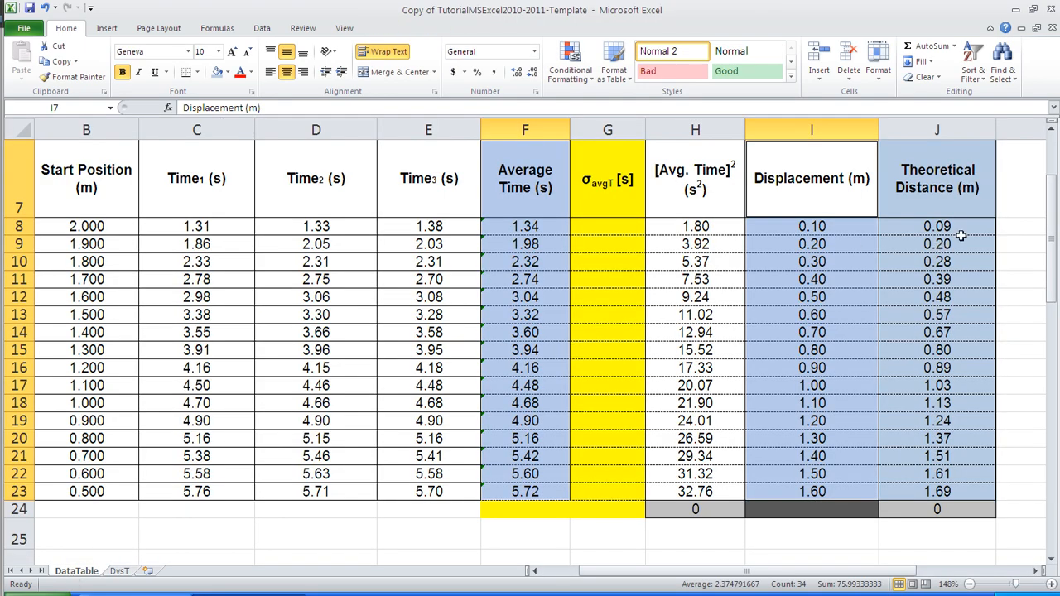
left_click(799, 198)
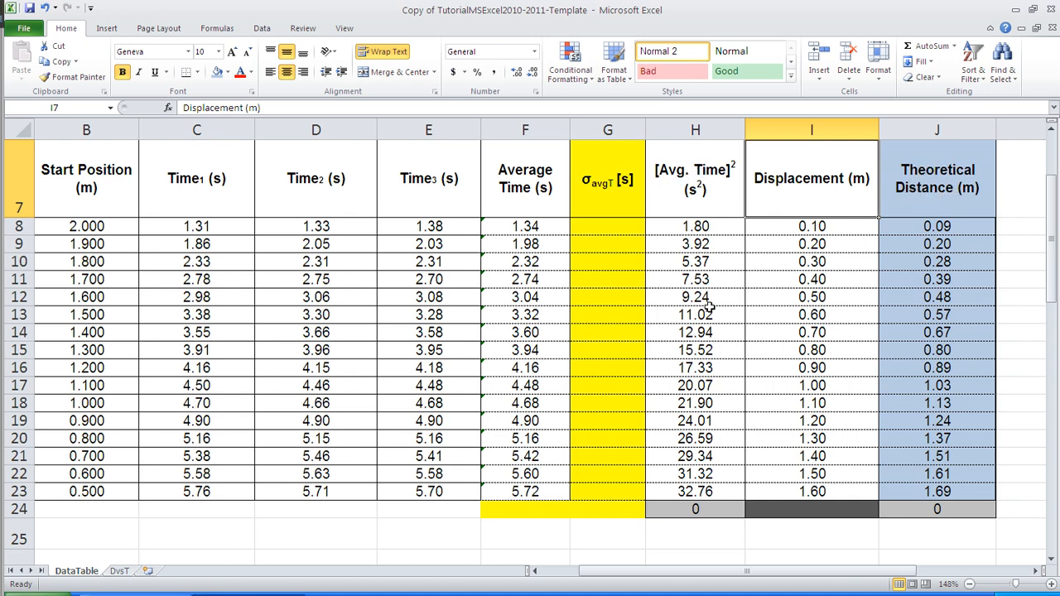
left_click(917, 187)
scroll(917, 187, "up", 2)
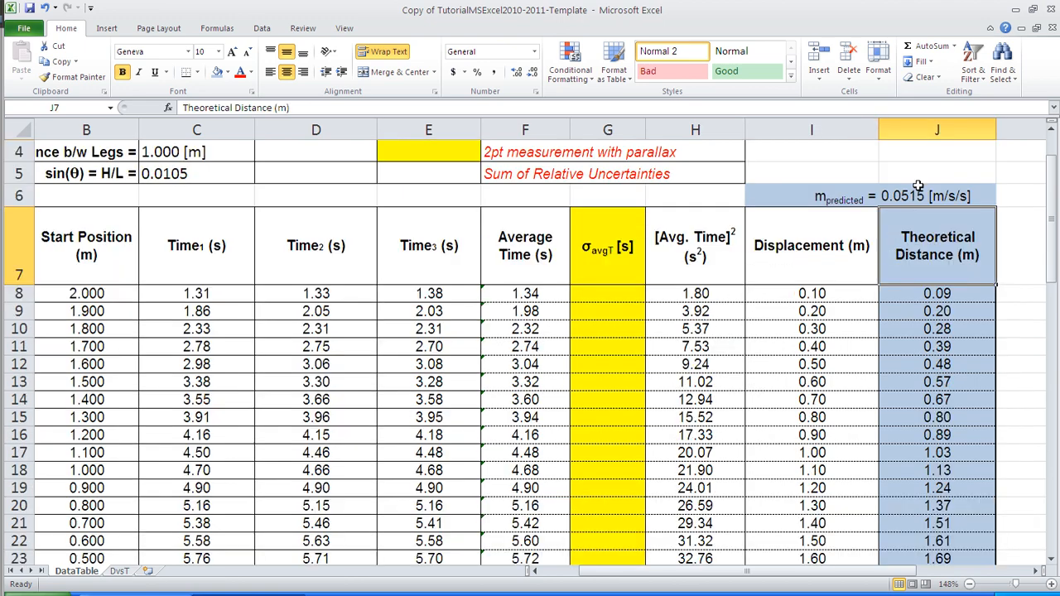
left_click_drag(819, 276, 894, 277)
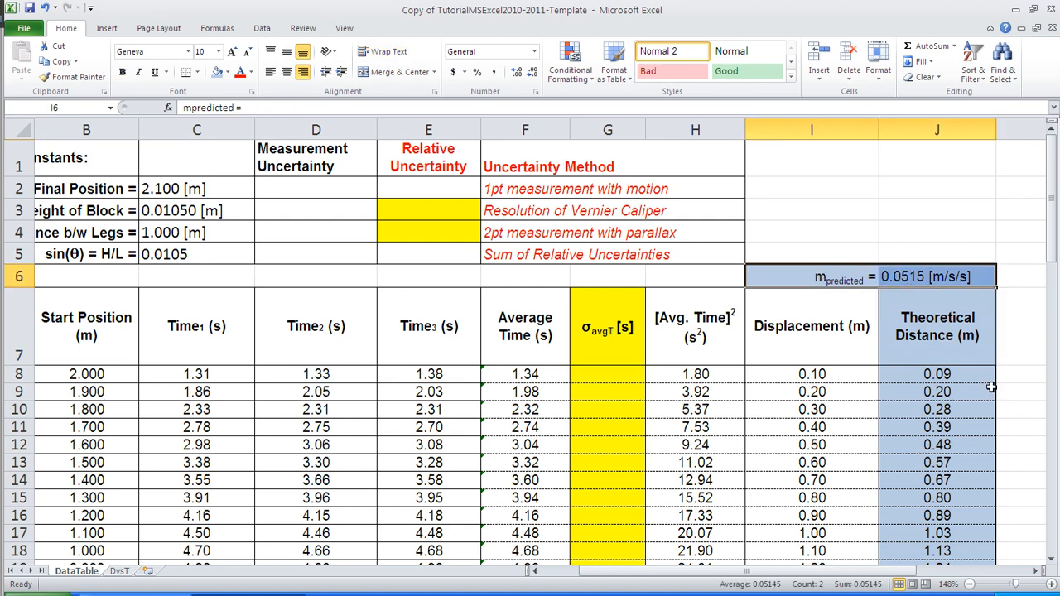
left_click(898, 321, "ctrl")
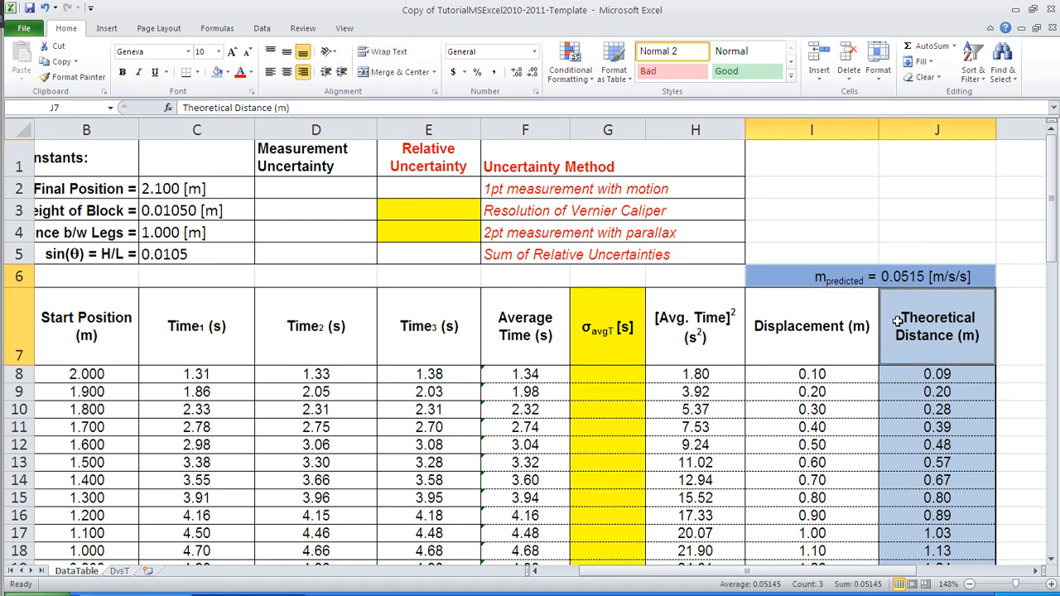
left_click_drag(898, 321, 940, 493)
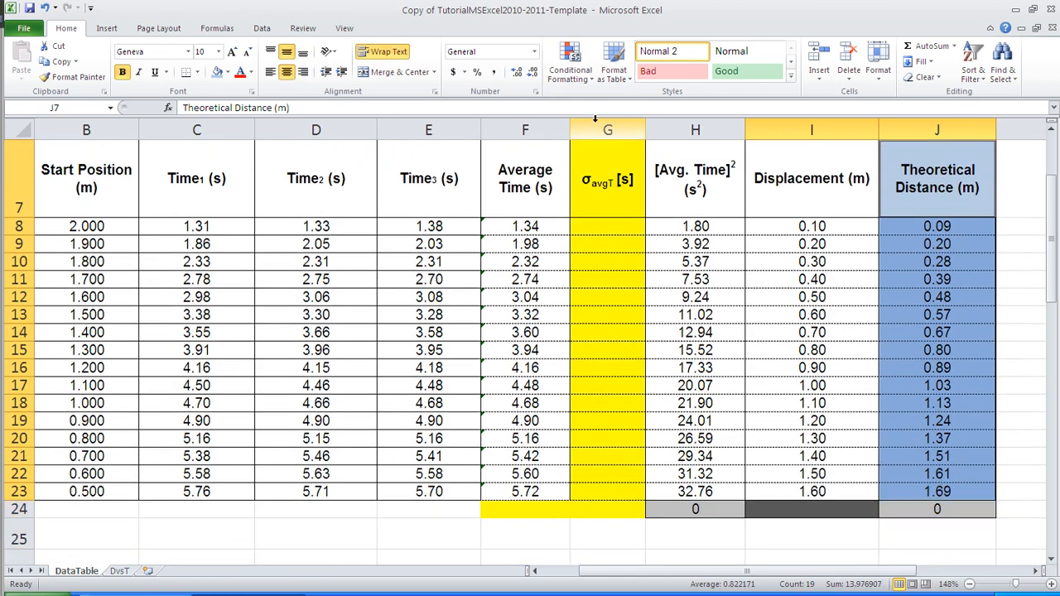
left_click(231, 73)
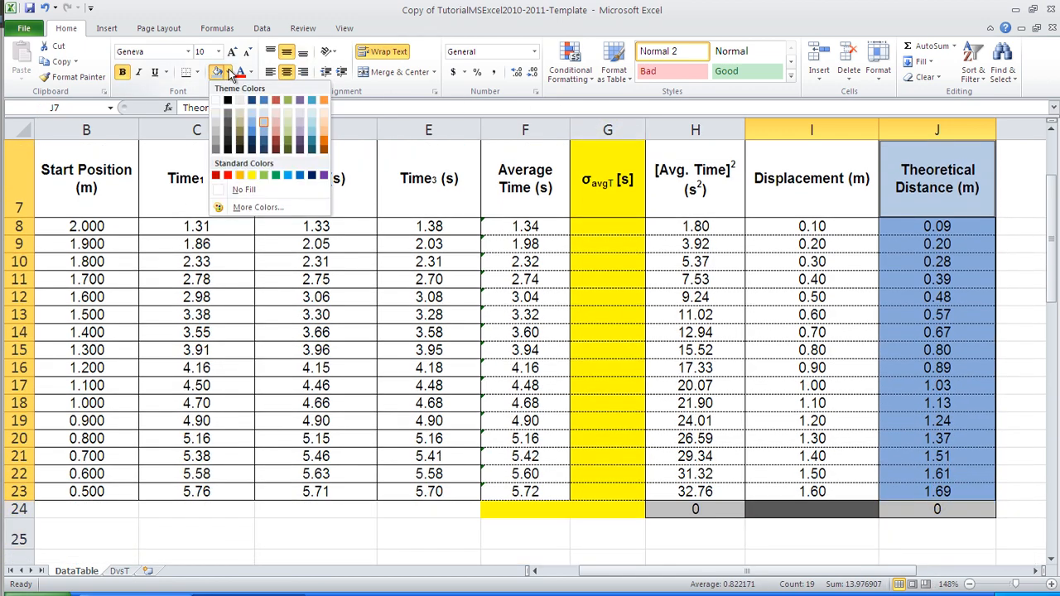
left_click(276, 116)
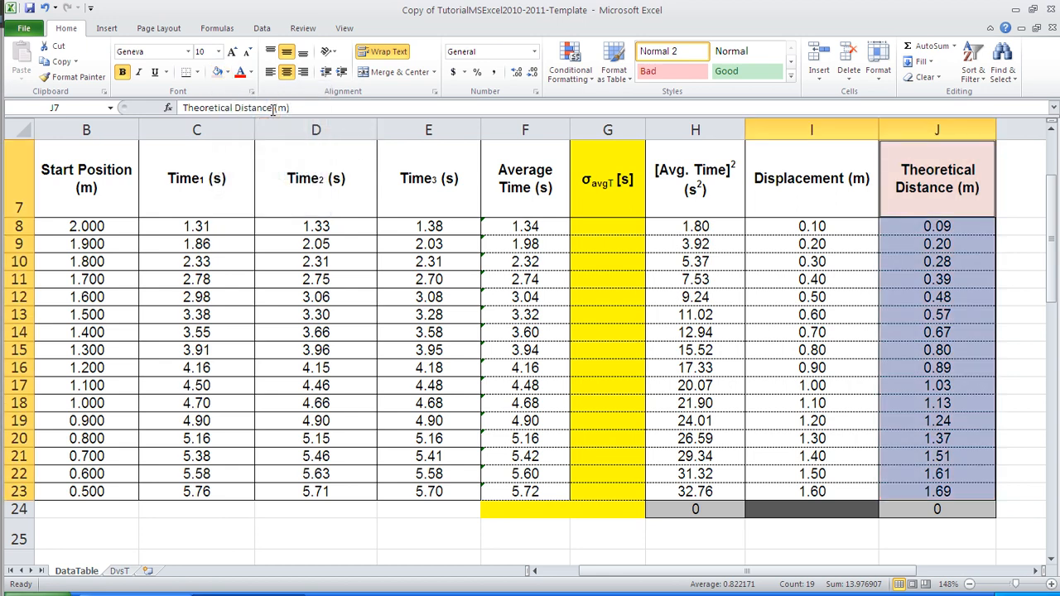
left_click(762, 279)
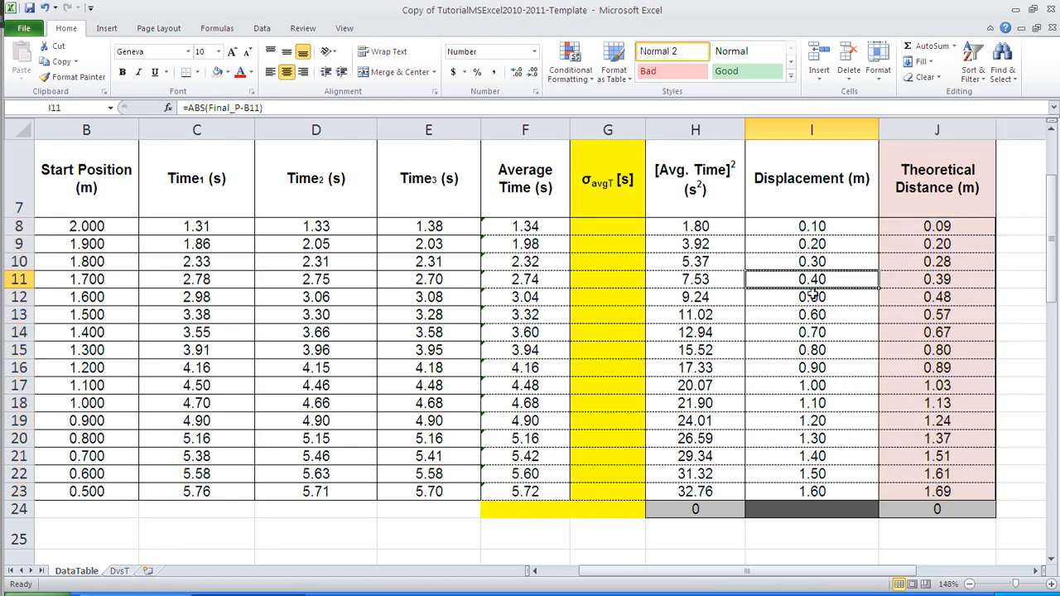
- Examine the theoretical distance formula in J8, the squared average time values in column H, and the displacement column's cell in row 24
scroll(807, 289, "up", 2)
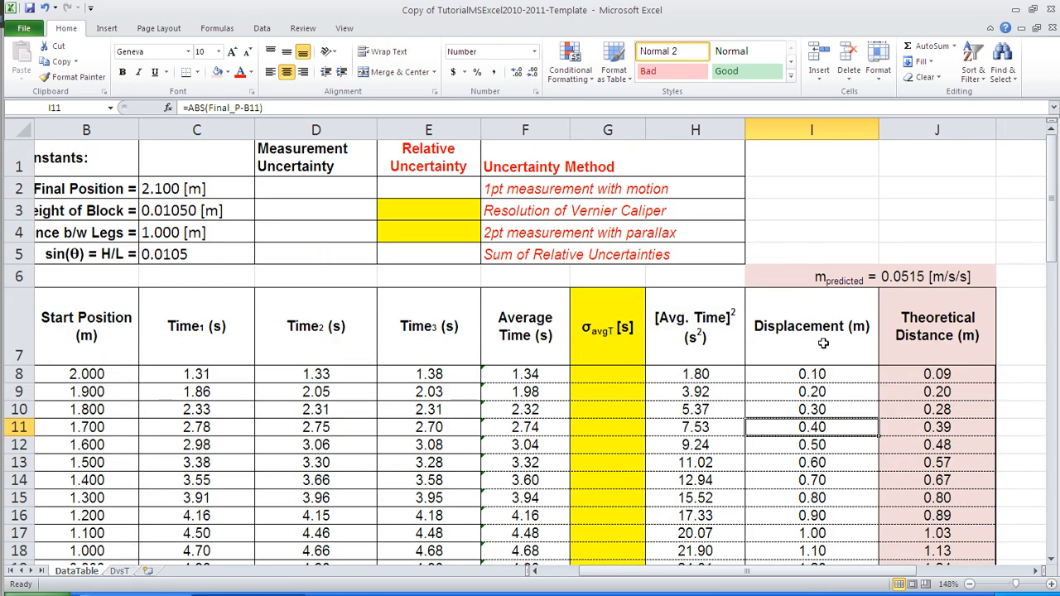
scroll(822, 343, "down", 1)
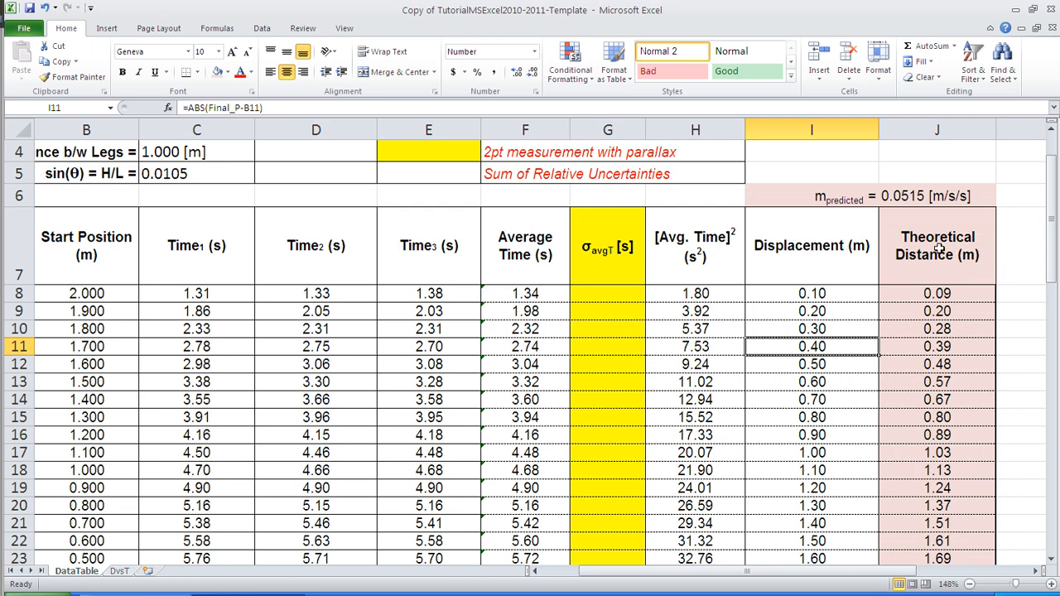
left_click(946, 294)
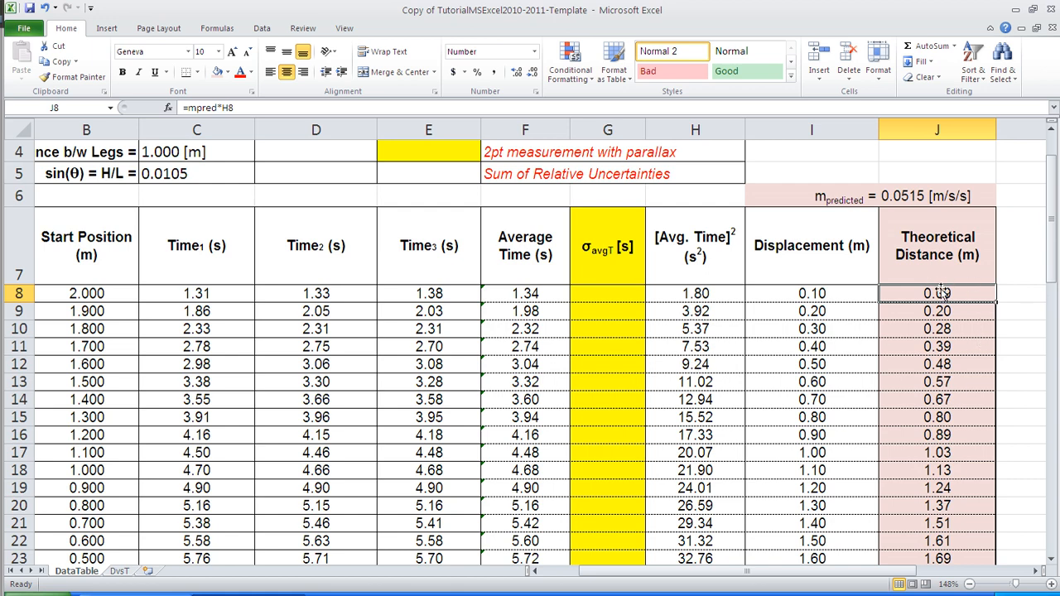
scroll(944, 387, "down", 1)
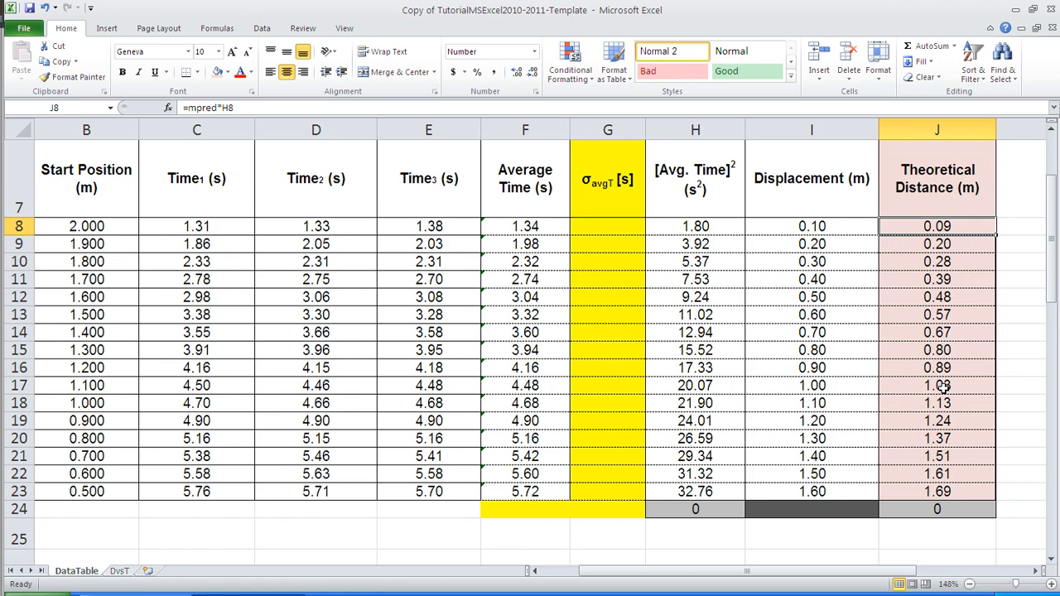
scroll(944, 388, "up", 1)
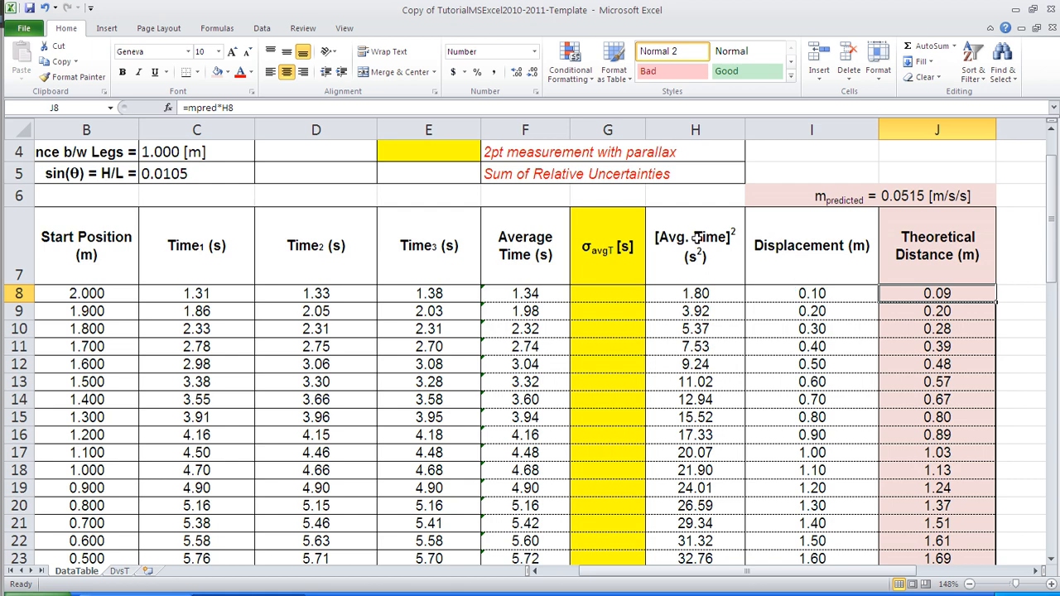
left_click_drag(695, 242, 694, 507)
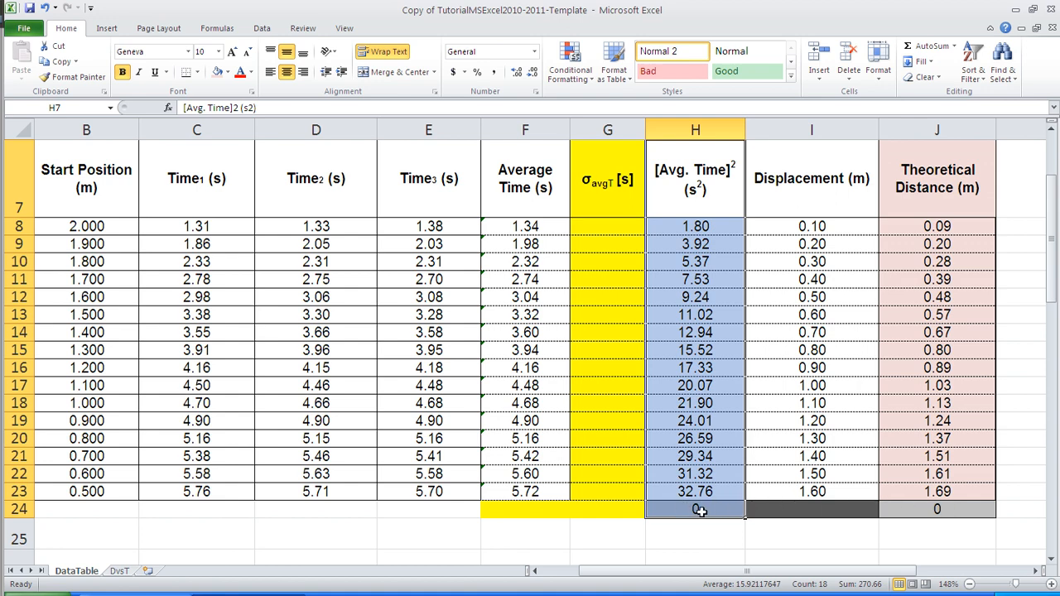
left_click(805, 508)
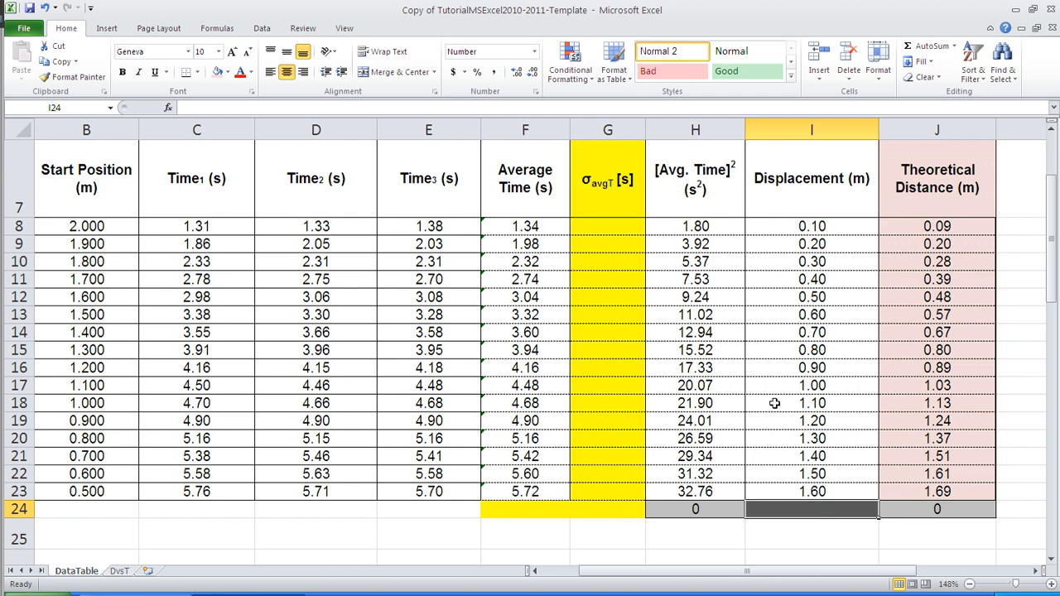
- Insert a markers-only scatter chart of the squared average time, Displacement and Theoretical Distance columns, using H7:J24
left_click(686, 182)
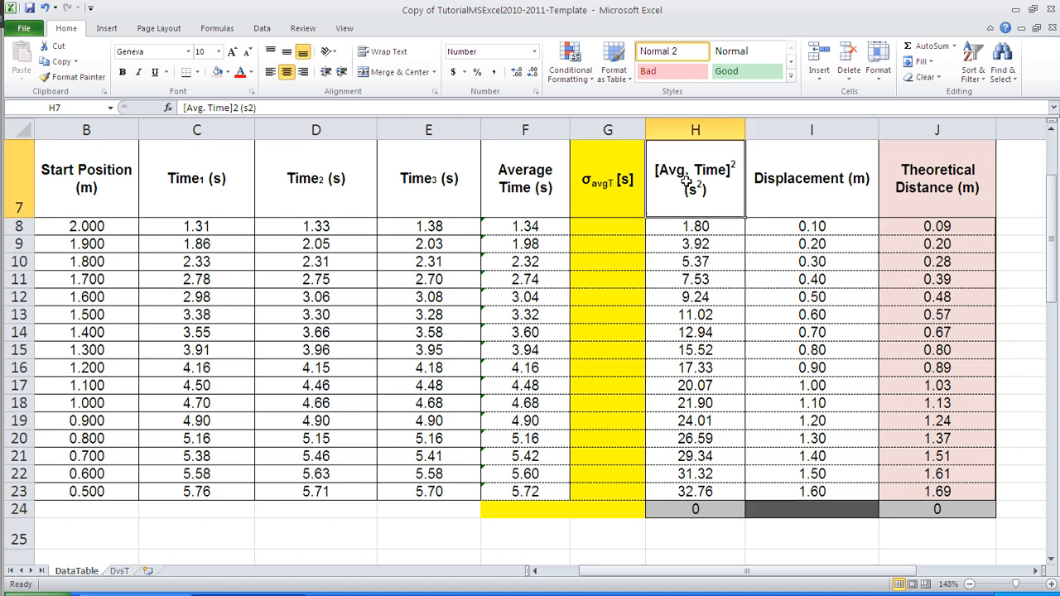
left_click_drag(686, 182, 692, 508)
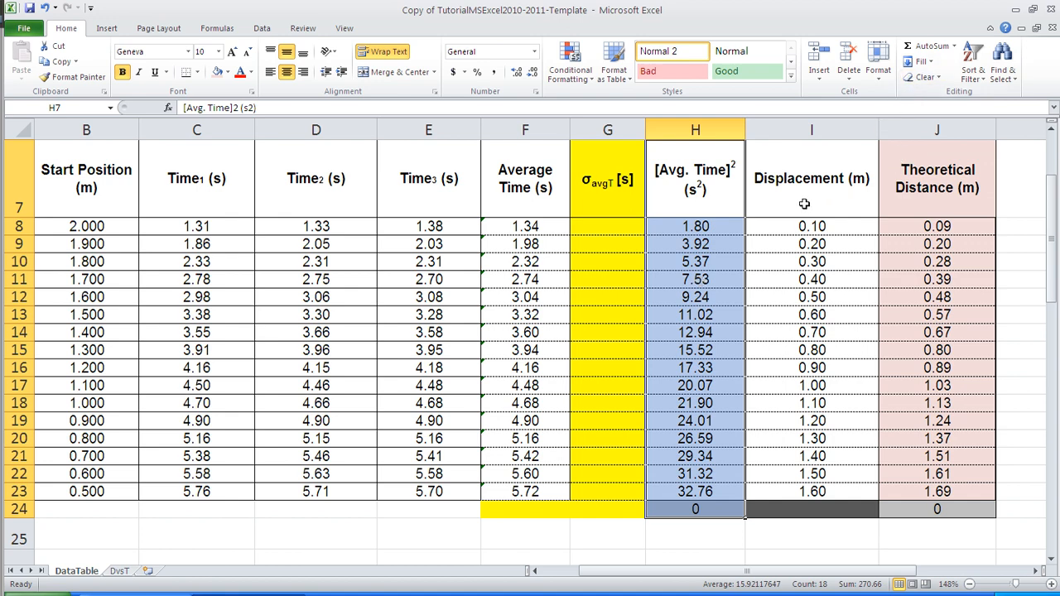
left_click_drag(800, 186, 793, 509)
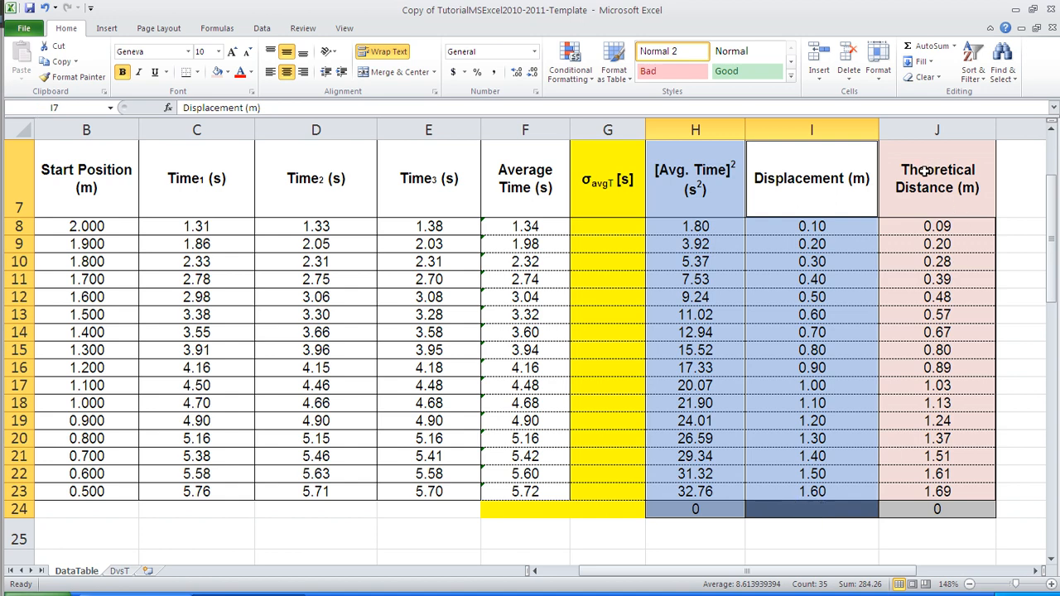
left_click_drag(925, 170, 936, 508)
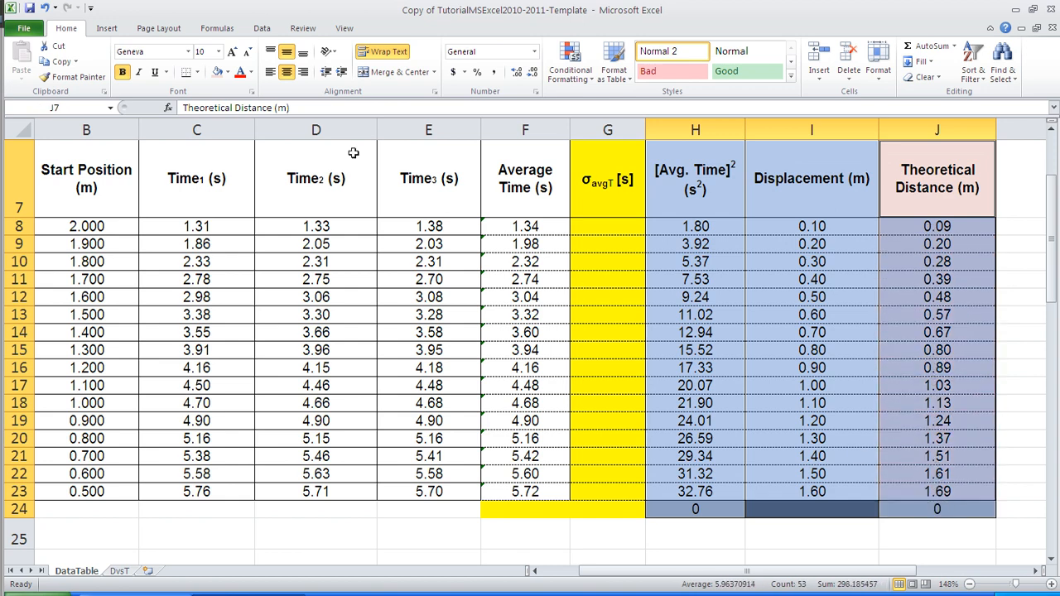
left_click(108, 29)
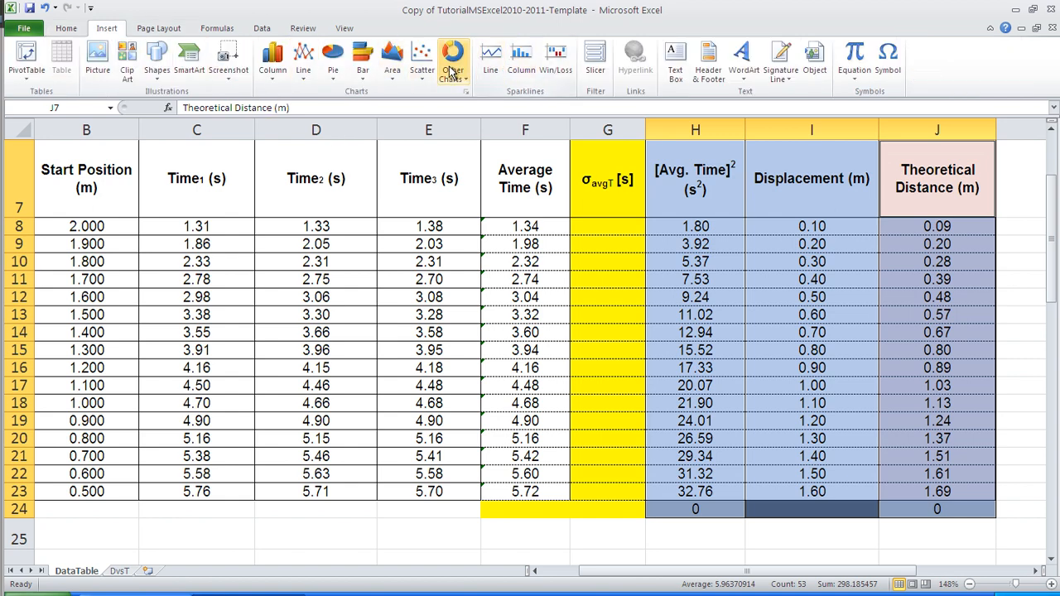
left_click(420, 61)
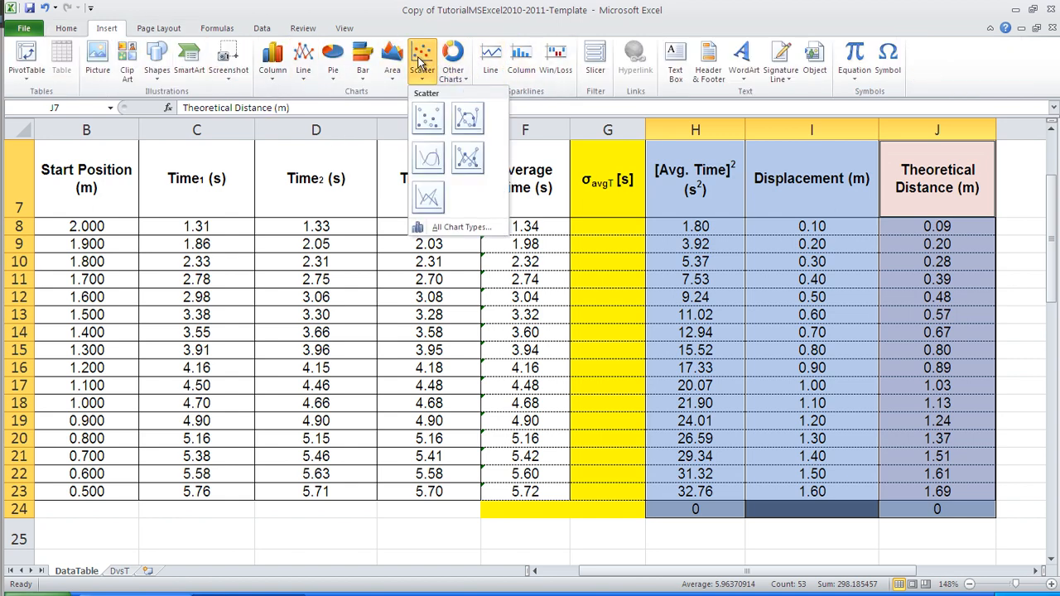
left_click(424, 119)
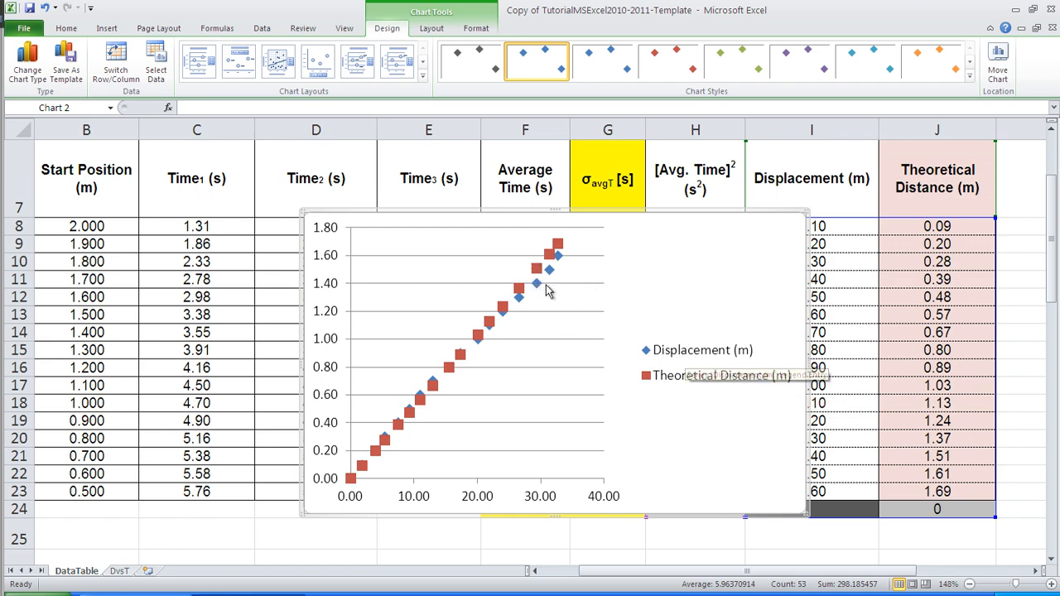
- Move the scatter chart to a new sheet named DvsT^2 and place that sheet after DvsT
right_click(724, 274)
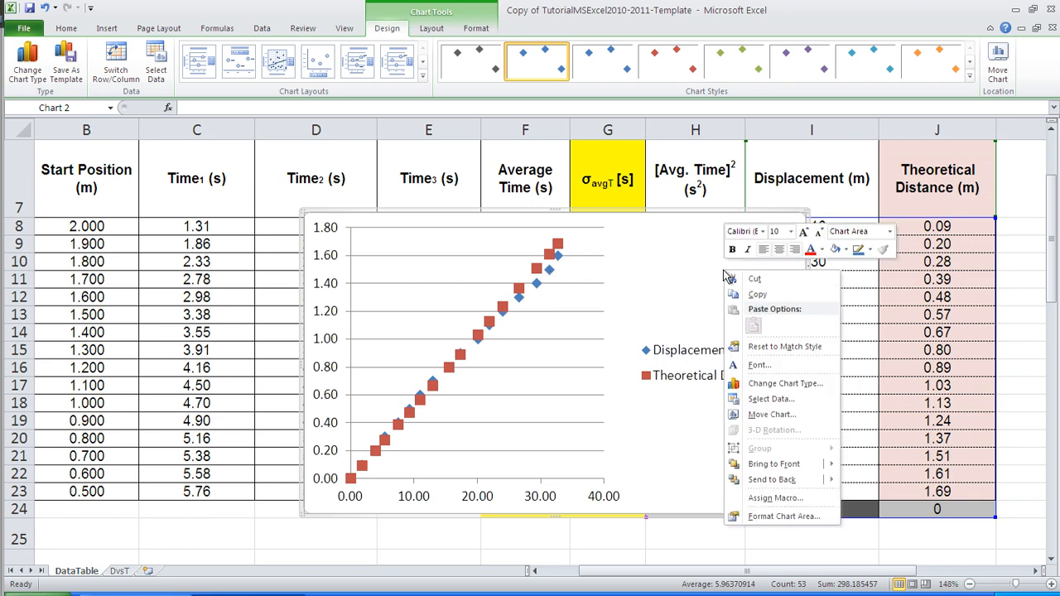
left_click(769, 414)
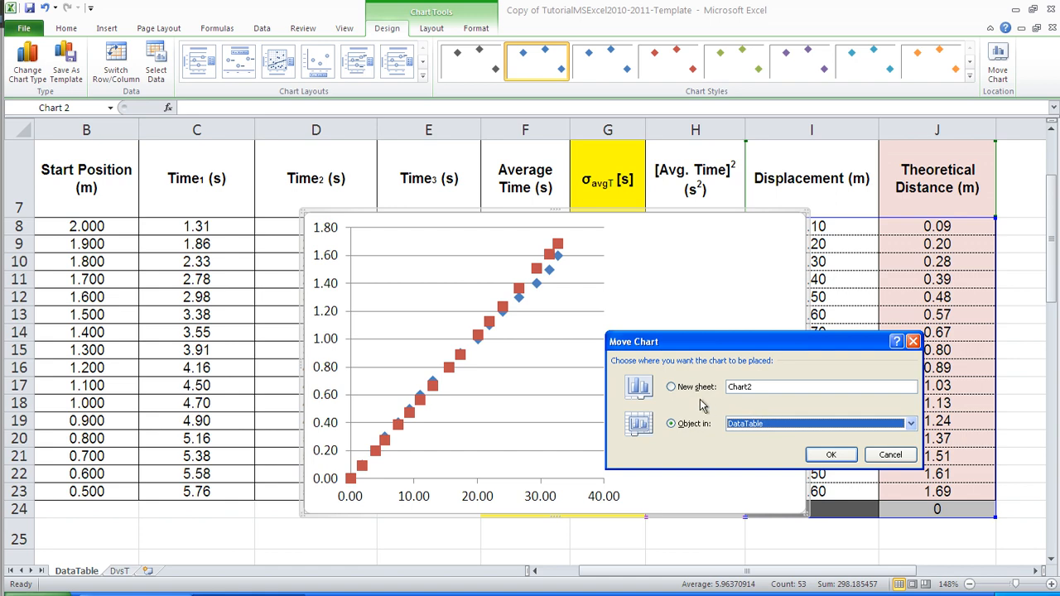
left_click(671, 388)
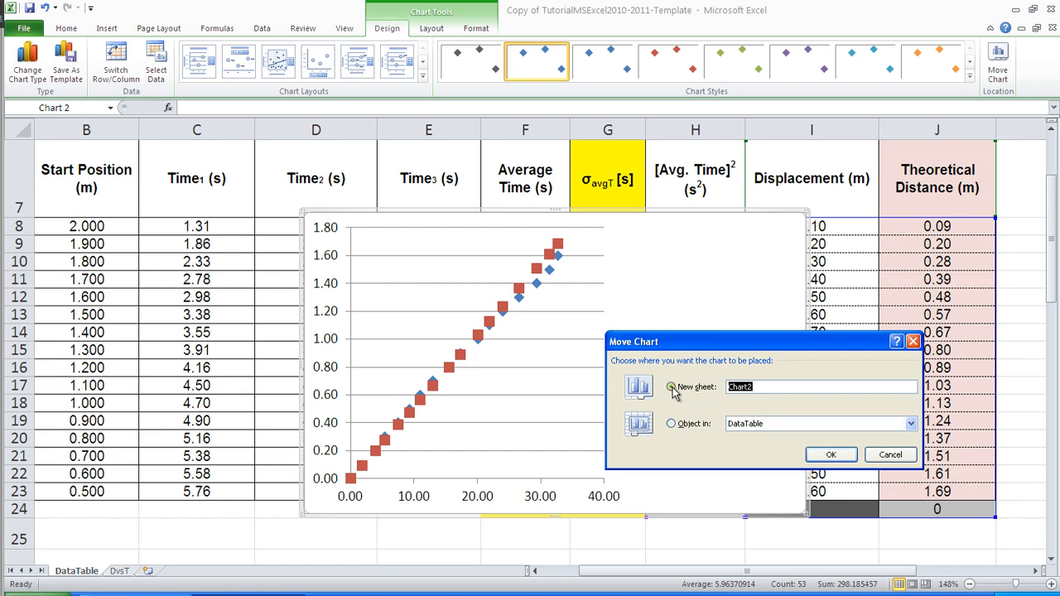
type("DvsT^2")
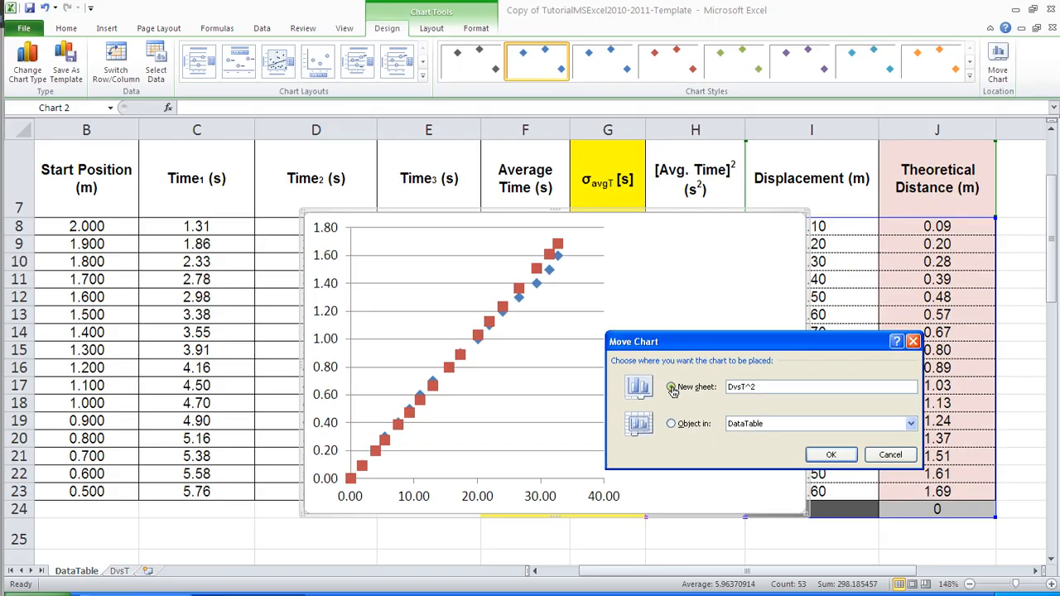
left_click(828, 455)
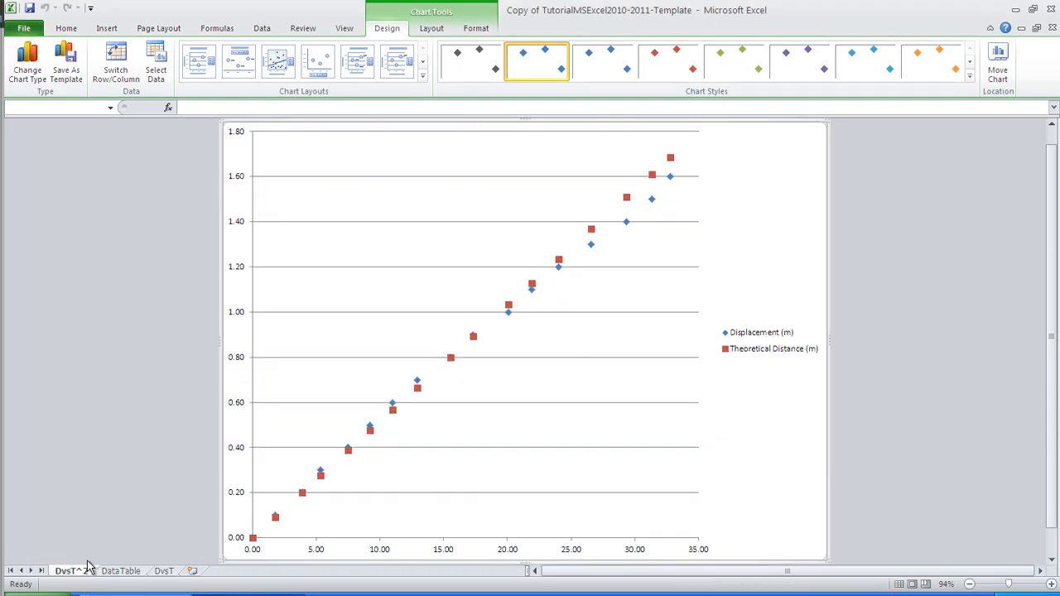
left_click_drag(78, 577, 189, 571)
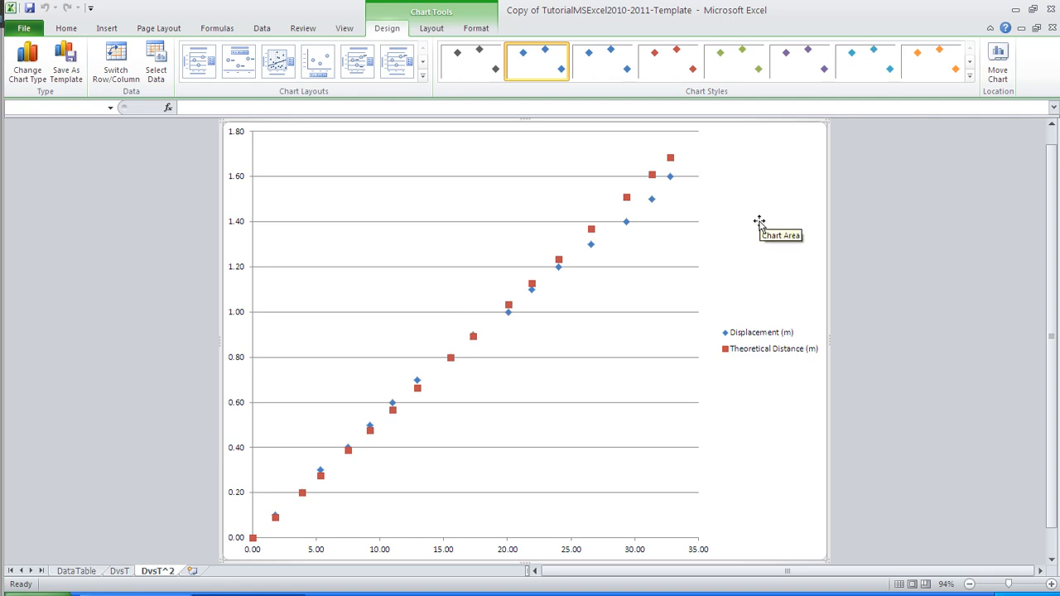
- Add a linear trendline to the Theoretical Distance (m) series, displaying its equation and R-squared value on the chart
left_click(626, 197)
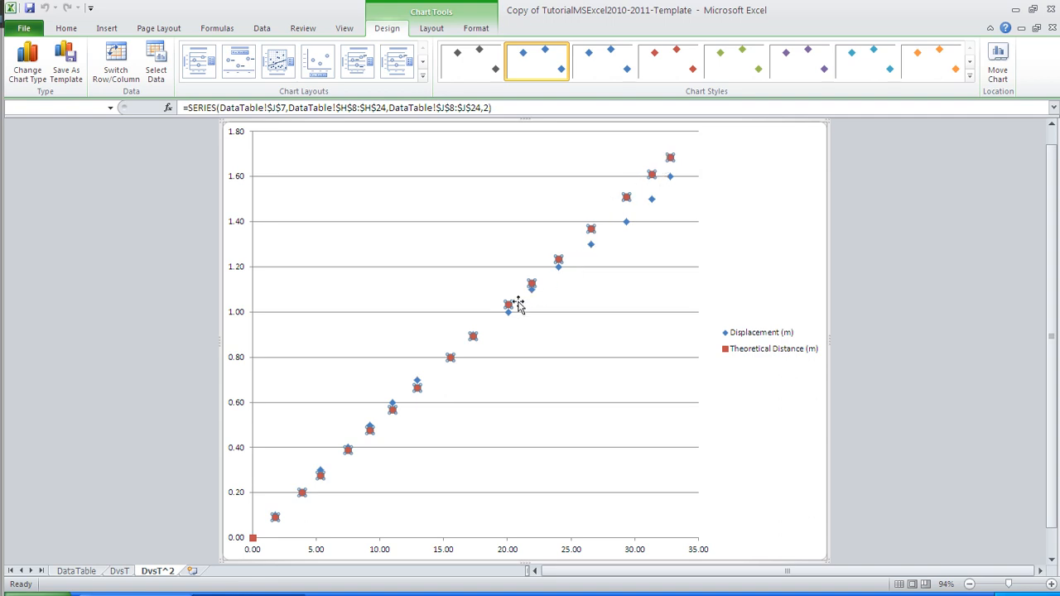
right_click(626, 199)
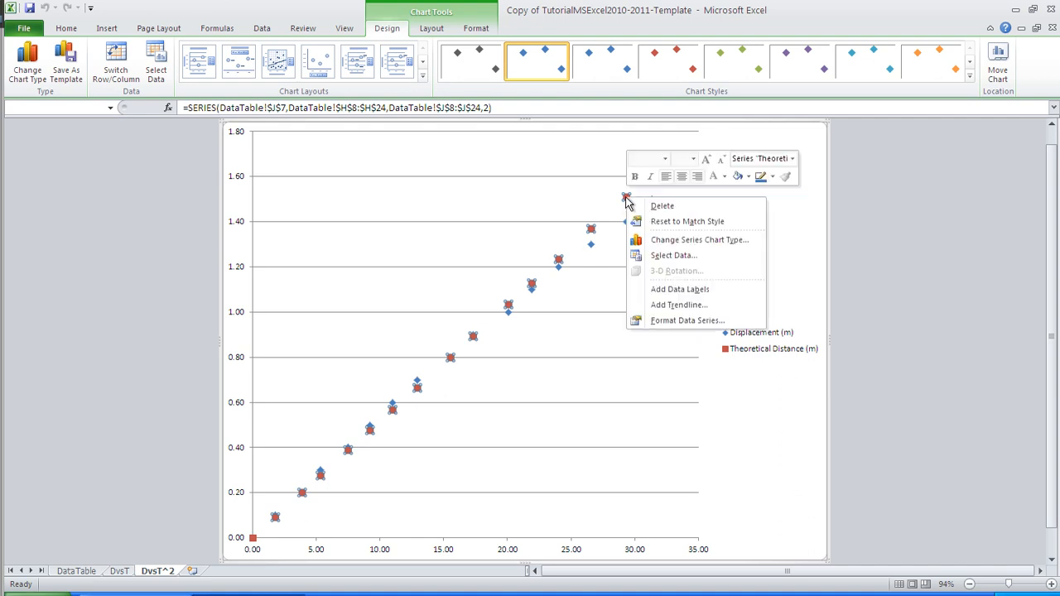
left_click(660, 306)
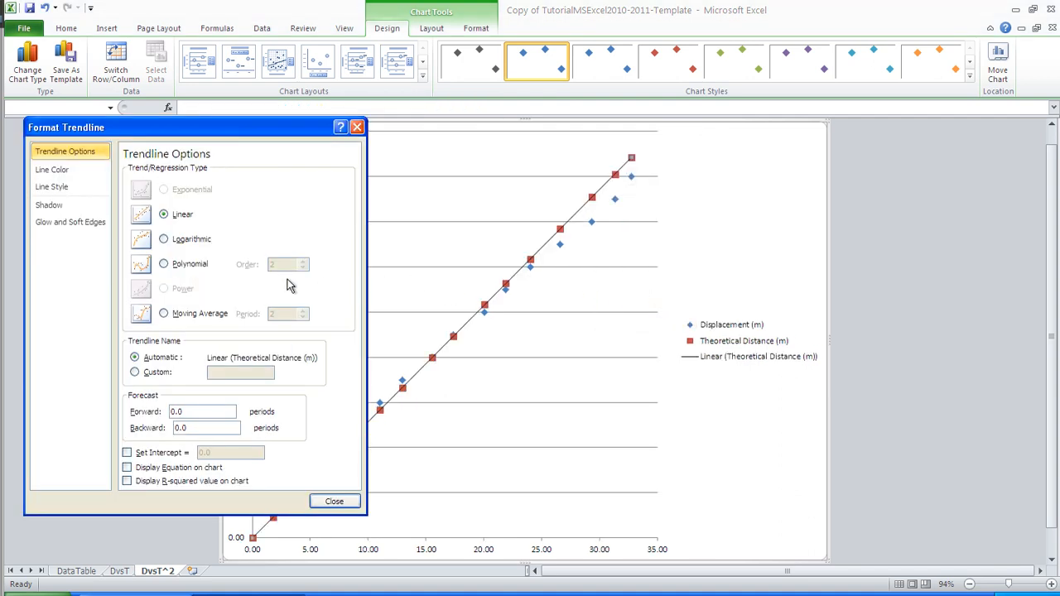
left_click(145, 481)
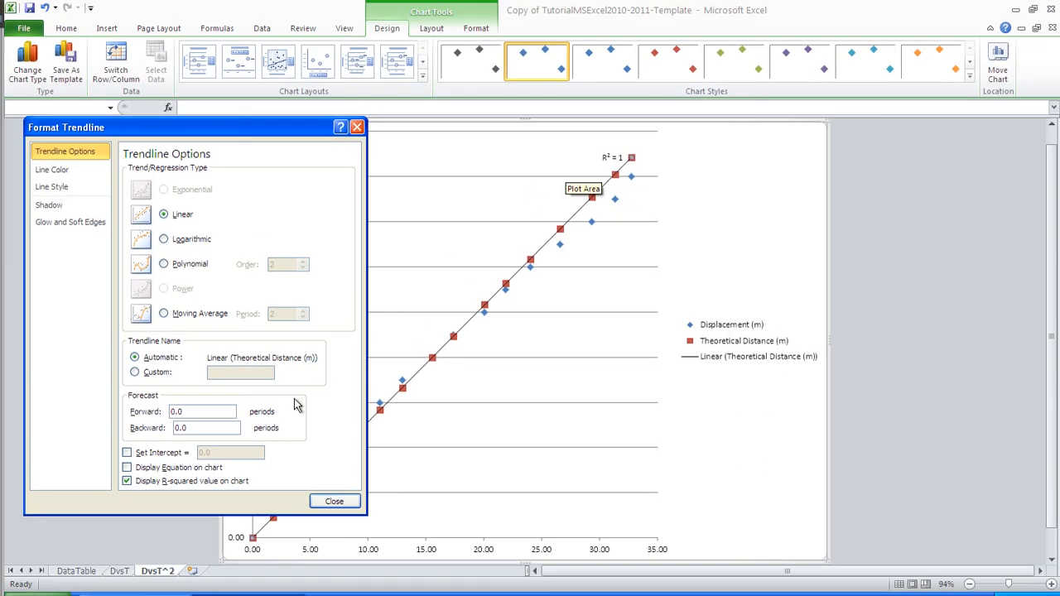
left_click(167, 467)
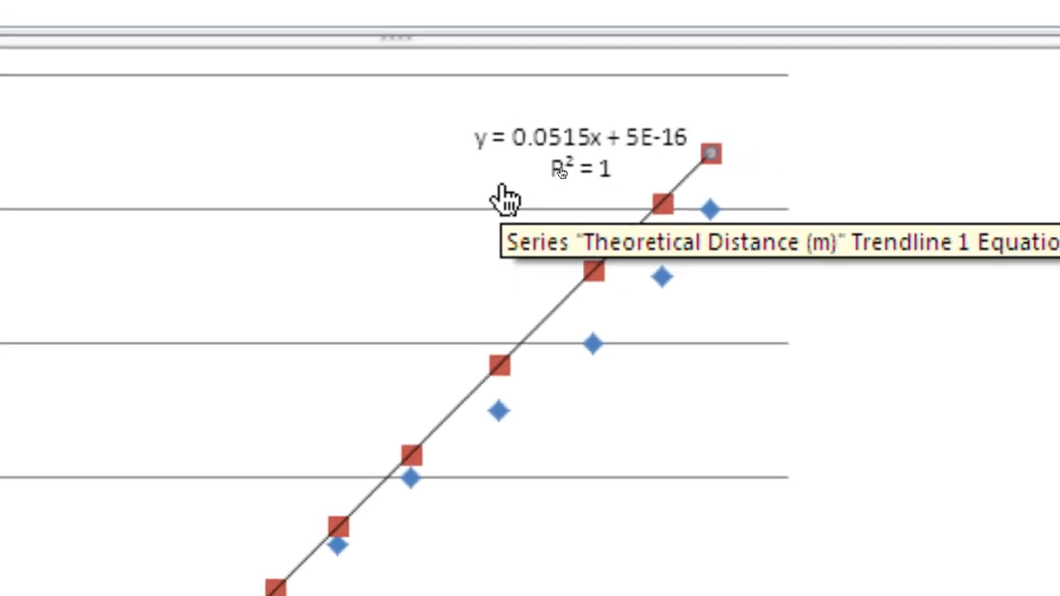
double_click(501, 198)
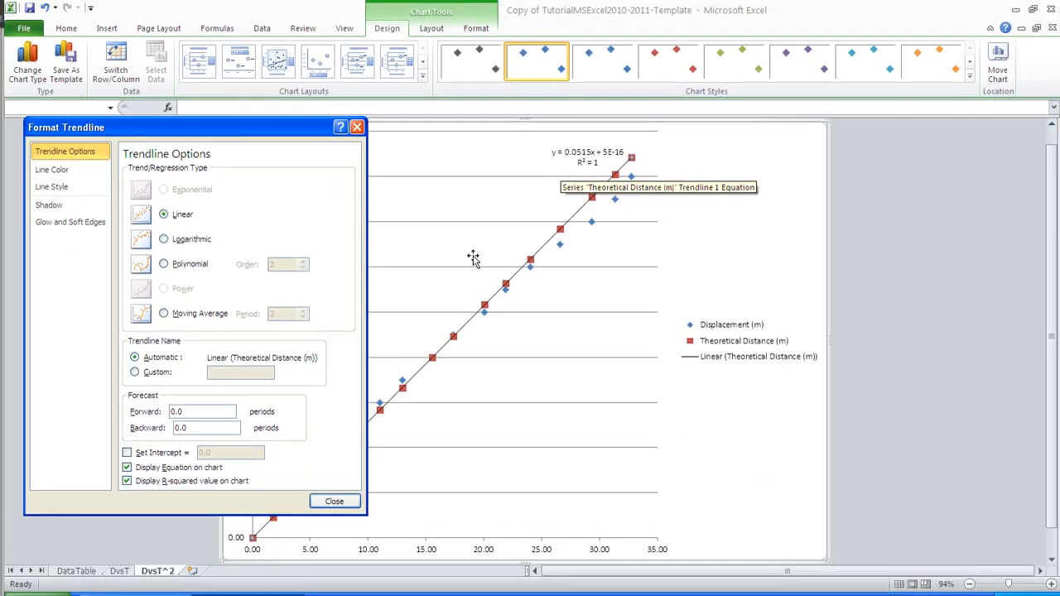
left_click(335, 501)
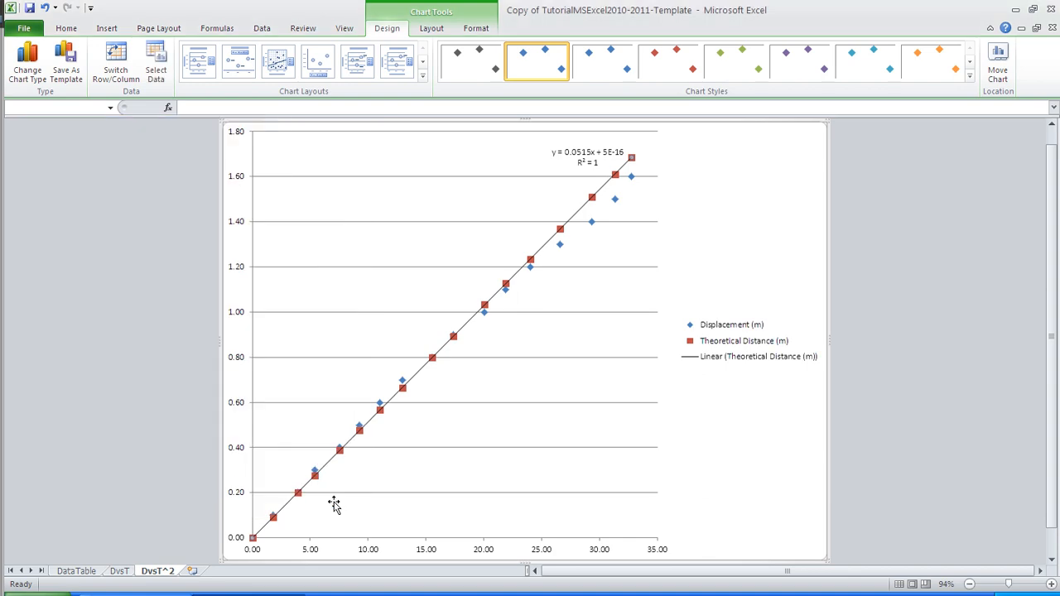
- Examine the predicted slope in J6 on the DataTable sheet and compare it with the trendline equation on DvsT^2
left_click(99, 572)
scroll(883, 216, "up", 2)
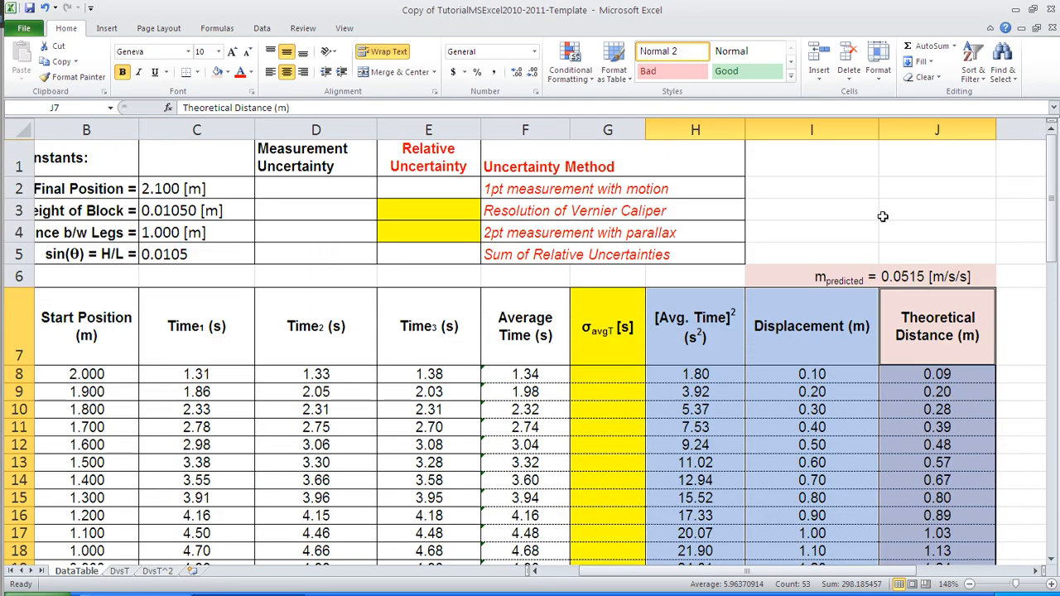
left_click(904, 277)
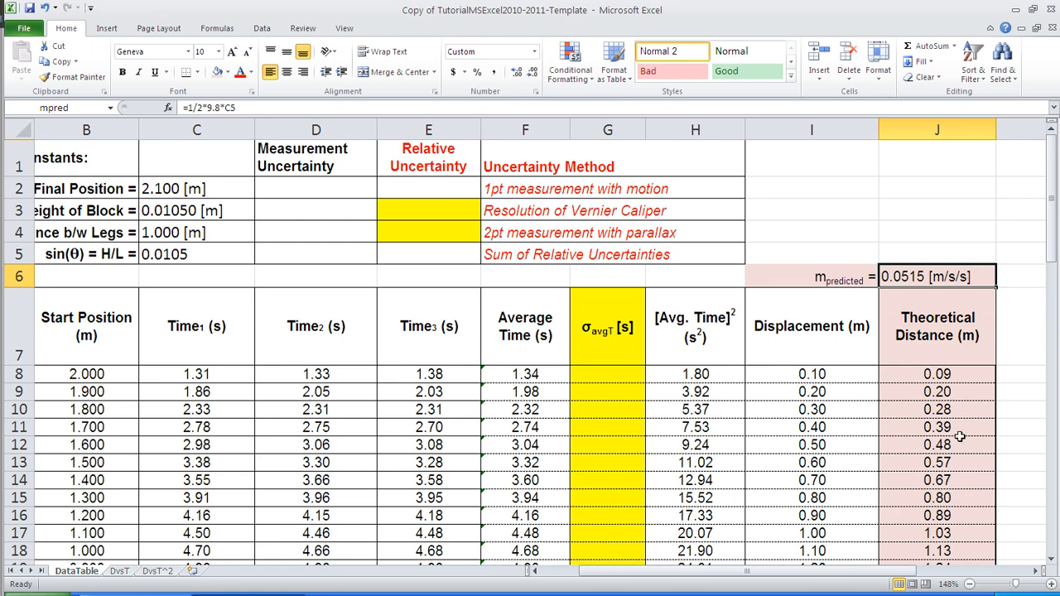
left_click(168, 572)
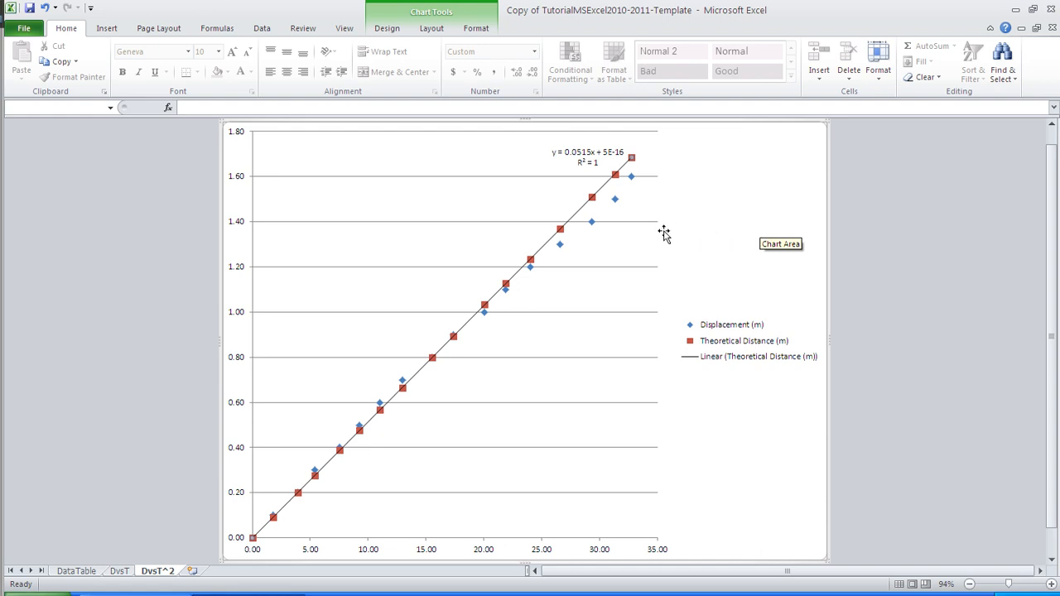
right_click(578, 216)
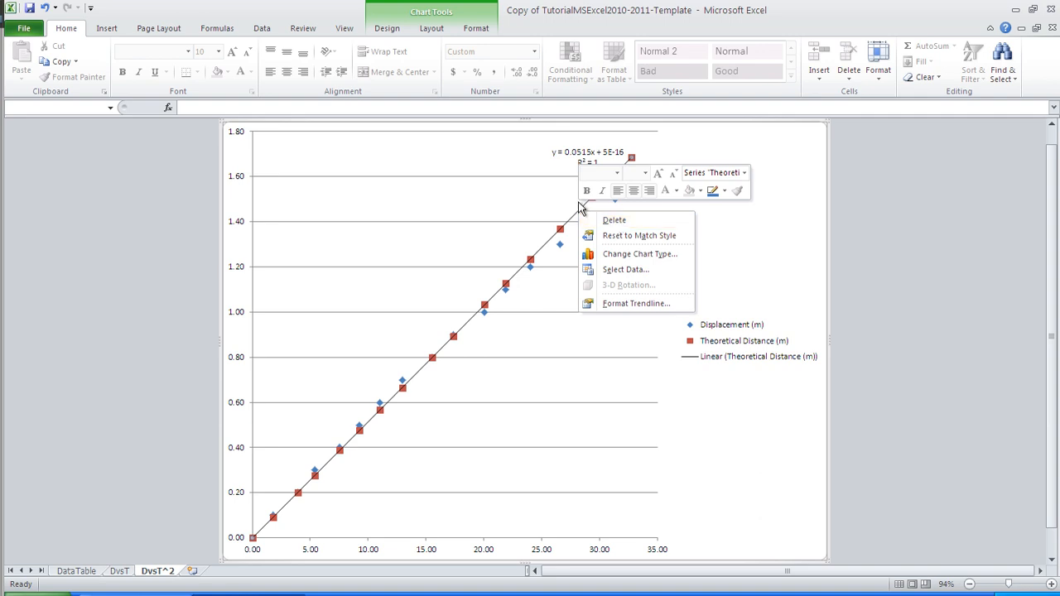
left_click(502, 193)
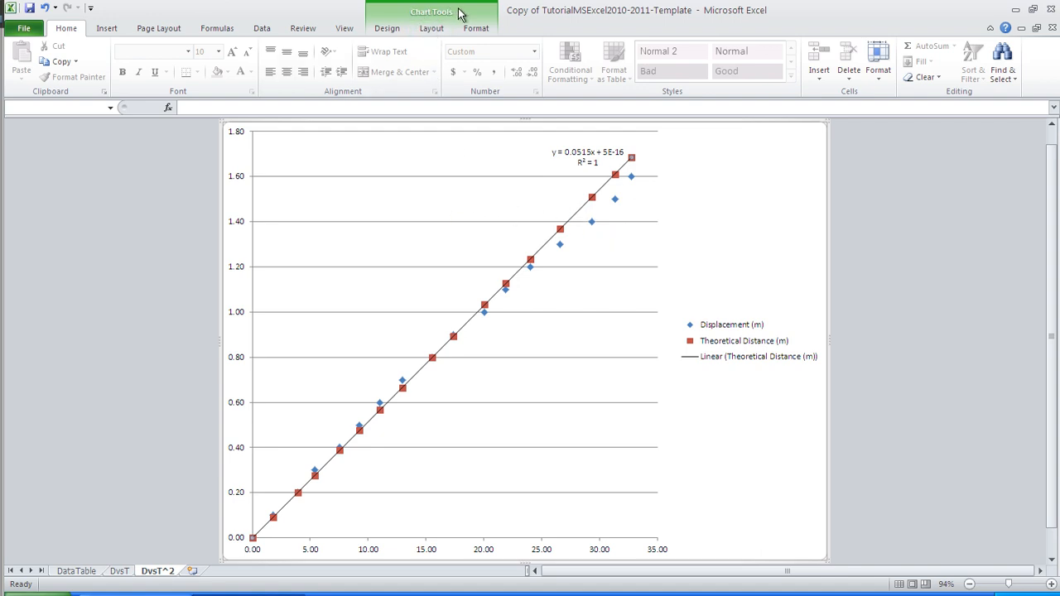
- Select the legend of the DvsT^2 chart from the list of chart elements and fill it with yellow
left_click(430, 30)
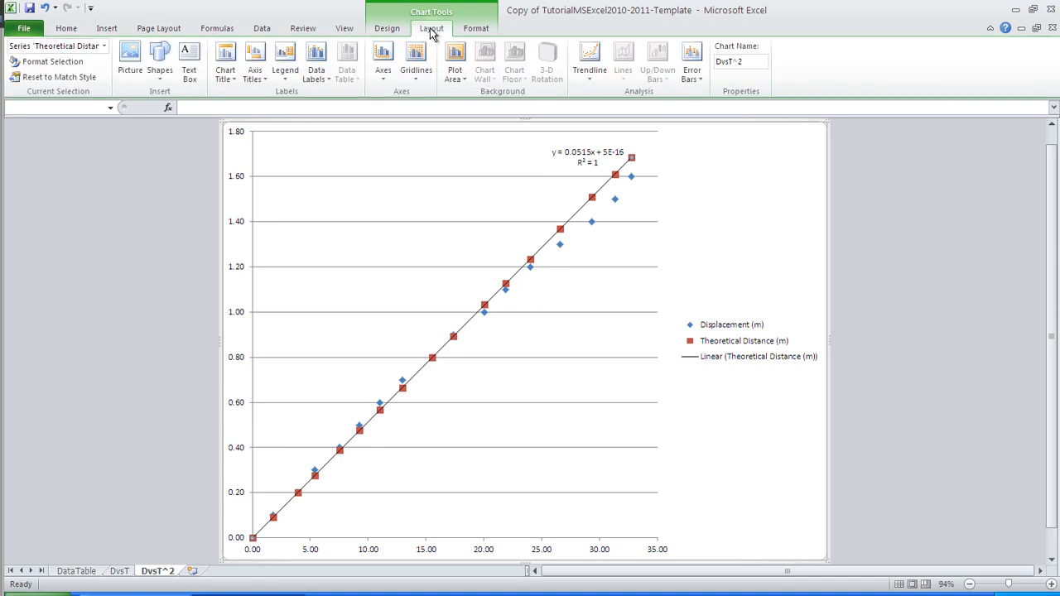
left_click(461, 30)
left_click(431, 30)
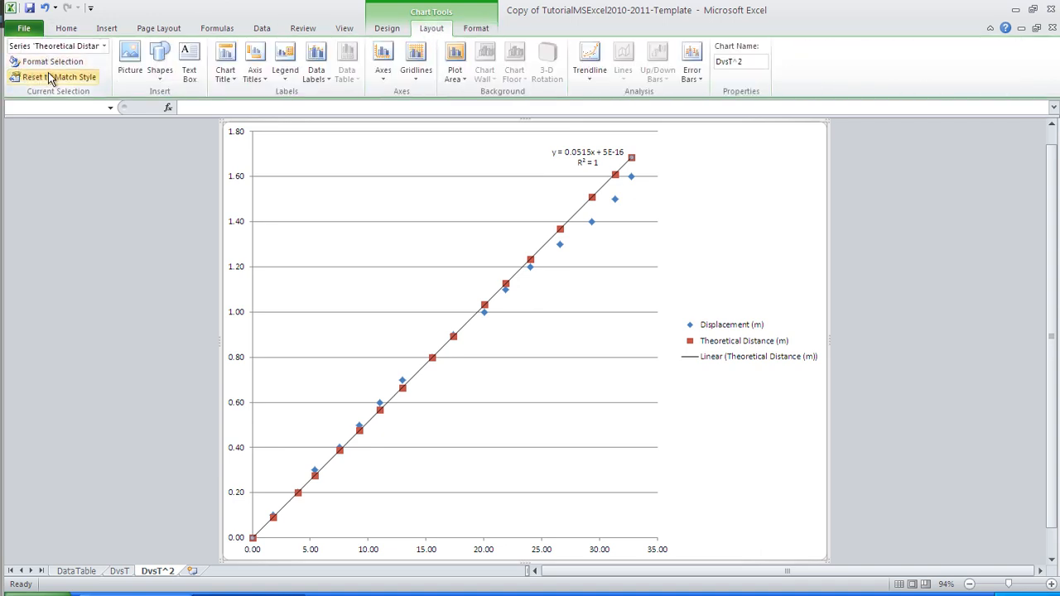
left_click(105, 46)
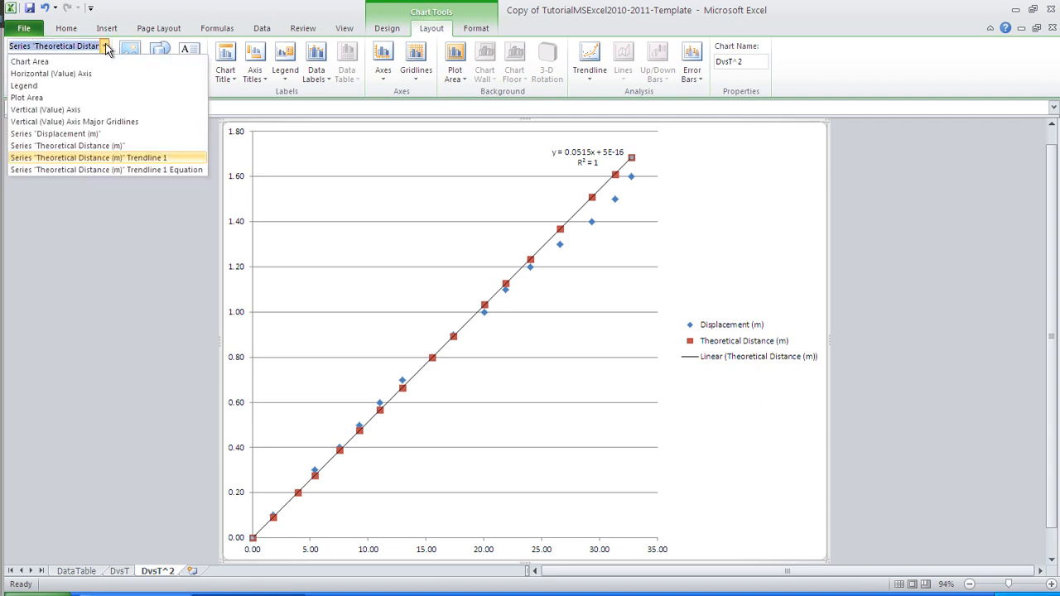
left_click(105, 46)
left_click(106, 46)
left_click(56, 62)
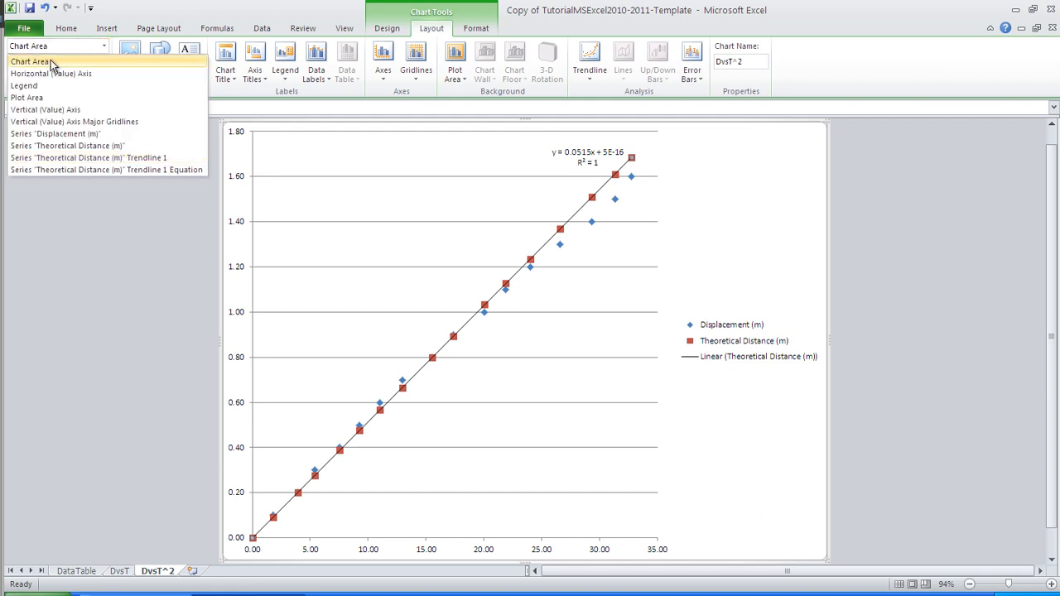
left_click(104, 47)
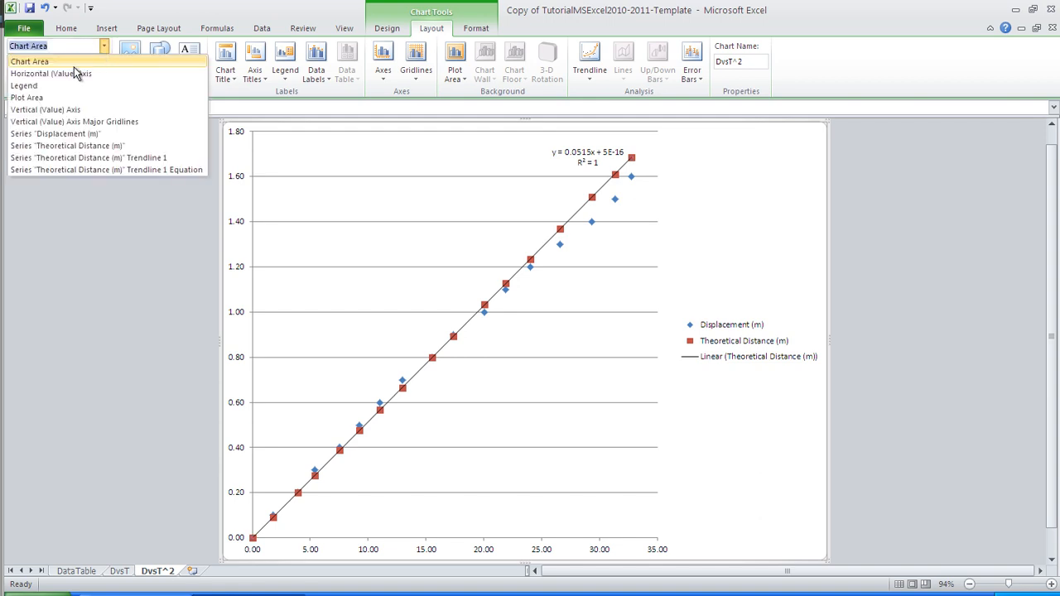
left_click(40, 86)
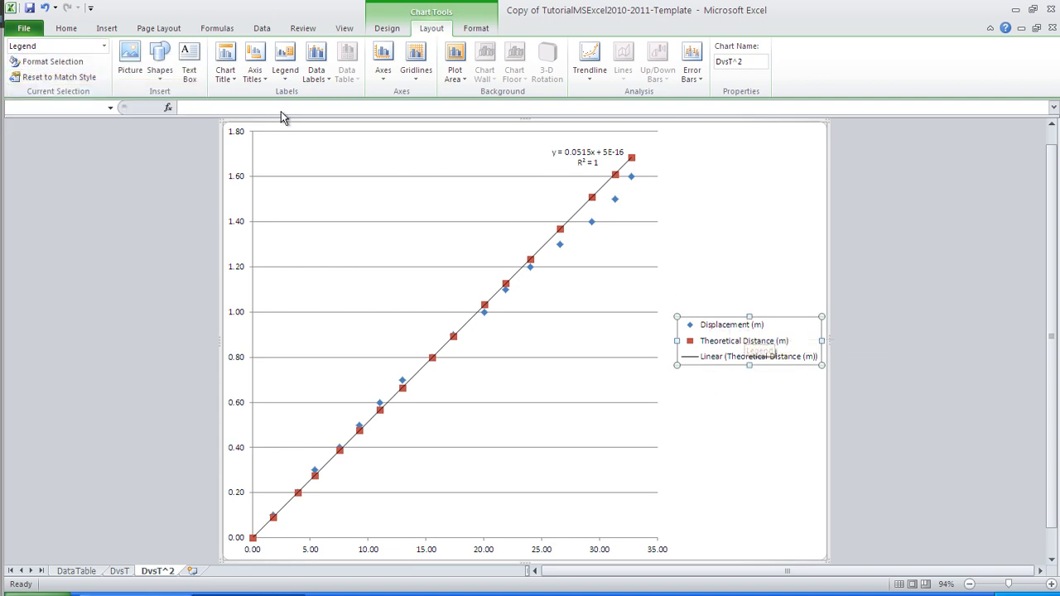
left_click(71, 29)
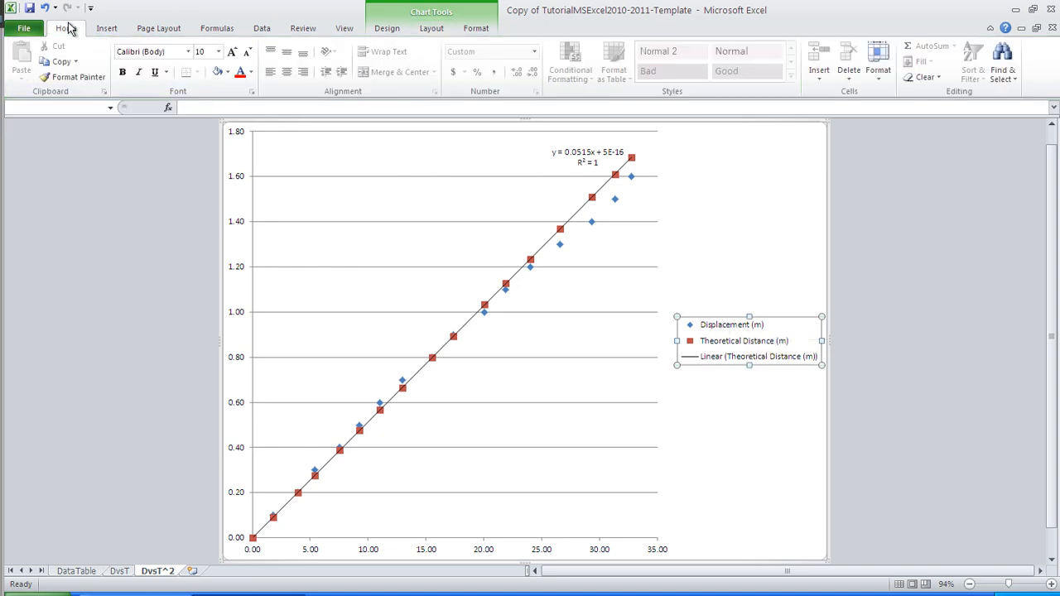
left_click(226, 72)
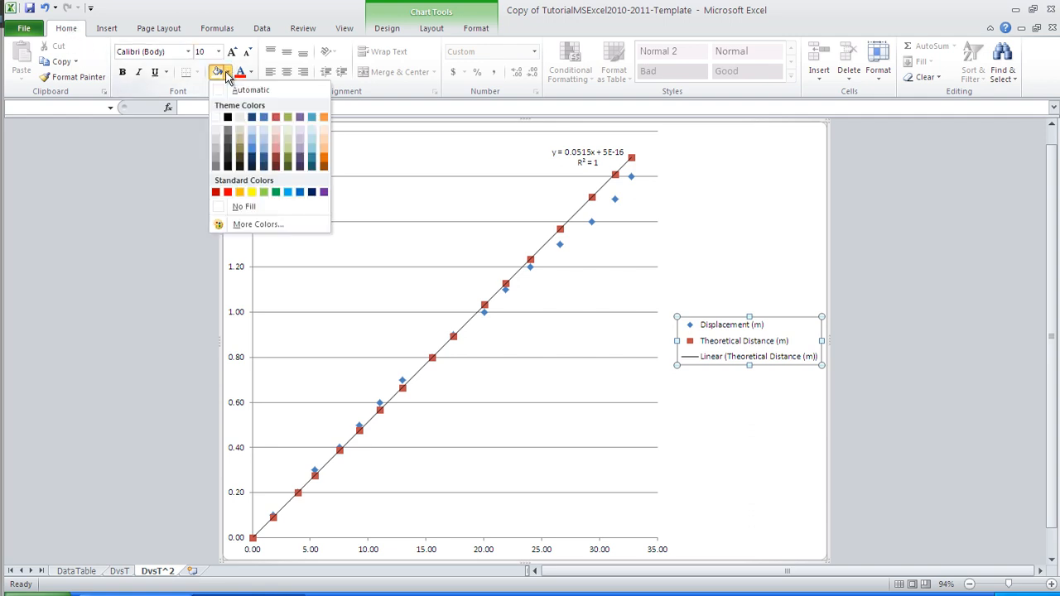
left_click(252, 192)
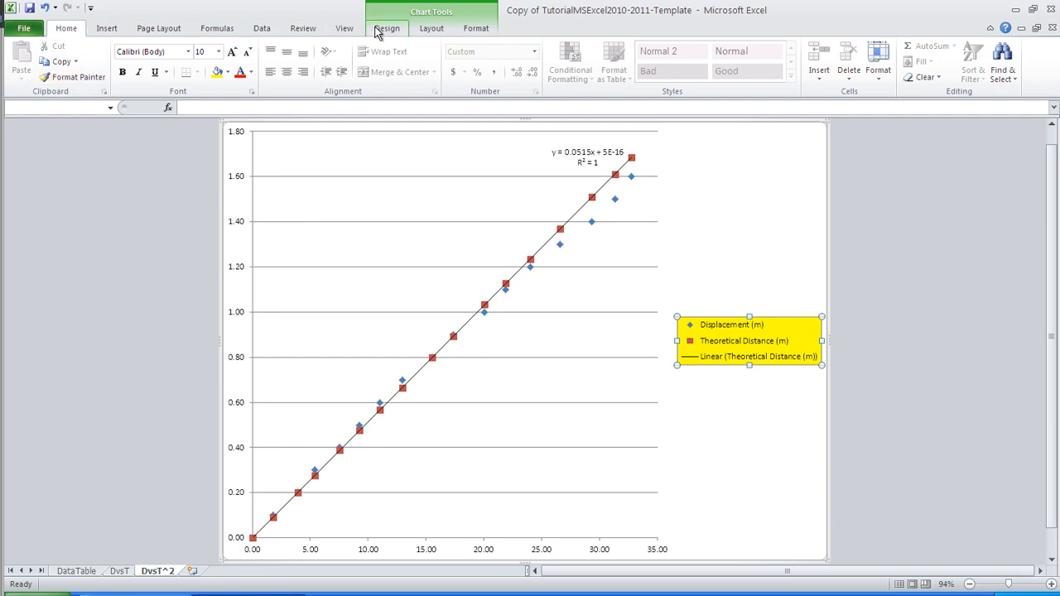
left_click(448, 34)
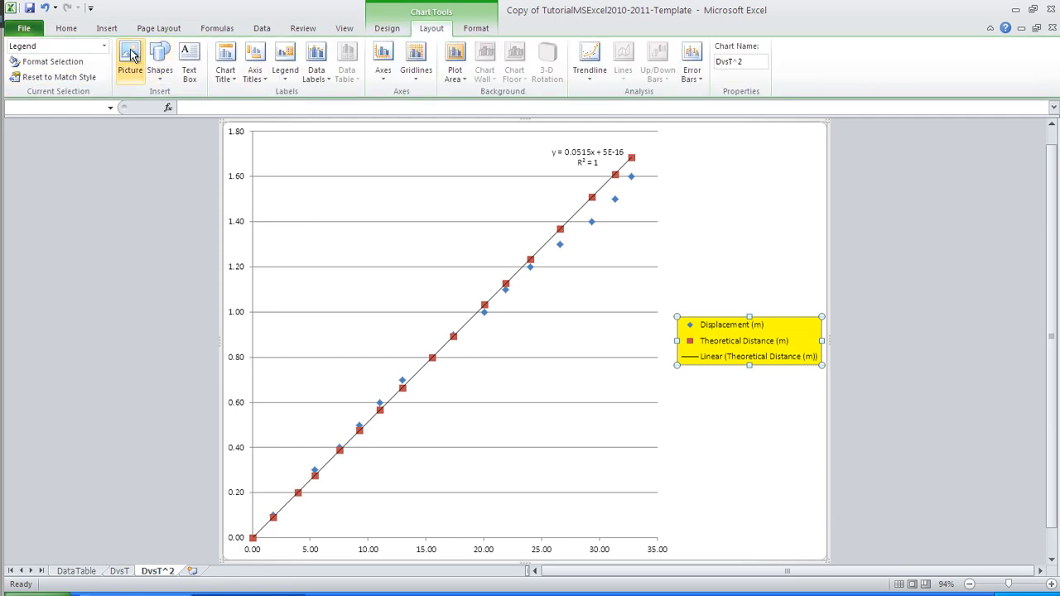
- Delete the linear trendline of the Theoretical Distance (m) series from the DvsT^2 chart
left_click(104, 46)
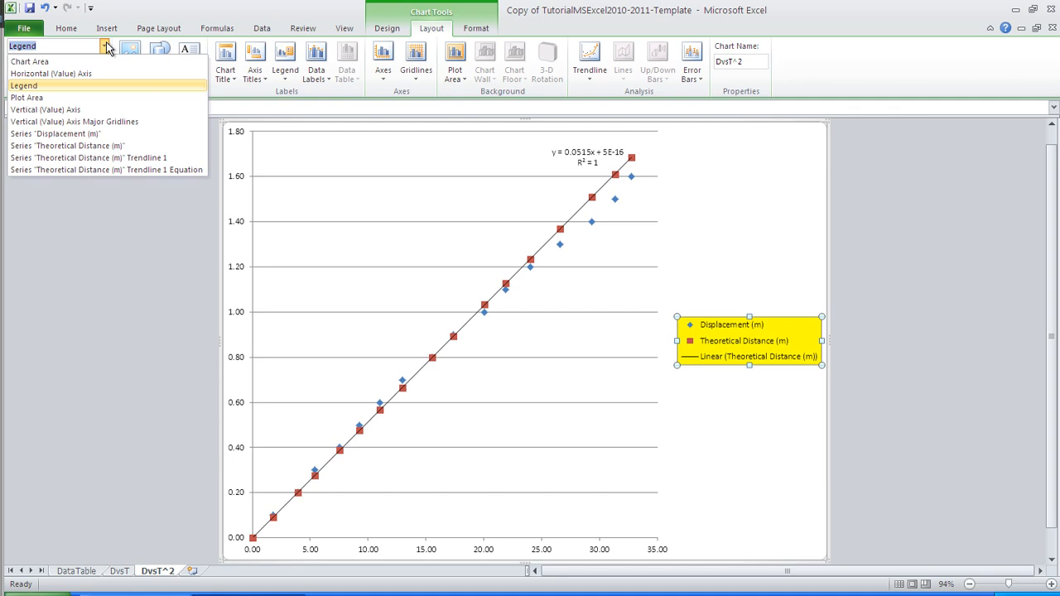
left_click(73, 159)
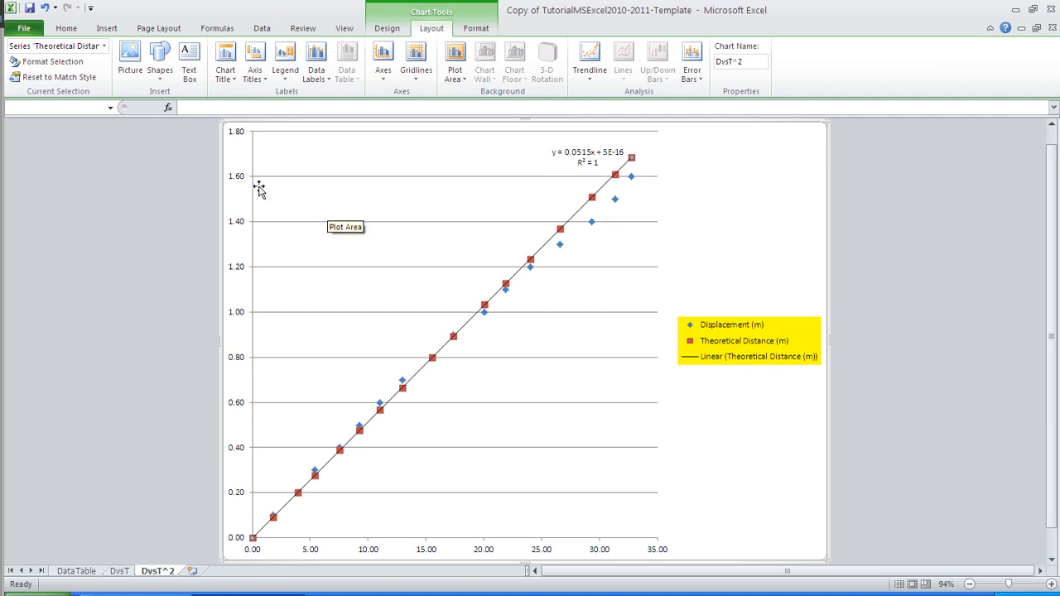
key("Delete")
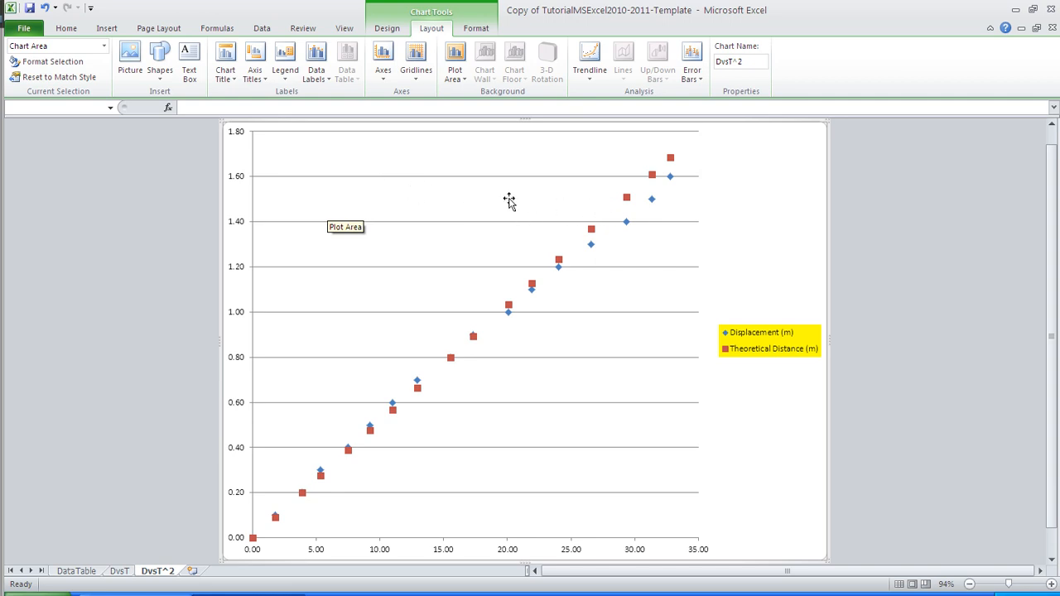
- Change the chart type of the Theoretical Distance (m) series to scatter with smooth lines and no markers
left_click(626, 197)
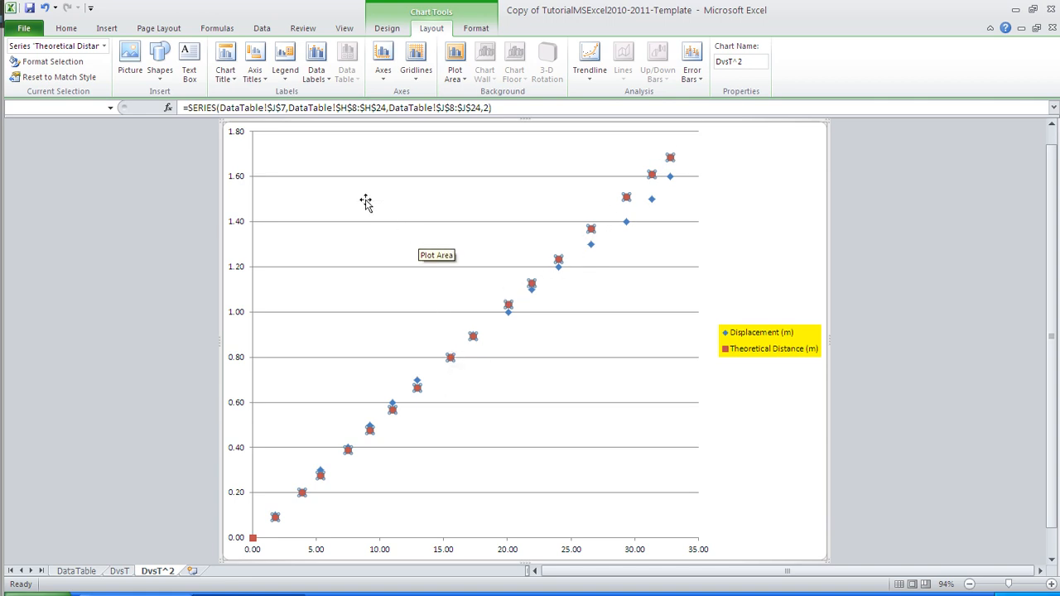
left_click(387, 29)
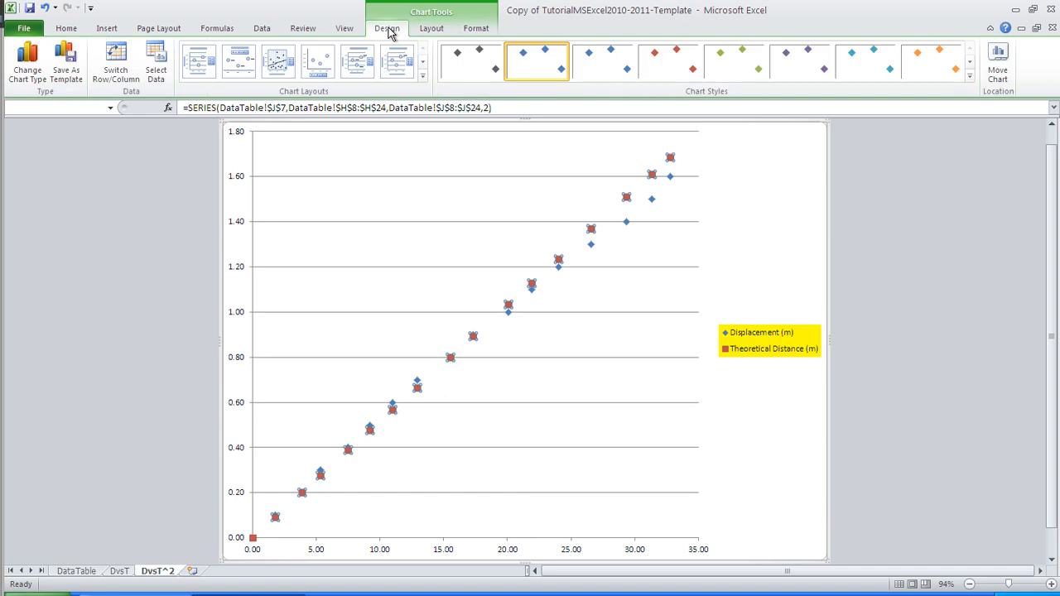
left_click(434, 30)
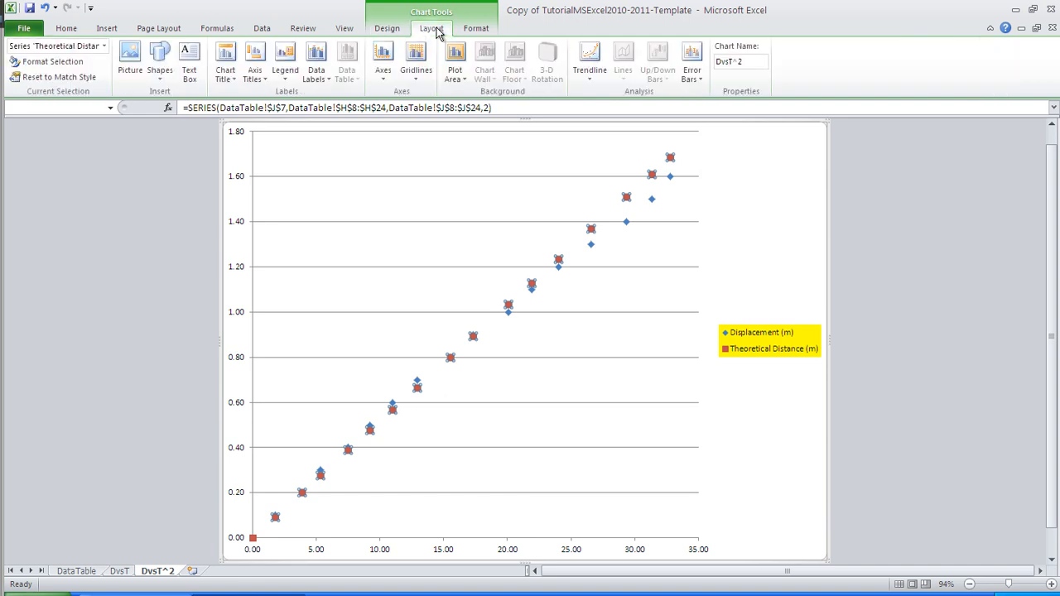
left_click(389, 29)
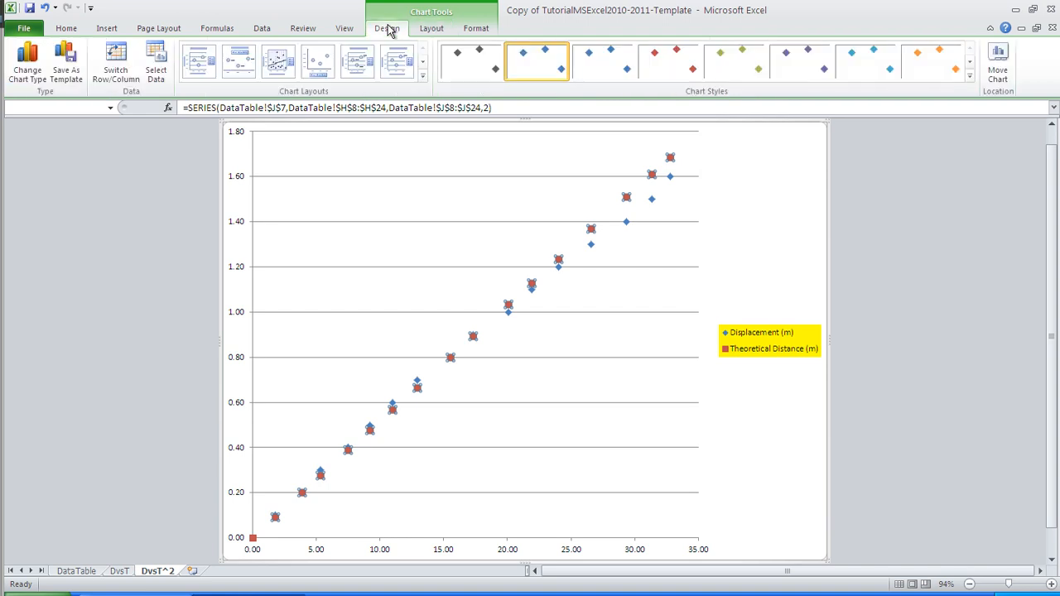
left_click(30, 72)
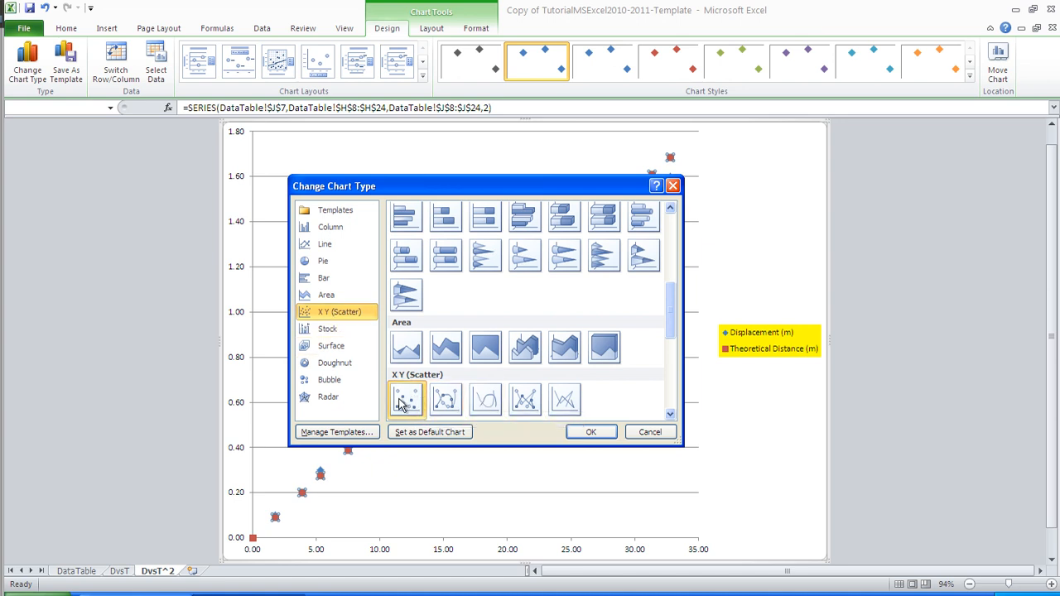
left_click(487, 403)
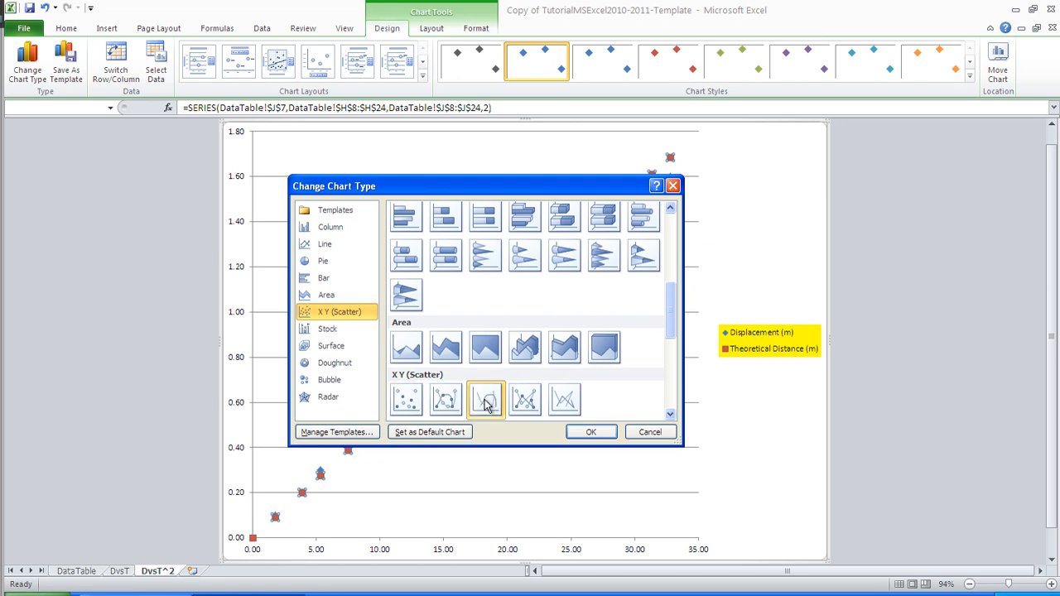
left_click(591, 432)
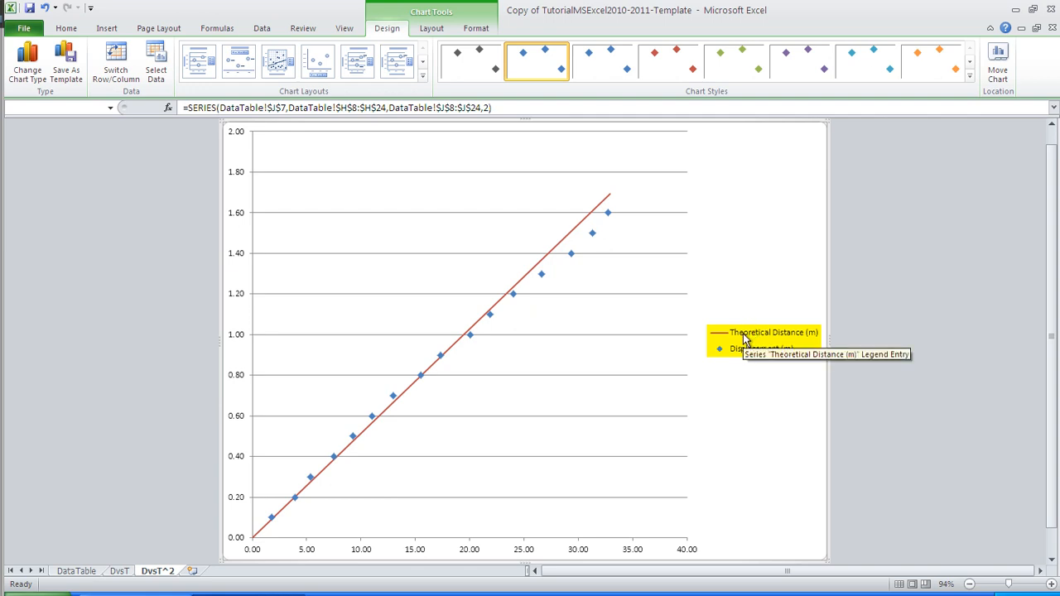
- Give the Theoretical Distance (m) line a dash-dot outline style
left_click(575, 232)
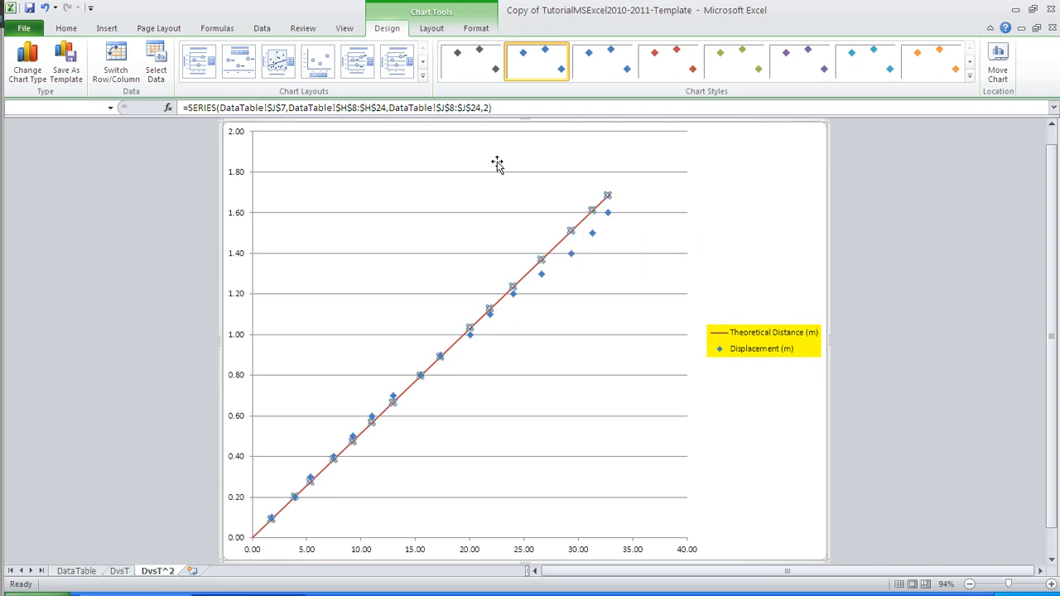
left_click(476, 30)
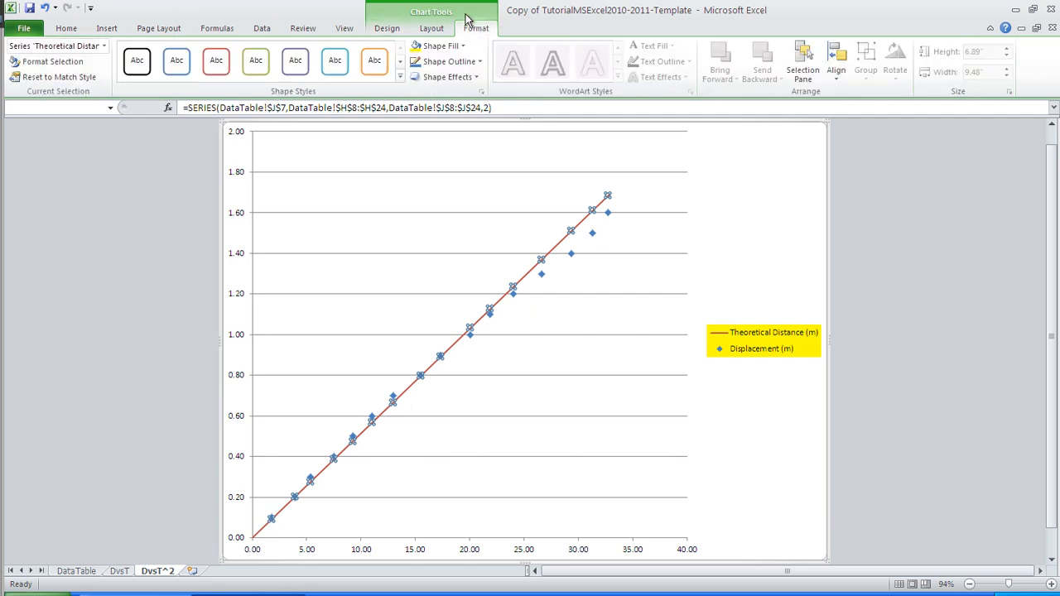
left_click(452, 62)
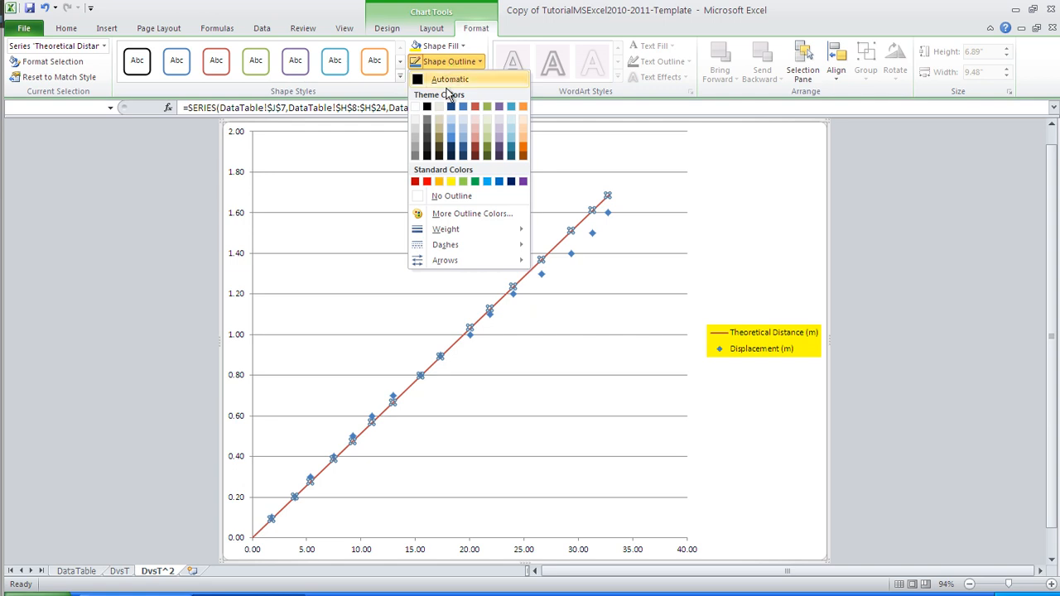
mouse_move(449, 245)
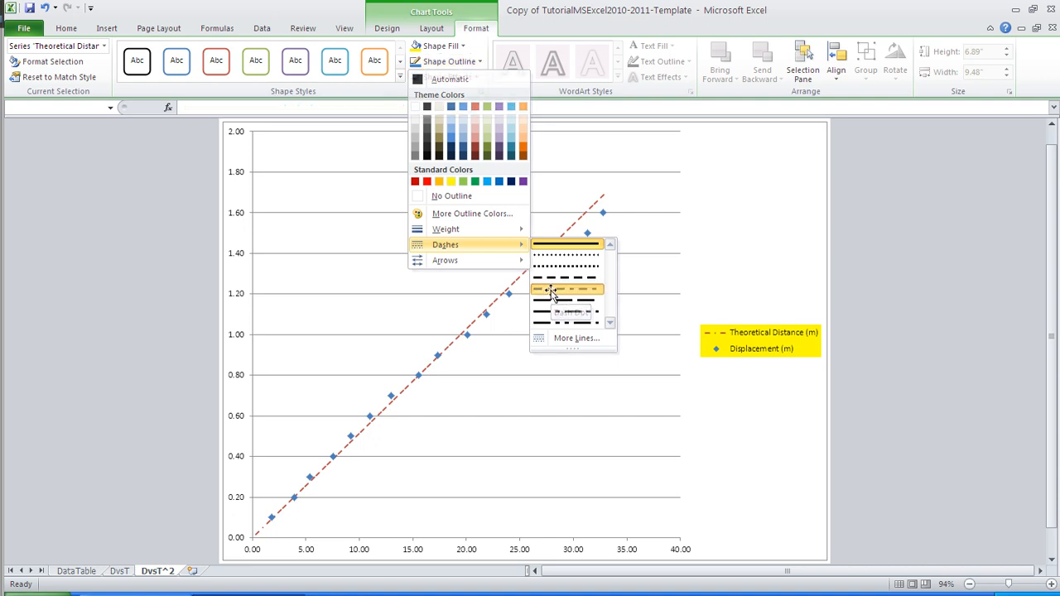
left_click(552, 295)
left_click(737, 249)
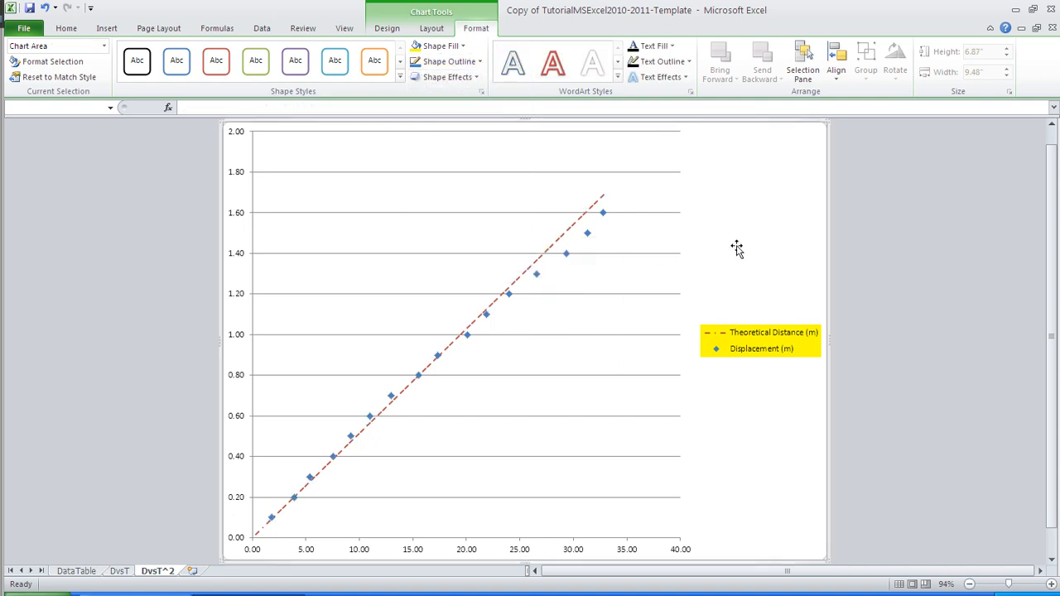
- Widen the plot area of the DvsT^2 chart so it extends behind the legend, almost to the chart area's edge
left_click(567, 235)
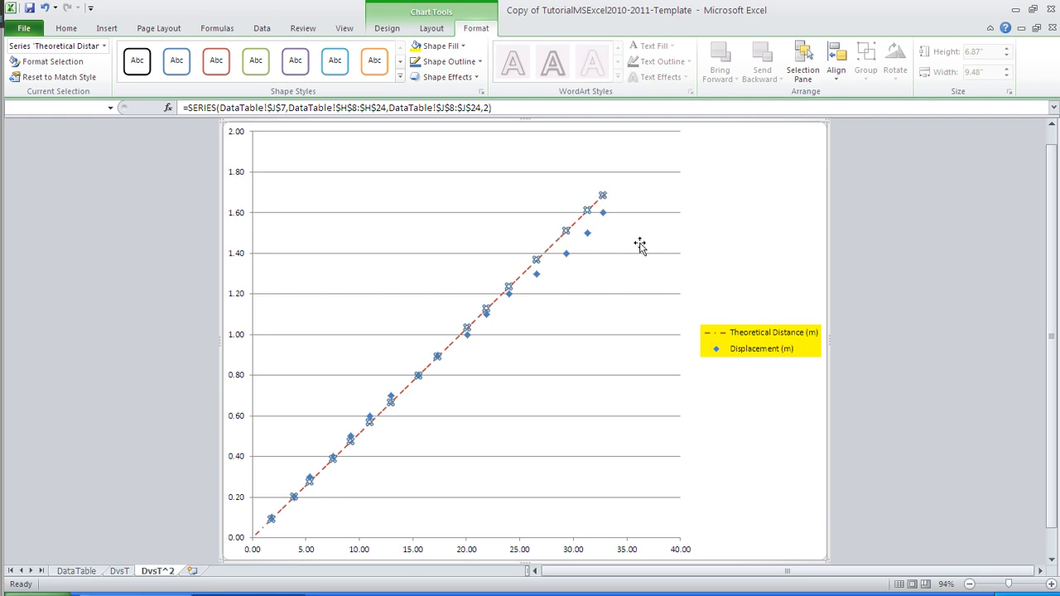
left_click(738, 239)
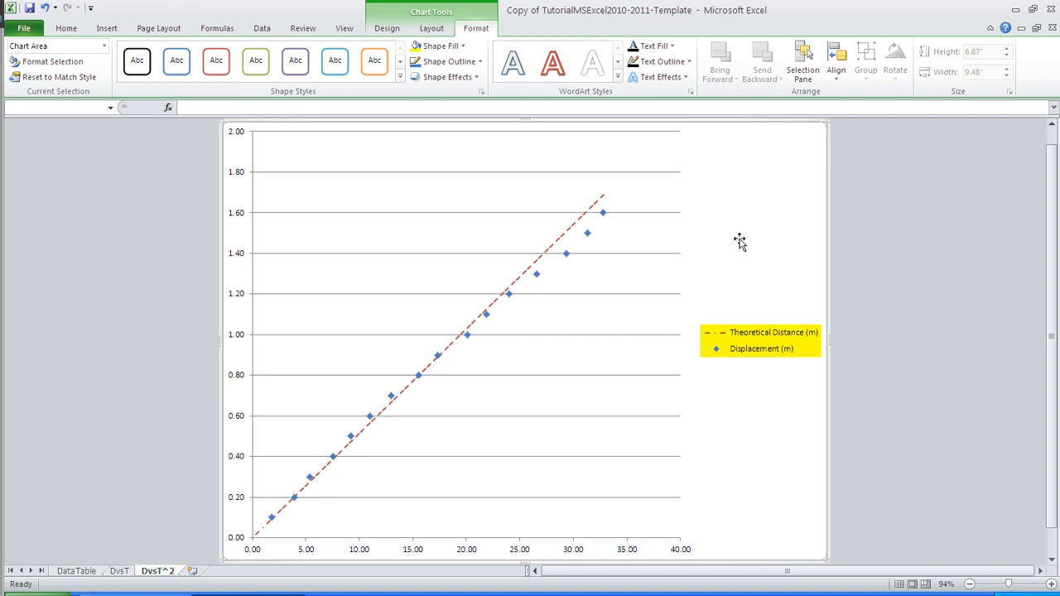
left_click(506, 199)
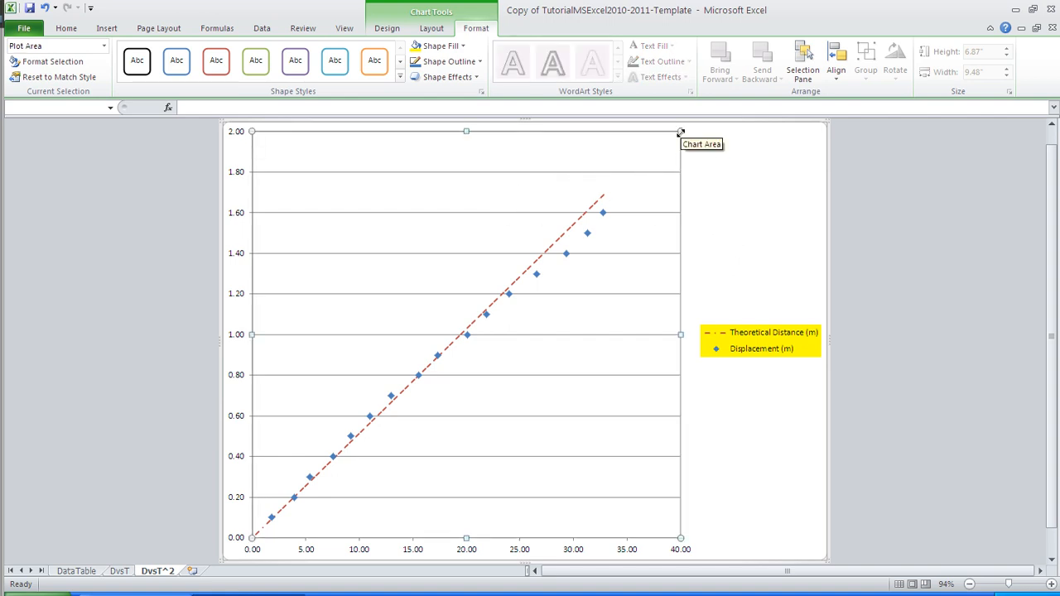
left_click_drag(680, 132, 804, 130)
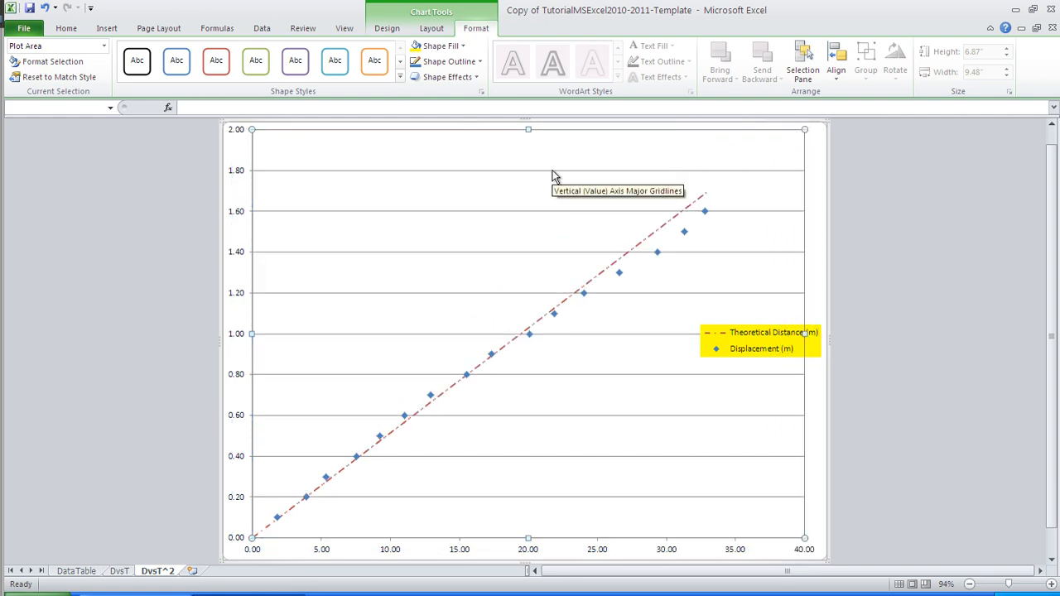
left_click(621, 276)
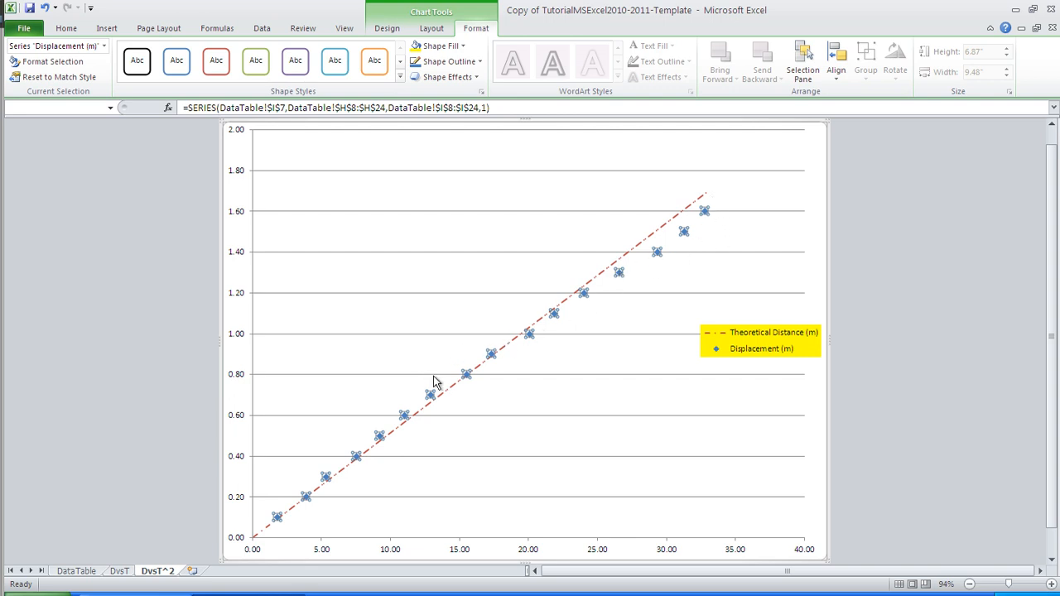
right_click(618, 278)
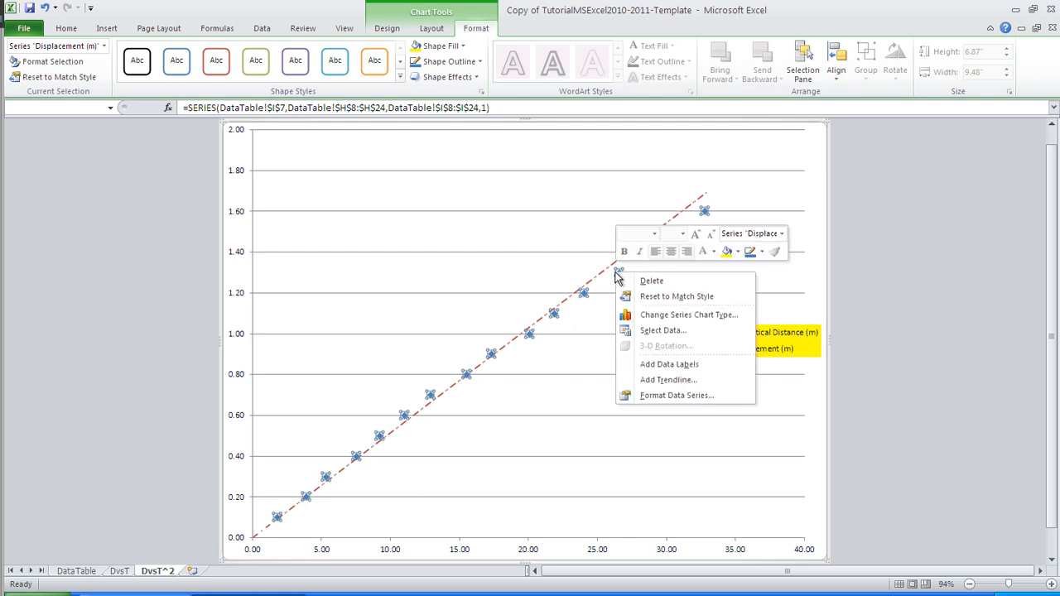
left_click(386, 244)
left_click(410, 273)
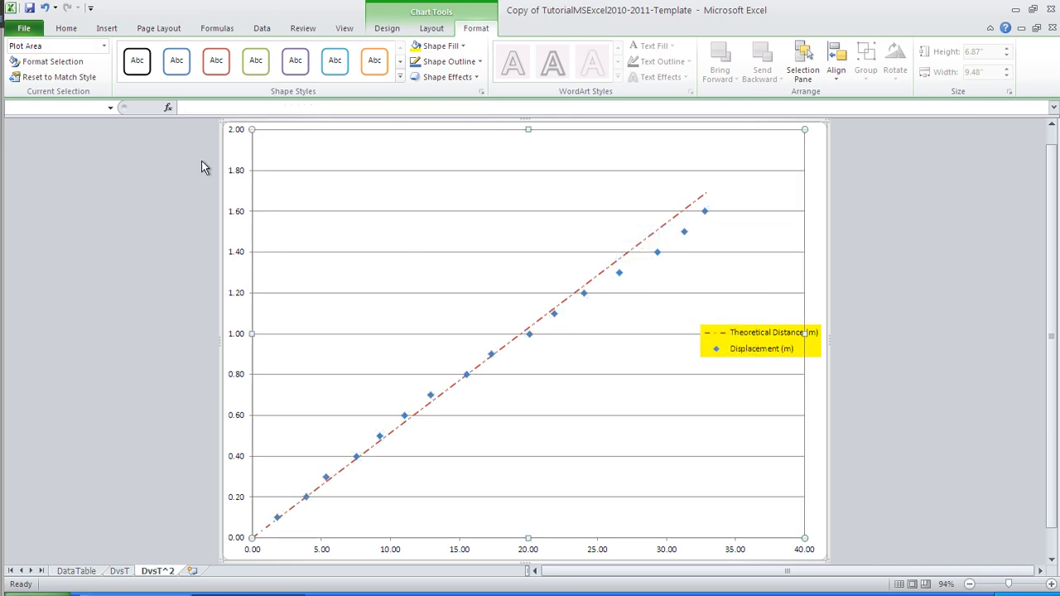
- Postpone the computer restart requested by Automatic Updates
left_click(105, 47)
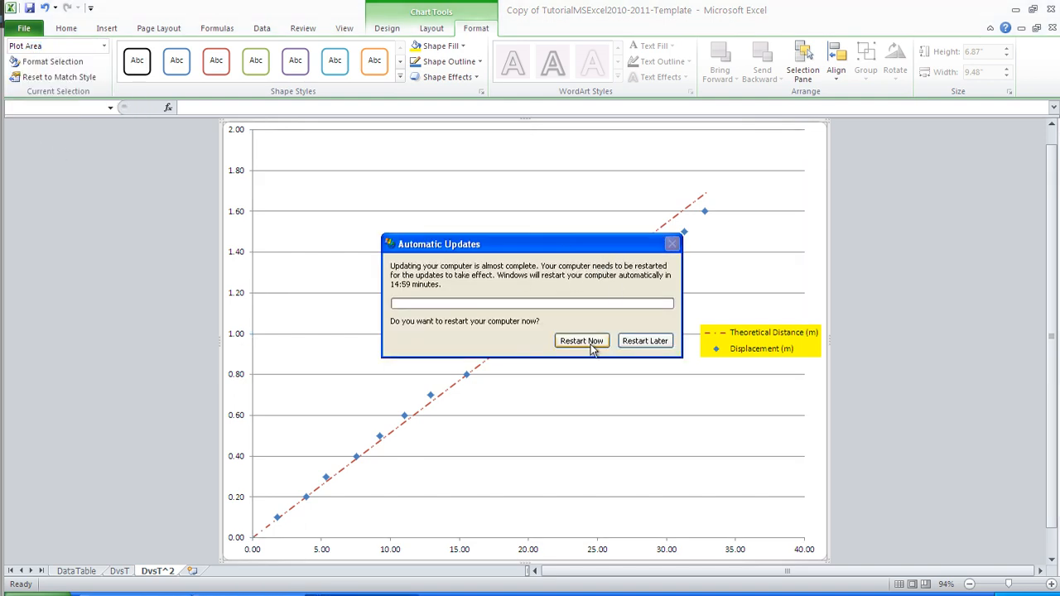
left_click(626, 346)
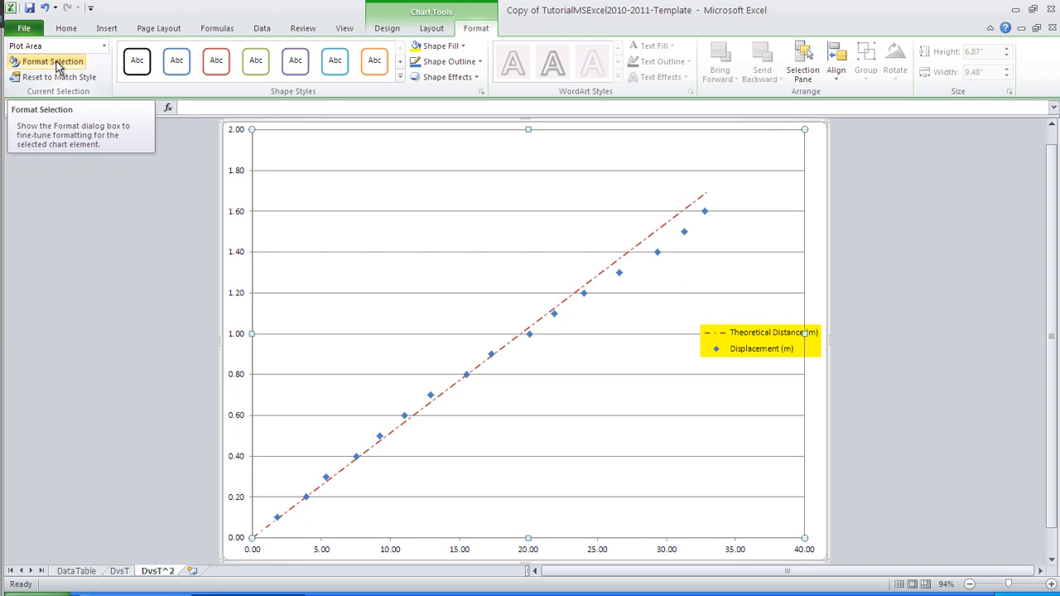
- Add a linear trendline to the Displacement (m) series, displaying its equation and R-squared value on the chart
left_click(104, 45)
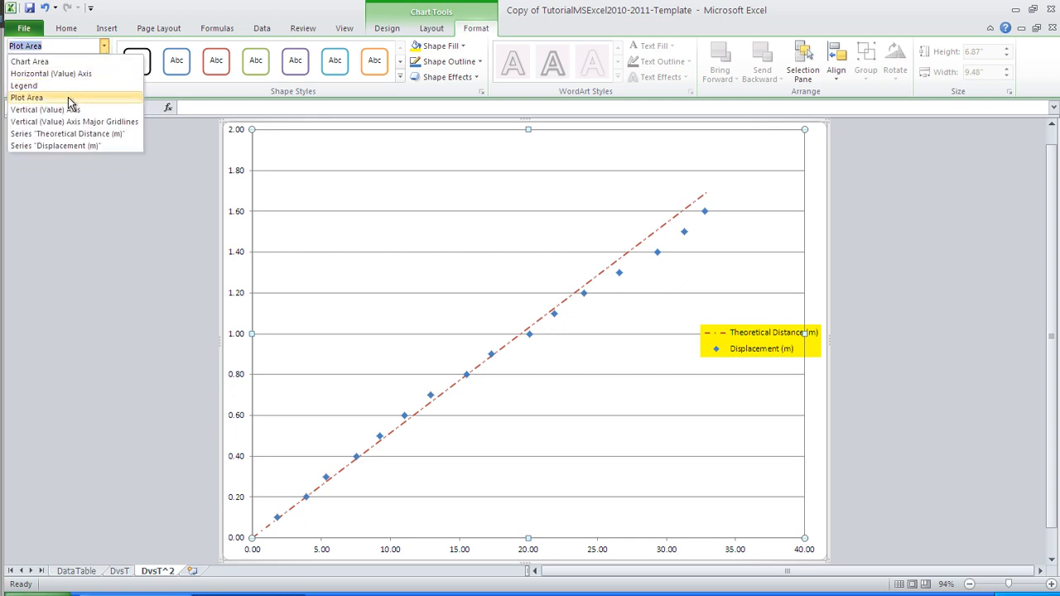
left_click(50, 146)
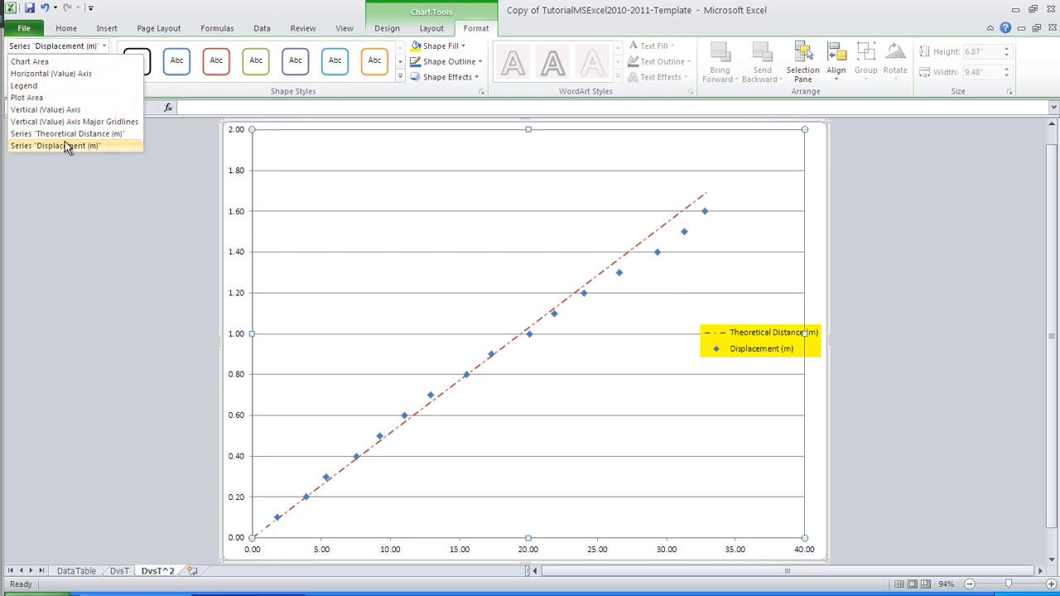
right_click(621, 275)
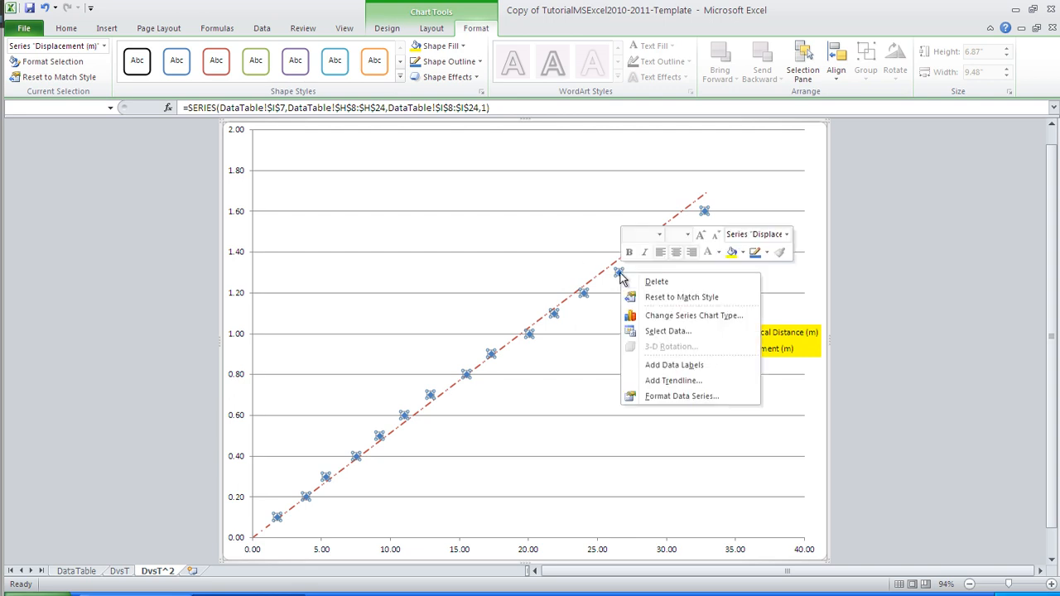
left_click(657, 382)
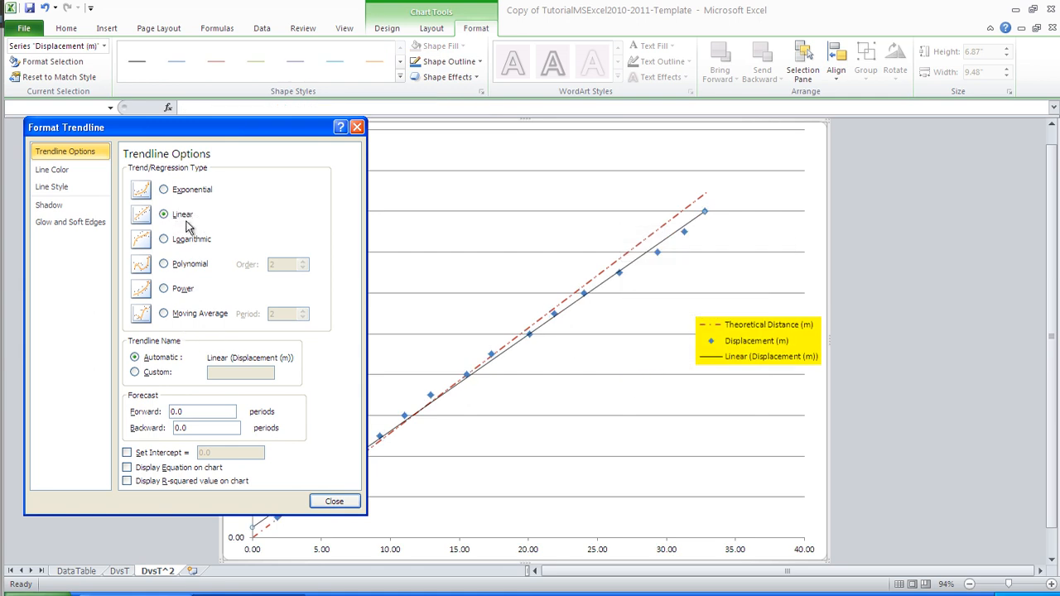
left_click(150, 468)
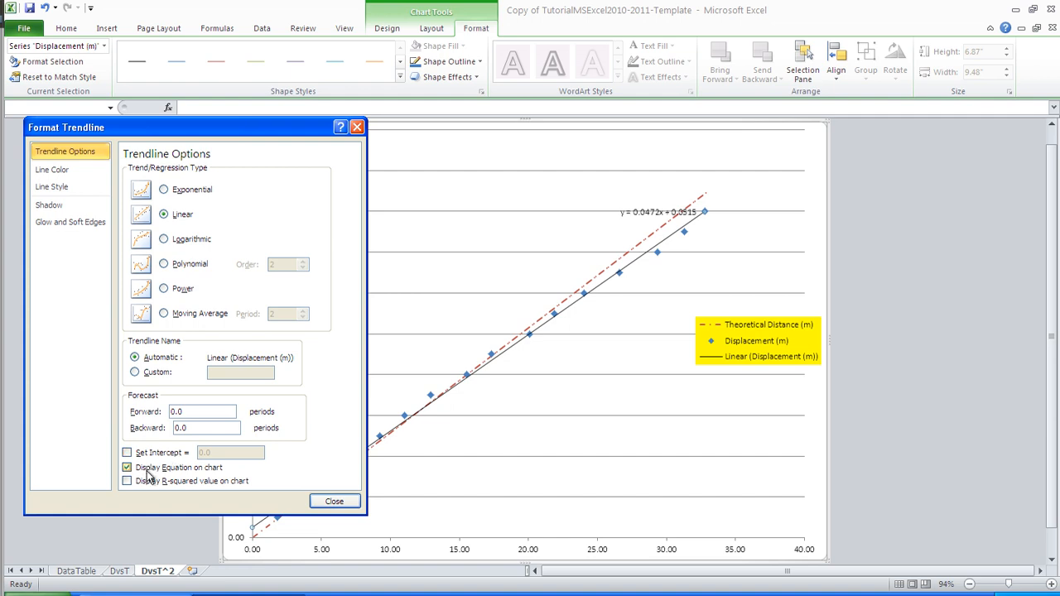
left_click(150, 483)
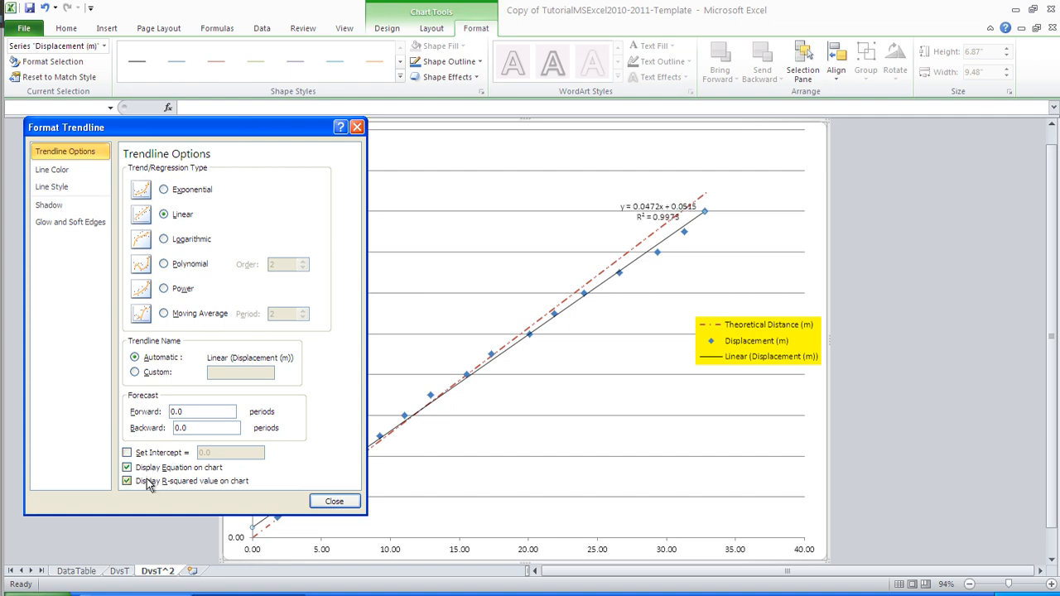
left_click(326, 501)
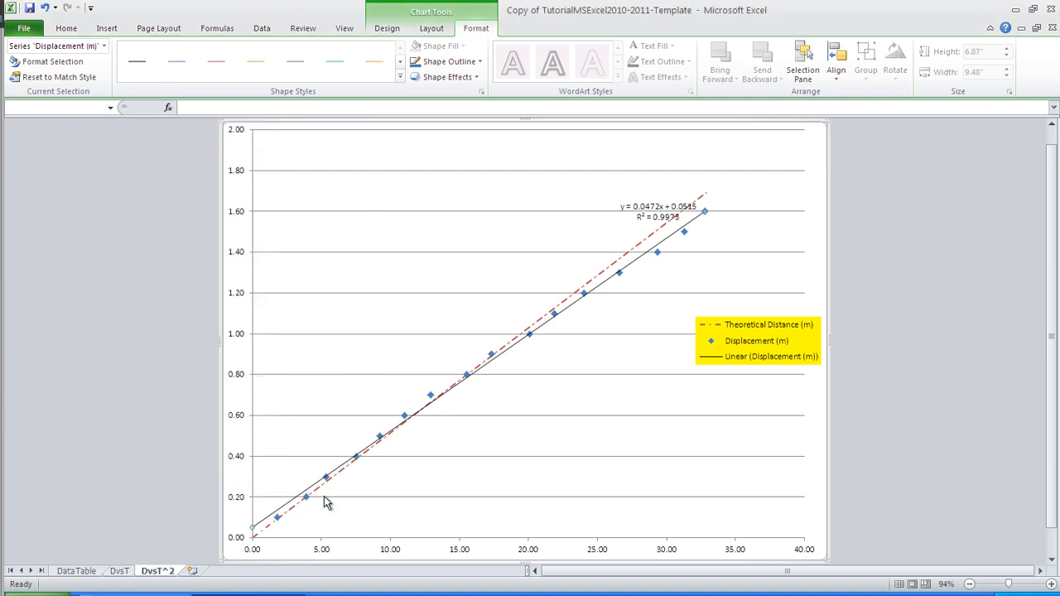
- Move the trendline's equation and R-squared label to the empty plot area above the data, between 1.60 and 1.80
left_click(647, 205)
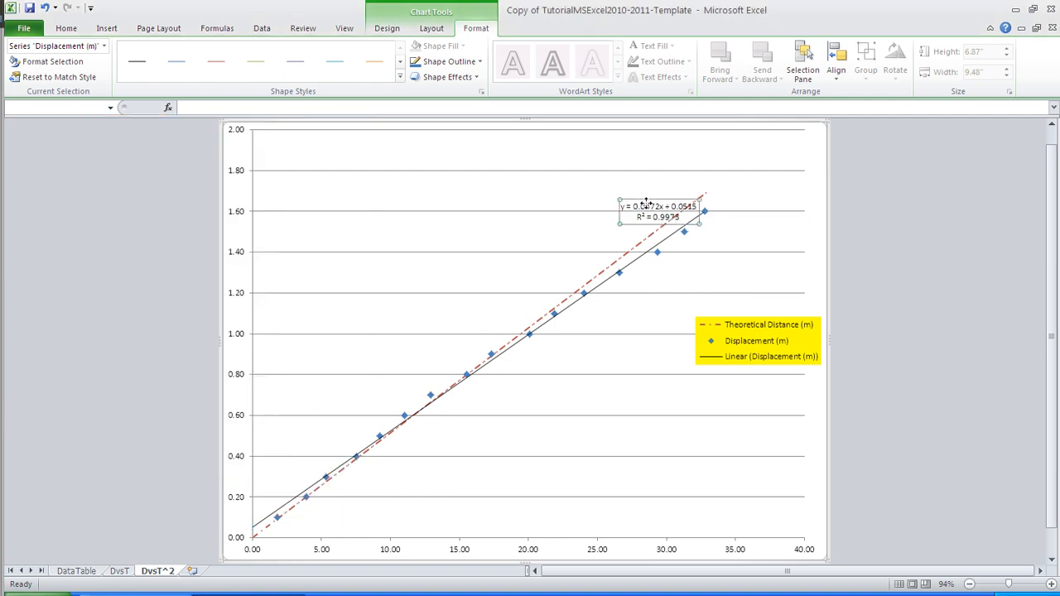
left_click_drag(386, 183, 385, 182)
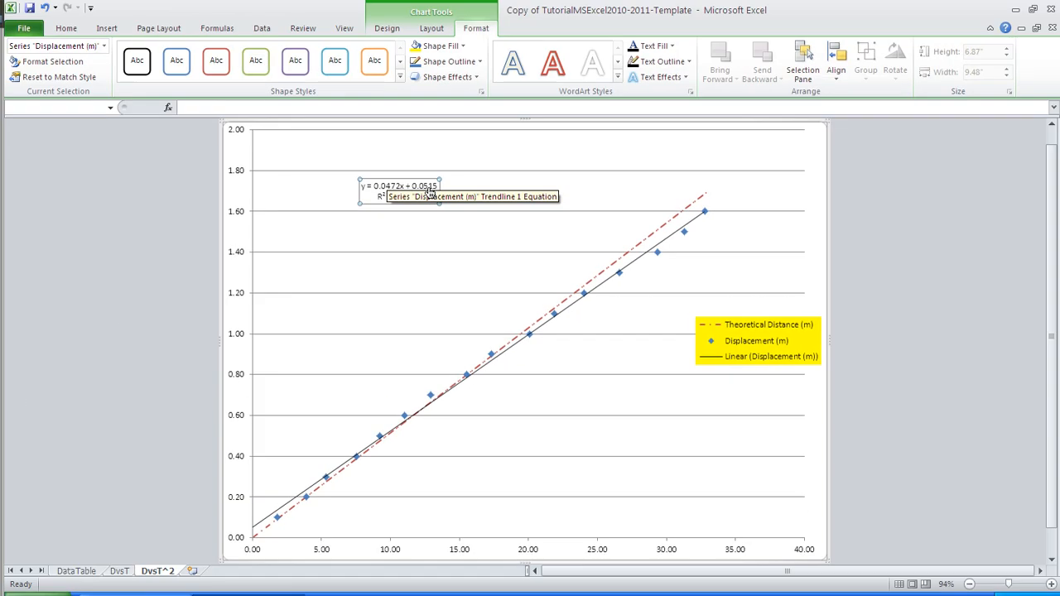
left_click(421, 238)
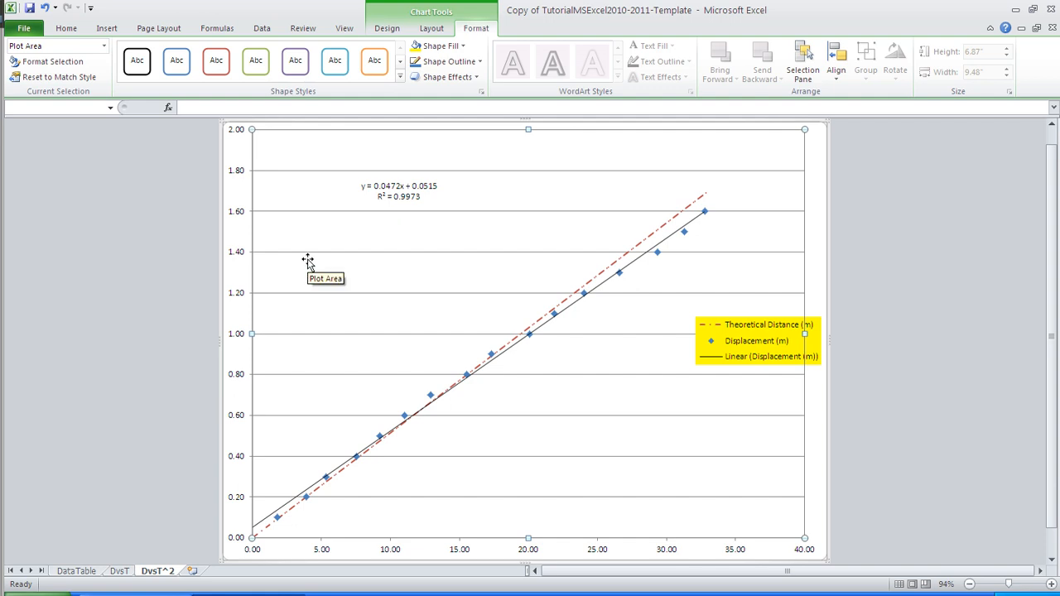
left_click(431, 29)
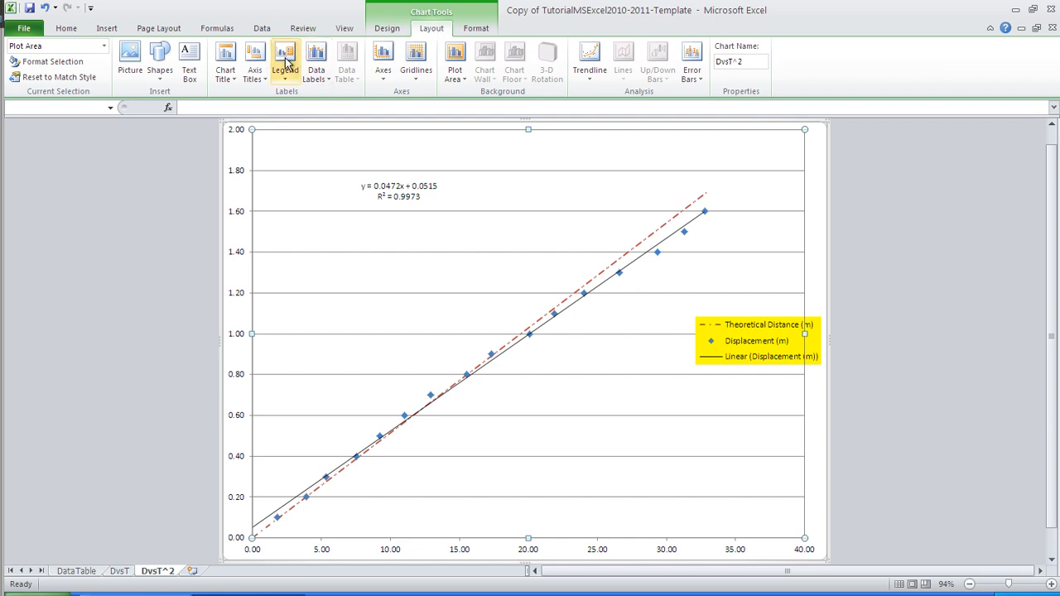
- Add a title below the horizontal axis and a rotated title for the vertical axis of the DvsT^2 chart
left_click(254, 72)
mouse_move(264, 95)
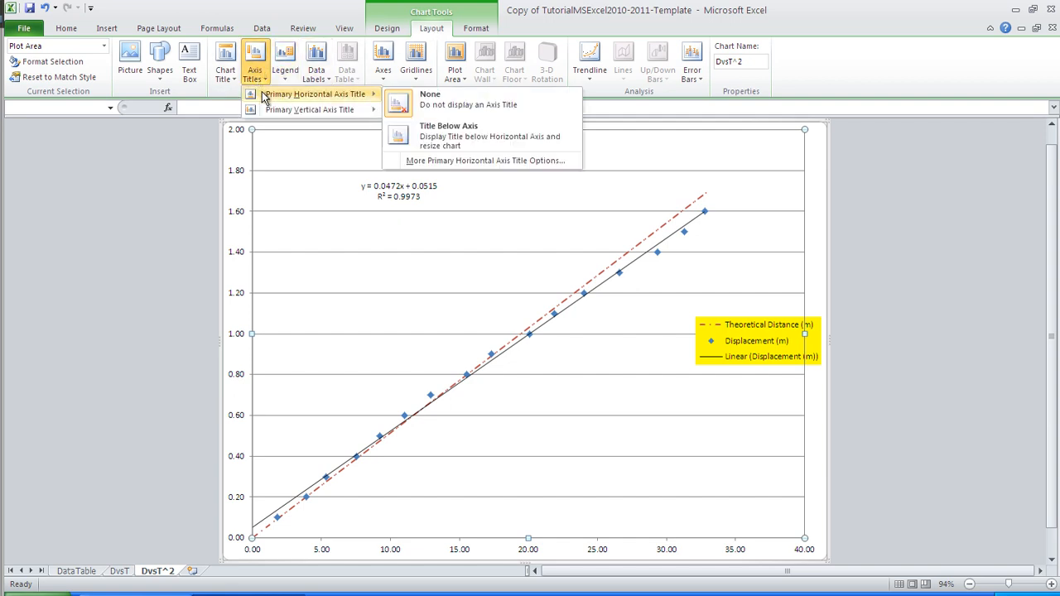
left_click(440, 133)
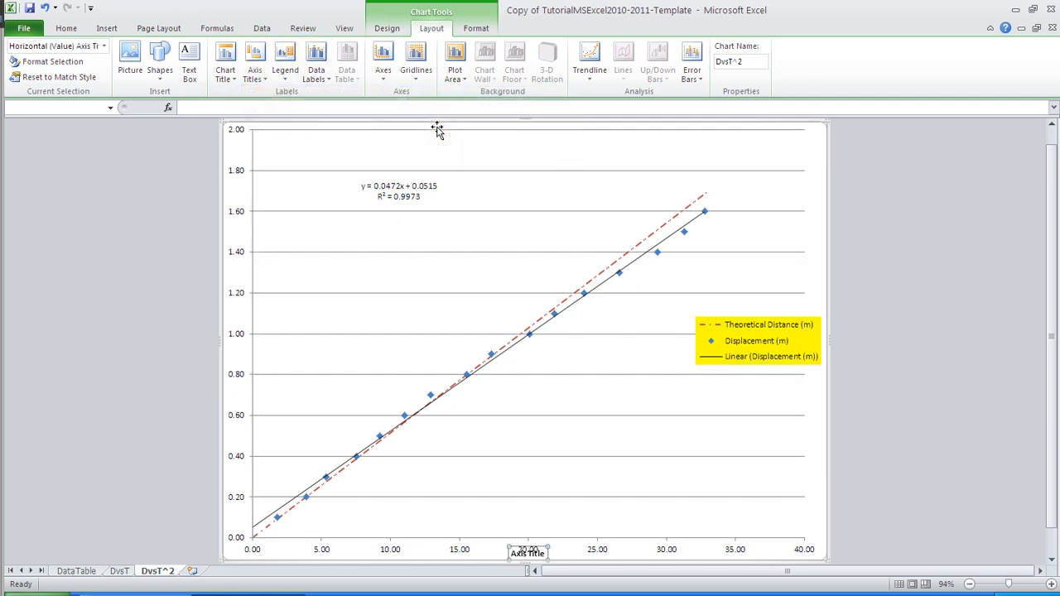
left_click(252, 68)
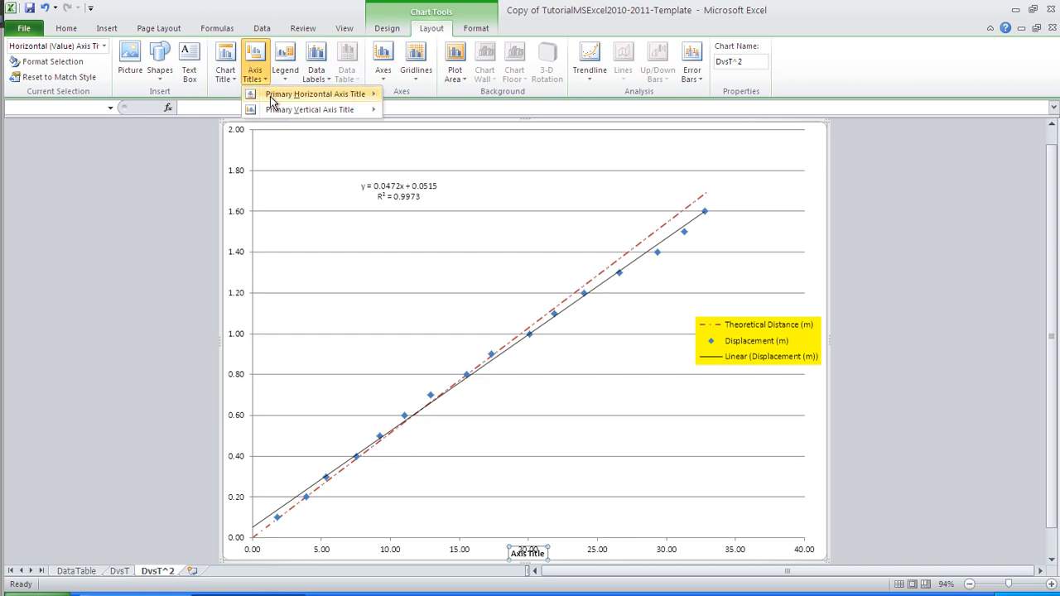
mouse_move(282, 109)
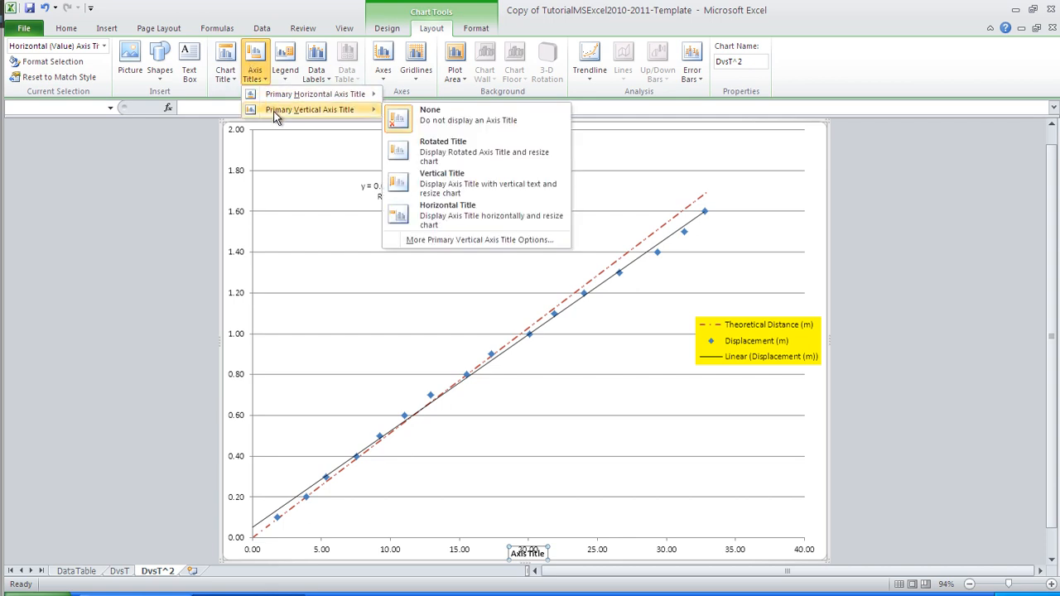
left_click(435, 149)
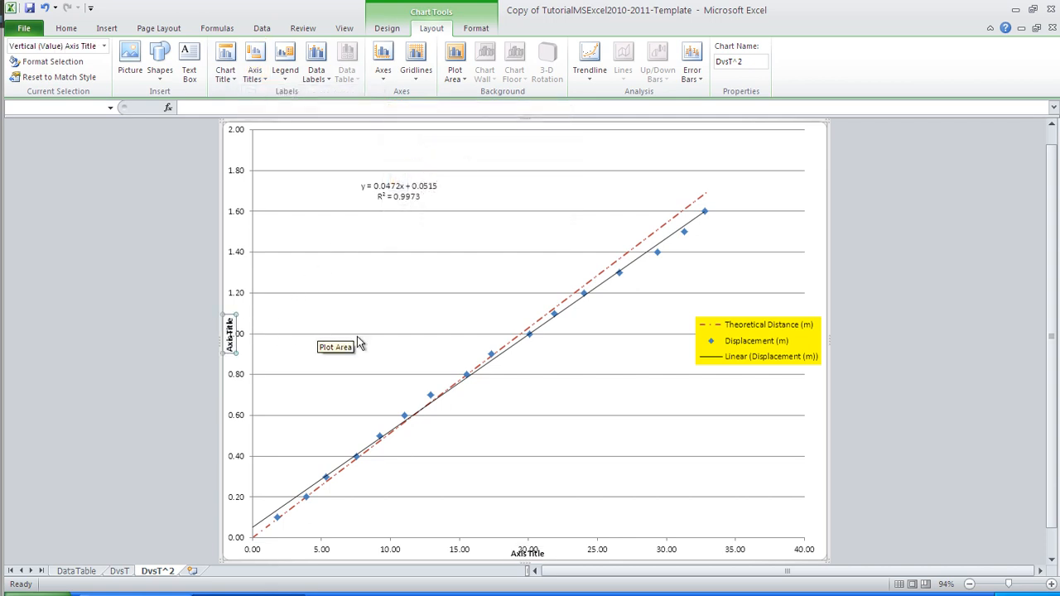
- Shrink the plot area from its lower and left edges so both axis titles clear the axis numbers
left_click(551, 441)
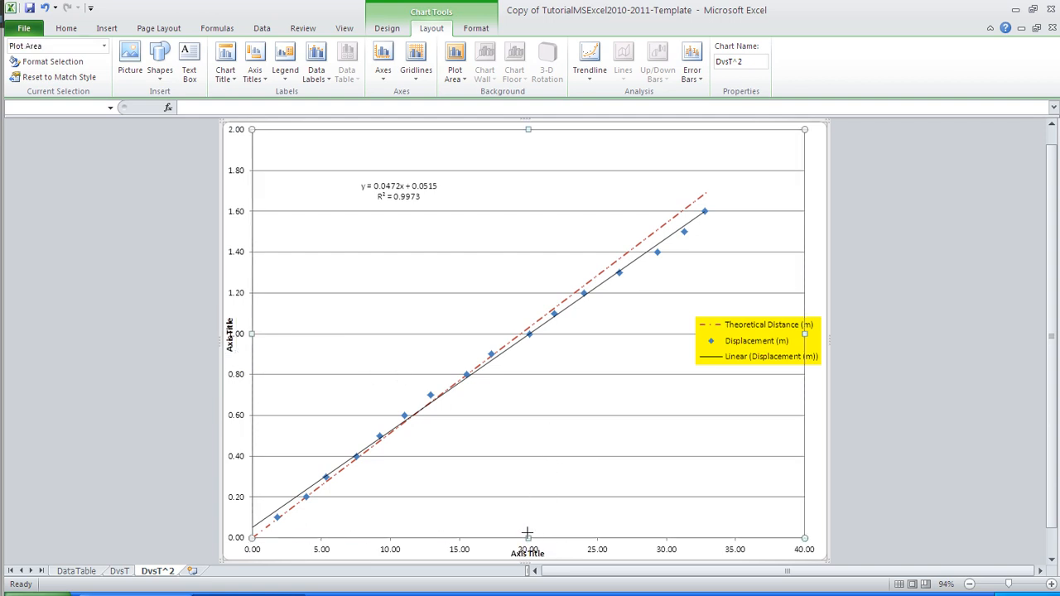
left_click_drag(527, 533, 529, 510)
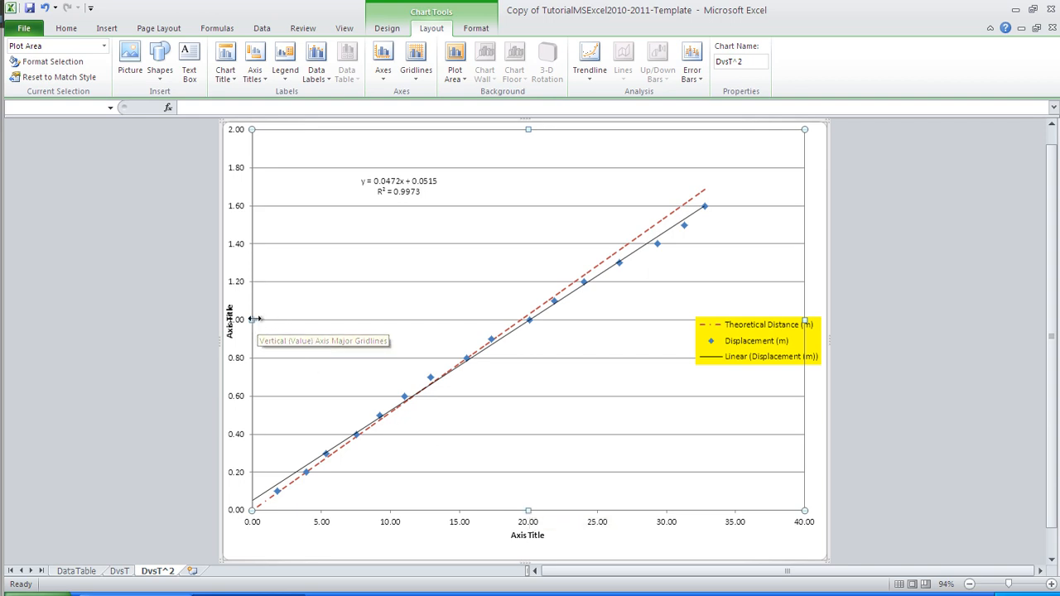
left_click_drag(260, 318, 282, 319)
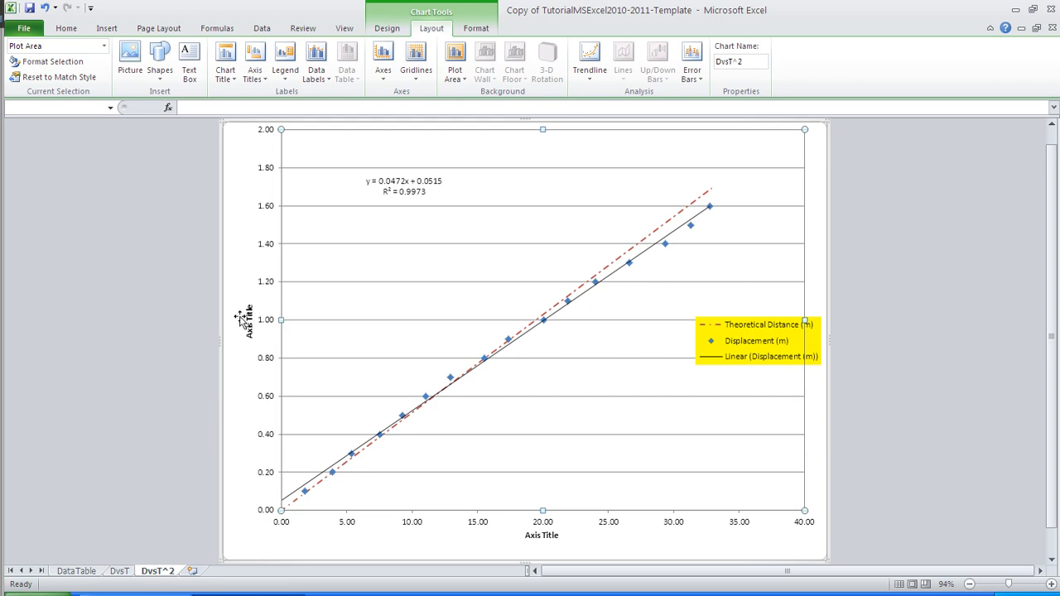
- Set the font size of the vertical and horizontal axis titles to 16
left_click(249, 319)
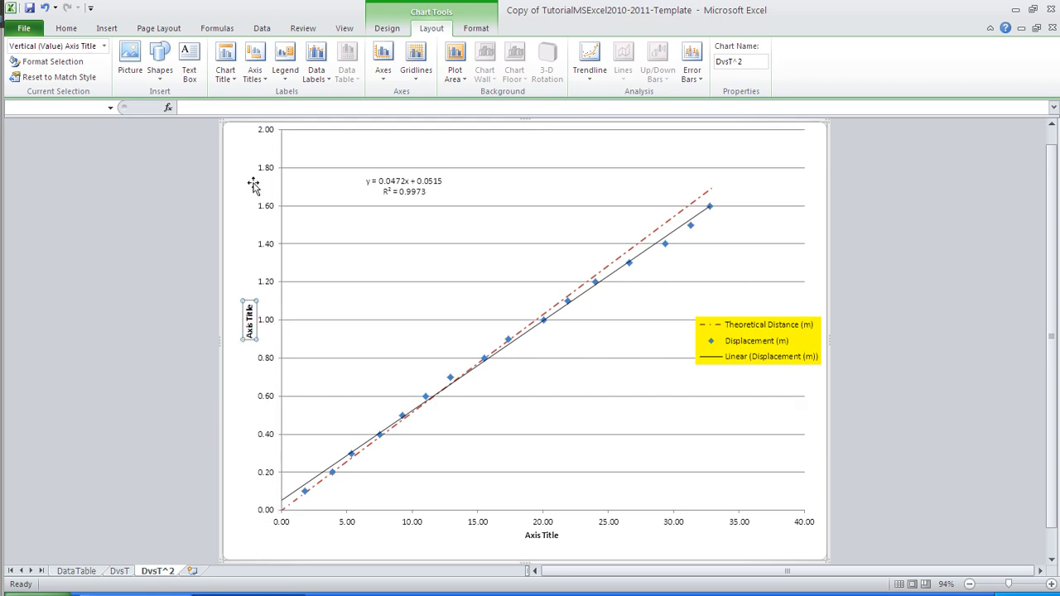
left_click(70, 29)
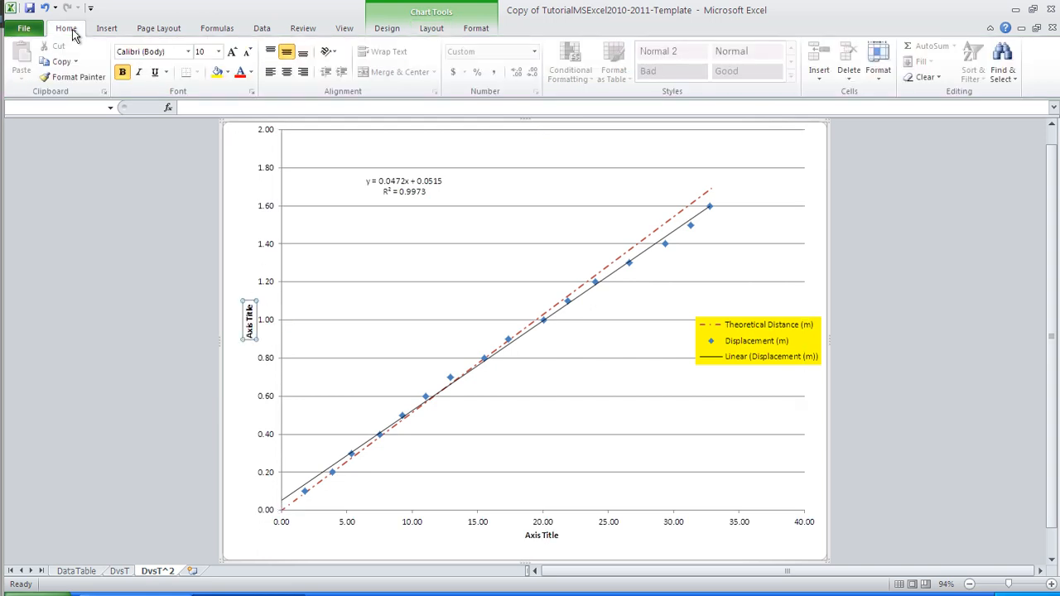
left_click(218, 51)
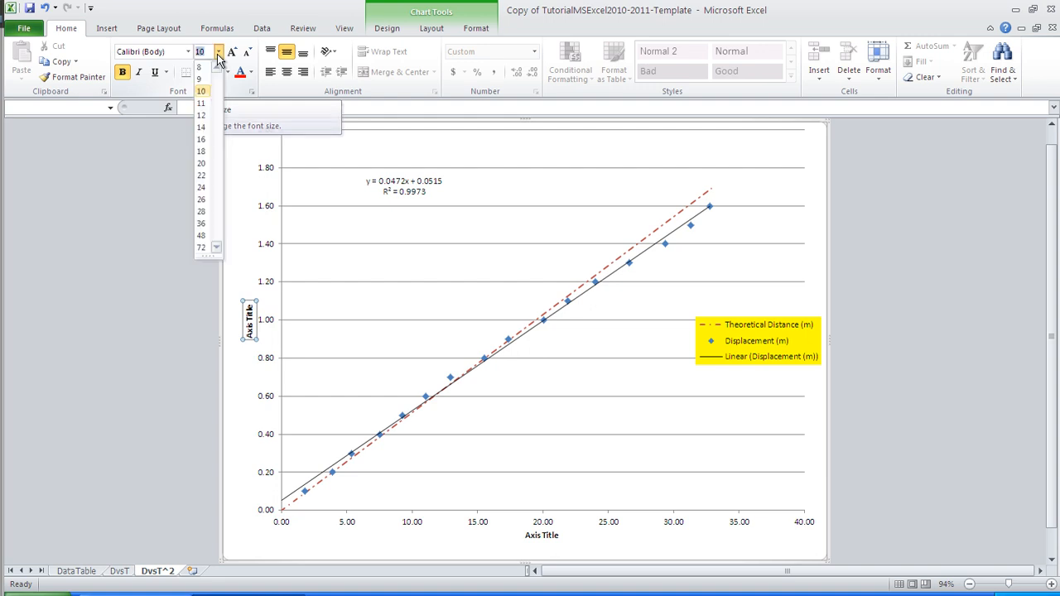
left_click(203, 139)
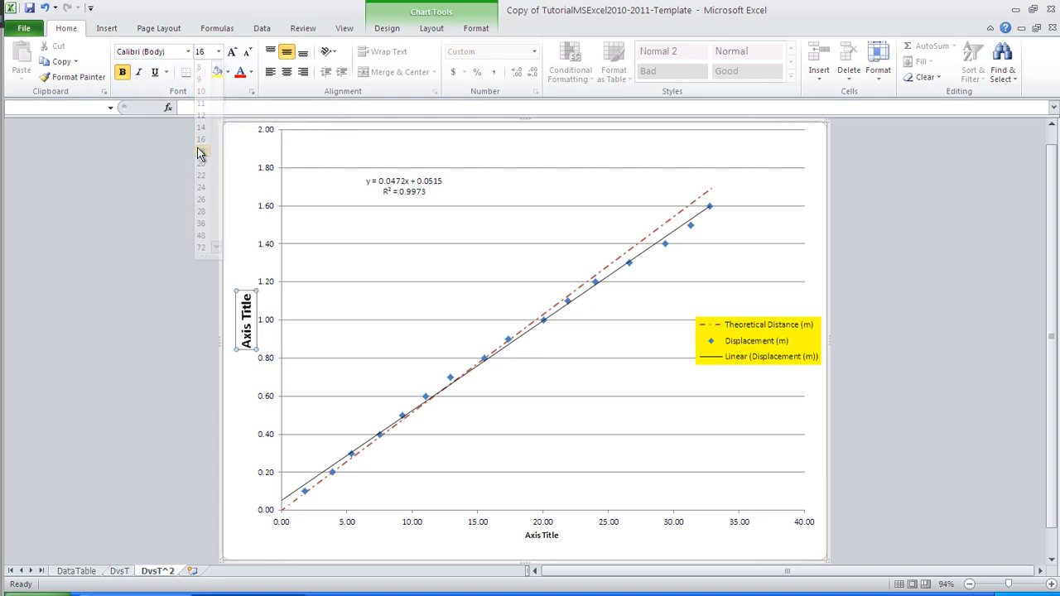
left_click(550, 536)
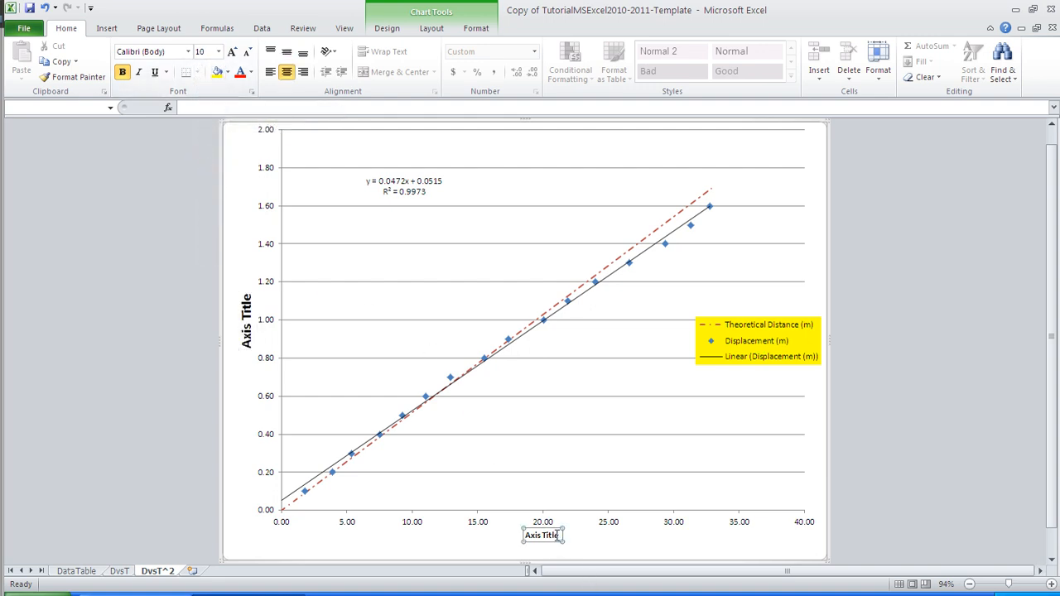
left_click(219, 51)
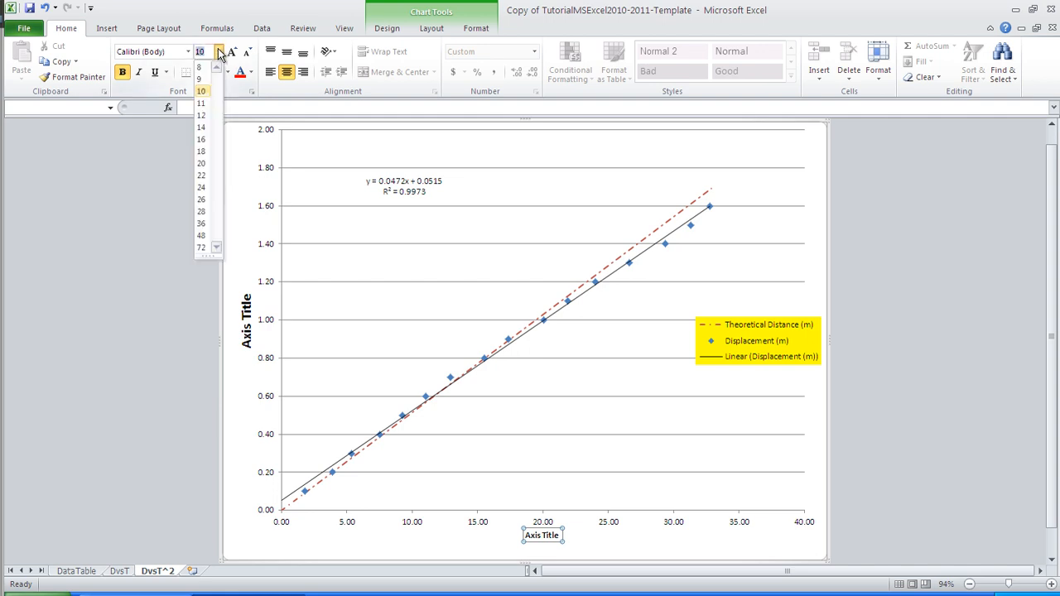
left_click(203, 139)
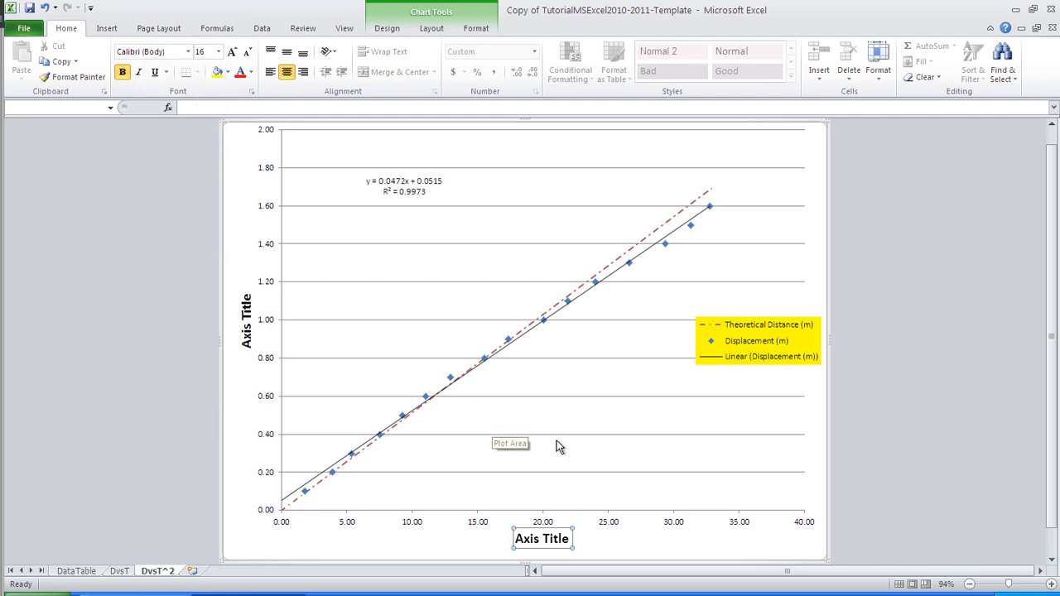
- Replace the vertical axis title's text with "Displacement [m]"
left_click(244, 315)
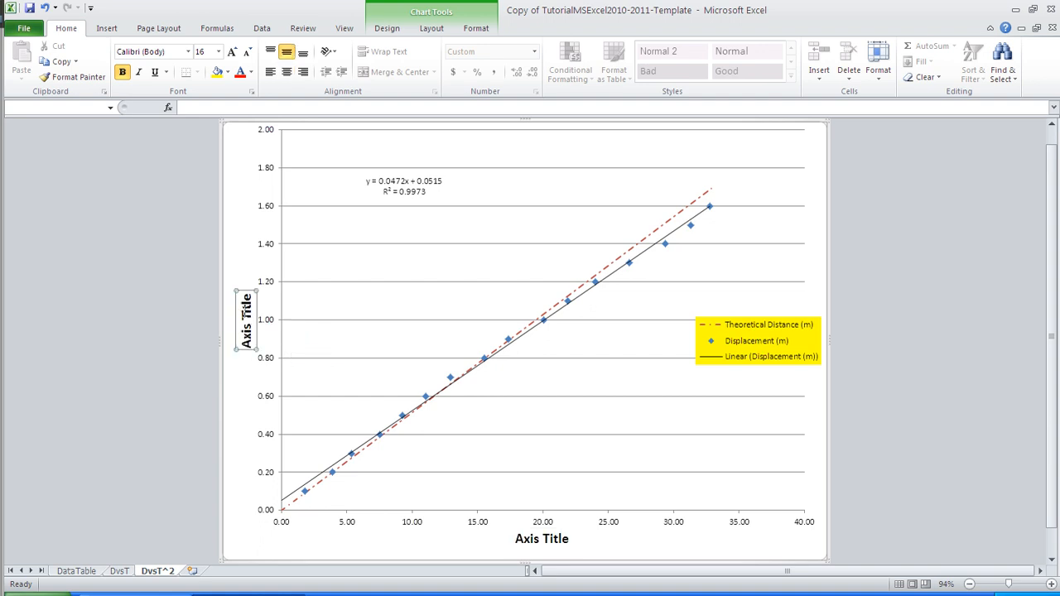
triple_click(246, 316)
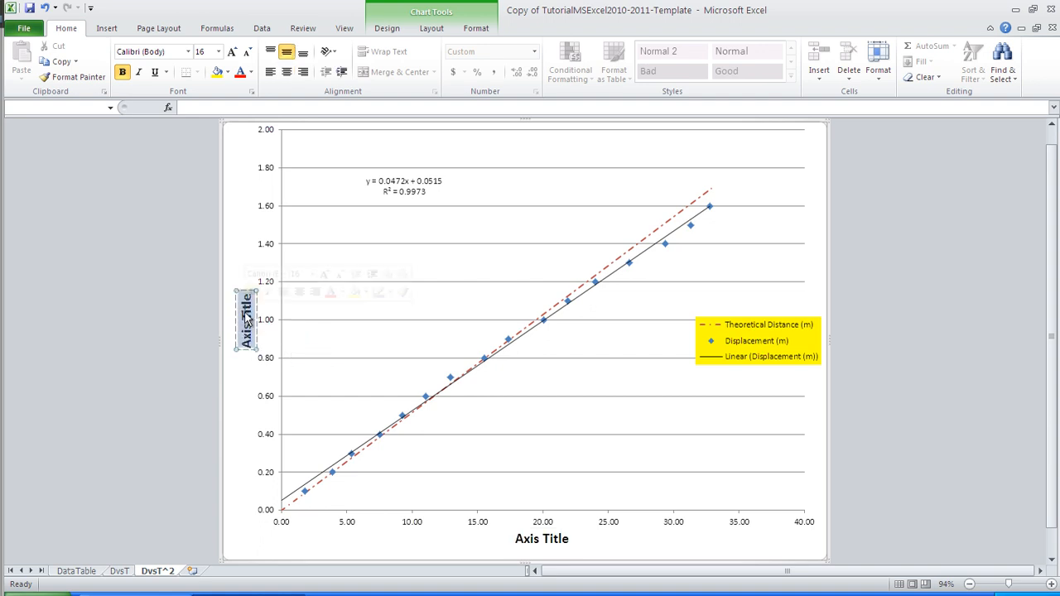
type("Disp")
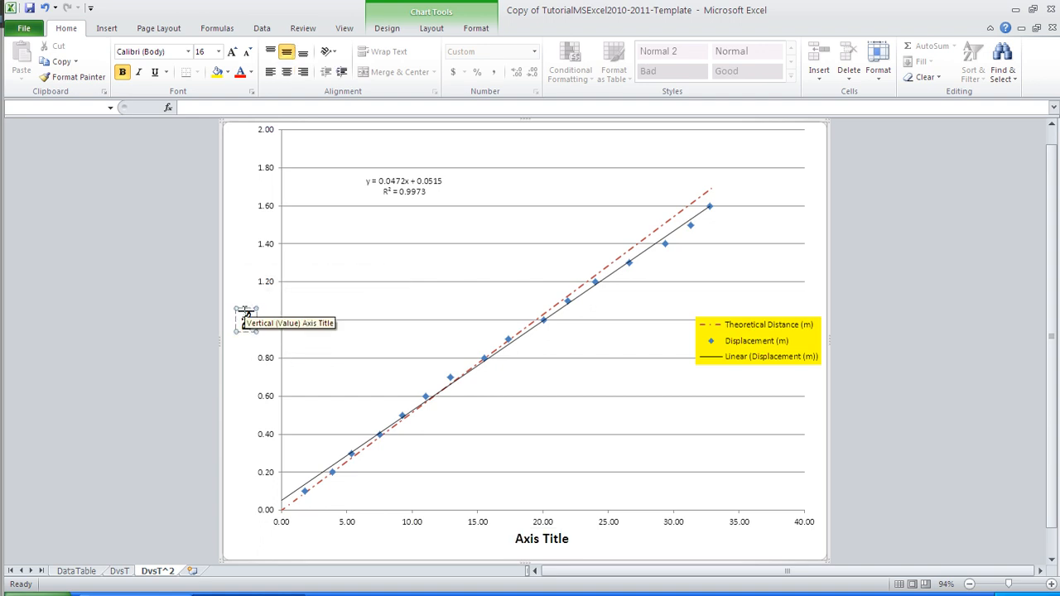
type("lacement [m]")
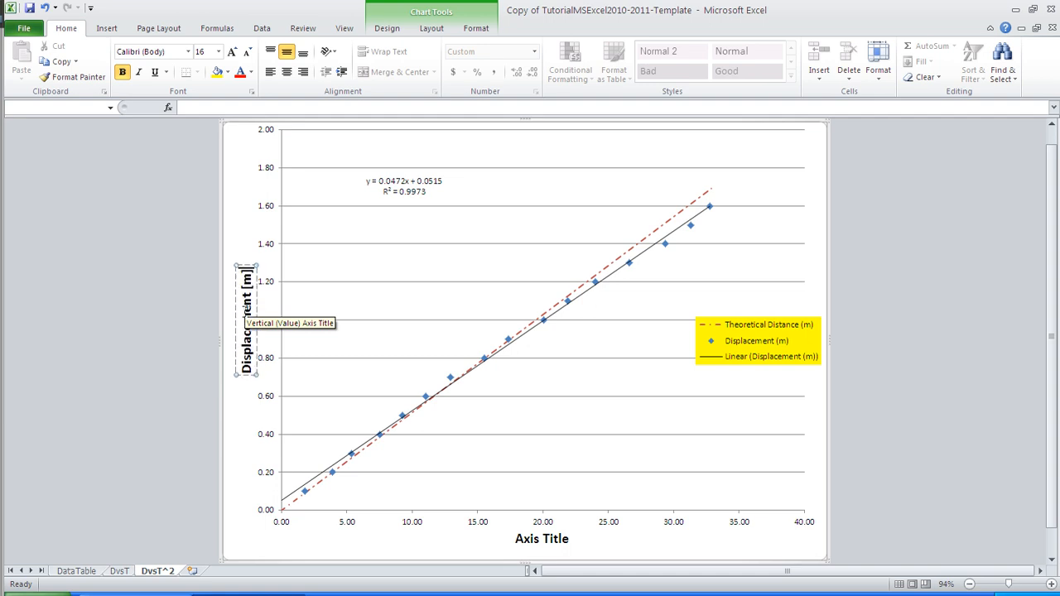
left_click(615, 420)
- Replace the horizontal axis title's text with "Time2 [s2]"
left_click(534, 548)
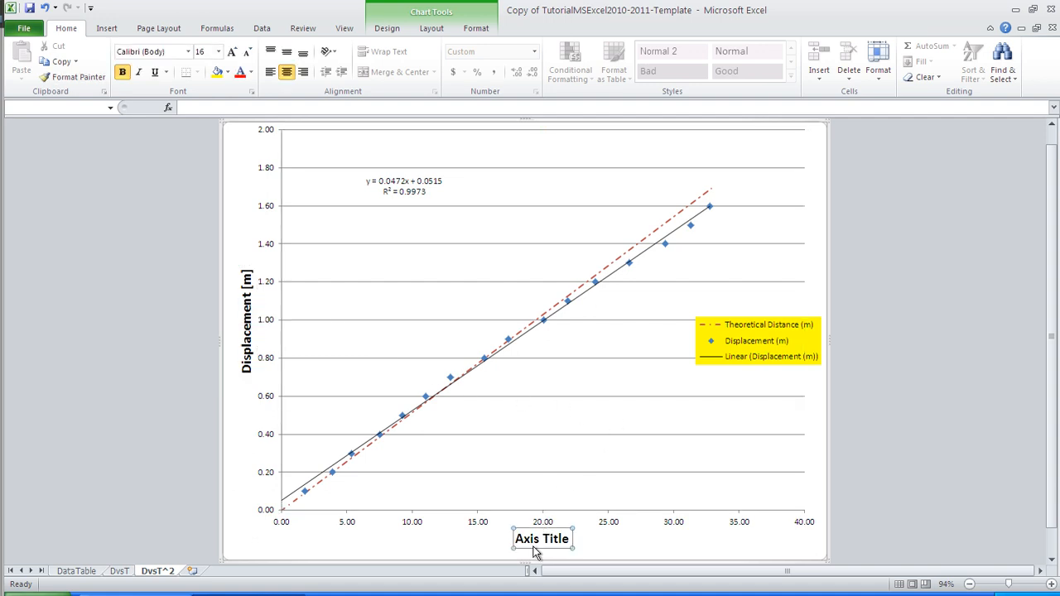
triple_click(554, 538)
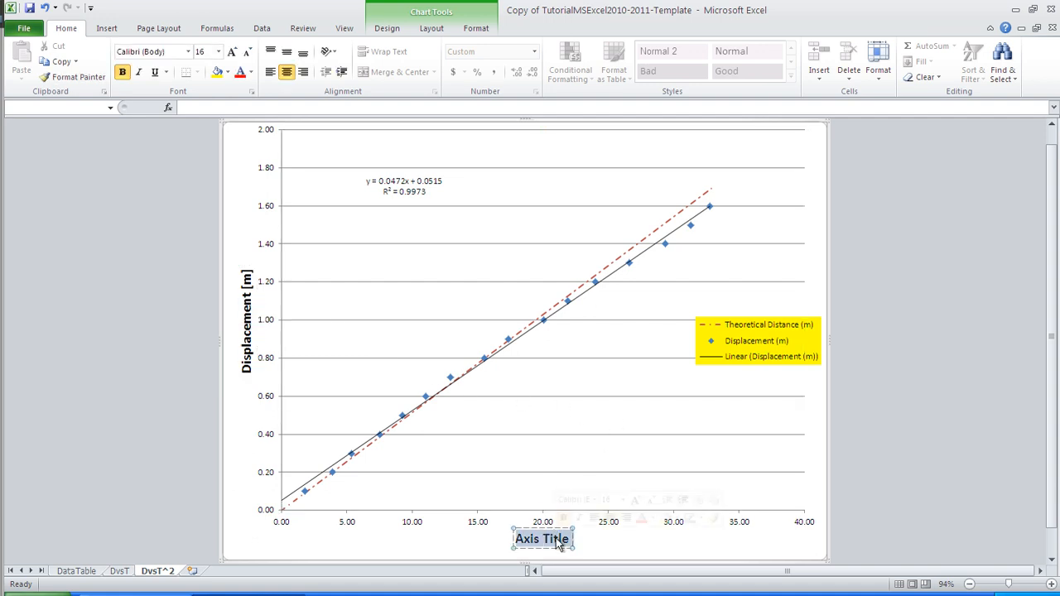
type("Time")
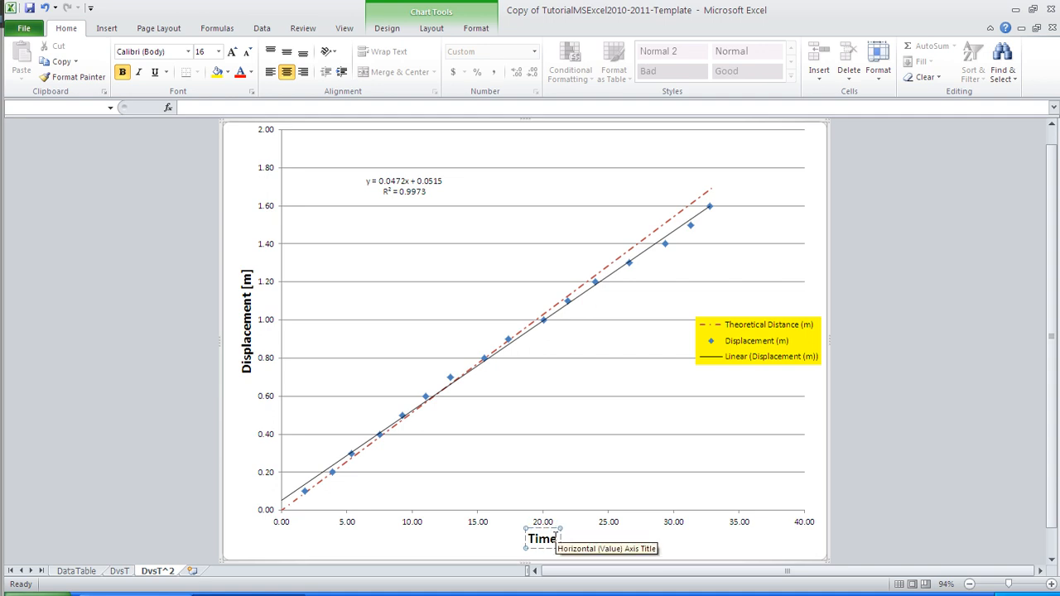
type("2")
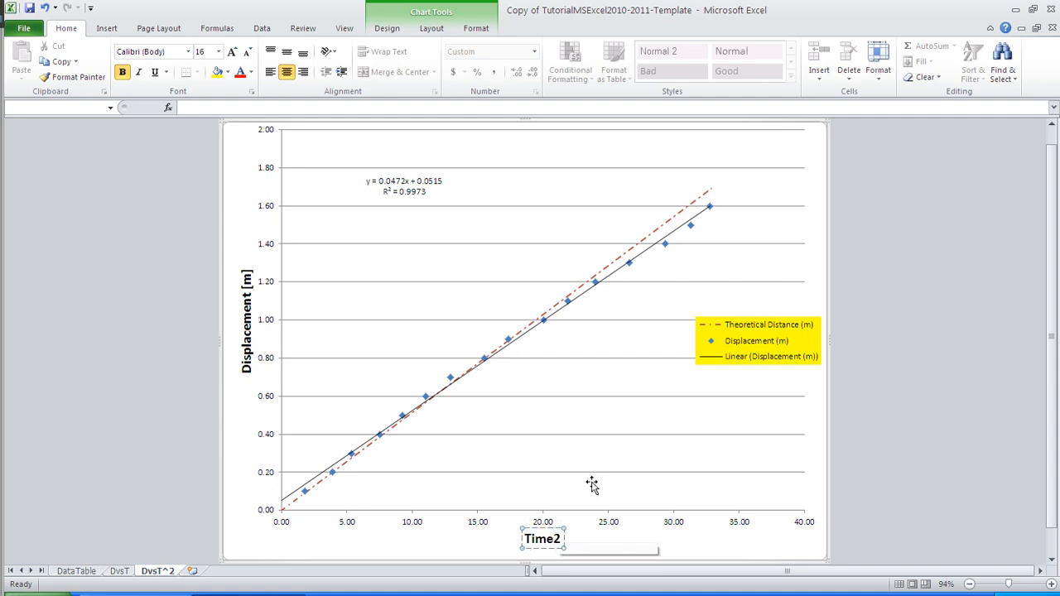
type(" [")
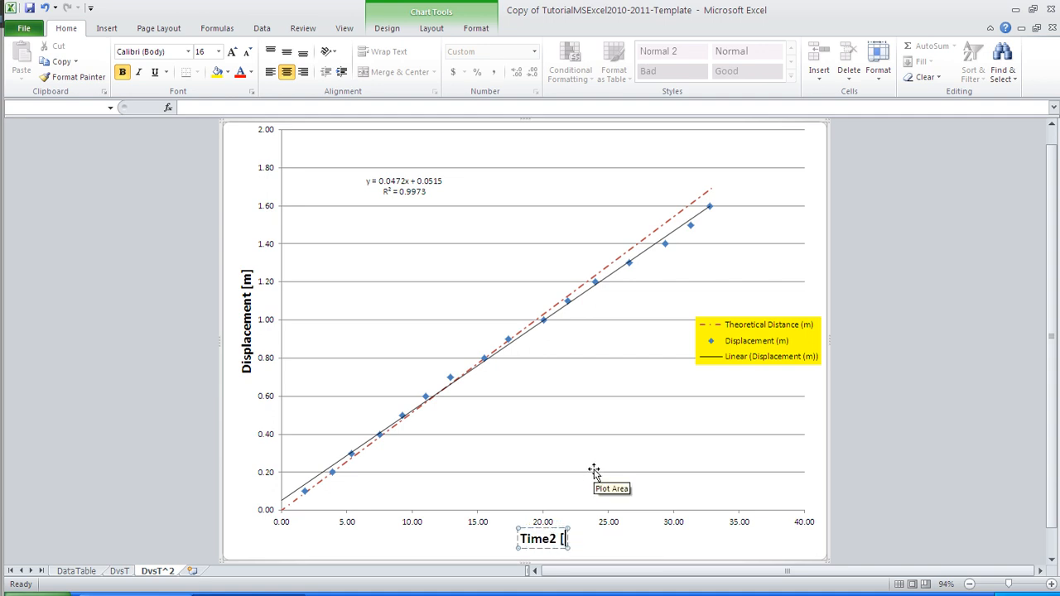
type("s2")
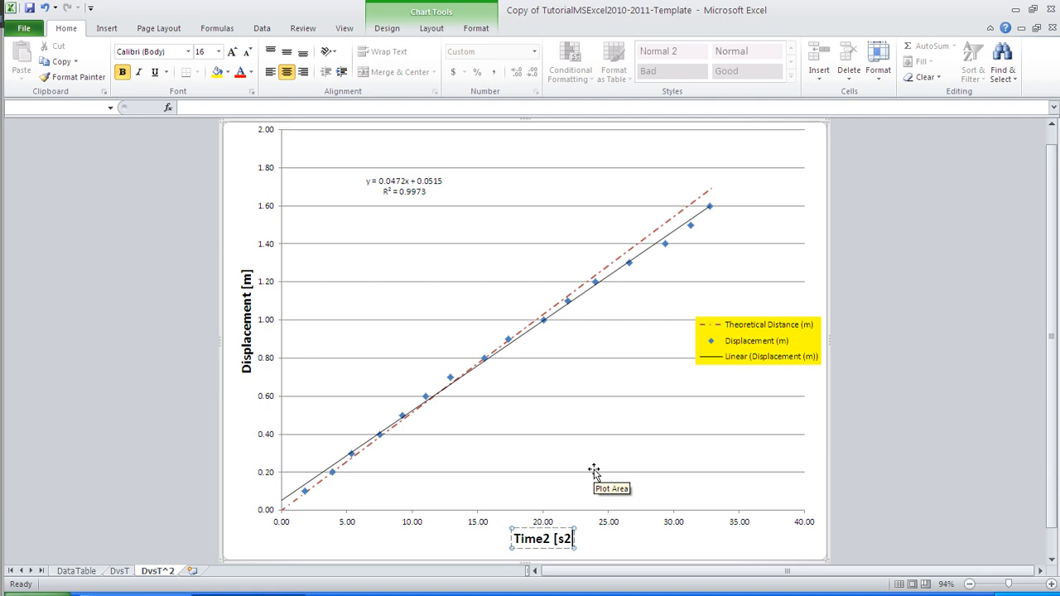
type("]")
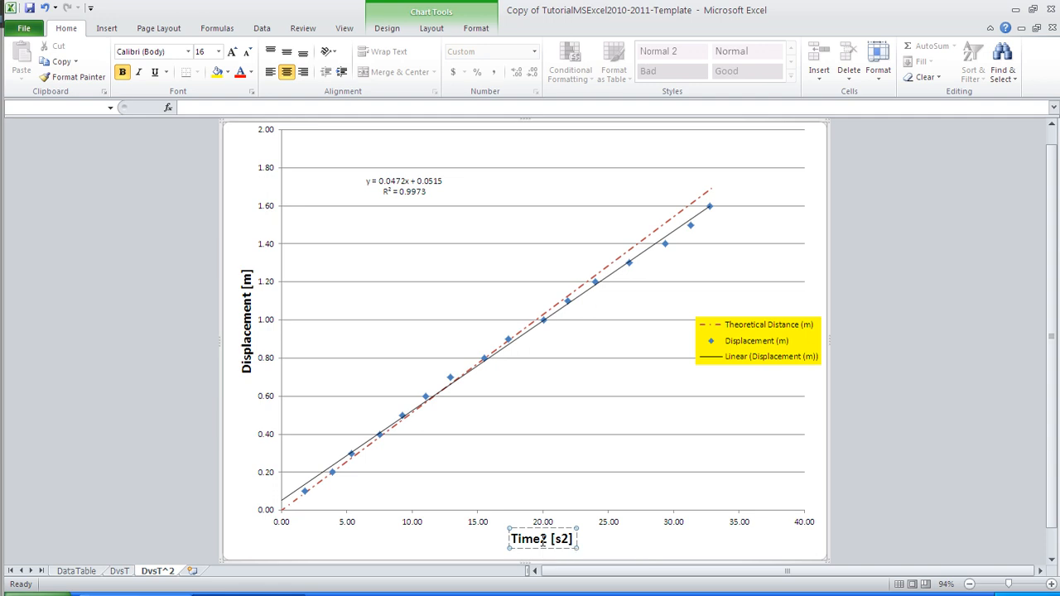
left_click_drag(540, 539, 545, 539)
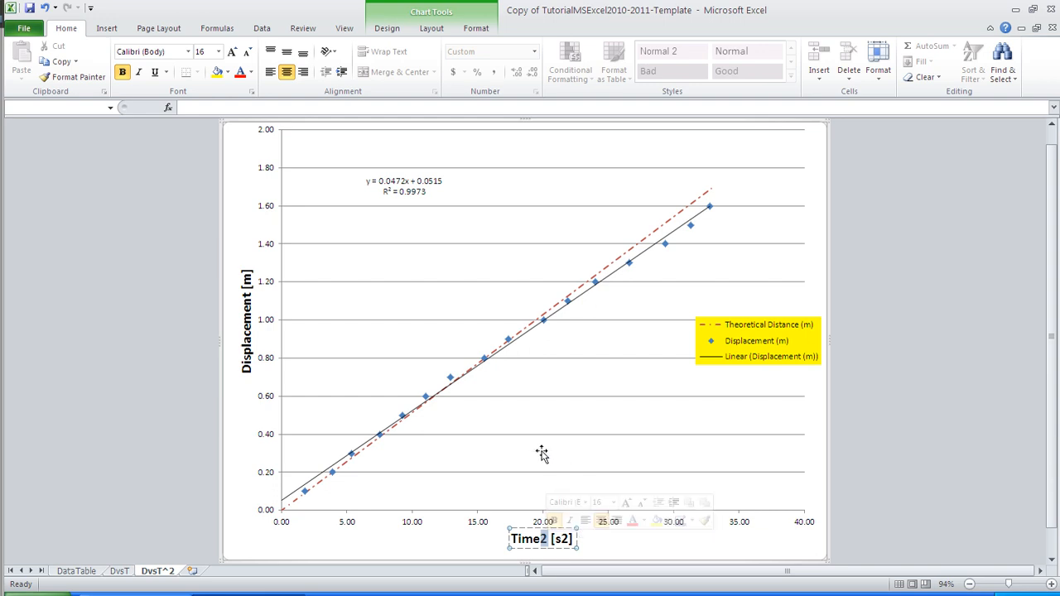
right_click(544, 544)
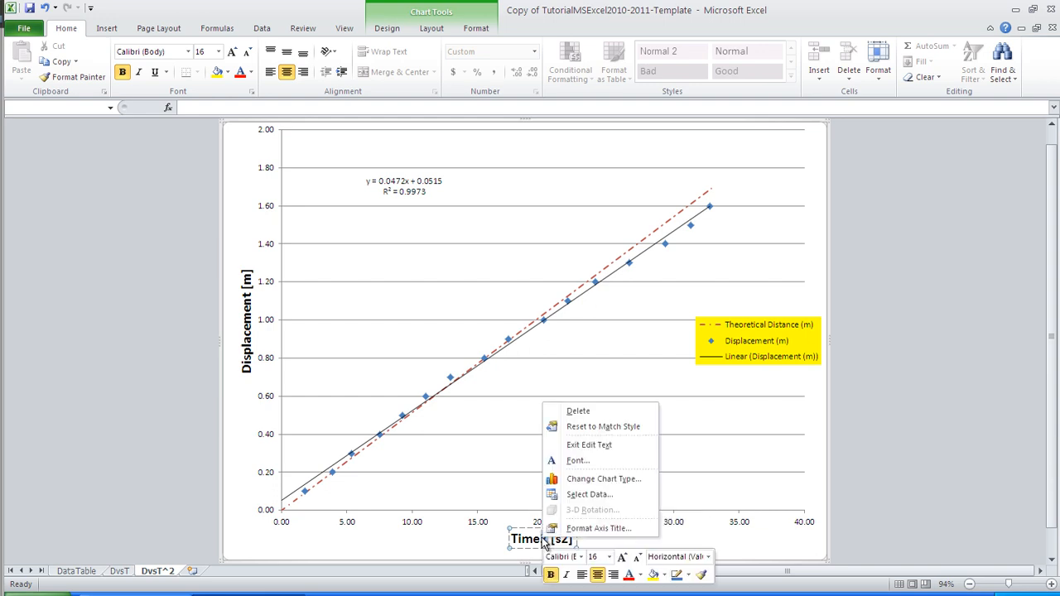
left_click(596, 529)
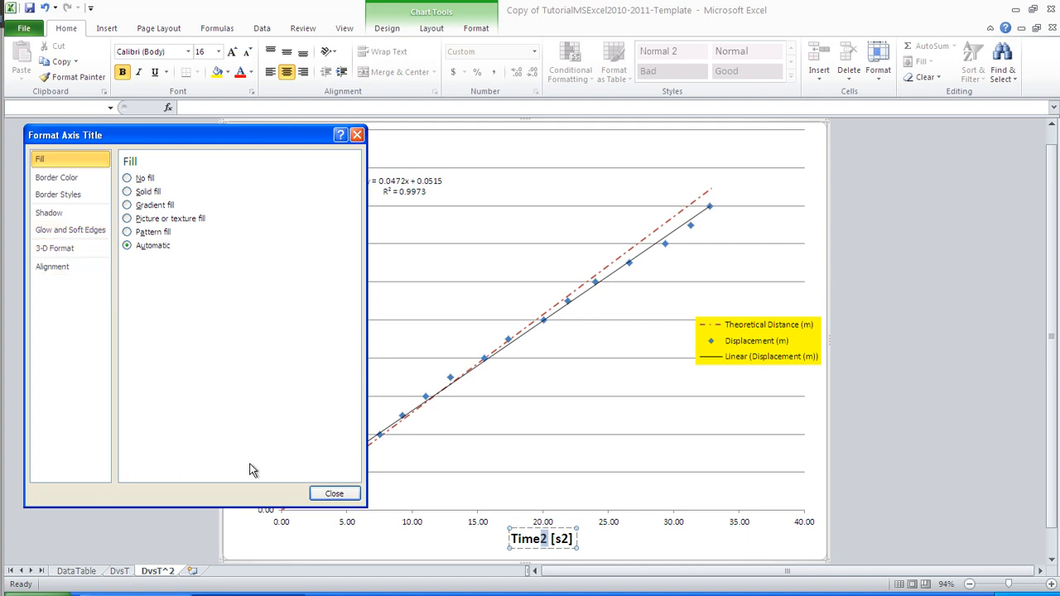
left_click(335, 494)
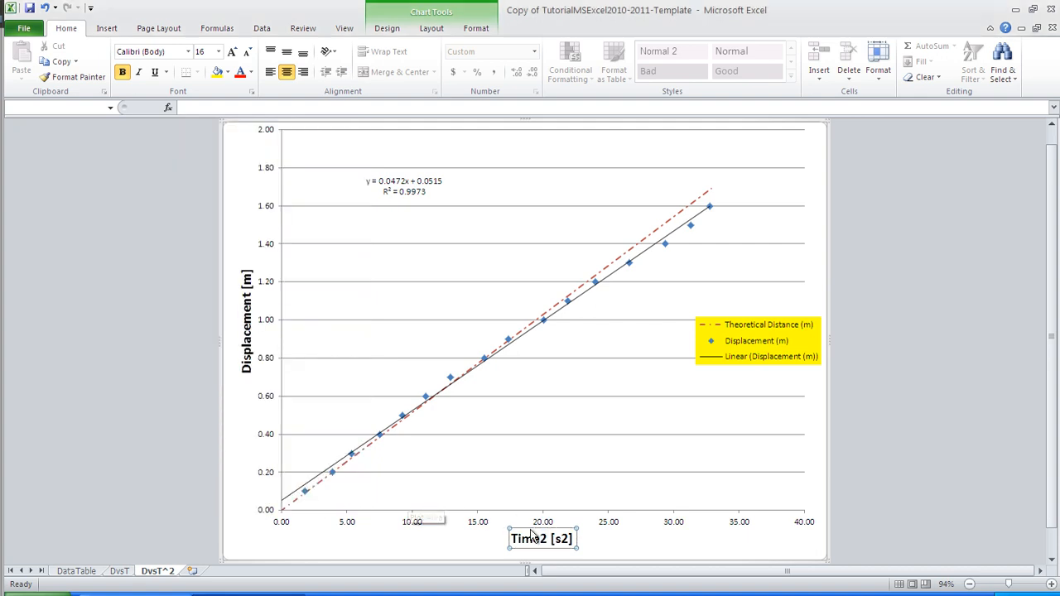
- Format the 2 after "Time" in the horizontal axis title as superscript
left_click_drag(539, 539, 547, 541)
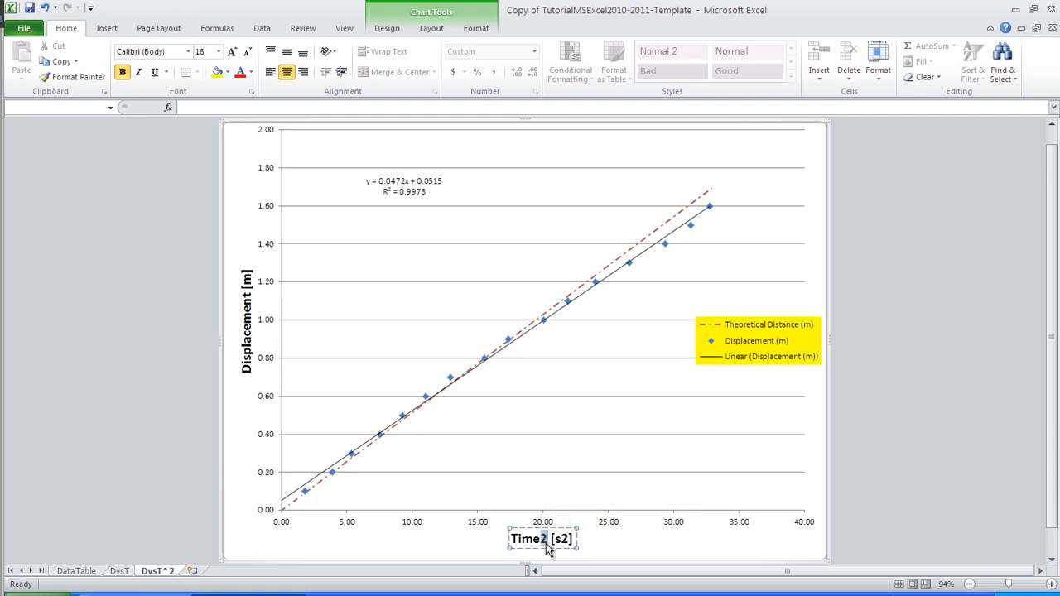
key("ctrl+shift+f")
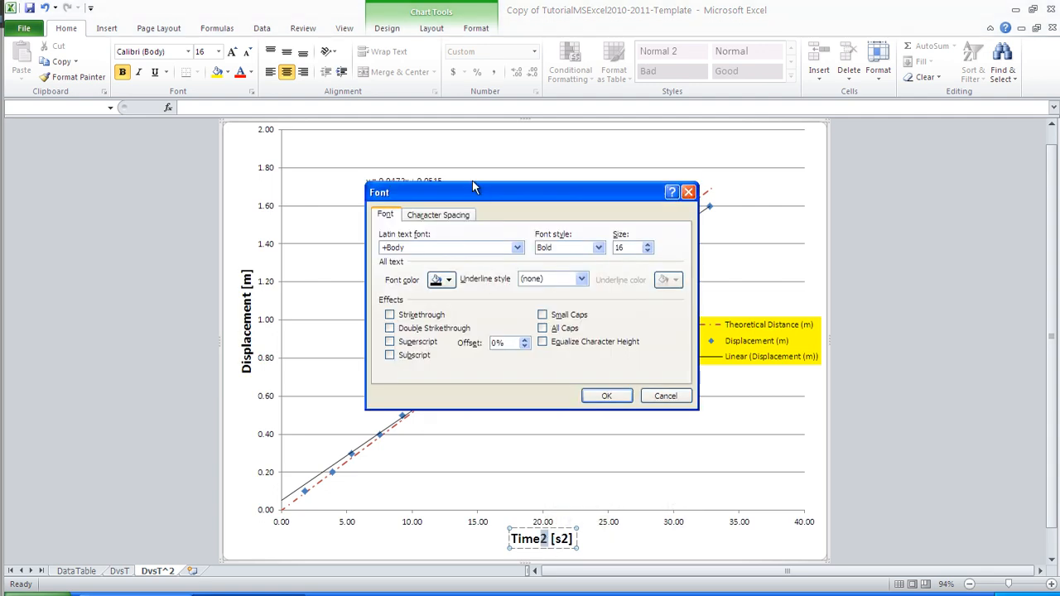
left_click_drag(471, 193, 393, 141)
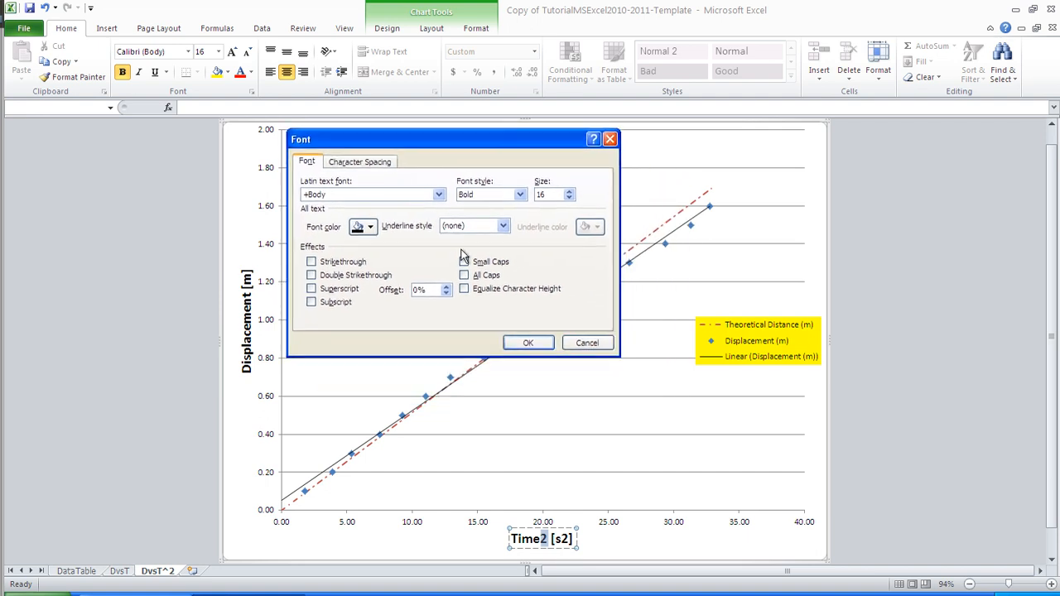
left_click(327, 291)
left_click(524, 343)
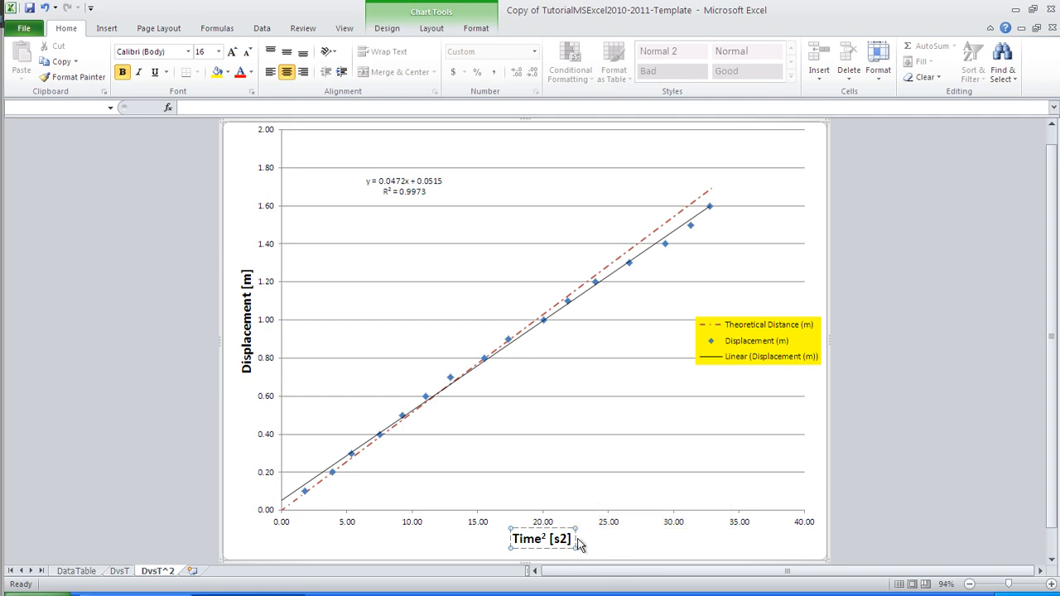
- Format the 2 inside the brackets of the horizontal axis title as superscript
left_click_drag(560, 539, 570, 538)
left_click(533, 92)
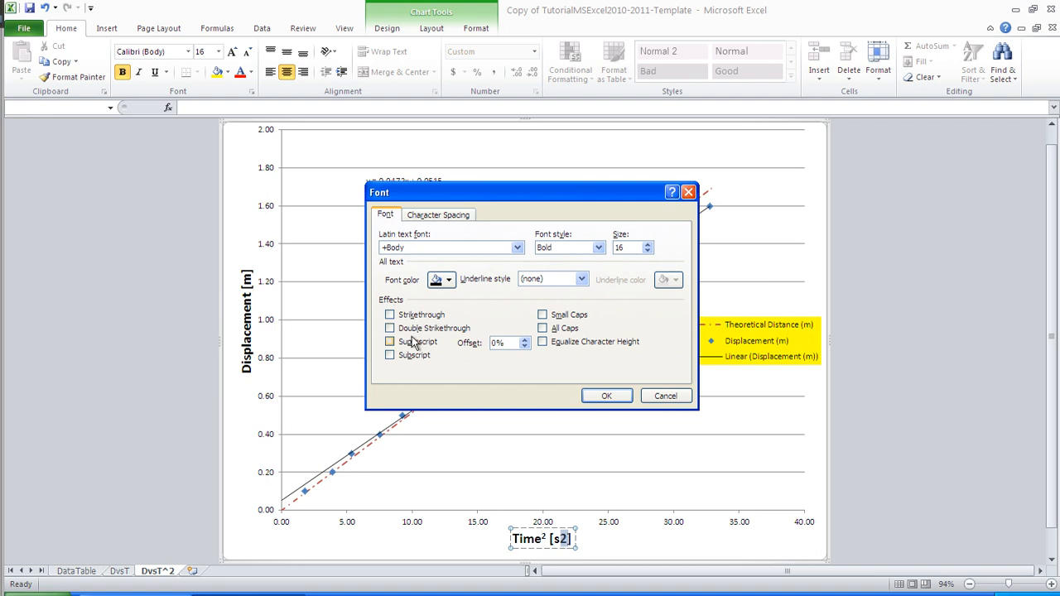
left_click(607, 397)
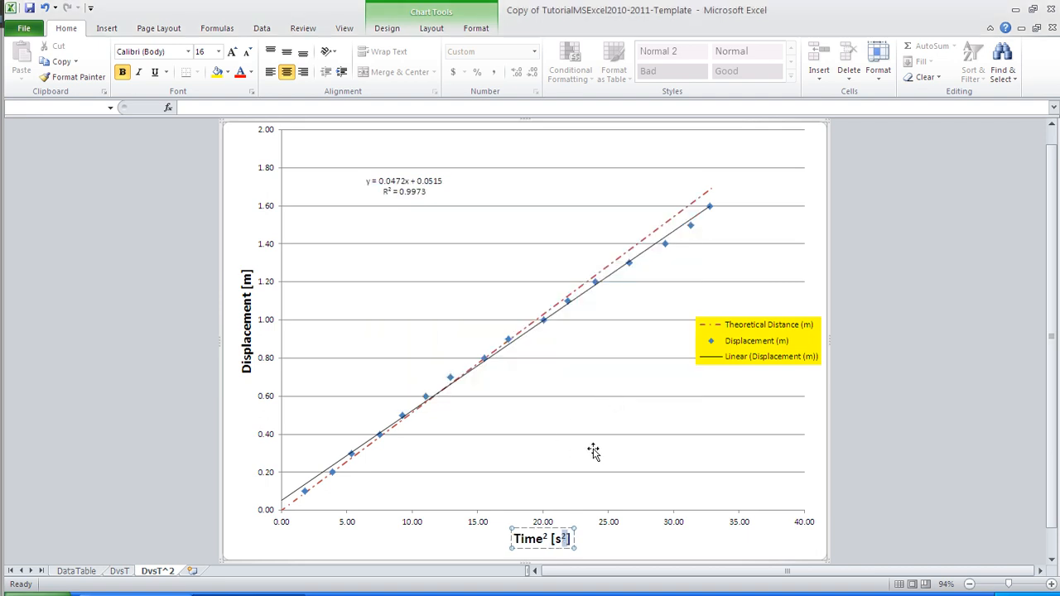
left_click(555, 445)
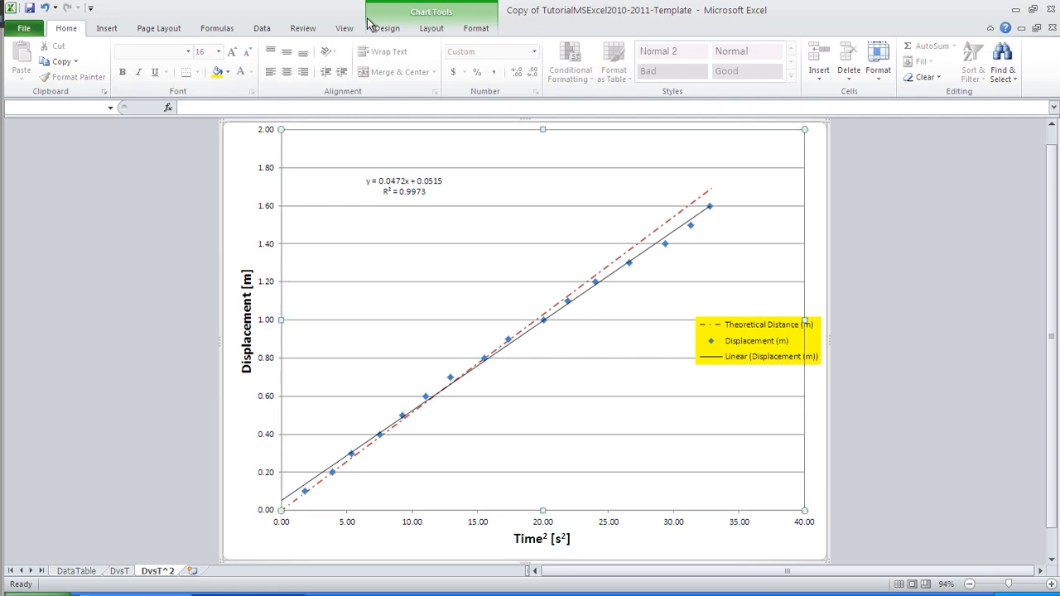
- Add a centered overlay title to the displacement versus time squared chart
left_click(439, 30)
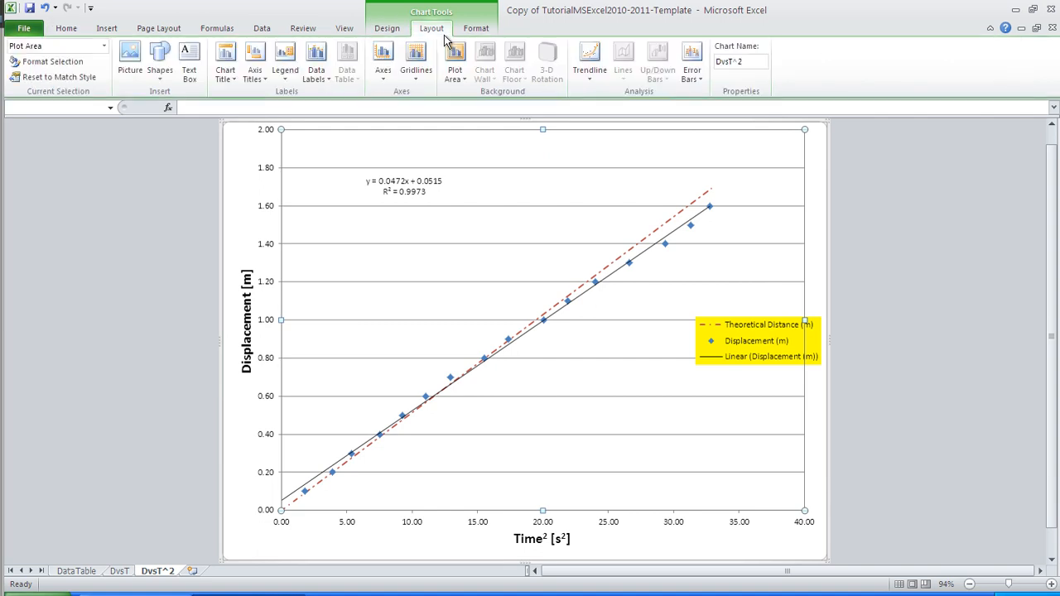
left_click(232, 65)
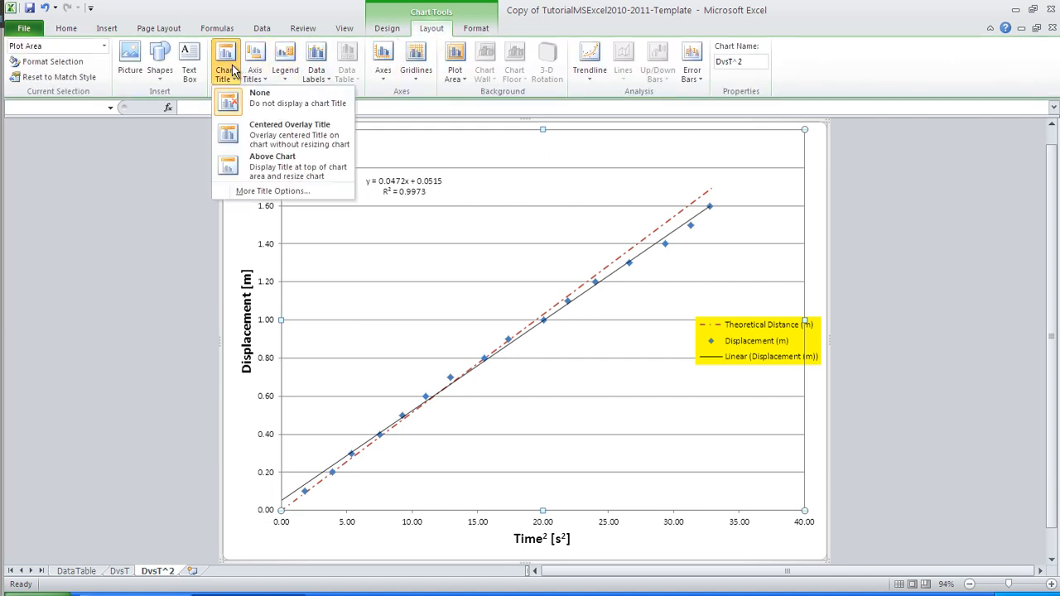
left_click(256, 130)
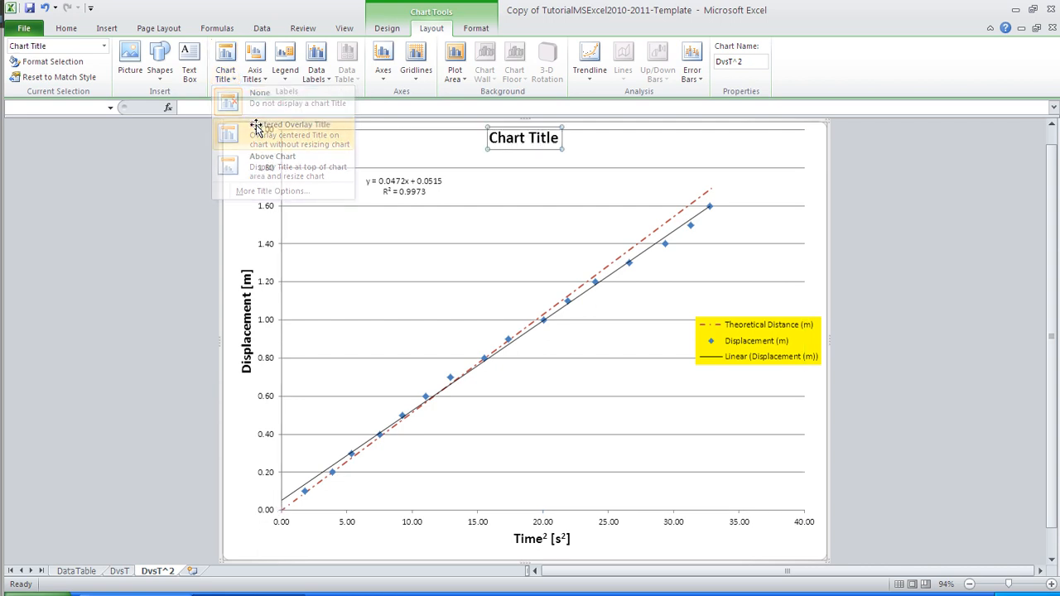
- Replace the chart title's placeholder text with "Data and Graphs: Inclined Plane: D vs T2"
double_click(508, 138)
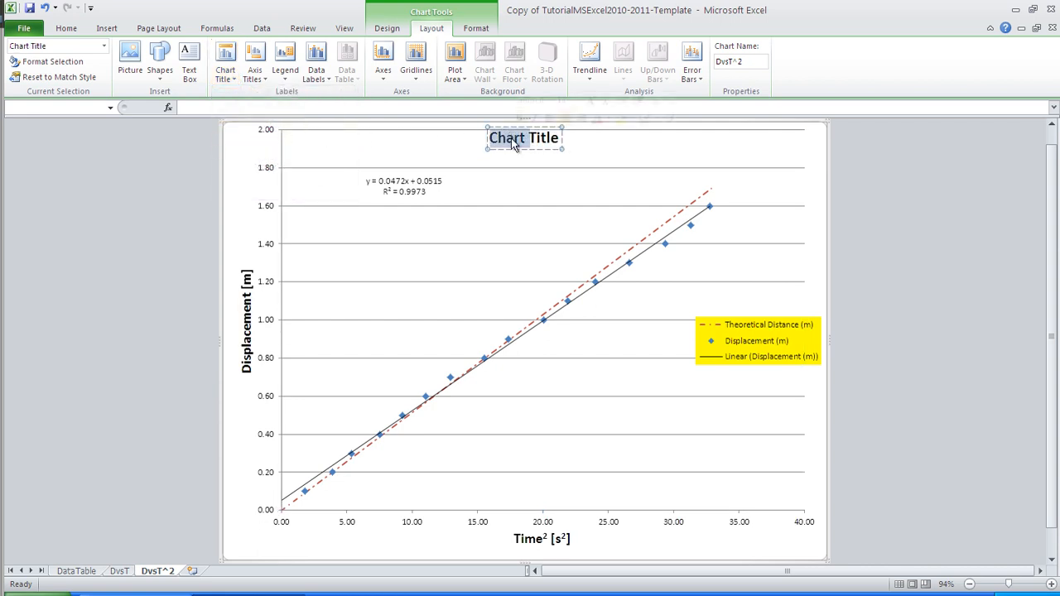
type("Di")
key("BackSpace")
key("BackSpace")
key("Delete")
key("Delete")
key("Delete")
key("Delete")
key("Delete")
type("Dat")
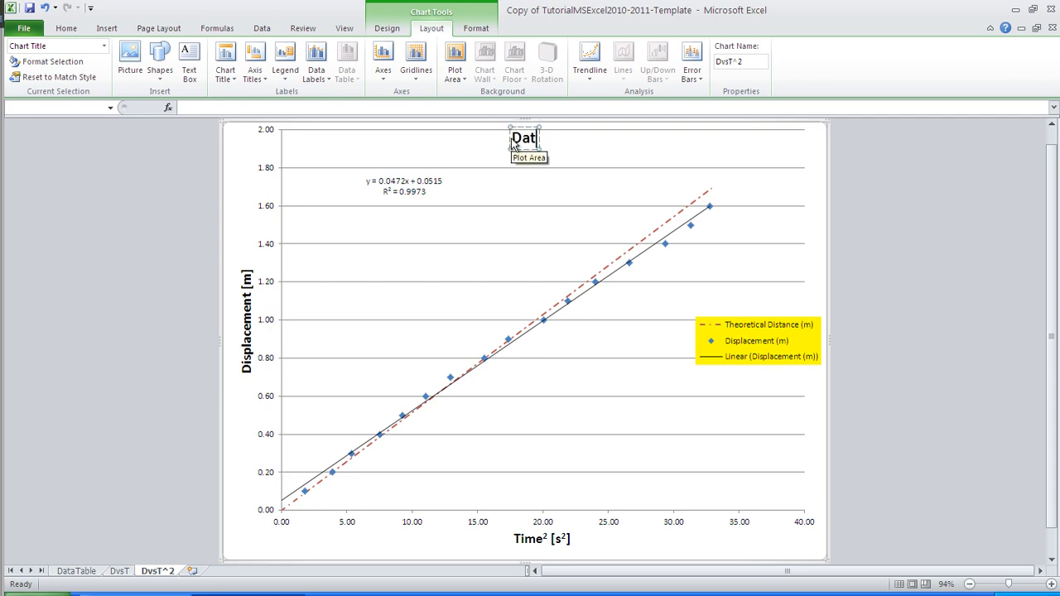
type("a and Graqph")
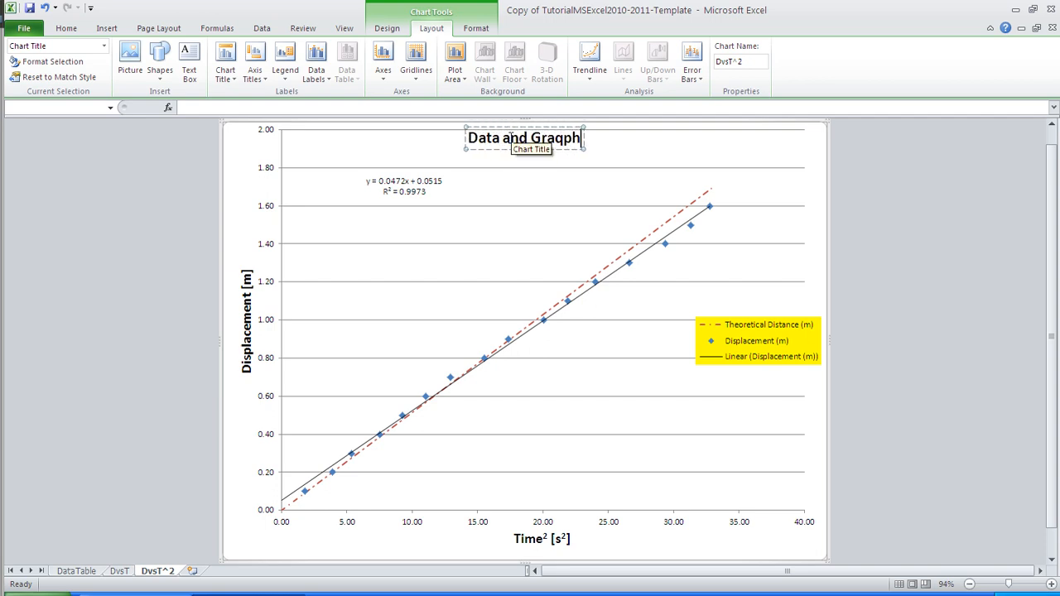
key("BackSpace")
key("BackSpace")
key("BackSpace")
type("phs")
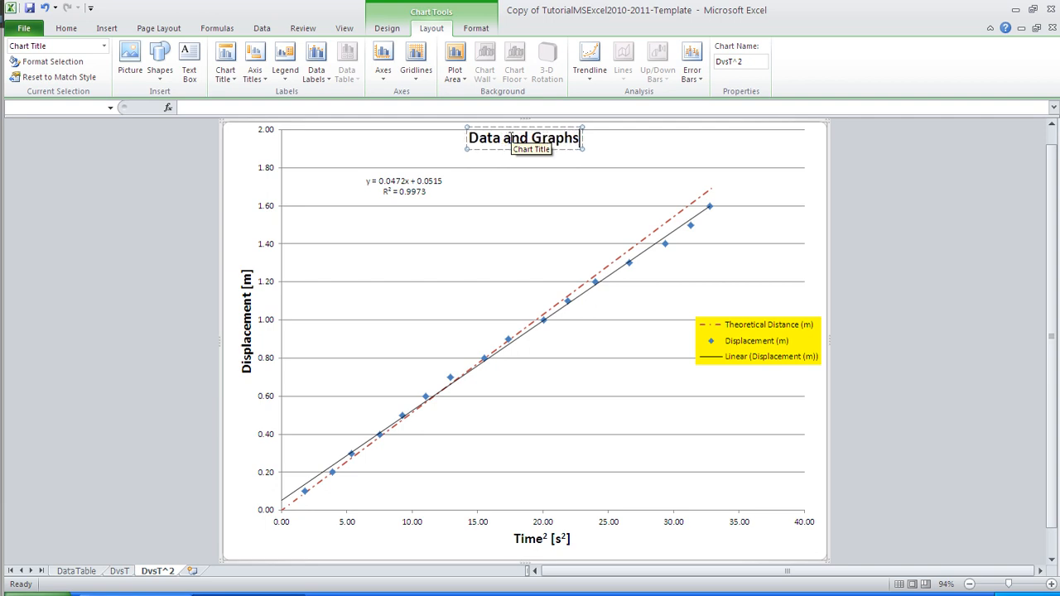
type(": Incline")
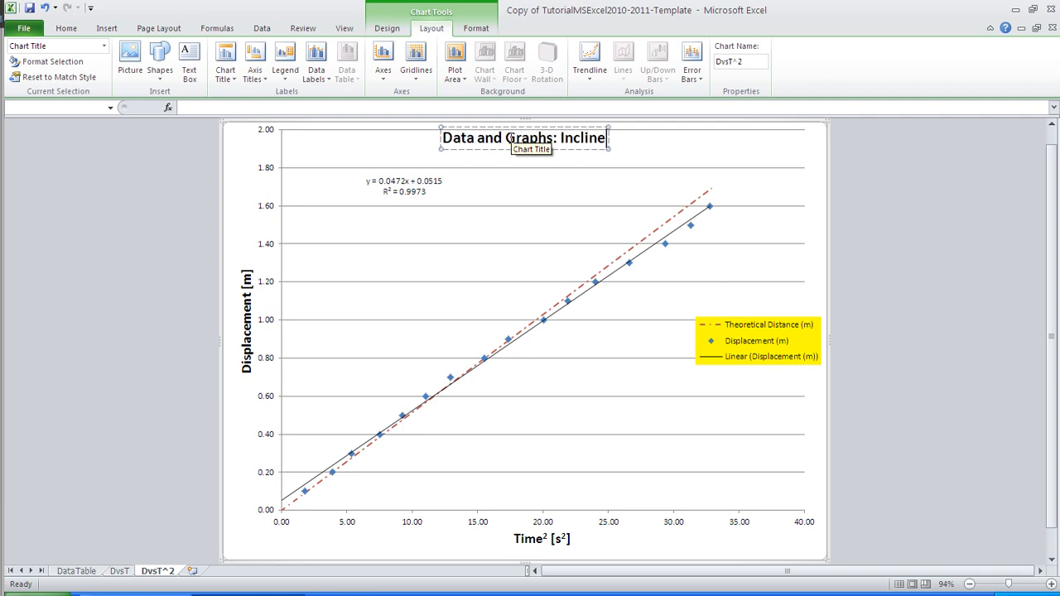
type("d Plane:")
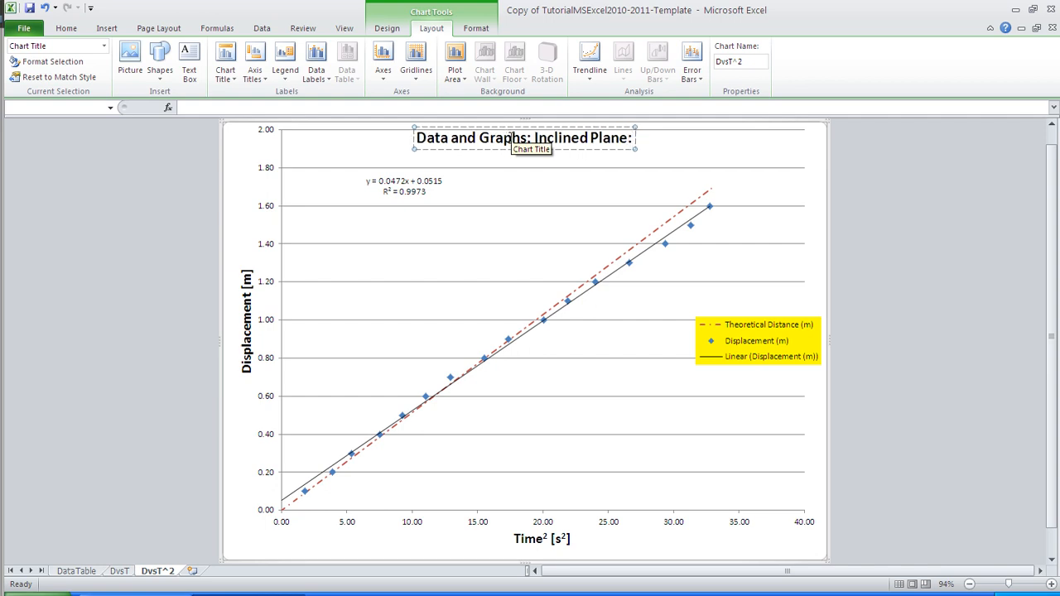
type(" D vs")
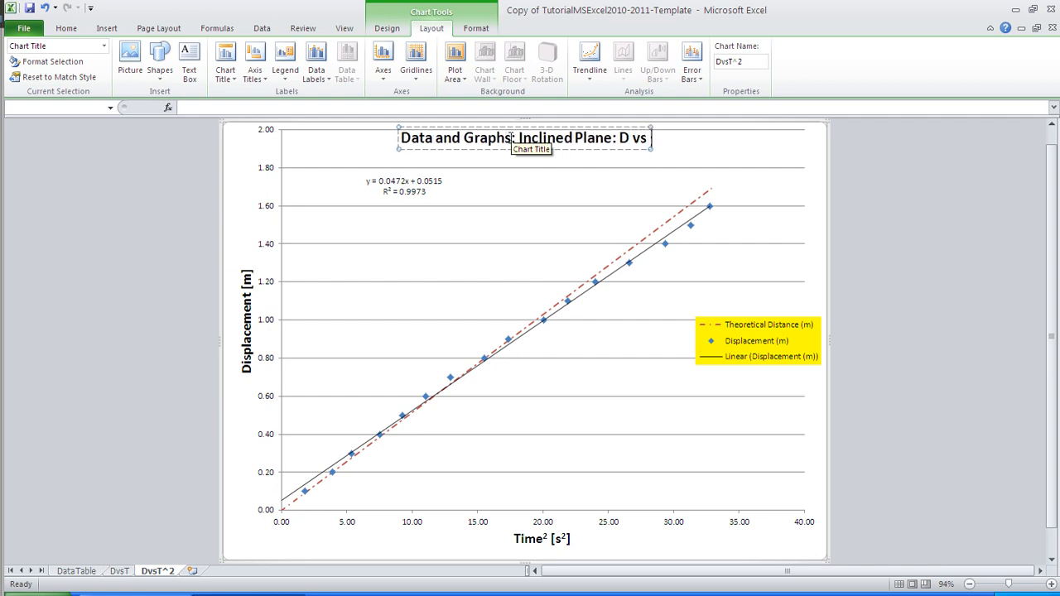
type(" t2")
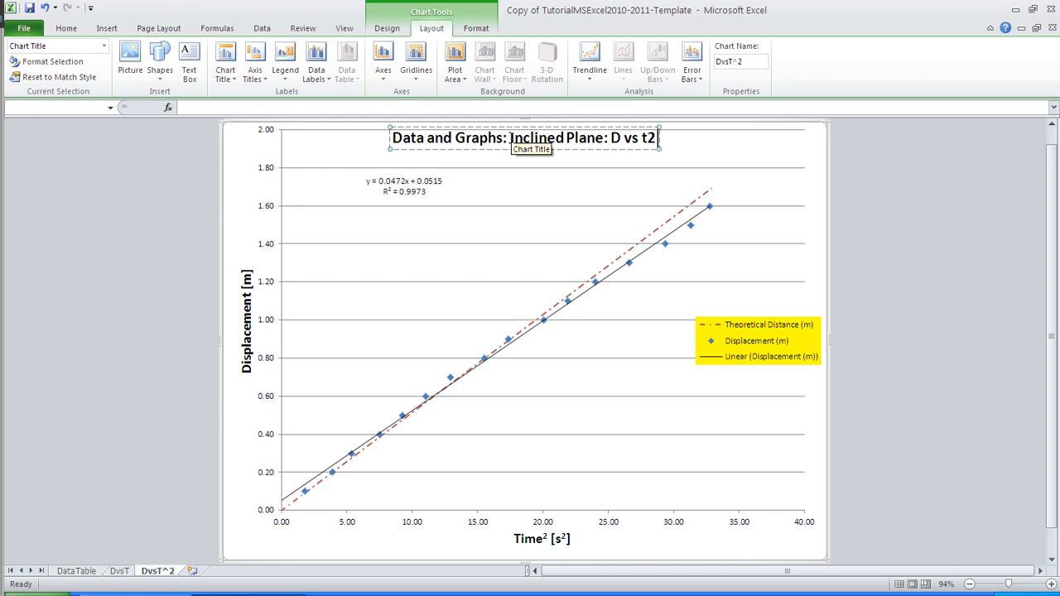
key("BackSpace")
key("BackSpace")
type("T2")
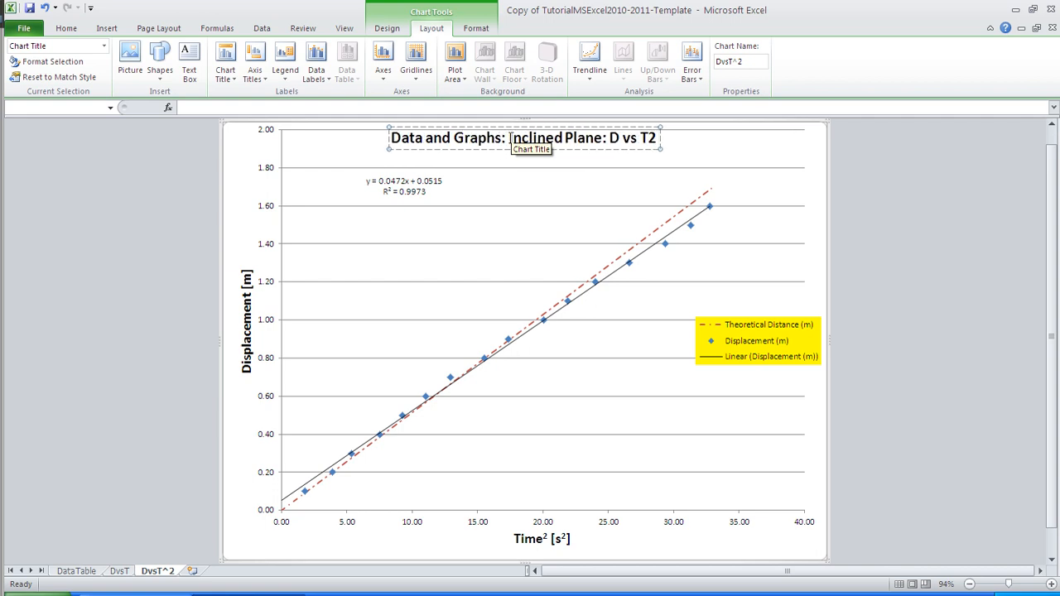
- Format the 2 after "T" at the end of the chart title as superscript
key("shift+Left")
left_click(77, 30)
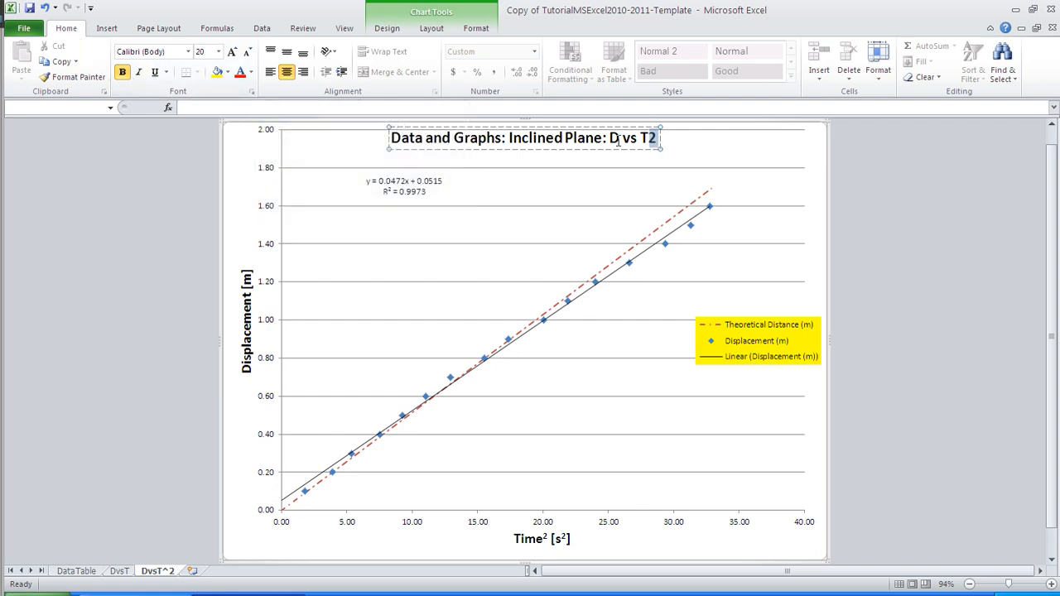
left_click(250, 93)
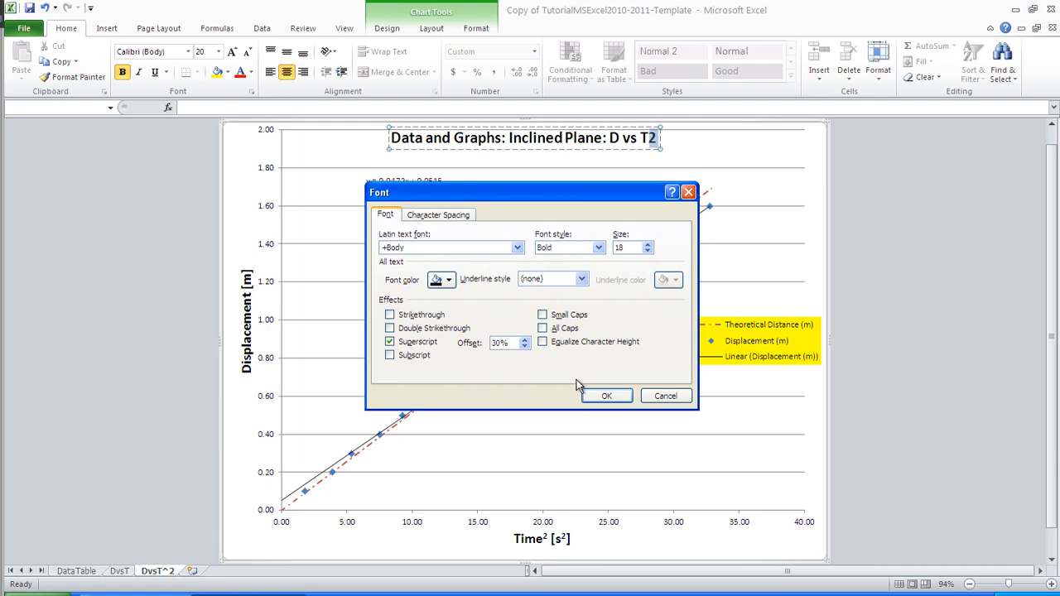
left_click(606, 396)
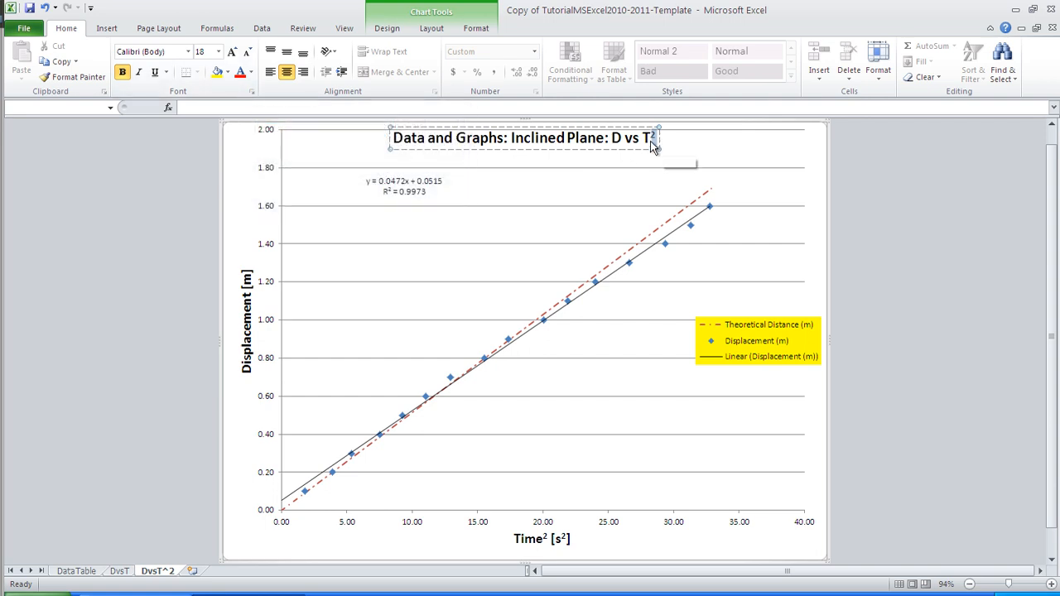
left_click(583, 180)
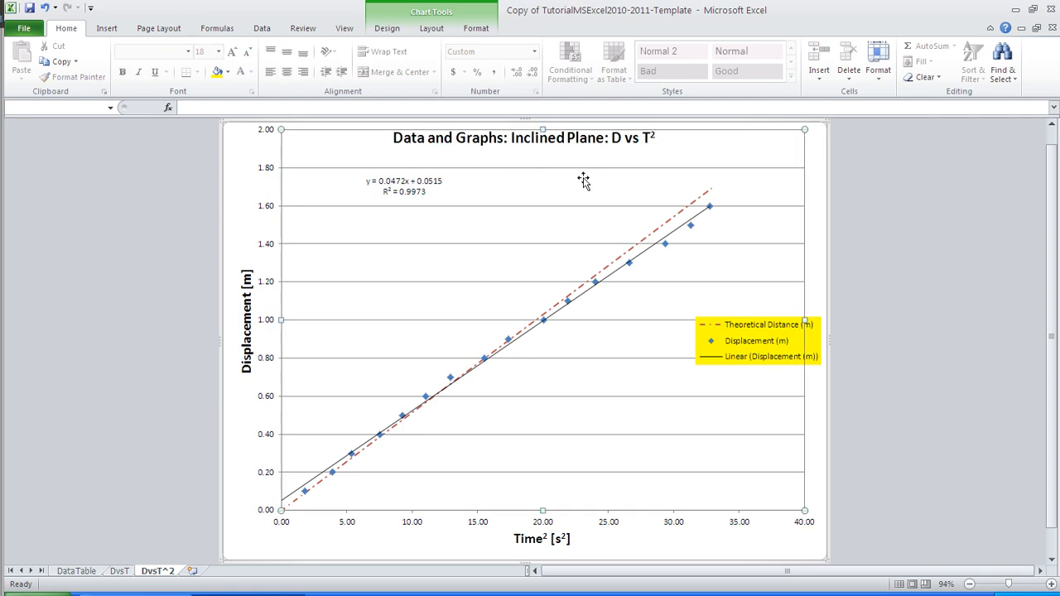
- Fill the chart title's background with yellow
left_click(507, 138)
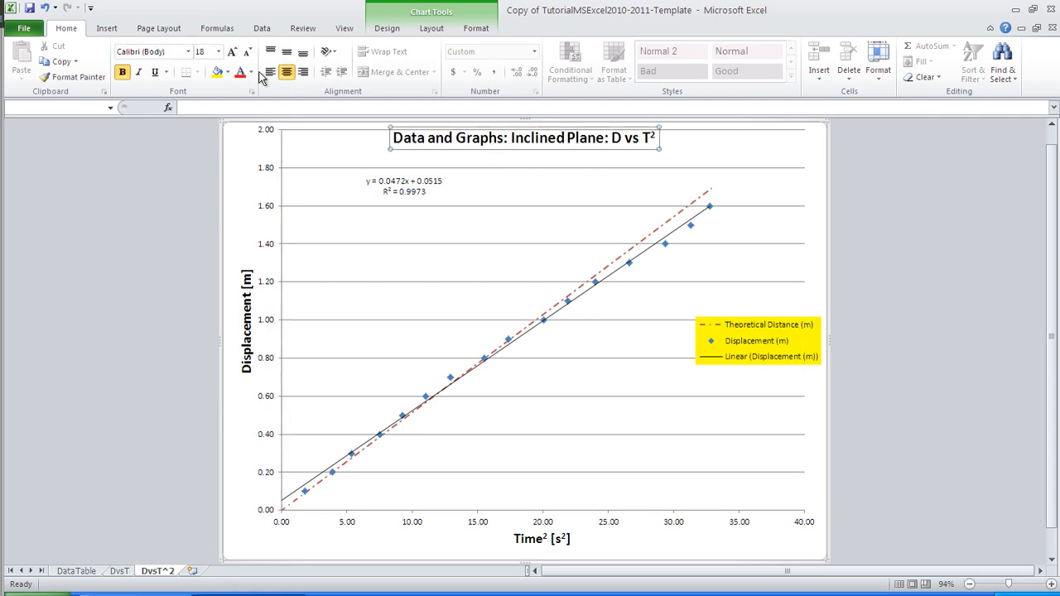
left_click(217, 72)
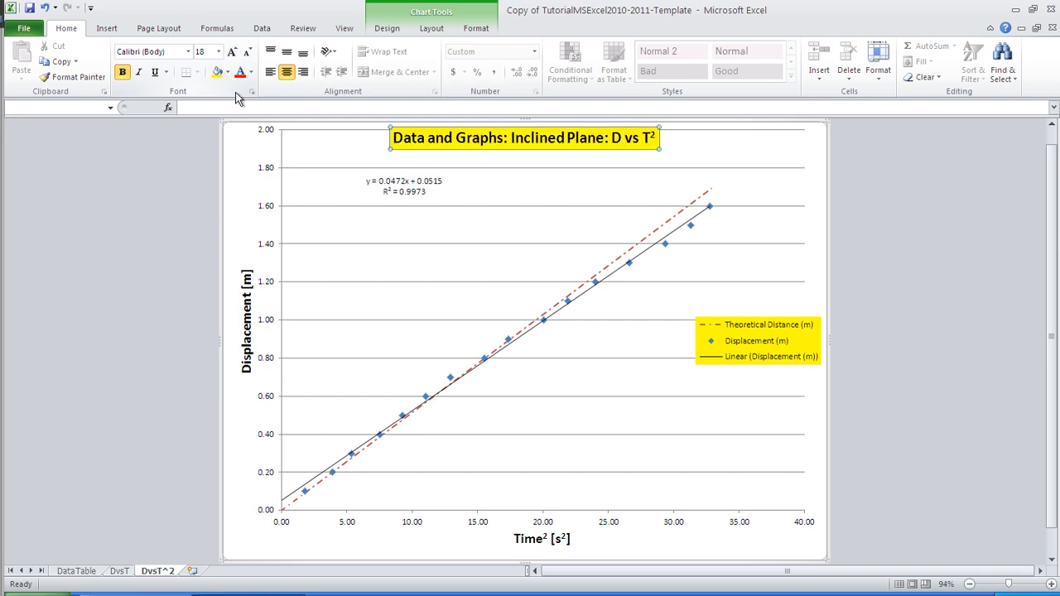
left_click(551, 217)
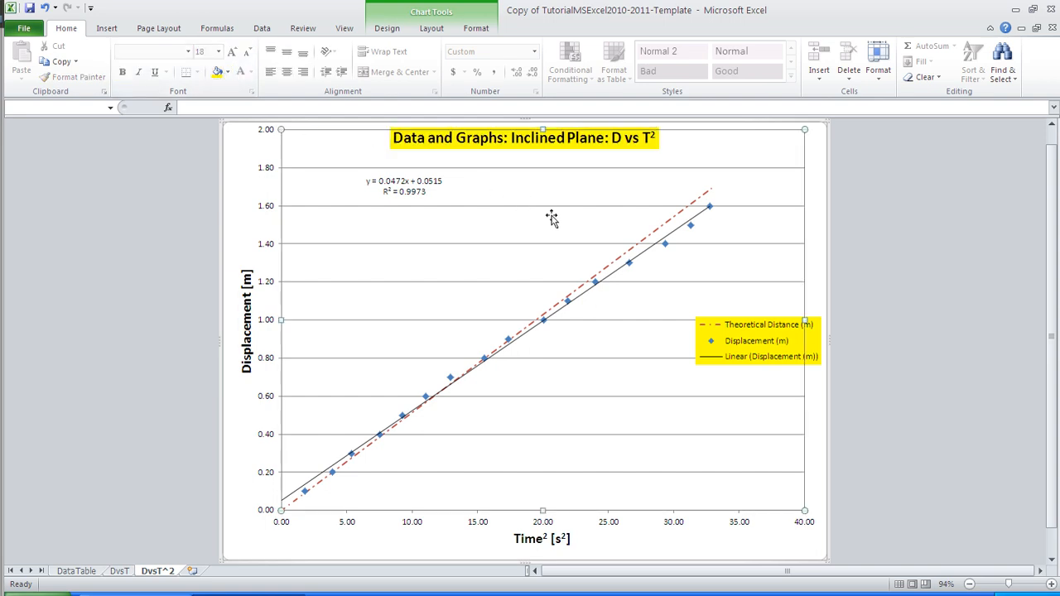
left_click(254, 169)
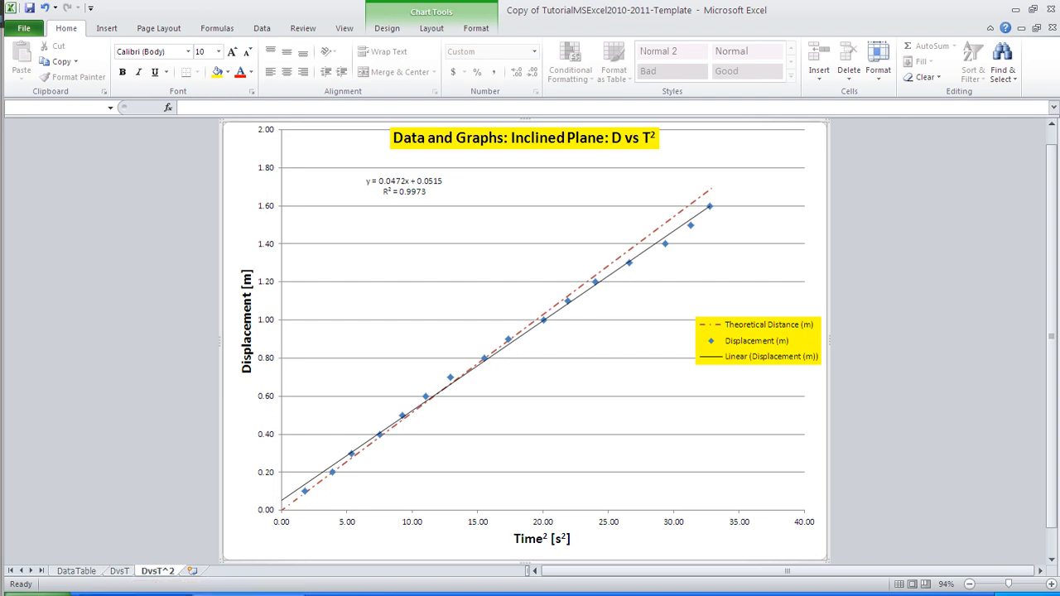
- Switch to the TutorialMSExcel2010-2011-Finshed workbook and select the trendline equation label on the FinalPlot chart
left_click(149, 595)
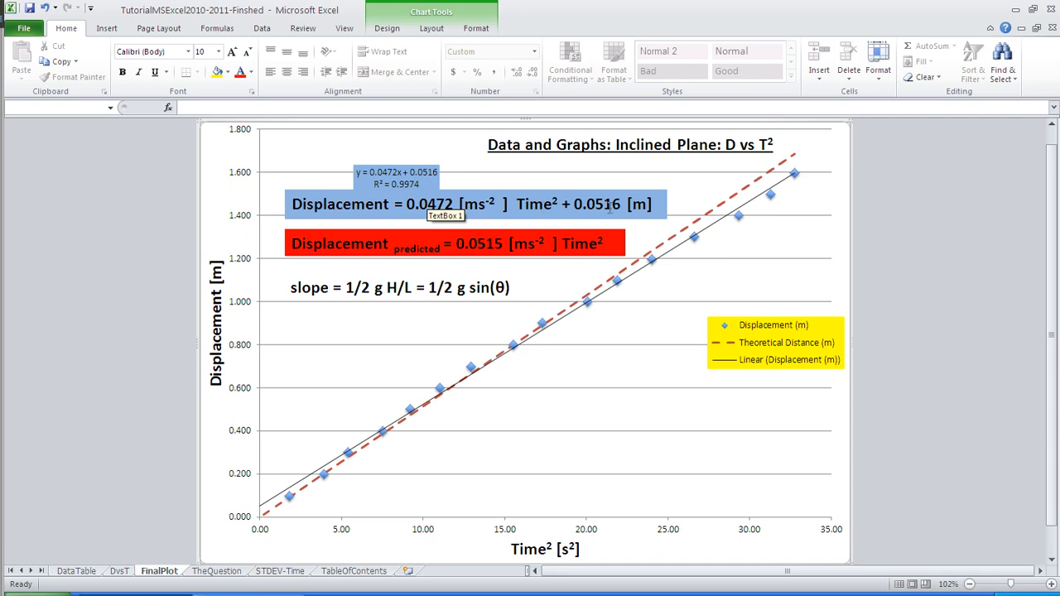
left_click(395, 172)
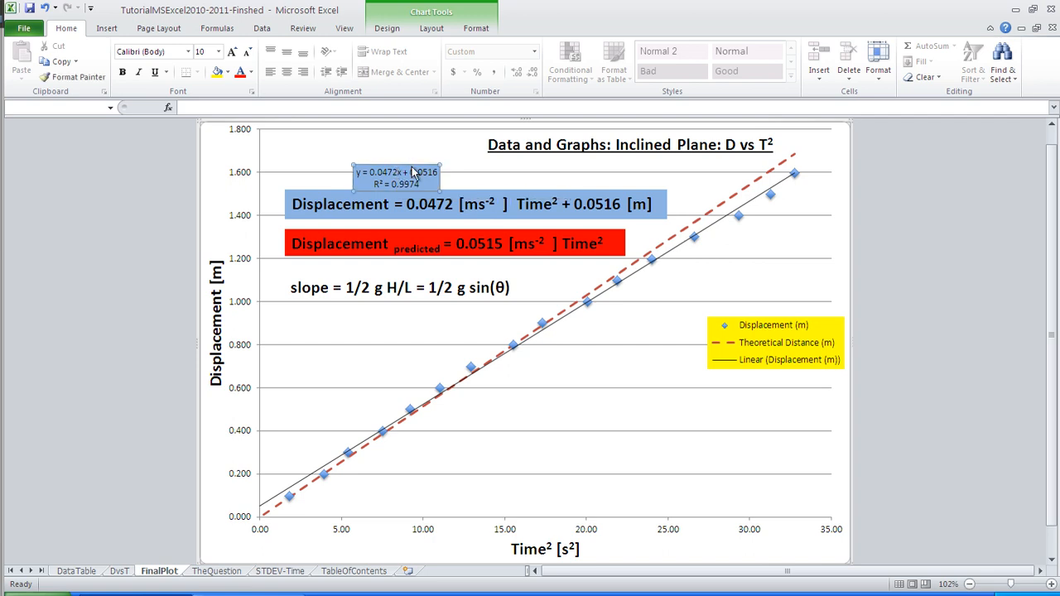
left_click(407, 160)
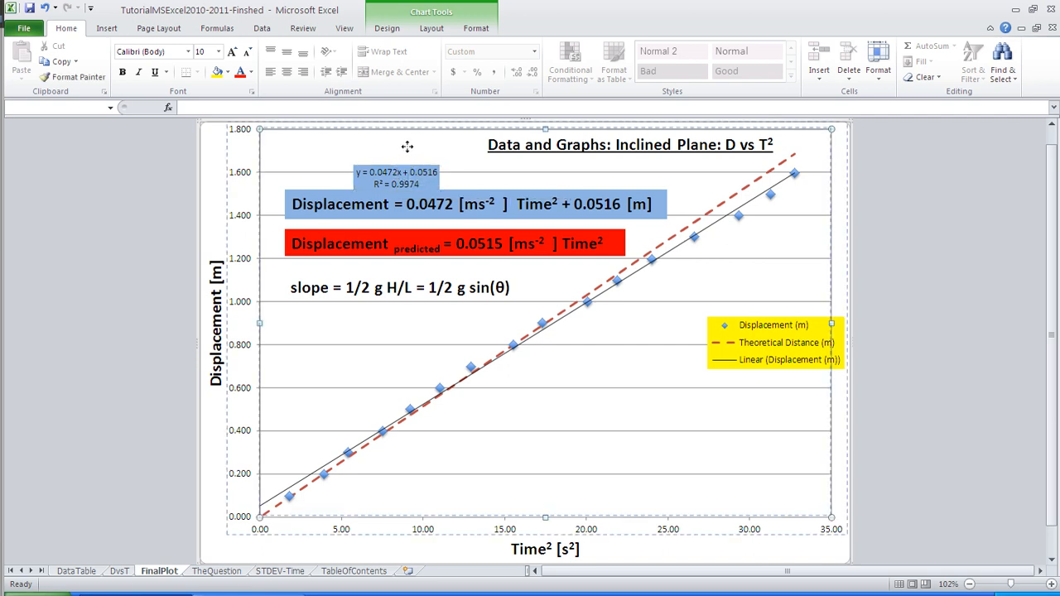
left_click_drag(407, 148, 407, 147)
key("ctrl+z")
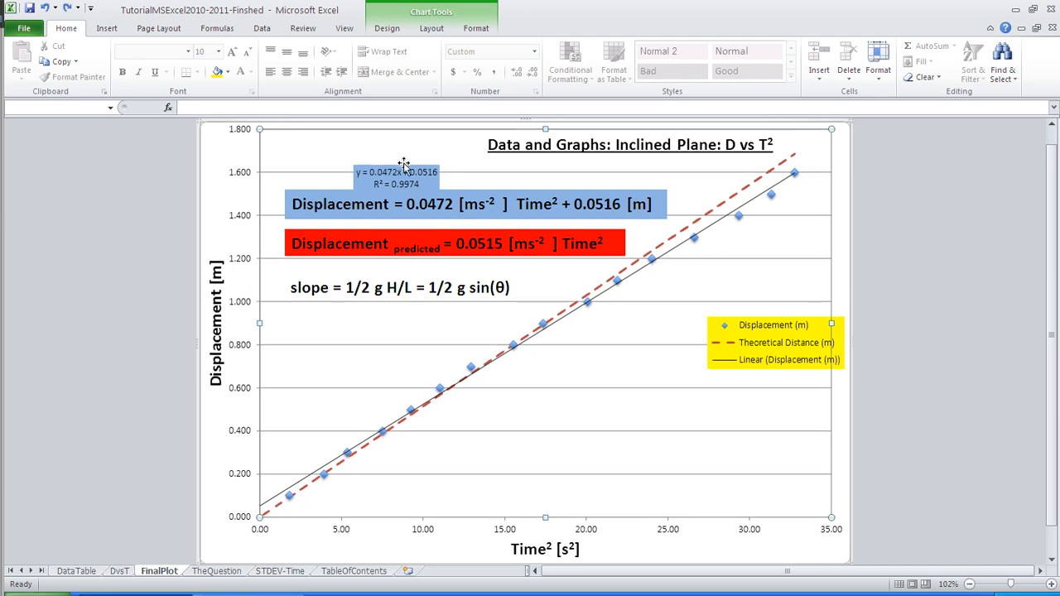
- Move the trendline equation label up so it sits clear above the blue Displacement equation box
left_click(398, 171)
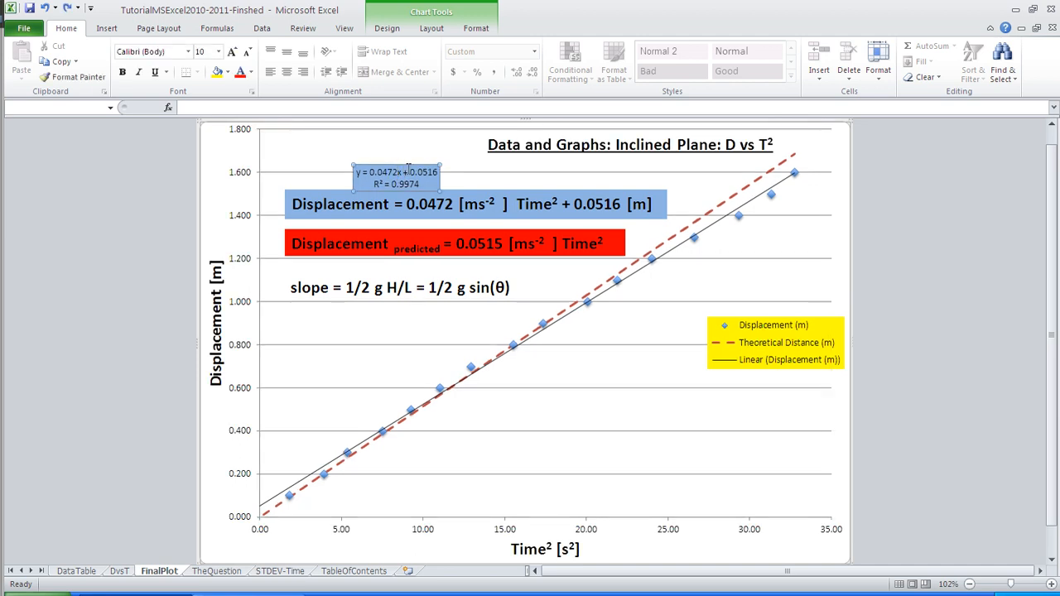
left_click_drag(409, 169, 418, 139)
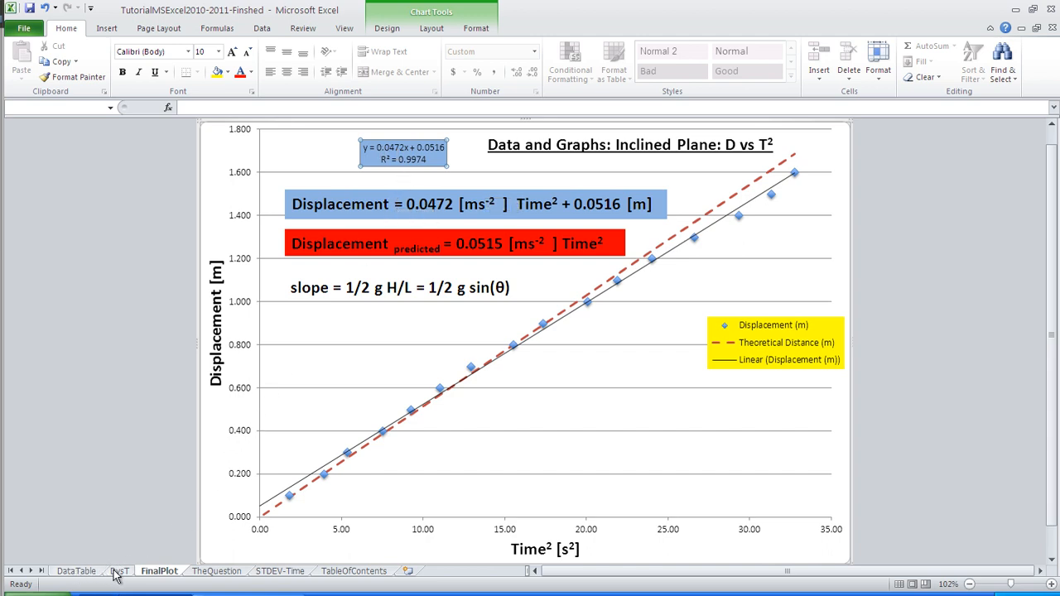
- Switch back to the Copy of TutorialMSExcel2010-2011-Template workbook and insert a text box below the trendline equation reading "This lets you type...."
left_click(248, 594)
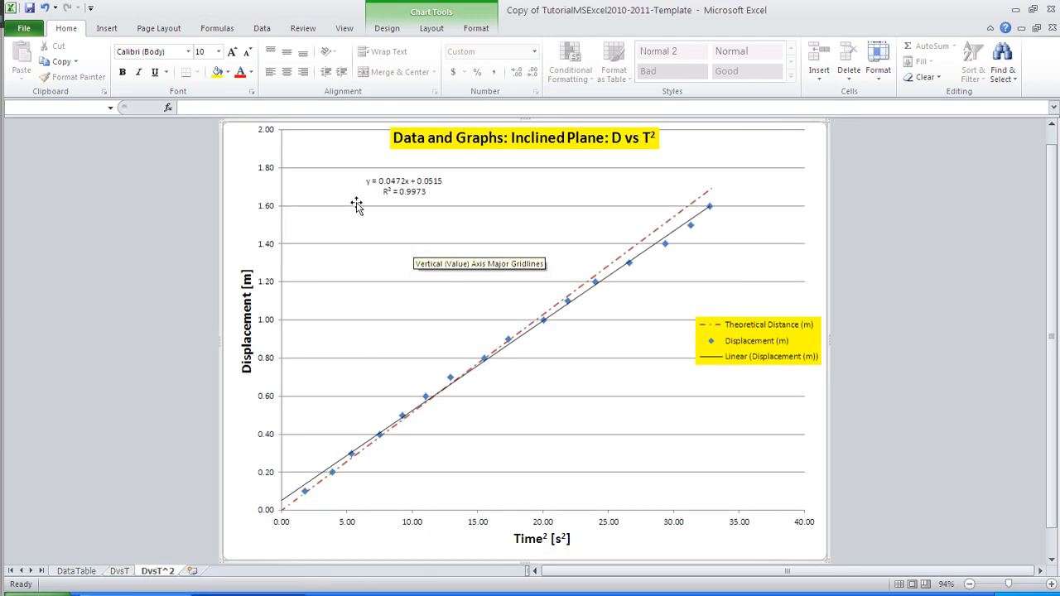
left_click(111, 33)
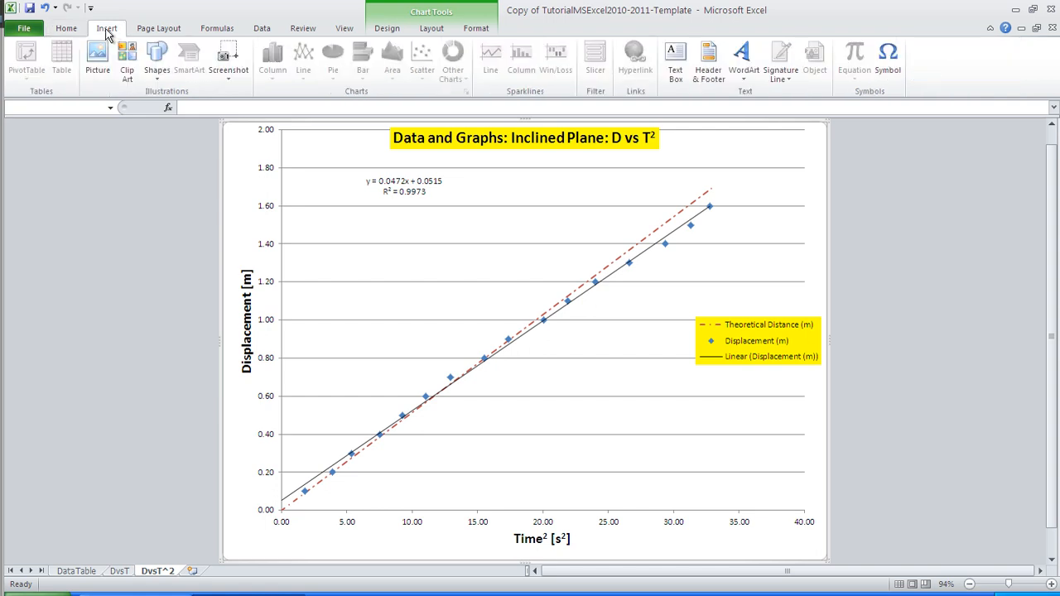
left_click(678, 62)
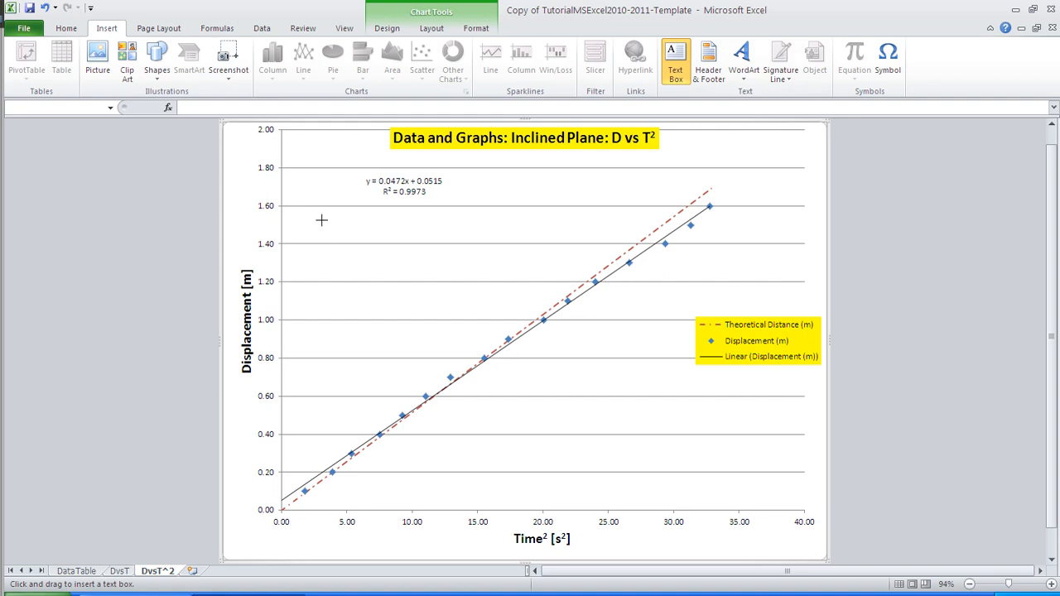
left_click_drag(315, 219, 556, 254)
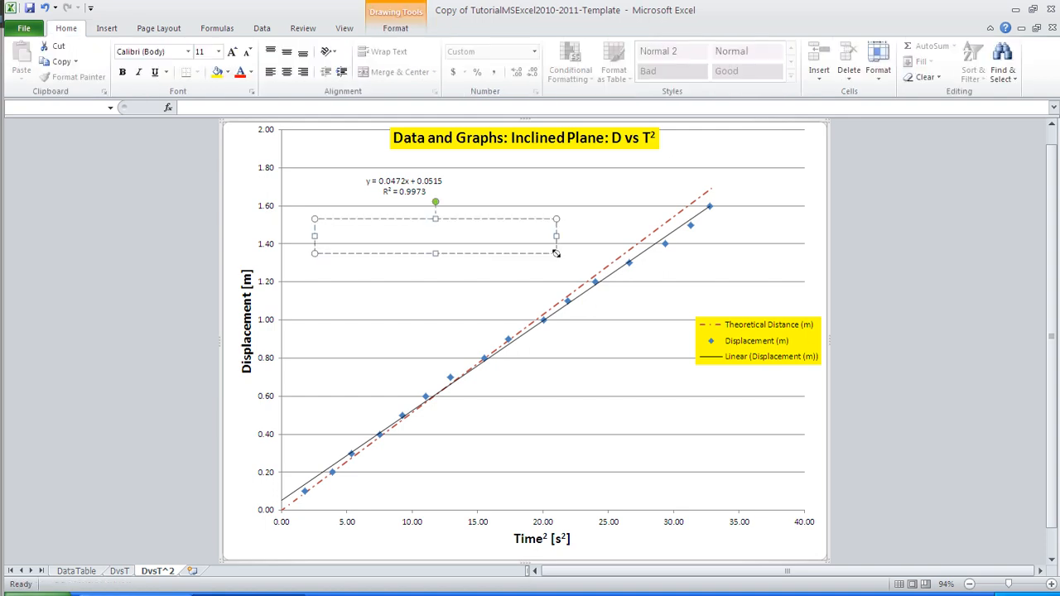
type("This lets you type....")
- Examine the font effects for the words "you type" in the text box and the Equation and Symbol insertion options
left_click_drag(366, 230, 382, 237)
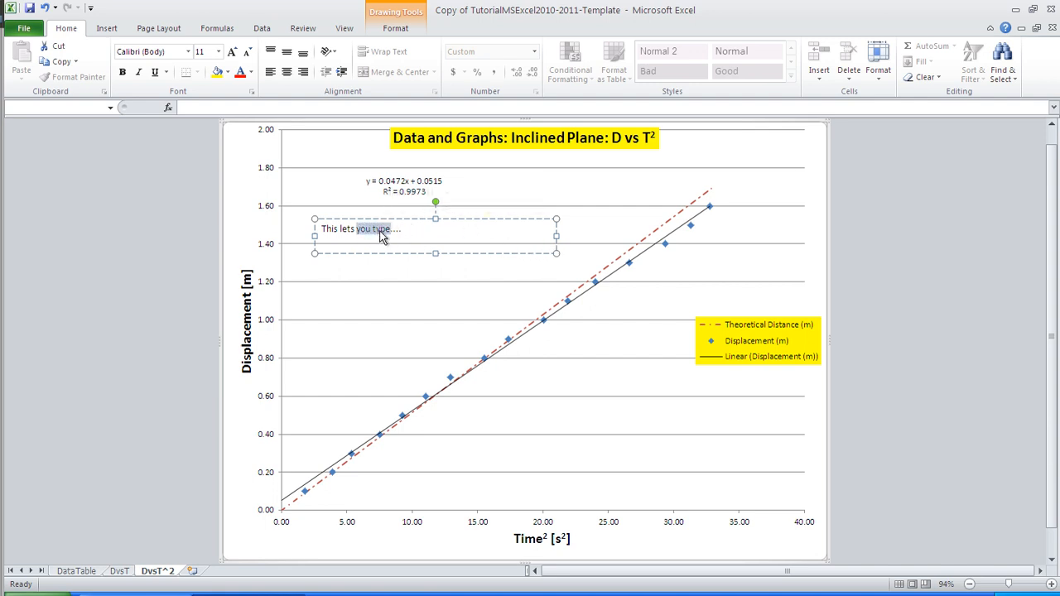
left_click(253, 93)
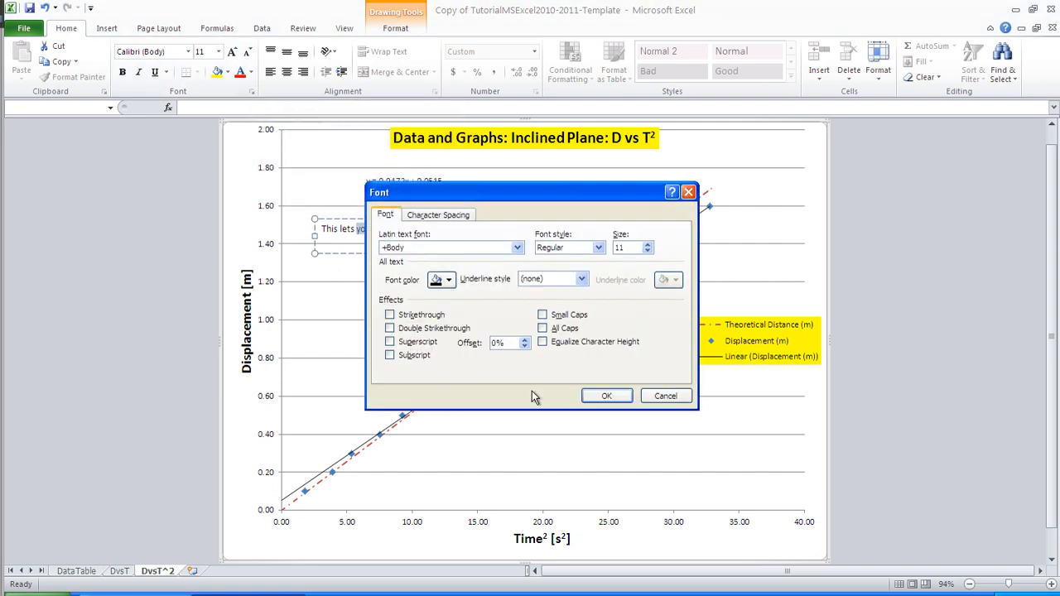
left_click(665, 396)
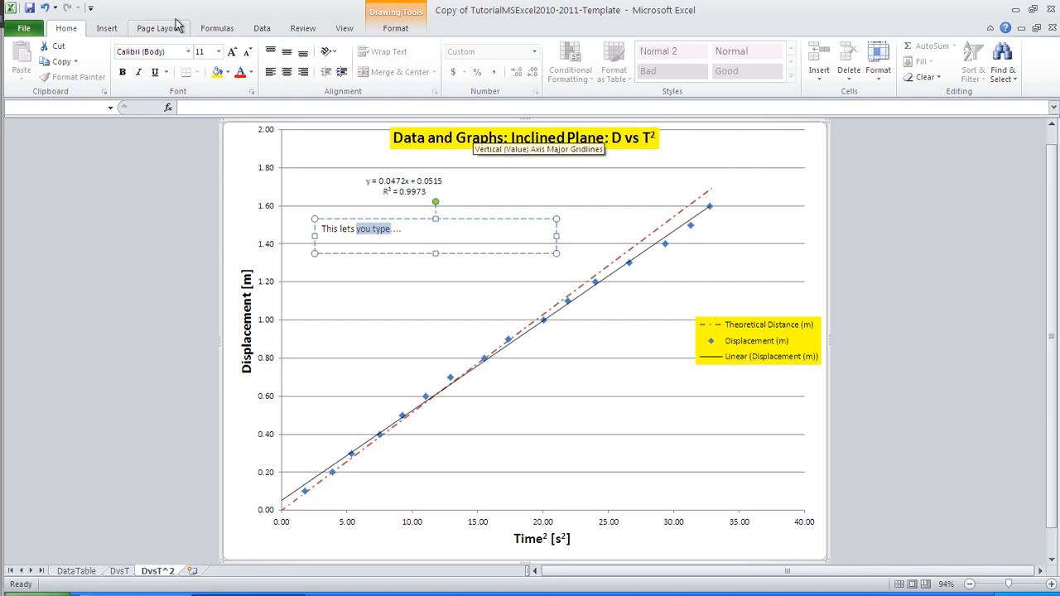
left_click(110, 29)
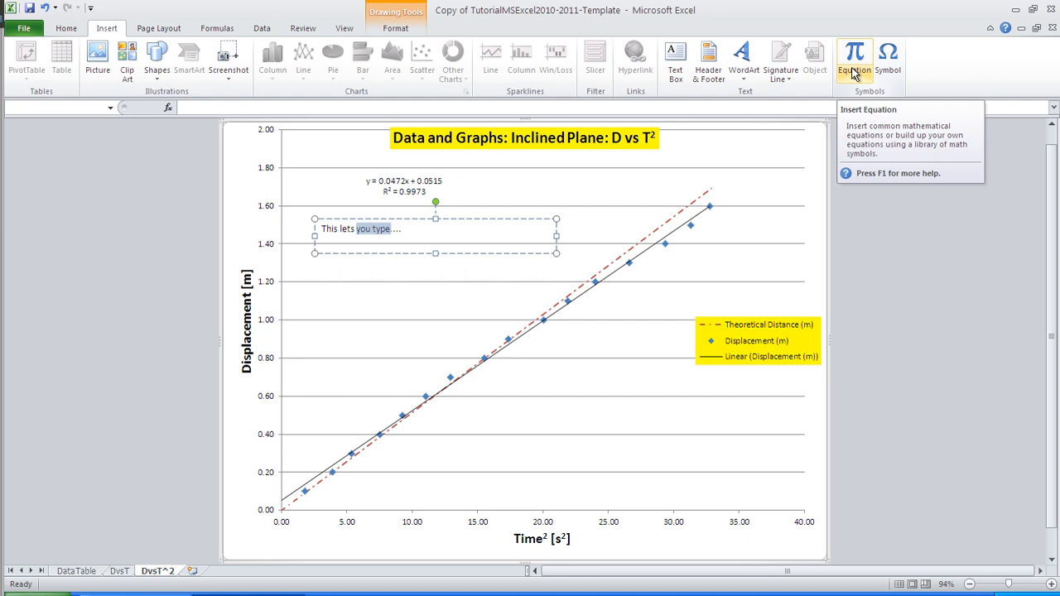
left_click(364, 309)
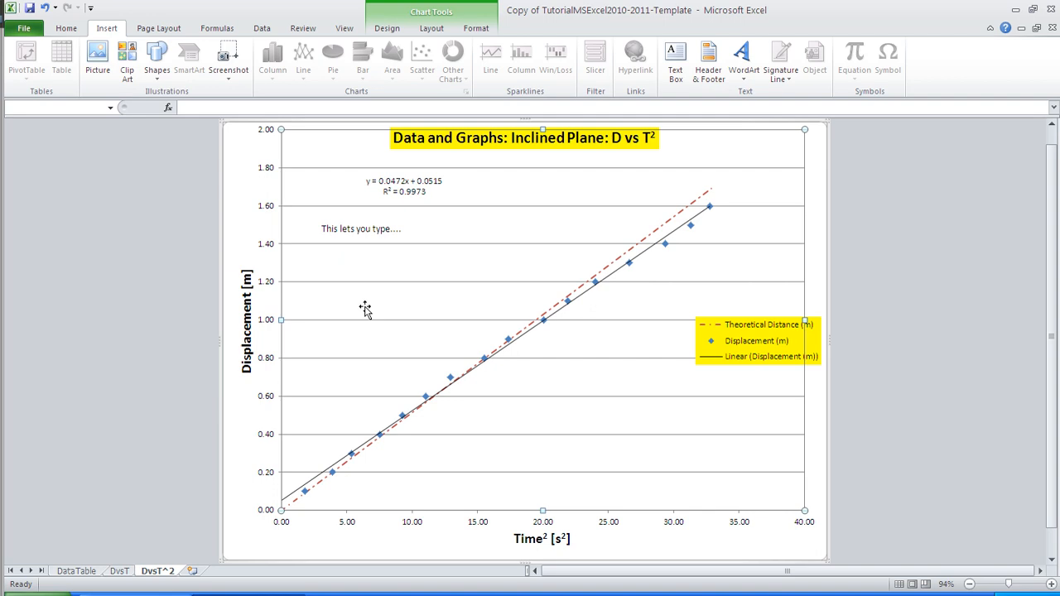
- Look over the DvsT and DataTable sheets, and the TableOfContents sheet in the TutorialMSExcel2010-2011-Finshed workbook
left_click(118, 571)
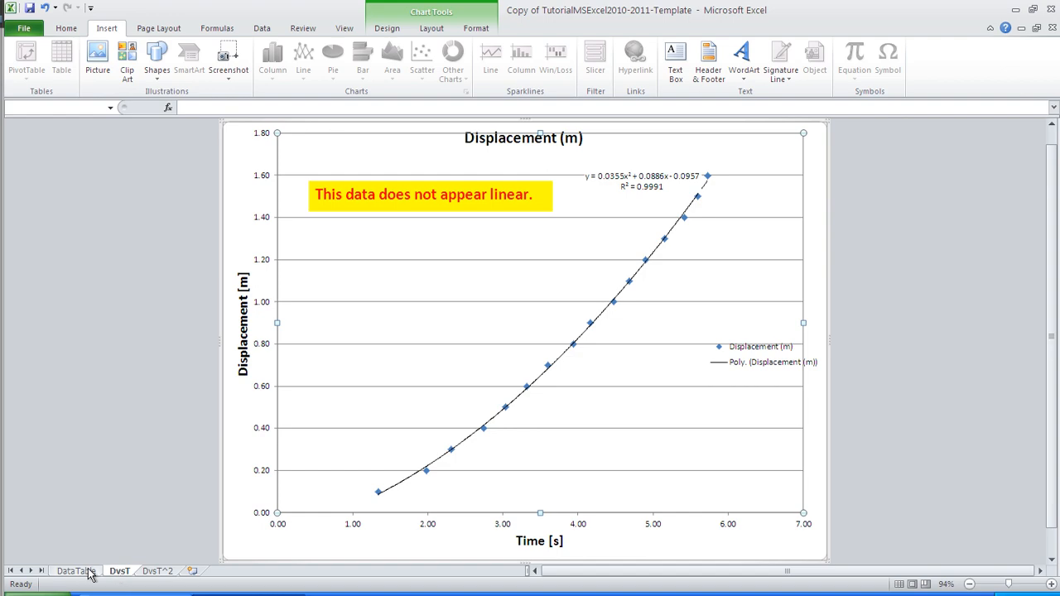
left_click(78, 572)
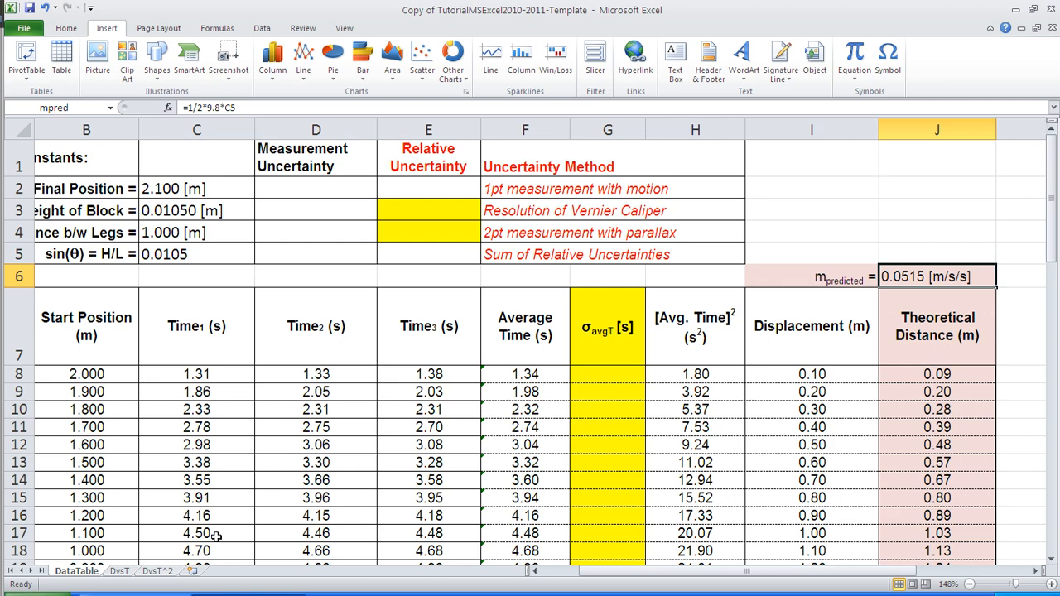
left_click(157, 594)
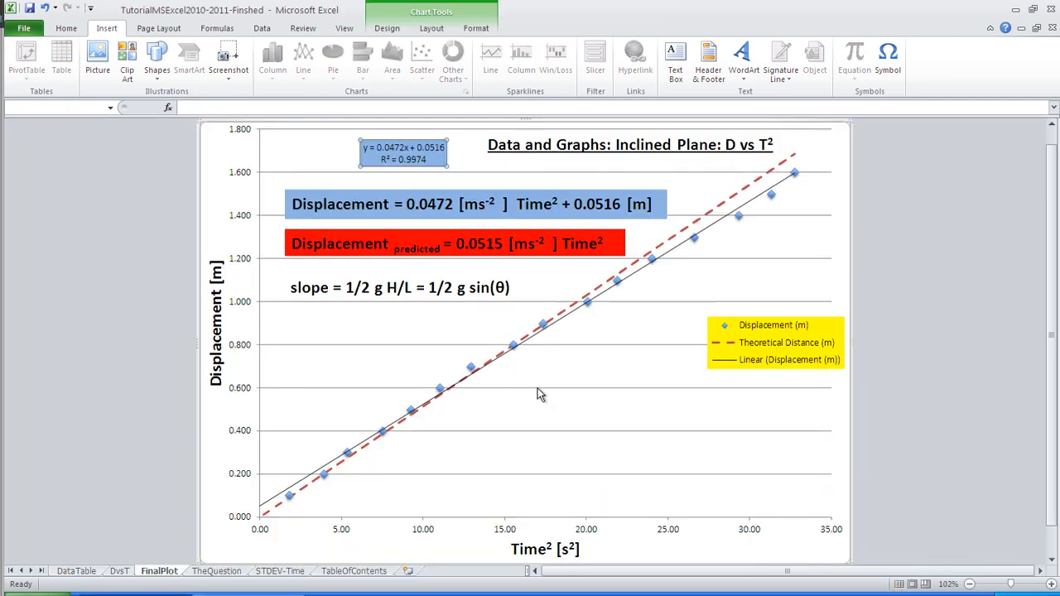
left_click(354, 571)
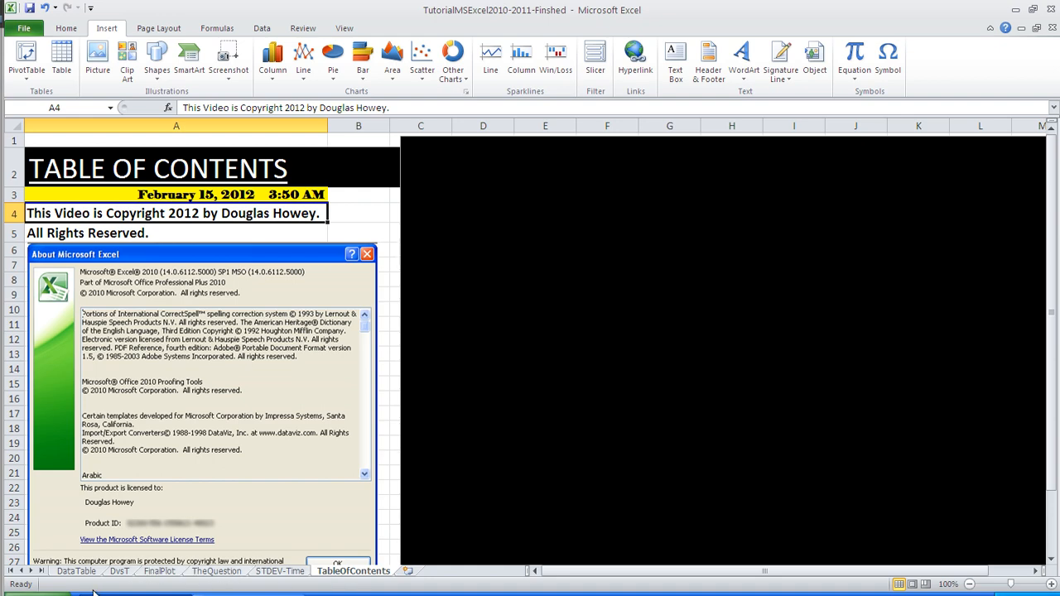
left_click(145, 594)
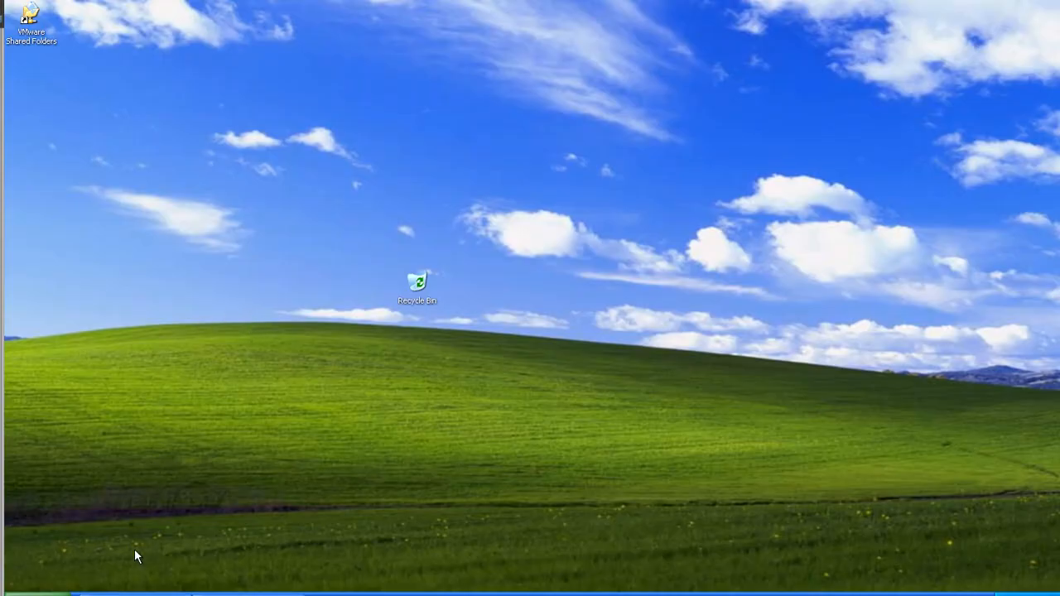
left_click(145, 595)
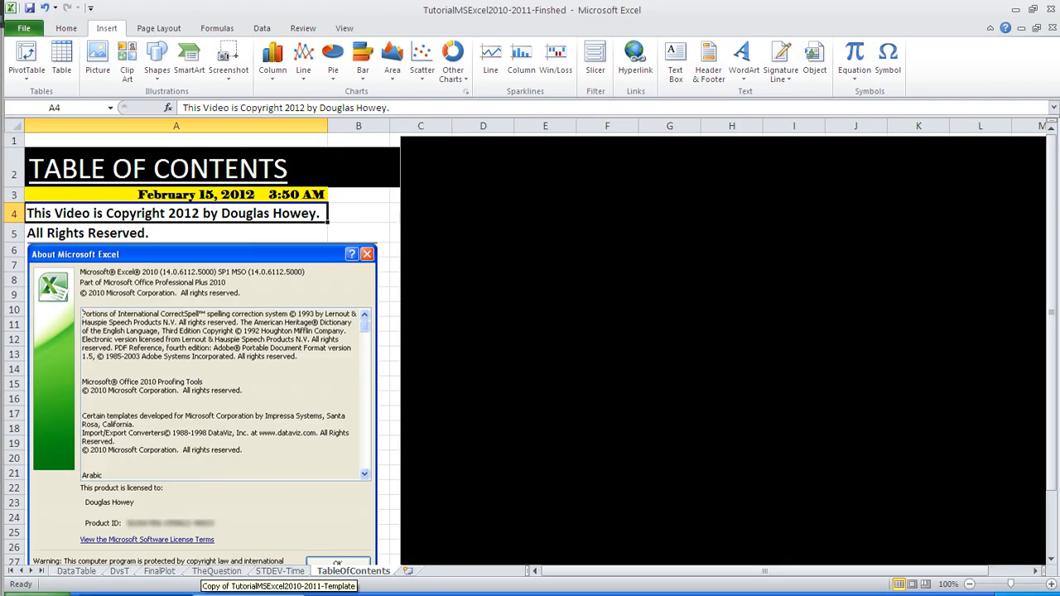
- Return to the Copy of TutorialMSExcel2010-2011-Template workbook and examine the UNCERTAINTIES table and the g calculation cells on DataTable
left_click(240, 592)
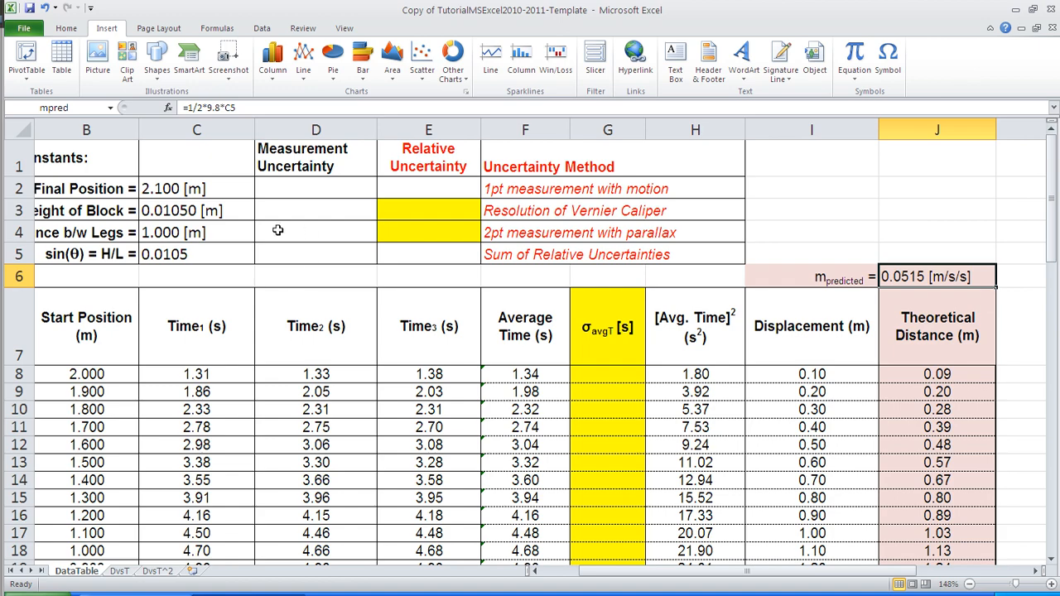
scroll(278, 230, "down", 6)
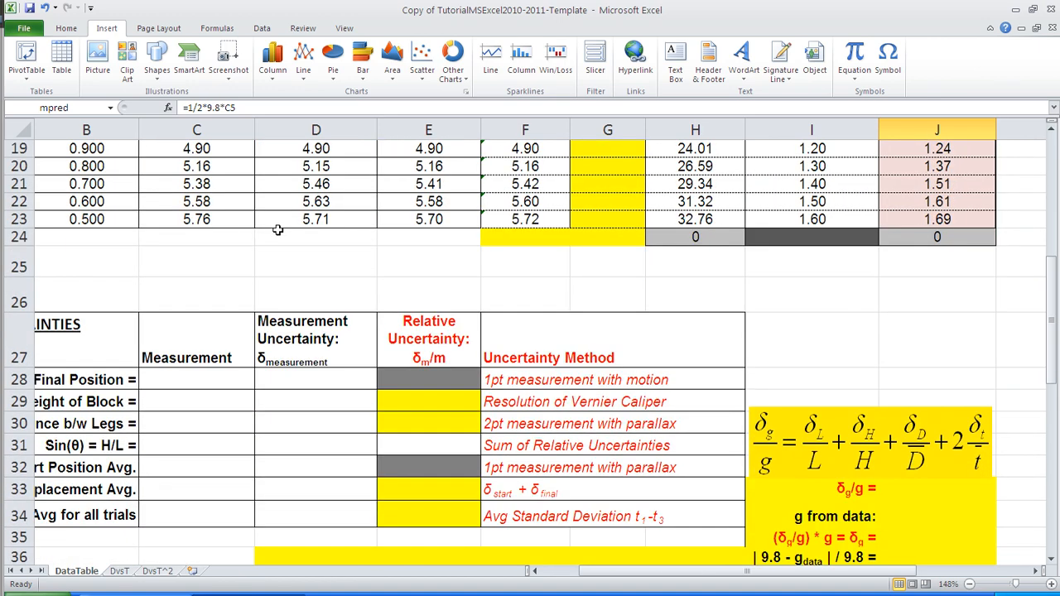
scroll(278, 230, "down", 1)
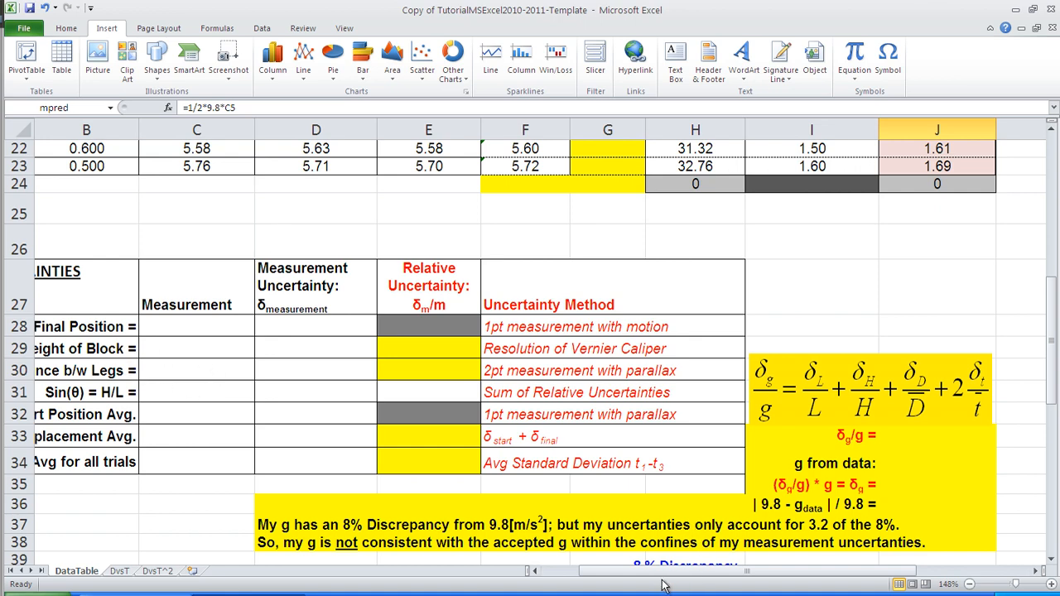
left_click_drag(647, 571, 535, 571)
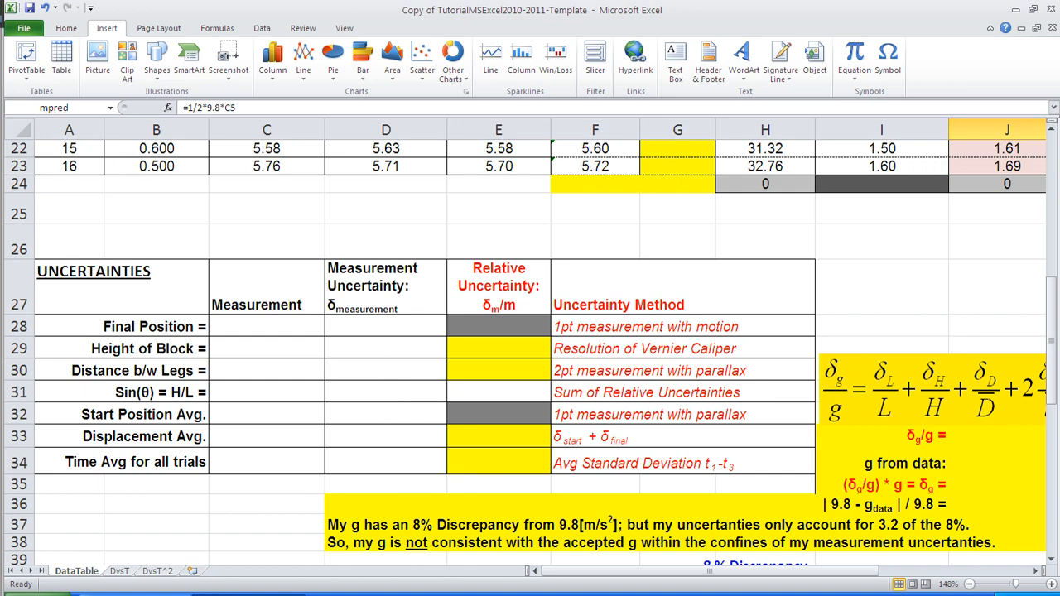
left_click(982, 441)
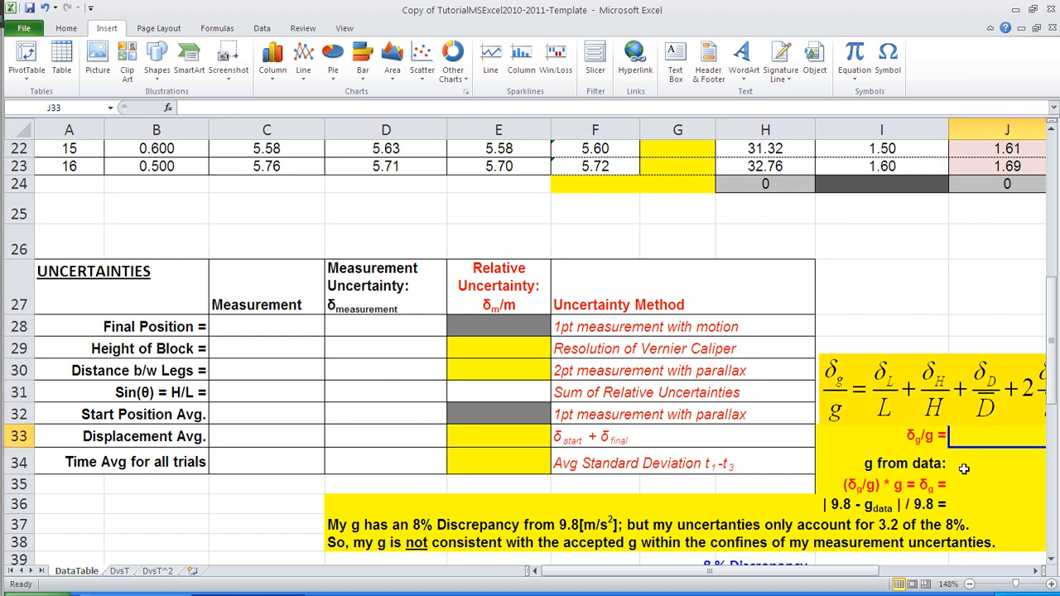
left_click(966, 466)
left_click(964, 487)
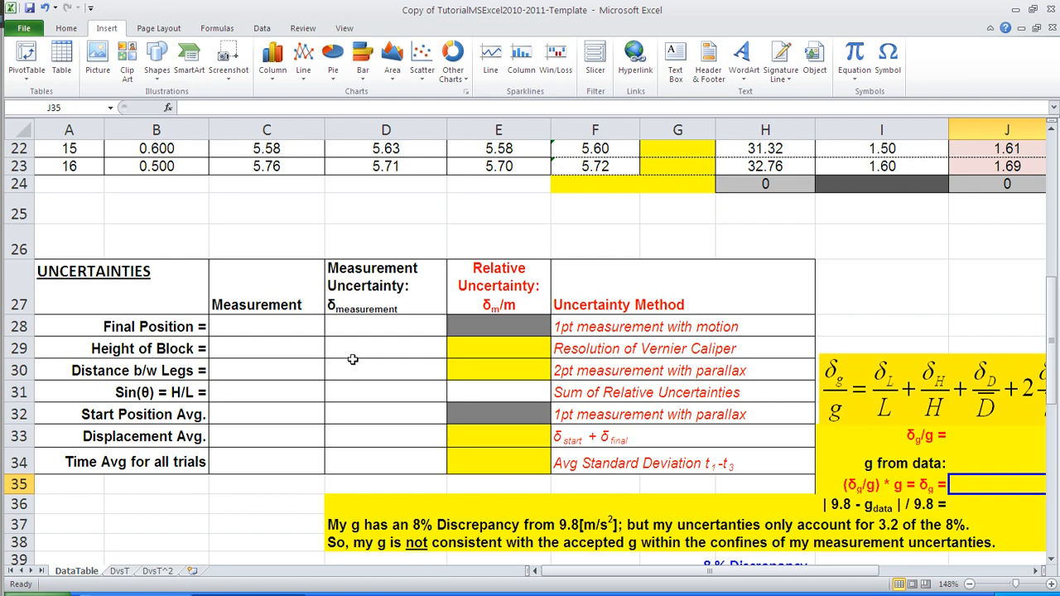
scroll(353, 359, "up", 7)
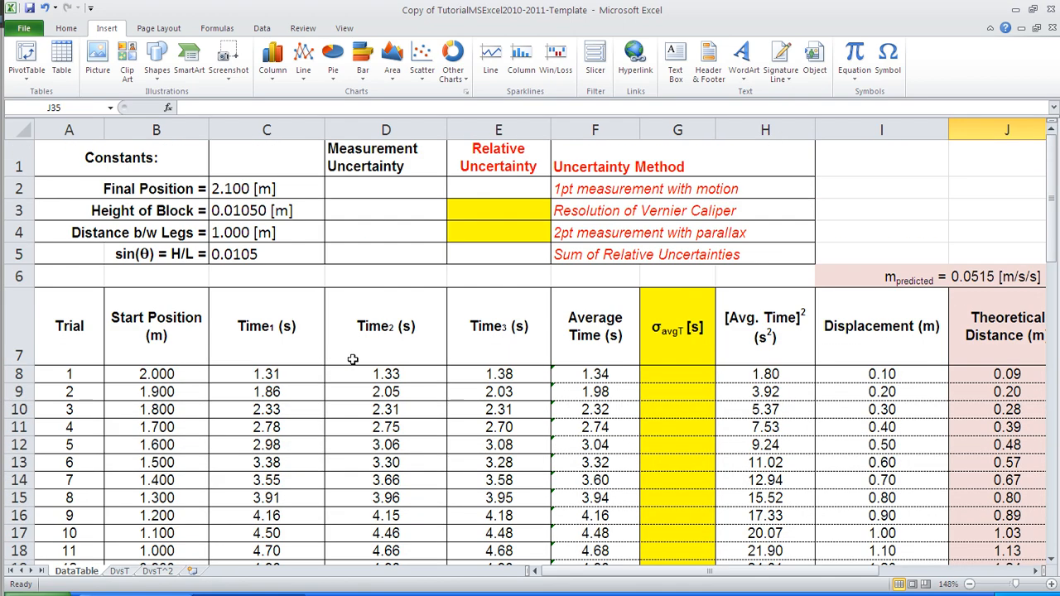
- Enter =0.005 in D2 as the Final Position's measurement uncertainty and left-align the cell
left_click(346, 187)
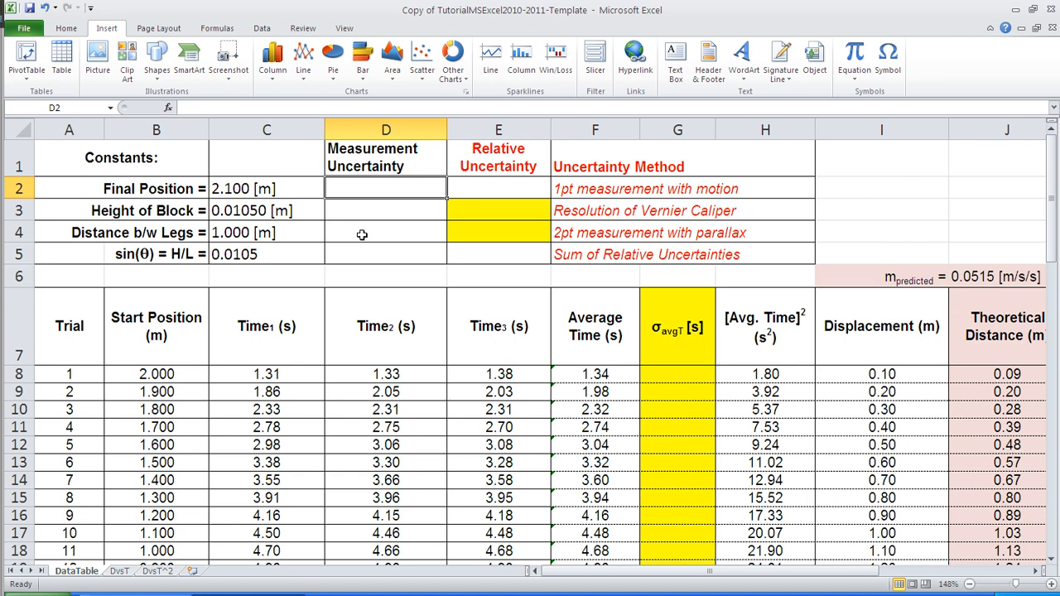
type("=")
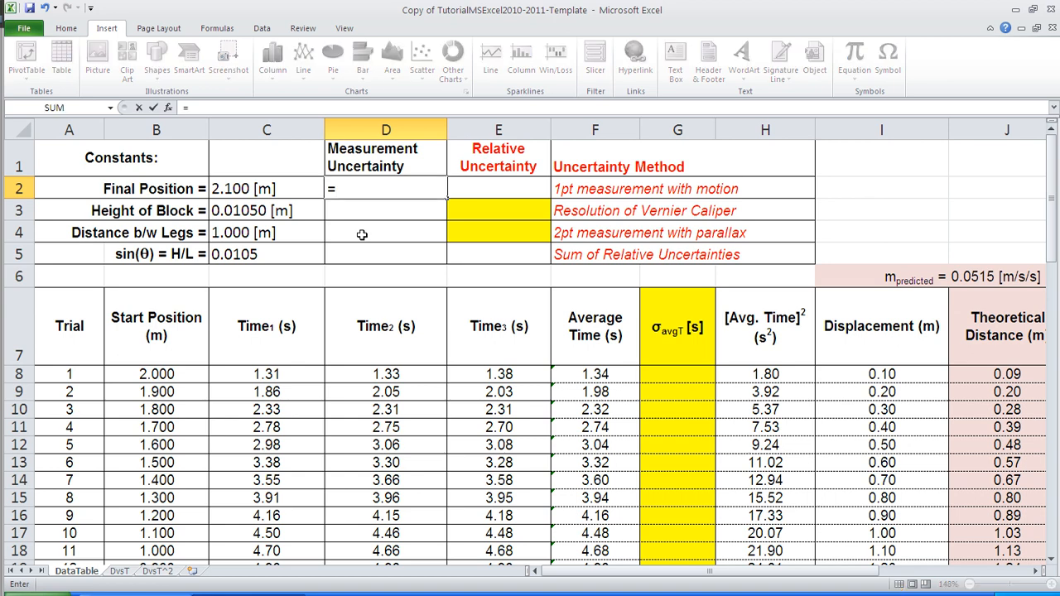
type("0.005")
key("Tab")
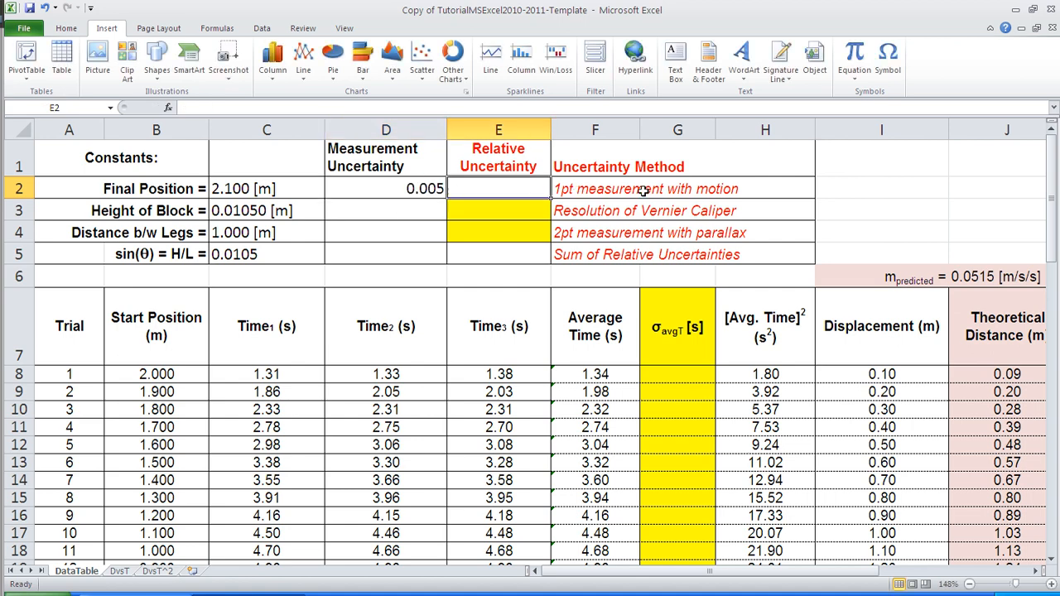
left_click(377, 186)
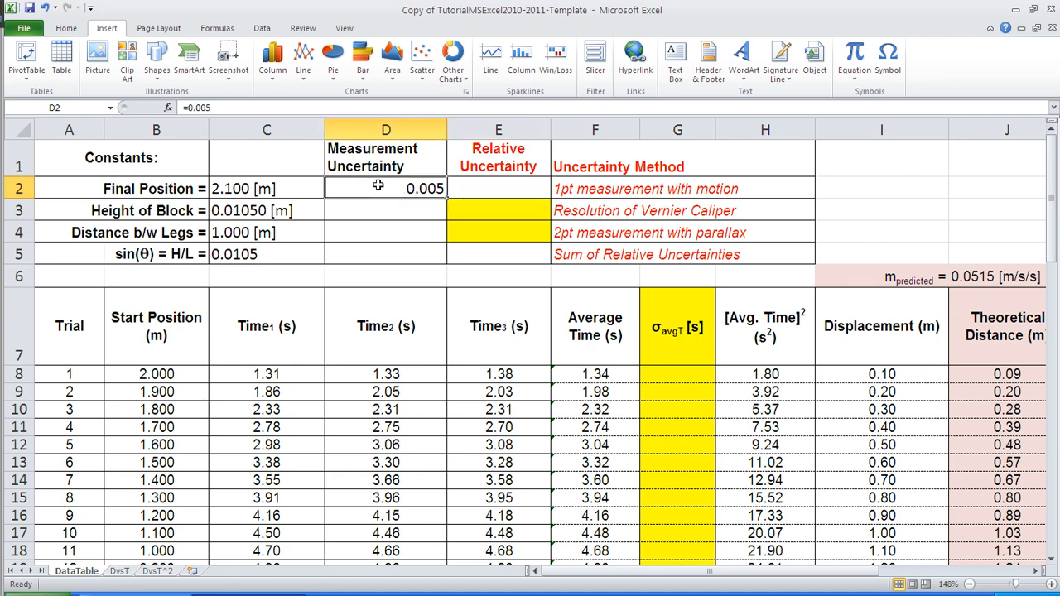
left_click(63, 32)
left_click(270, 73)
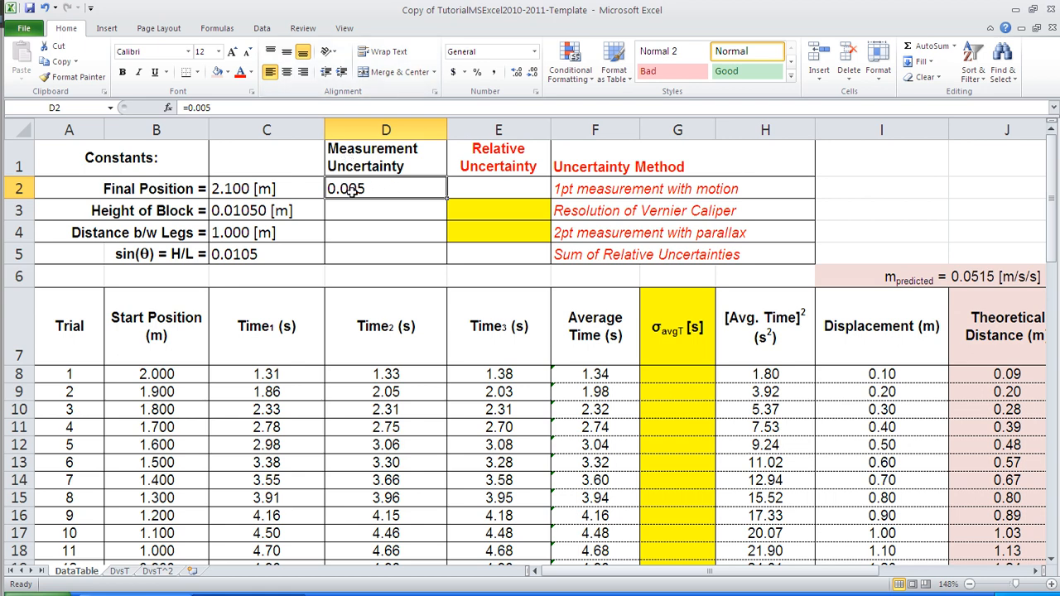
- Copy the metre-unit formatting of Final Position cell C2 onto its measurement uncertainty in D2
left_click(253, 189)
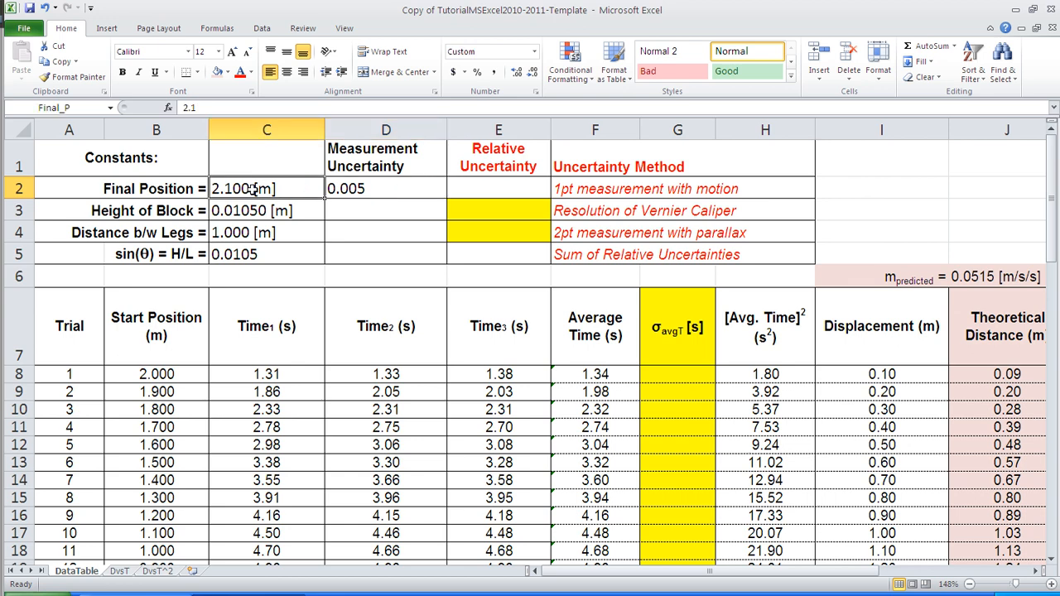
left_click(86, 80)
left_click(360, 186)
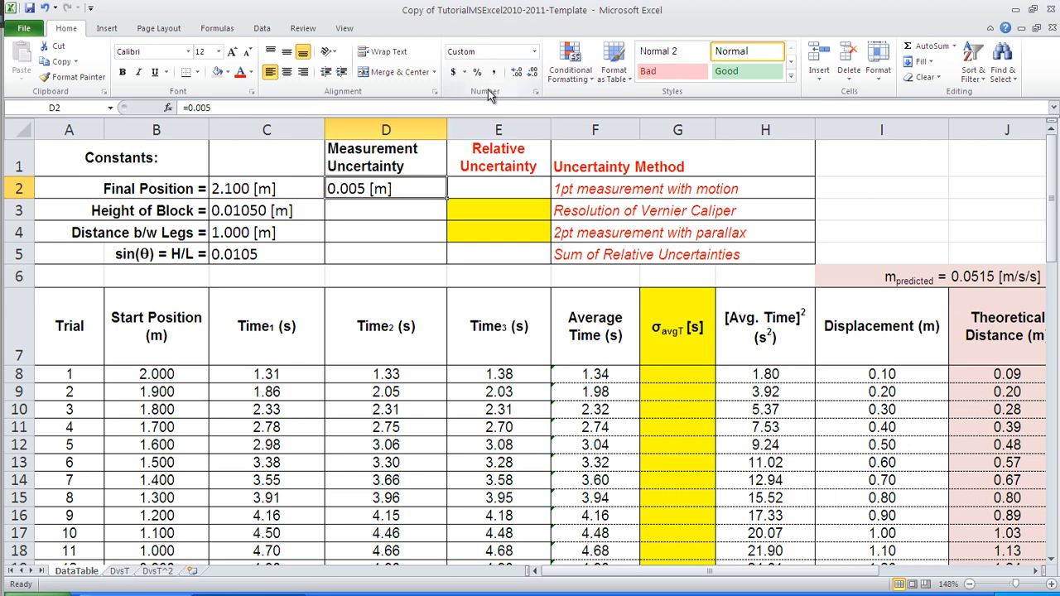
- Open D2's custom number format for editing, with the cursor at the start of the format code and the dialog moved aside
left_click(534, 93)
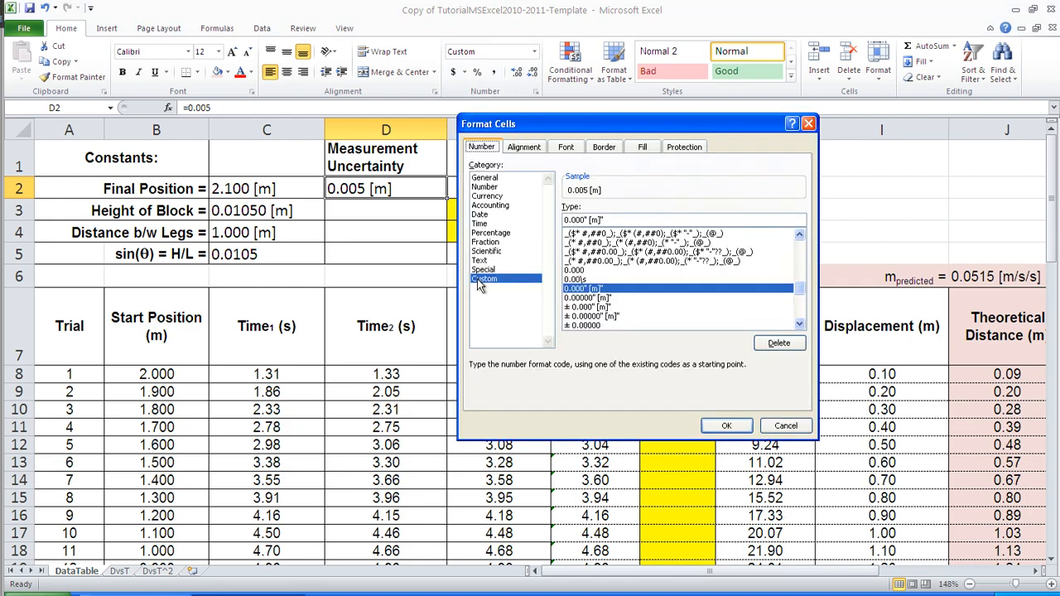
left_click(570, 219)
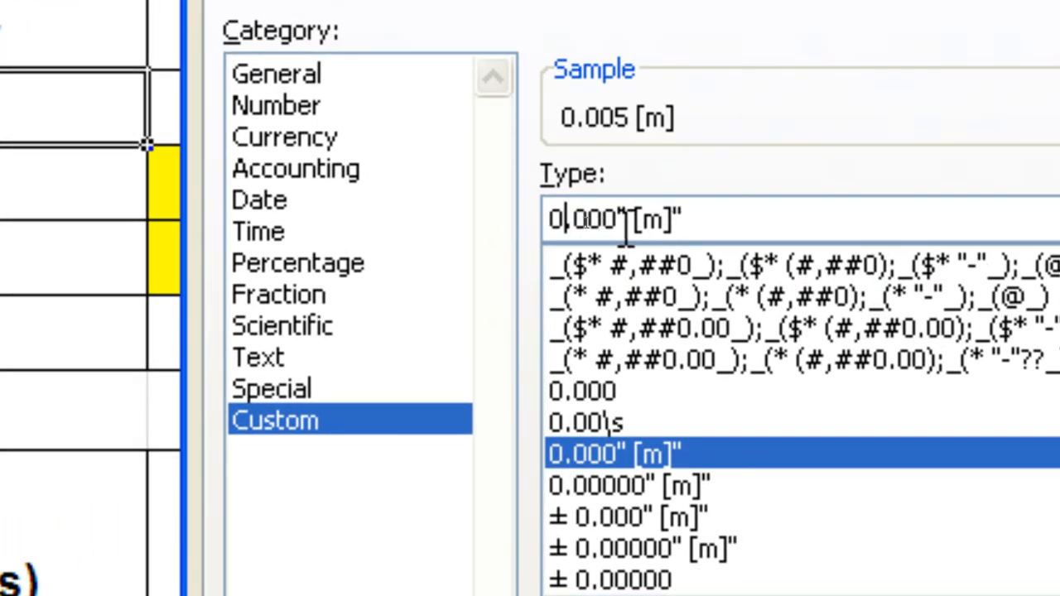
left_click(551, 220)
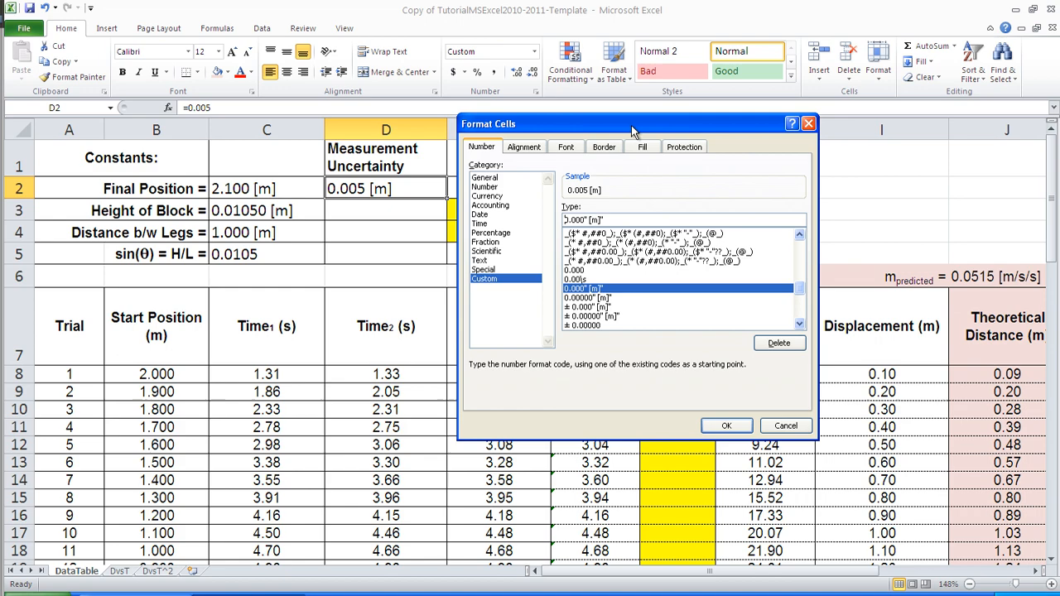
left_click_drag(631, 125, 204, 113)
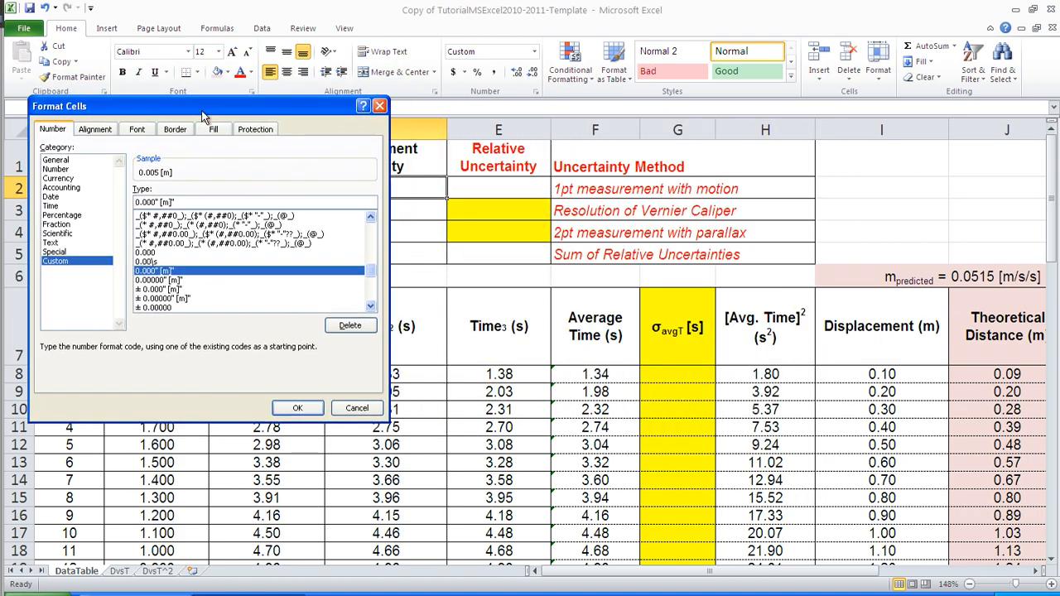
- Copy the plus-minus sign (±) in Arial from Character Map and close Character Map
left_click(38, 594)
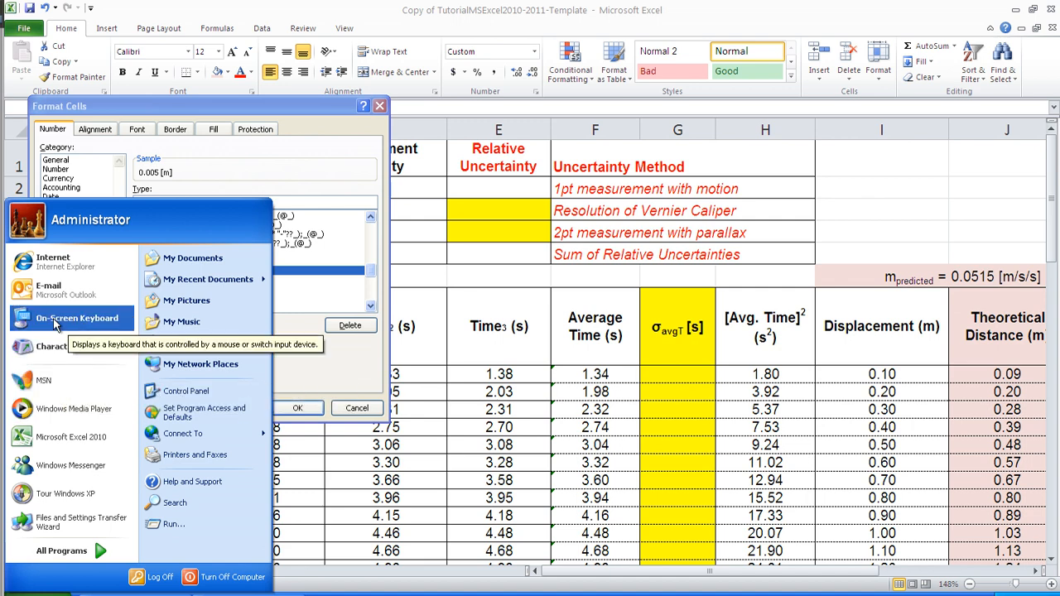
left_click(54, 346)
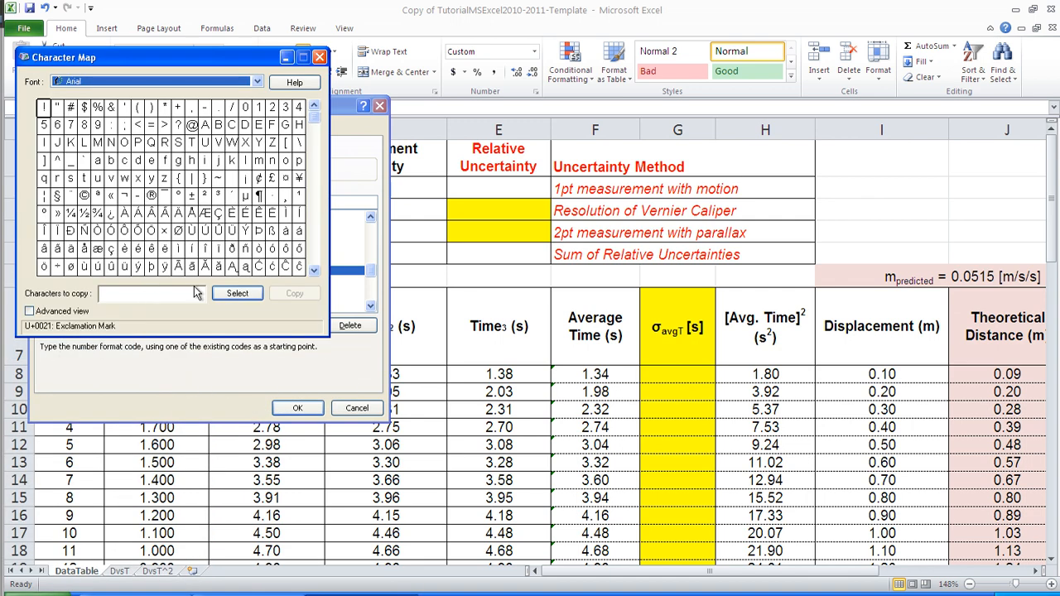
left_click(192, 196)
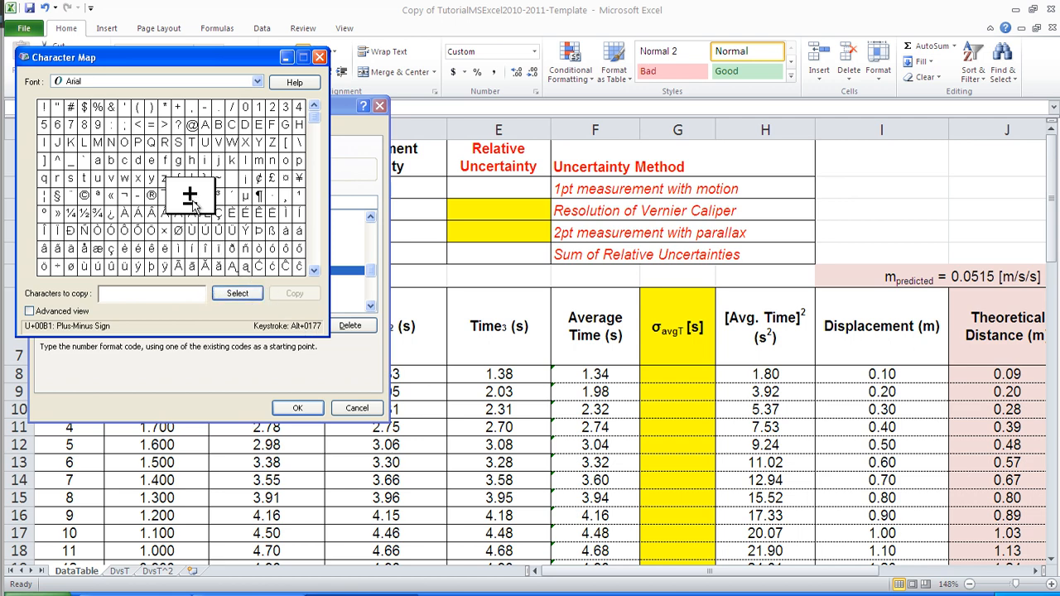
double_click(191, 201)
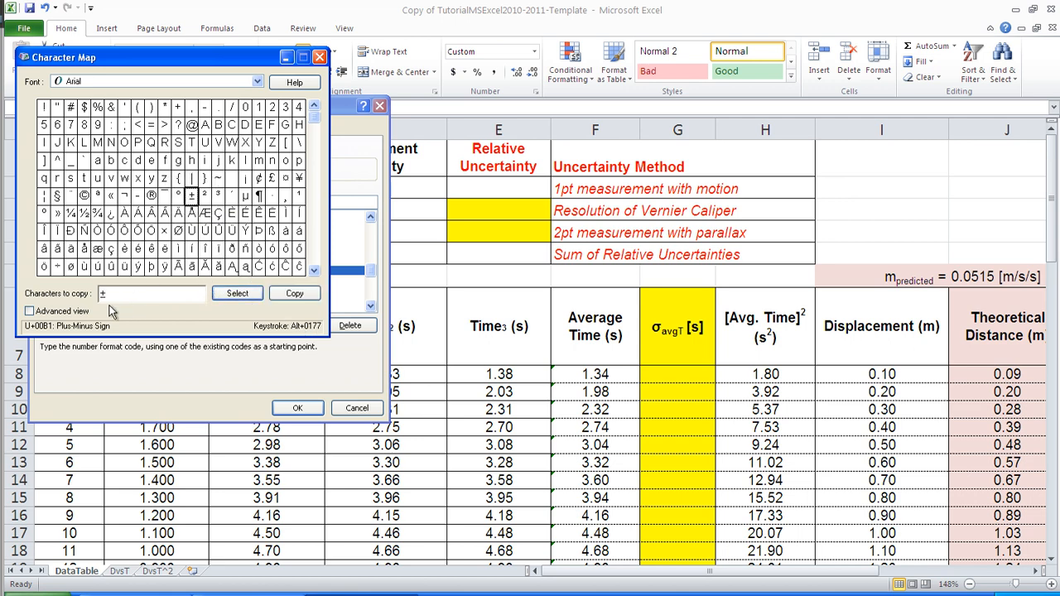
left_click(284, 300)
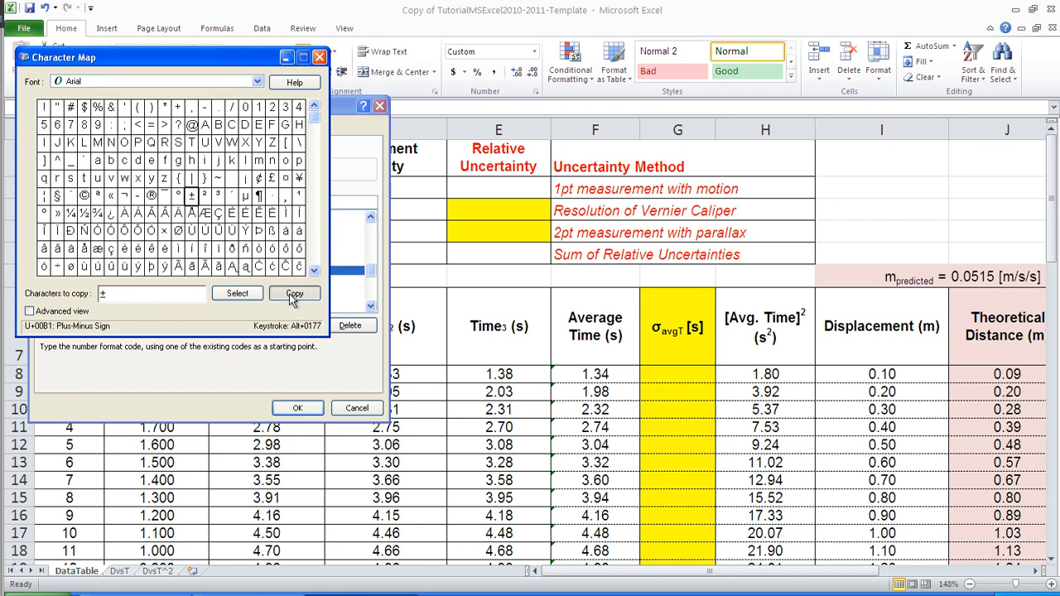
left_click(319, 57)
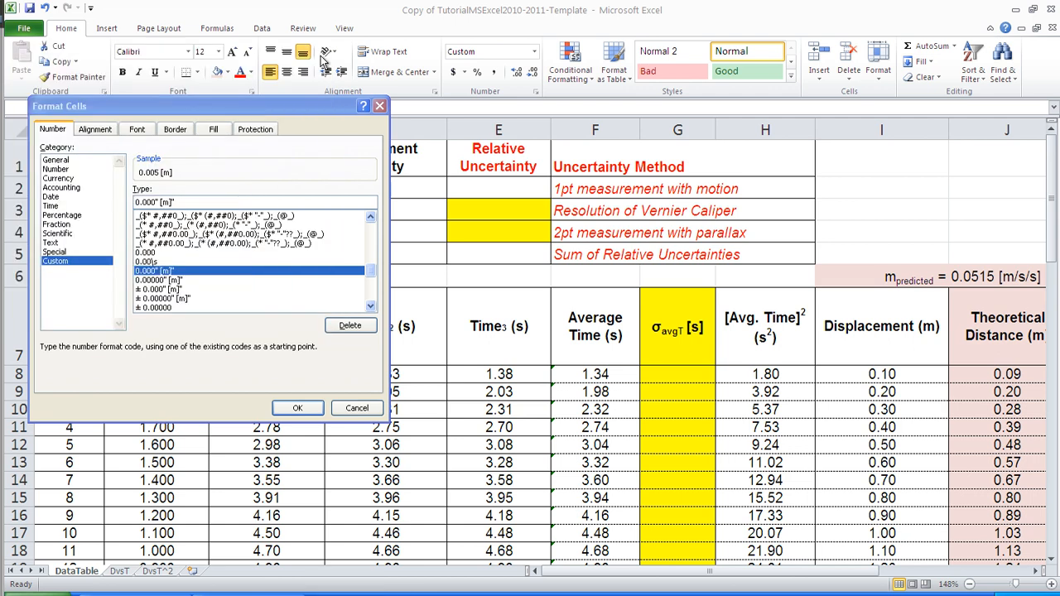
- Try the copied ± sign at the start of D2's custom format code and remove it again
left_click(134, 202)
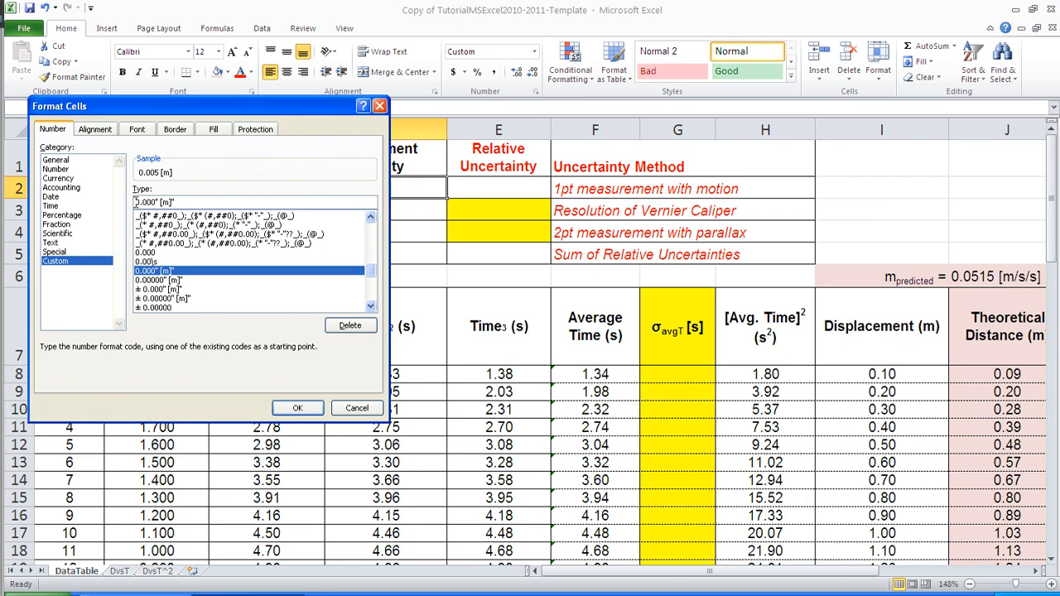
key("ctrl+v")
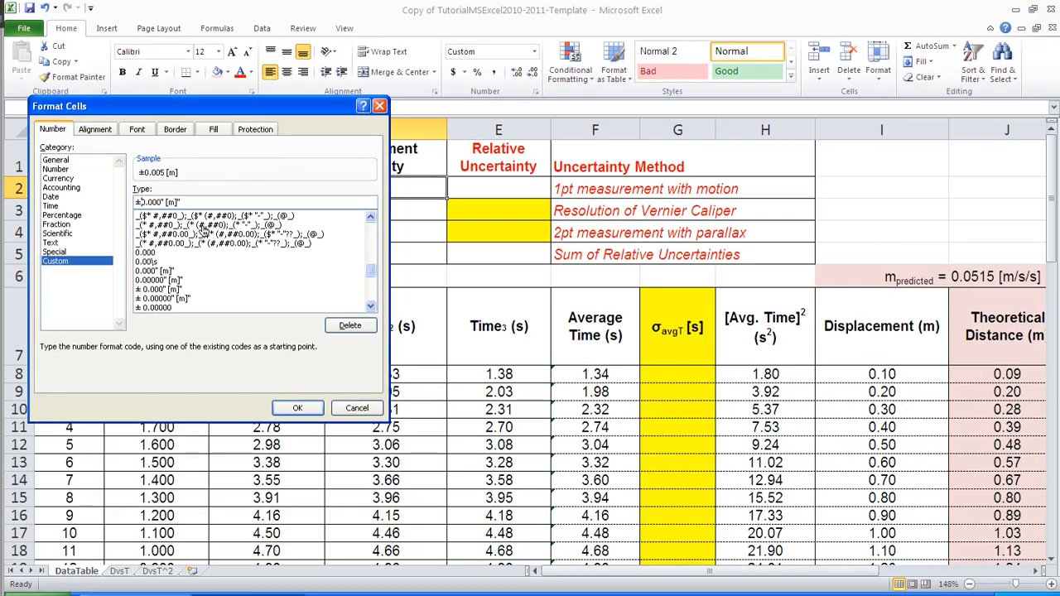
key("BackSpace")
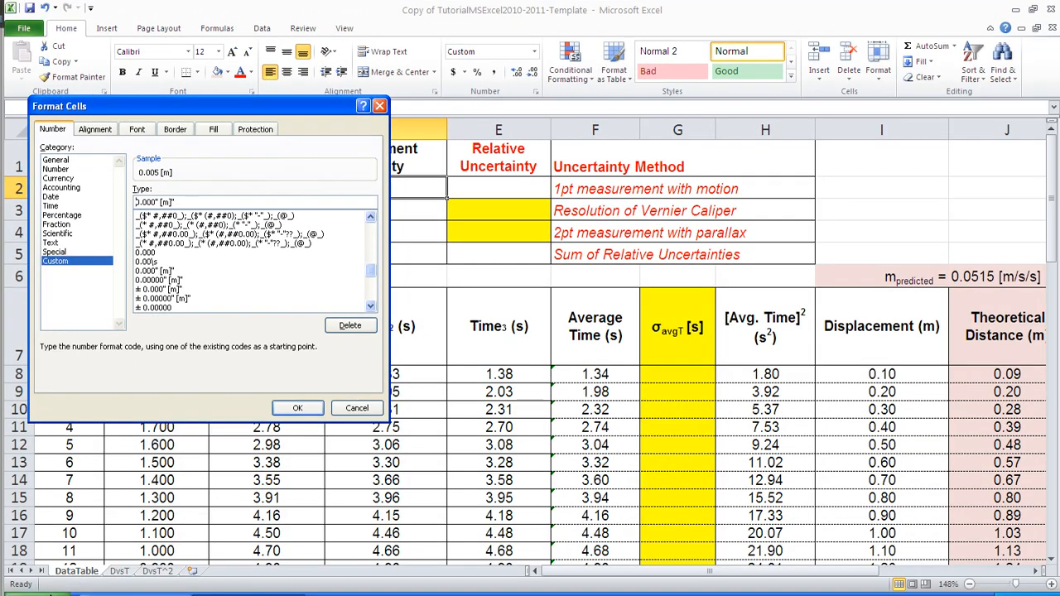
- Look up the keystroke code of the plus-minus sign (±) in Character Map and close Character Map
left_click(50, 595)
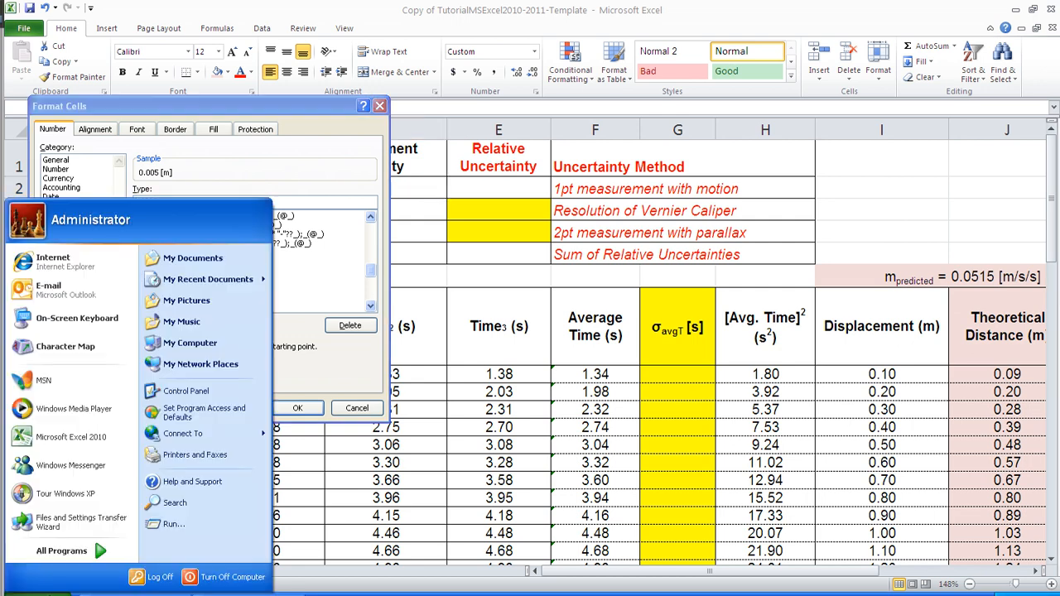
left_click(57, 348)
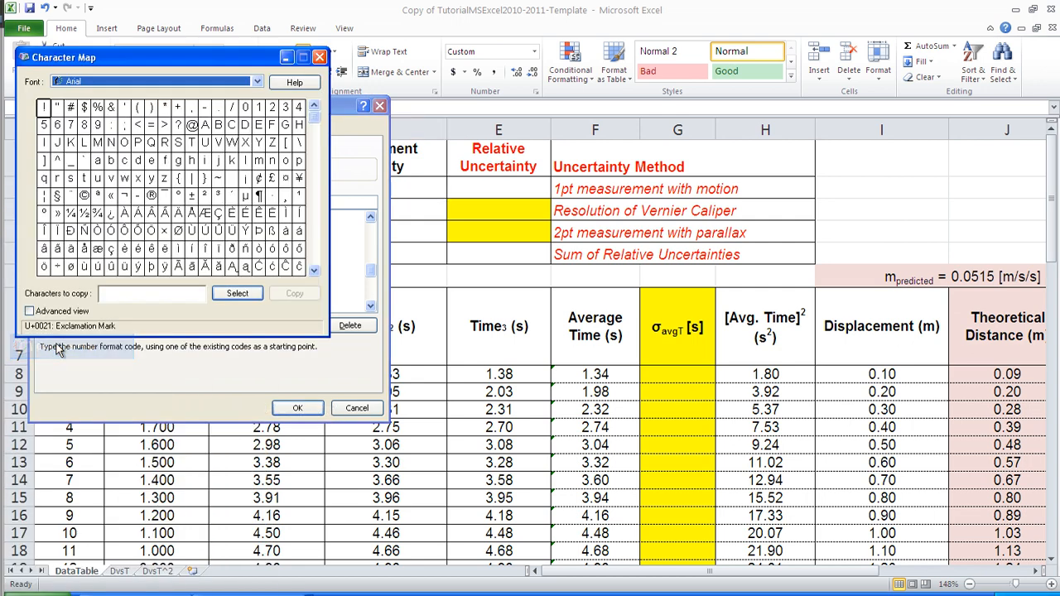
left_click(204, 196)
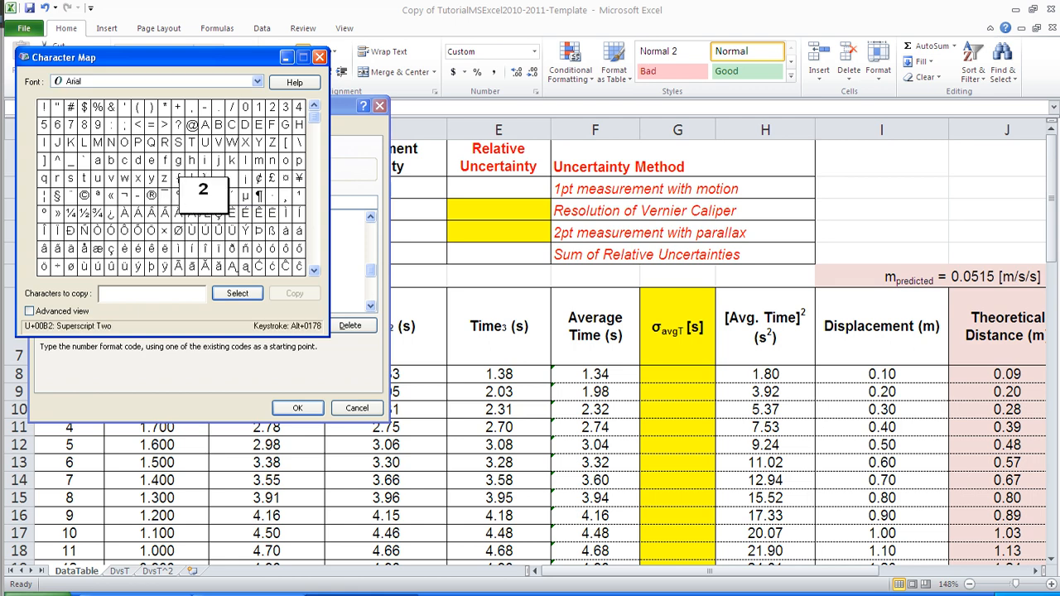
left_click(190, 197)
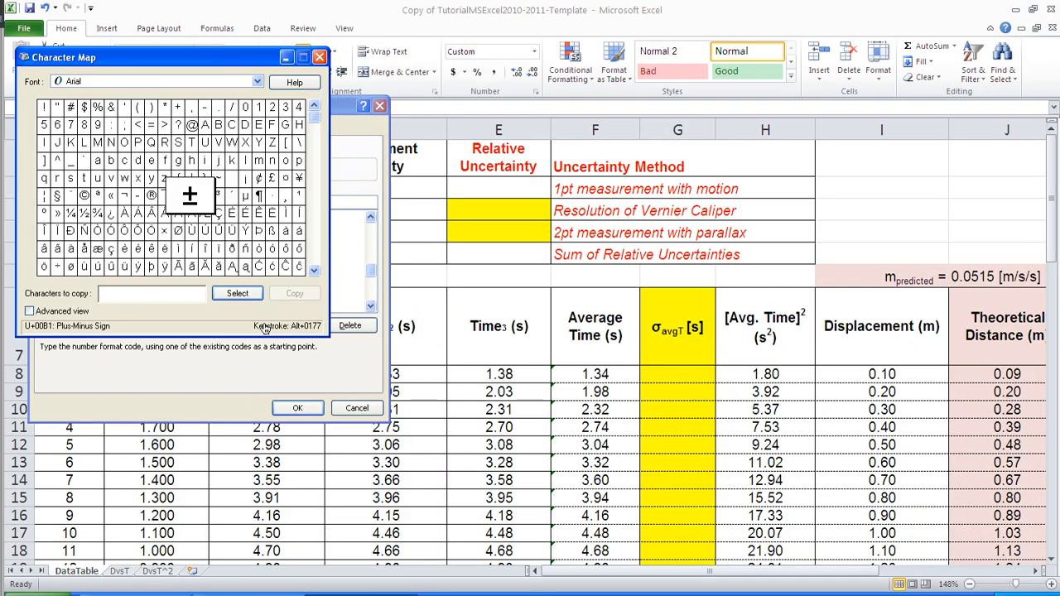
left_click(320, 59)
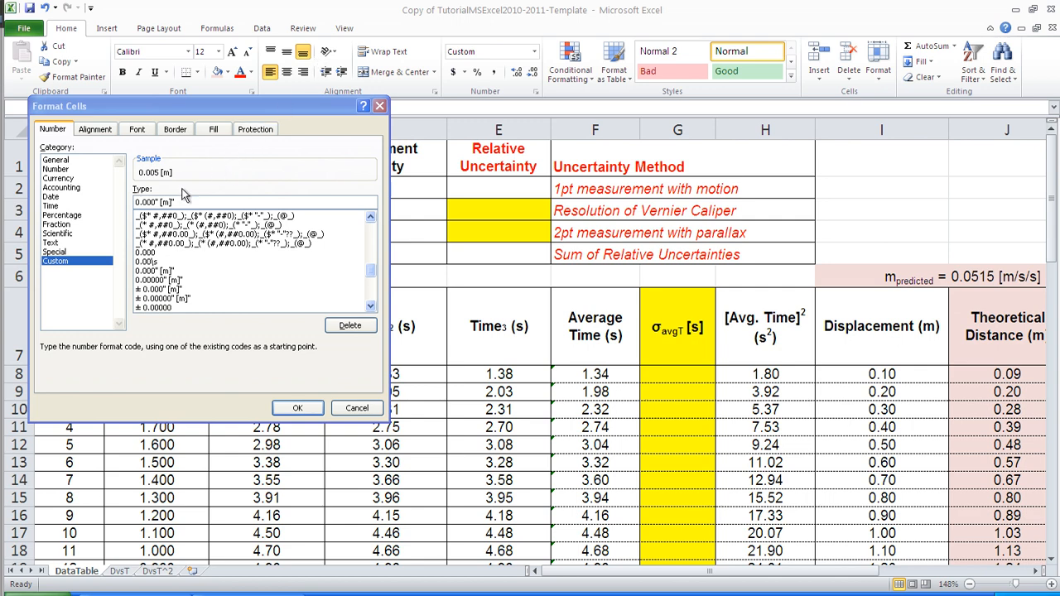
- Open the On-Screen Keyboard, place it clear of the Format Cells dialog, and postpone the Windows restart
left_click(43, 593)
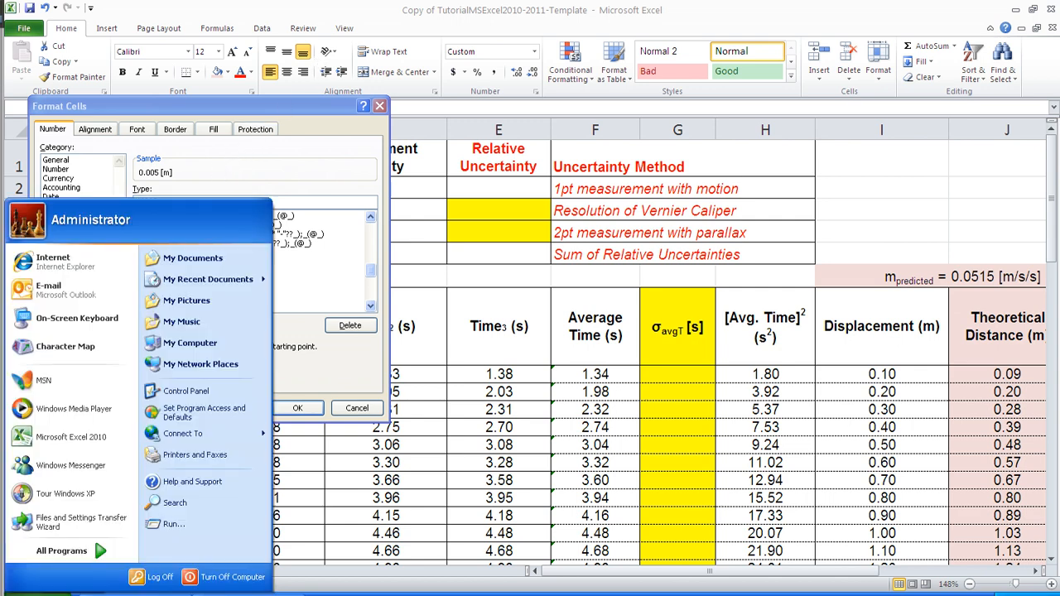
left_click(56, 319)
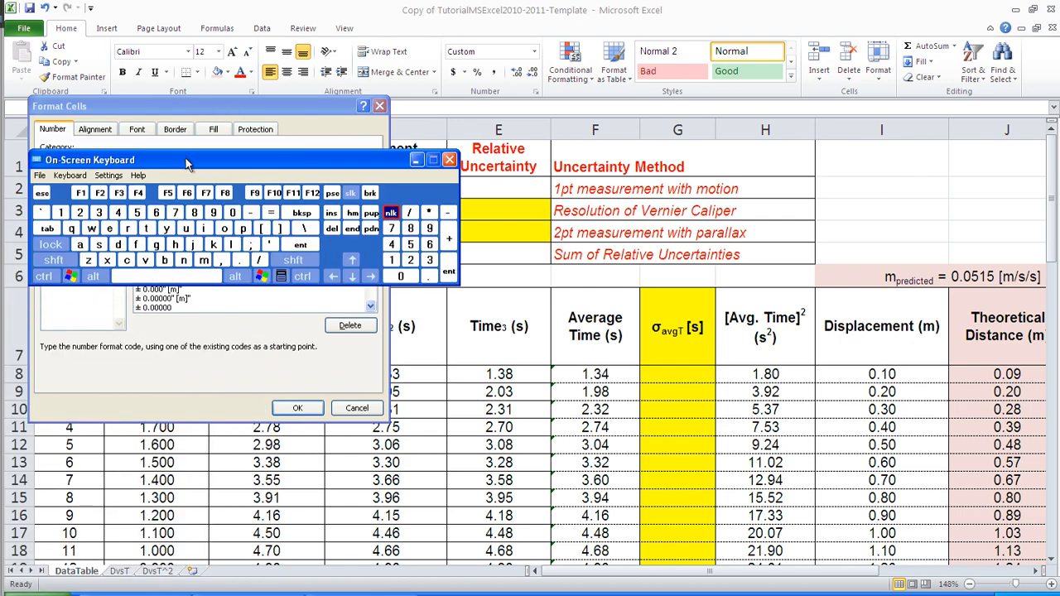
left_click_drag(164, 166, 568, 155)
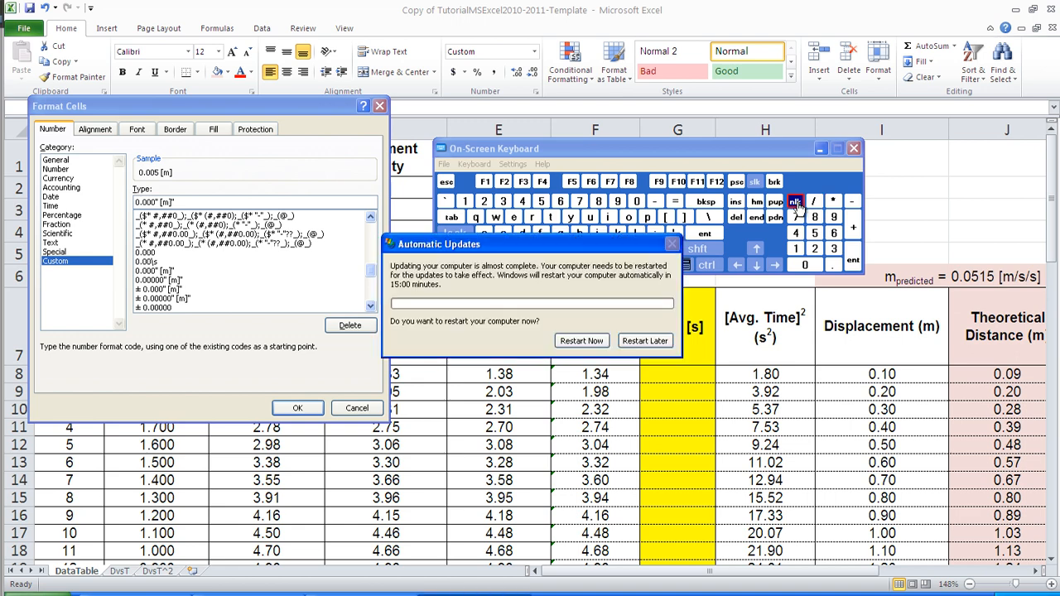
left_click(644, 340)
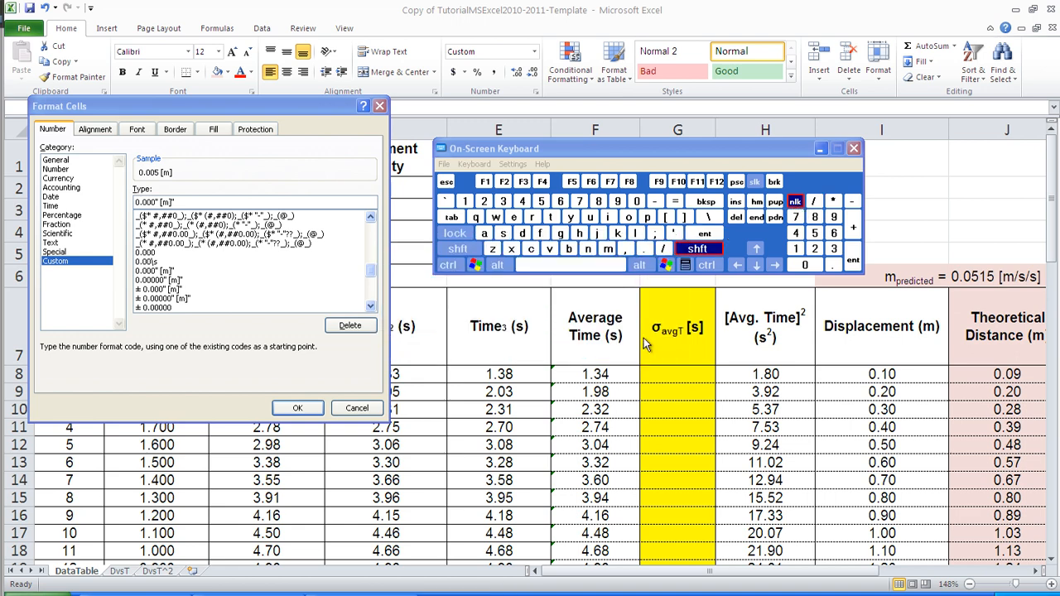
- Insert ± at the start of D2's custom format using character code 0177 on the On-Screen Keyboard, close the keyboard and apply the format
left_click(643, 266)
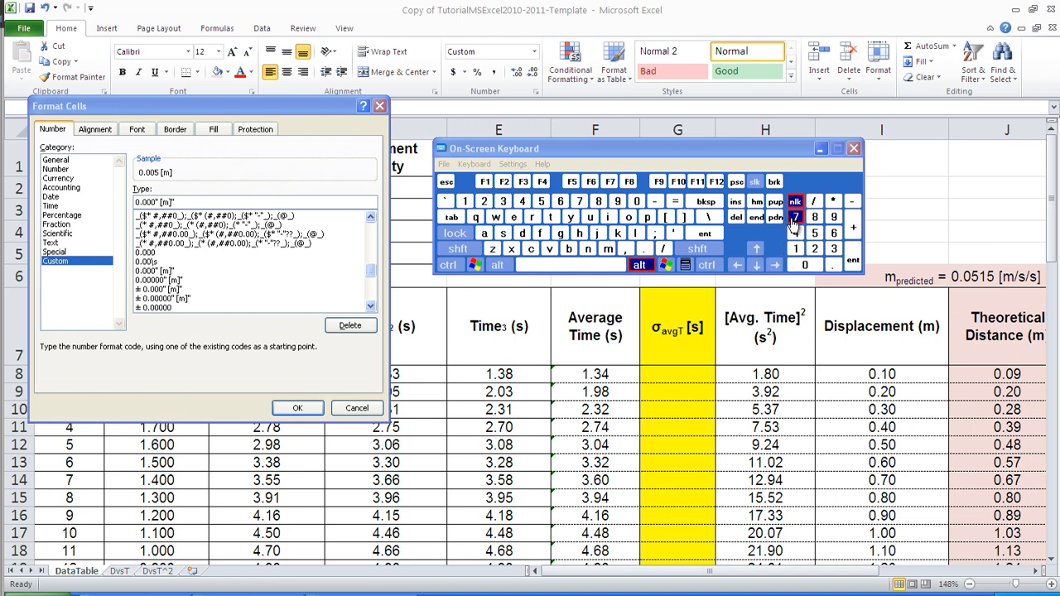
left_click(639, 266)
left_click(140, 203)
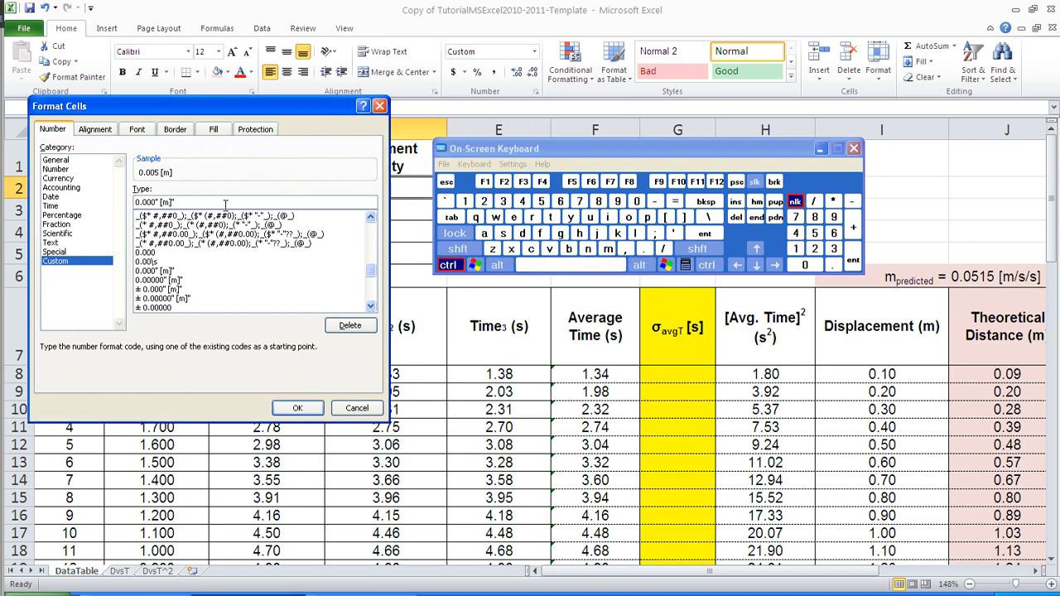
left_click(640, 266)
left_click(809, 265)
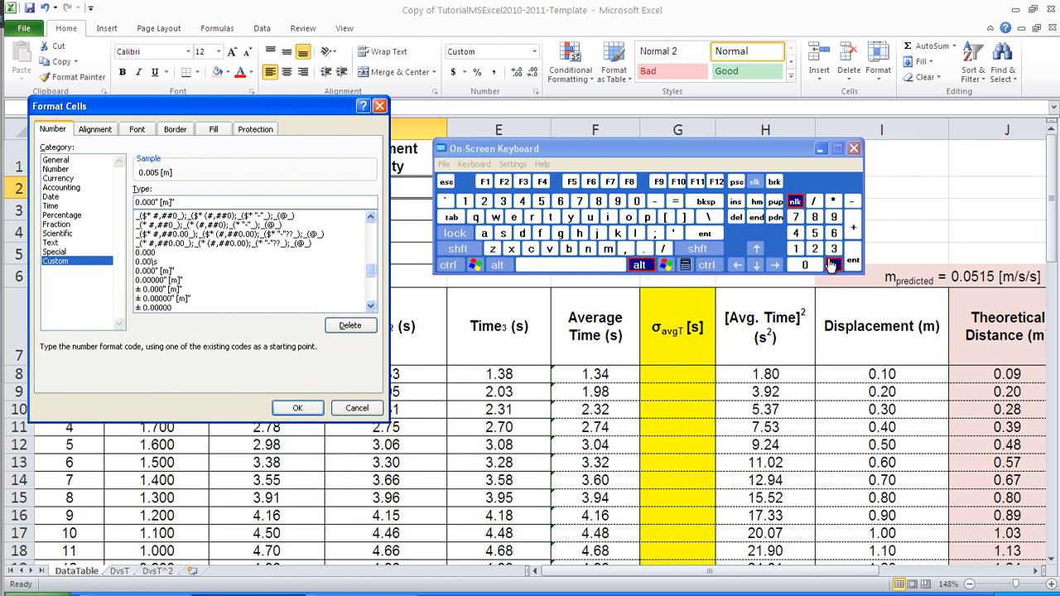
left_click(797, 249)
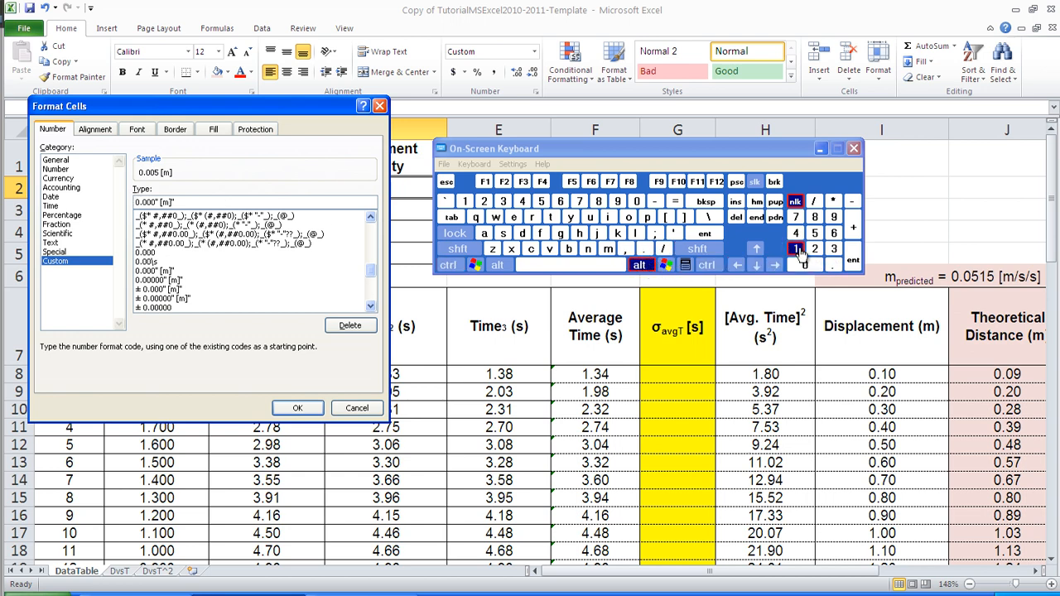
left_click(794, 218)
left_click(639, 265)
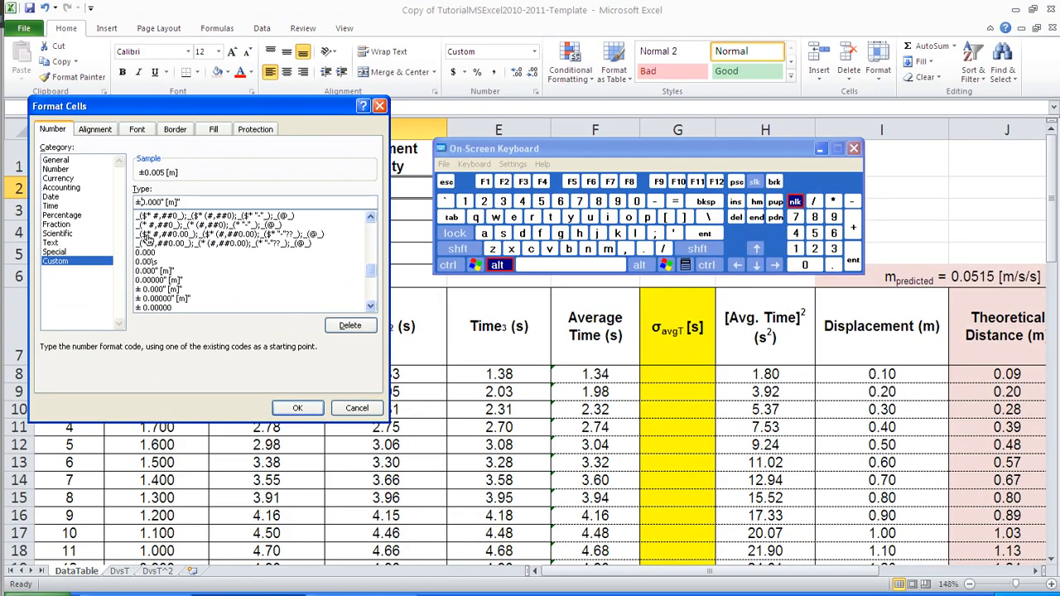
left_click(852, 149)
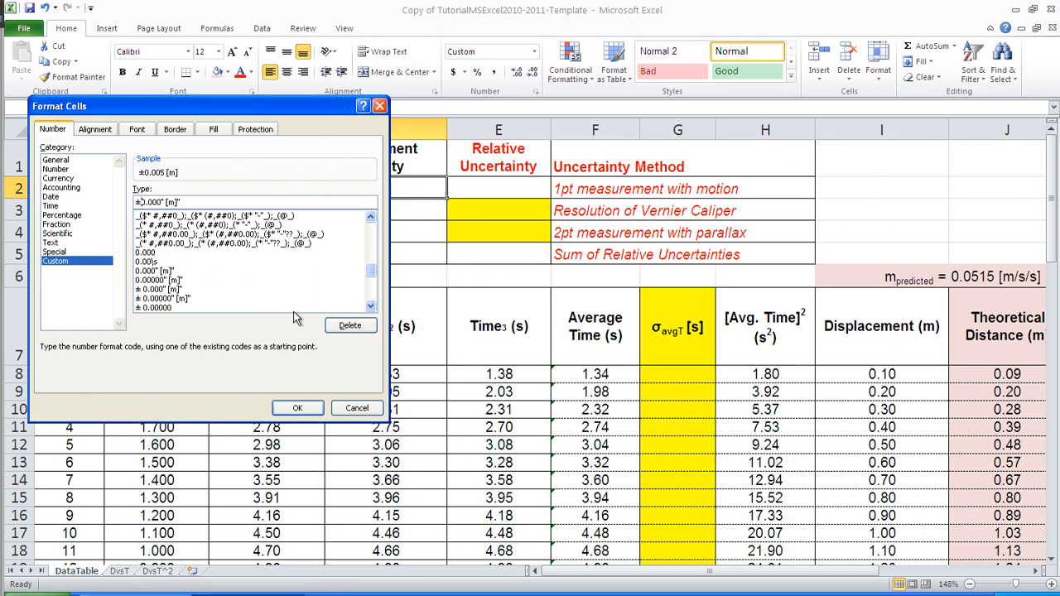
left_click(298, 408)
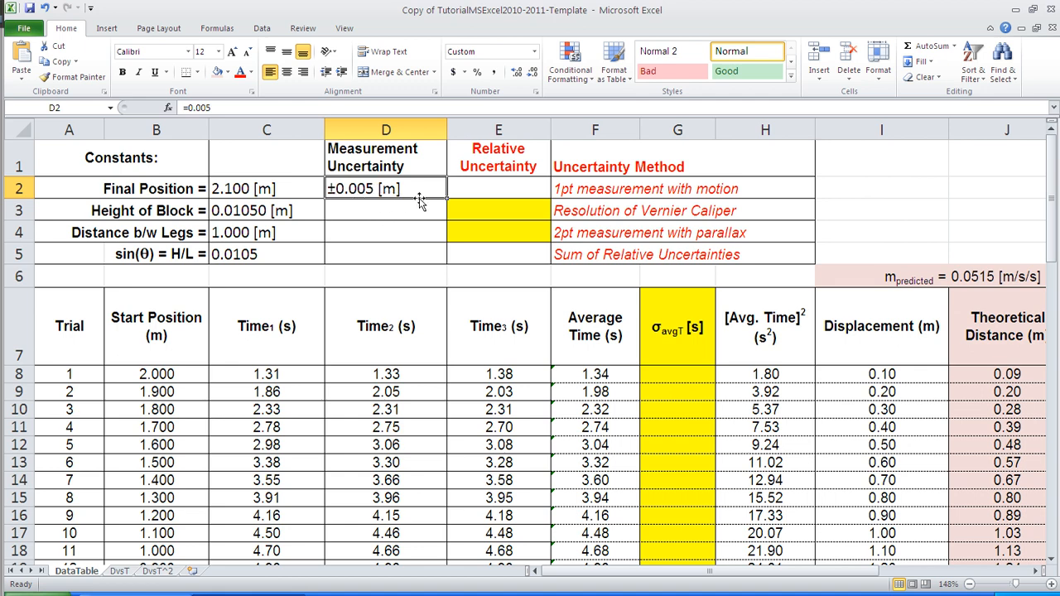
- Fill Final Position's measurement uncertainty from D2 down to D3 and change D3's formula to =0.00005 for Height of Block
left_click_drag(446, 196, 445, 212)
double_click(370, 211)
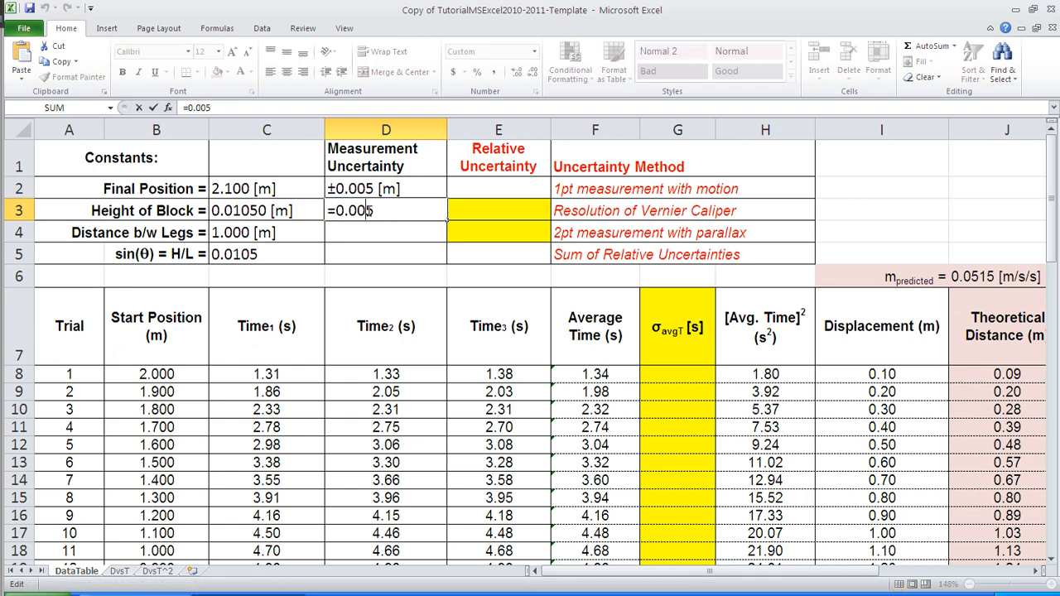
type("000")
key("Return")
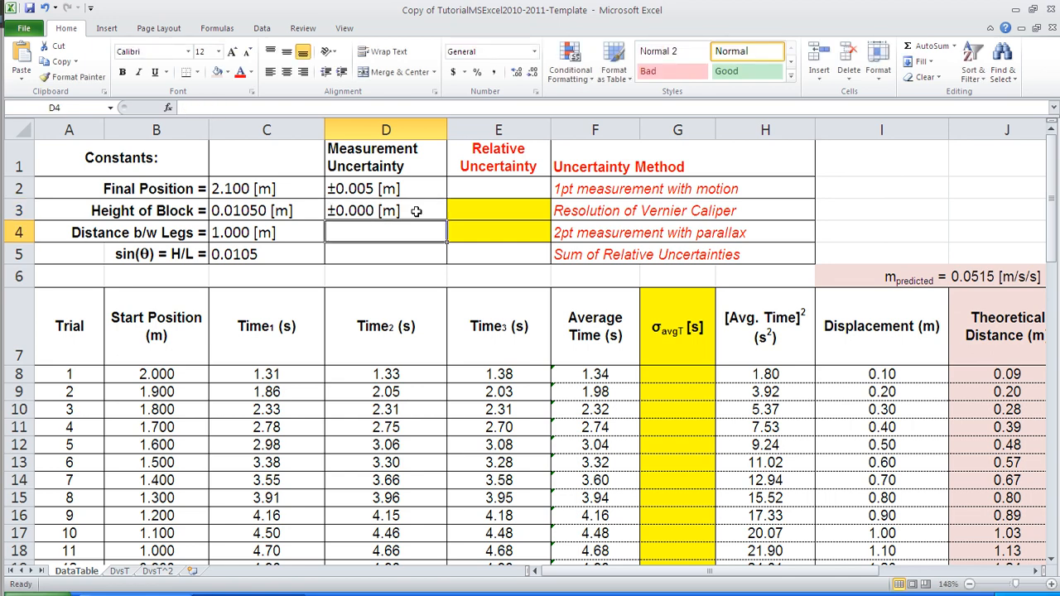
- Show the Height of Block measurement uncertainty in D3 with five decimal places
left_click(370, 212)
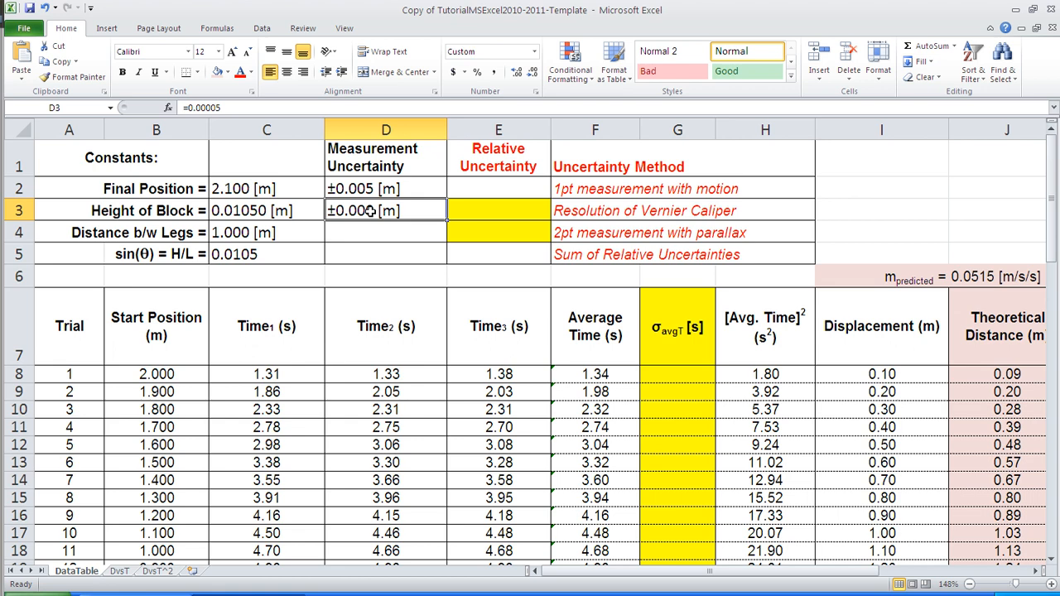
left_click(516, 72)
left_click(516, 72)
- Enter the formula =D3/C3 in E3 for the relative uncertainty of Height of Block
left_click(489, 213)
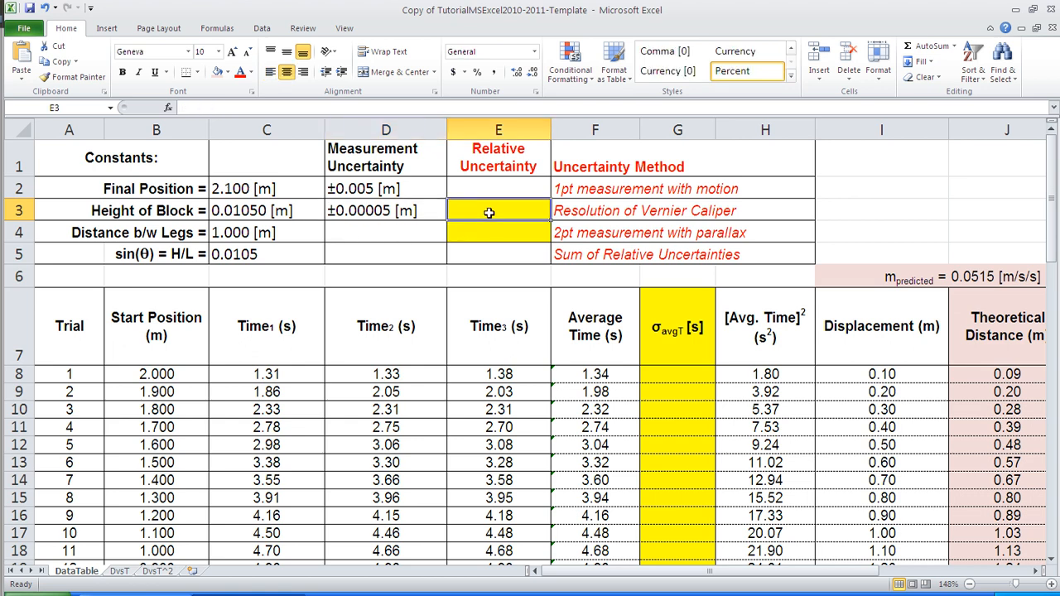
type("=")
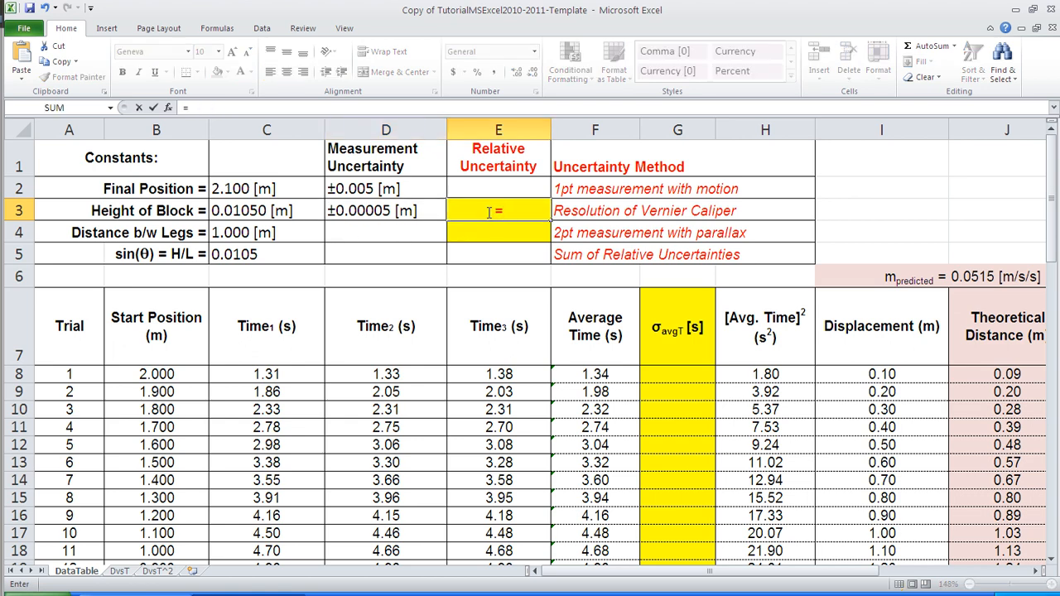
left_click(404, 211)
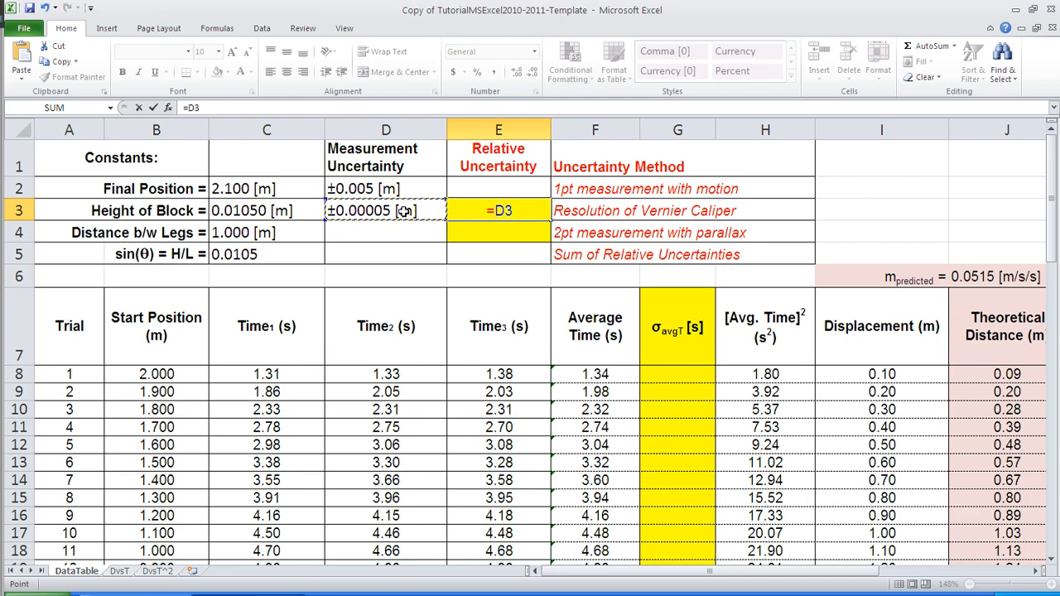
type("/")
left_click(235, 212)
key("Return")
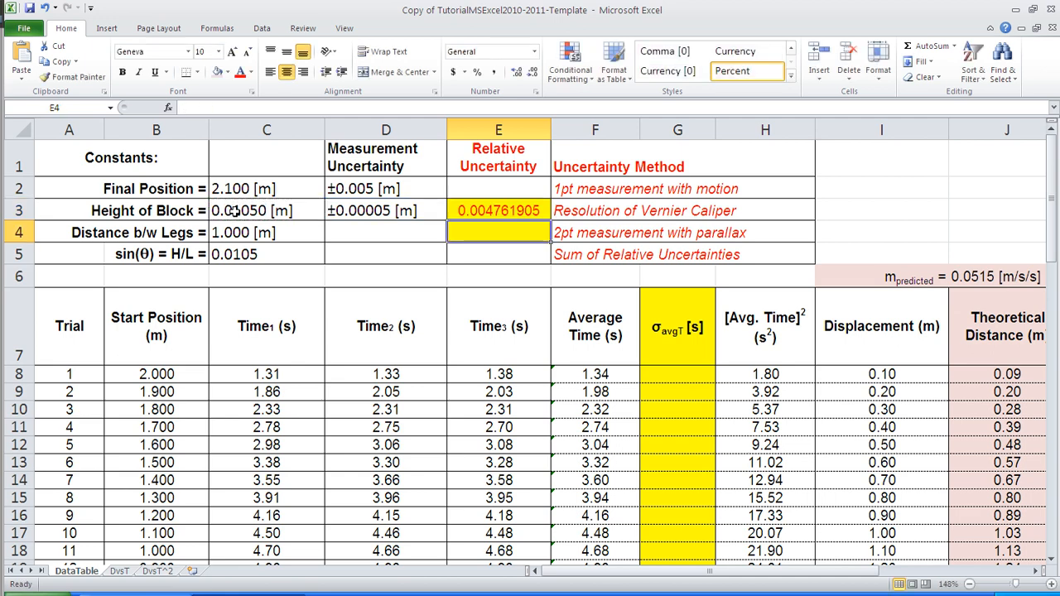
- Format the relative uncertainty in E3 as a percentage with one decimal place
left_click(486, 203)
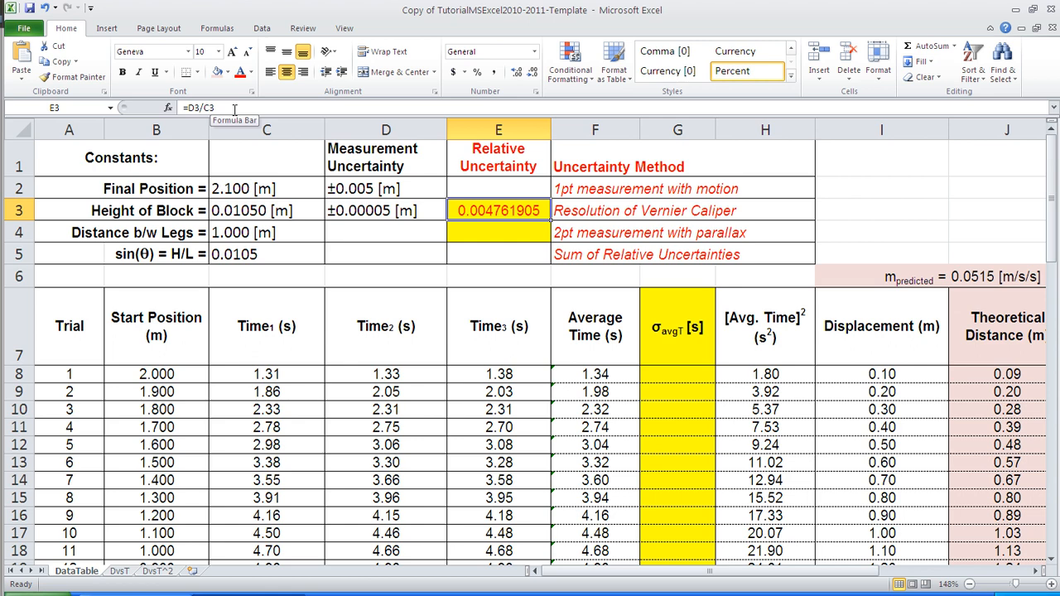
left_click(478, 73)
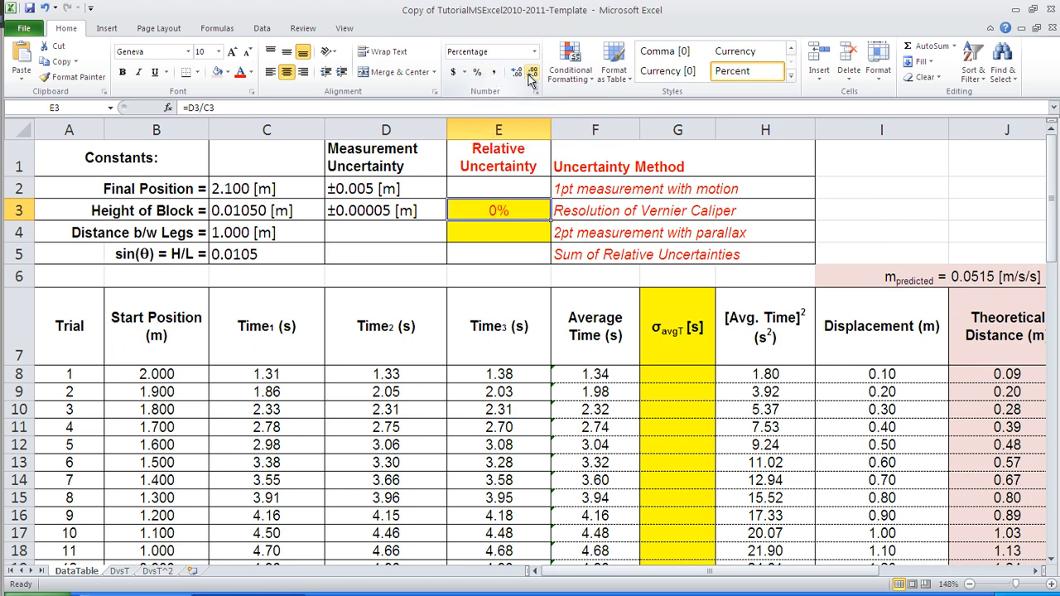
left_click(517, 73)
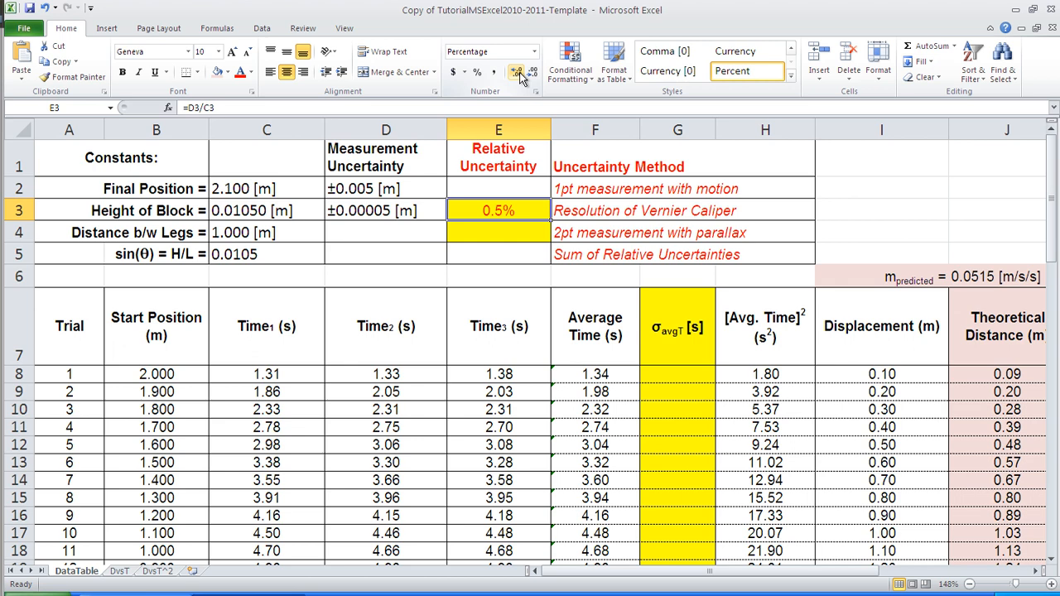
left_click(517, 73)
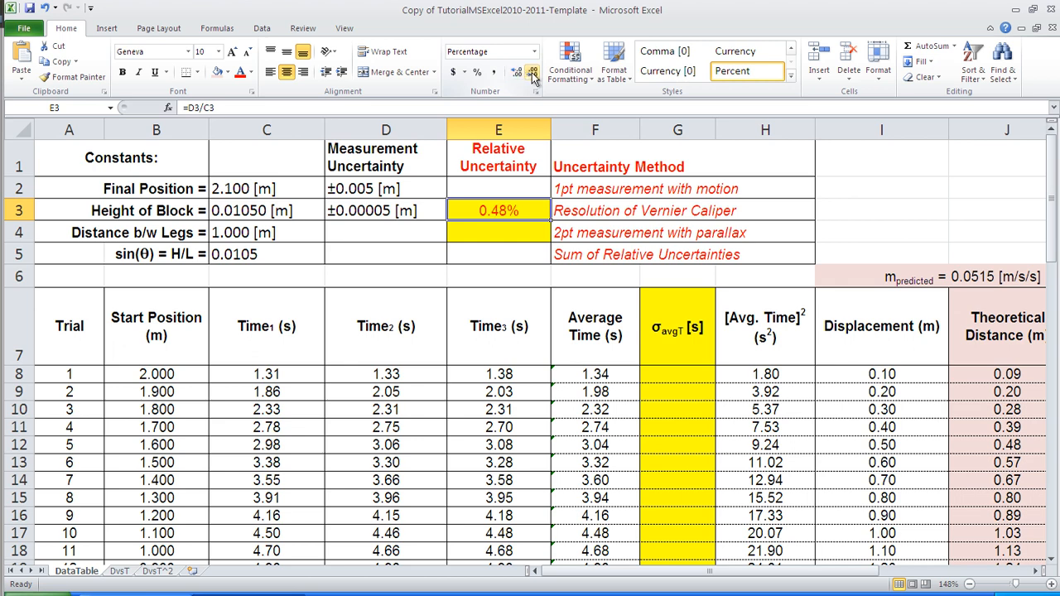
left_click(532, 73)
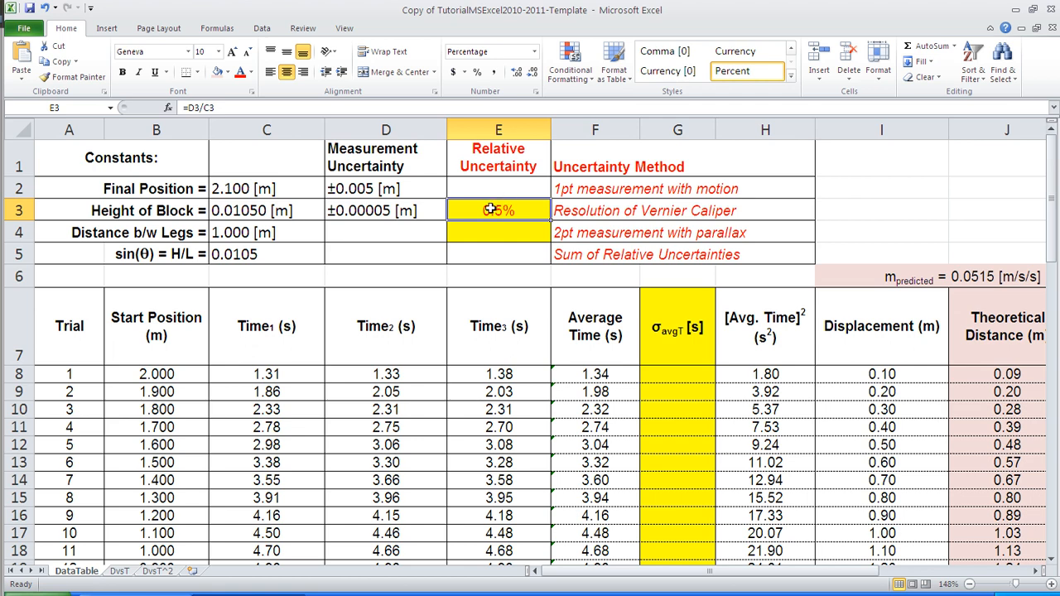
- Apply the custom number format ±0.0% to the relative uncertainty of Height of Block in E3
left_click(534, 93)
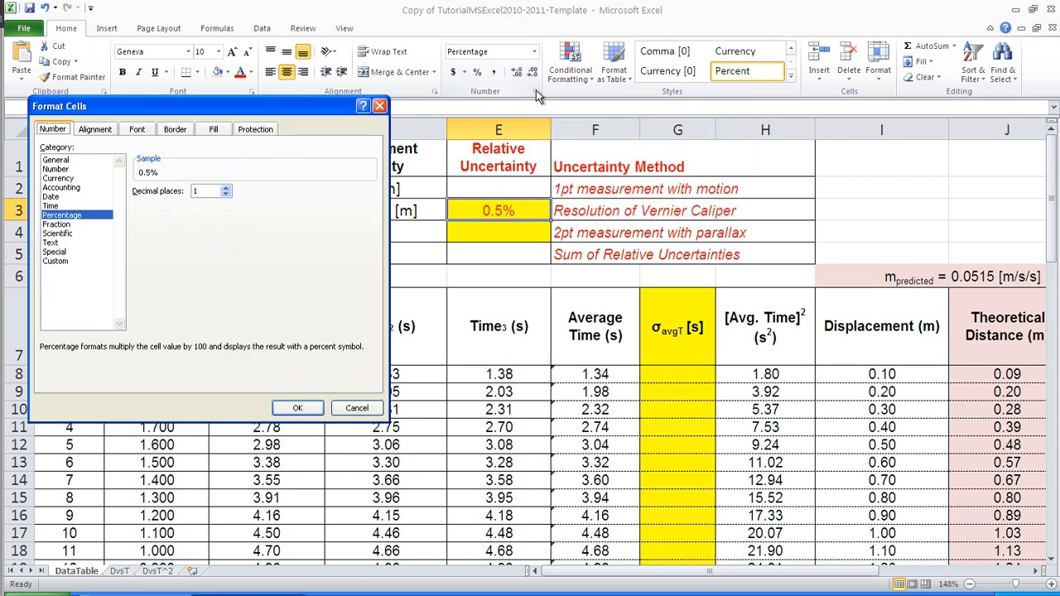
left_click(55, 260)
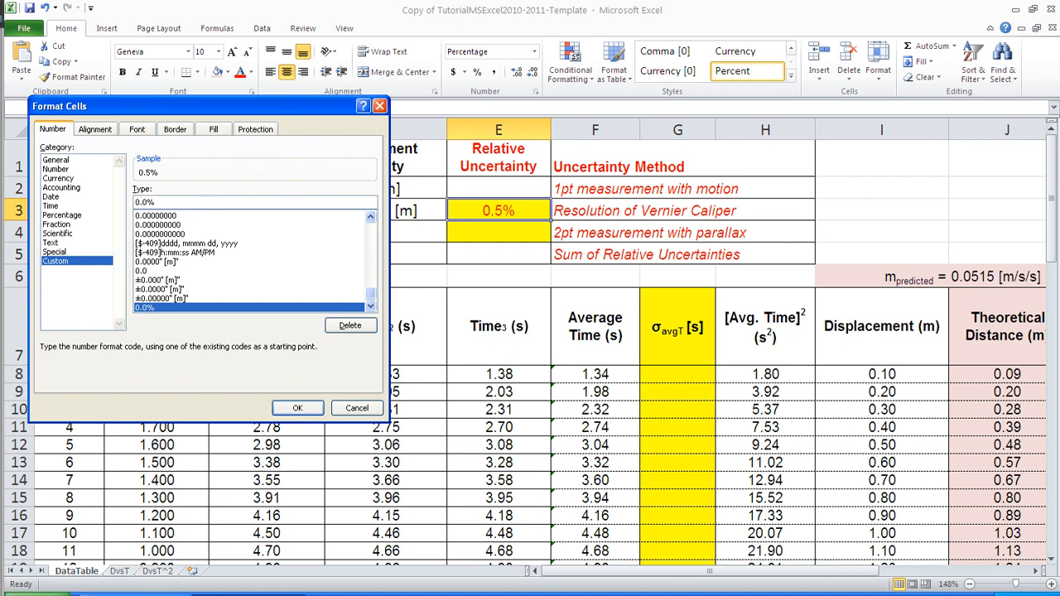
left_click(41, 592)
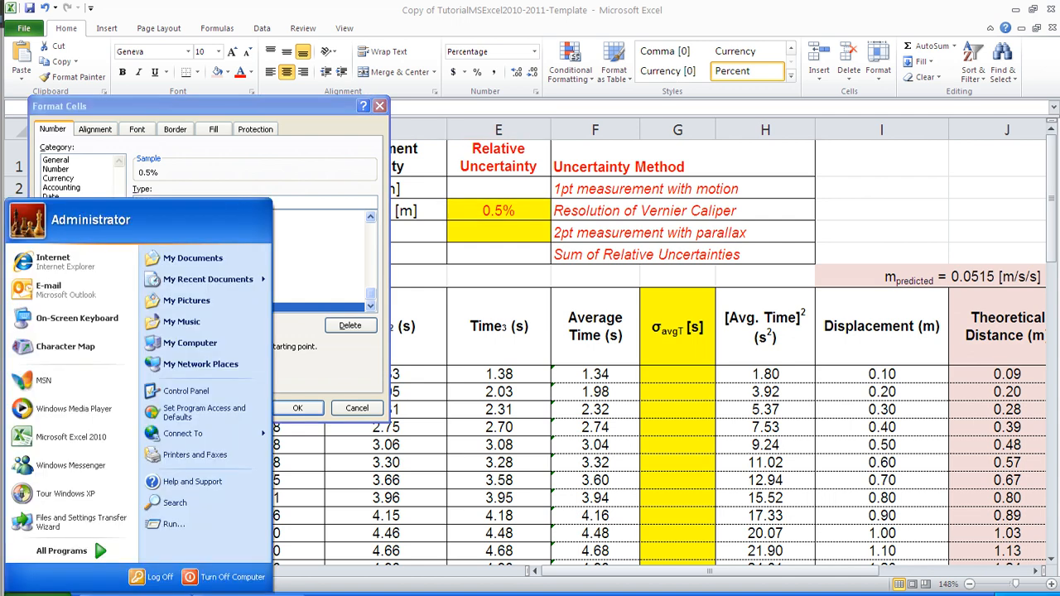
left_click(58, 323)
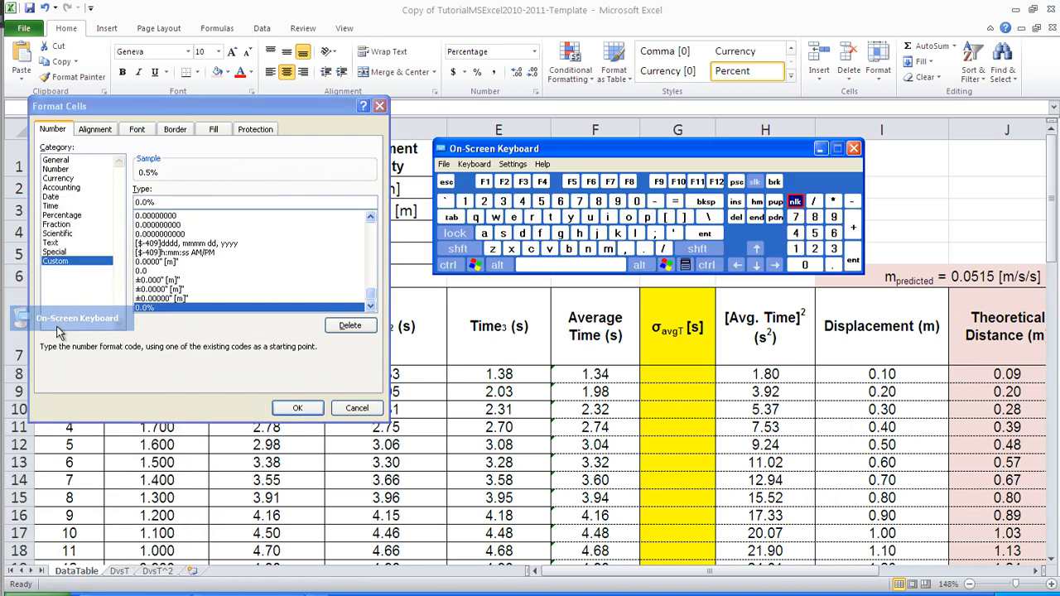
left_click(138, 206)
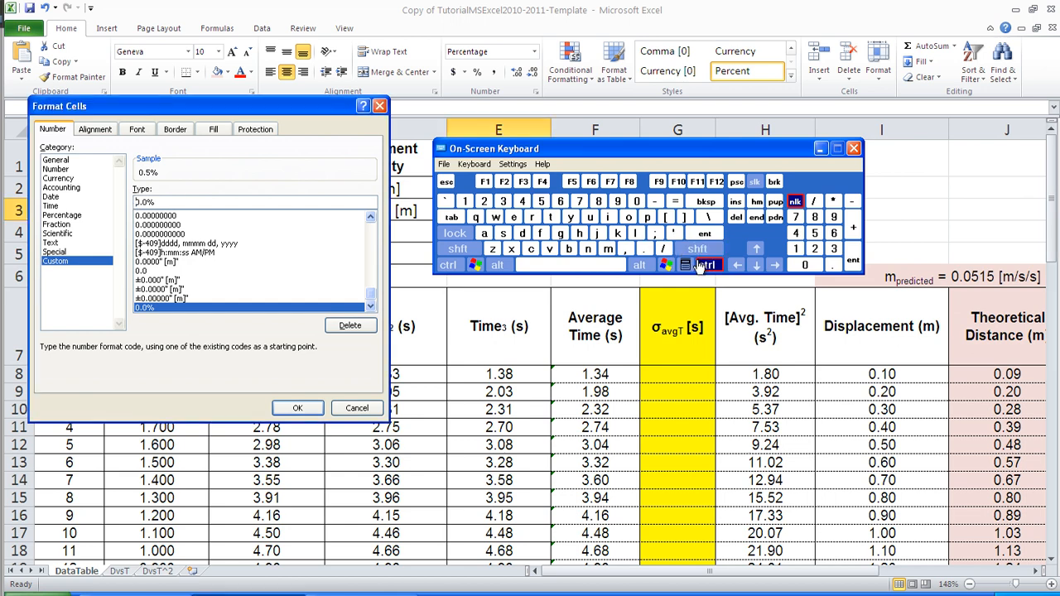
left_click(640, 266)
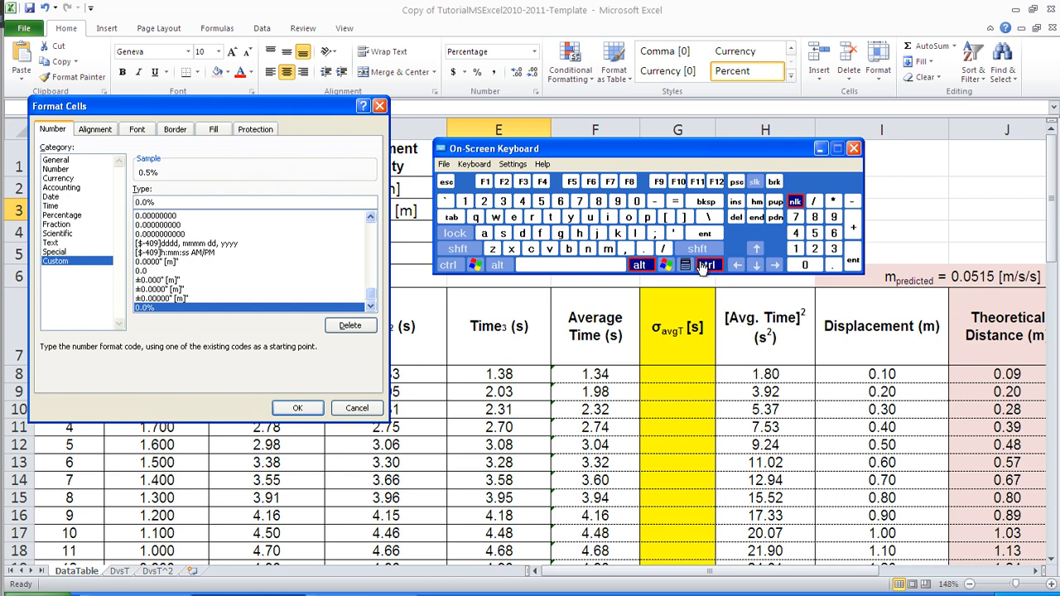
left_click(807, 265)
left_click(796, 249)
left_click(639, 266)
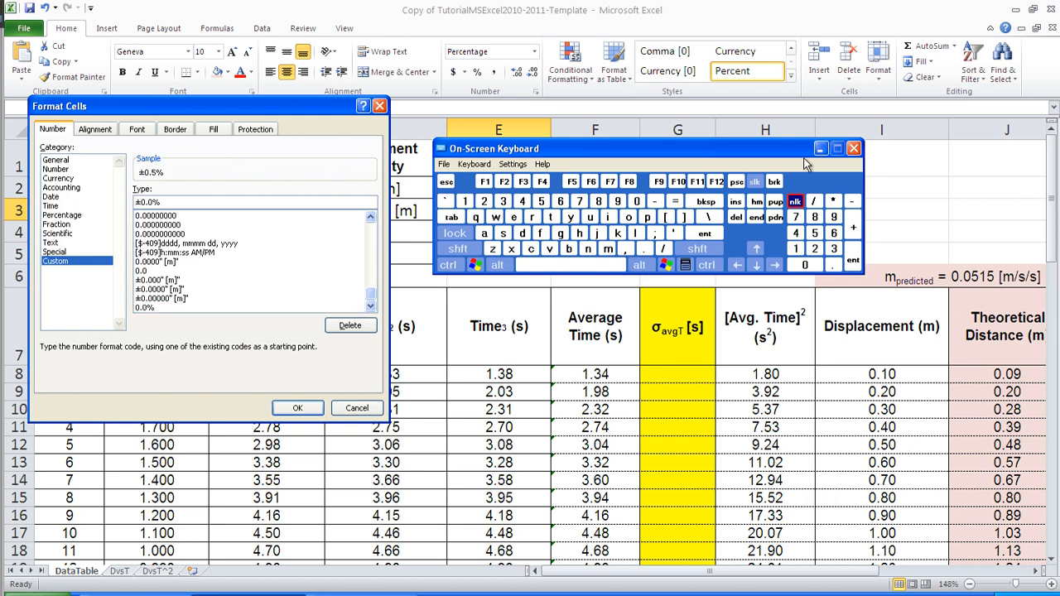
left_click(853, 149)
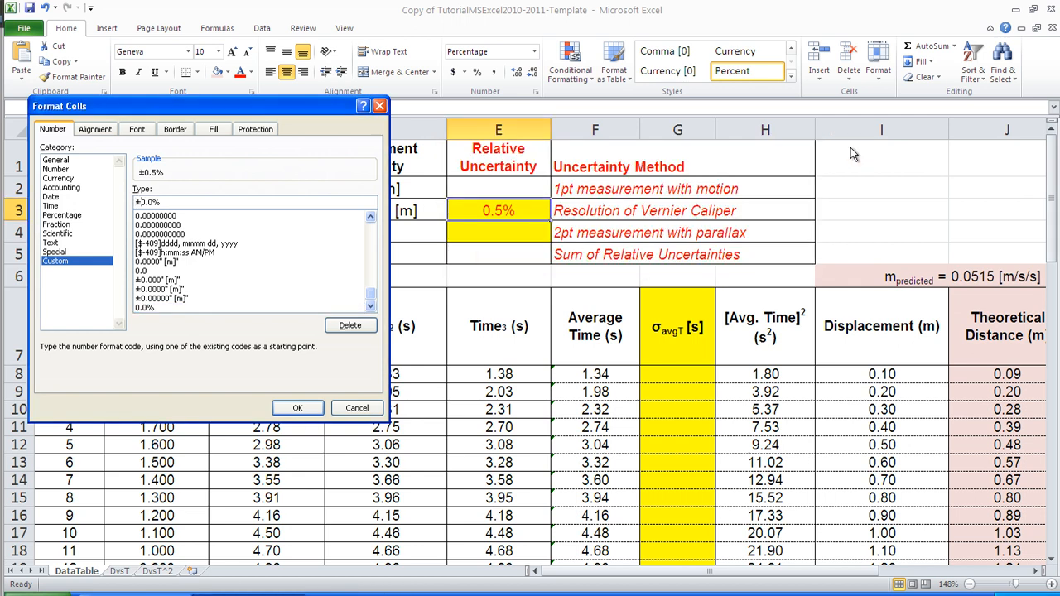
left_click(298, 408)
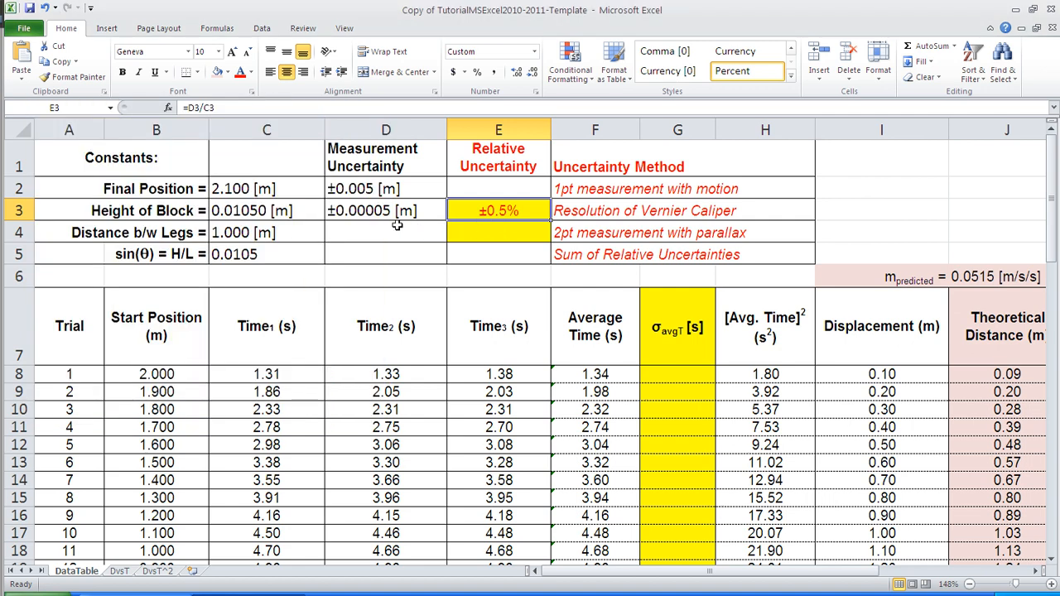
- Copy the relative uncertainty formula and formatting from E3 to E4 for Distance b/w Legs
left_click(353, 225)
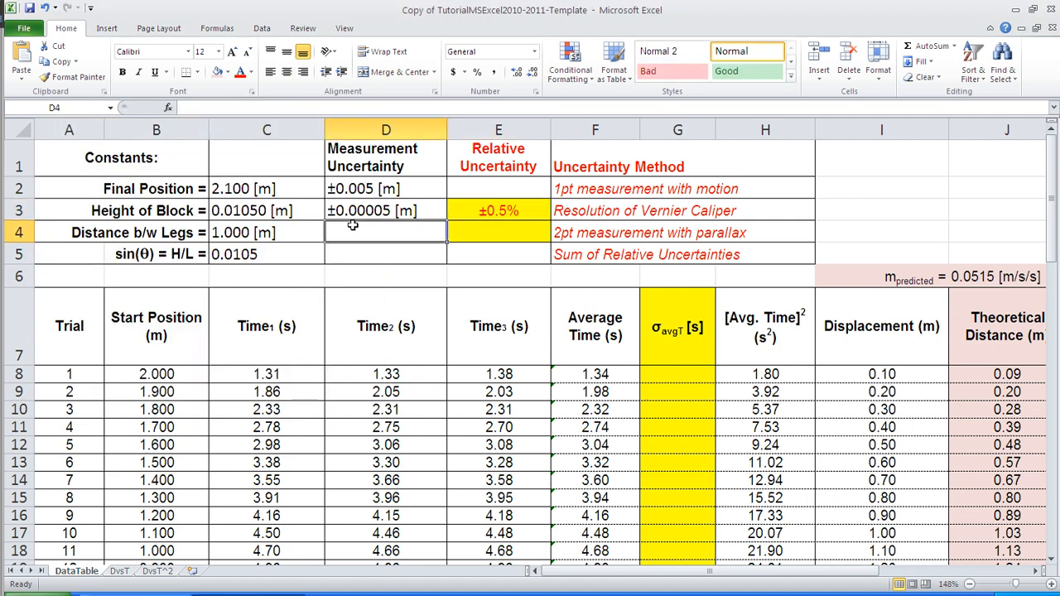
key("Up")
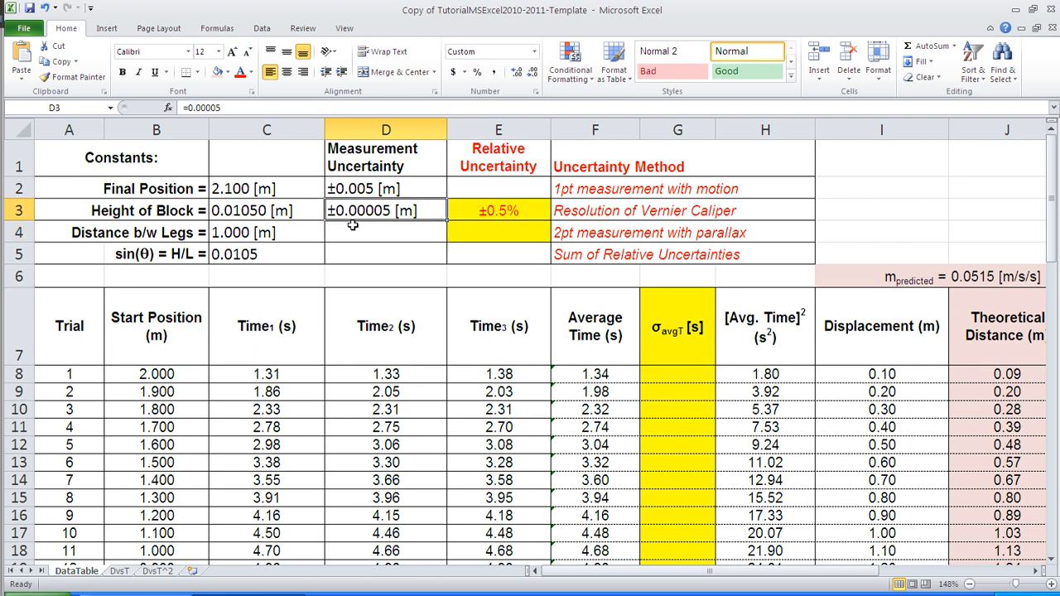
key("Right")
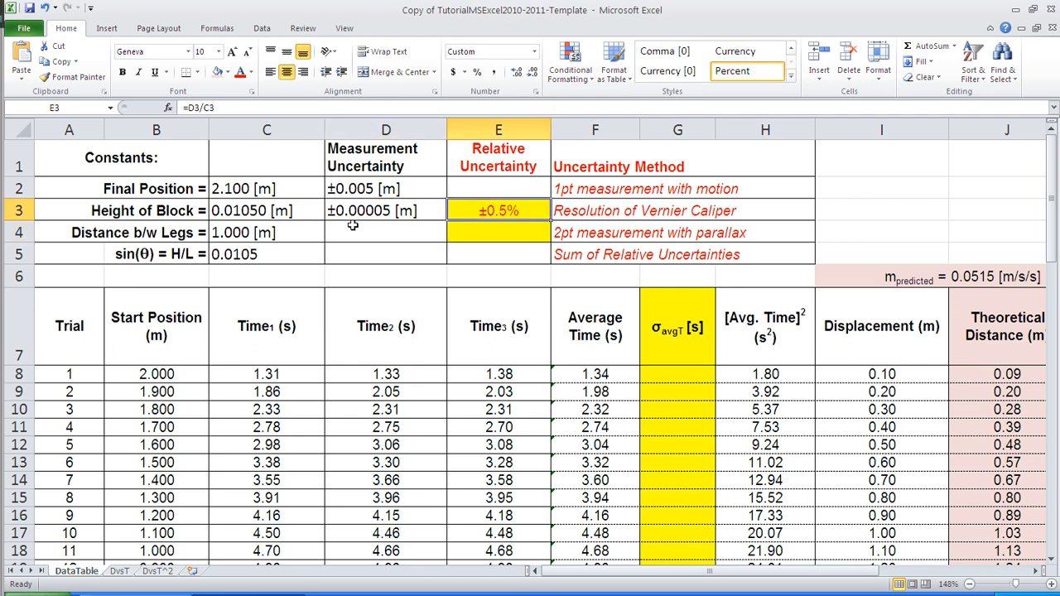
key("ctrl+c")
key("Down")
key("ctrl+v")
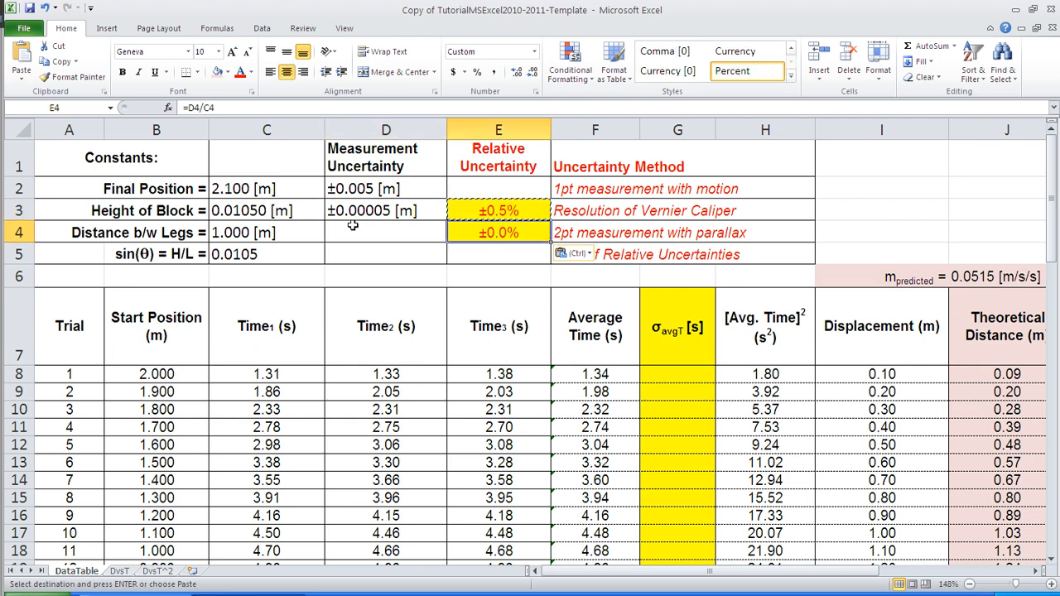
- Enter 0.001 in D4 as the measurement uncertainty of Distance b/w Legs and apply D2's formatting to it
key("Left")
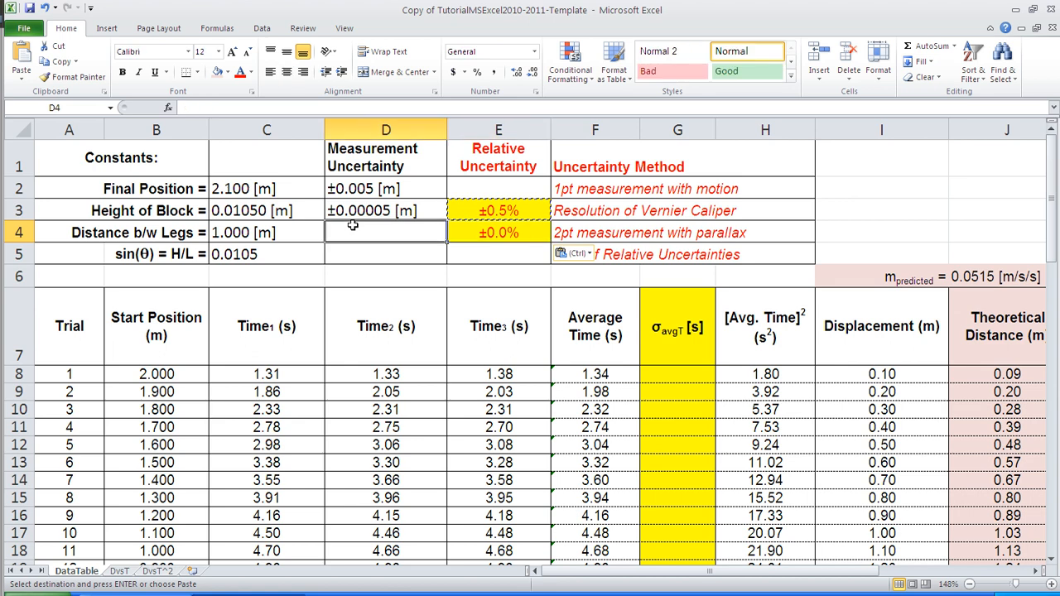
type("0.001")
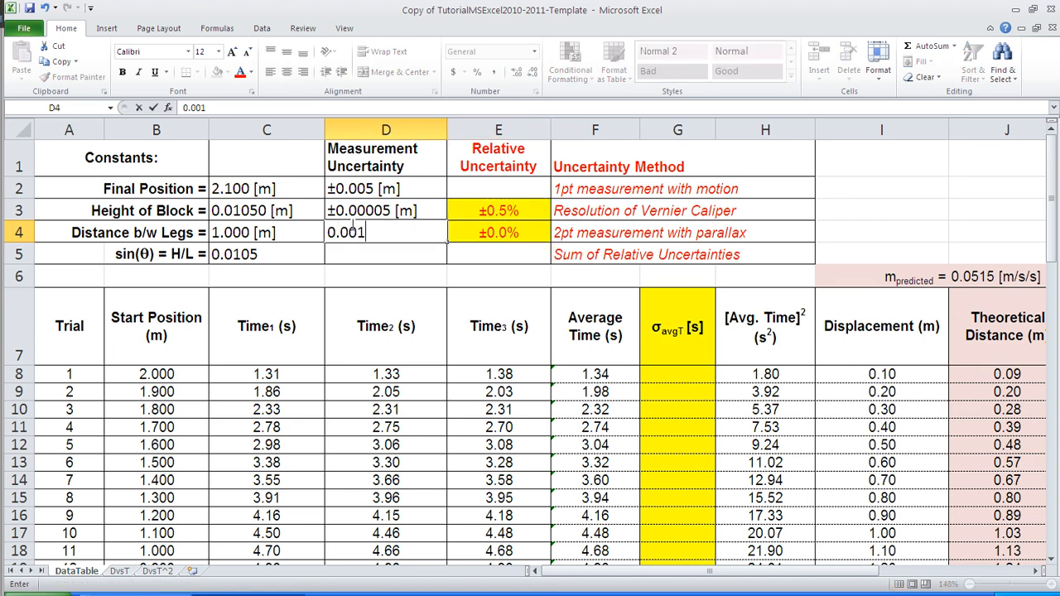
key("Return")
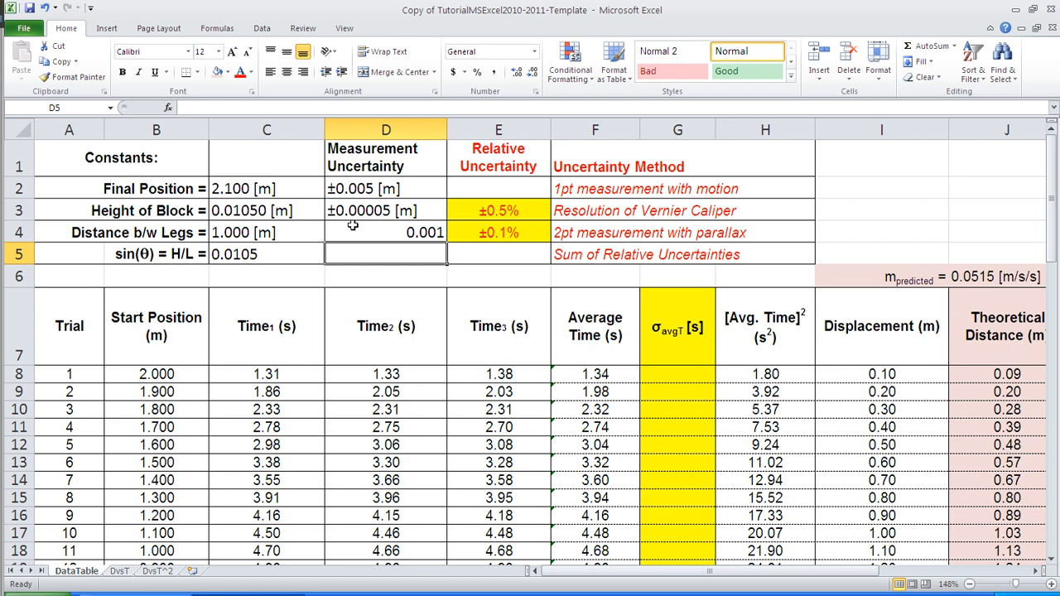
left_click(356, 190)
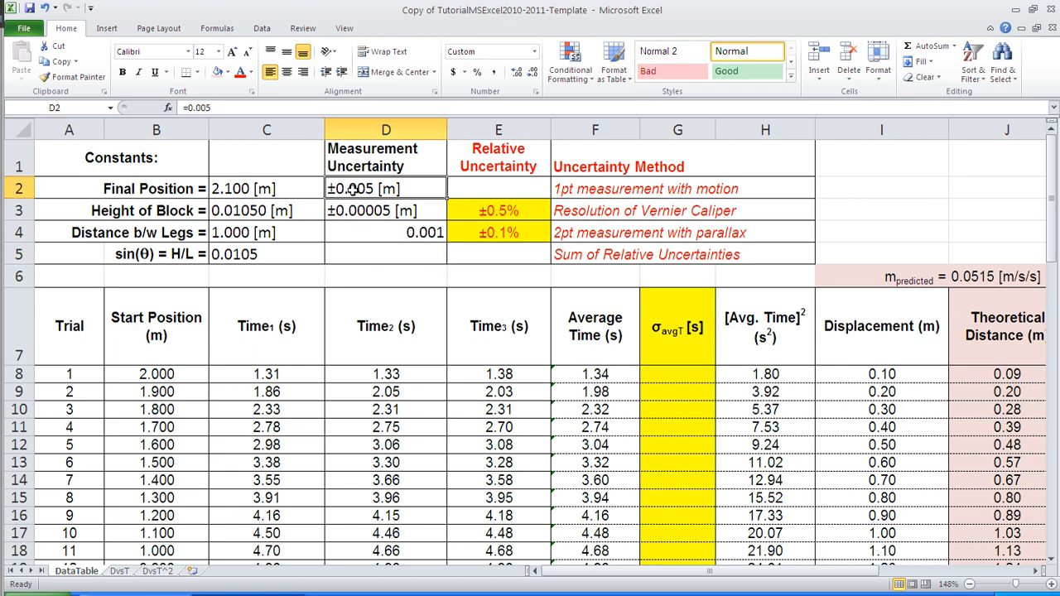
left_click(72, 77)
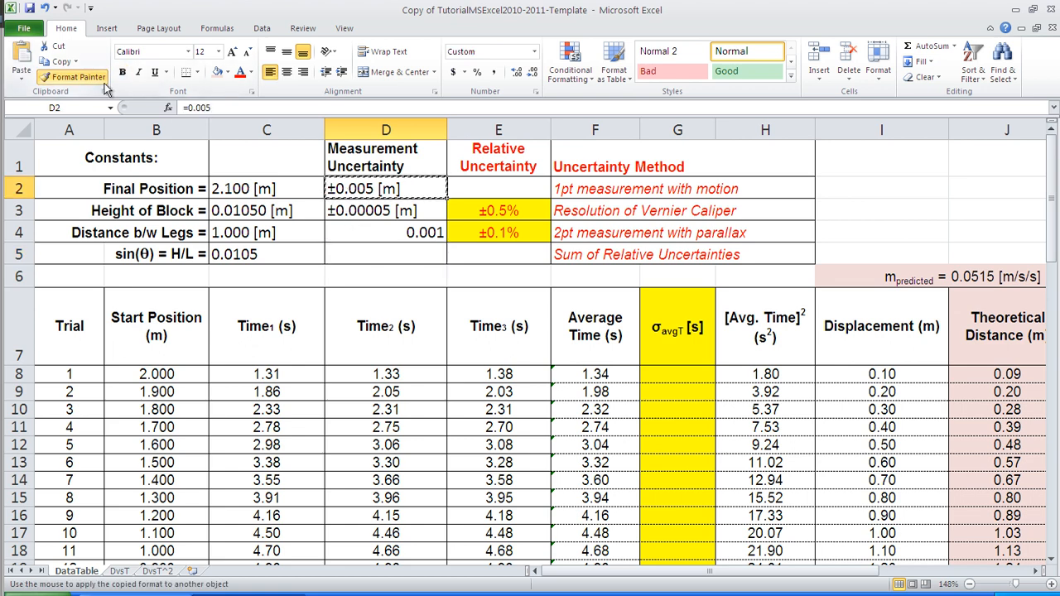
left_click(369, 233)
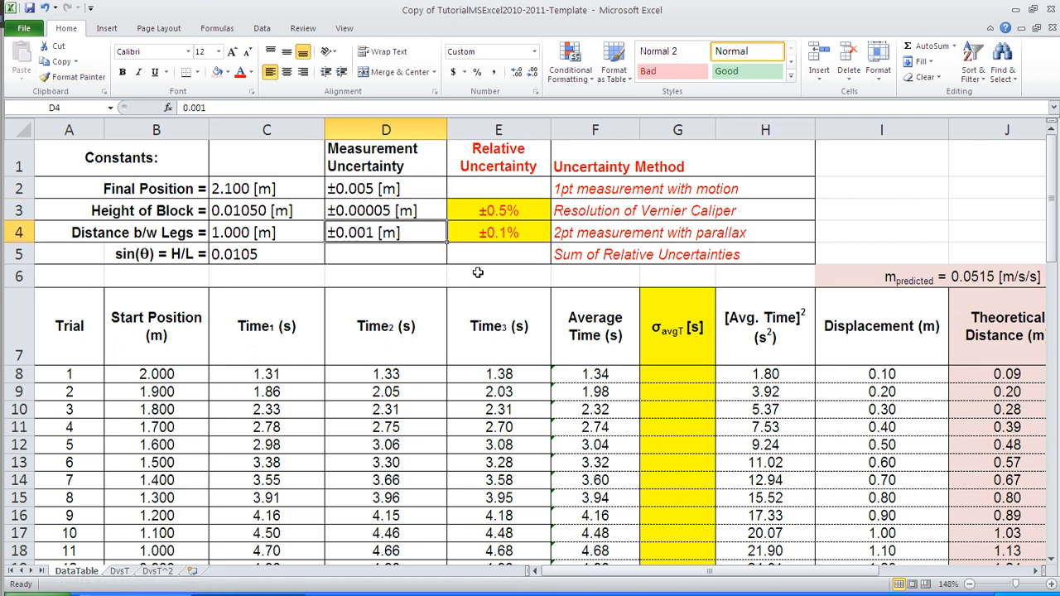
- Enter the formula =E4+E3 in E5 to sum the relative uncertainties for sin(θ)
left_click(543, 256)
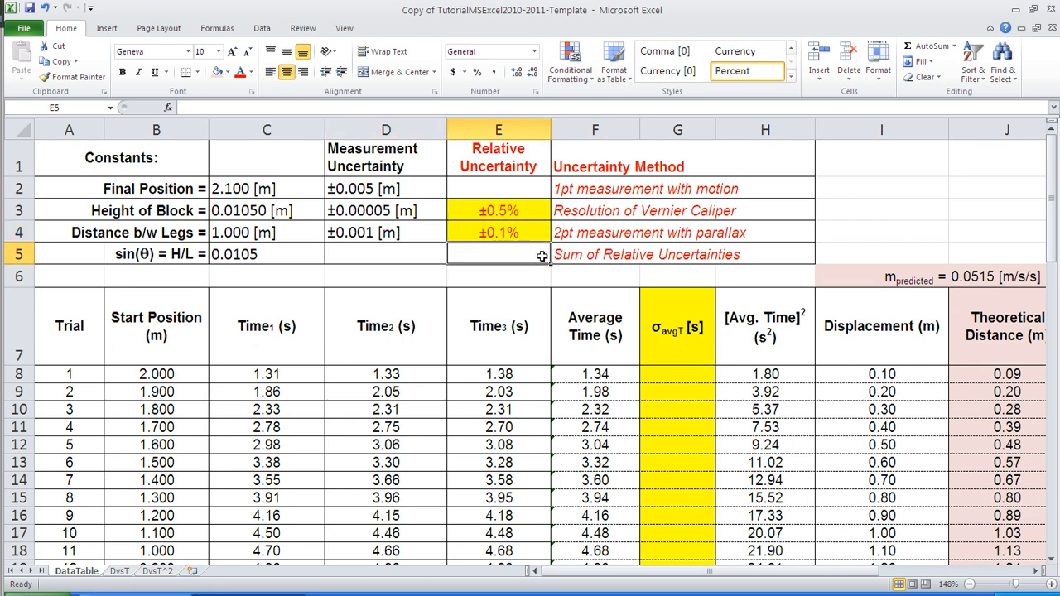
left_click(499, 233)
left_click(498, 248)
type("=")
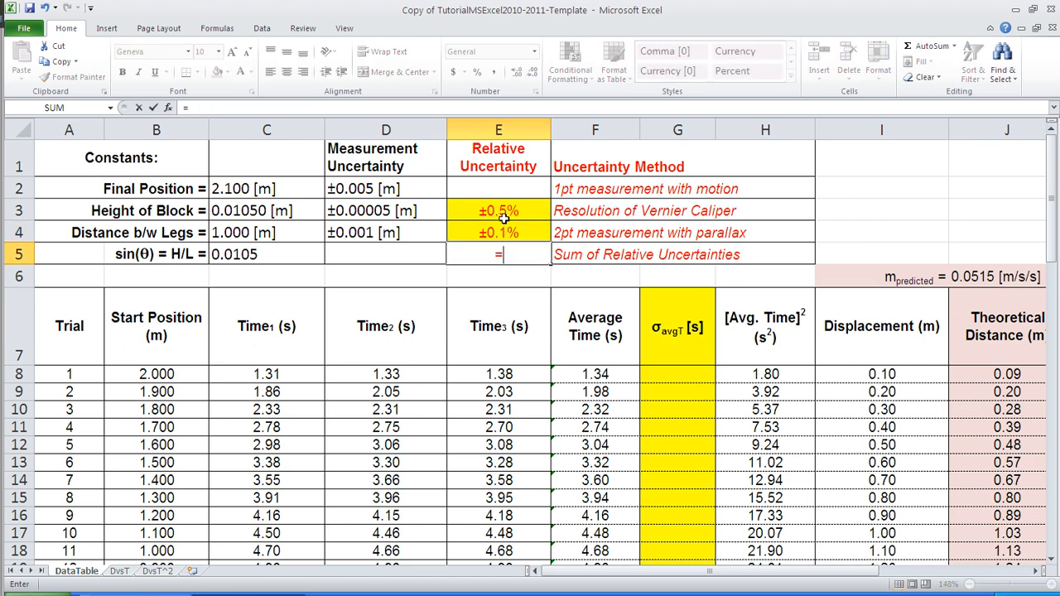
left_click(499, 232)
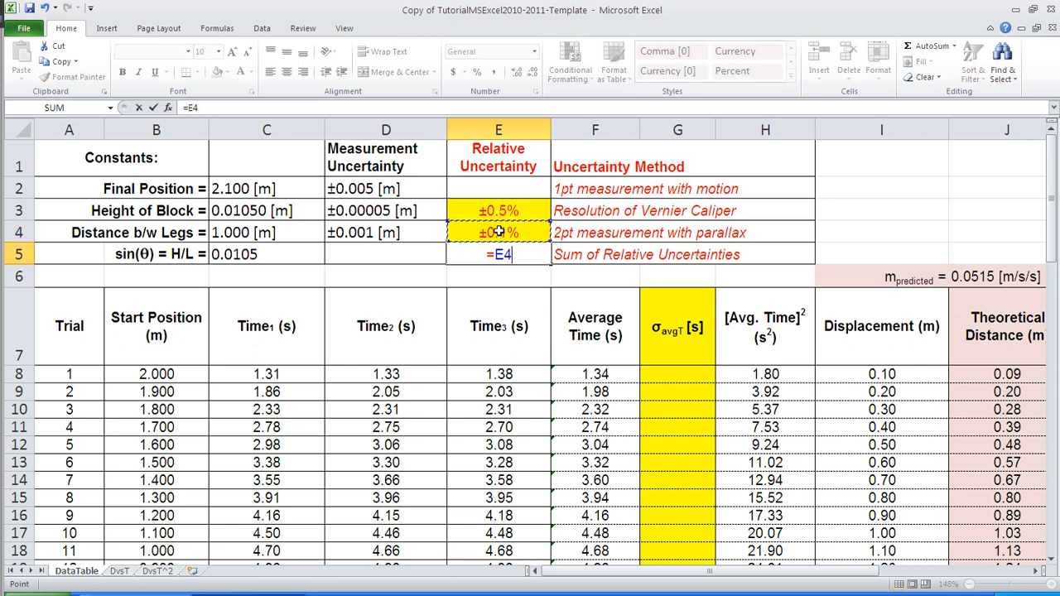
type("+")
left_click(492, 211)
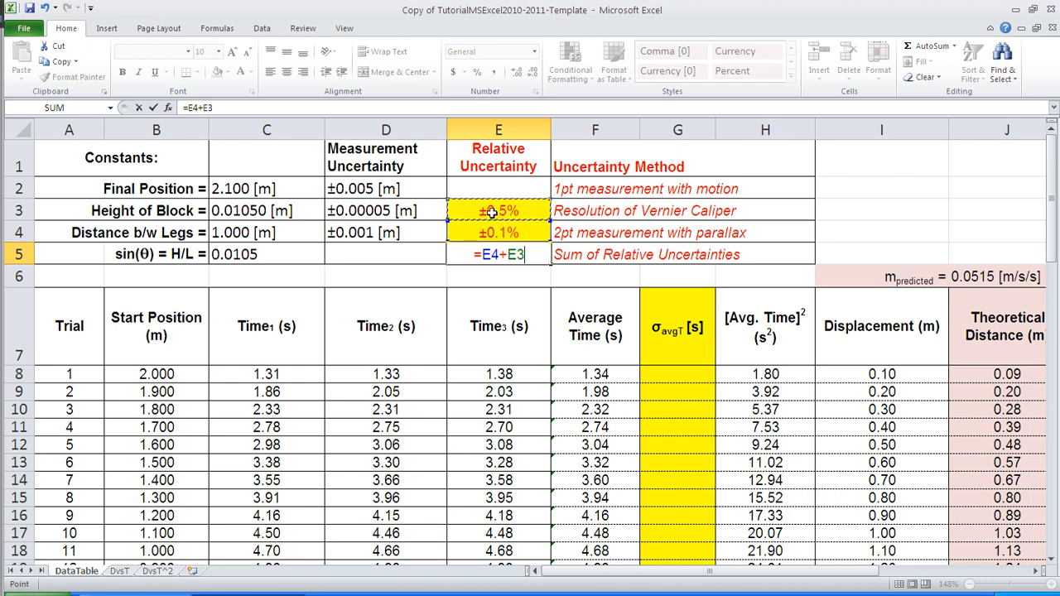
key("Return")
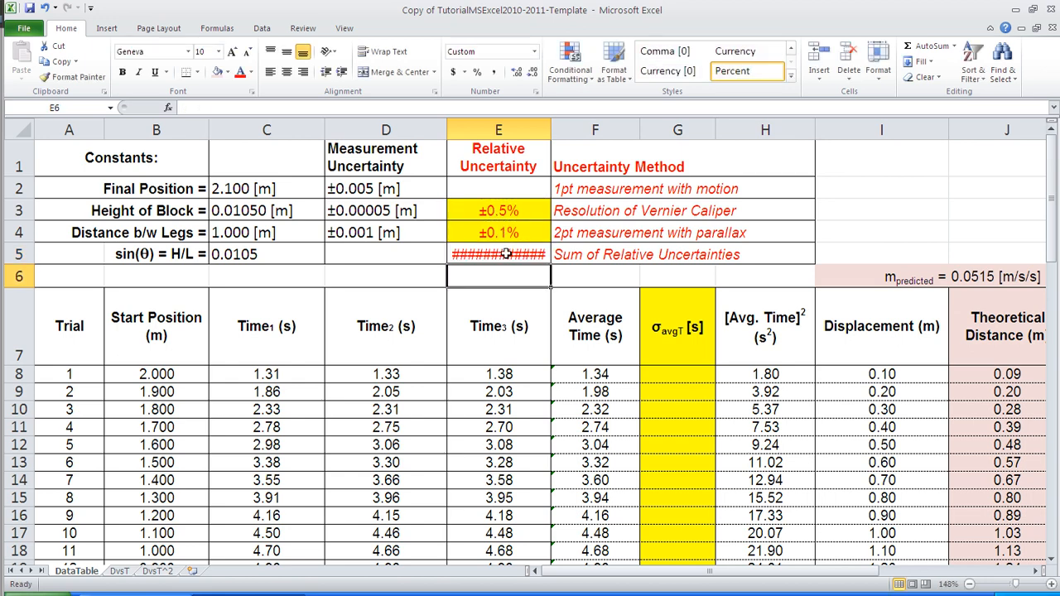
- Reduce the percentage in E5 to one decimal place
left_click(491, 255)
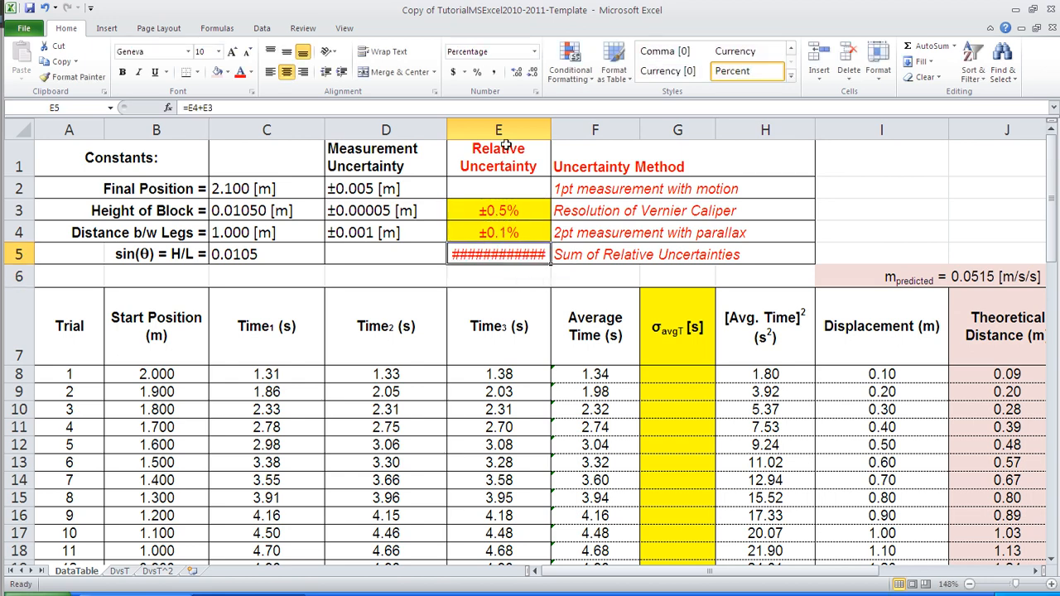
left_click(533, 74)
left_click(533, 74)
left_click(532, 74)
left_click(532, 73)
left_click(532, 74)
left_click(532, 74)
left_click(532, 73)
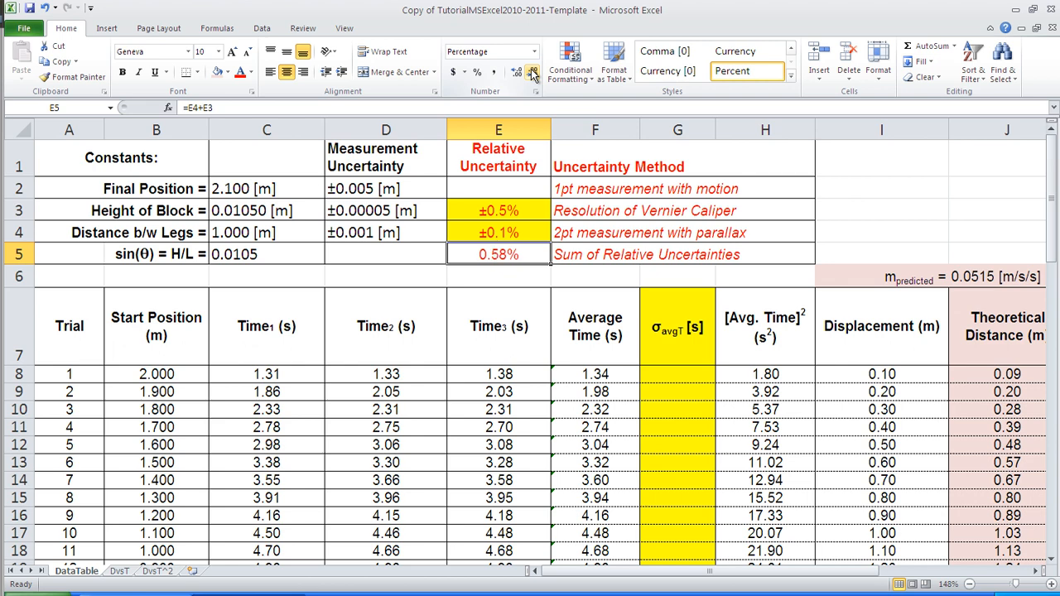
left_click(532, 74)
- Change the measurement uncertainty of Distance b/w Legs in D4 to 0.002
left_click(359, 232)
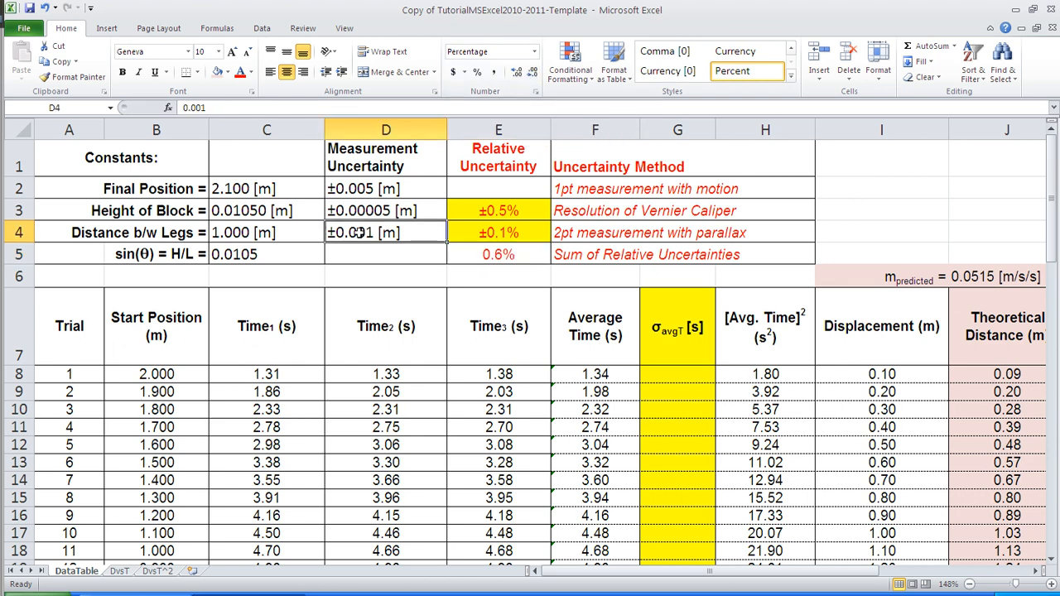
left_click(215, 108)
key("BackSpace")
type("2")
key("Return")
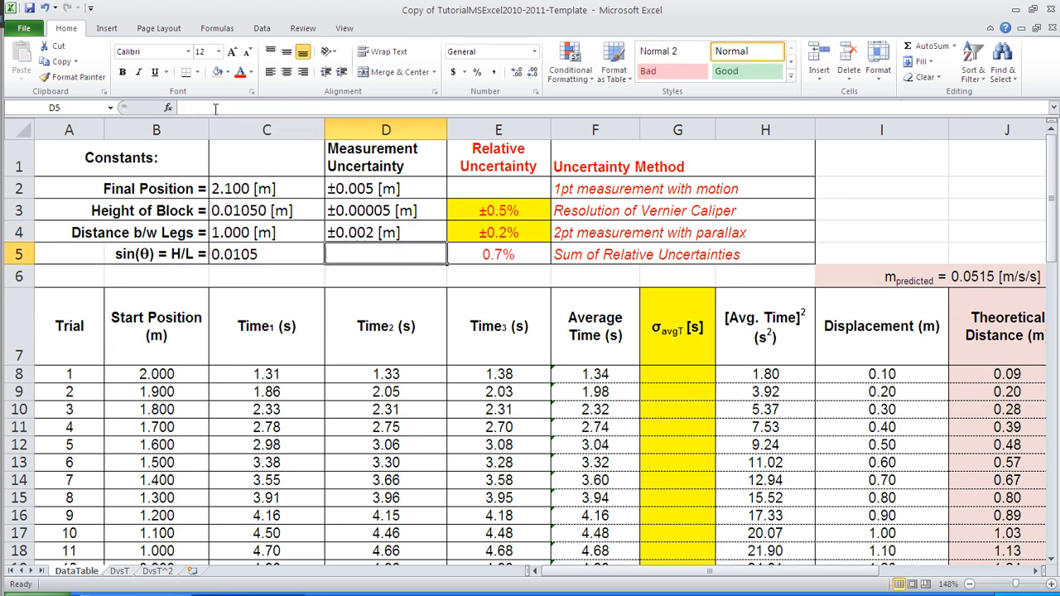
- Copy E4's formatting onto the sin(θ) relative uncertainty in E5 and set that cell's fill to white
left_click(501, 254)
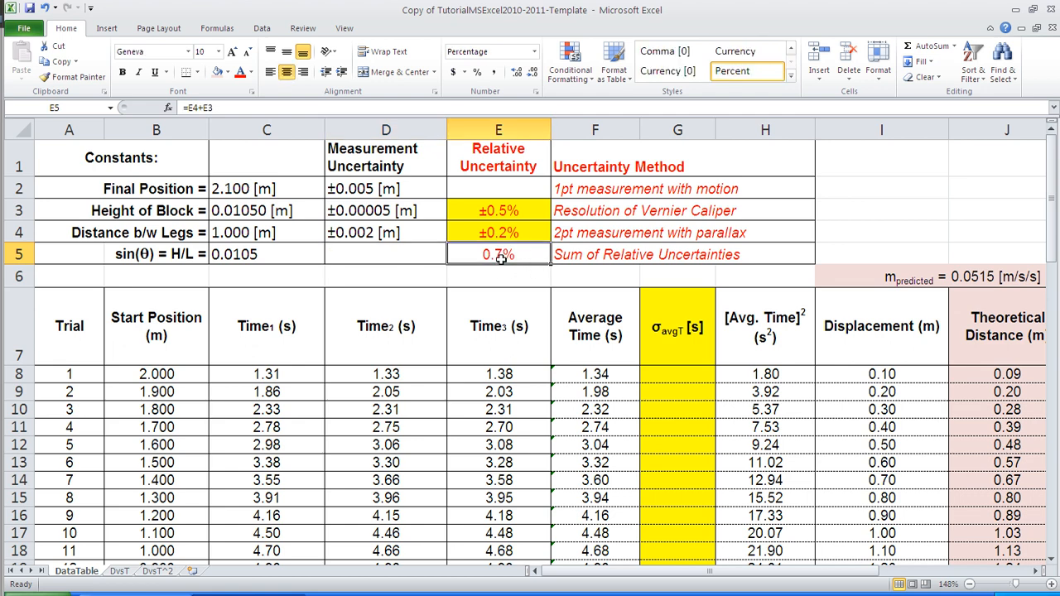
left_click(497, 231)
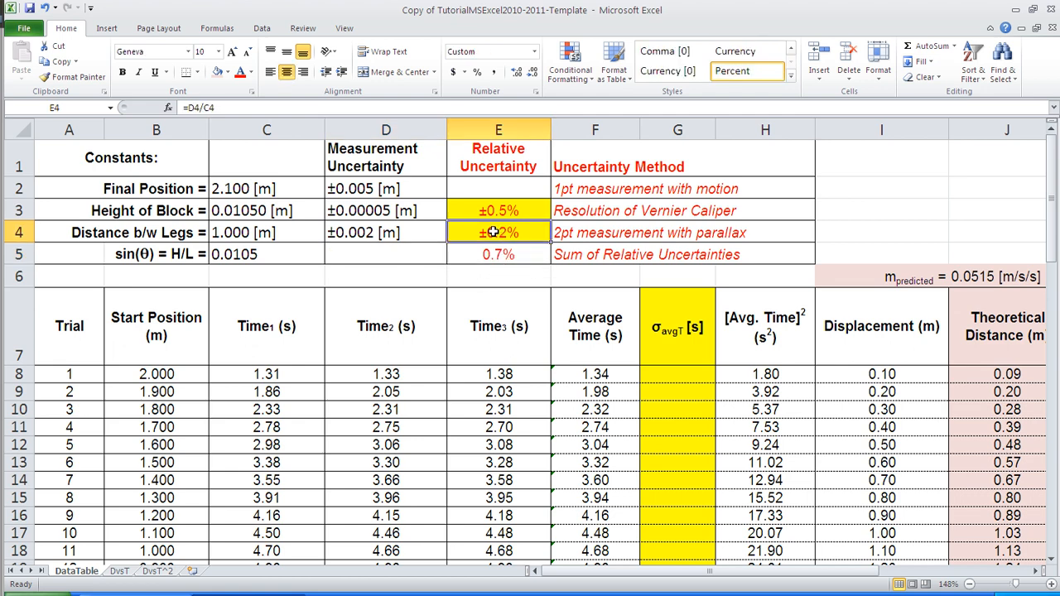
left_click(73, 77)
left_click(487, 256)
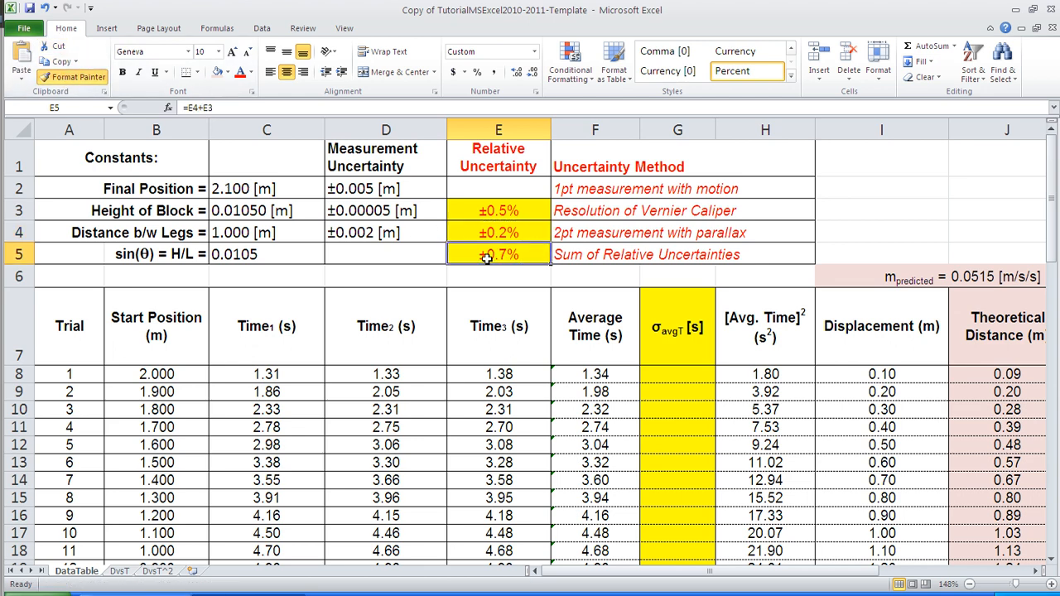
left_click(230, 72)
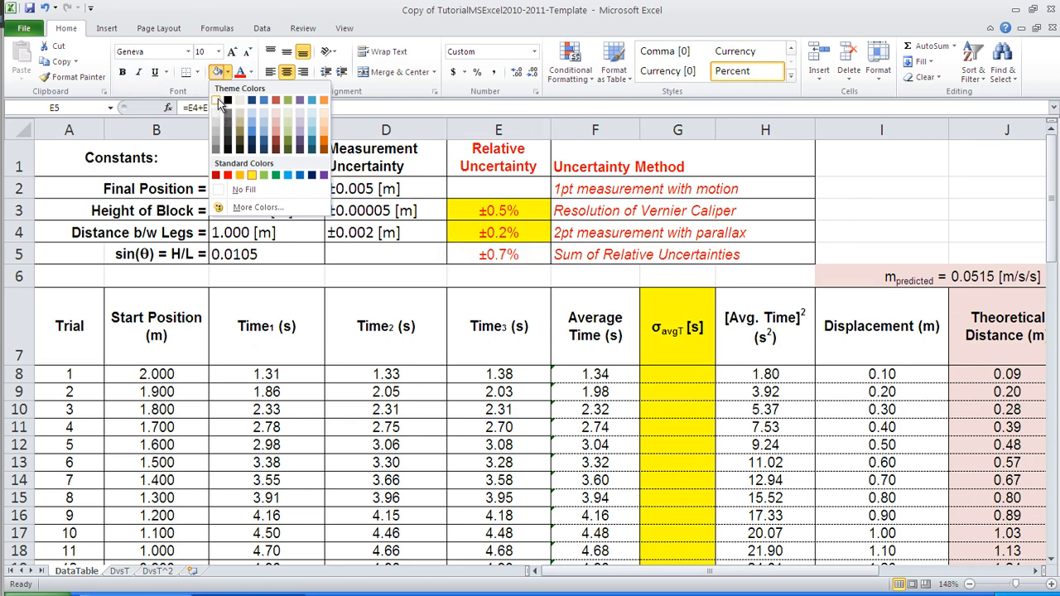
left_click(220, 101)
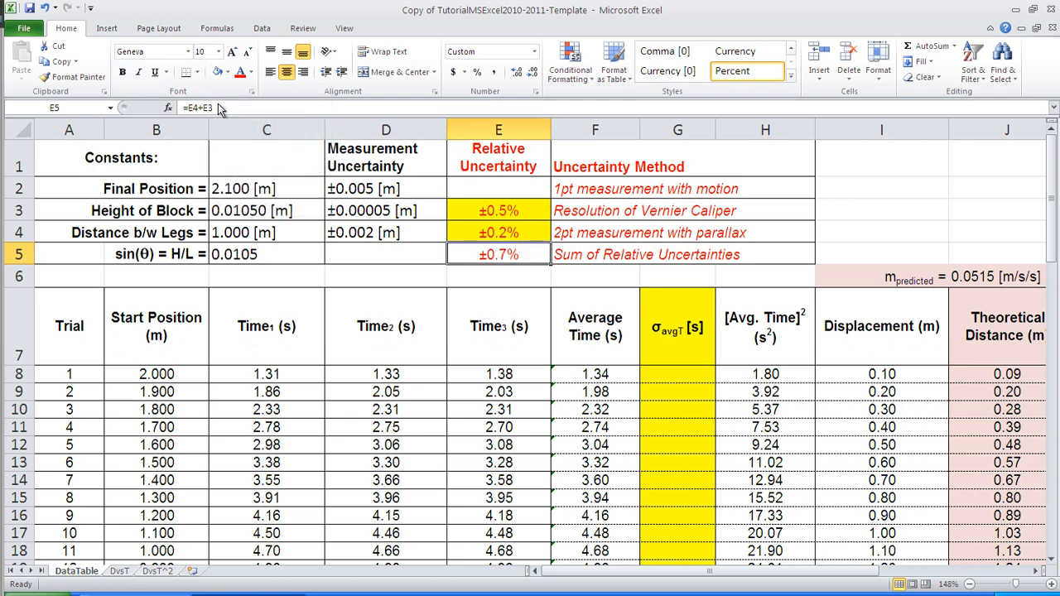
- Enter the formula =E5*C5 in D5 to compute the measurement uncertainty of sin(θ)
left_click(382, 256)
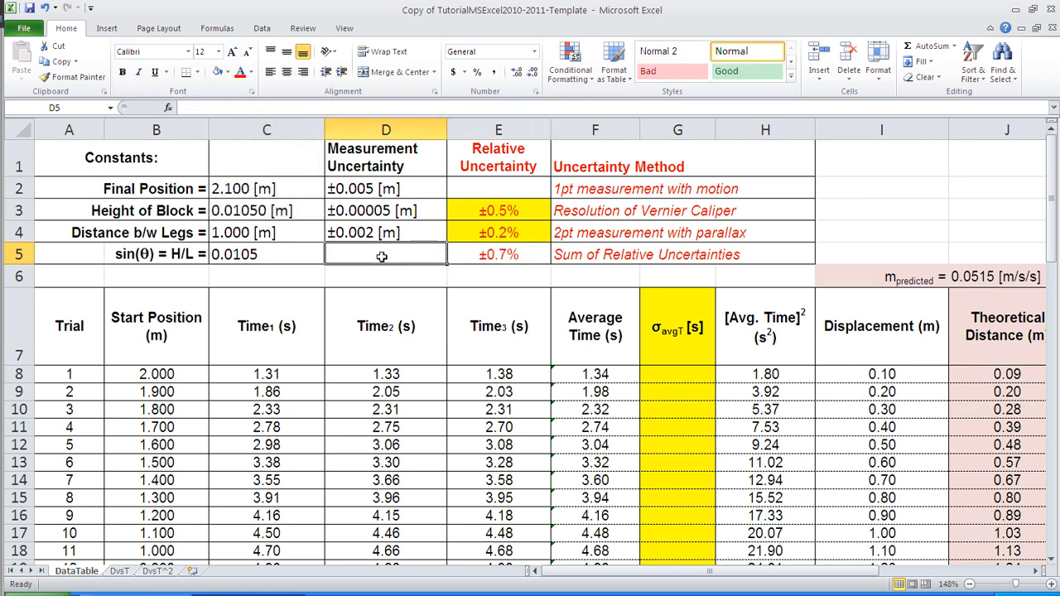
type("=")
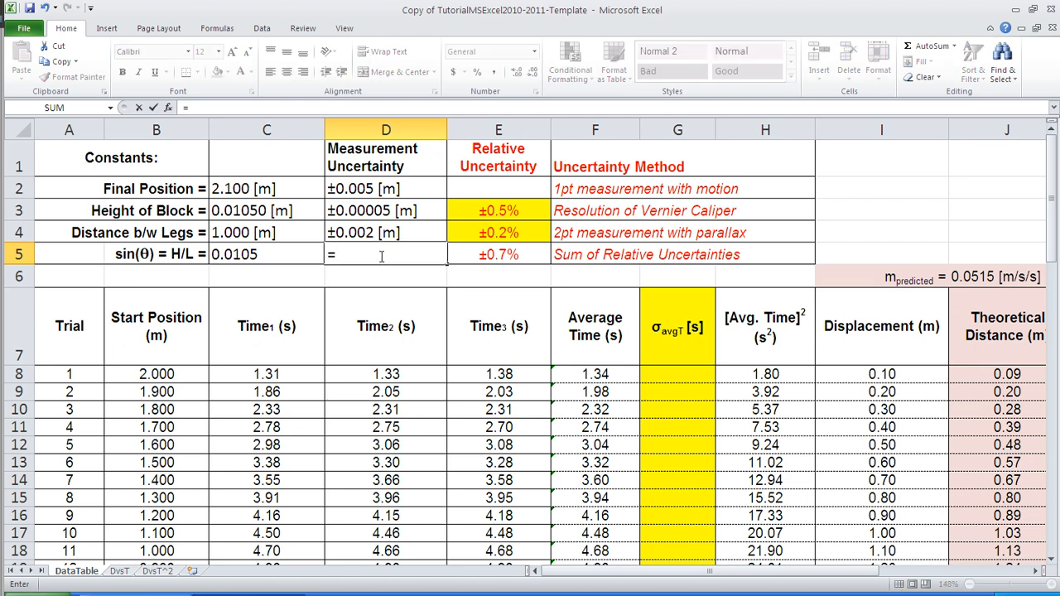
left_click(501, 259)
type("*")
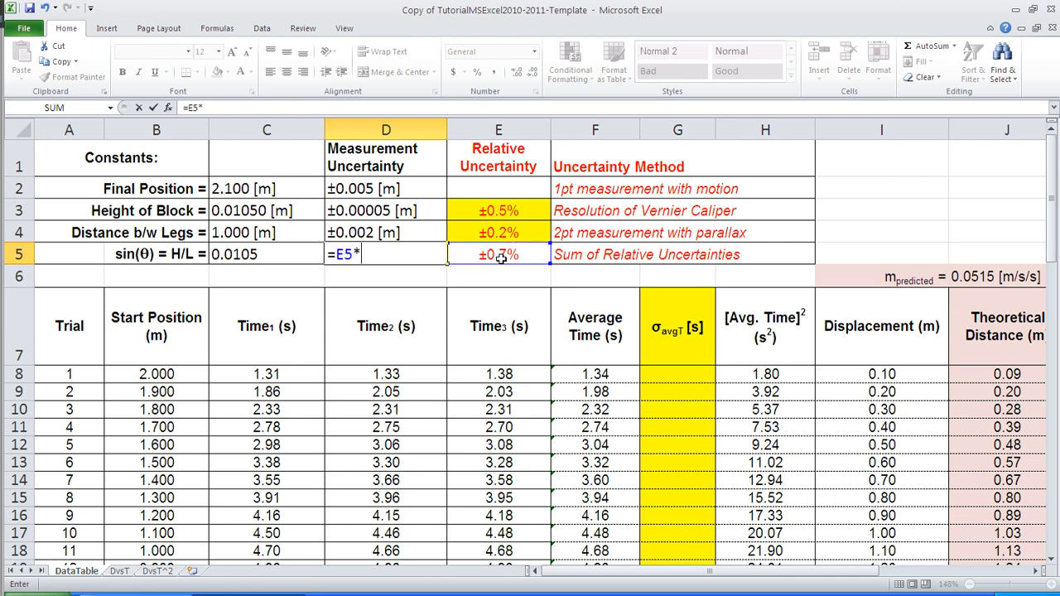
left_click(237, 257)
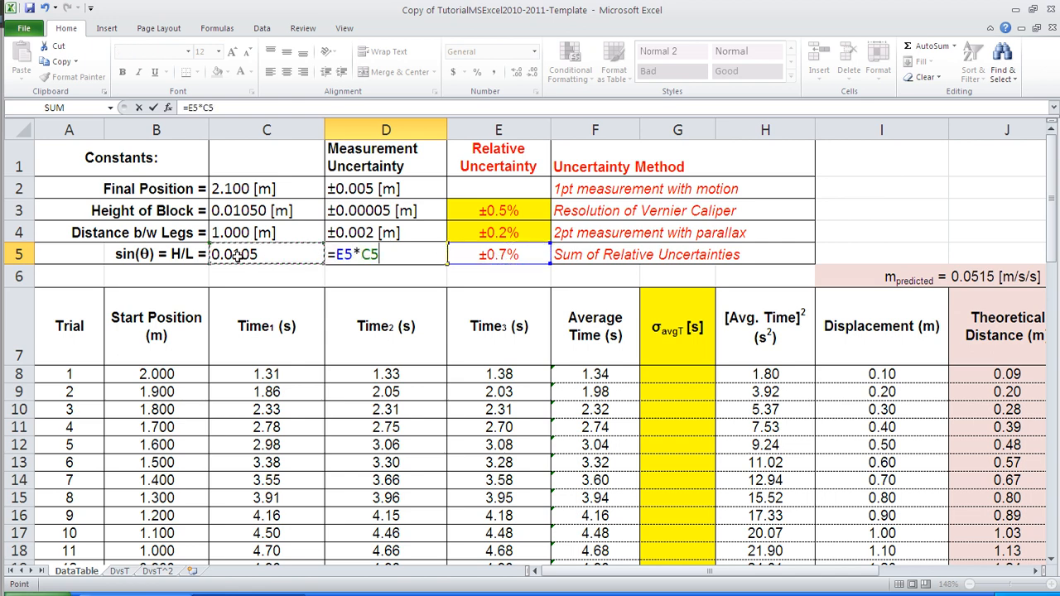
key("Return")
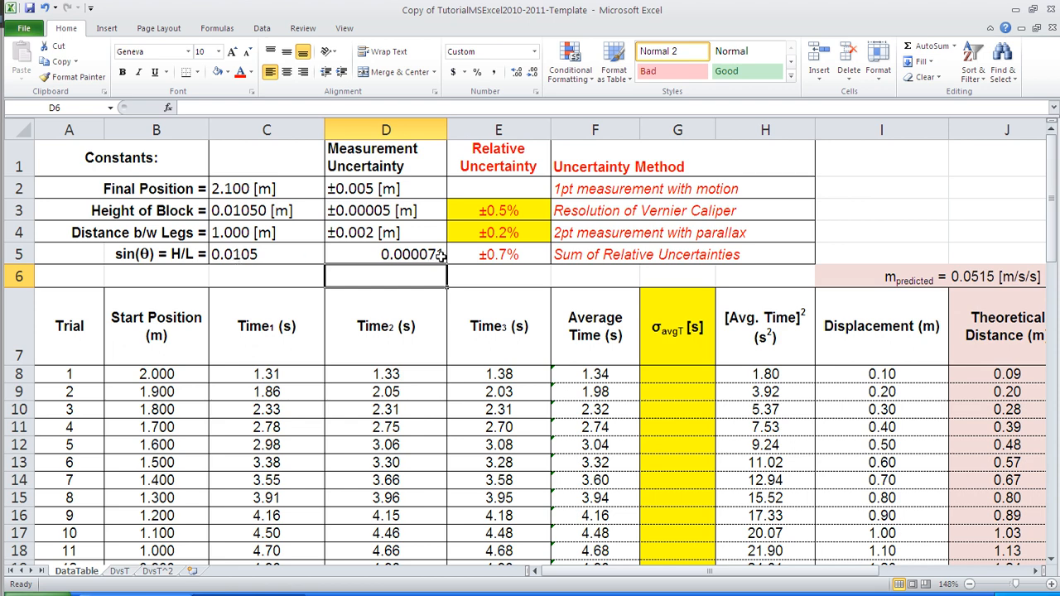
- Show both the sin(θ) value in C5 and its measurement uncertainty in D5 with five decimal places
left_click(401, 254)
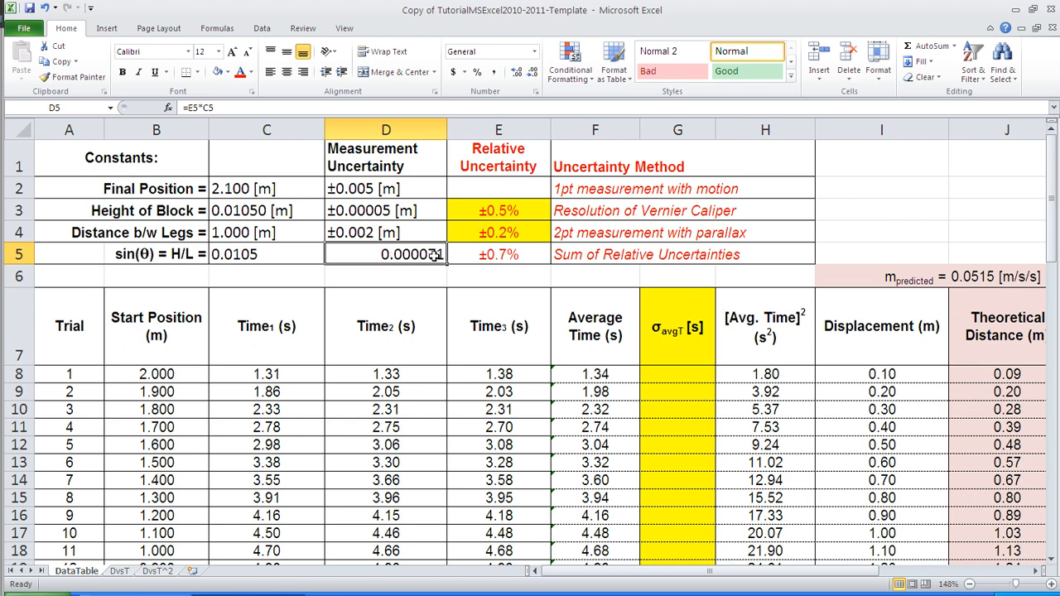
left_click(532, 73)
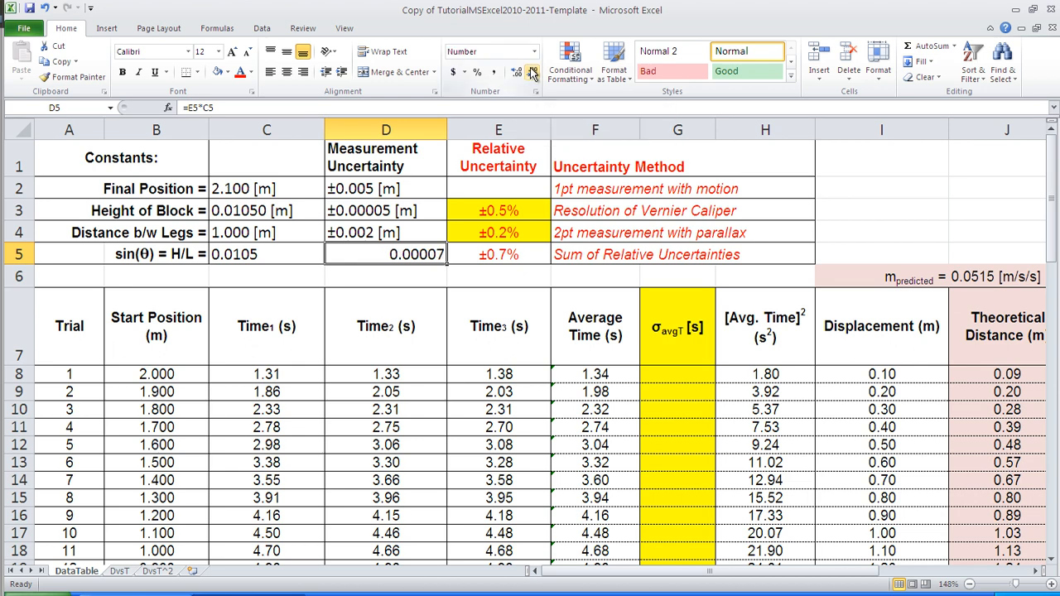
left_click(223, 255)
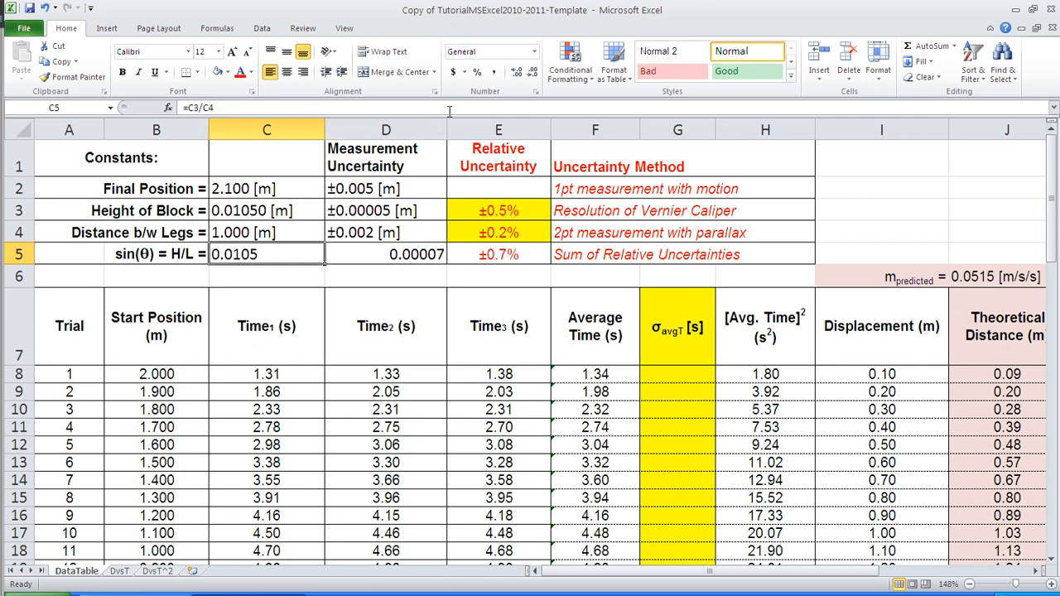
left_click(516, 72)
left_click(363, 257)
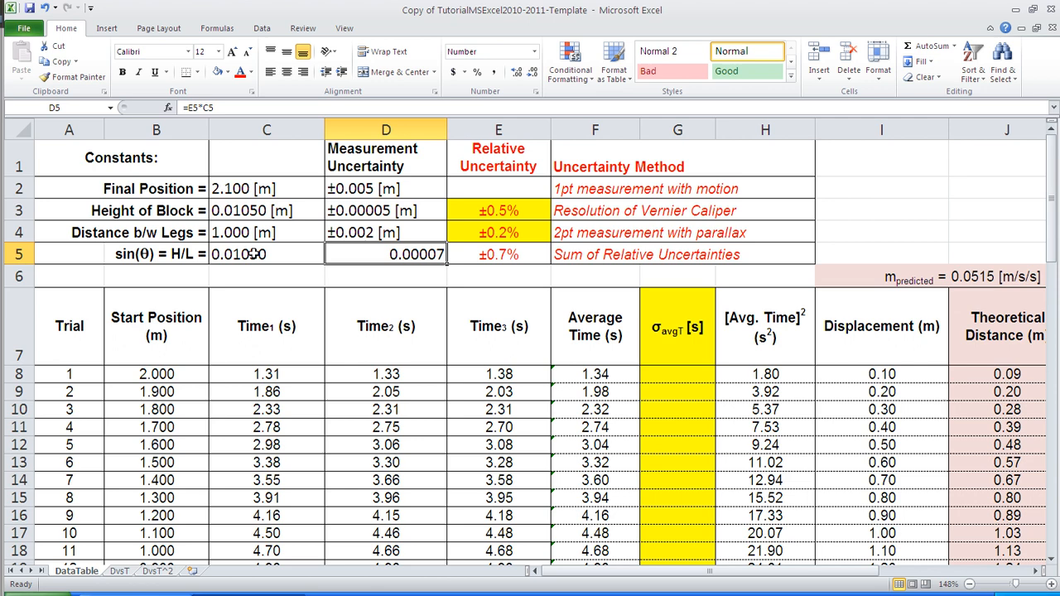
left_click(509, 254)
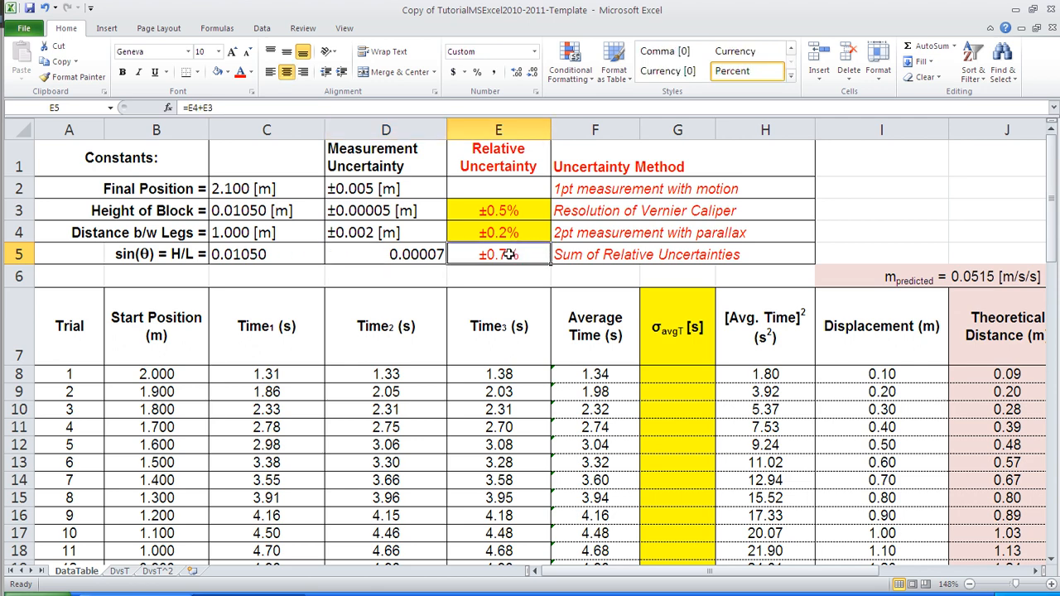
left_click(386, 254)
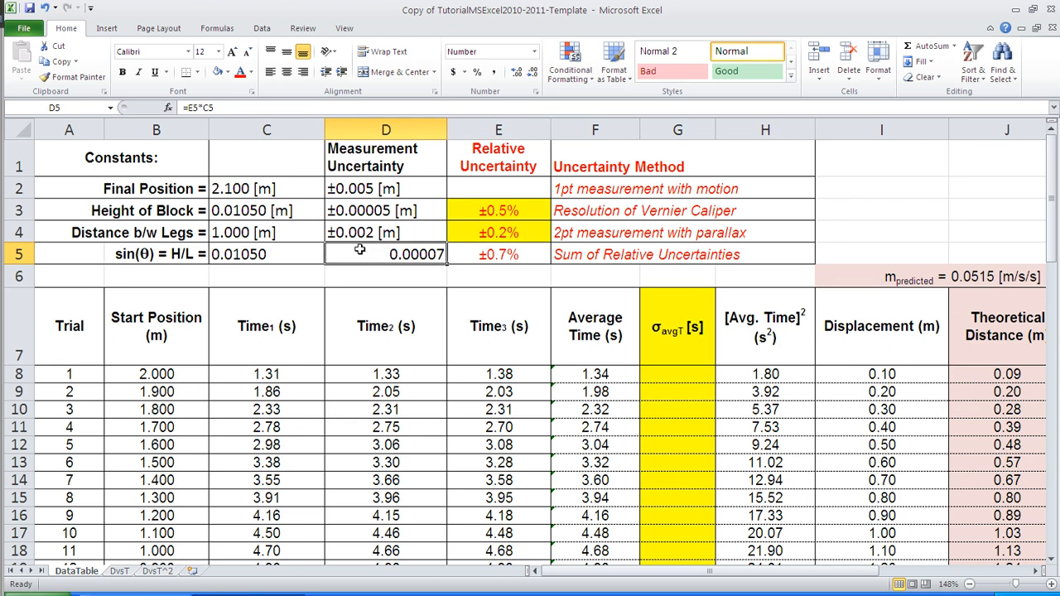
left_click(88, 159)
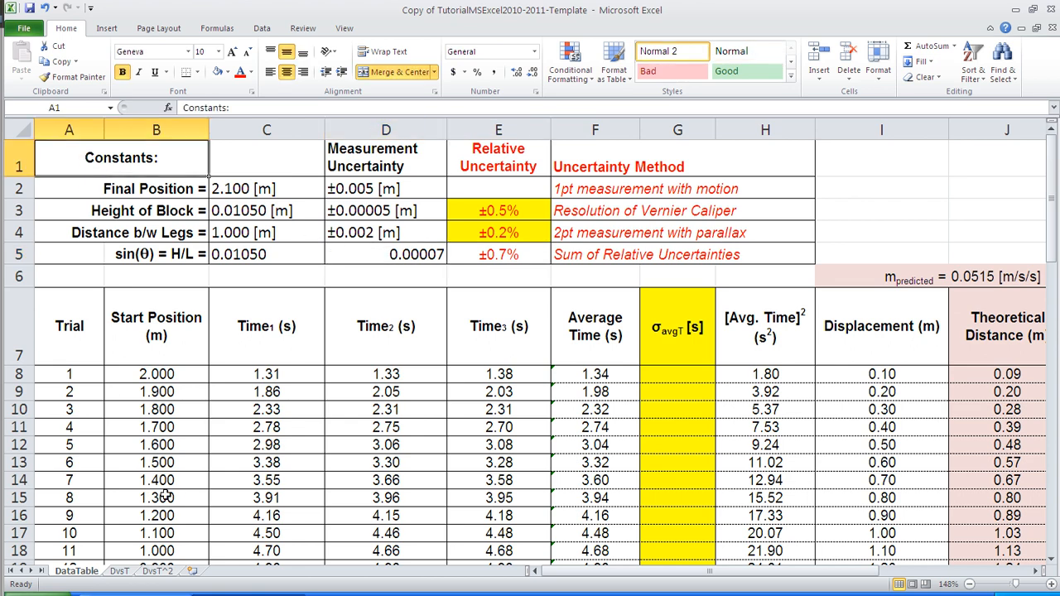
- Switch to the TutorialMSExcel2010-2011-Finshed workbook and examine its DataTable sheet's uncertainties, g discrepancy diagram, formula explanations and the text entry in G50
left_click(157, 594)
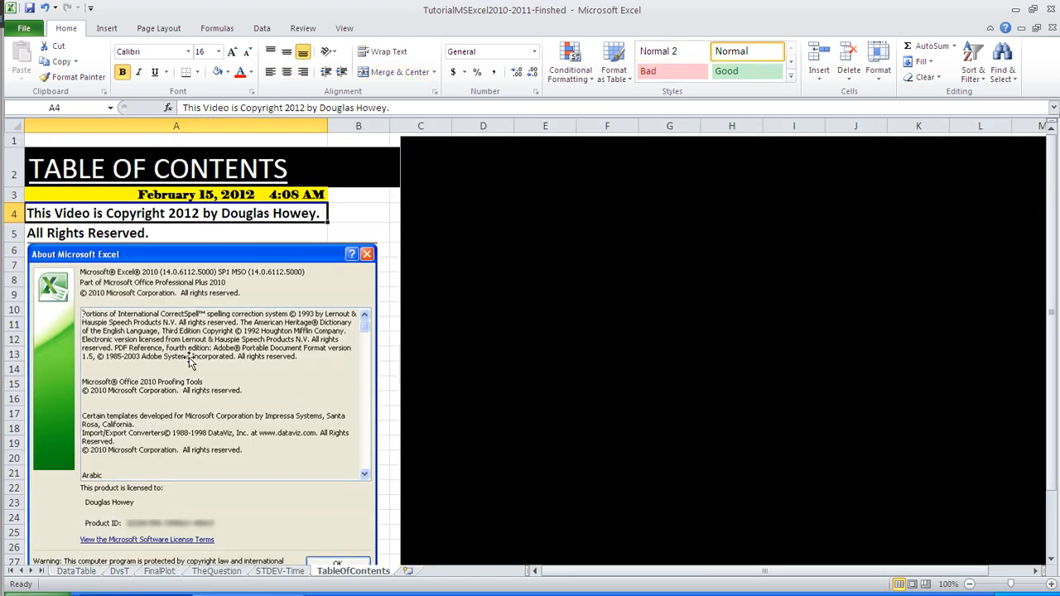
left_click(75, 573)
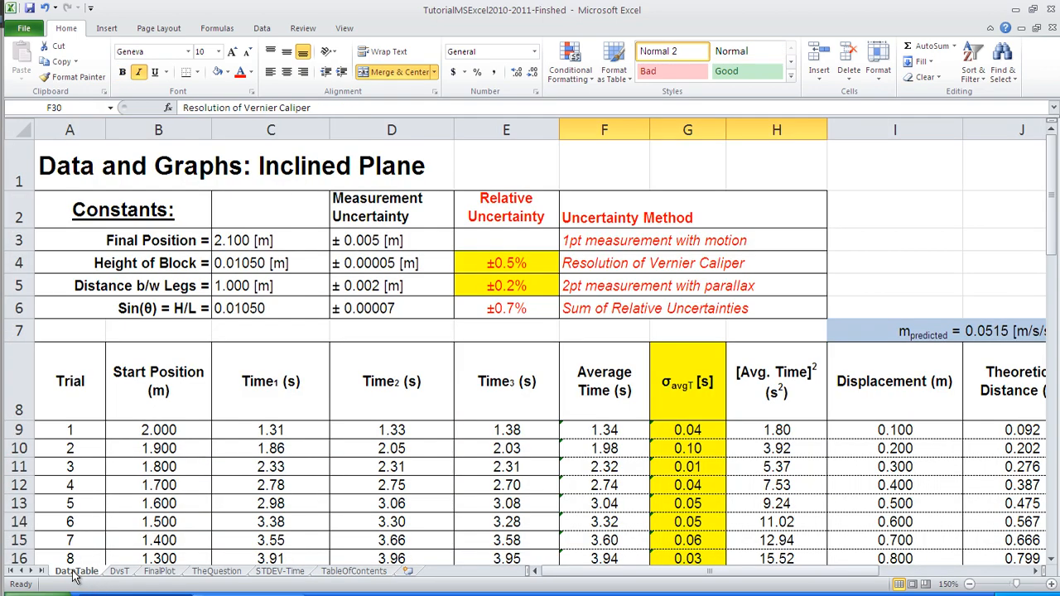
scroll(443, 355, "down", 4)
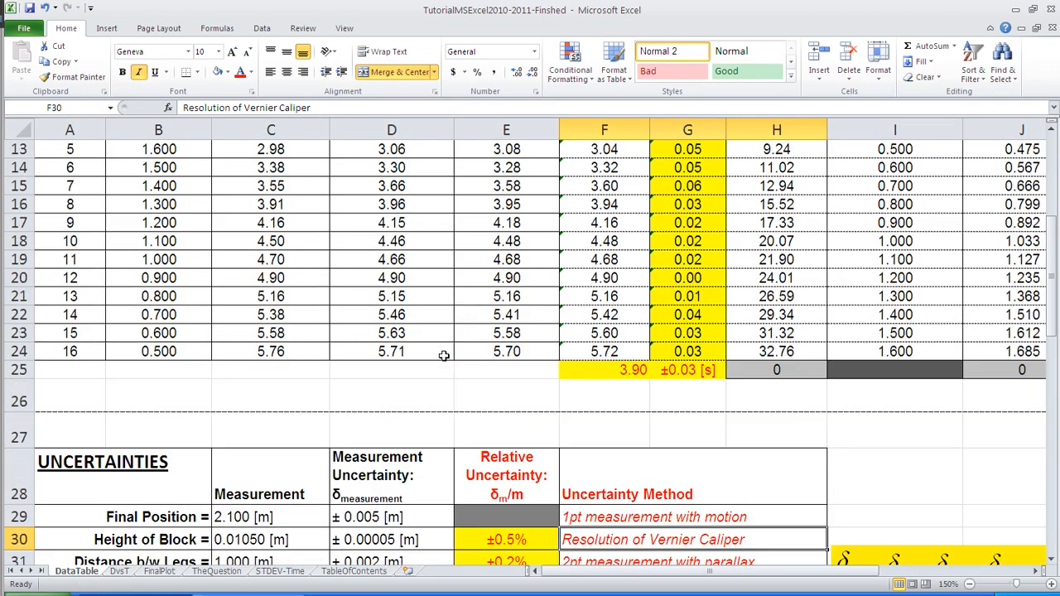
scroll(443, 355, "down", 3)
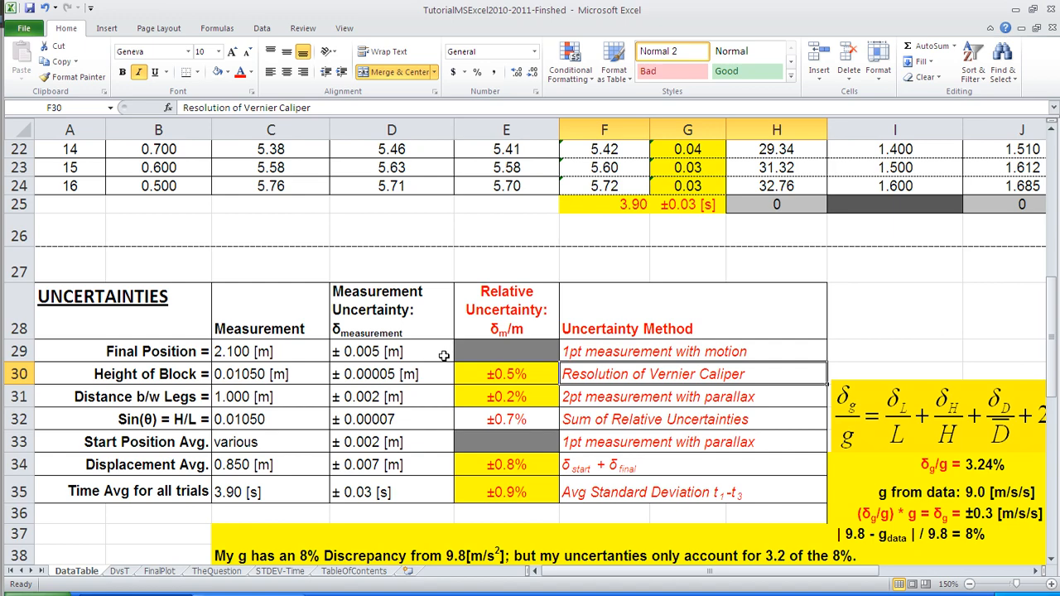
scroll(443, 355, "down", 1)
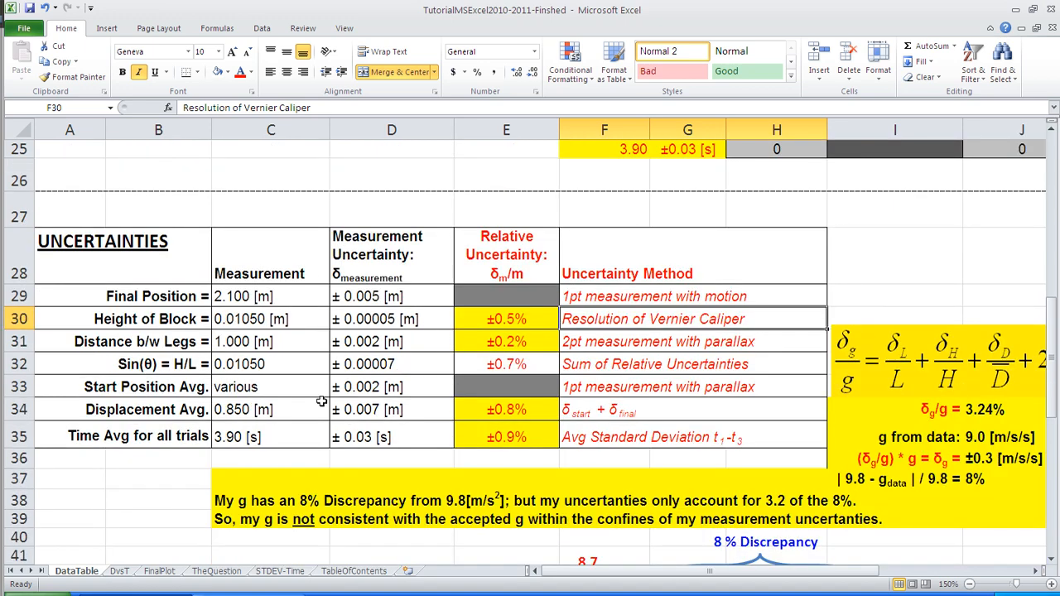
scroll(352, 360, "down", 2)
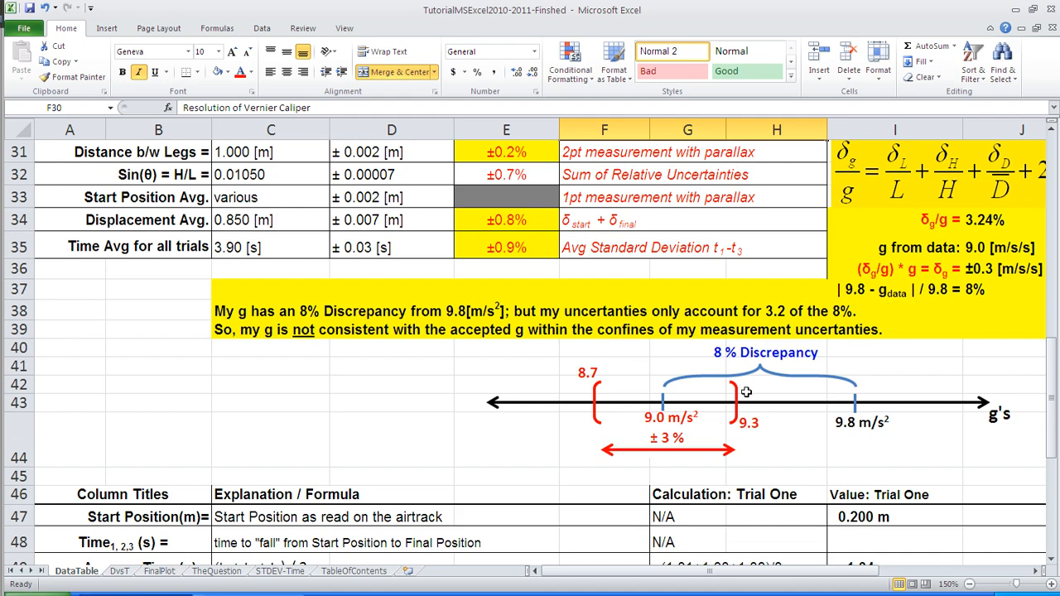
scroll(657, 405, "down", 2)
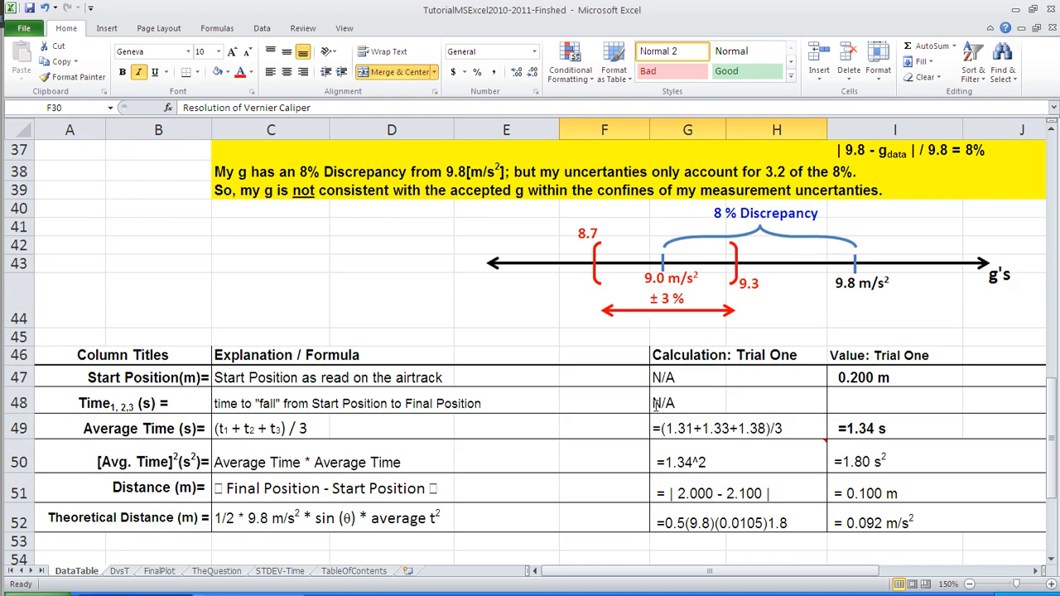
scroll(657, 405, "down", 1)
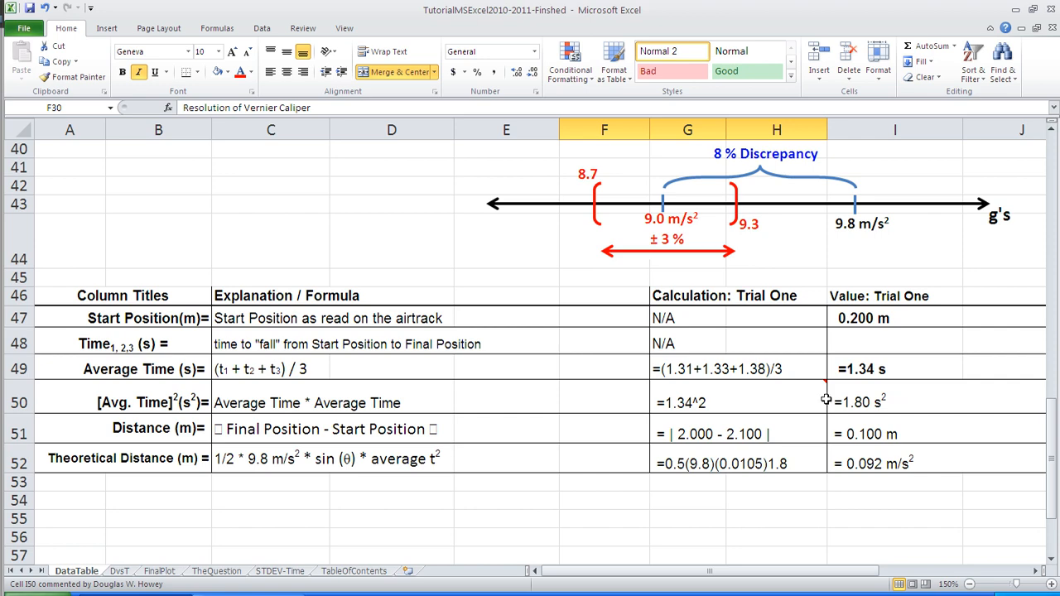
mouse_move(675, 399)
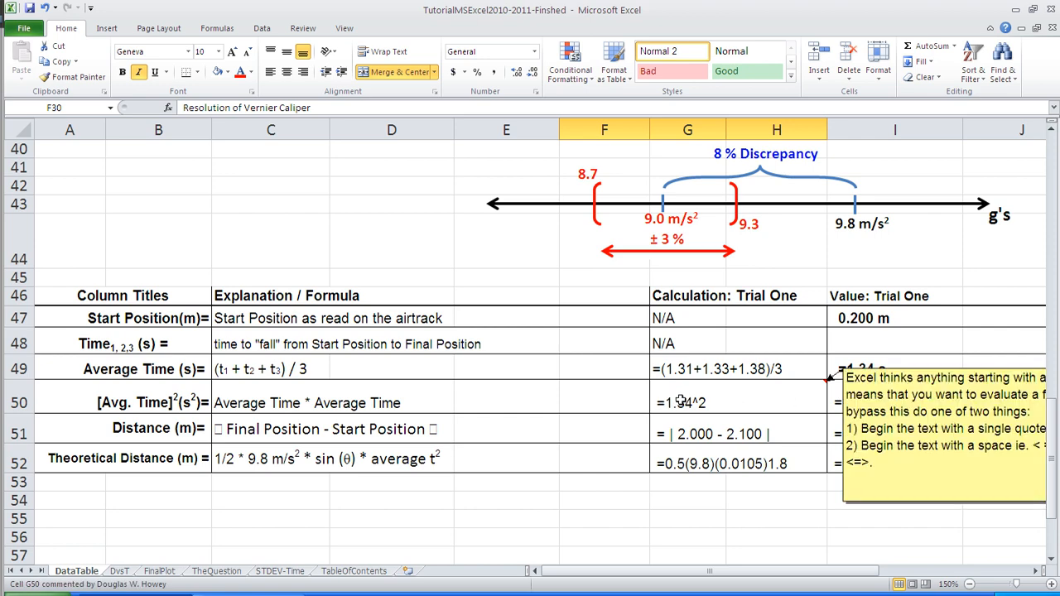
left_click(678, 401)
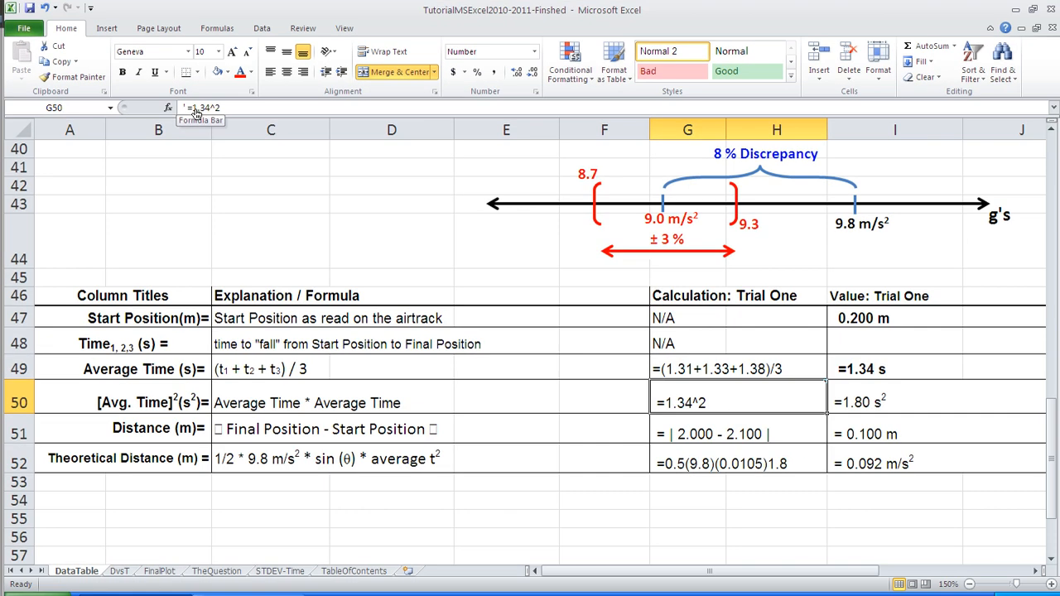
scroll(373, 273, "up", 13)
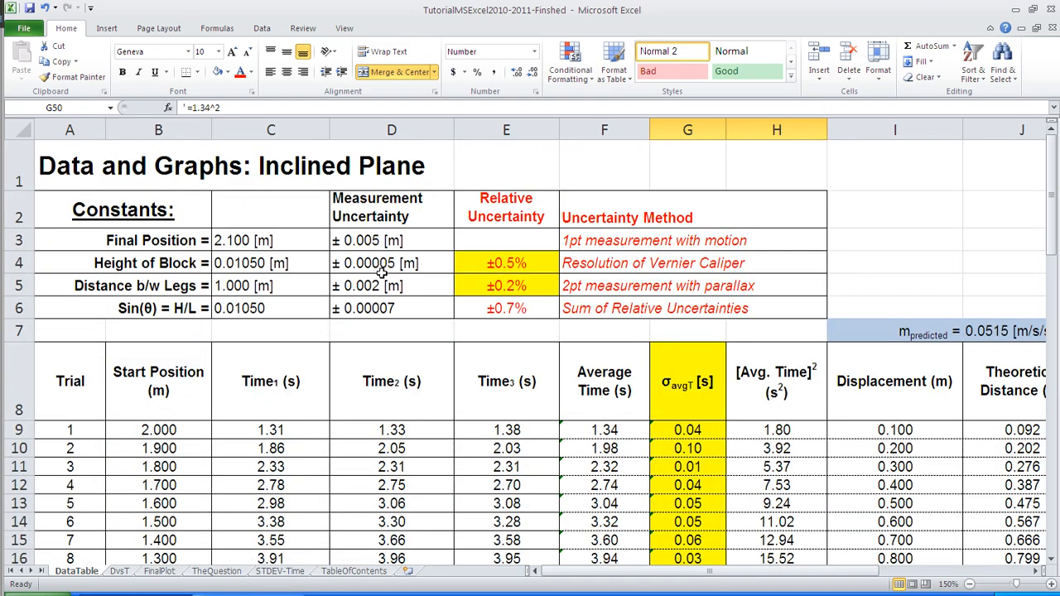
- View the finished DataTable in Page Layout at 69% zoom and examine how its sections are divided between pages
left_click(911, 584)
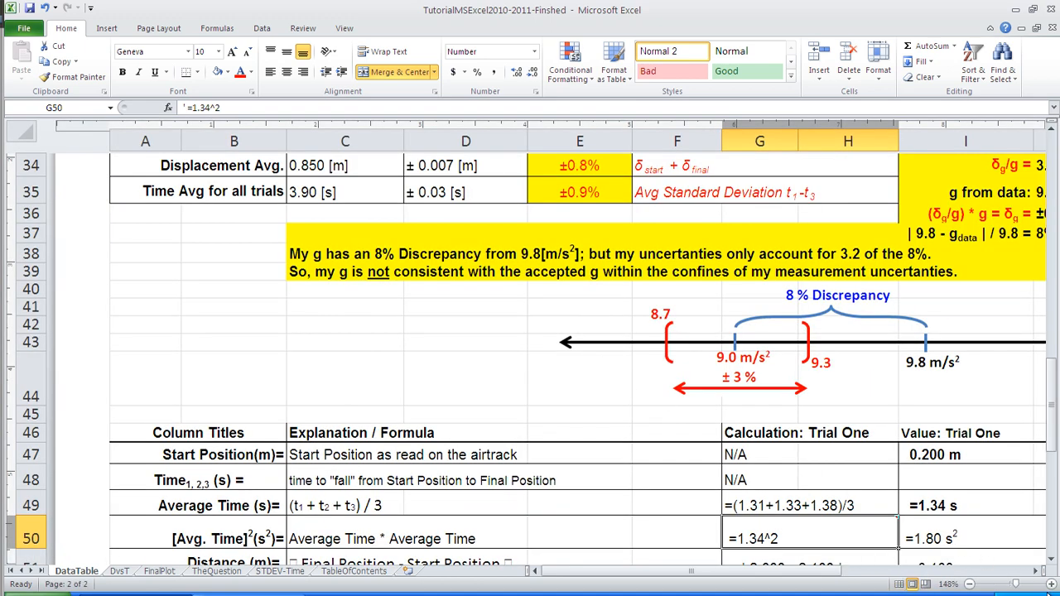
left_click_drag(1016, 586, 1000, 586)
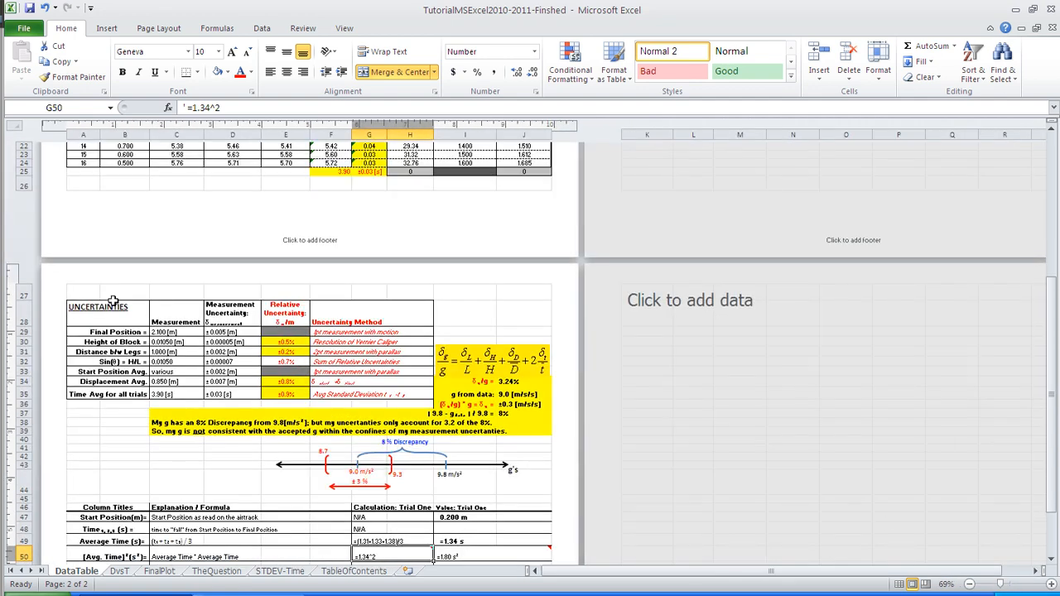
scroll(113, 302, "up", 3)
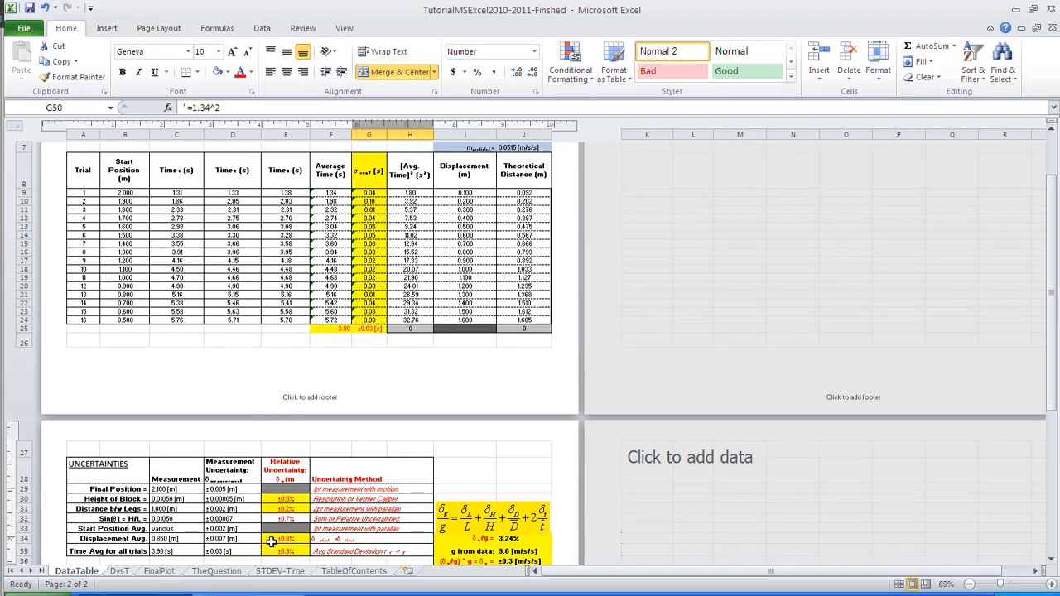
- Switch back to the Copy of TutorialMSExcel2010-2011-Template workbook and view its DataTable in Page Layout at 55% zoom
left_click(331, 593)
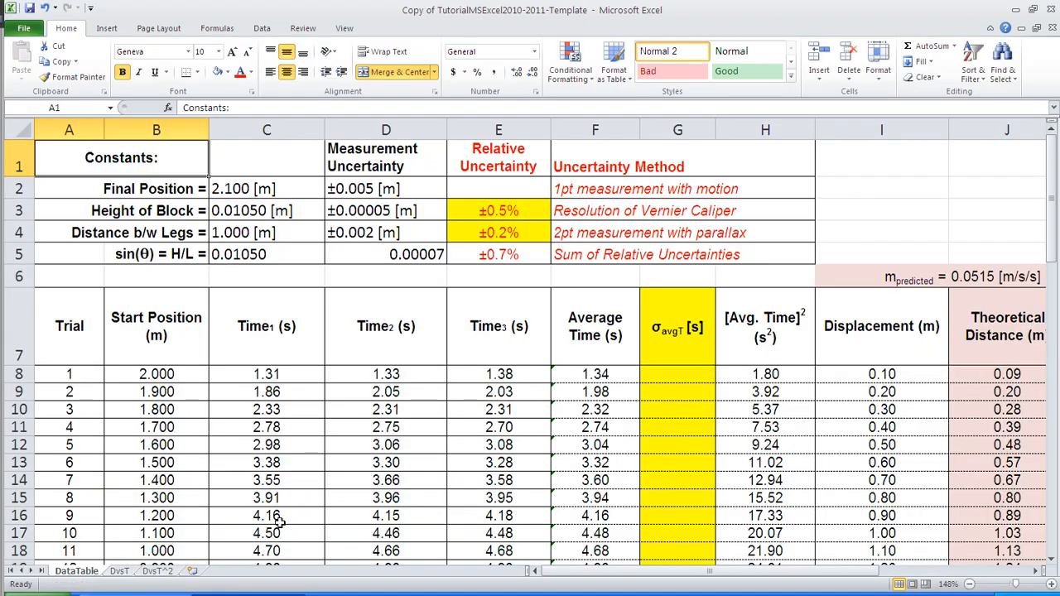
left_click(915, 586)
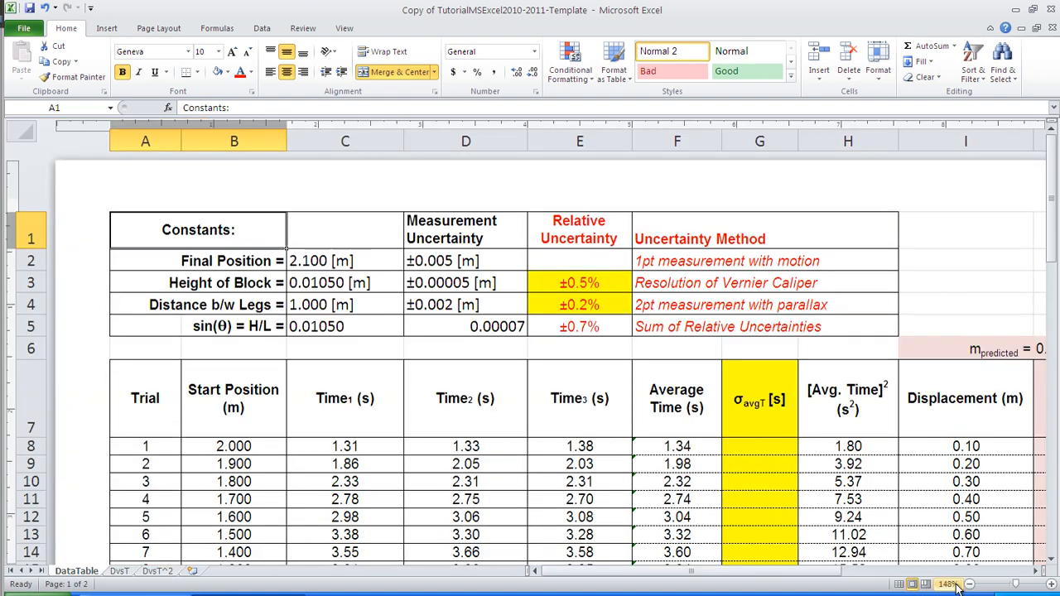
left_click(1007, 584)
left_click_drag(1007, 584, 996, 586)
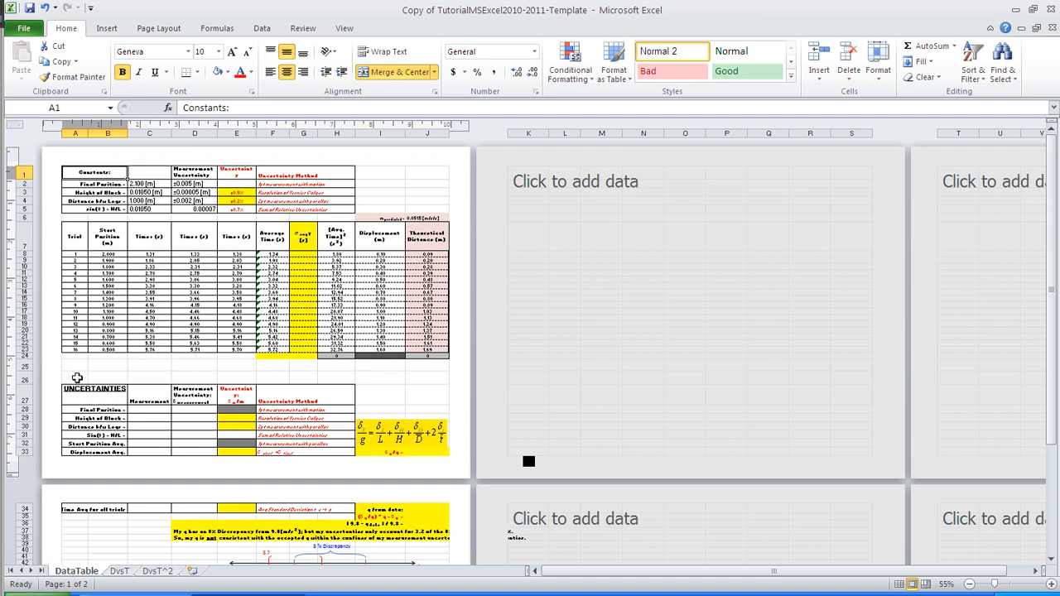
- In Page Break Preview, move the horizontal page break up to between rows 25 and 26, above the UNCERTAINTIES section
left_click(926, 584)
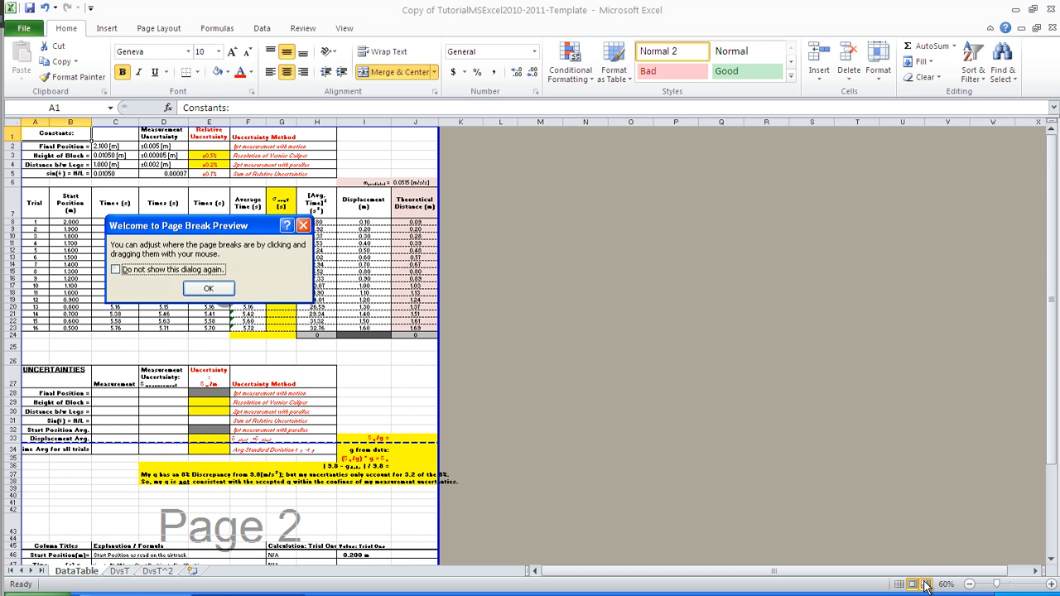
left_click(208, 287)
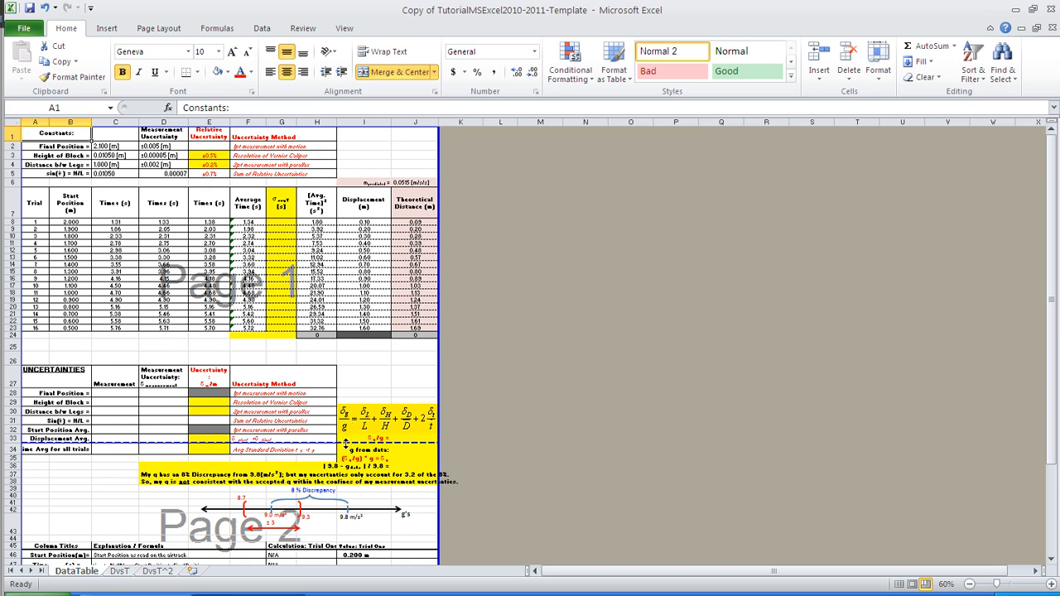
left_click_drag(345, 443, 342, 353)
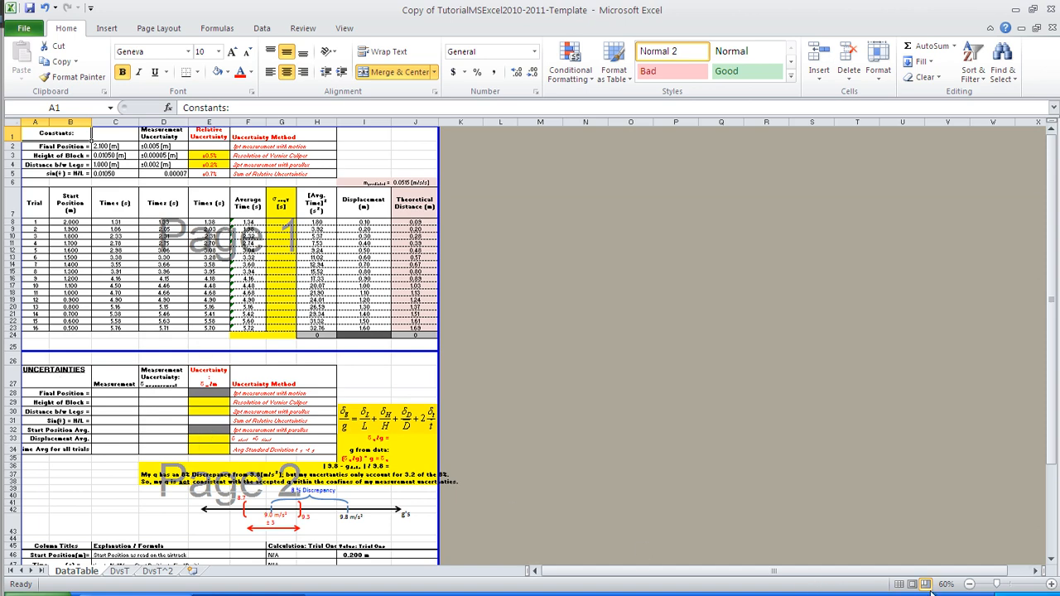
- Return the DataTable to Page Layout view and check the page split around the UNCERTAINTIES section
left_click(898, 584)
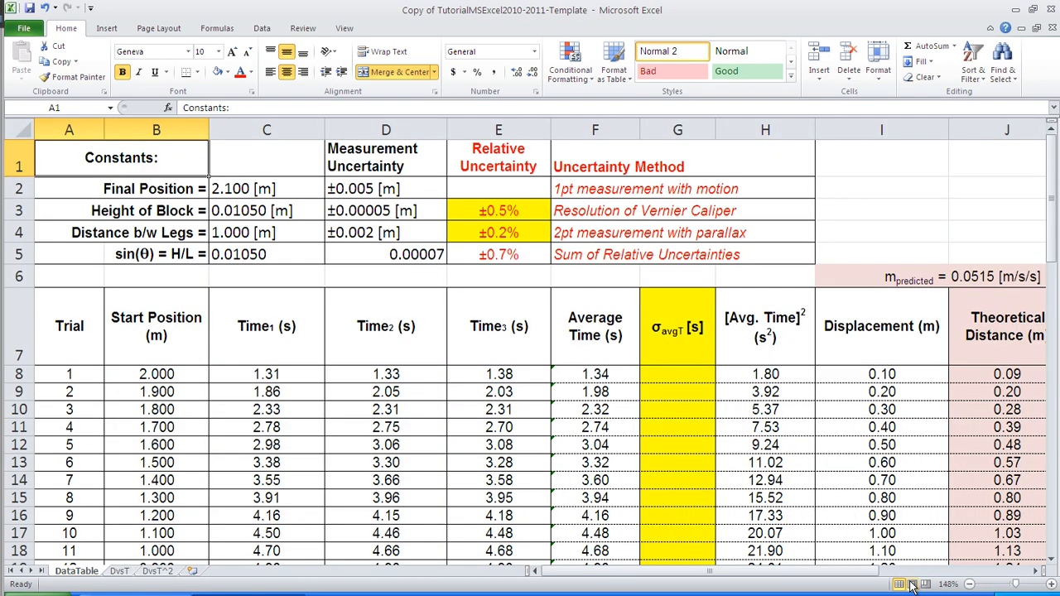
left_click(911, 584)
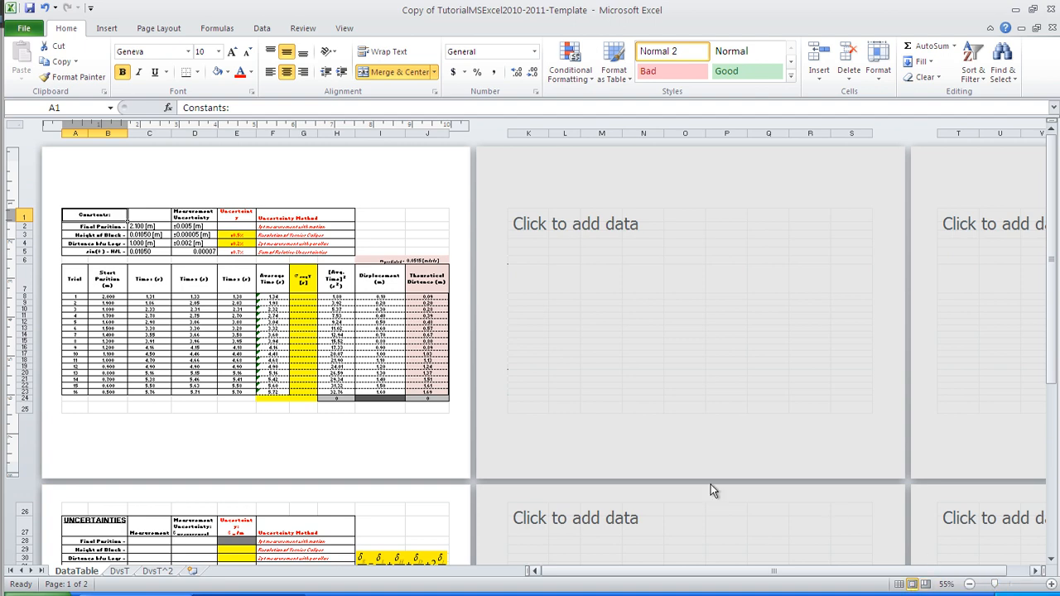
scroll(190, 353, "down", 7)
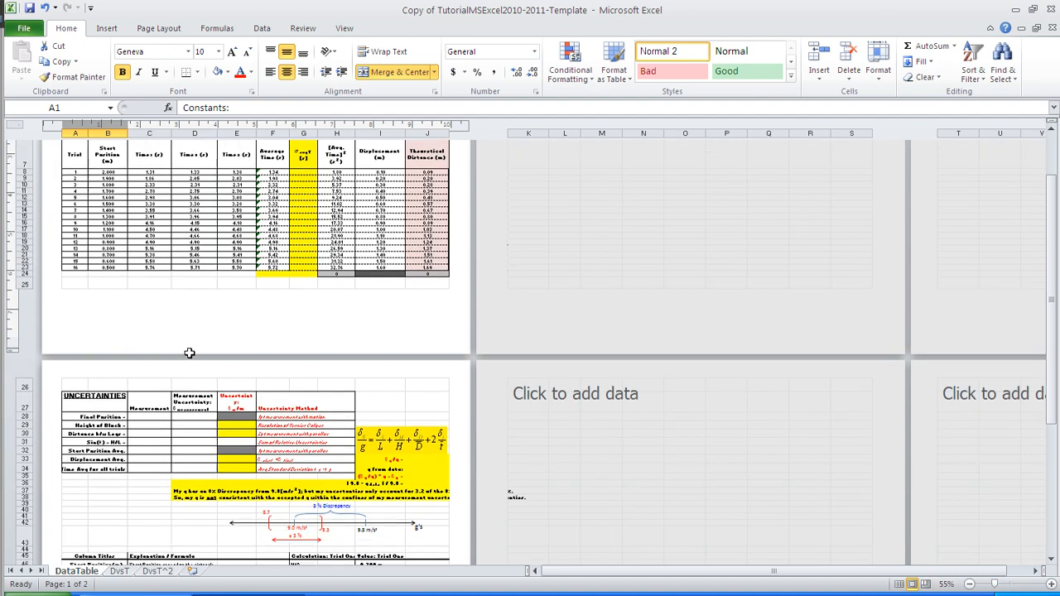
- Return the template's DataTable to Normal view at 172% zoom and select the Constants heading in cell A1
scroll(190, 354, "down", 2)
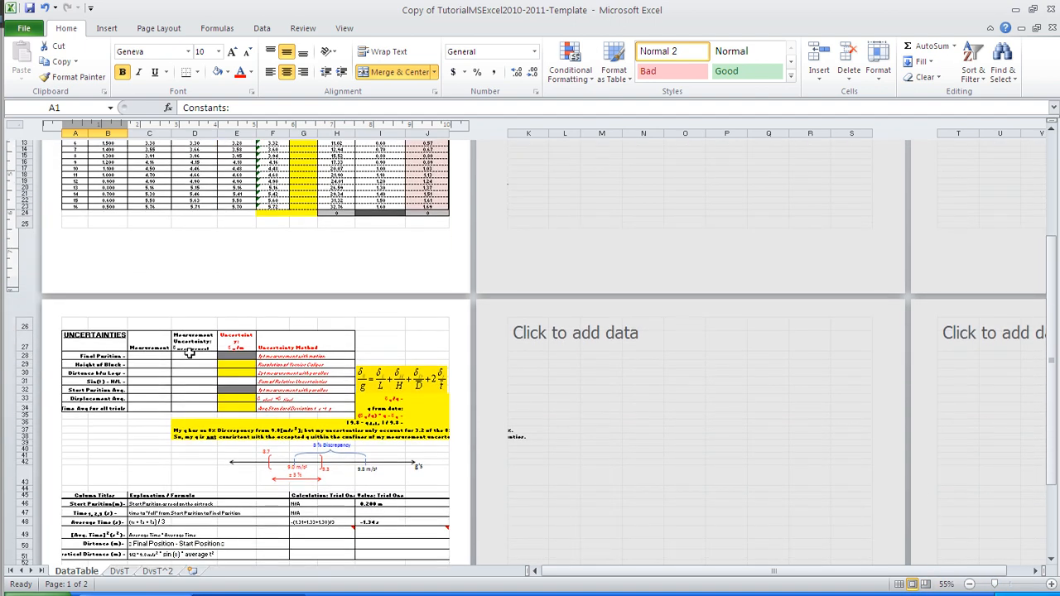
scroll(190, 353, "up", 8)
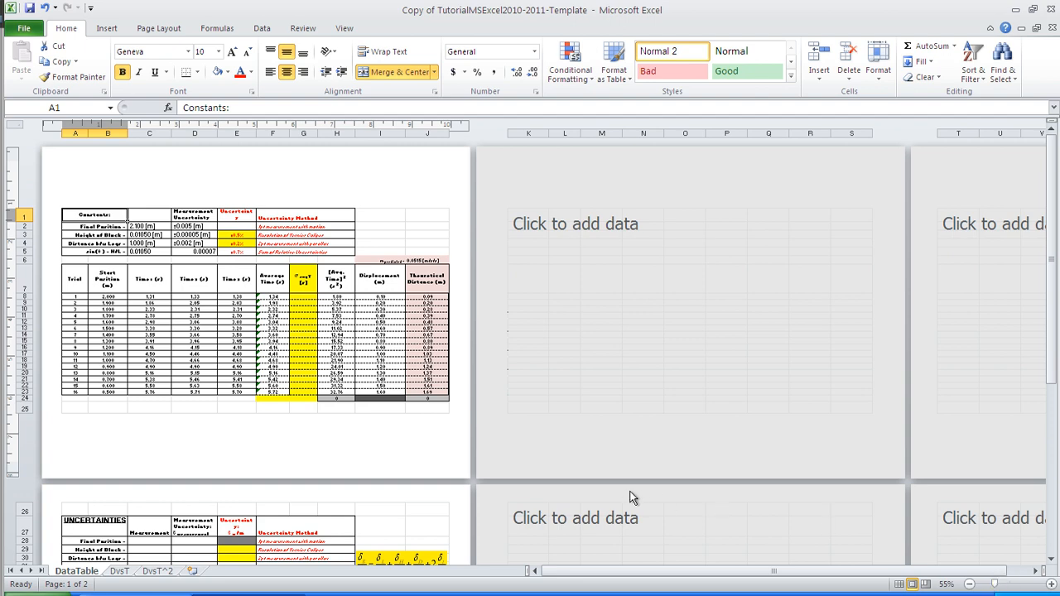
left_click(898, 584)
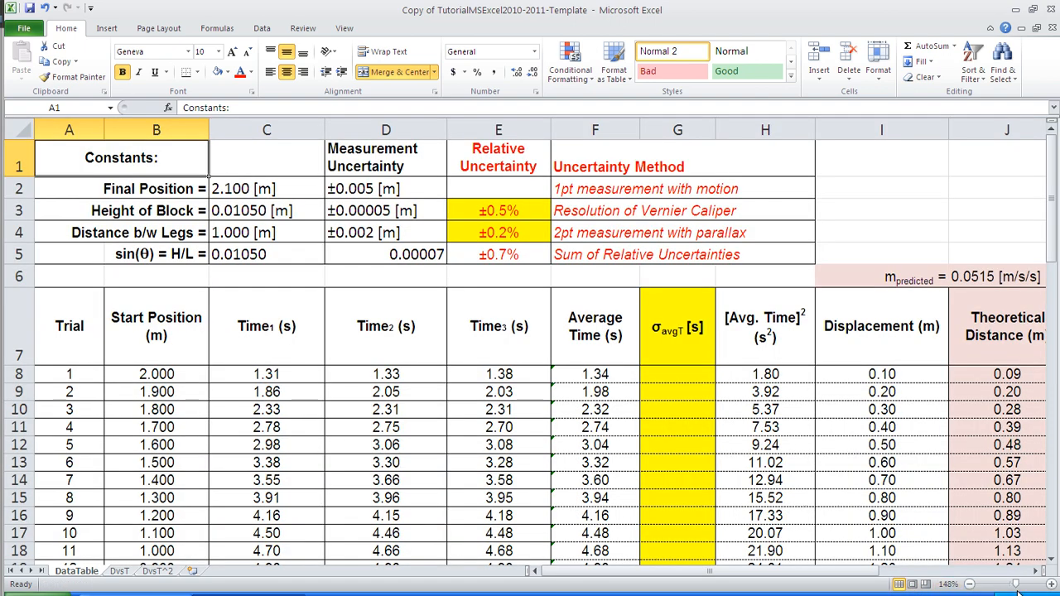
left_click_drag(1019, 586, 1019, 585)
left_click(113, 191)
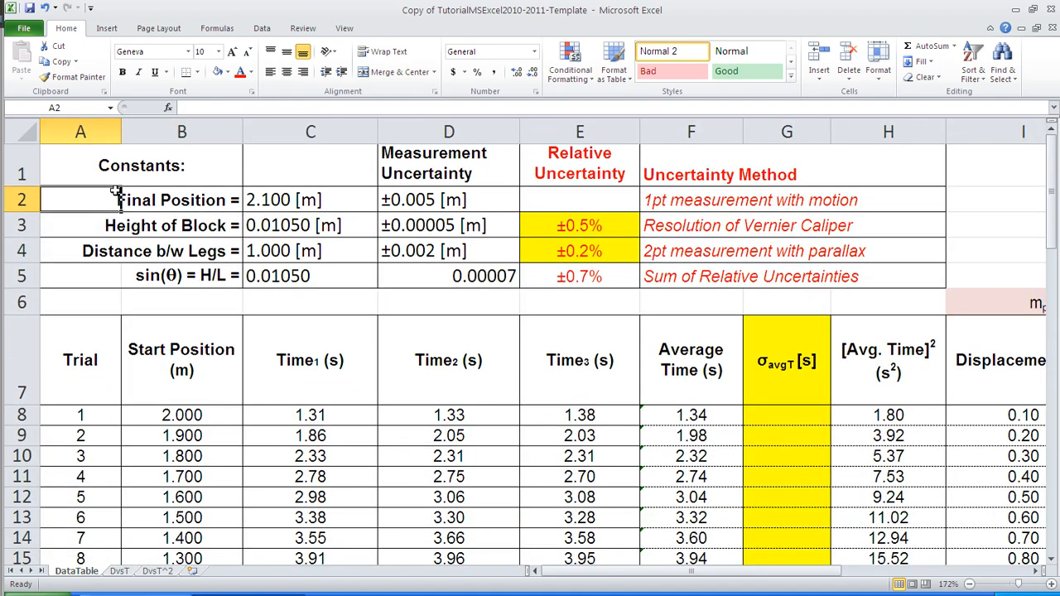
left_click(98, 173)
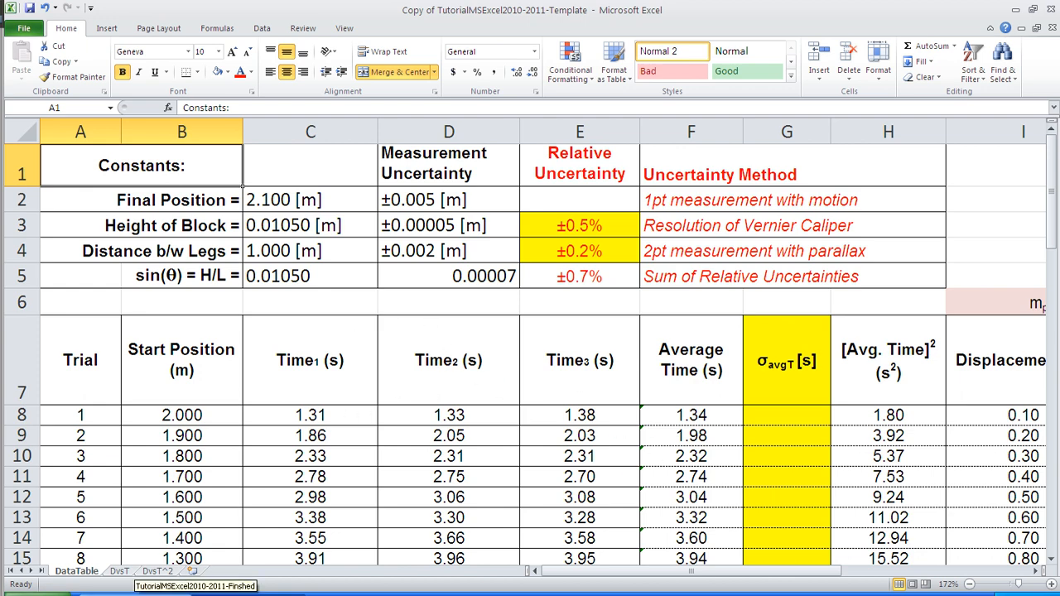
- Switch to the TutorialMSExcel2010-2011-Finshed workbook and enlarge its DataTable to 166% zoom to view the uncertainty results
left_click(144, 593)
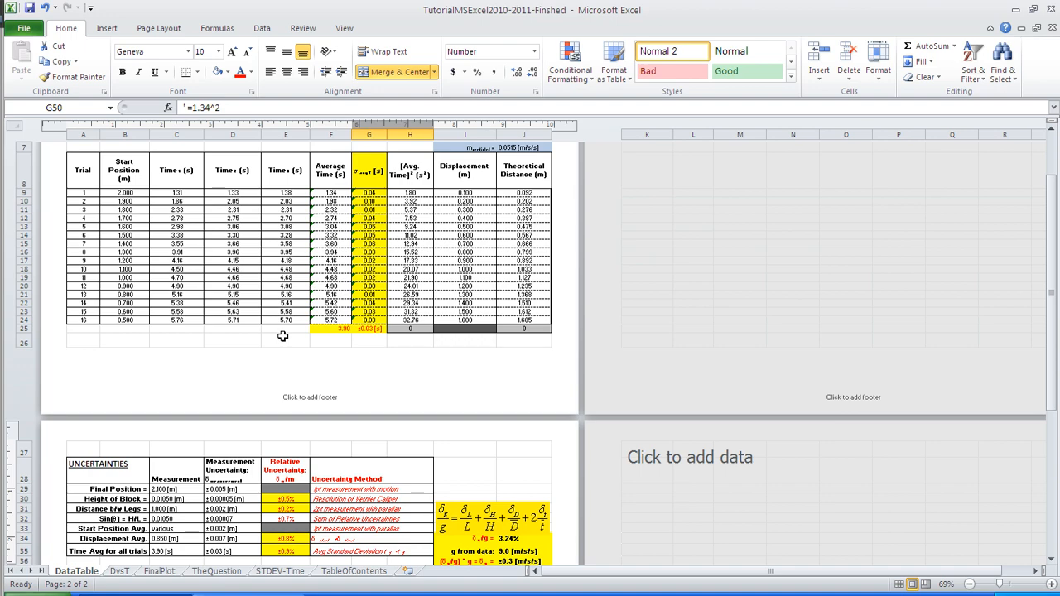
left_click_drag(999, 585, 1020, 587)
scroll(348, 324, "up", 3)
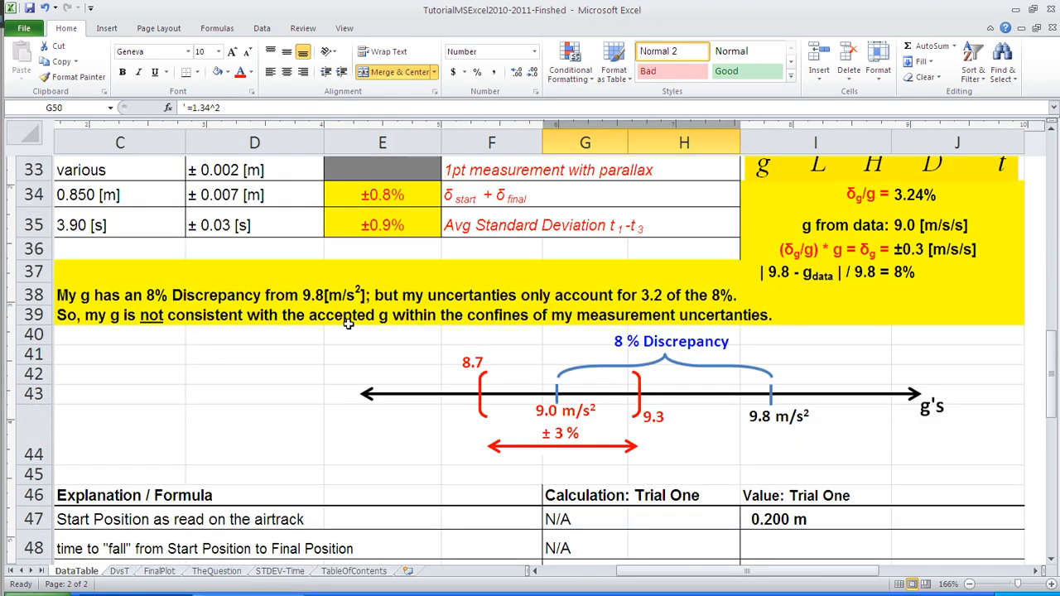